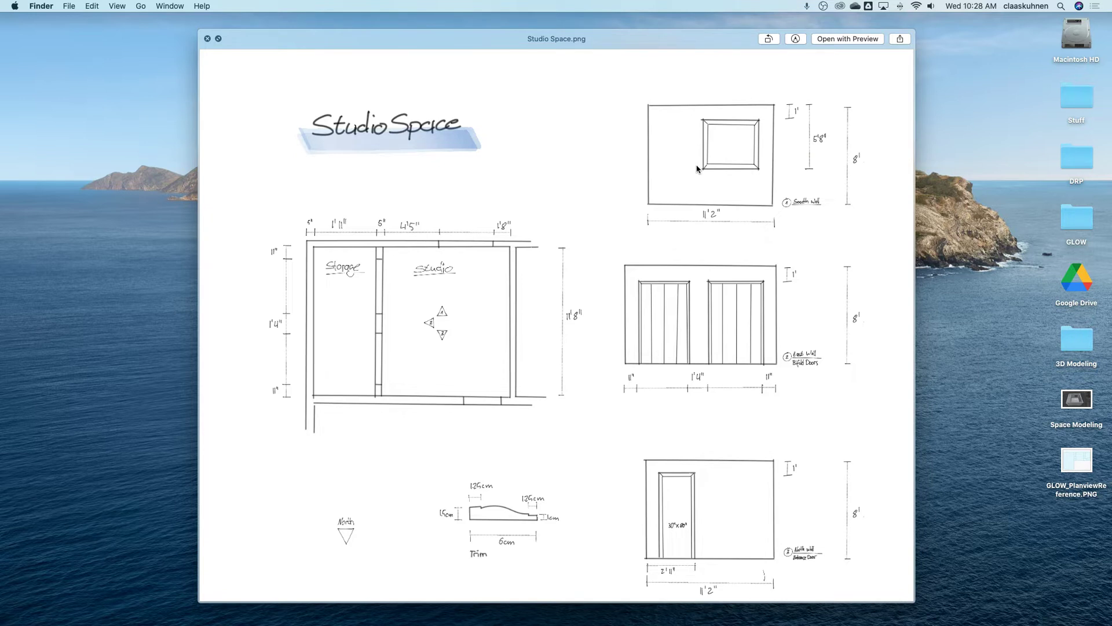
# Close the Studio Space.png preview, switch to Blender in full screen and dismiss the splash screen
pyautogui.press('space')
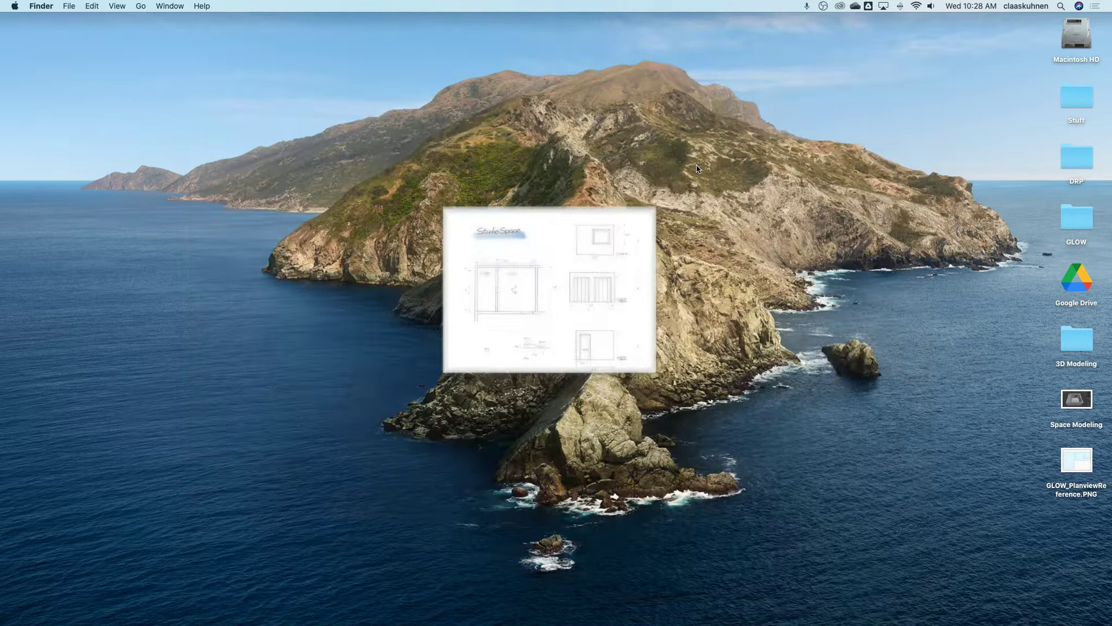
pyautogui.click(487, 618)
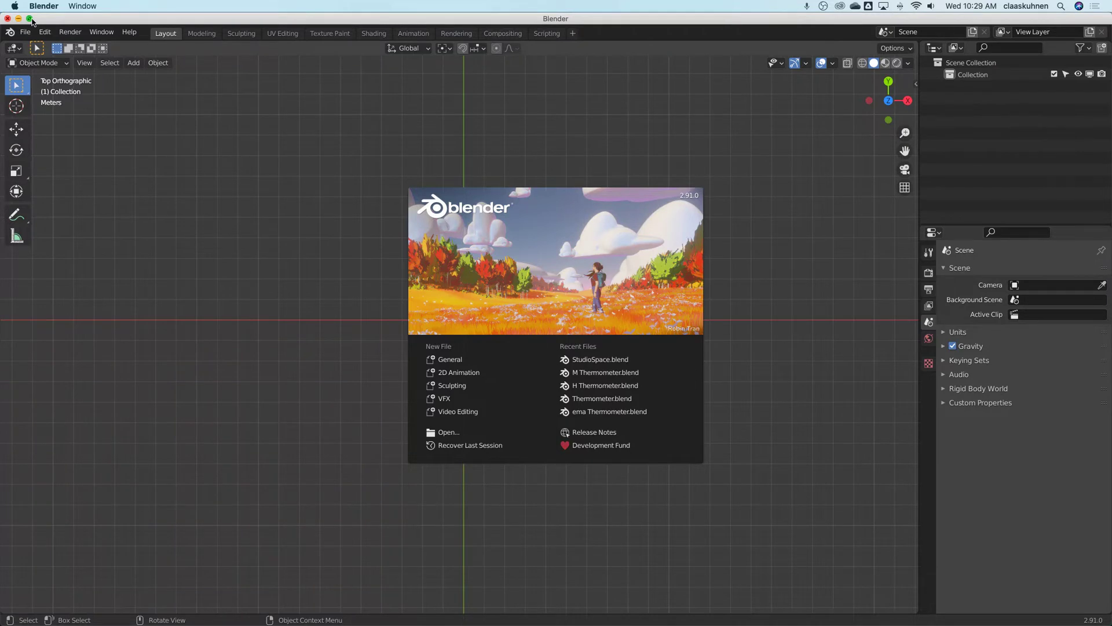
pyautogui.click(30, 19)
pyautogui.click(145, 148)
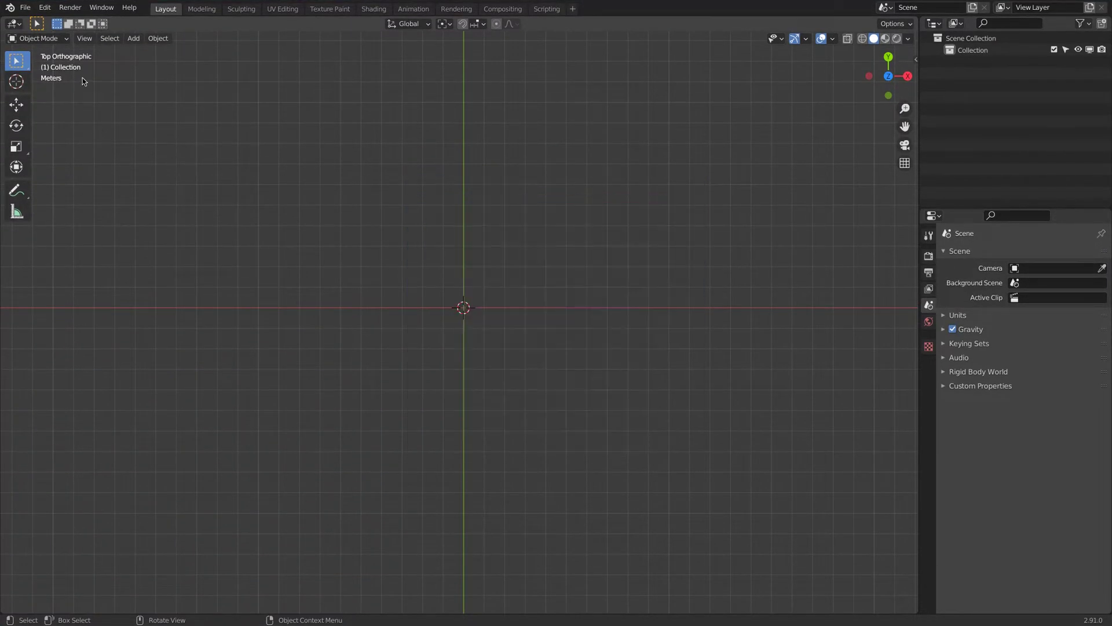
# Add Studio Space.png from the Desktop folder as a background image aligned to the top view
pyautogui.click(136, 38)
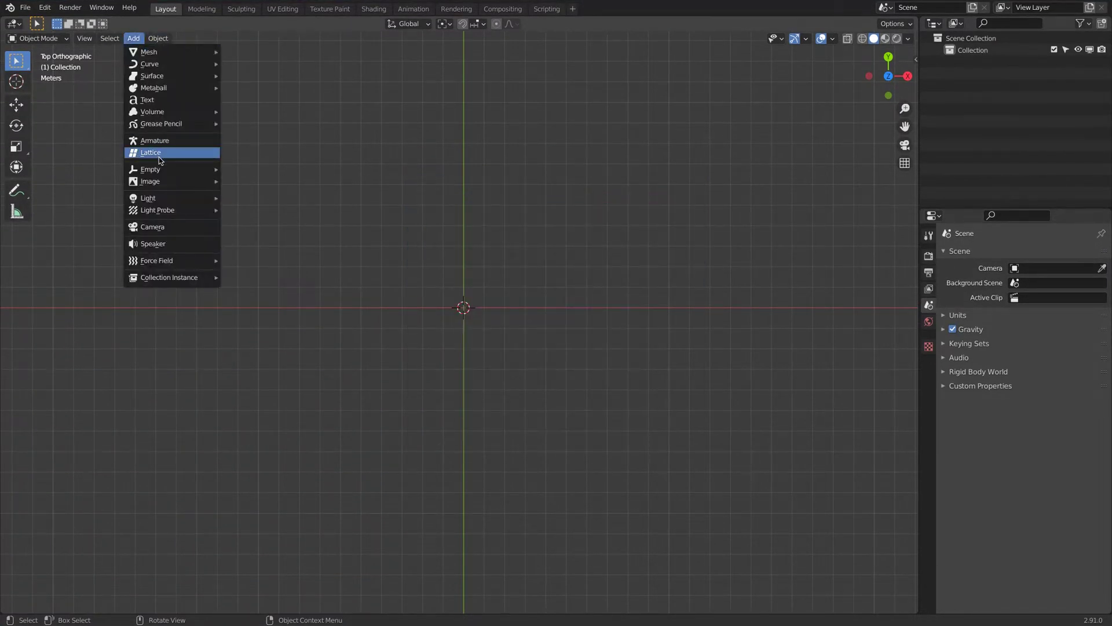
pyautogui.moveTo(164, 182)
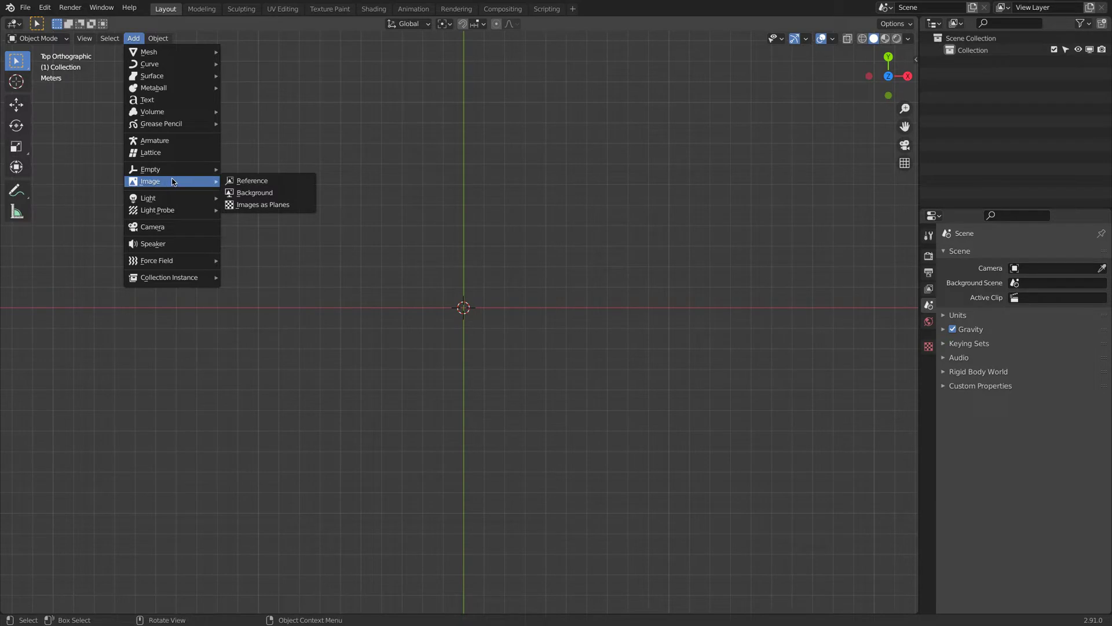
pyautogui.click(262, 196)
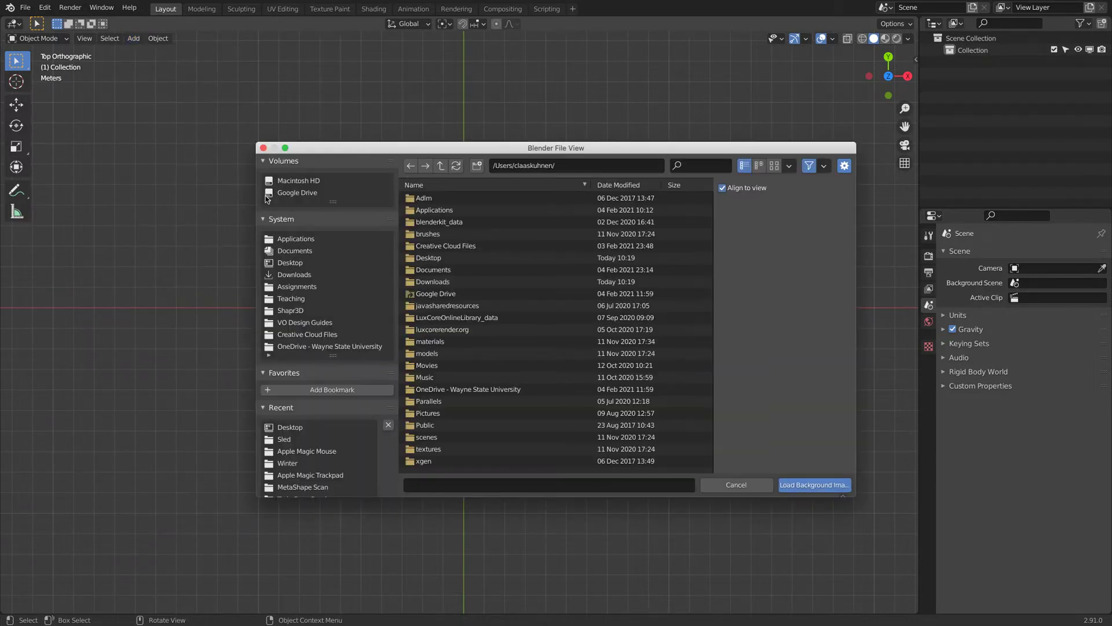
pyautogui.doubleClick(473, 257)
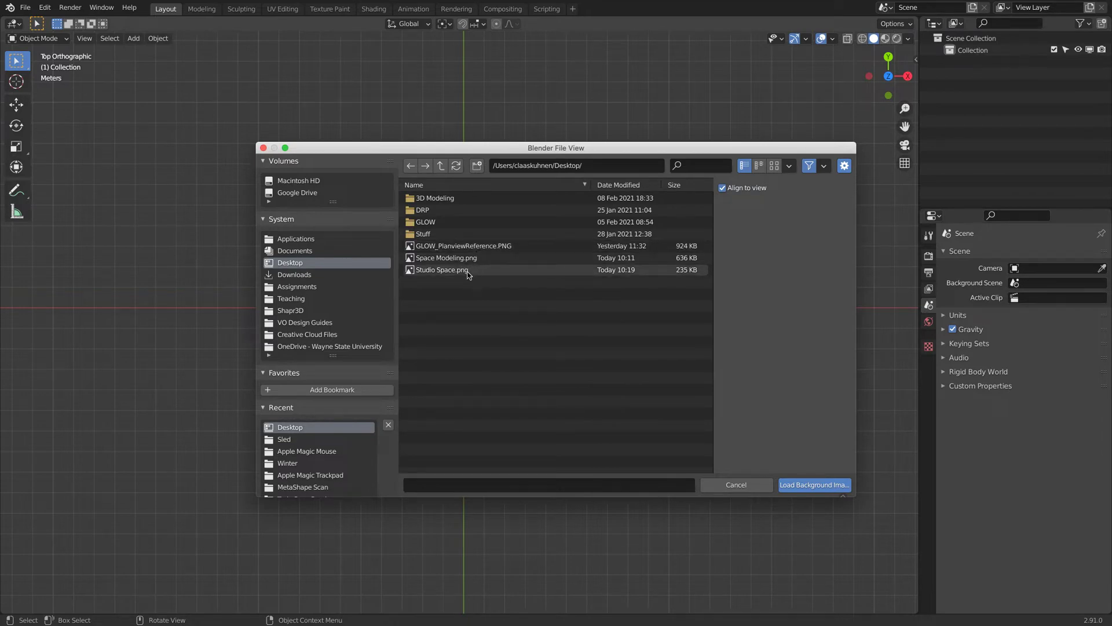
pyautogui.click(469, 271)
pyautogui.press('F3')
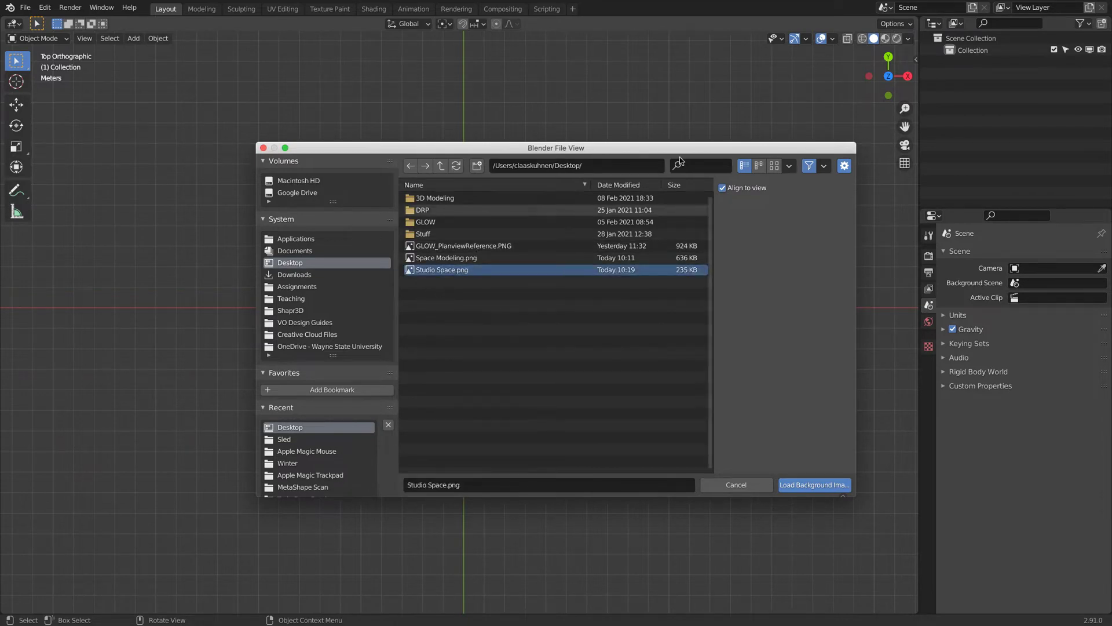
pyautogui.click(774, 165)
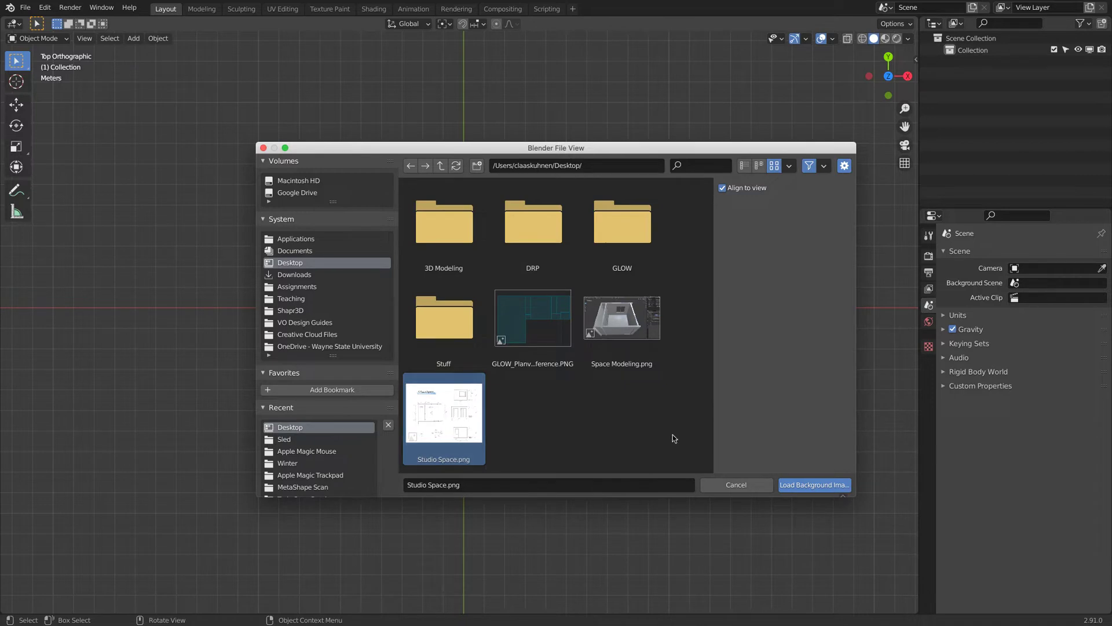
pyautogui.click(811, 484)
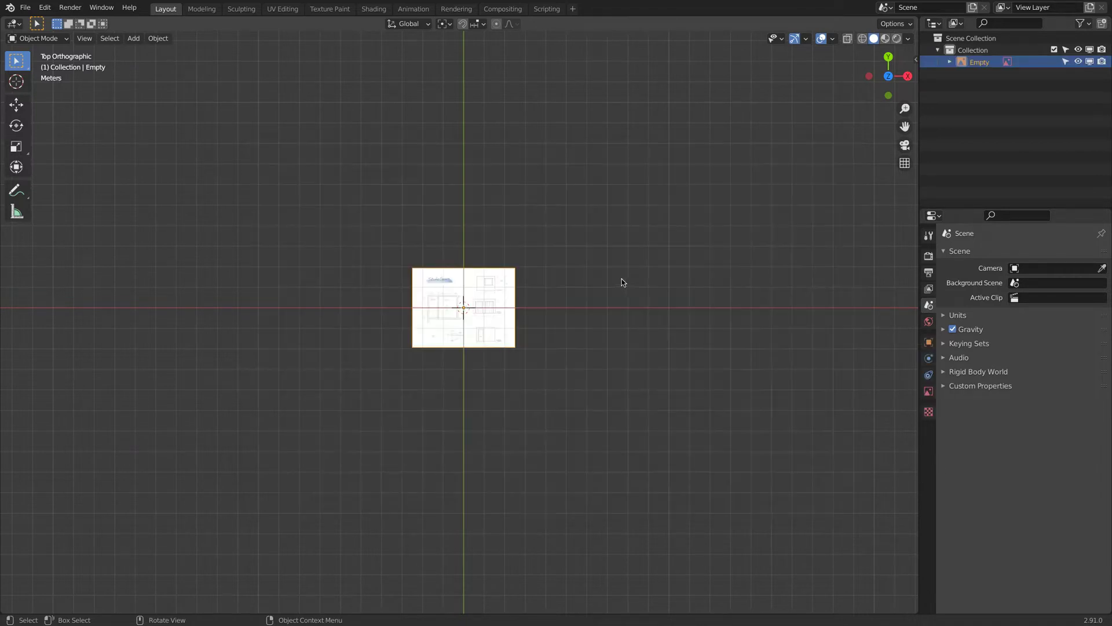
pyautogui.scroll(8, 502, 281)
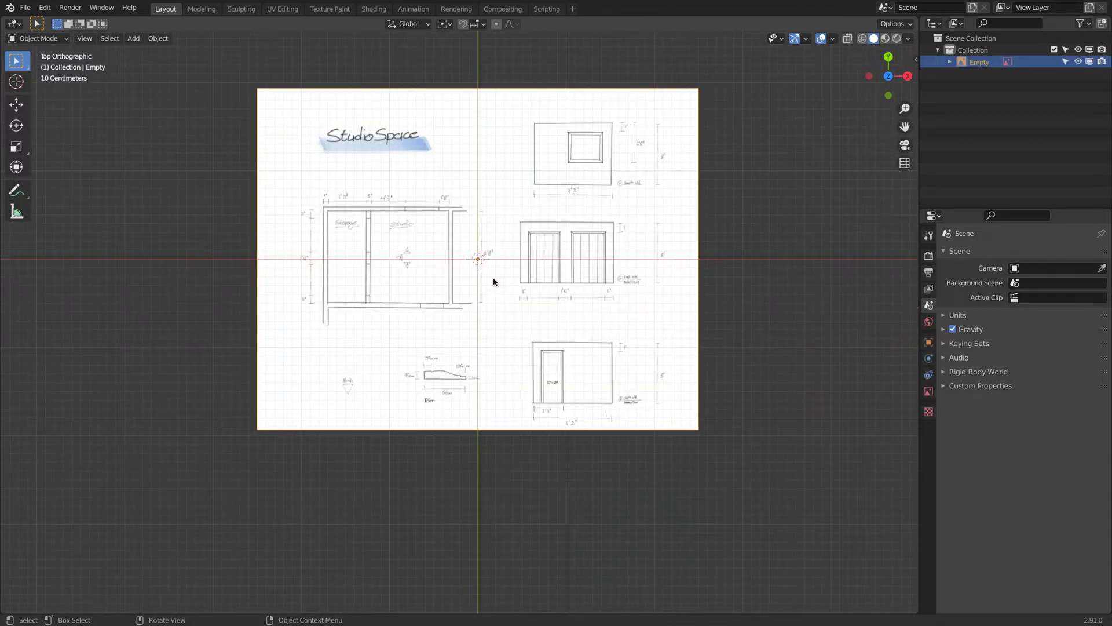
# Set the scene's unit system to Imperial with Feet as the length unit
pyautogui.click(957, 316)
pyautogui.click(1071, 333)
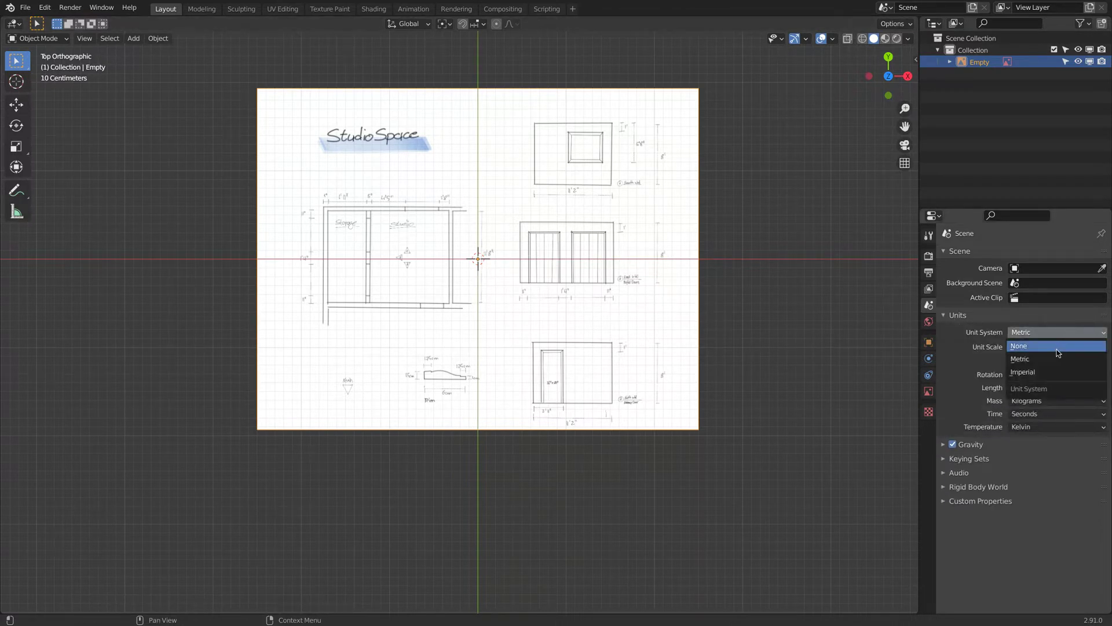
pyautogui.click(1058, 372)
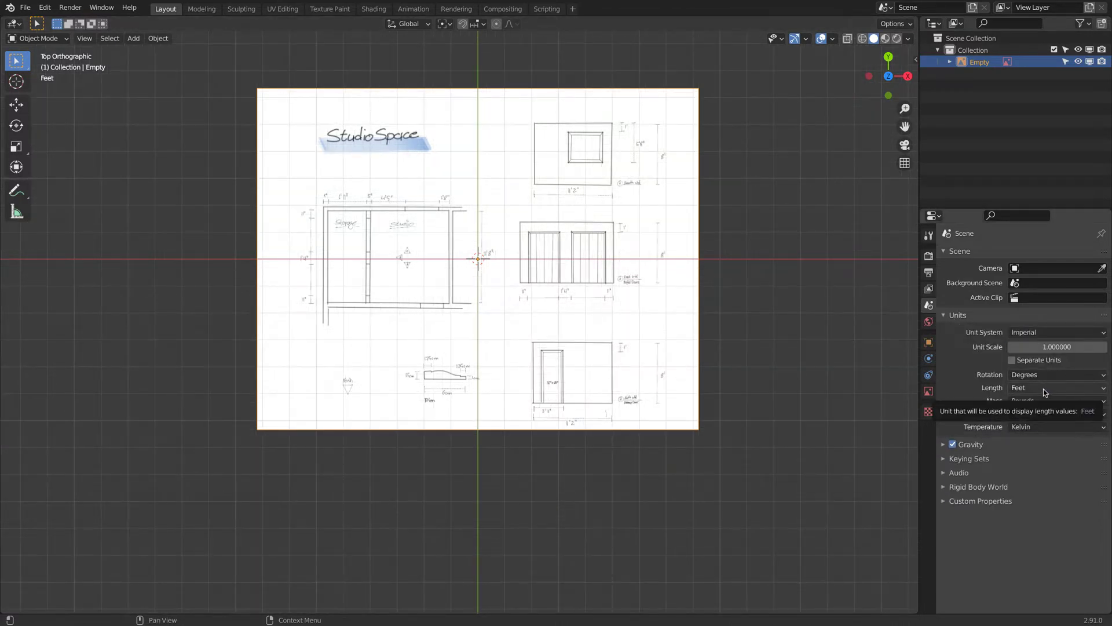
pyautogui.click(1045, 389)
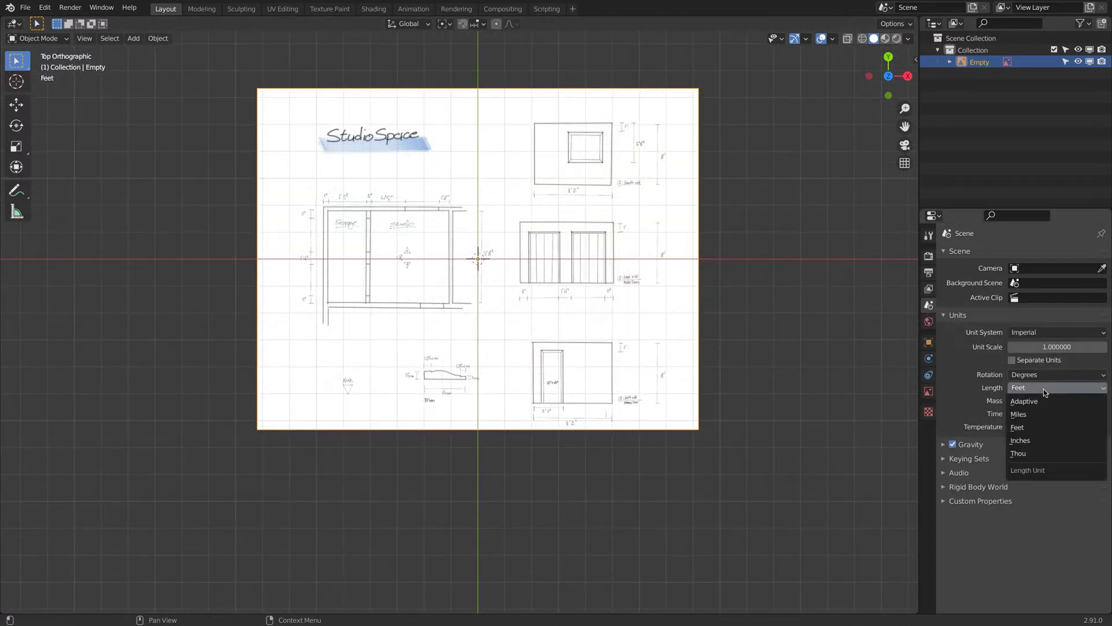
pyautogui.click(1046, 432)
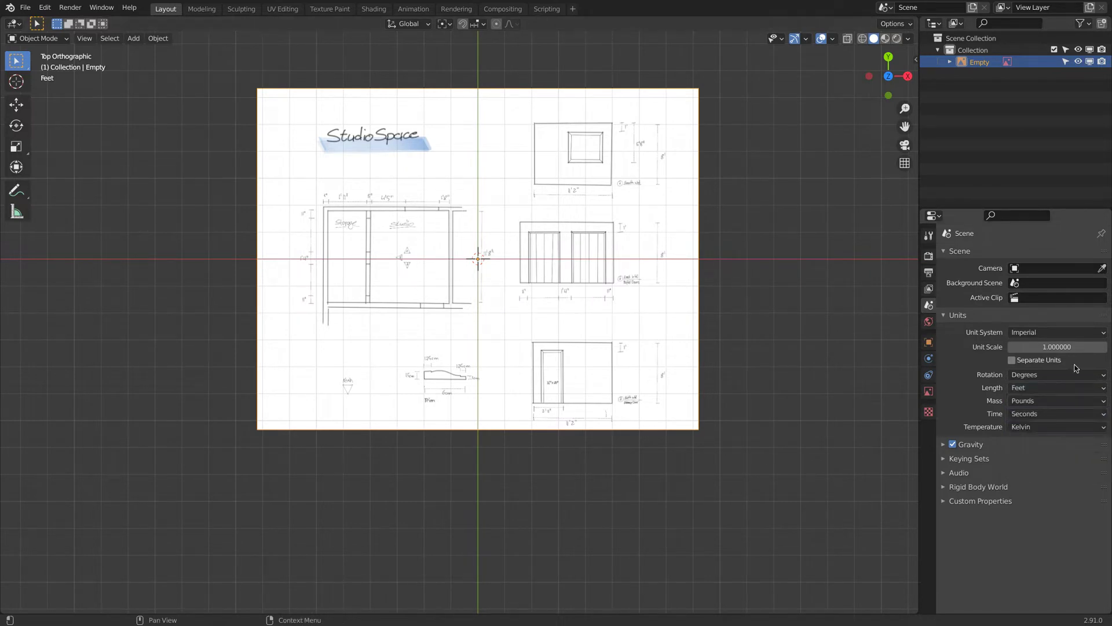
pyautogui.click(1061, 386)
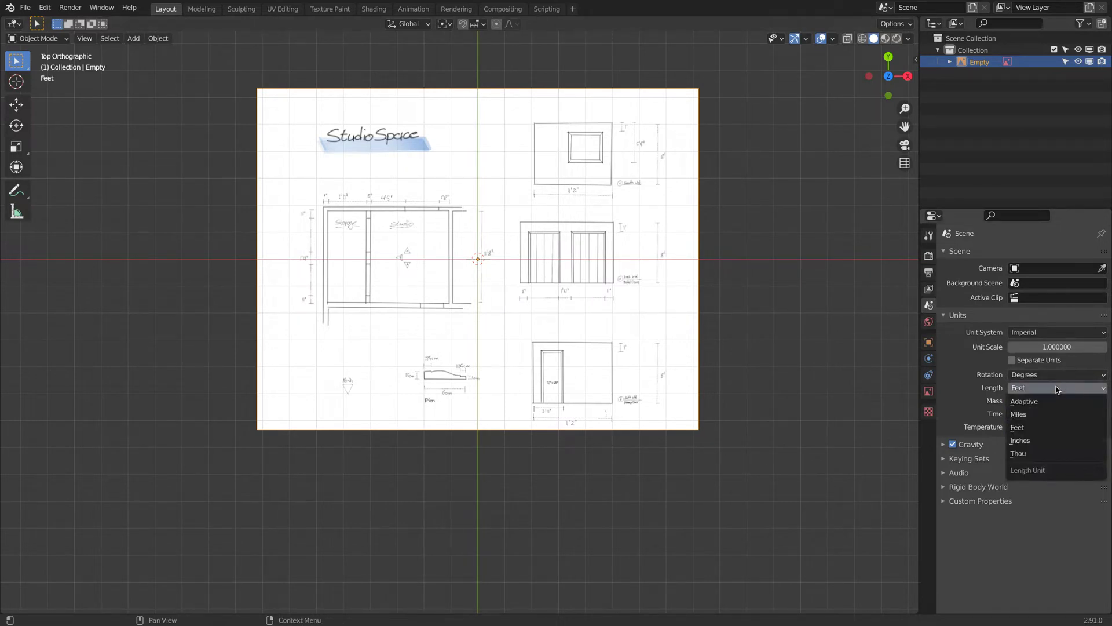
# Move the Studio Space reference image in the positive X direction until it sits well clear of the world origin
pyautogui.scroll(-1, 637, 269)
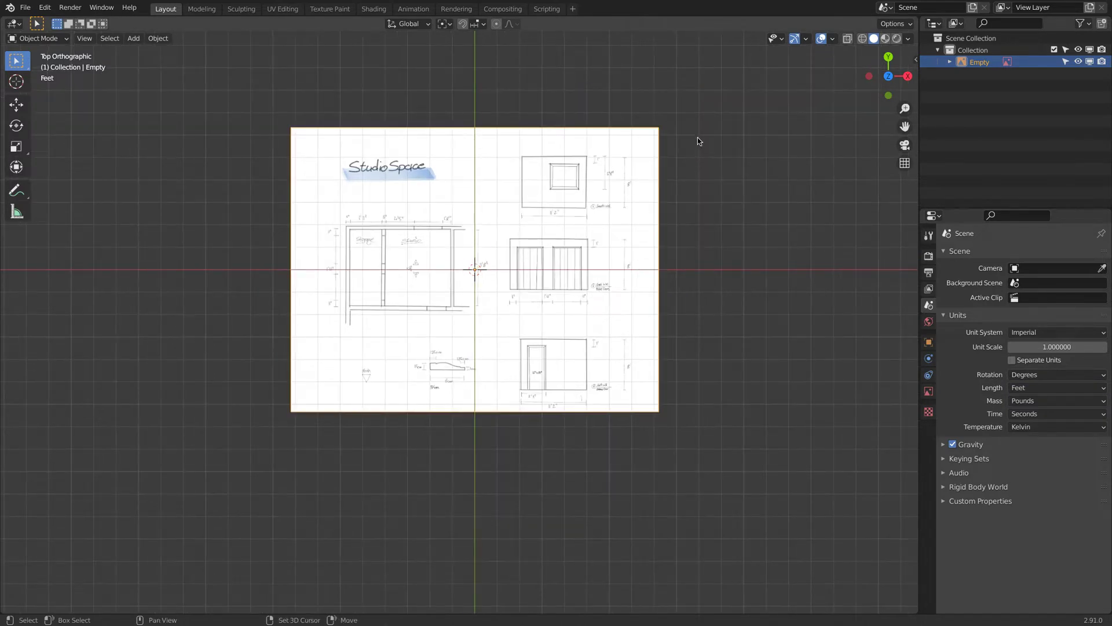
pyautogui.keyDown('shift'); pyautogui.moveTo(697, 138); pyautogui.dragTo(654, 173, button='middle'); pyautogui.keyUp('shift')
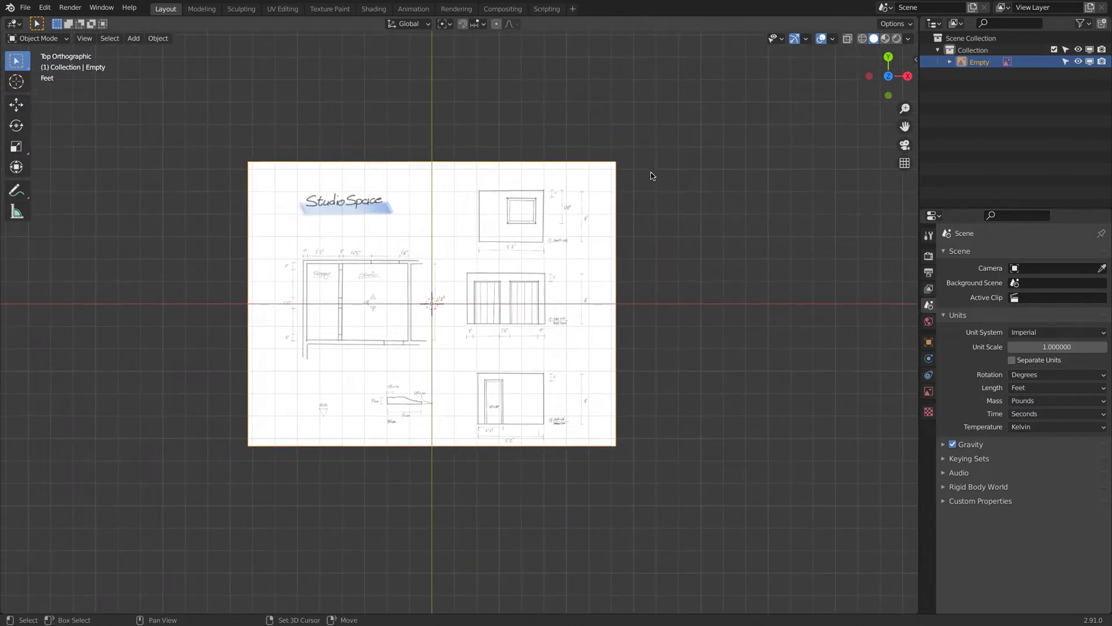
pyautogui.click(19, 104)
pyautogui.moveTo(478, 307); pyautogui.dragTo(835, 299)
pyautogui.scroll(-2, 685, 256)
pyautogui.scroll(3, 745, 283)
pyautogui.keyDown('shift'); pyautogui.moveTo(746, 283); pyautogui.dragTo(584, 257, button='middle'); pyautogui.keyUp('shift')
pyautogui.scroll(2, 584, 257)
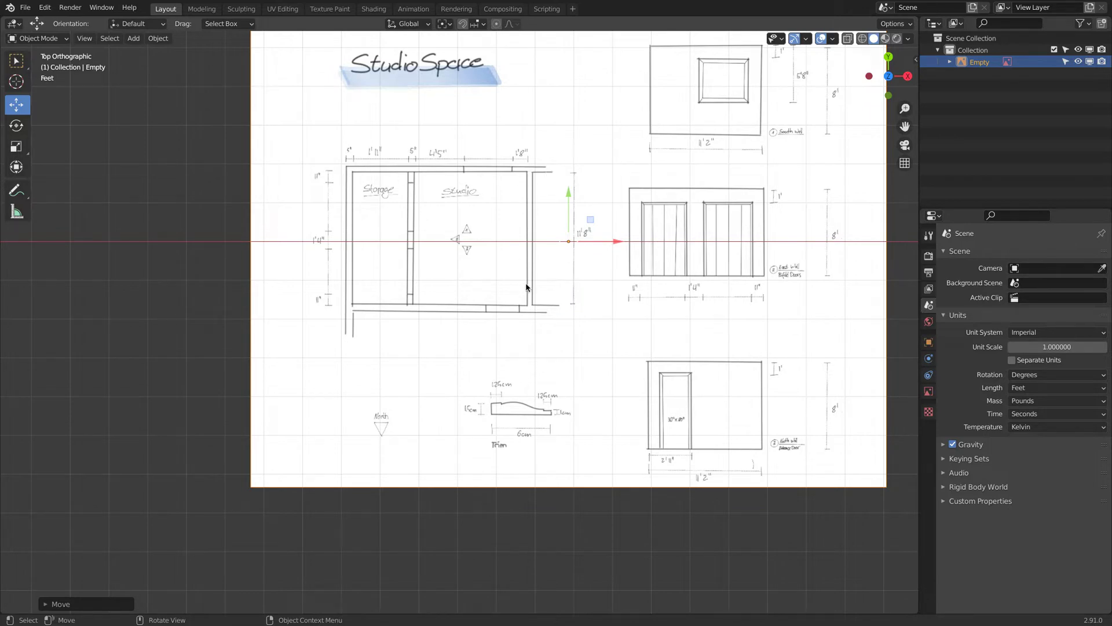
pyautogui.scroll(1, 526, 288)
pyautogui.scroll(-3, 374, 287)
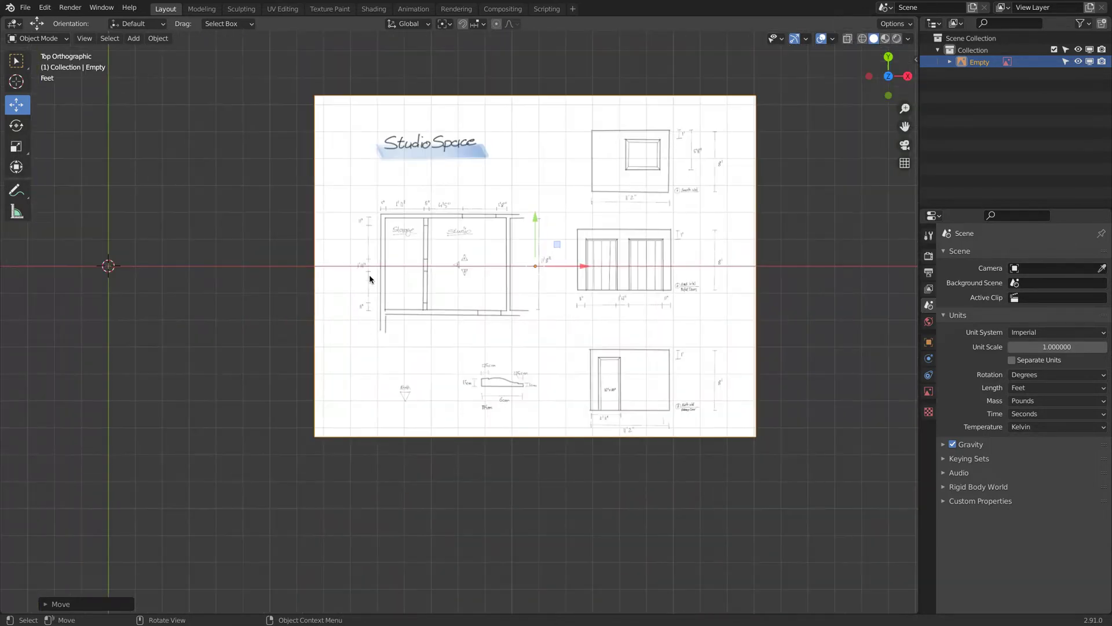
pyautogui.keyDown('shift'); pyautogui.moveTo(412, 278); pyautogui.dragTo(585, 318, button='middle'); pyautogui.keyUp('shift')
pyautogui.scroll(-2, 492, 300)
pyautogui.keyDown('shift'); pyautogui.moveTo(492, 301); pyautogui.dragTo(537, 273, button='middle'); pyautogui.keyUp('shift')
pyautogui.moveTo(747, 295); pyautogui.dragTo(787, 294)
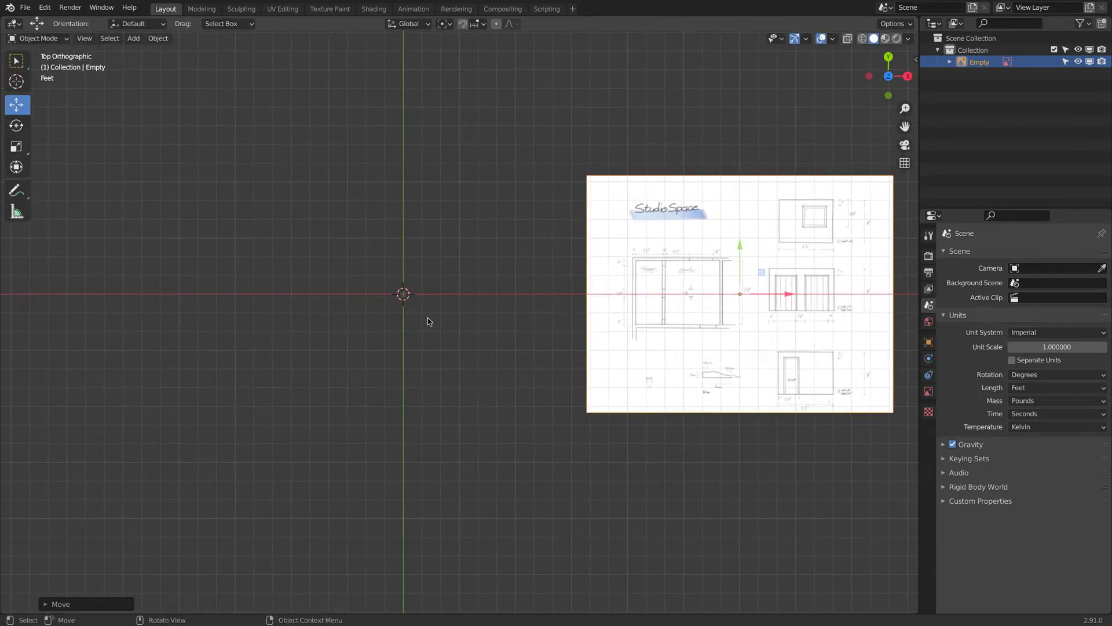
# Add a mesh plane at the world origin, beside the reference image
pyautogui.scroll(1, 700, 306)
pyautogui.keyDown('shift'); pyautogui.moveTo(700, 306); pyautogui.dragTo(526, 278, button='middle'); pyautogui.keyUp('shift')
pyautogui.scroll(1, 539, 274)
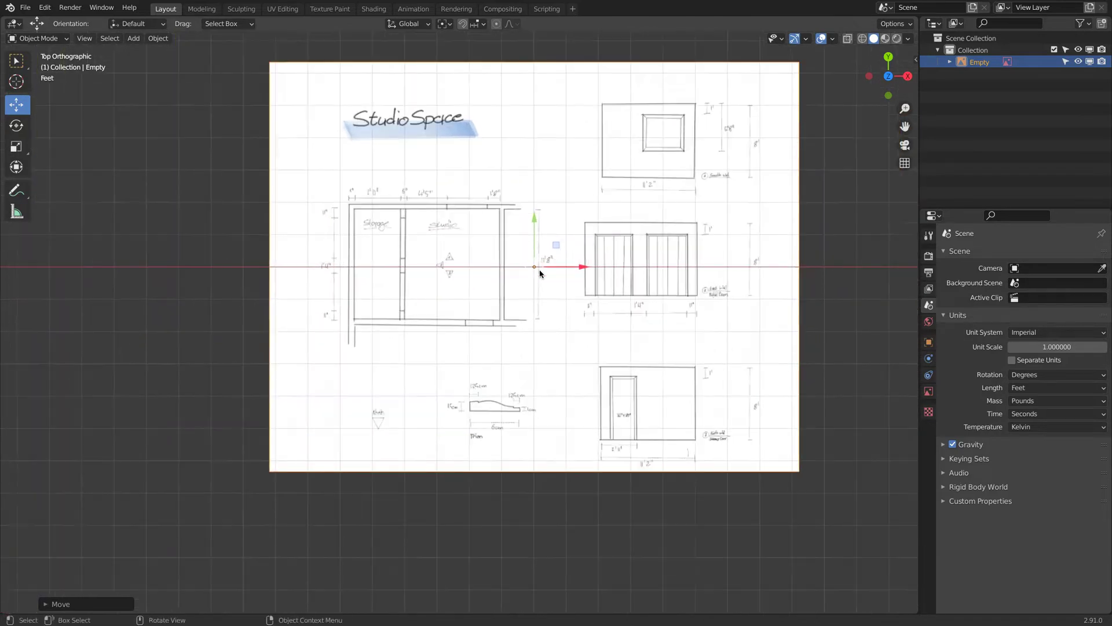
pyautogui.scroll(2, 515, 246)
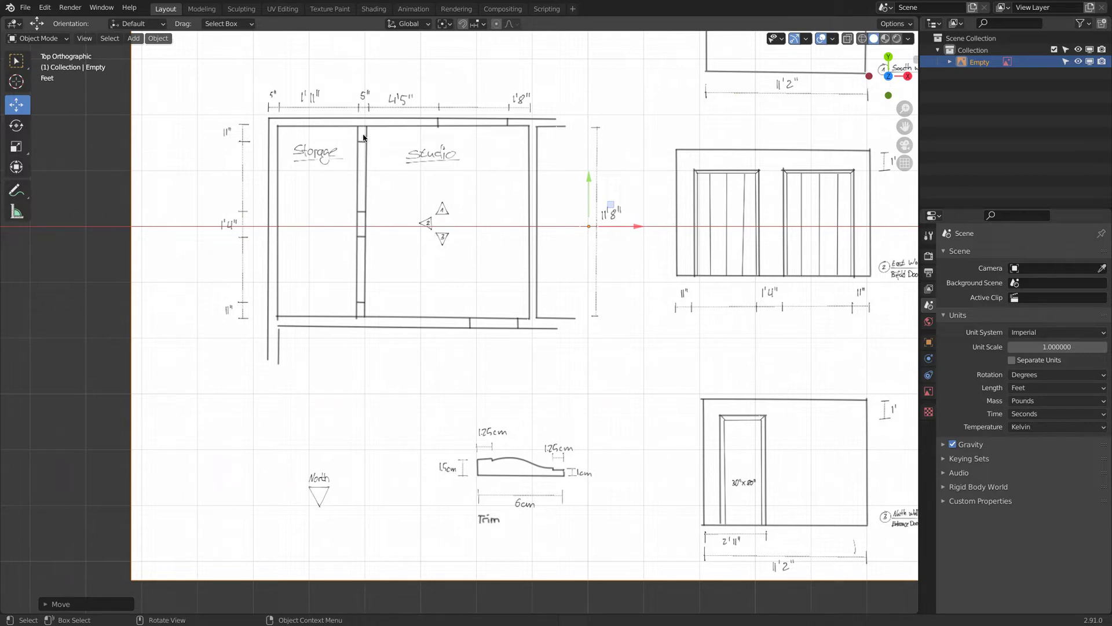
pyautogui.scroll(-4, 516, 219)
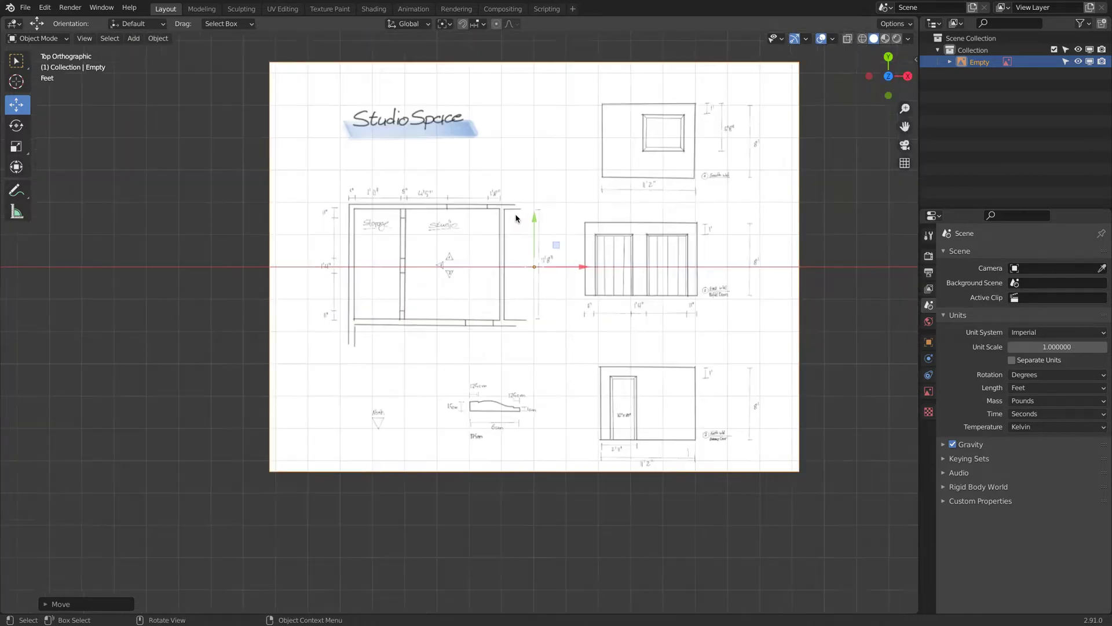
pyautogui.keyDown('shift'); pyautogui.moveTo(248, 234); pyautogui.dragTo(378, 216, button='middle'); pyautogui.keyUp('shift')
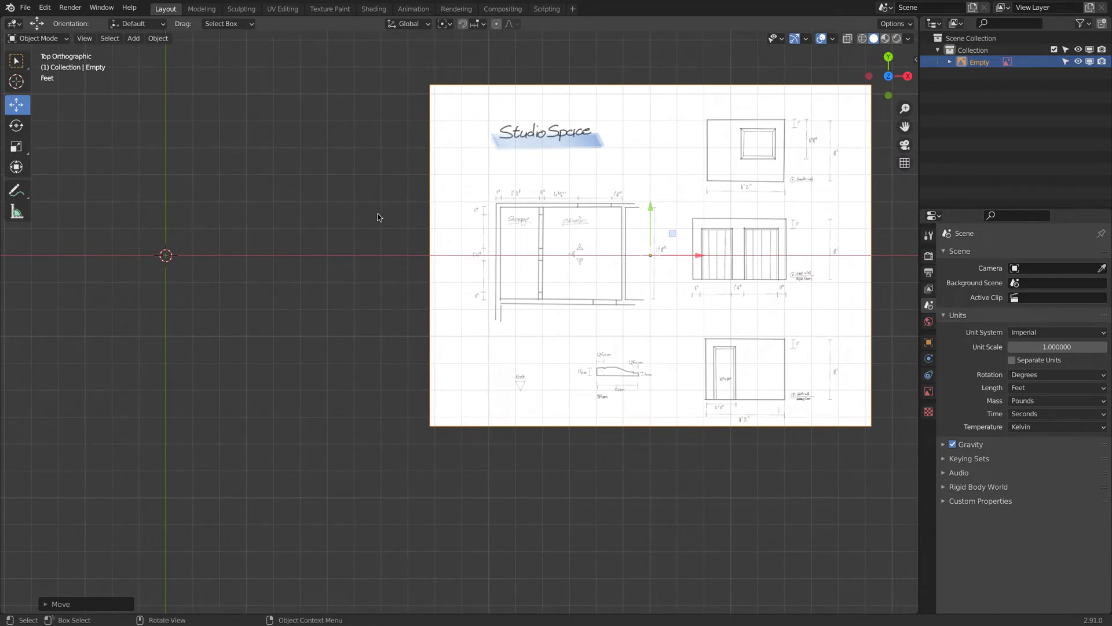
pyautogui.keyDown('shift'); pyautogui.moveTo(223, 207); pyautogui.dragTo(316, 205, button='middle'); pyautogui.keyUp('shift')
pyautogui.hotkey('shift', 'a')
pyautogui.moveTo(315, 206)
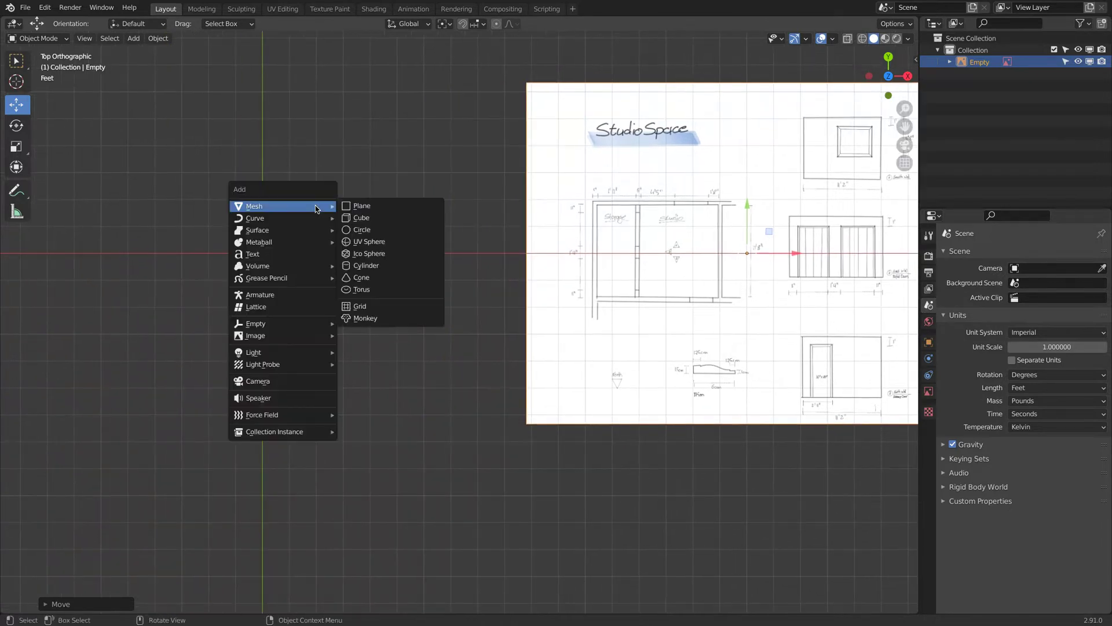
pyautogui.click(375, 213)
# Set the plane's Y dimension to 11'8", the room length given in the floor plan
pyautogui.scroll(2, 730, 236)
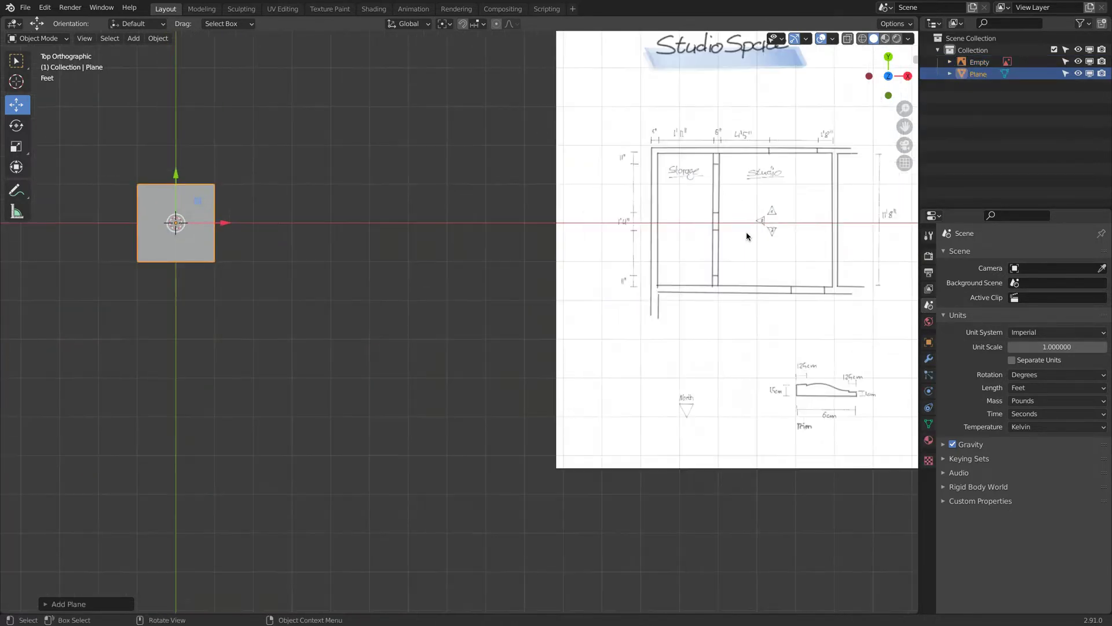
pyautogui.keyDown('shift'); pyautogui.moveTo(747, 235); pyautogui.dragTo(570, 255, button='middle'); pyautogui.keyUp('shift')
pyautogui.scroll(1, 569, 255)
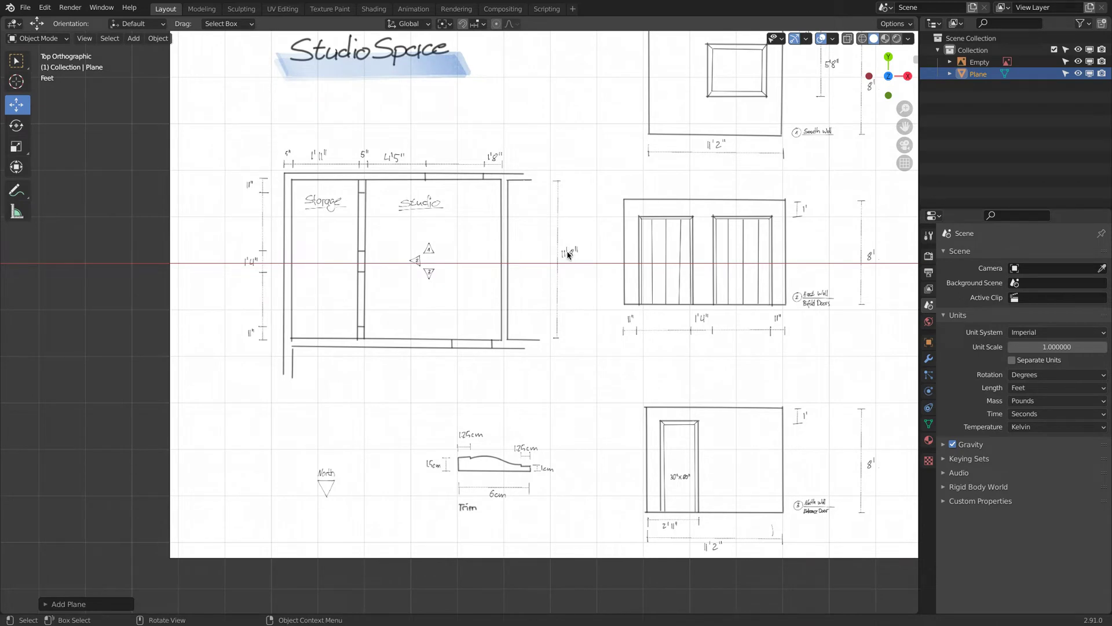
pyautogui.scroll(-3, 360, 239)
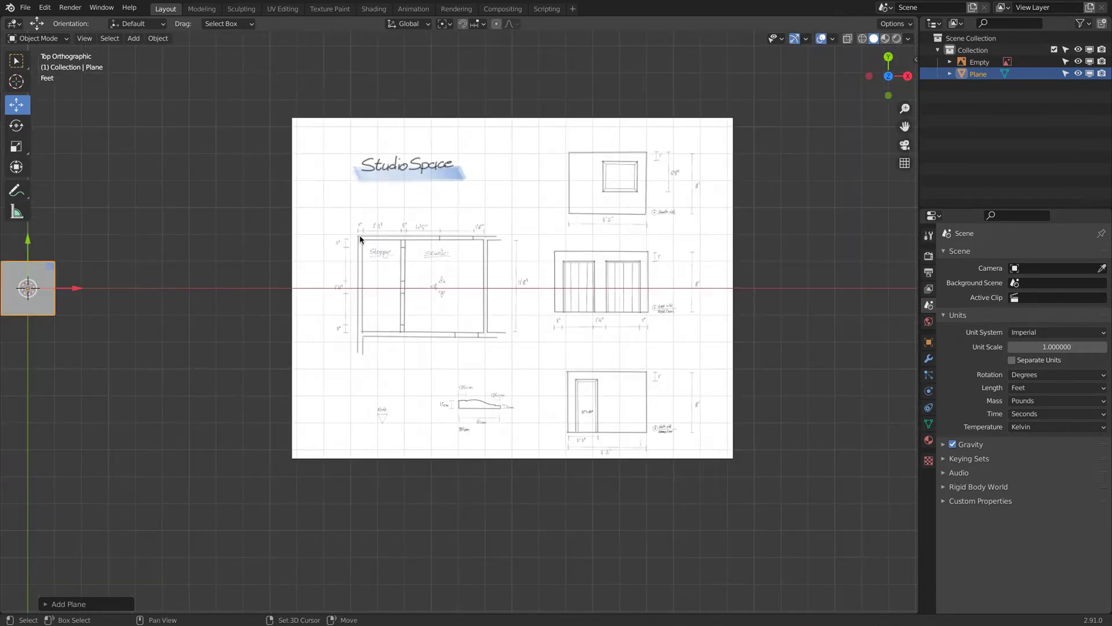
pyautogui.keyDown('shift'); pyautogui.moveTo(360, 239); pyautogui.dragTo(420, 234, button='middle'); pyautogui.keyUp('shift')
pyautogui.press('n')
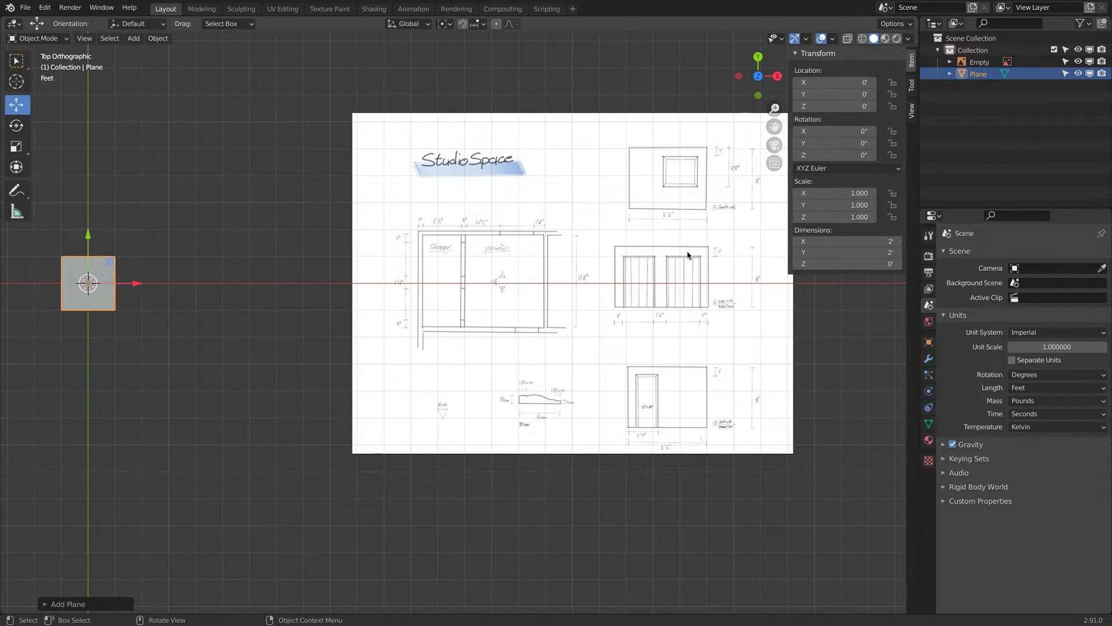
pyautogui.click(854, 253)
pyautogui.write('11')
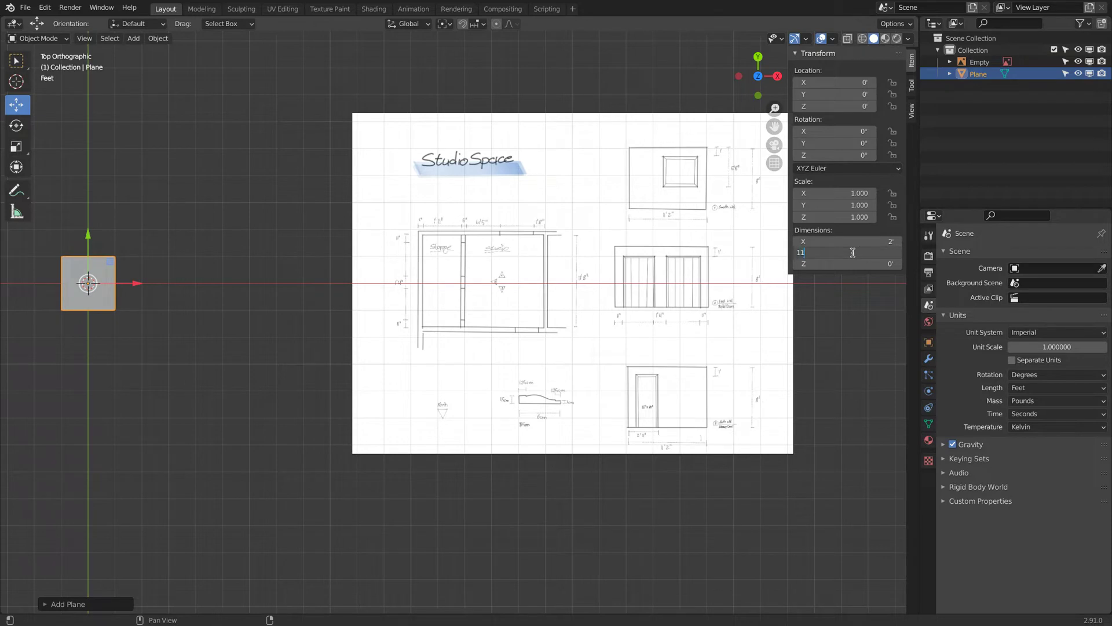
pyautogui.write('\'8"')
pyautogui.press('Return')
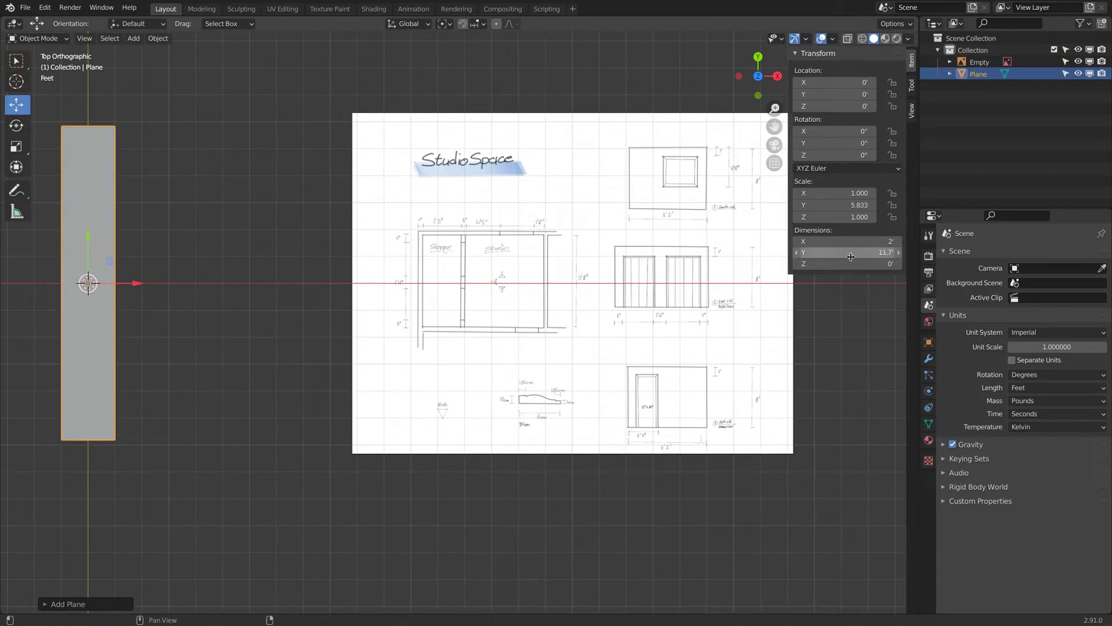
# Enable Separate Units so that lengths are displayed in feet and inches
pyautogui.click(1014, 361)
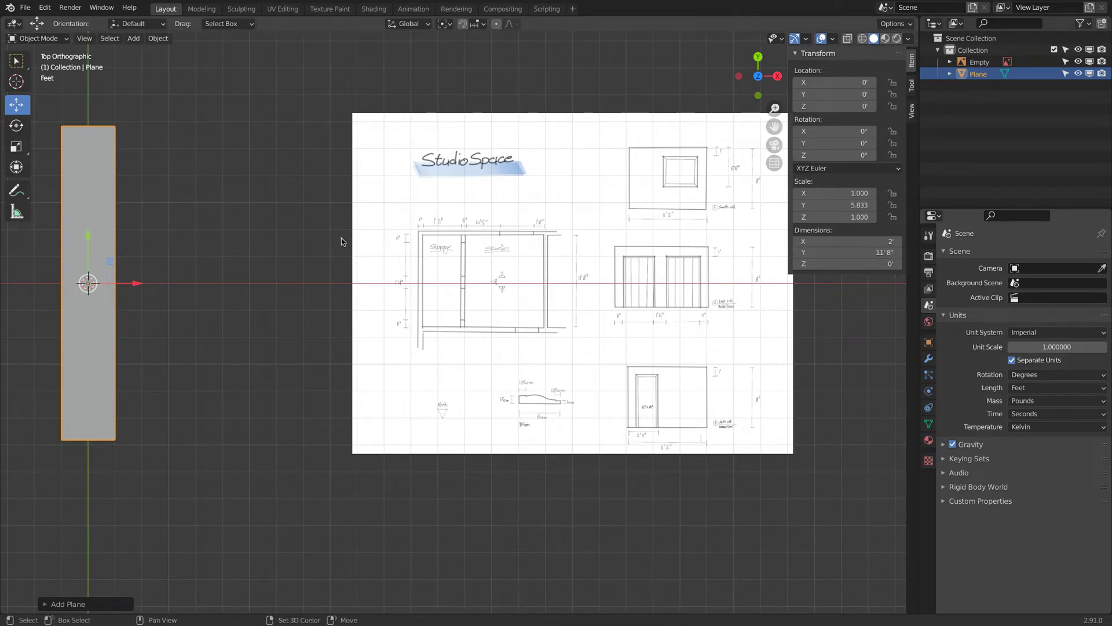
pyautogui.keyDown('shift'); pyautogui.moveTo(342, 238); pyautogui.dragTo(367, 260, button='middle'); pyautogui.keyUp('shift')
pyautogui.scroll(2, 728, 300)
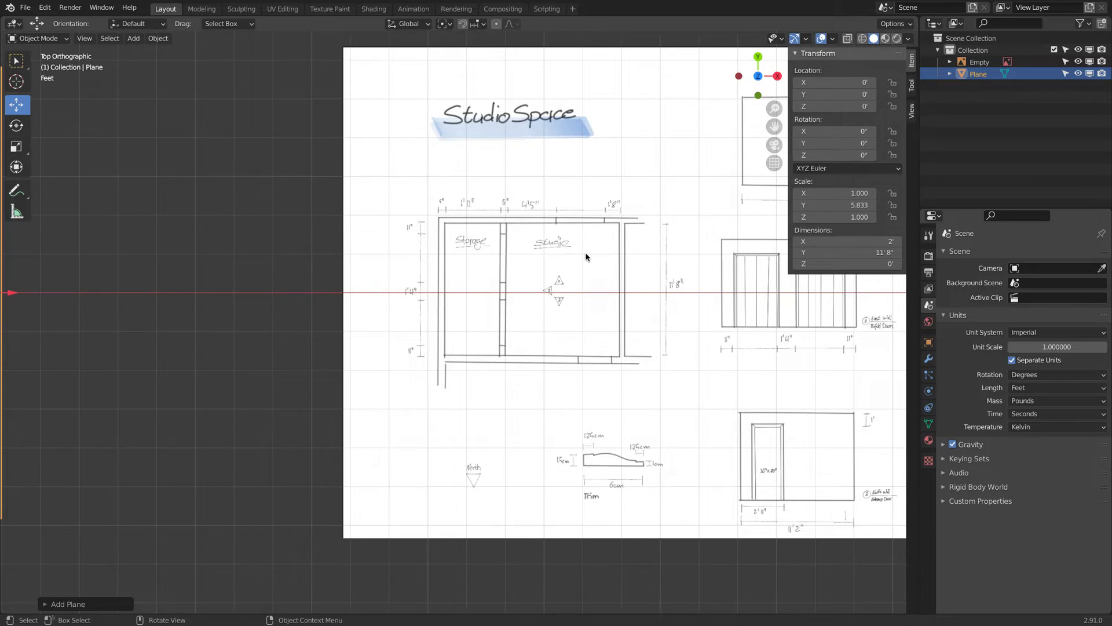
pyautogui.keyDown('shift'); pyautogui.moveTo(618, 257); pyautogui.dragTo(515, 250, button='middle'); pyautogui.keyUp('shift')
pyautogui.scroll(-3, 712, 206)
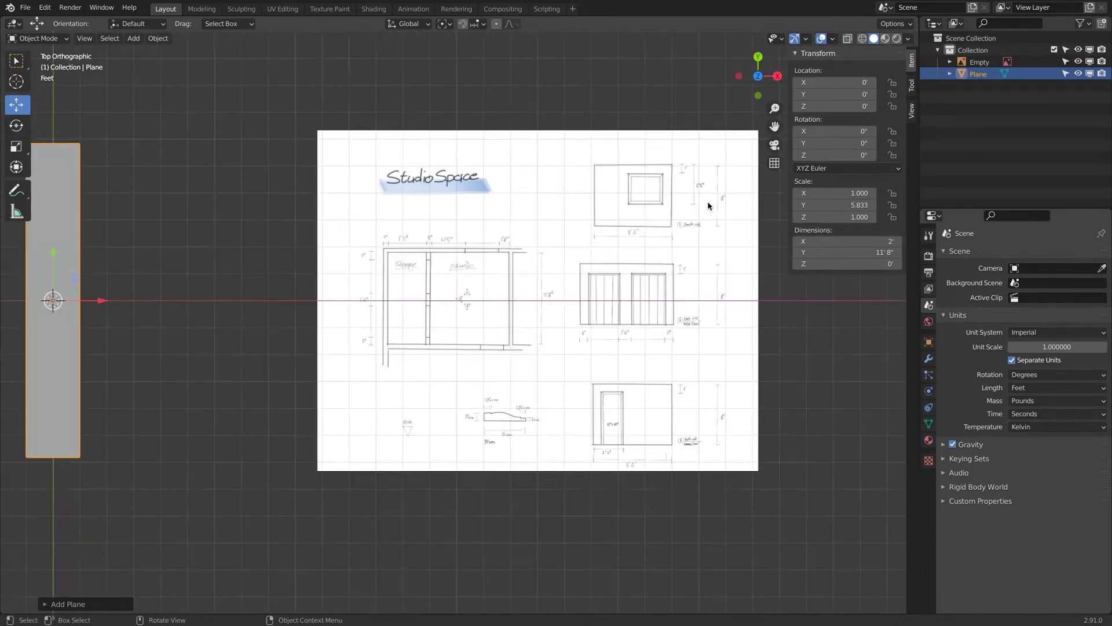
# Set the plane's X dimension to 11'2" and apply its scale
pyautogui.keyDown('shift'); pyautogui.moveTo(583, 223); pyautogui.dragTo(628, 217, button='middle'); pyautogui.keyUp('shift')
pyautogui.click(842, 241)
pyautogui.write('11')
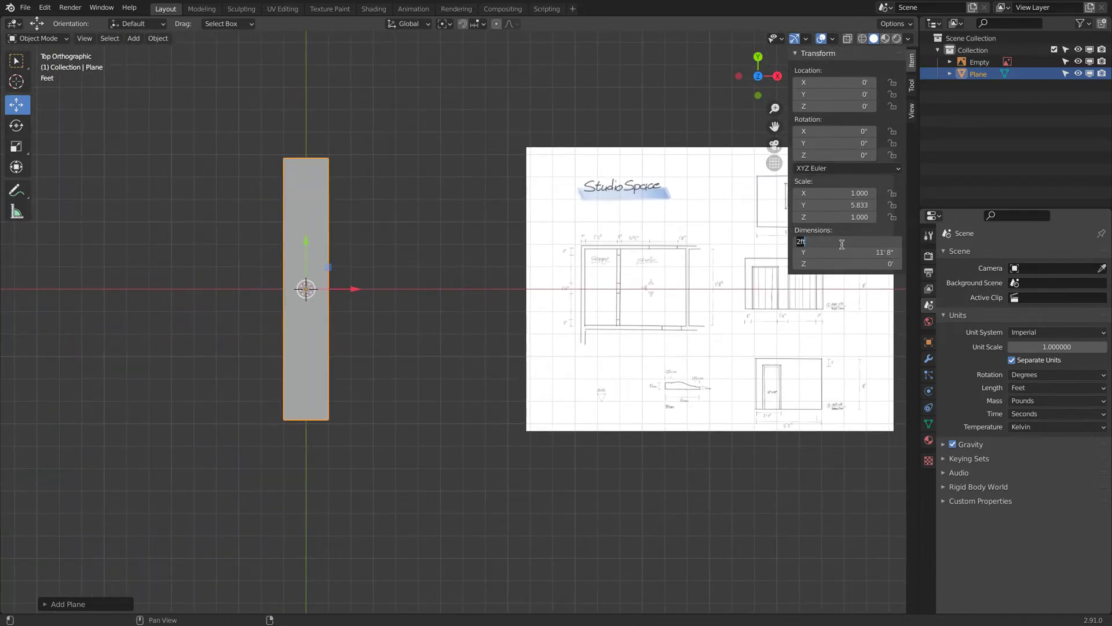
pyautogui.write("' 2")
pyautogui.press('Return')
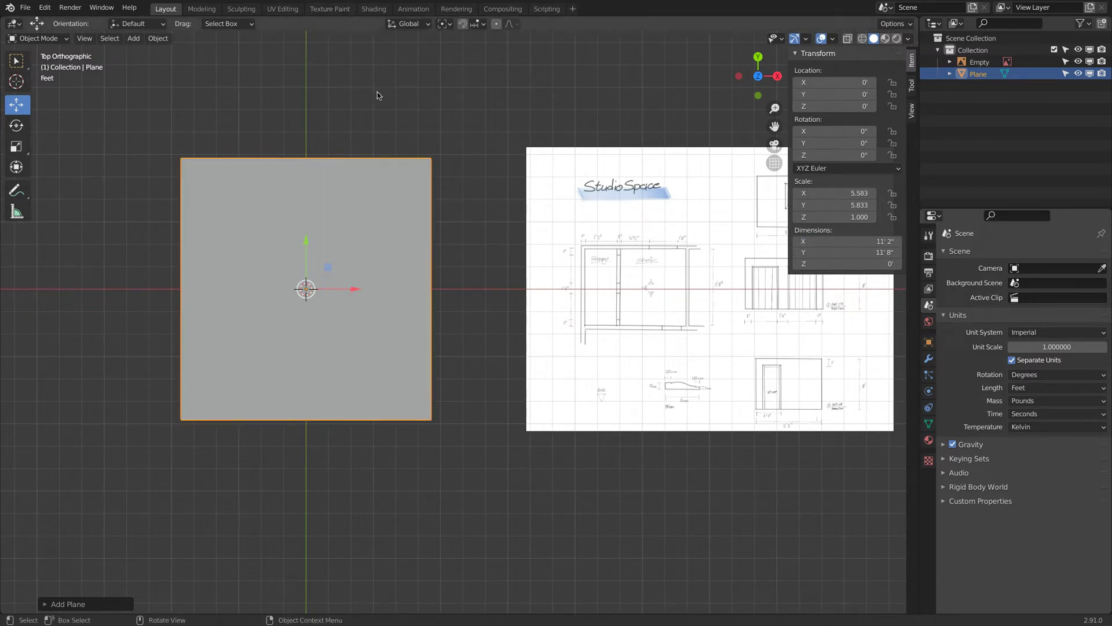
pyautogui.hotkey('ctrl', 'a')
pyautogui.click(367, 116)
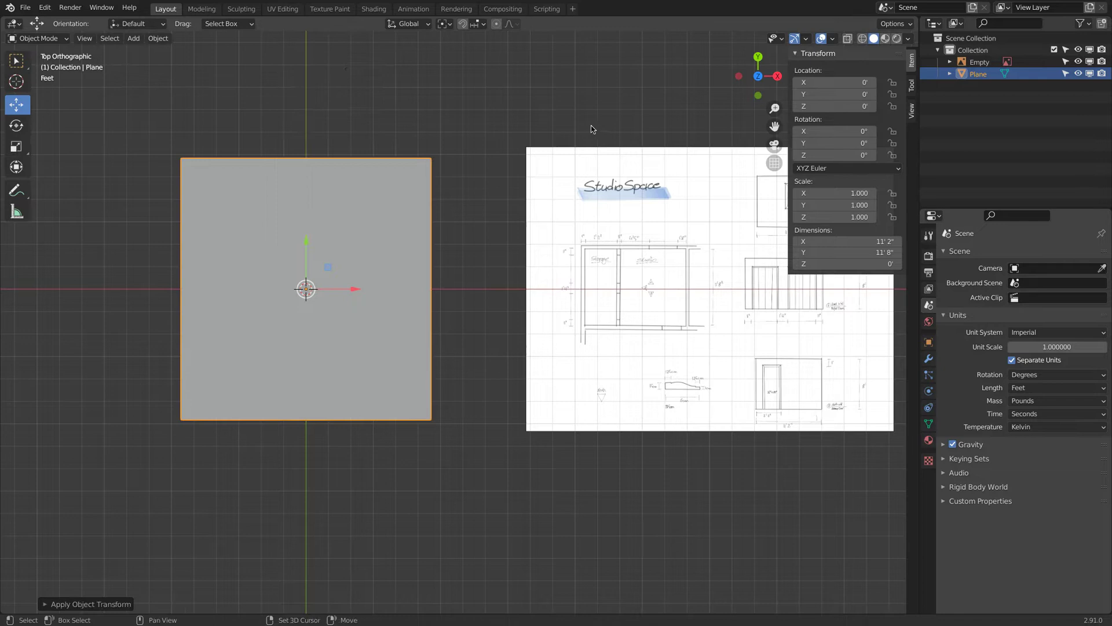
# Add a second mesh plane at the world origin and set its X and Y dimensions to 5"
pyautogui.keyDown('shift'); pyautogui.moveTo(634, 135); pyautogui.dragTo(589, 130, button='middle'); pyautogui.keyUp('shift')
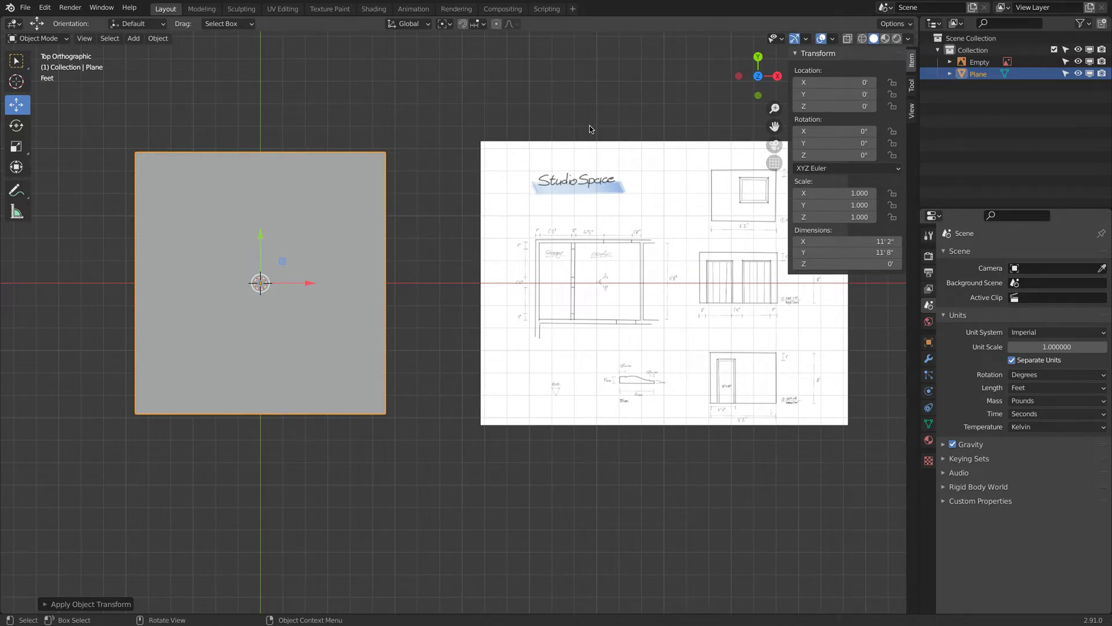
pyautogui.scroll(-1, 585, 132)
pyautogui.scroll(-1, 498, 142)
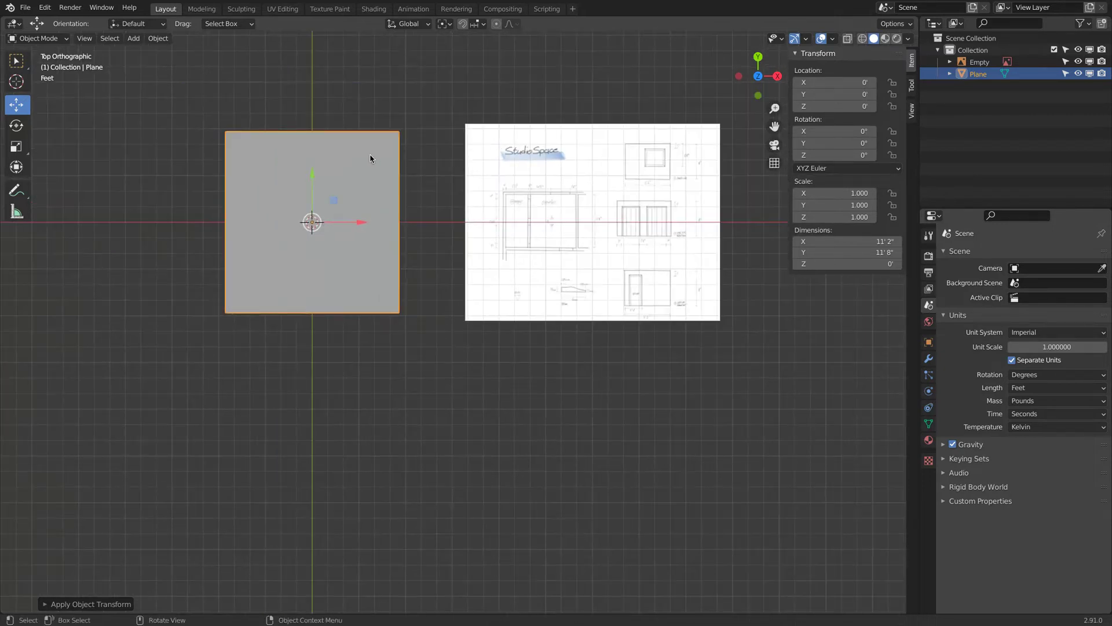
pyautogui.scroll(1, 371, 157)
pyautogui.keyDown('shift'); pyautogui.moveTo(370, 159); pyautogui.dragTo(414, 234, button='middle'); pyautogui.keyUp('shift')
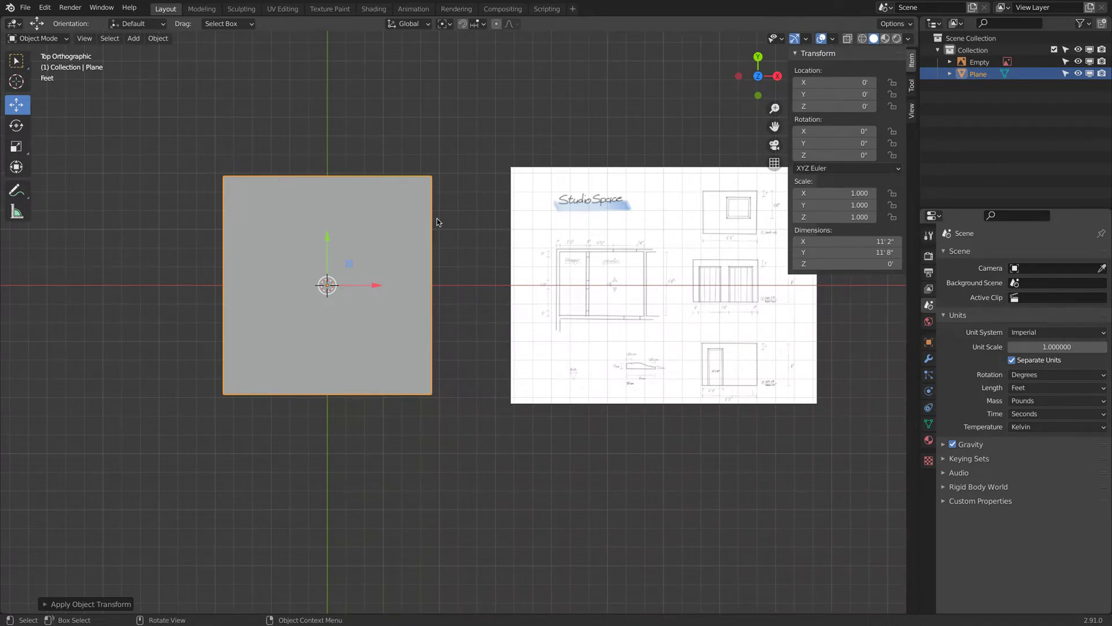
pyautogui.hotkey('shift', 'a')
pyautogui.moveTo(490, 244)
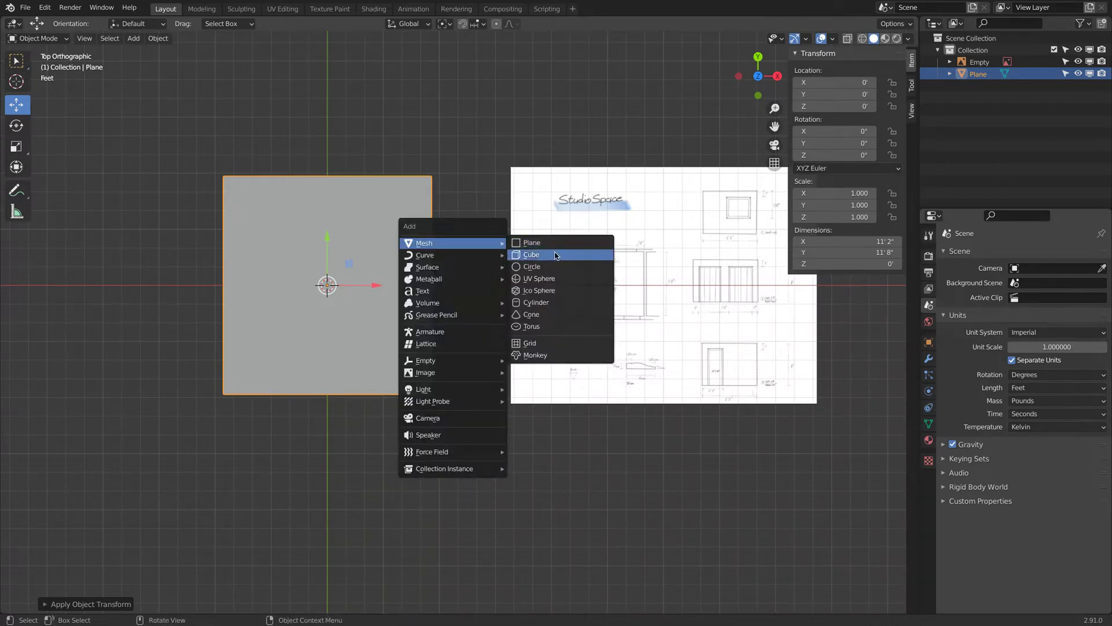
pyautogui.click(591, 243)
pyautogui.click(871, 241)
pyautogui.write("5'")
pyautogui.press('Tab')
pyautogui.write('5"')
pyautogui.press('Return')
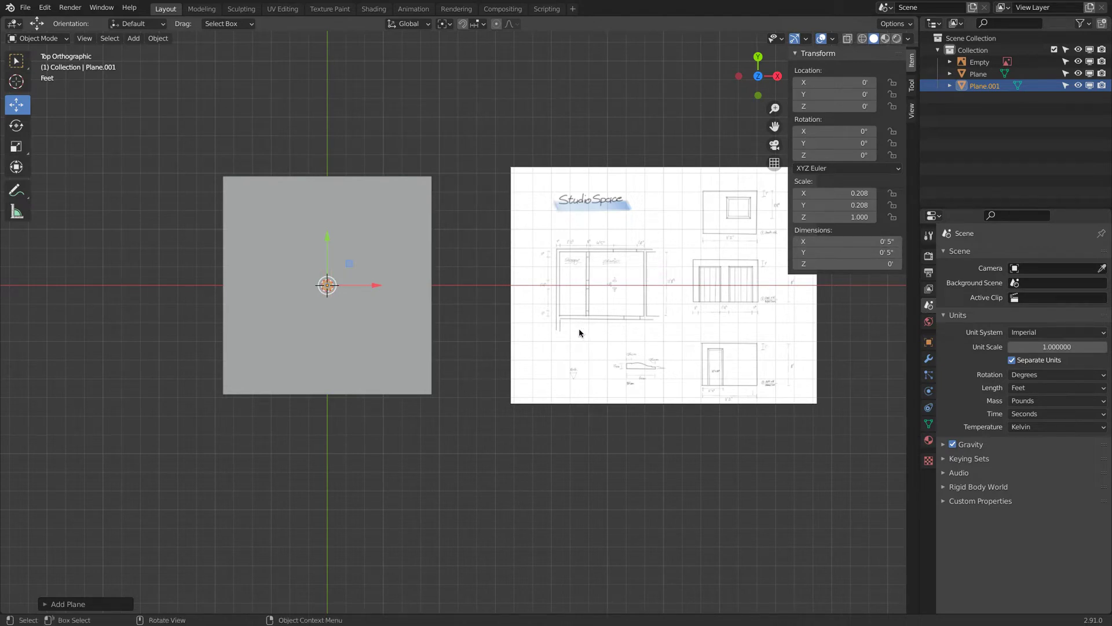
# Move the 5" plane outside the room plane, beyond its upper-right corner, and apply its scale
pyautogui.moveTo(350, 264); pyautogui.dragTo(476, 136)
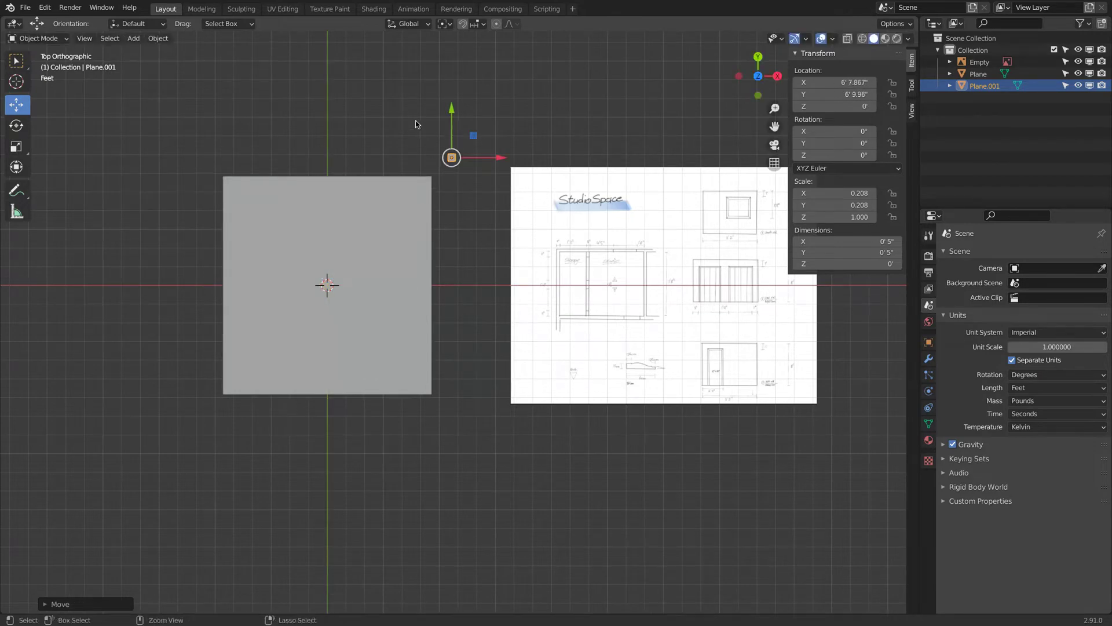
pyautogui.hotkey('ctrl', 'a')
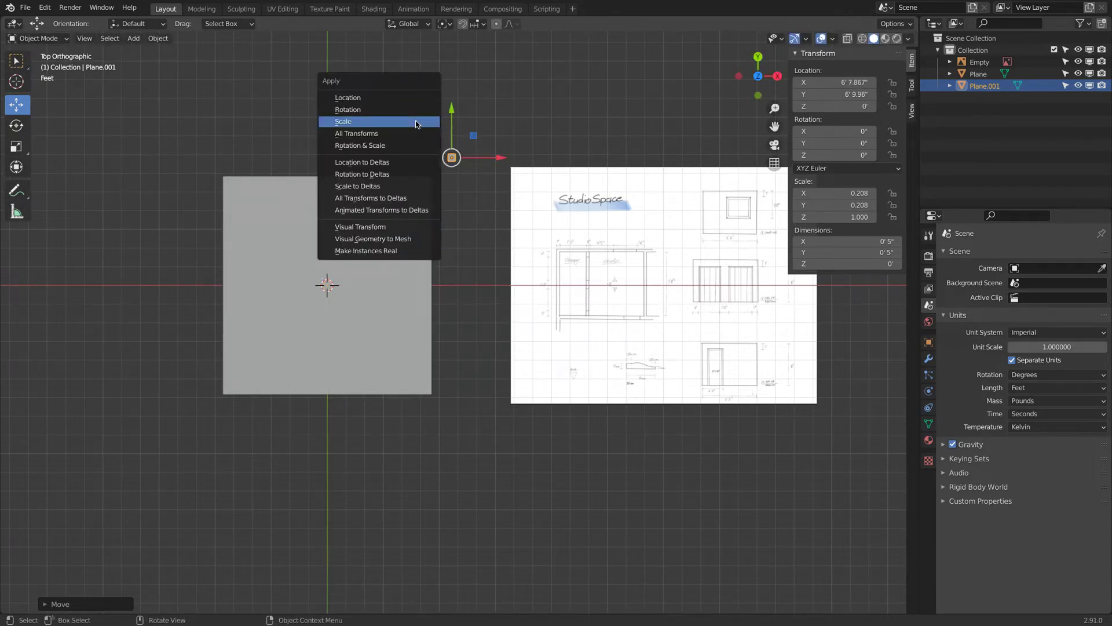
pyautogui.click(416, 124)
# Set snapping to Vertex and snap the 5" plane diagonally against the outside of the room plane's upper-right corner
pyautogui.click(478, 23)
pyautogui.click(454, 72)
pyautogui.scroll(2, 416, 153)
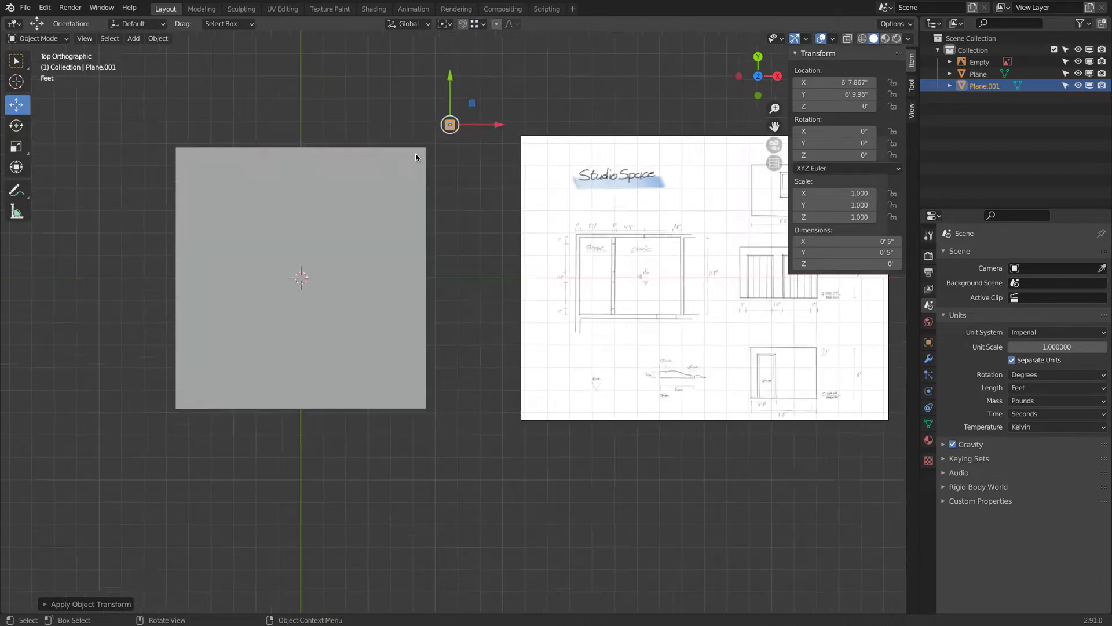
pyautogui.moveTo(448, 85); pyautogui.dragTo(420, 110)
pyautogui.moveTo(357, 109)
pyautogui.keyDown('shift'); pyautogui.mouseDown(button='middle')
pyautogui.moveTo(462, 131)
pyautogui.moveTo(380, 144)
pyautogui.mouseUp(button='middle'); pyautogui.keyUp('shift')
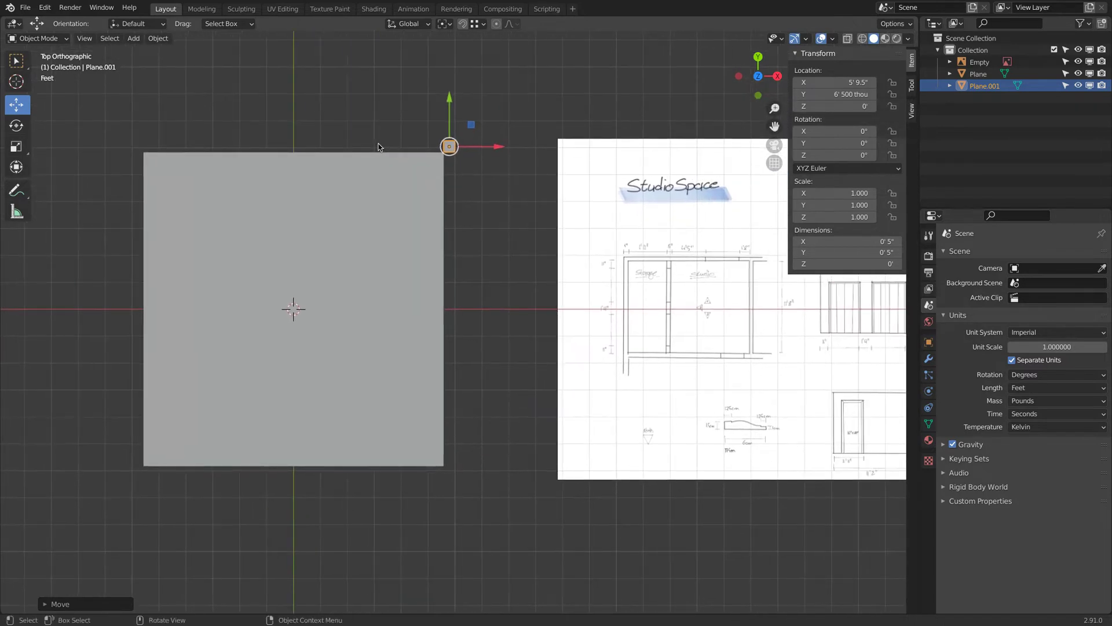
# In Edit Mode, duplicate the 5" square and snap the copy to the outside of the room's upper-left corner
pyautogui.scroll(-1, 380, 144)
pyautogui.press('Tab')
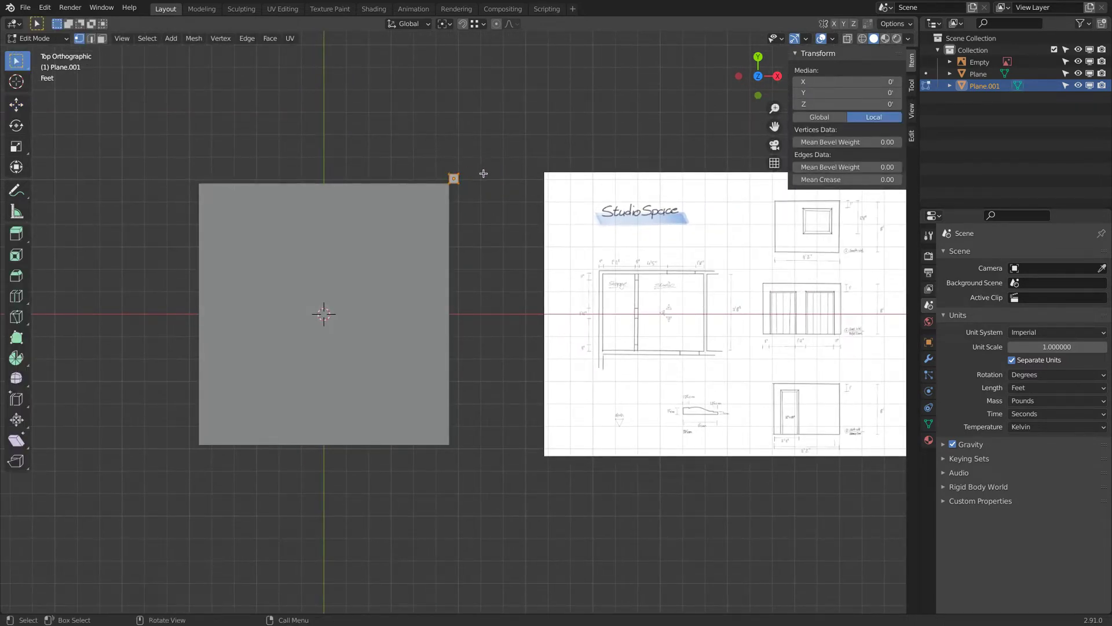
pyautogui.press('g')
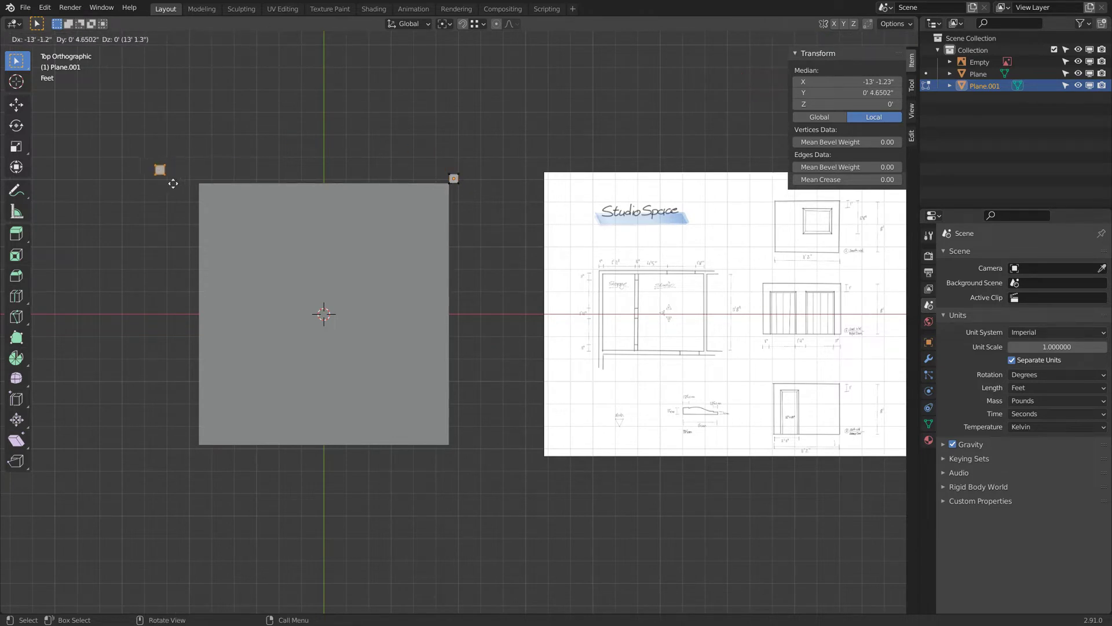
pyautogui.click(171, 179)
pyautogui.hotkey('shift', 'd')
pyautogui.click(200, 183)
# Duplicate the corner square to the outside of the room's lower-left and lower-right corners, snapping each copy in place
pyautogui.press('g')
pyautogui.click(229, 463)
pyautogui.press('g')
pyautogui.click(206, 450)
pyautogui.hotkey('shift', 'd')
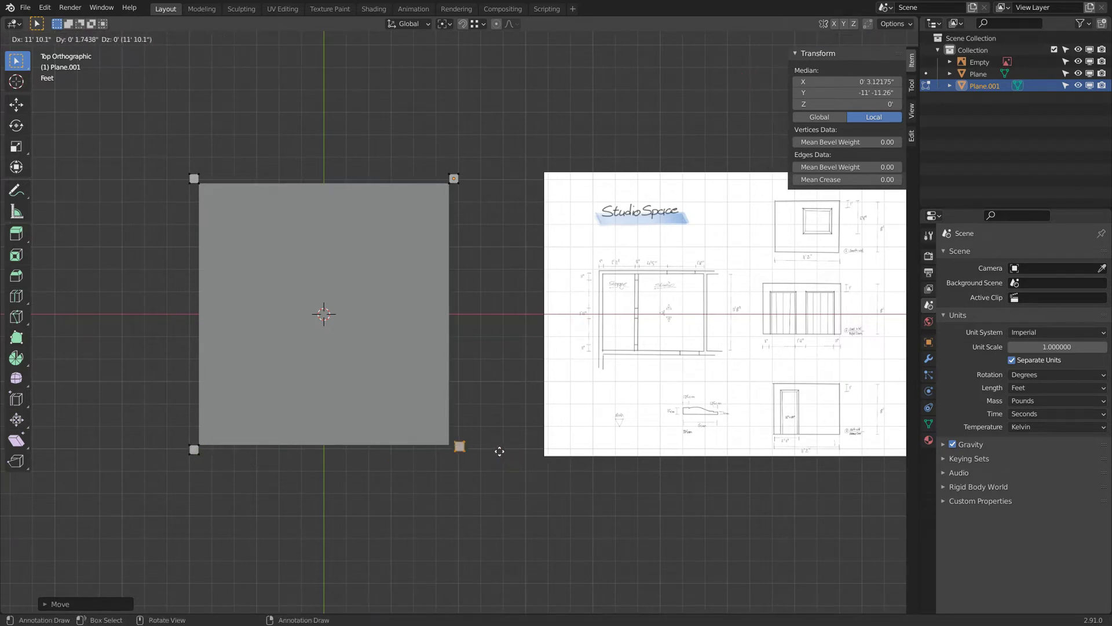
pyautogui.click(450, 445)
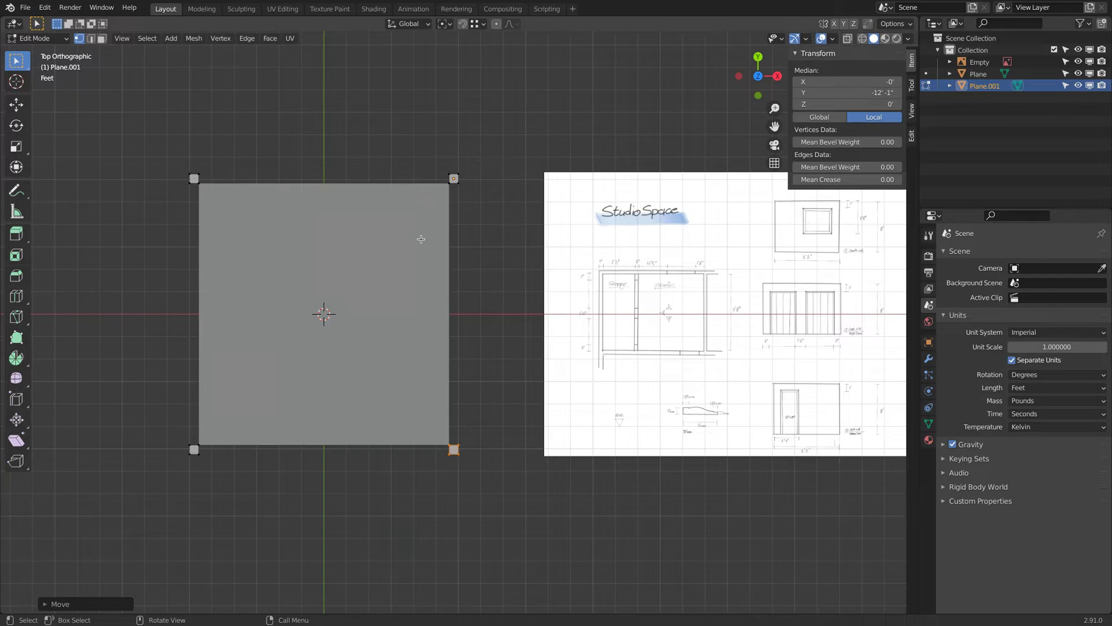
# Fill wall faces between the two right corner squares and between the two upper corner squares
pyautogui.hotkey('alt', 'a')
pyautogui.press('b')
pyautogui.moveTo(442, 180); pyautogui.dragTo(494, 449)
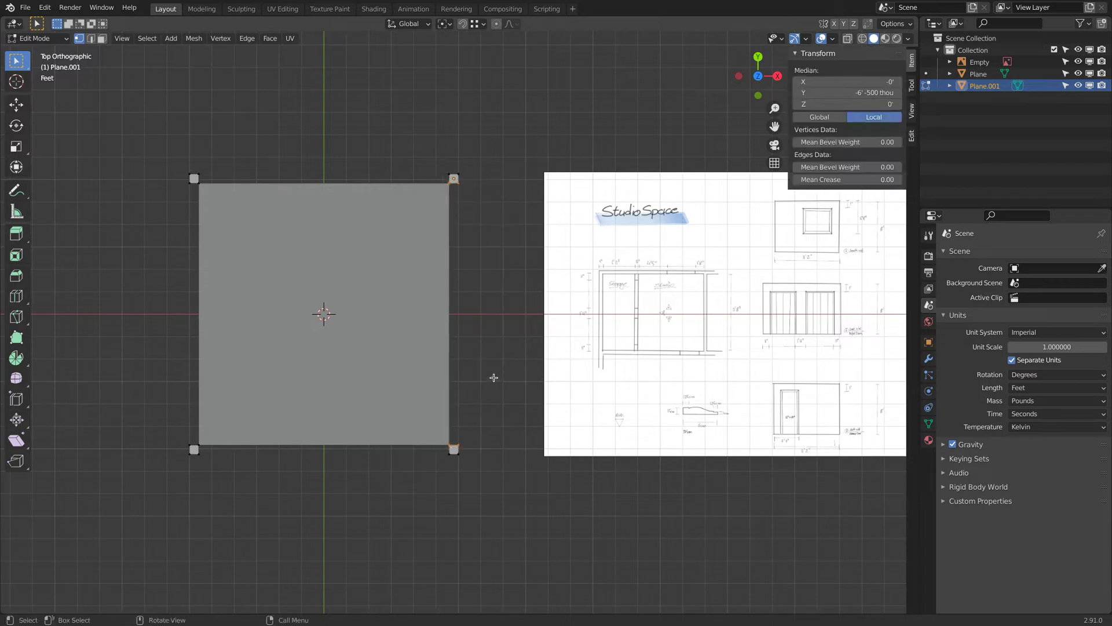
pyautogui.press('a')
pyautogui.hotkey('alt', 'a')
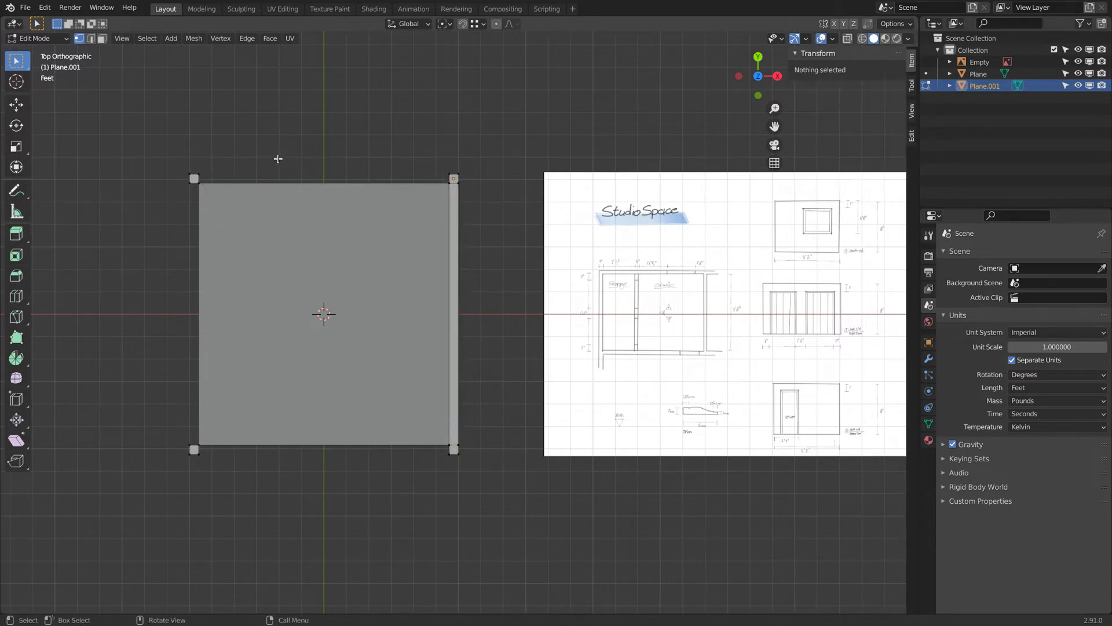
pyautogui.moveTo(195, 157); pyautogui.dragTo(457, 206)
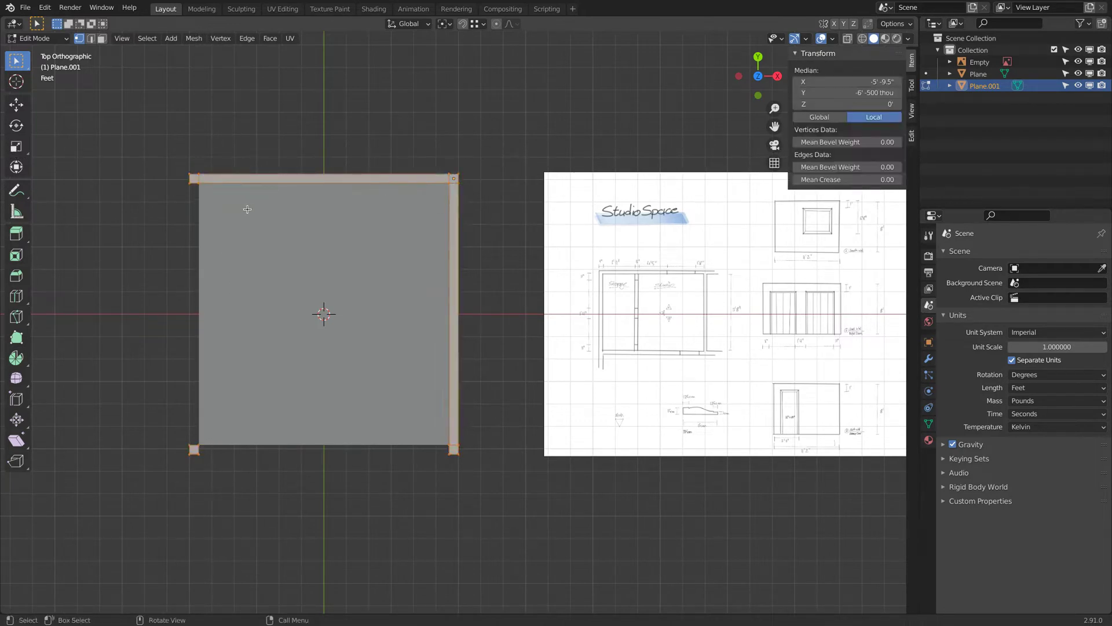
pyautogui.hotkey('alt', 'a')
# Fill wall faces between the two left and the two lower corner squares, completing the wall outline, and return to Object Mode
pyautogui.press('b')
pyautogui.moveTo(176, 178); pyautogui.dragTo(230, 452)
pyautogui.press('a')
pyautogui.hotkey('alt', 'a')
pyautogui.press('b')
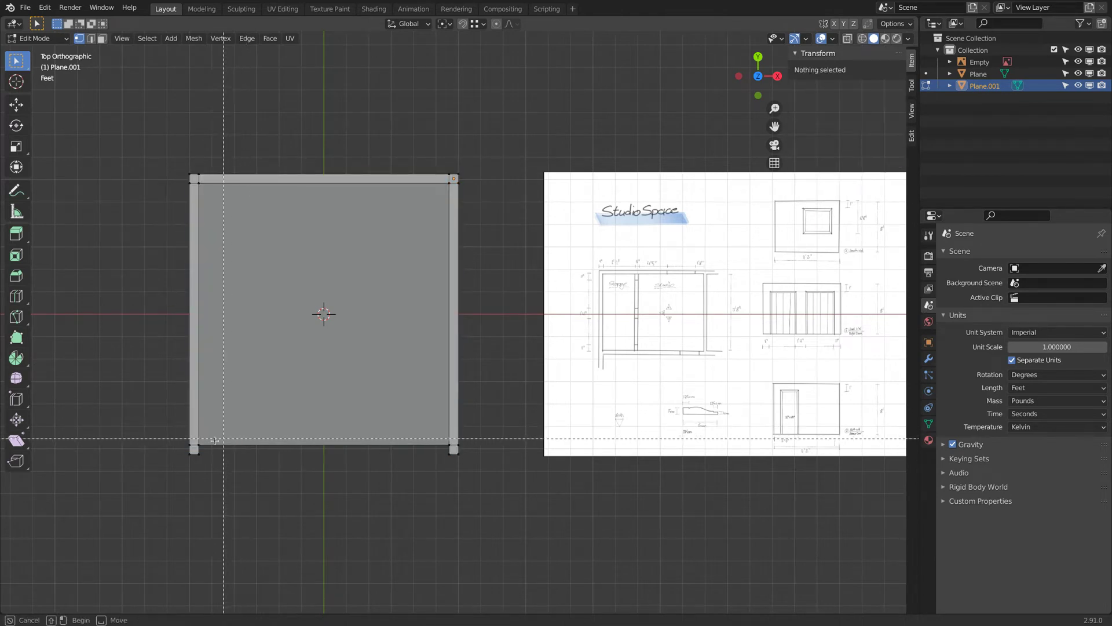
pyautogui.moveTo(197, 441); pyautogui.dragTo(452, 475)
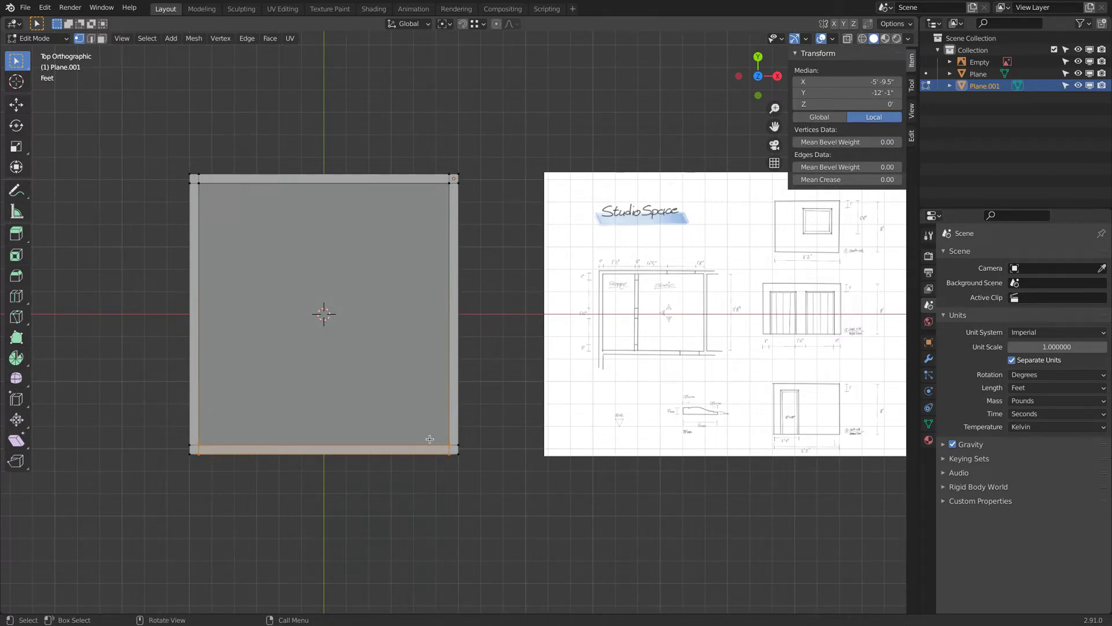
pyautogui.press('Tab')
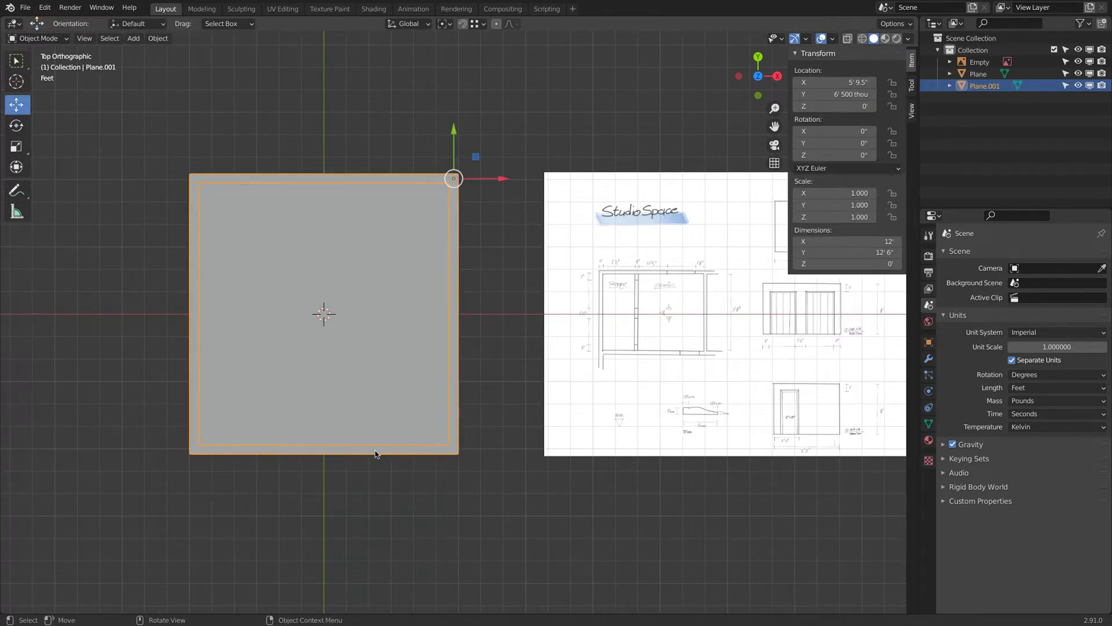
# Duplicate the room's floor plane in place
pyautogui.click(384, 339)
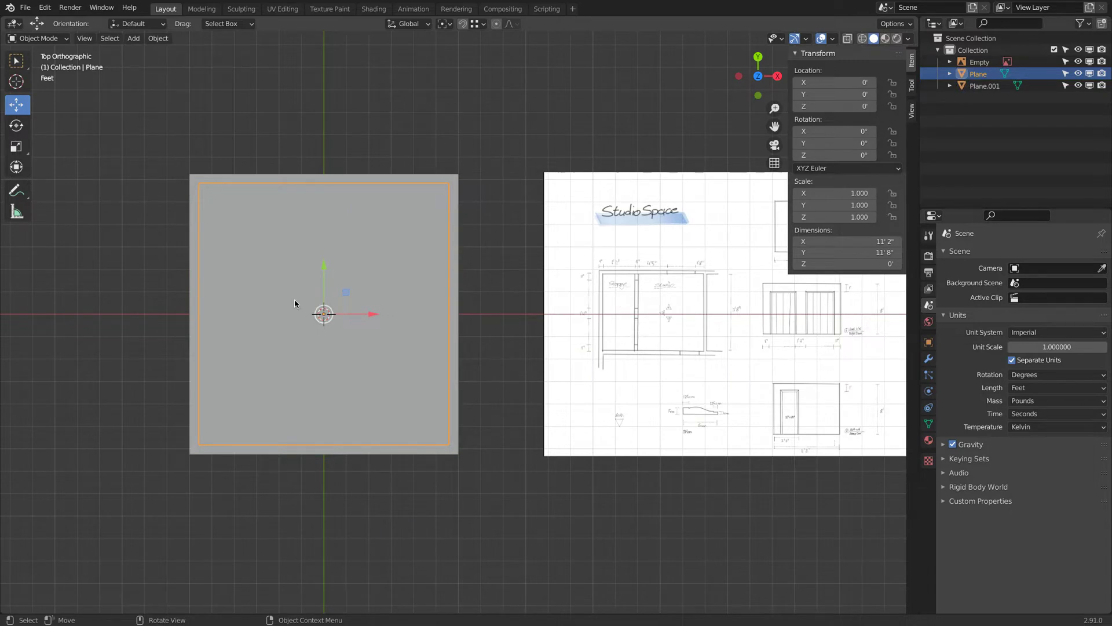
pyautogui.scroll(4, 637, 307)
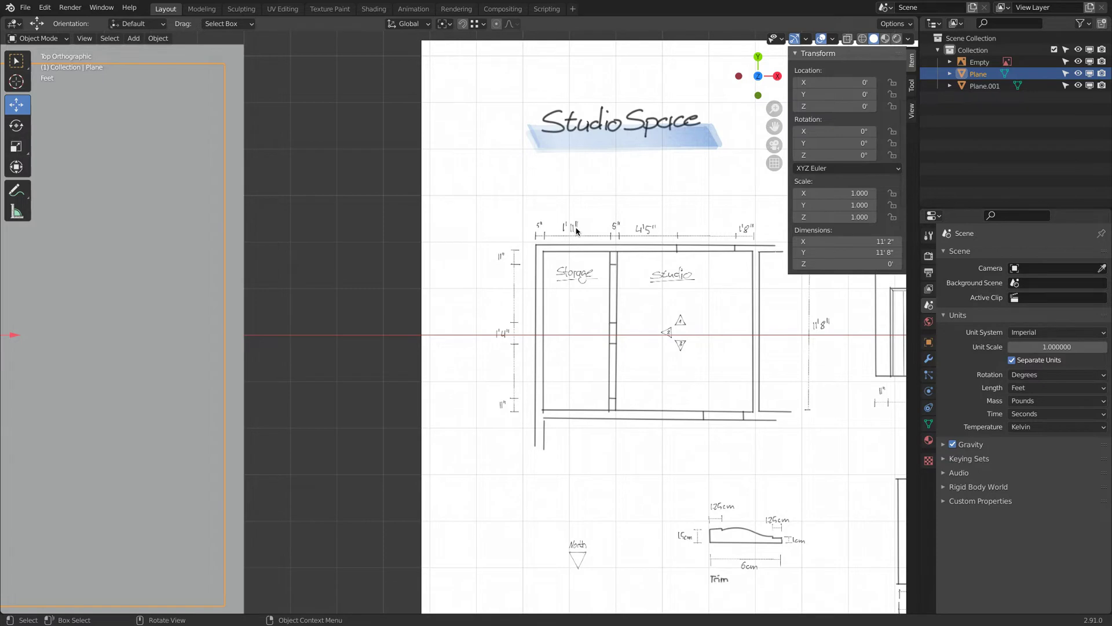
pyautogui.scroll(-4, 536, 291)
pyautogui.keyDown('shift'); pyautogui.moveTo(507, 302); pyautogui.dragTo(582, 301, button='middle'); pyautogui.keyUp('shift')
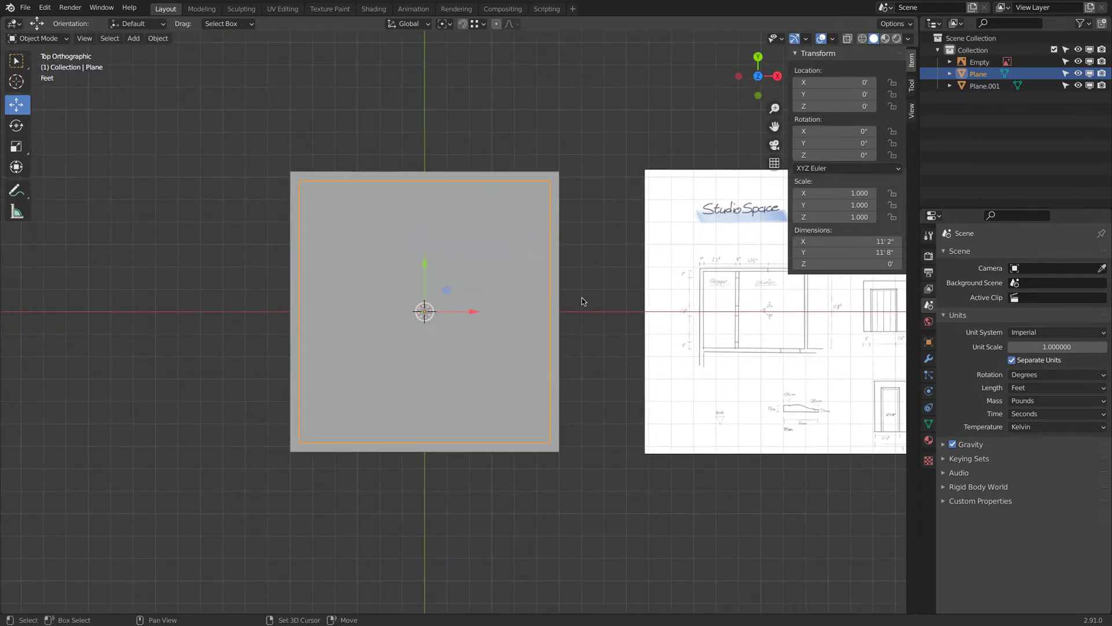
pyautogui.hotkey('shift', 'd')
pyautogui.rightClick(583, 299)
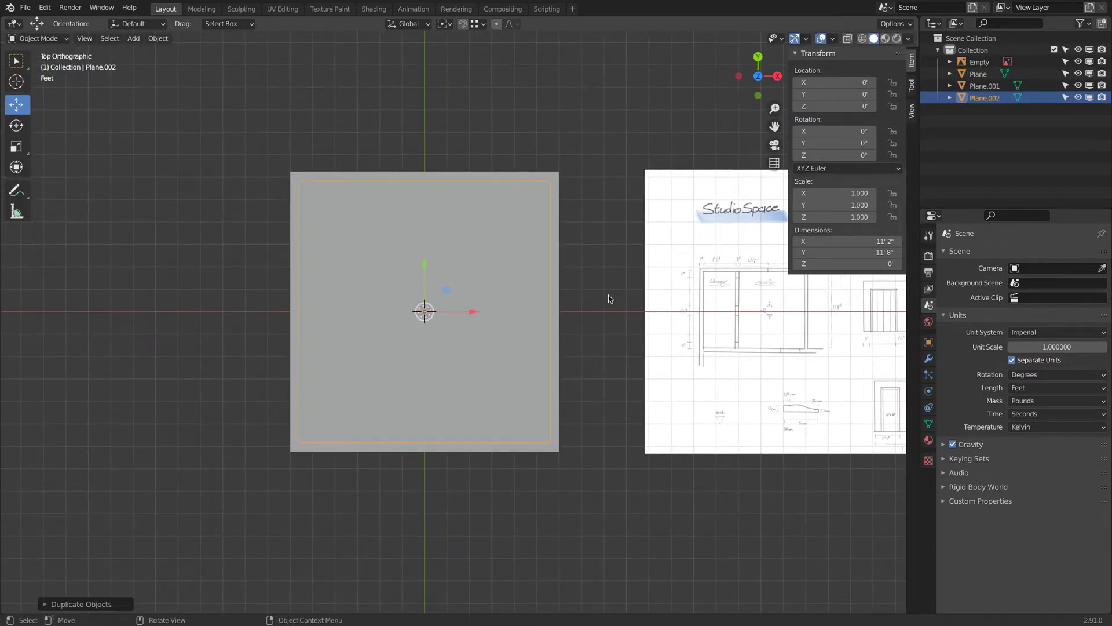
# Set the duplicate's X dimension to 1'11" and move it along X until it snaps against the left wall's outer edge
pyautogui.click(830, 241)
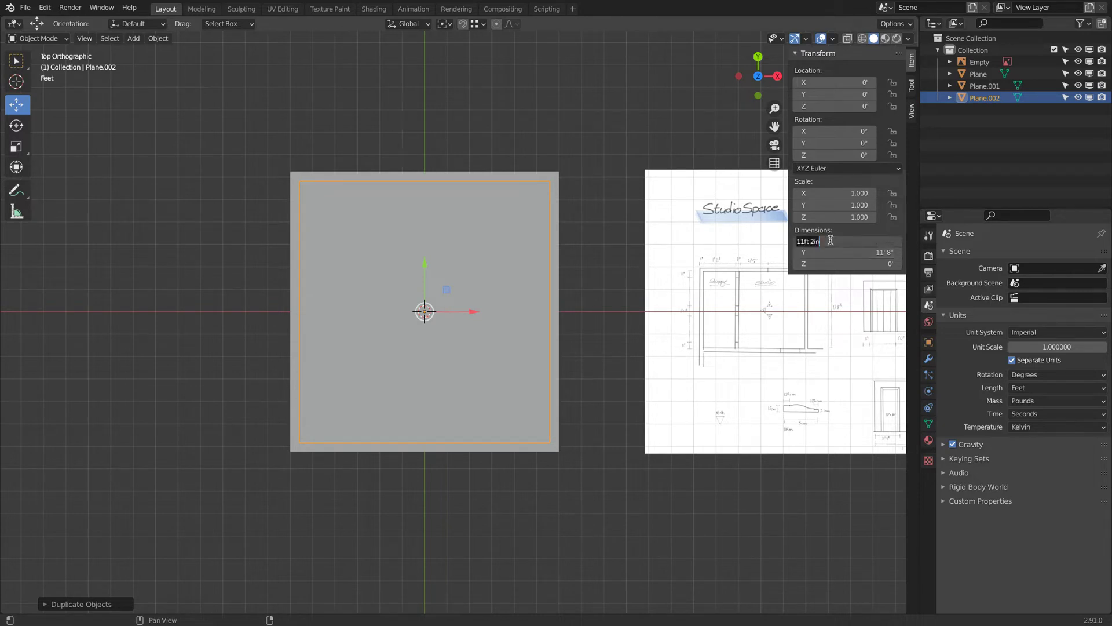
pyautogui.write("1' 11")
pyautogui.press('Return')
pyautogui.moveTo(470, 316); pyautogui.dragTo(296, 191)
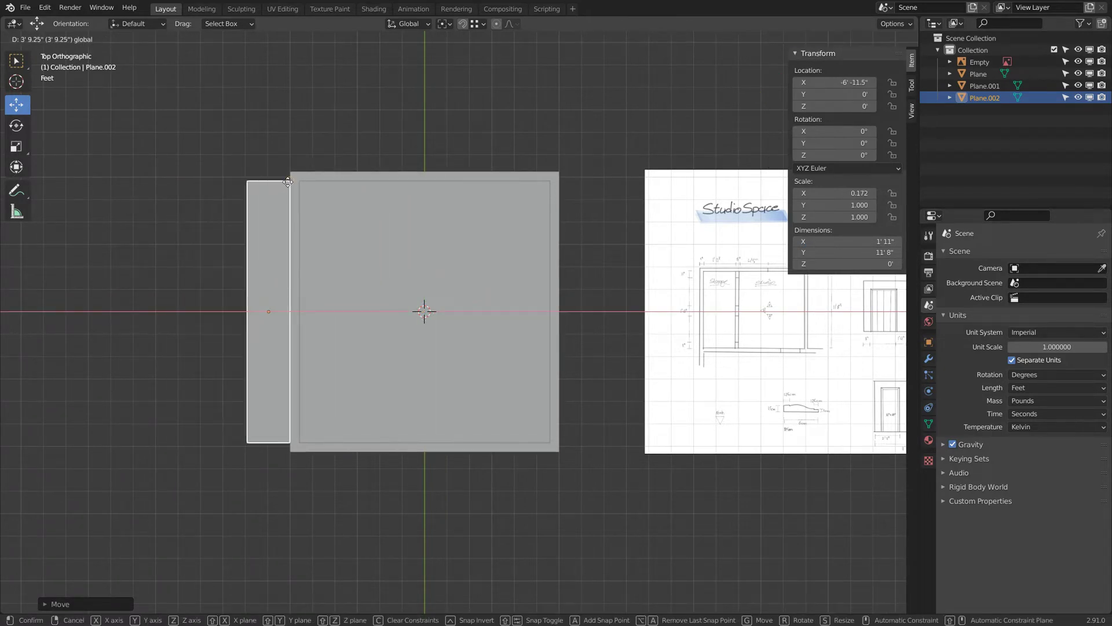
# In the wall mesh, duplicate the left wall strip and snap the copy along X against the storage plane's outer left edge
pyautogui.click(300, 177)
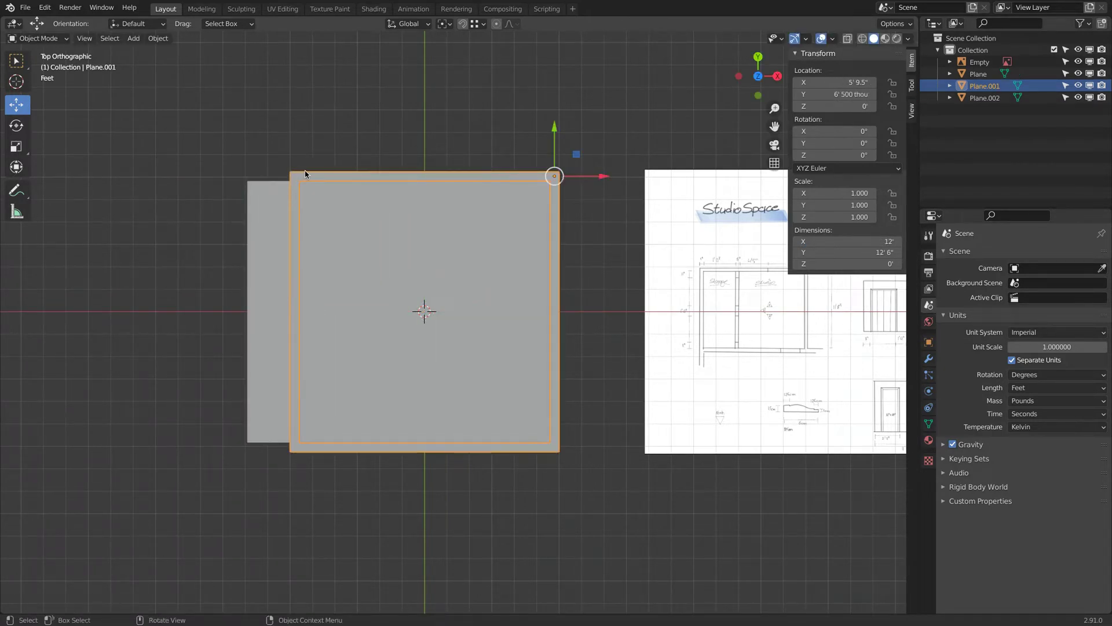
pyautogui.press('Tab')
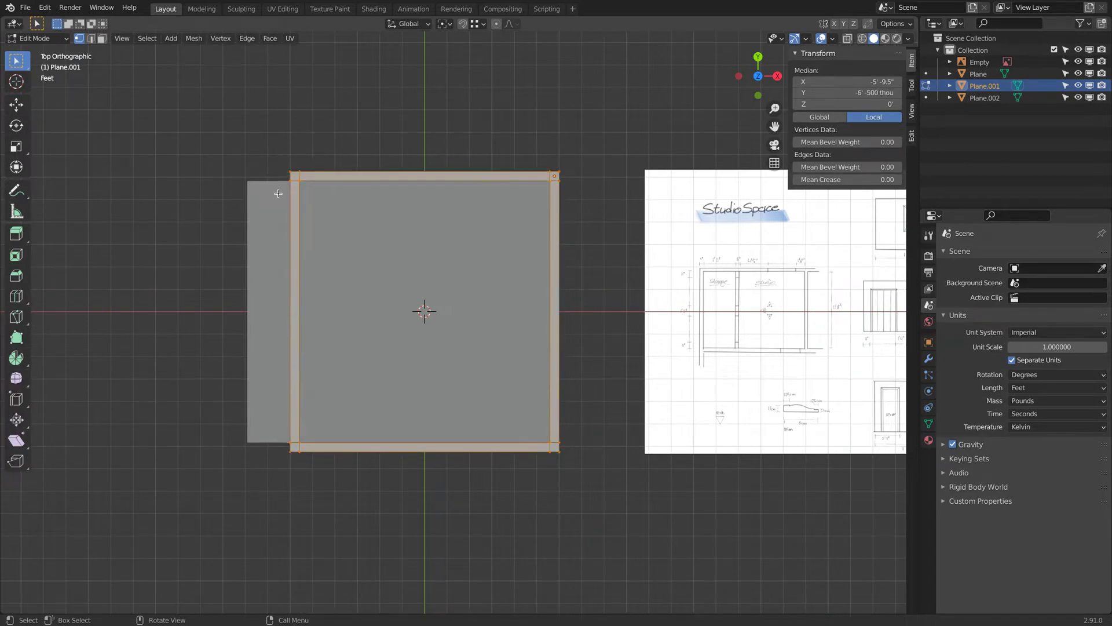
pyautogui.hotkey('alt', 'a')
pyautogui.press('b')
pyautogui.moveTo(271, 143); pyautogui.dragTo(303, 491)
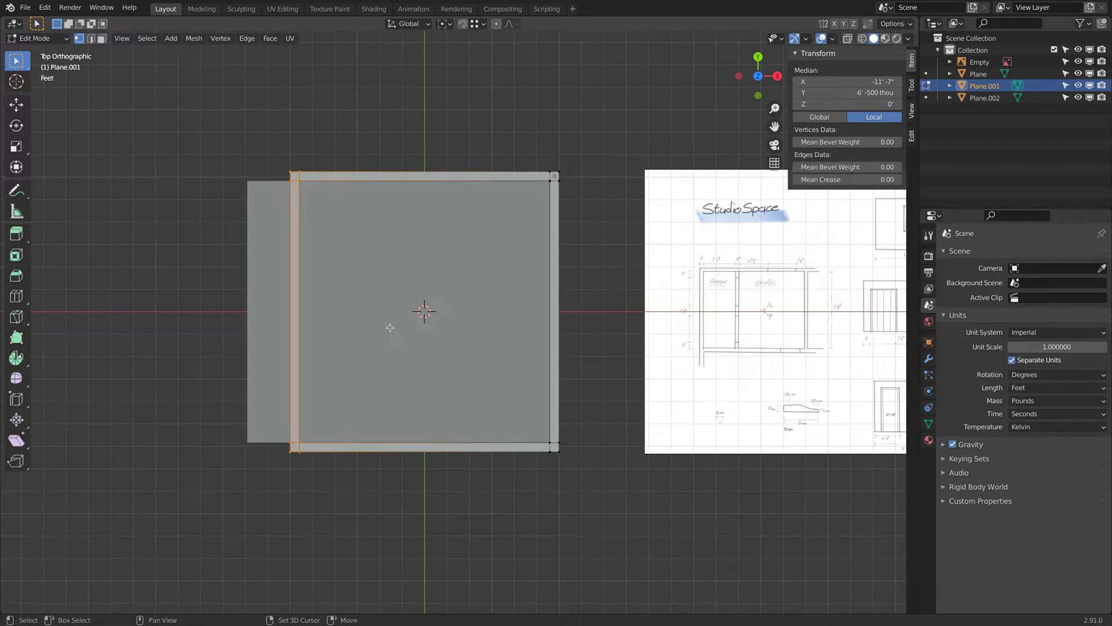
pyautogui.press('g')
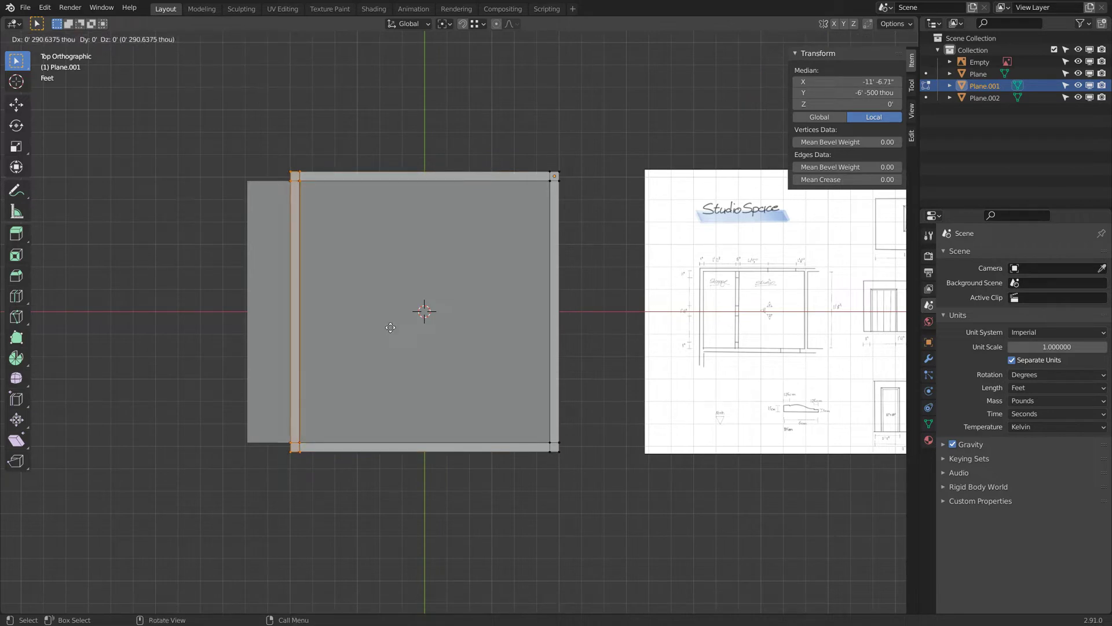
pyautogui.click(251, 336)
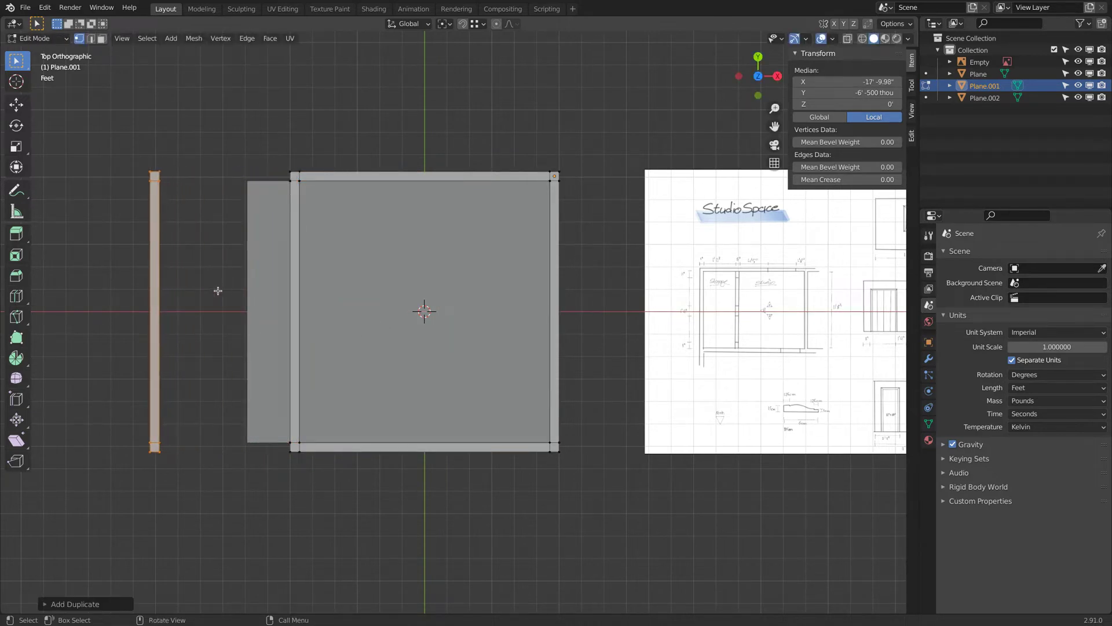
pyautogui.press('g')
pyautogui.press('x')
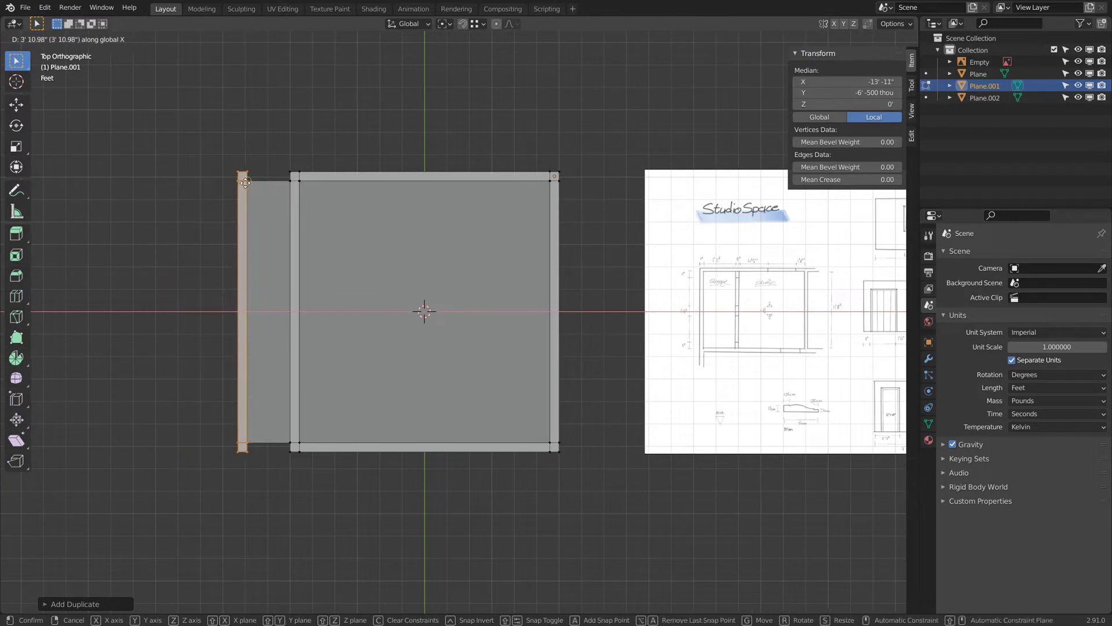
pyautogui.click(245, 183)
# Fill the upper and lower wall gaps between the new outer strip and the room's left wall, and return to Object Mode
pyautogui.click(253, 176)
pyautogui.moveTo(240, 162); pyautogui.dragTo(293, 188)
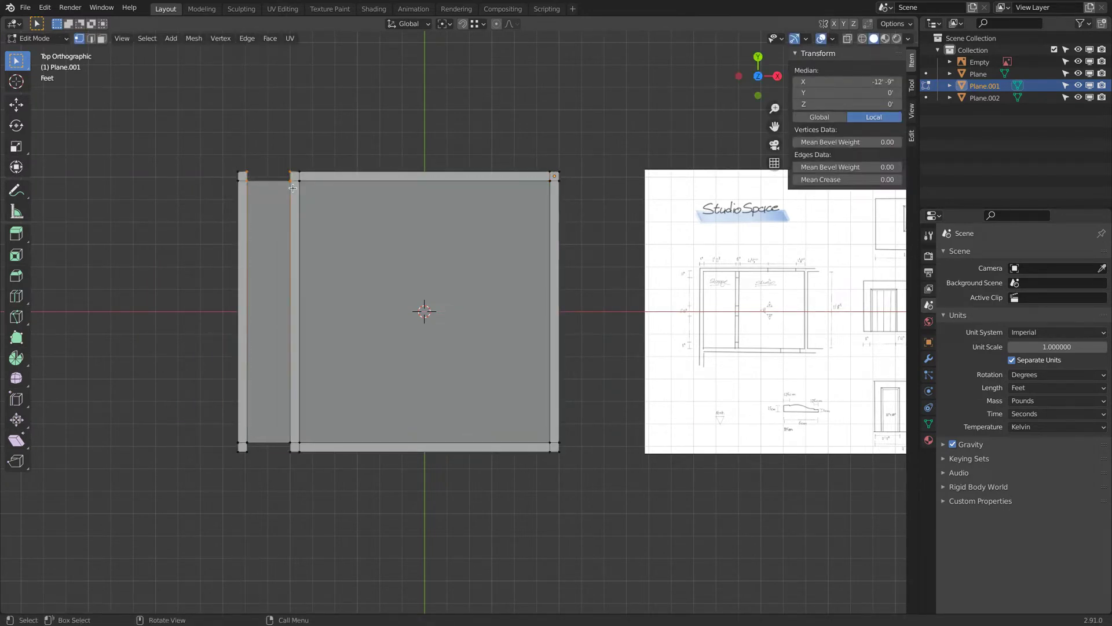
pyautogui.click(247, 308)
pyautogui.press('b')
pyautogui.moveTo(243, 443); pyautogui.dragTo(293, 467)
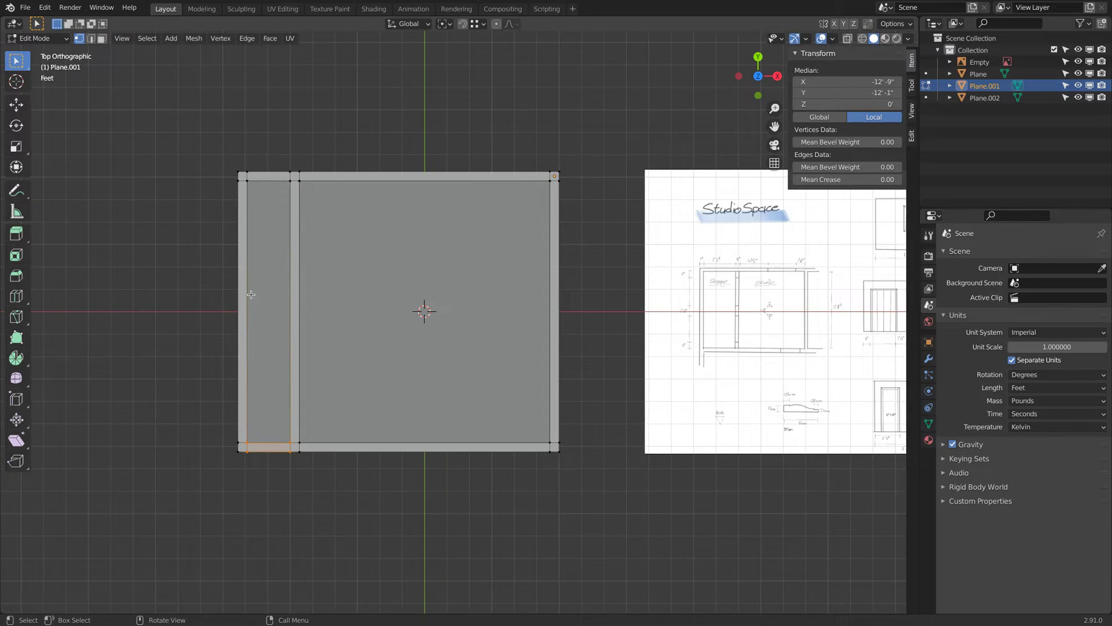
pyautogui.press('Tab')
# Duplicate the room's floor plane and move the copy about 13' 10.5" in negative Y, clear of the existing walls
pyautogui.scroll(-2, 235, 312)
pyautogui.keyDown('shift'); pyautogui.moveTo(342, 293); pyautogui.dragTo(246, 234, button='middle'); pyautogui.keyUp('shift')
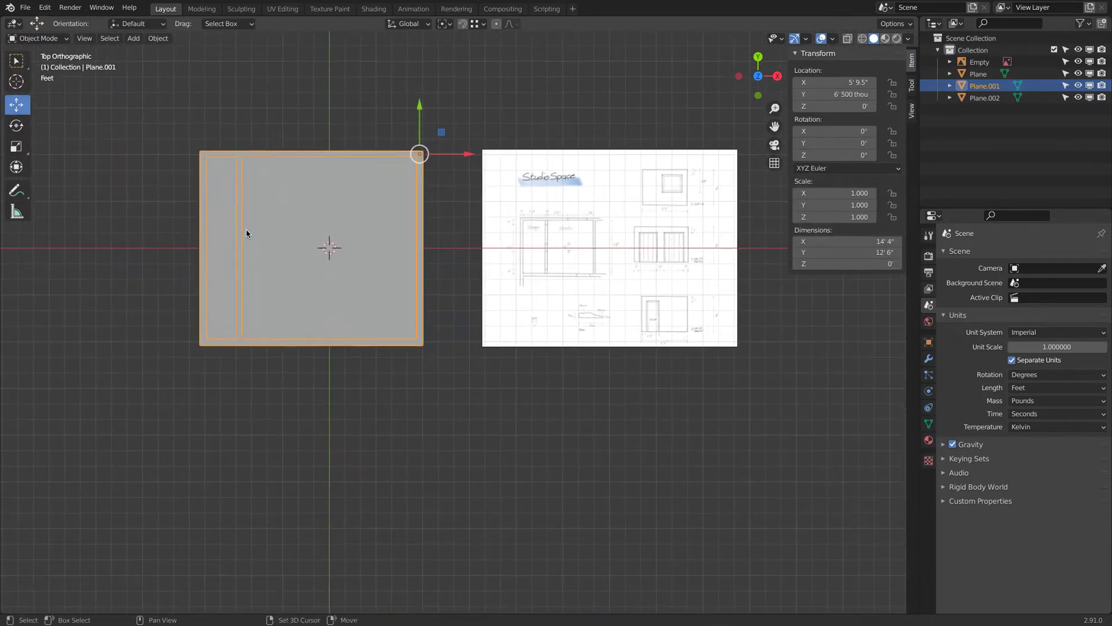
pyautogui.click(373, 243)
pyautogui.keyDown('shift'); pyautogui.moveTo(378, 266); pyautogui.dragTo(378, 191, button='middle'); pyautogui.keyUp('shift')
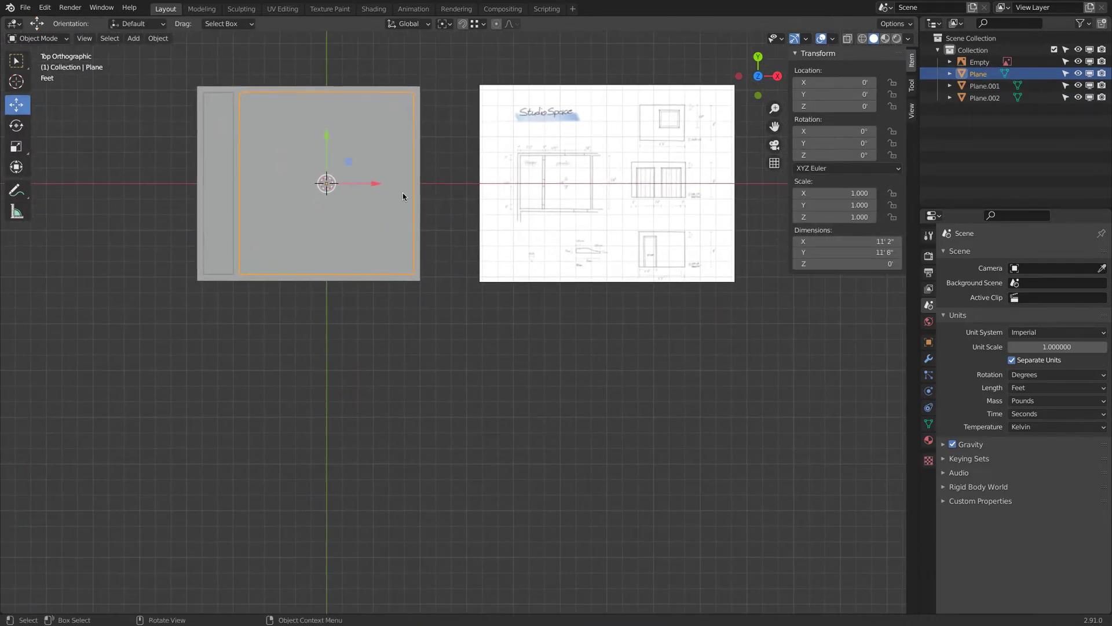
pyautogui.hotkey('shift', 'd')
pyautogui.rightClick(404, 197)
pyautogui.press('g')
pyautogui.press('y')
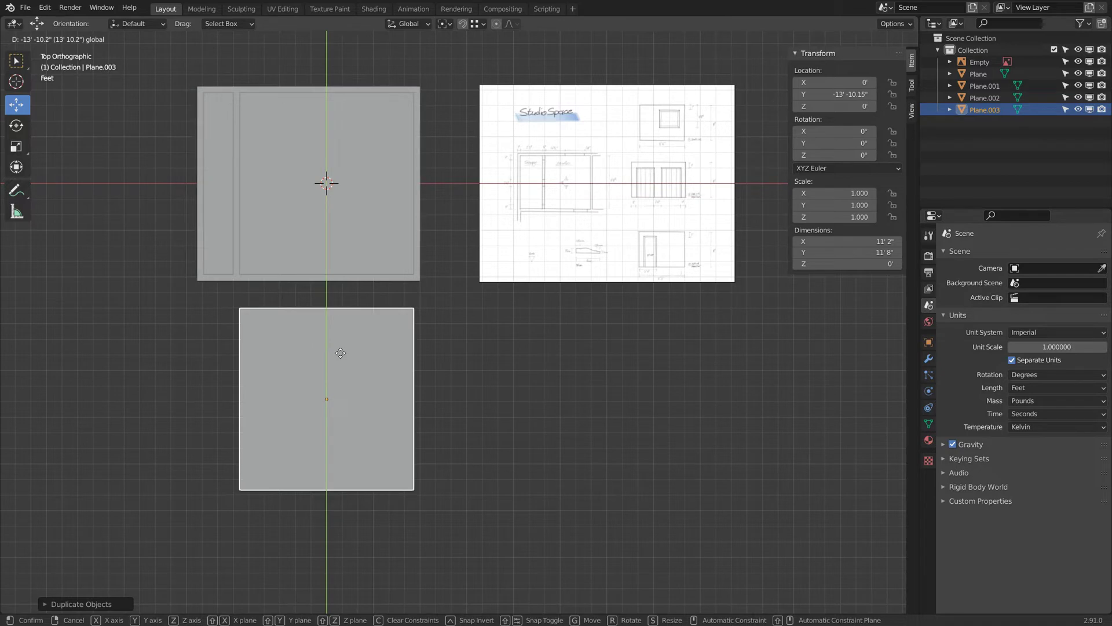
pyautogui.click(343, 355)
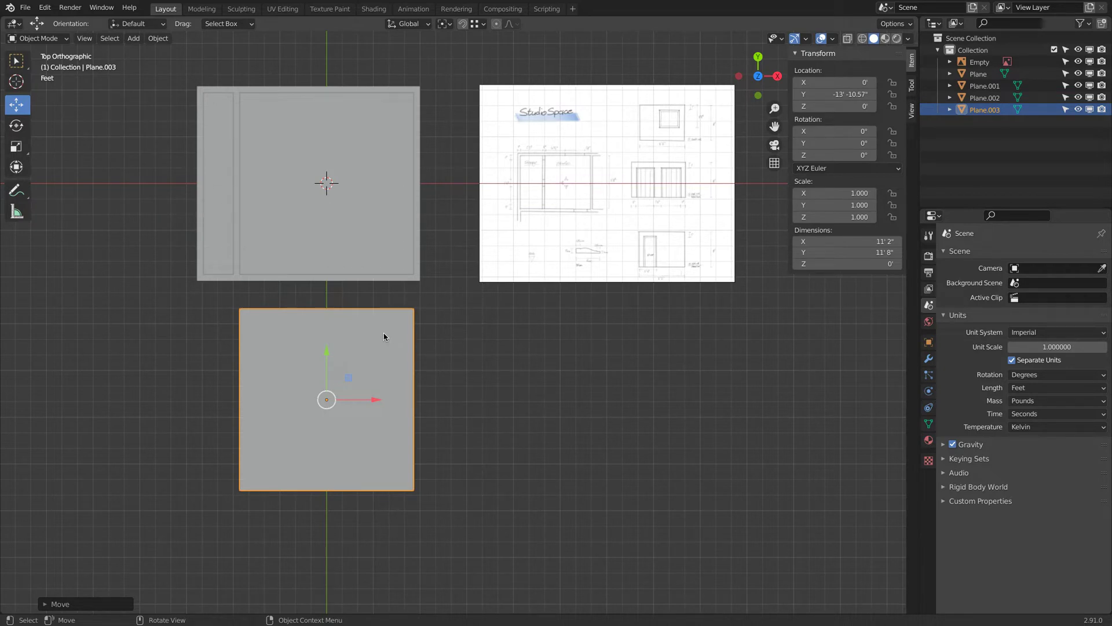
# Add 10 inches to both dimensions of the copied plane, making it 12' in X and 12' 6" in Y
pyautogui.click(844, 242)
pyautogui.click(848, 245)
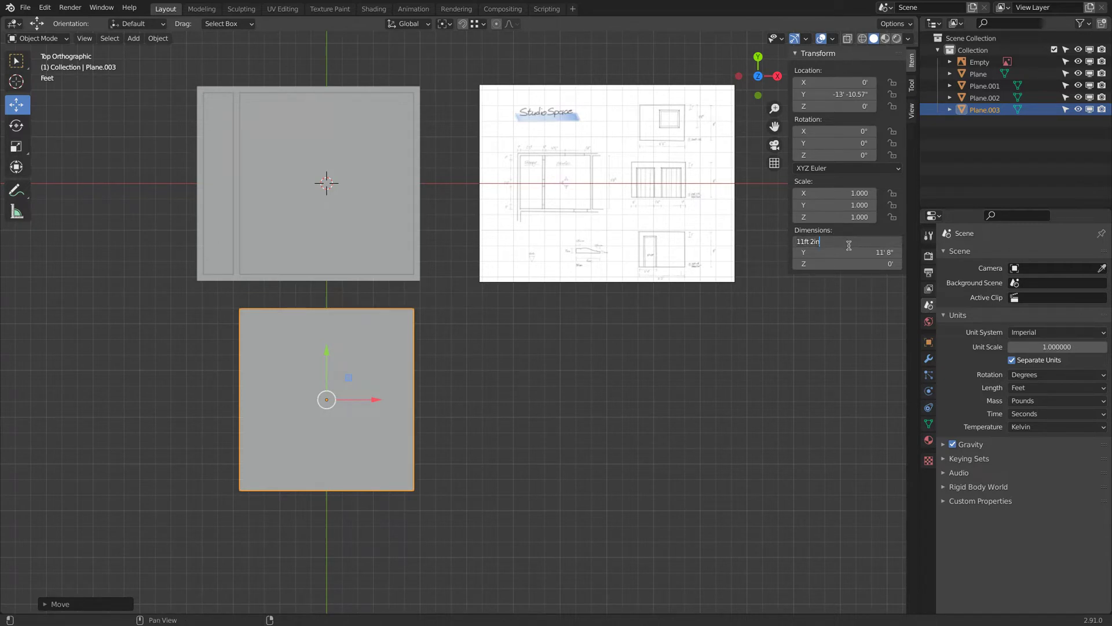
pyautogui.write('+10in')
pyautogui.press('Return')
pyautogui.click(843, 252)
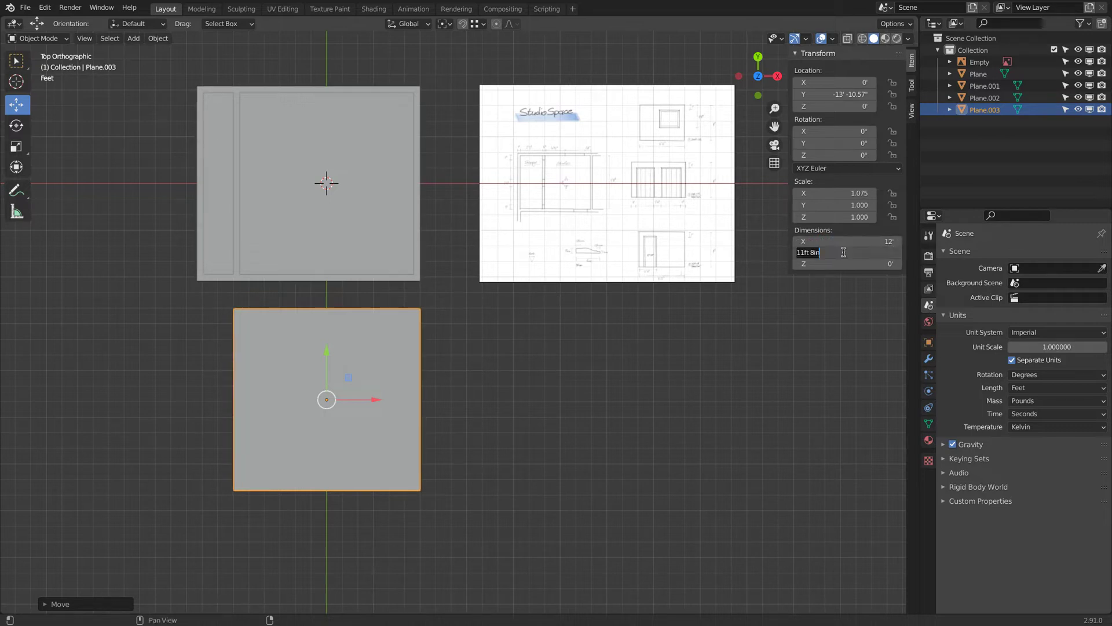
pyautogui.press('End')
pyautogui.write('+10in')
pyautogui.press('Return')
# Move the enlarged plane along Y to about -14' and apply its scale
pyautogui.moveTo(329, 352); pyautogui.dragTo(421, 162)
pyautogui.moveTo(330, 205); pyautogui.dragTo(358, 357)
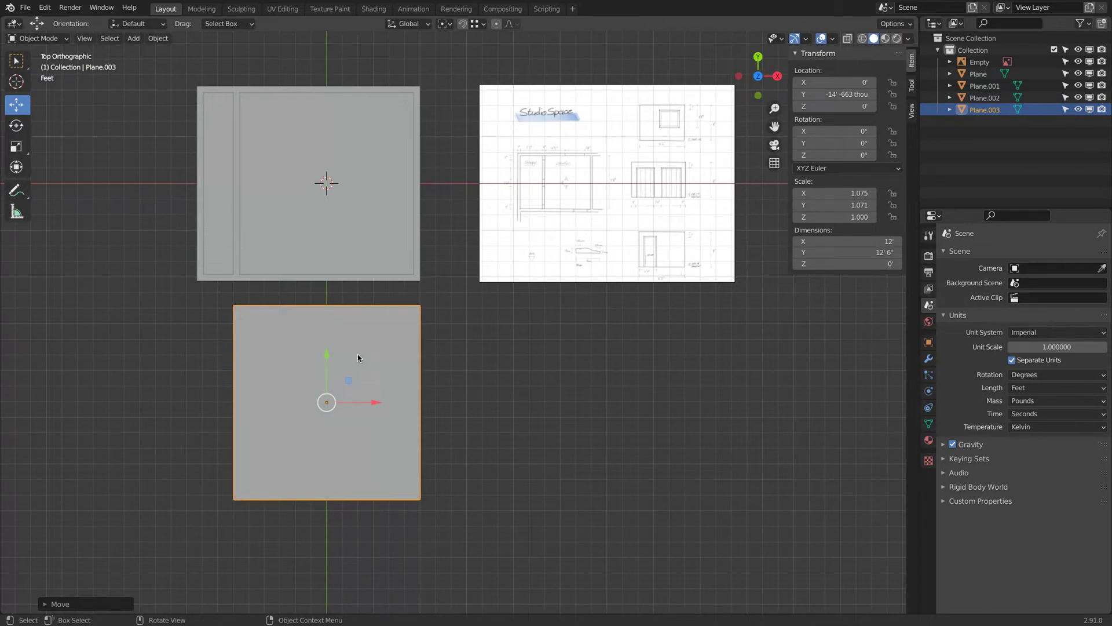
pyautogui.hotkey('ctrl', 'a')
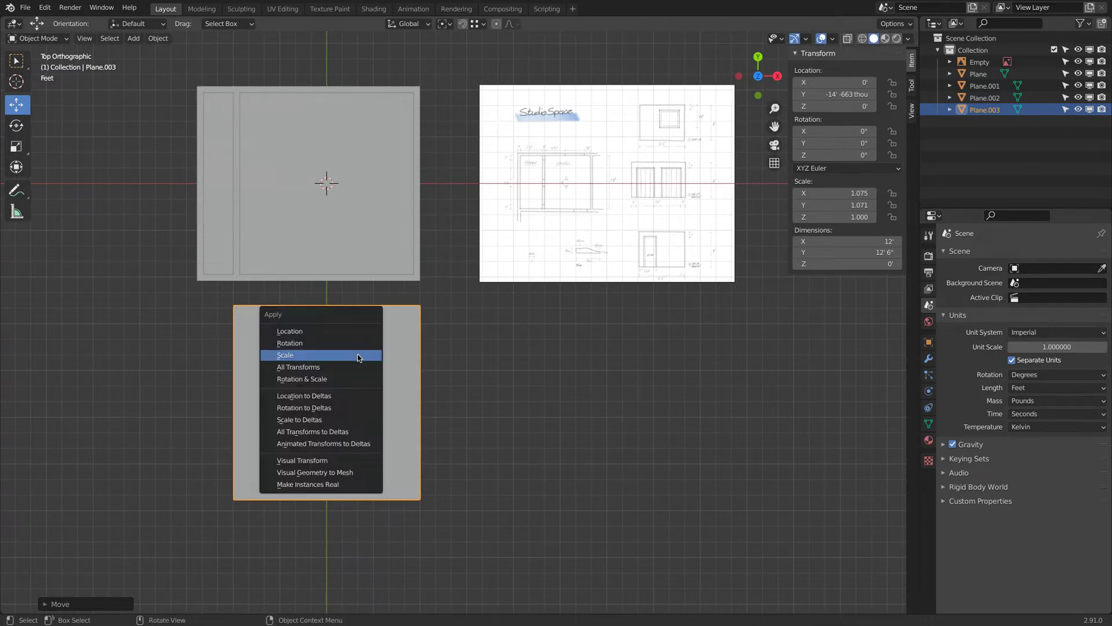
pyautogui.click(358, 355)
# In the plane's mesh, move the left edge along X until it snaps in line with the storage wall's outer left edge
pyautogui.scroll(2, 599, 184)
pyautogui.keyDown('shift'); pyautogui.moveTo(539, 193); pyautogui.dragTo(514, 220, button='middle'); pyautogui.keyUp('shift')
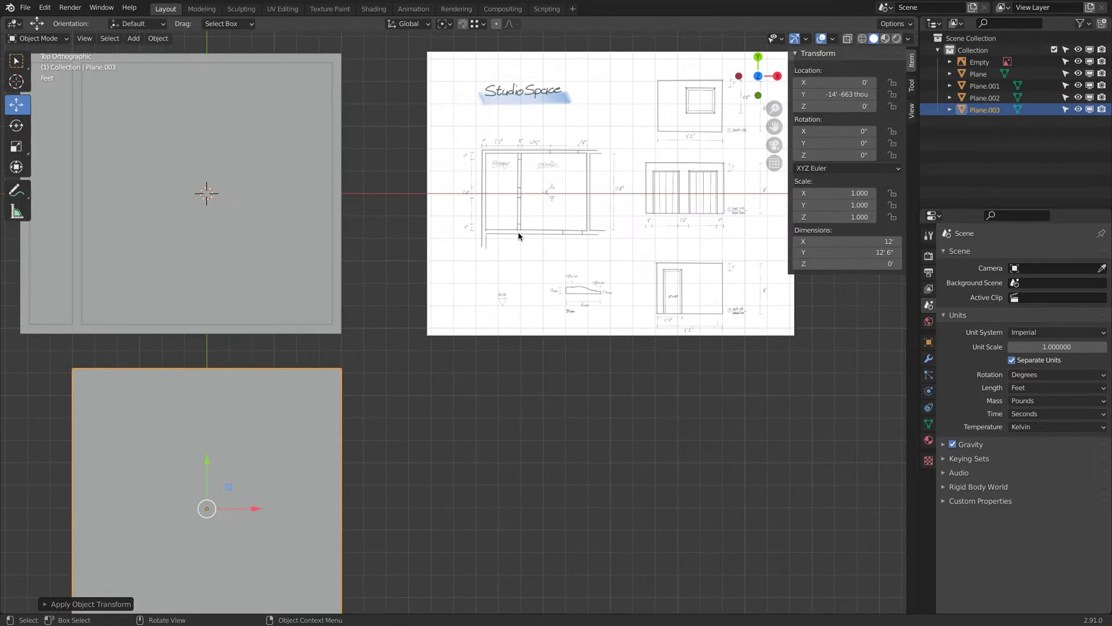
pyautogui.scroll(-2, 268, 369)
pyautogui.keyDown('shift'); pyautogui.moveTo(161, 290); pyautogui.dragTo(225, 244, button='middle'); pyautogui.keyUp('shift')
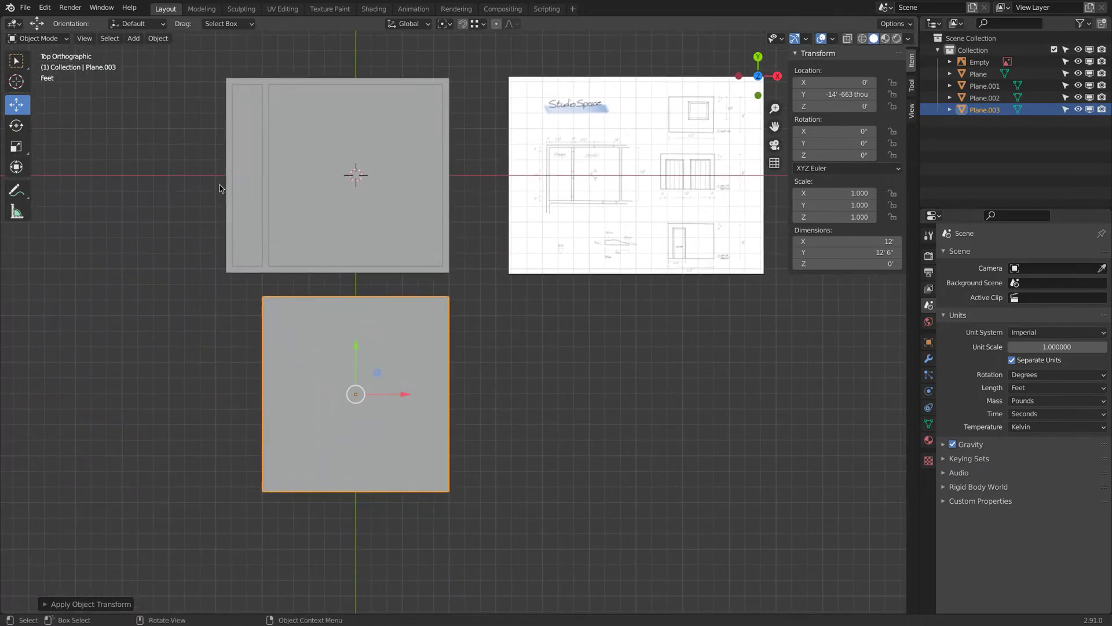
pyautogui.press('Tab')
pyautogui.click(264, 296)
pyautogui.keyDown('shift'); pyautogui.click(264, 491); pyautogui.keyUp('shift')
pyautogui.click(16, 104)
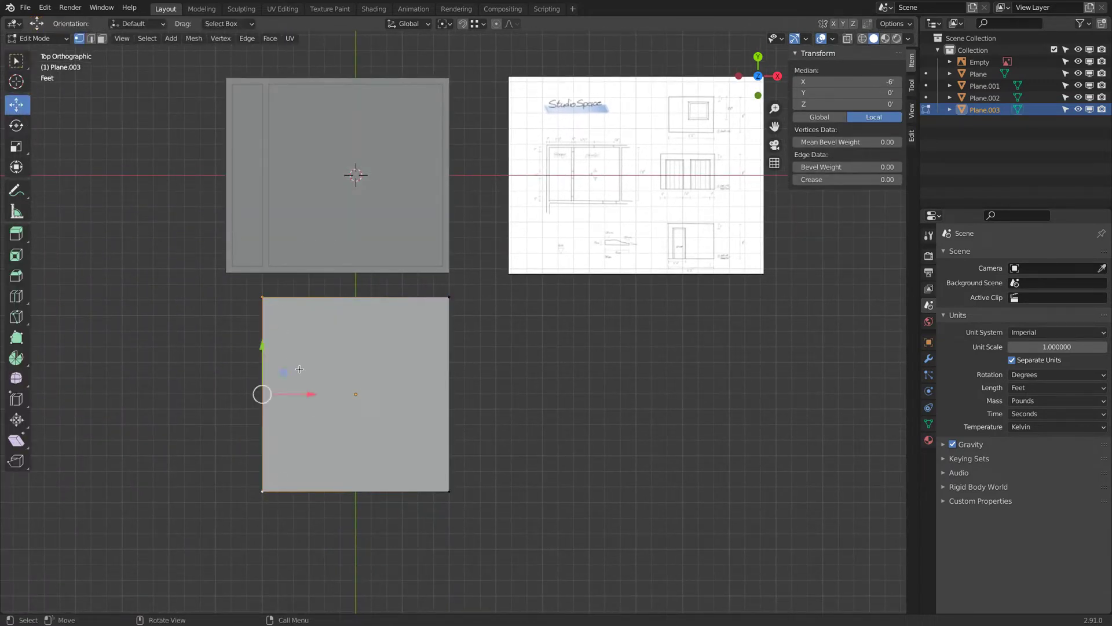
pyautogui.moveTo(311, 394); pyautogui.dragTo(275, 290)
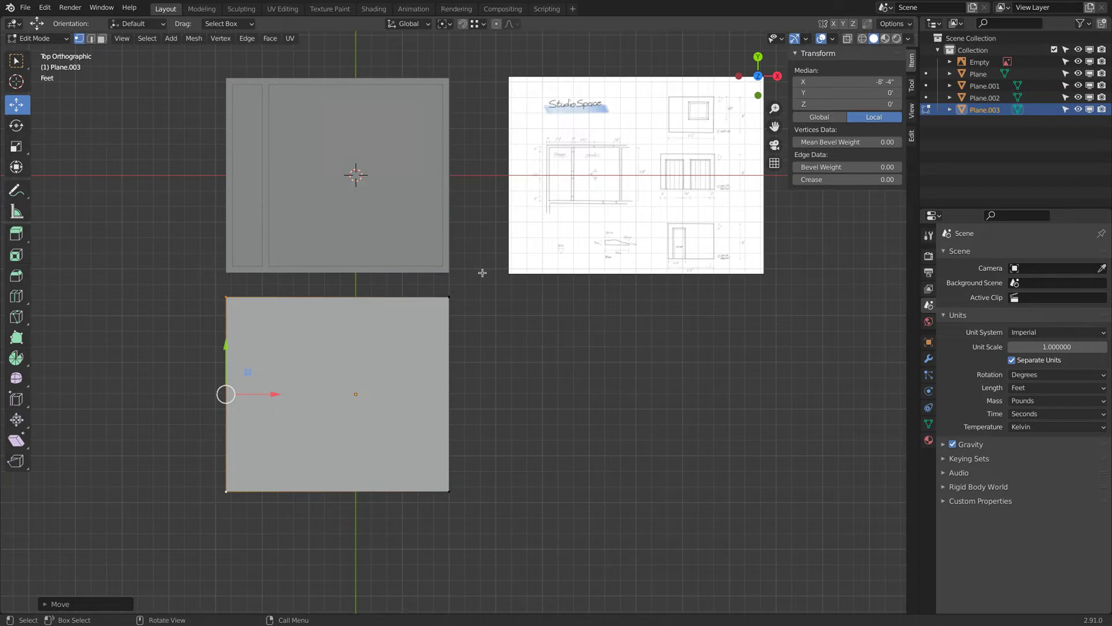
# Inset the plane's entire face with a thickness of 5 inches
pyautogui.scroll(1, 581, 148)
pyautogui.scroll(3, 582, 147)
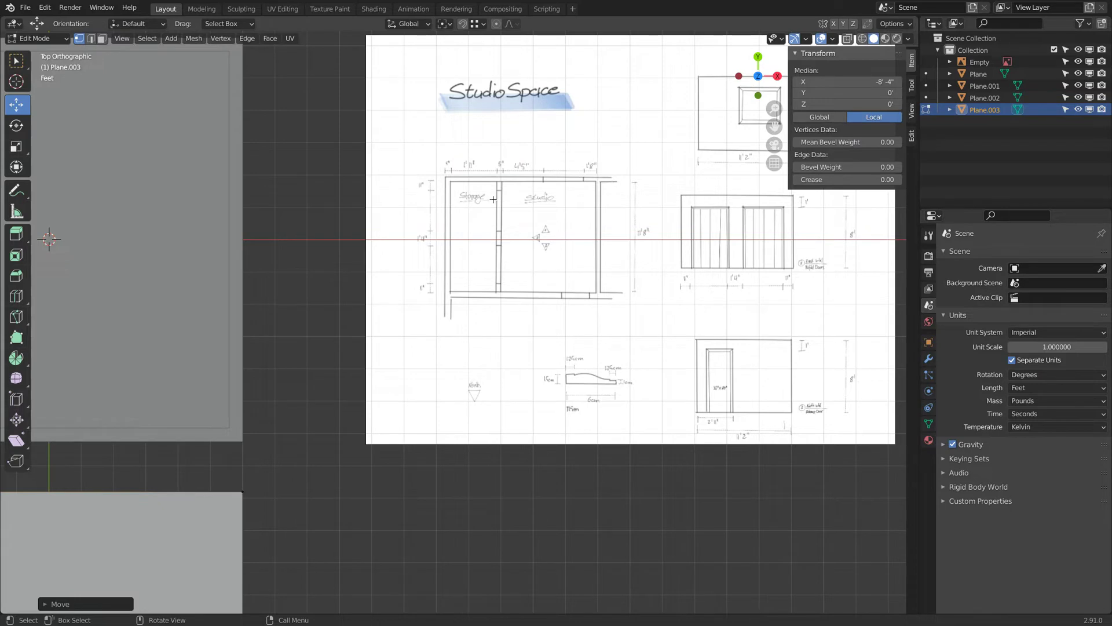
pyautogui.scroll(-2, 502, 210)
pyautogui.keyDown('shift'); pyautogui.moveTo(261, 194); pyautogui.dragTo(525, 157, button='middle'); pyautogui.keyUp('shift')
pyautogui.keyDown('shift'); pyautogui.moveTo(521, 241); pyautogui.dragTo(467, 242, button='middle'); pyautogui.keyUp('shift')
pyautogui.press('a')
pyautogui.scroll(-1, 470, 159)
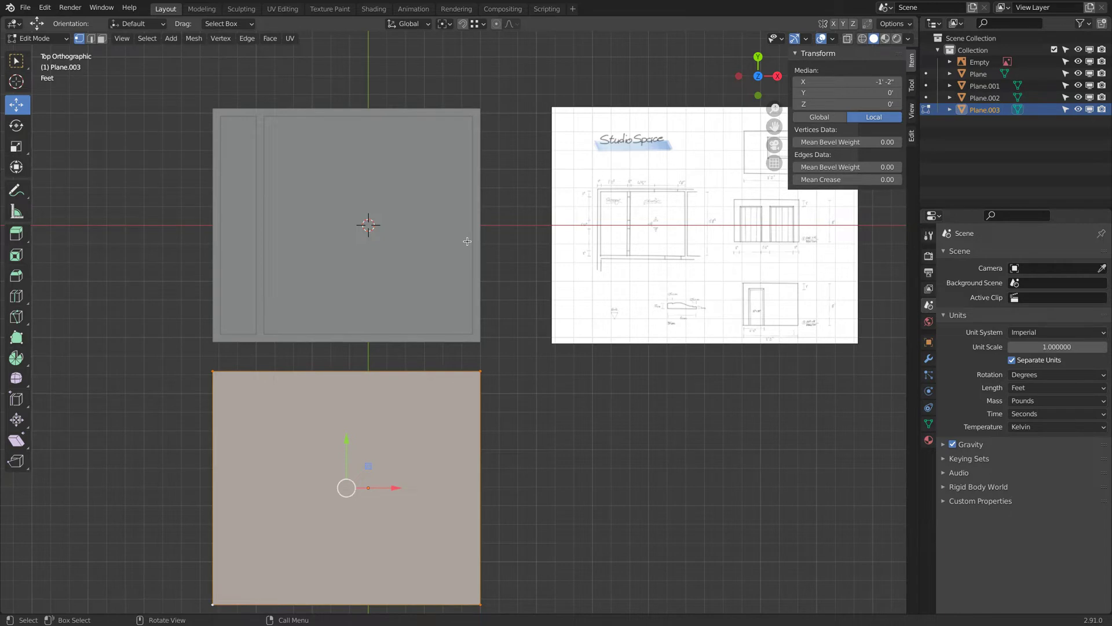
pyautogui.press('i')
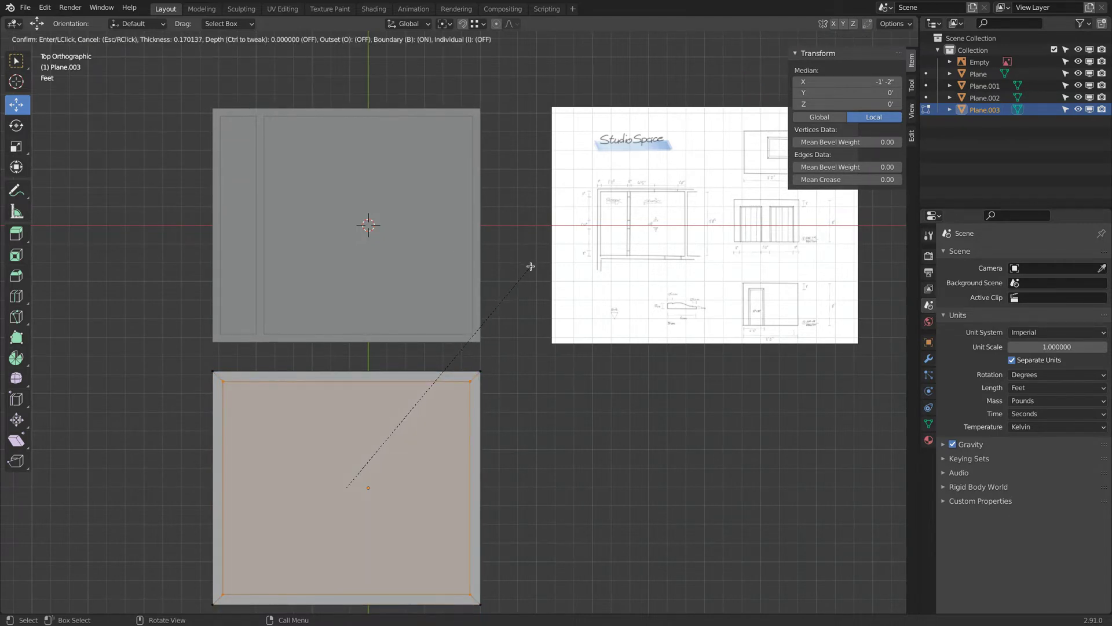
pyautogui.click(531, 266)
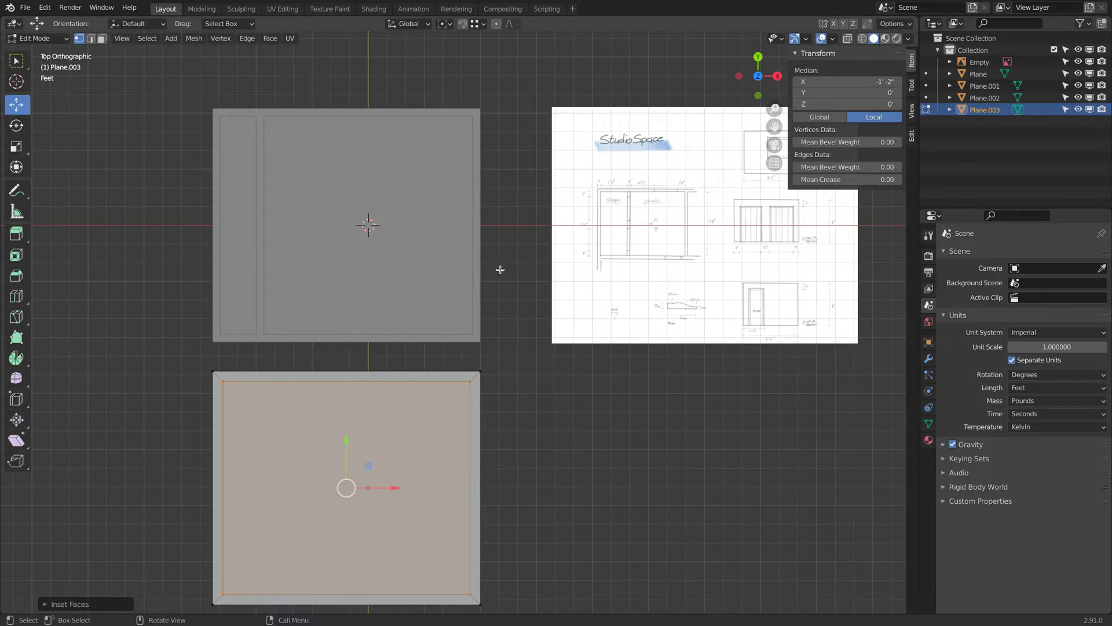
pyautogui.click(44, 604)
pyautogui.click(152, 534)
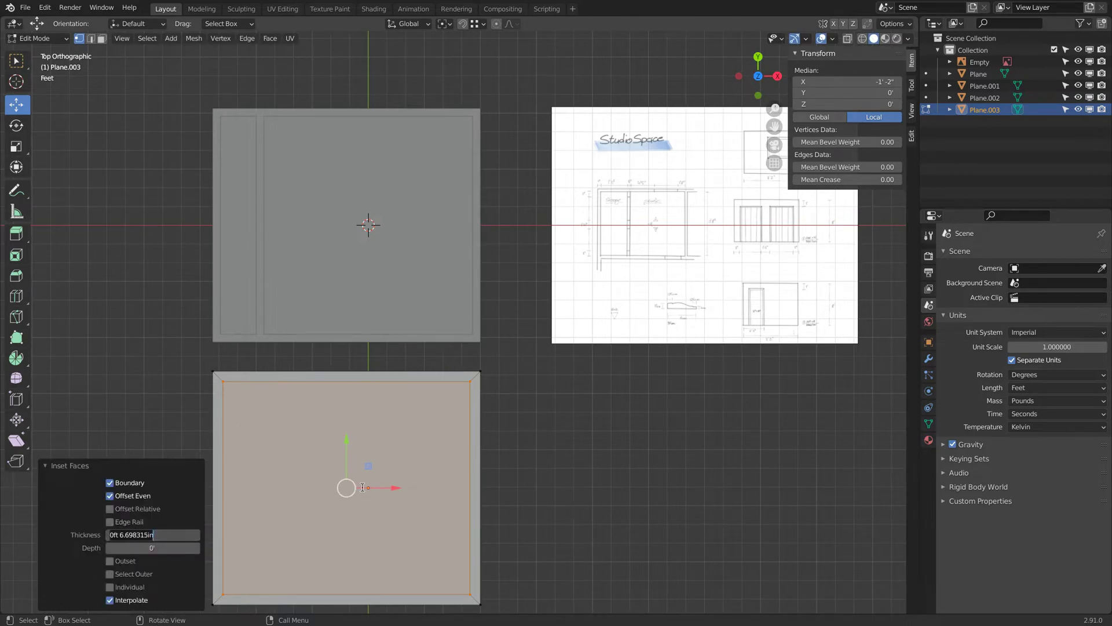
pyautogui.write('5')
pyautogui.press('Return')
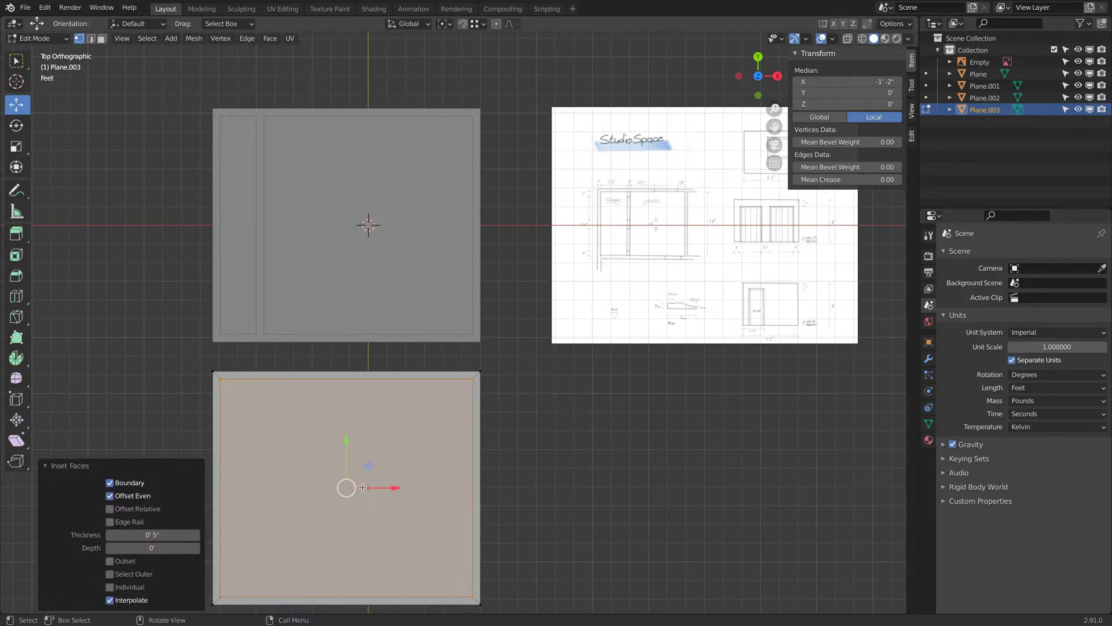
# Add a single vertical loop cut through the middle of the inset plane, leaving it centred
pyautogui.keyDown('shift'); pyautogui.moveTo(275, 349); pyautogui.dragTo(302, 264, button='middle'); pyautogui.keyUp('shift')
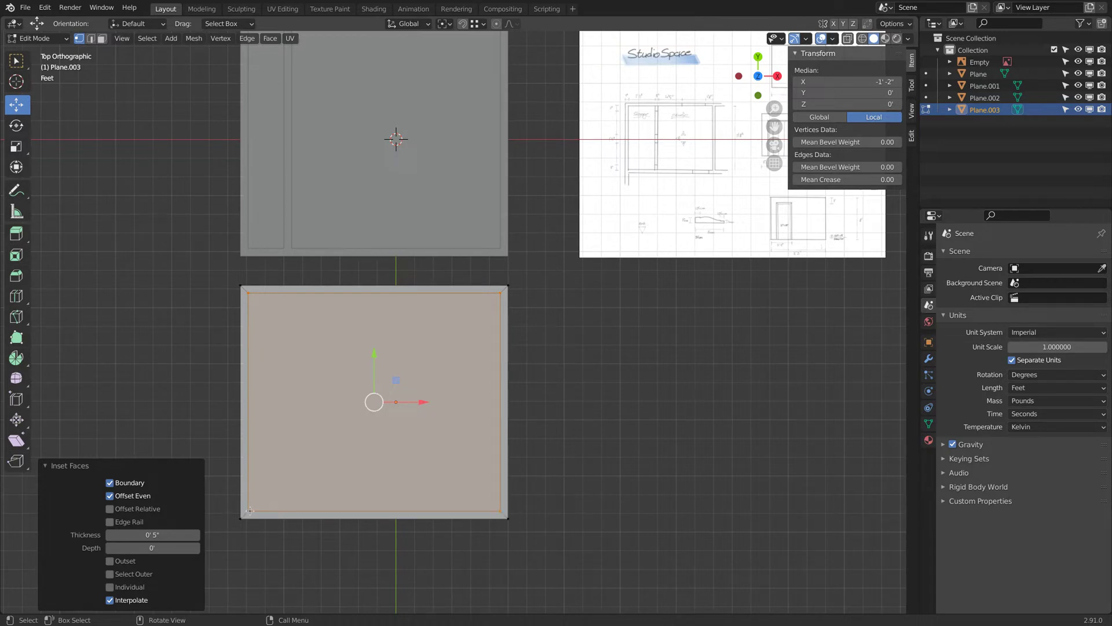
pyautogui.scroll(2, 270, 353)
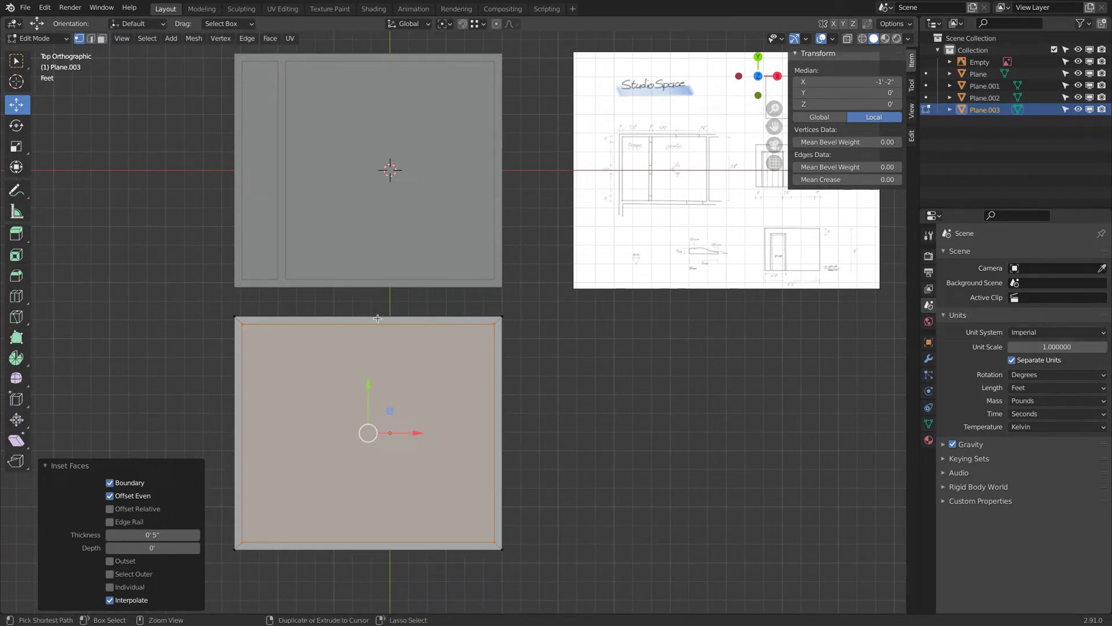
pyautogui.hotkey('ctrl', 'r')
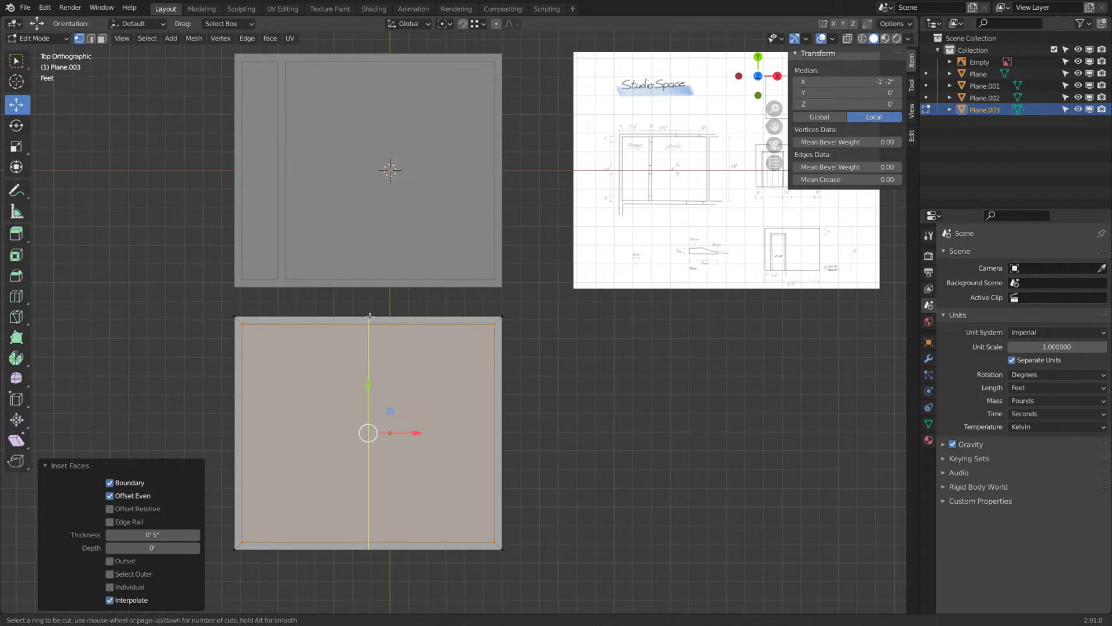
pyautogui.click(370, 317)
pyautogui.rightClick(370, 317)
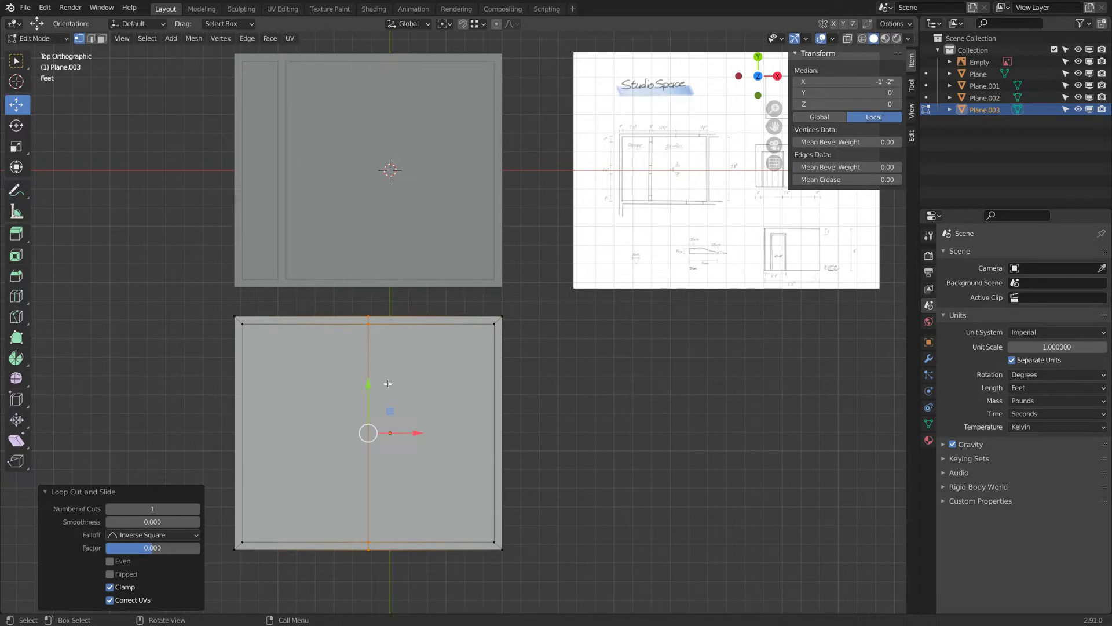
# Add a second vertical loop cut left of the centre one, flatten it along X with scale 0, and slide it onto the centre loop
pyautogui.hotkey('ctrl', 'r')
pyautogui.click(277, 313)
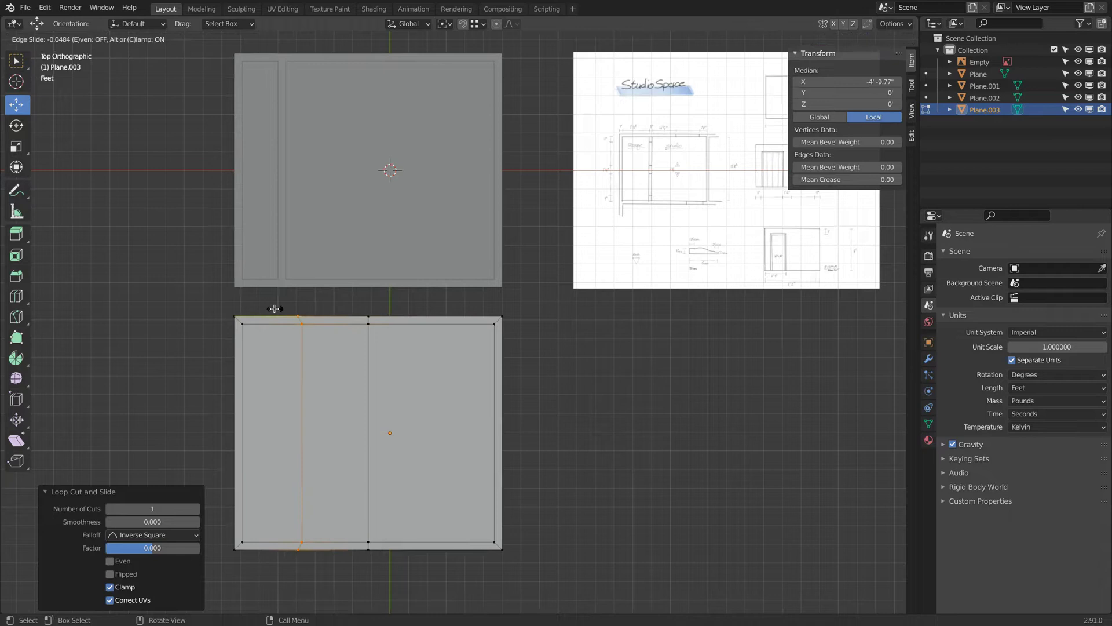
pyautogui.click(336, 300)
pyautogui.press('s')
pyautogui.press('x')
pyautogui.press('0')
pyautogui.press('Return')
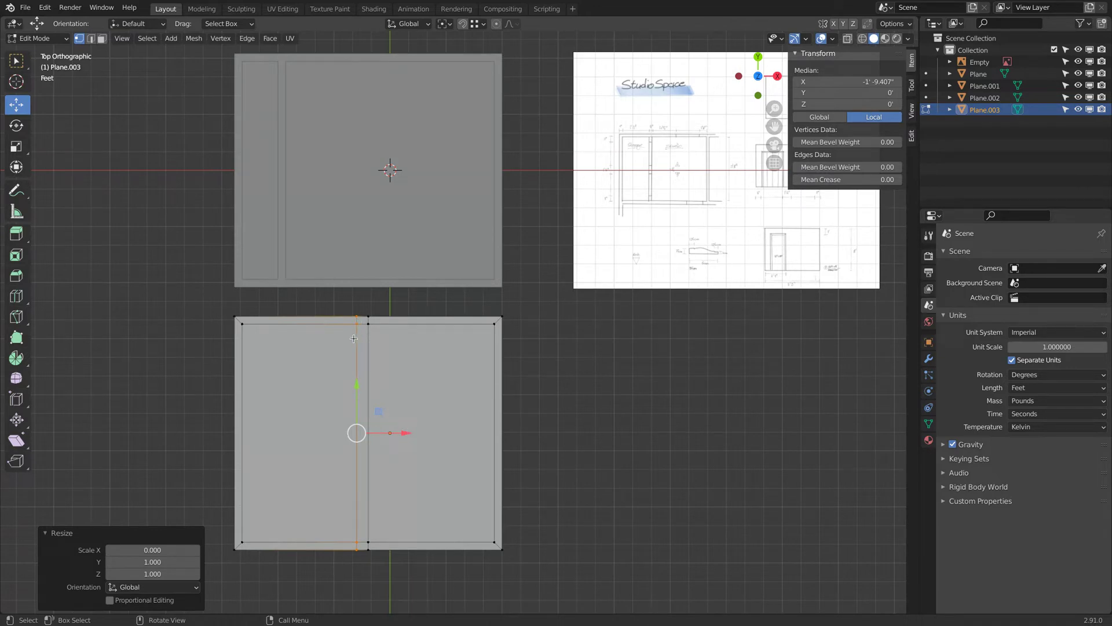
pyautogui.press('g')
pyautogui.press('g')
pyautogui.click(701, 332)
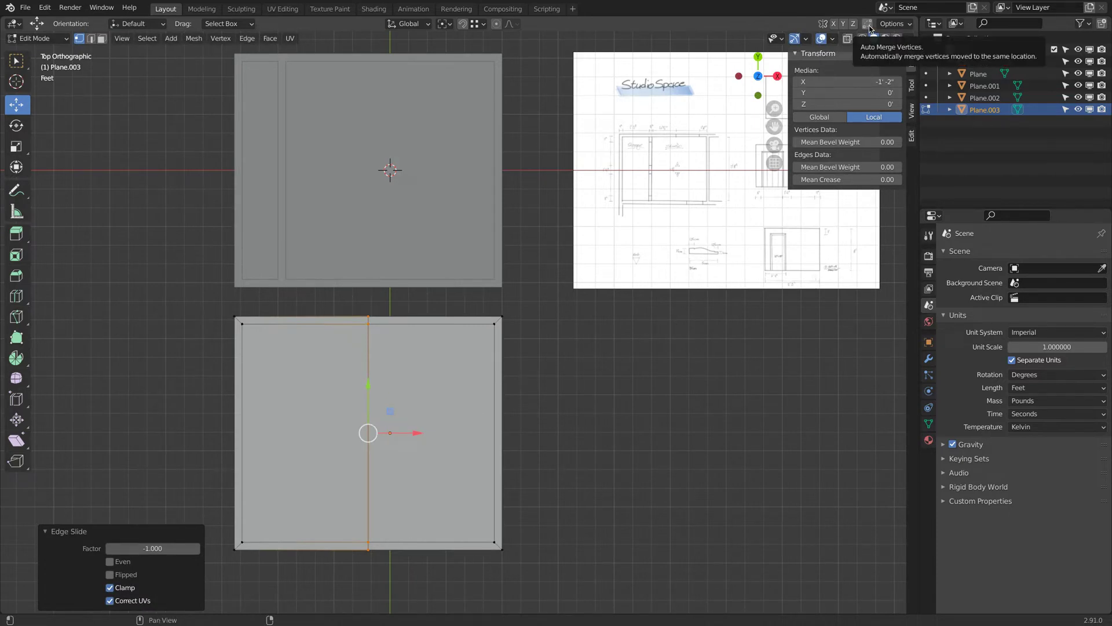
# Try offsetting the second loop by -5" along X from the centre loop, and dissolve its edges
pyautogui.moveTo(418, 433); pyautogui.dragTo(403, 432)
pyautogui.click(164, 549)
pyautogui.write('-5')
pyautogui.press('Return')
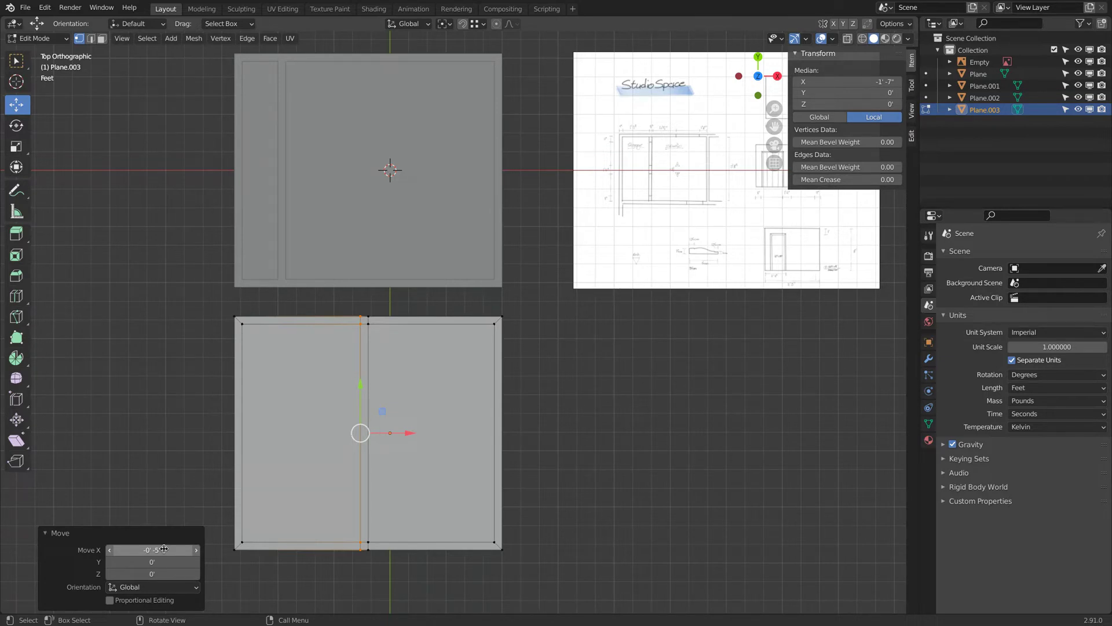
pyautogui.press('x')
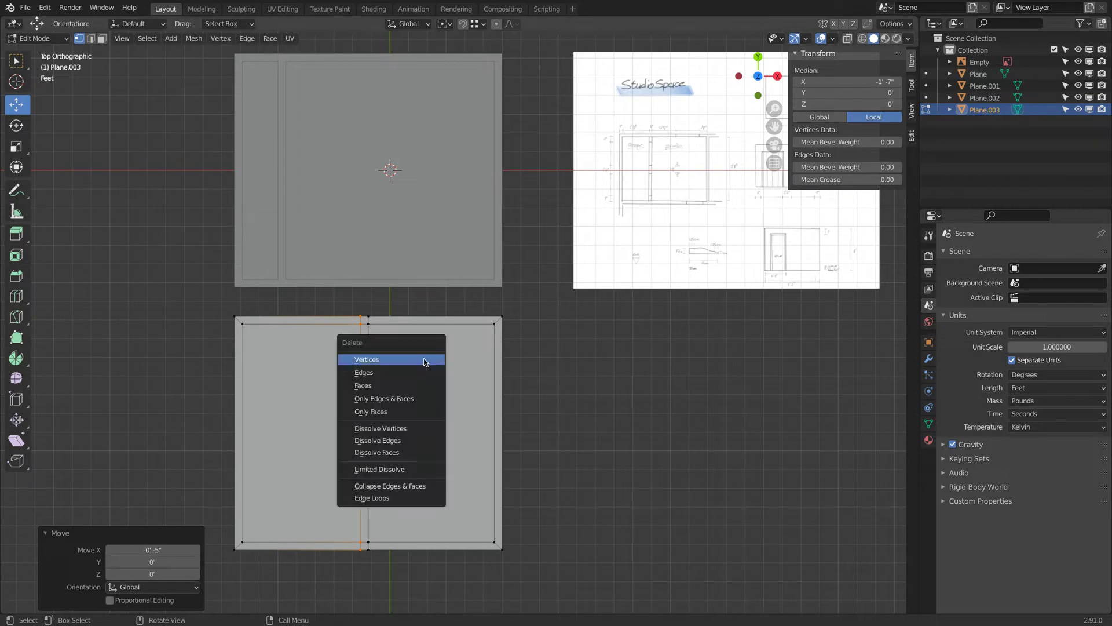
pyautogui.click(404, 442)
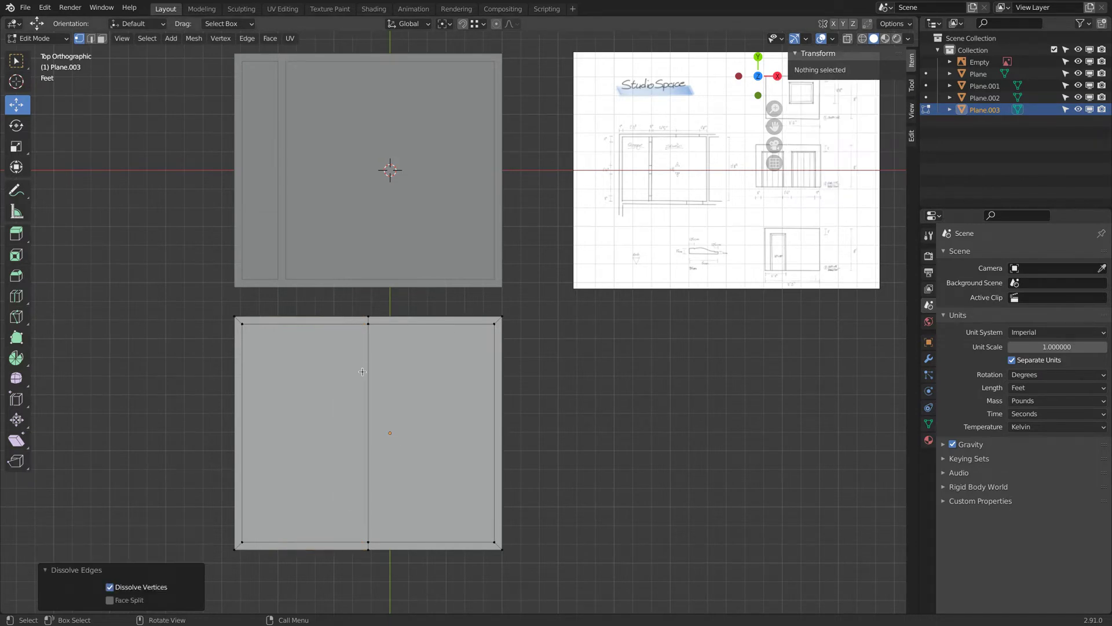
# Select the centre edge loop and straighten it along X with a scale of 0
pyautogui.keyDown('alt'); pyautogui.click(370, 306); pyautogui.keyUp('alt')
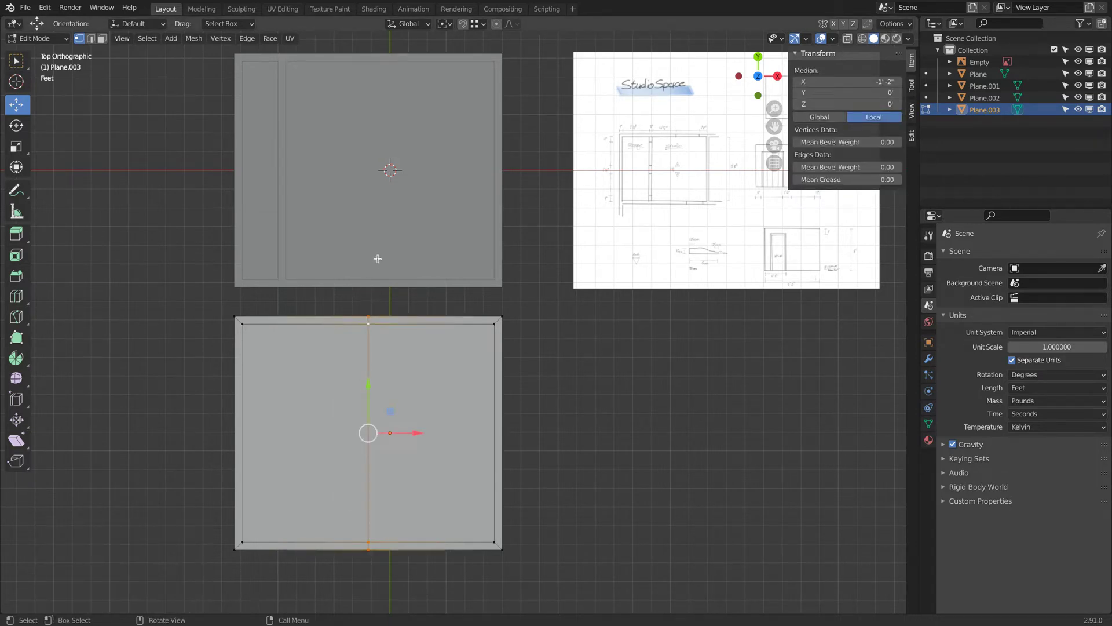
pyautogui.hotkey('ctrl', 'r')
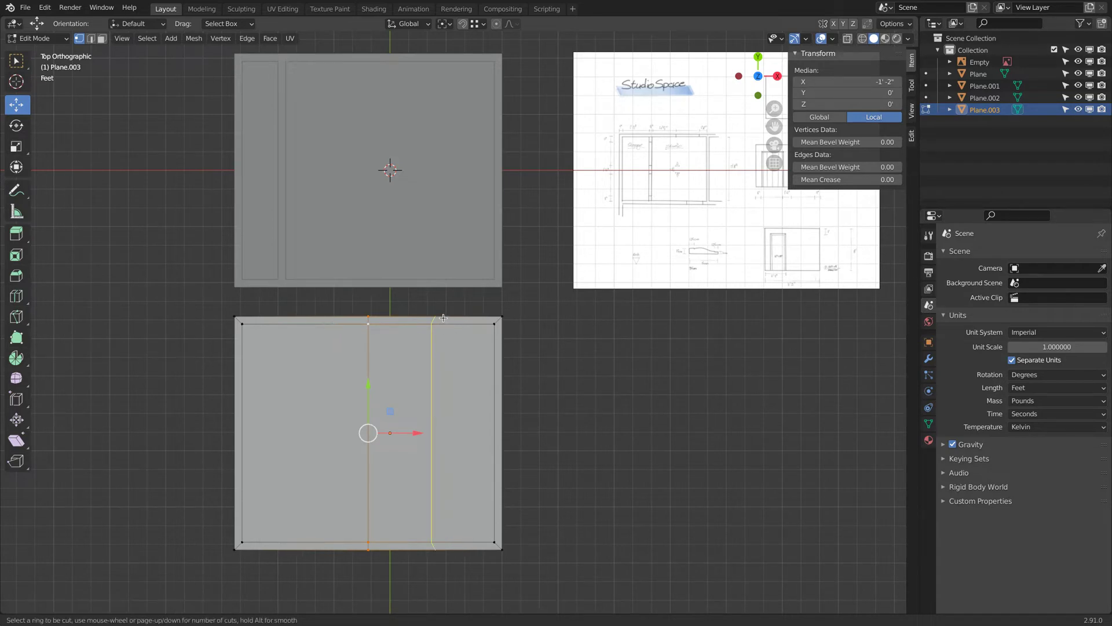
pyautogui.press('Escape')
pyautogui.press('s')
pyautogui.press('x')
pyautogui.press('0')
pyautogui.press('Return')
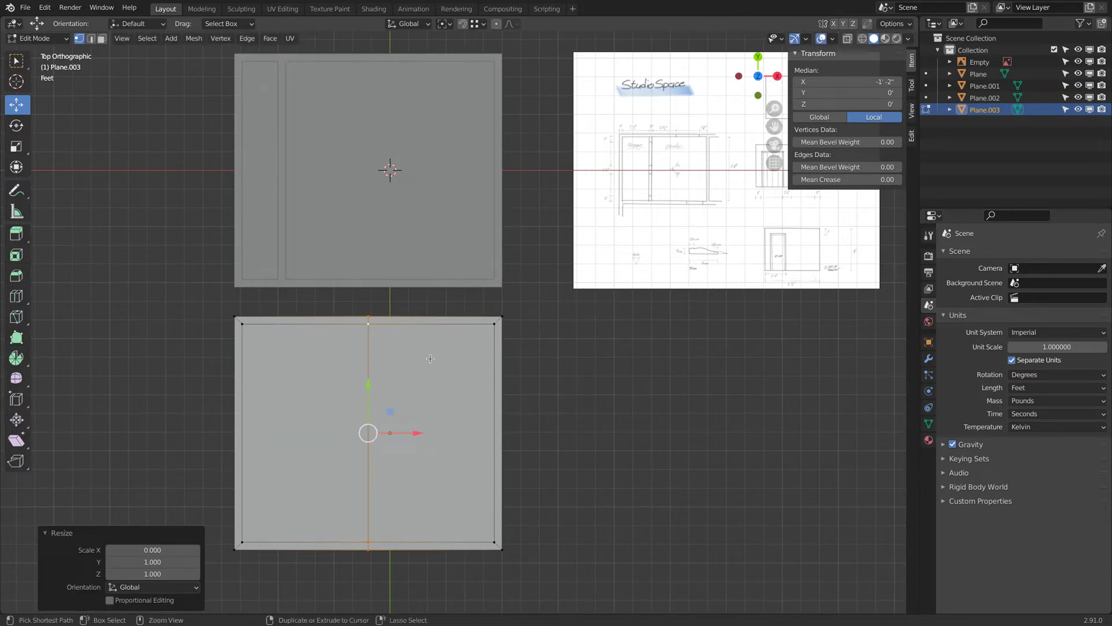
# Bevel the centre edge loop with a width of 5 inches and one segment
pyautogui.hotkey('ctrl', 'b')
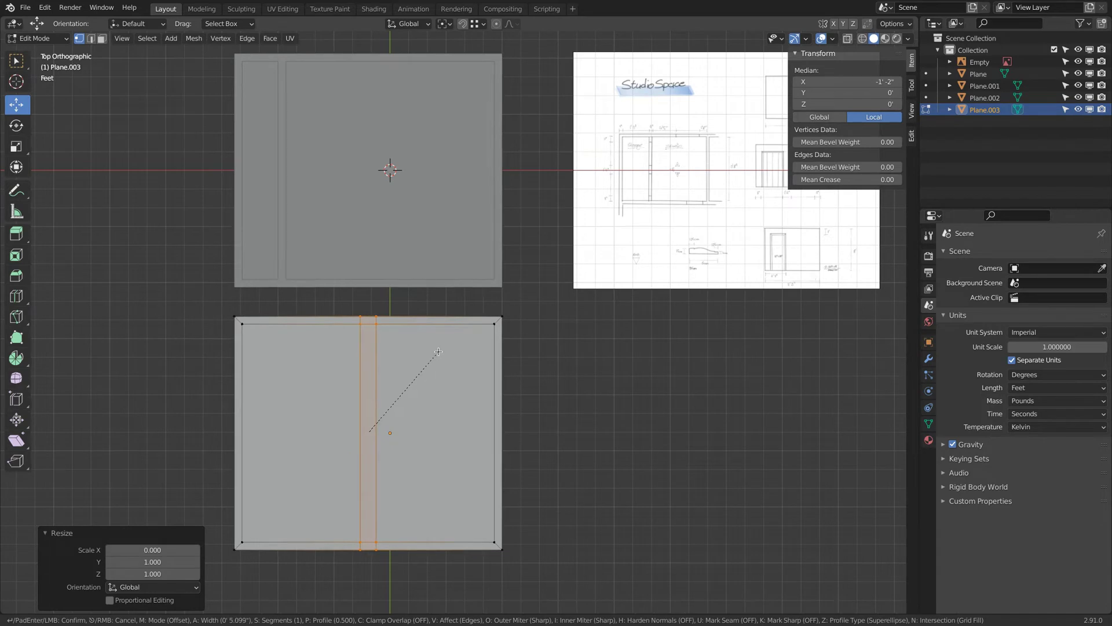
pyautogui.click(439, 353)
pyautogui.click(154, 420)
pyautogui.write('5')
pyautogui.press('Return')
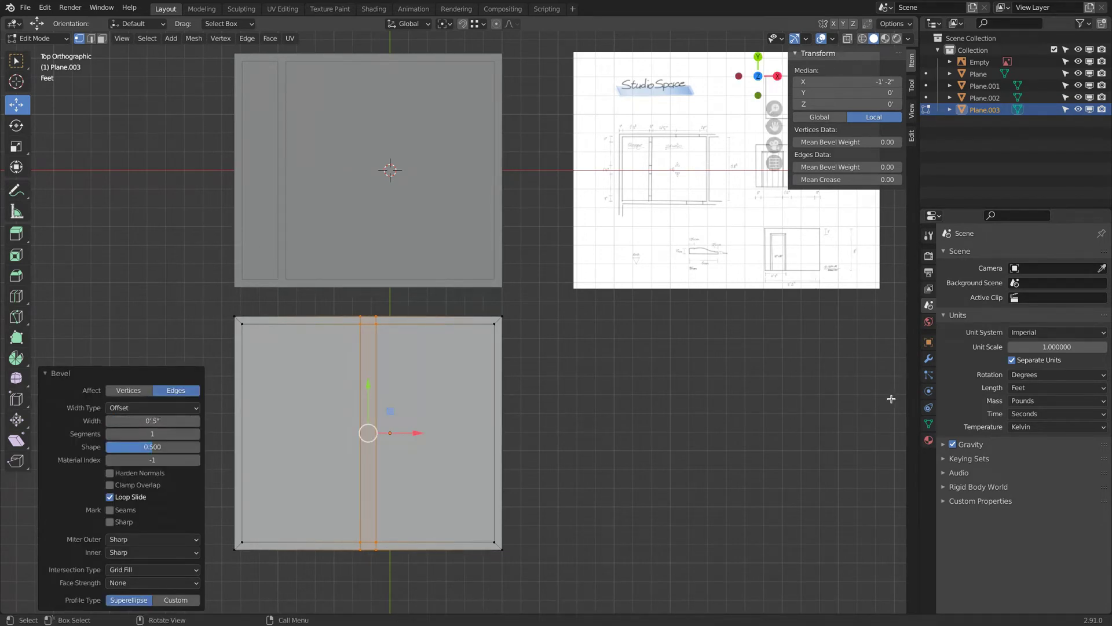
# Set the bevel width of the centre edge loop to 2.5 inches
pyautogui.click(161, 422)
pyautogui.write('2.5"')
pyautogui.press('Return')
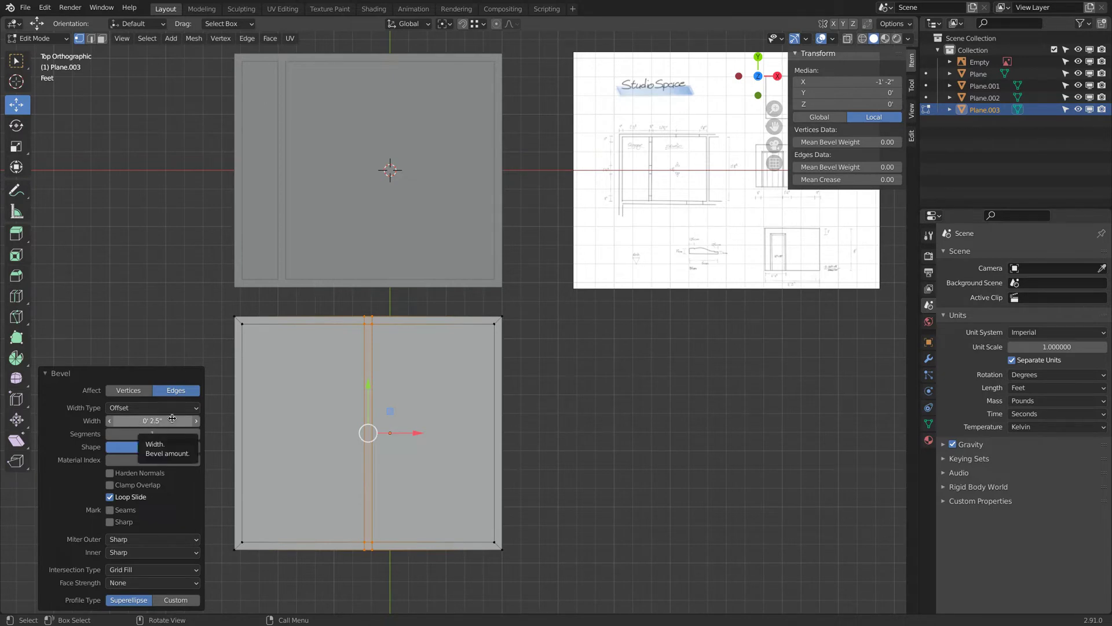
# Turn on the edge length measurements in the viewport overlays
pyautogui.scroll(3, 631, 110)
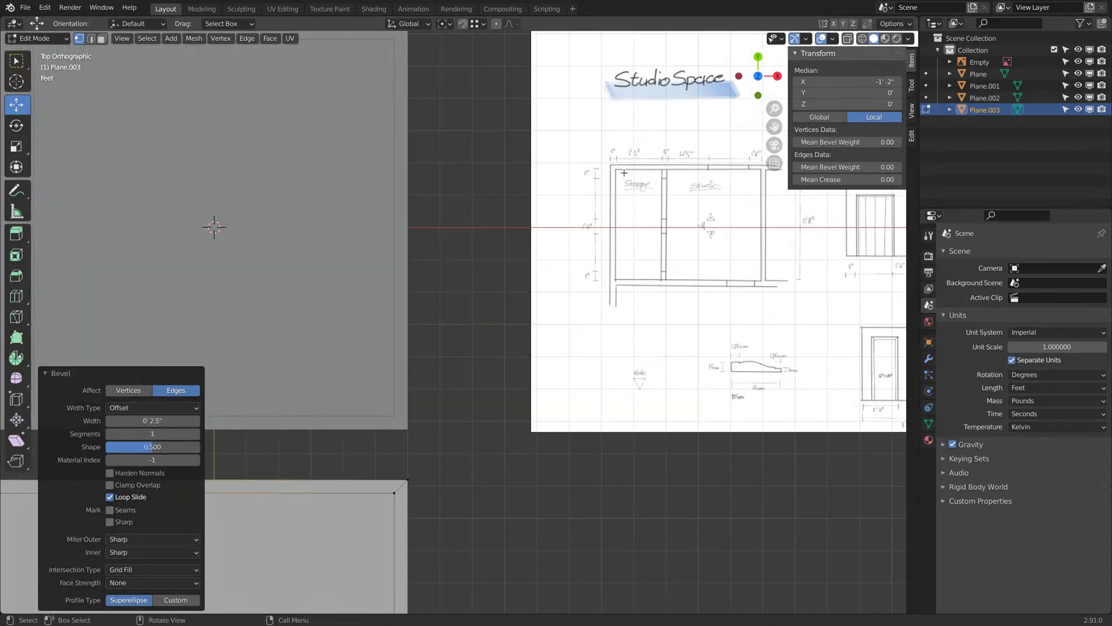
pyautogui.scroll(-1, 616, 200)
pyautogui.press('KP_Decimal')
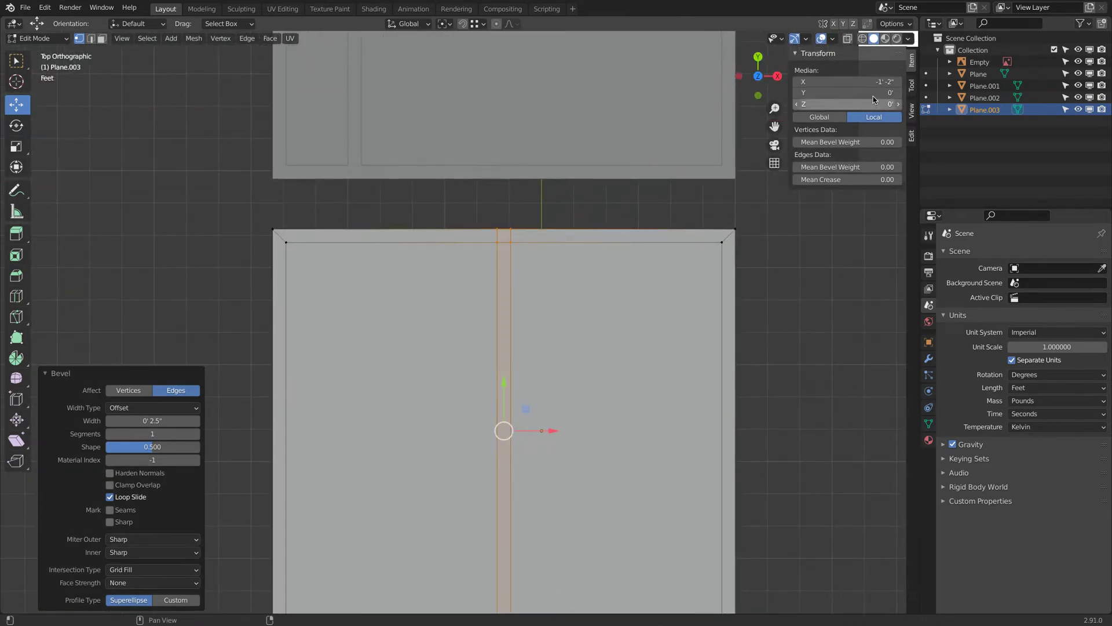
pyautogui.click(833, 38)
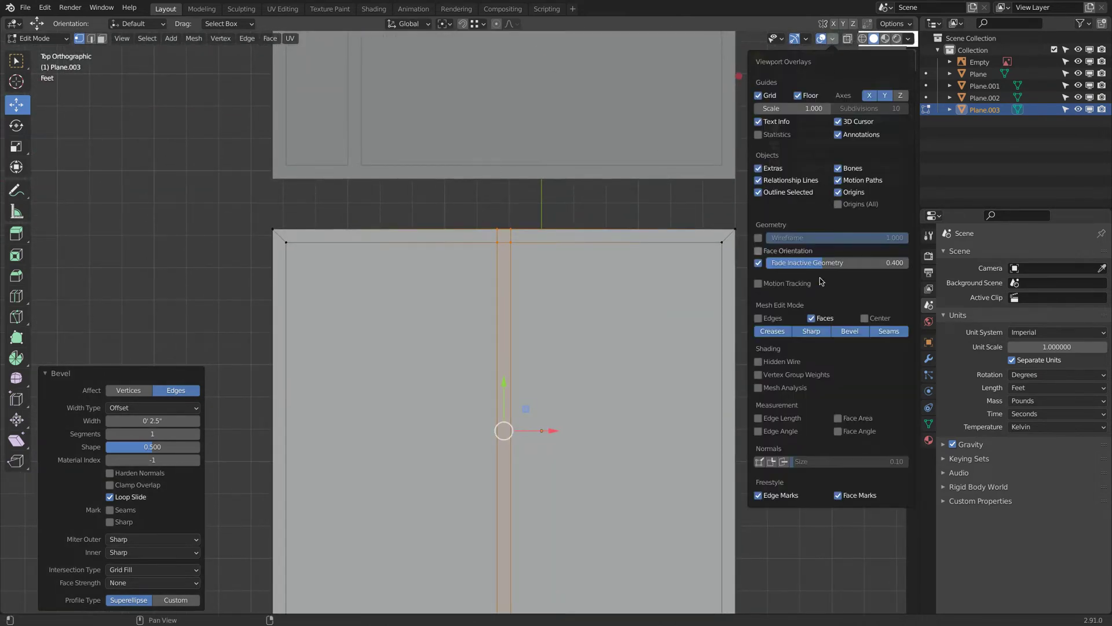
pyautogui.click(783, 417)
# Move the bevelled partition strip along X until it touches the inner edge of the storage room's outer wall
pyautogui.moveTo(537, 432); pyautogui.dragTo(404, 430)
pyautogui.keyDown('shift'); pyautogui.moveTo(335, 280); pyautogui.dragTo(423, 278, button='middle'); pyautogui.keyUp('shift')
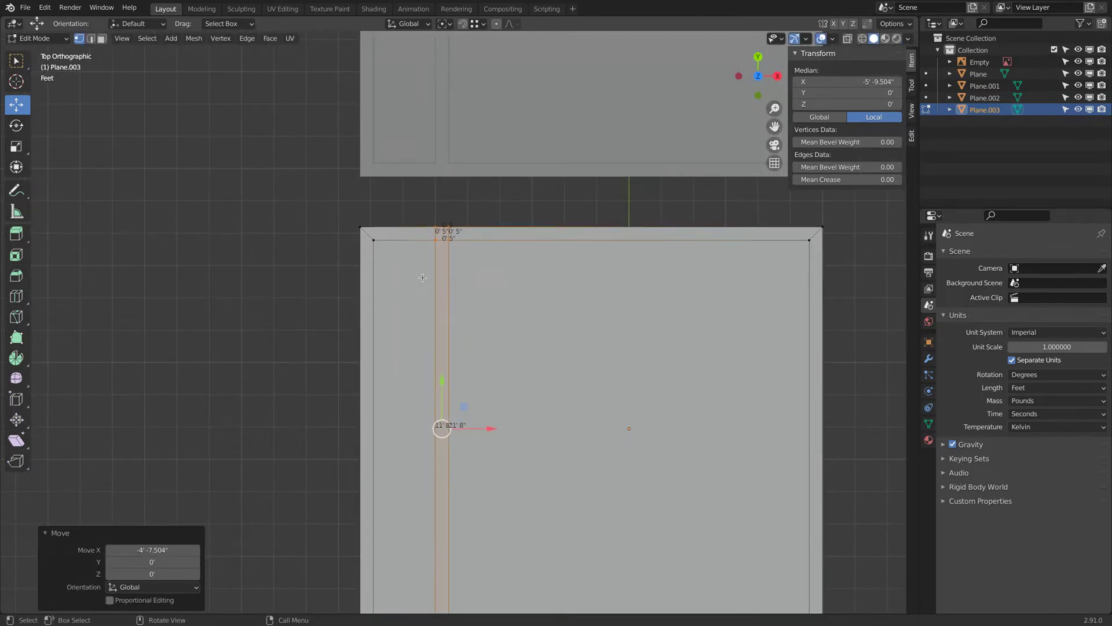
pyautogui.scroll(1, 423, 278)
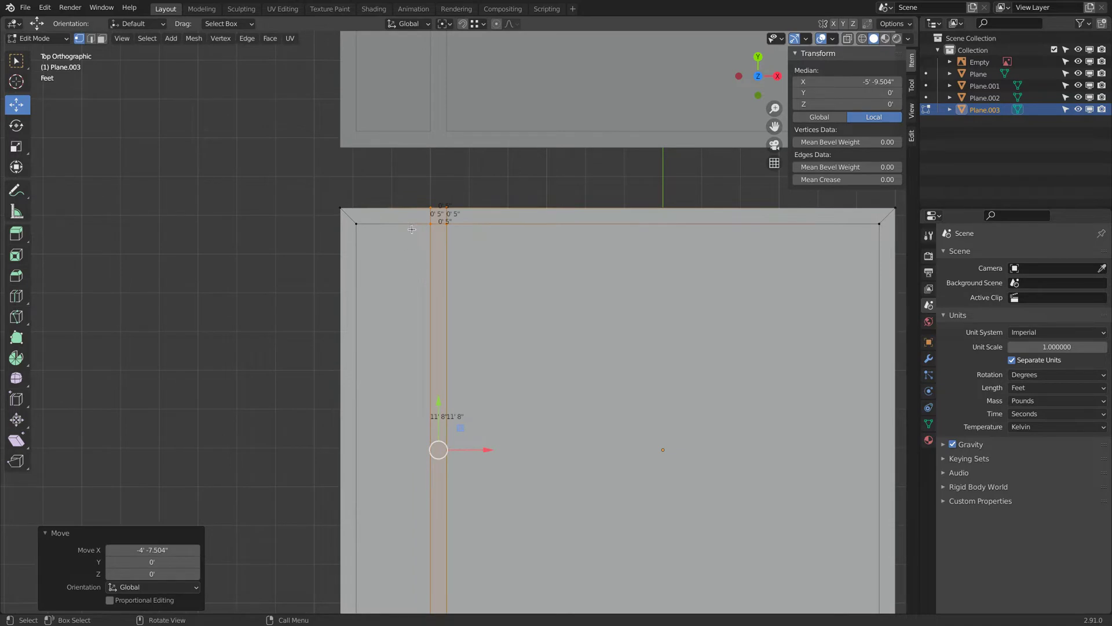
pyautogui.press('g')
pyautogui.press('x')
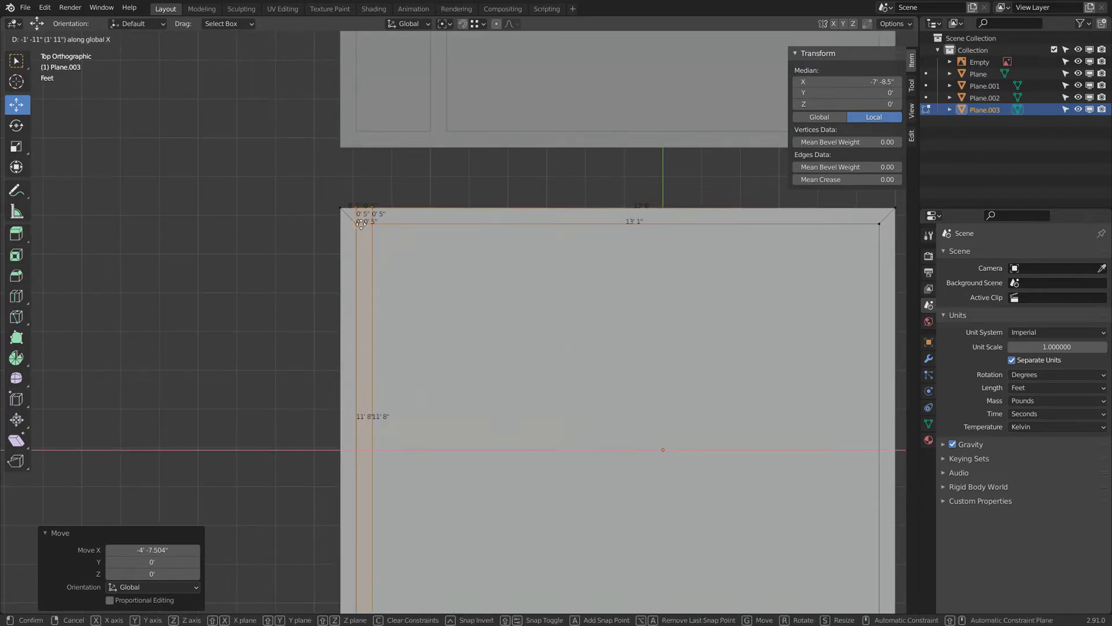
pyautogui.click(361, 224)
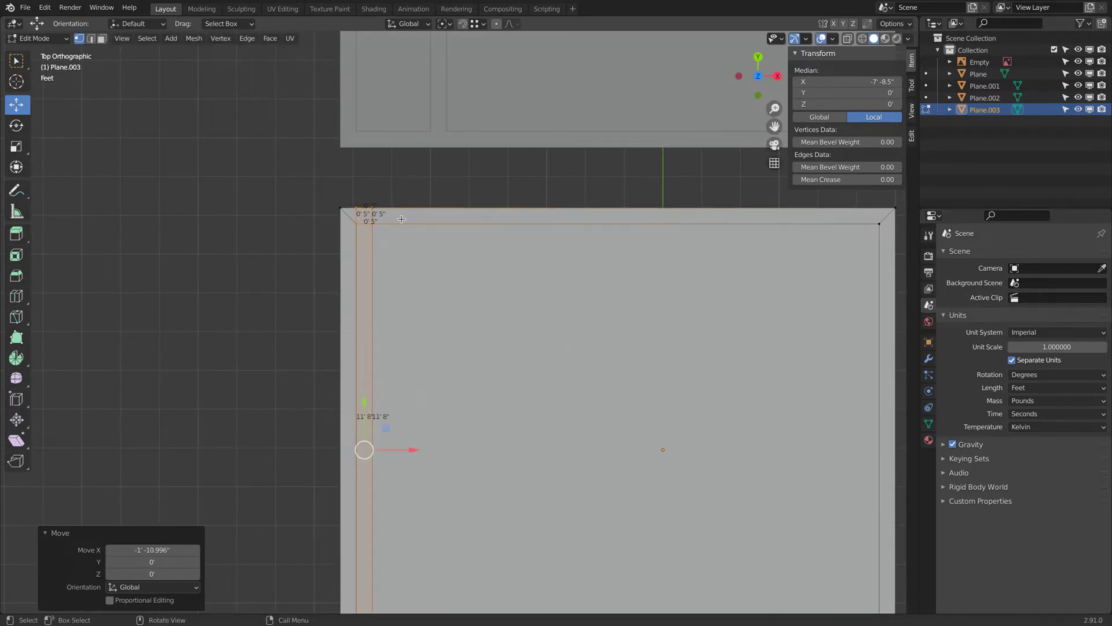
pyautogui.press('g')
pyautogui.press('x')
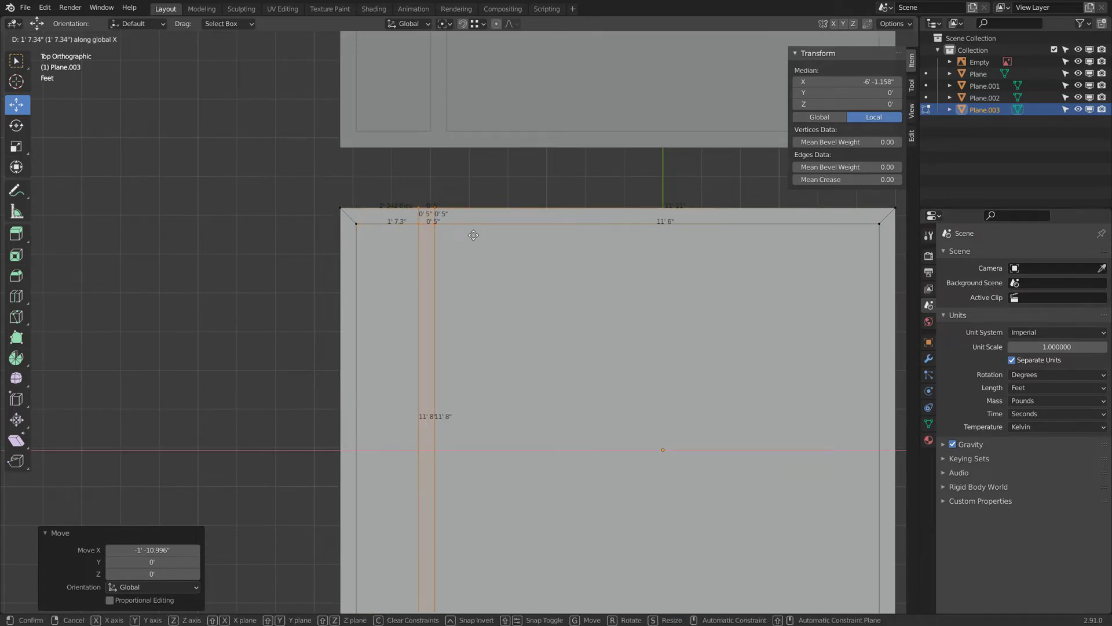
pyautogui.write('-1')
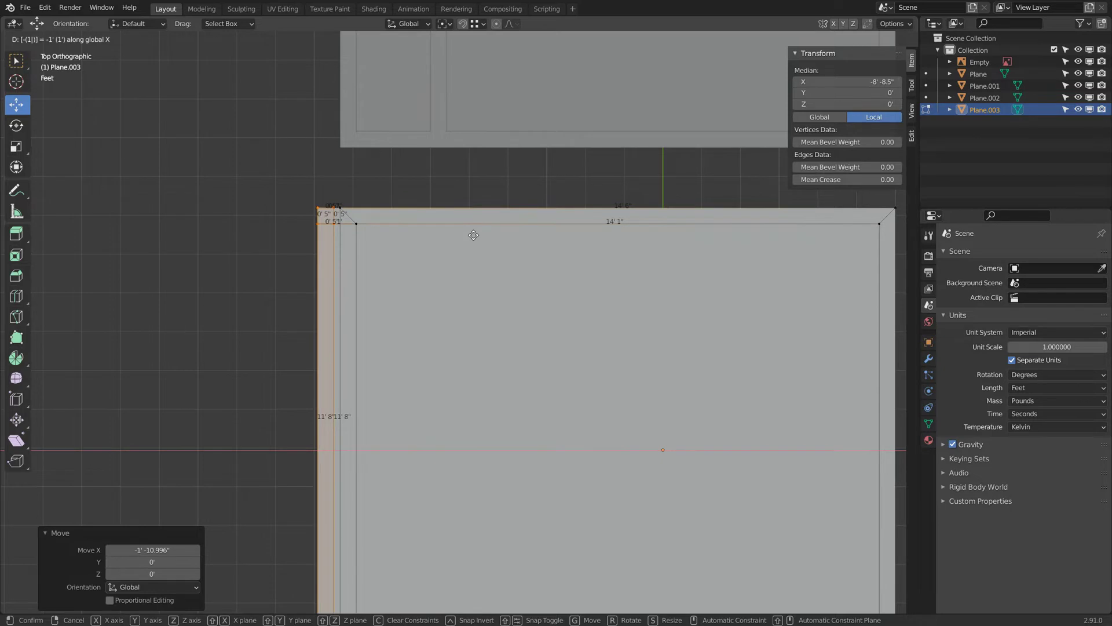
pyautogui.write('11')
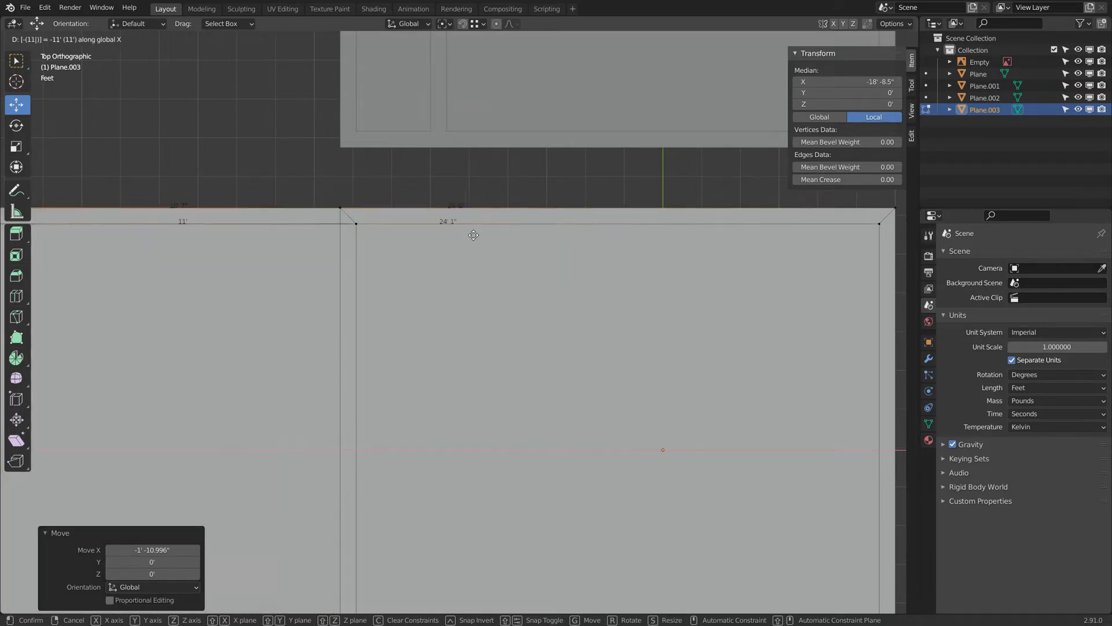
pyautogui.press('Escape')
# Change the partition strip's last move to 1' 11" along X
pyautogui.click(153, 549)
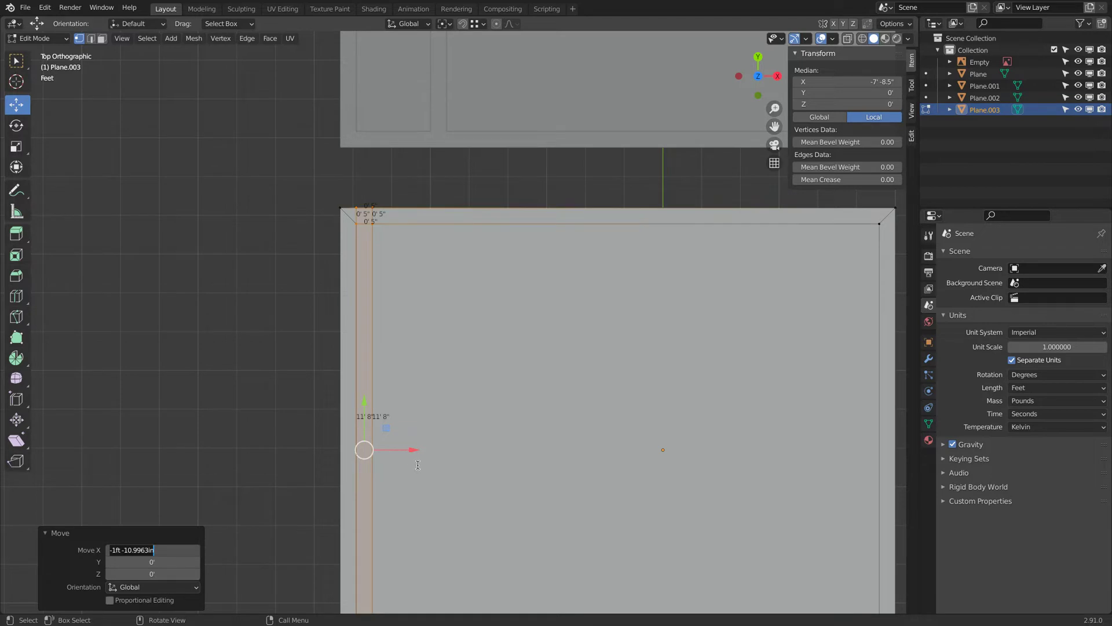
pyautogui.write('1\'11"')
pyautogui.press('Tab')
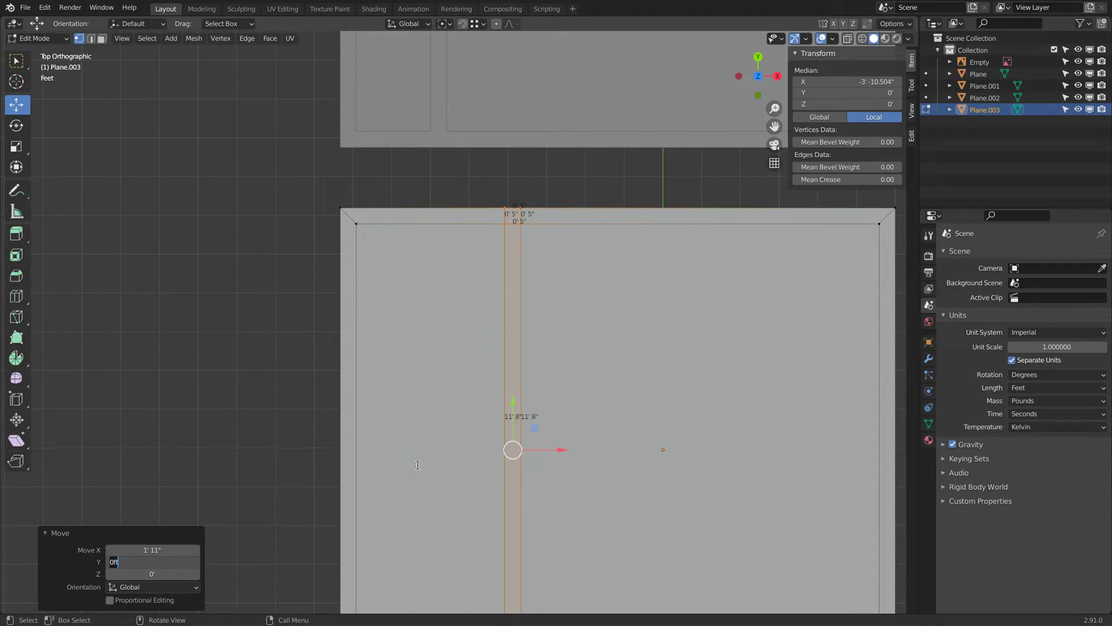
pyautogui.press('Return')
# Examine the storage dimensions on the floor plan sketch and the base of the partition in the upper wall outline
pyautogui.scroll(-6, 596, 323)
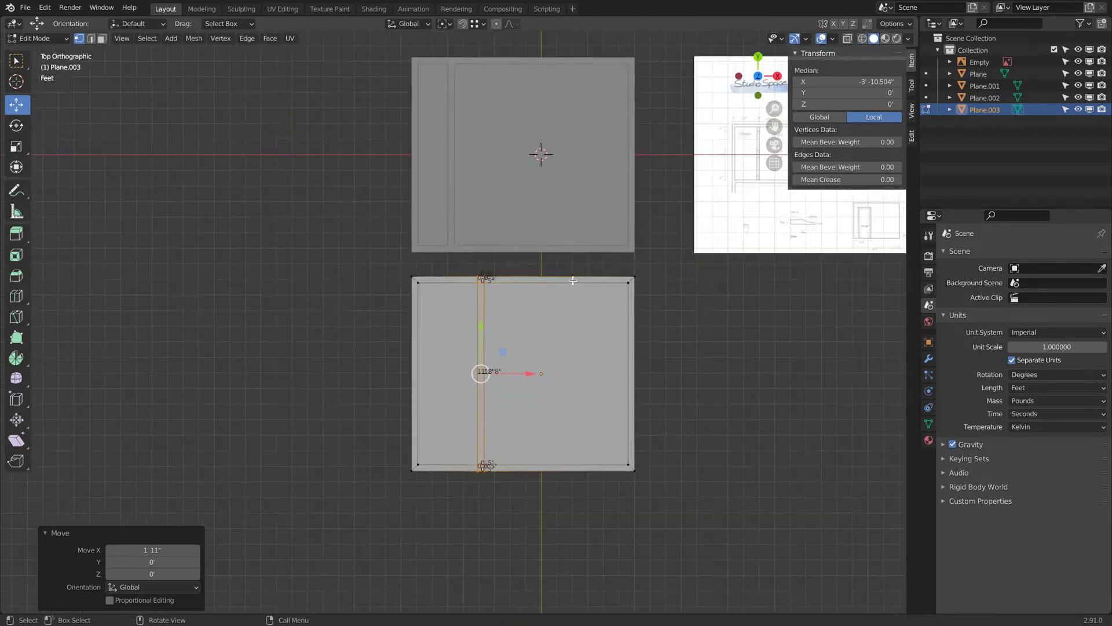
pyautogui.scroll(7, 590, 220)
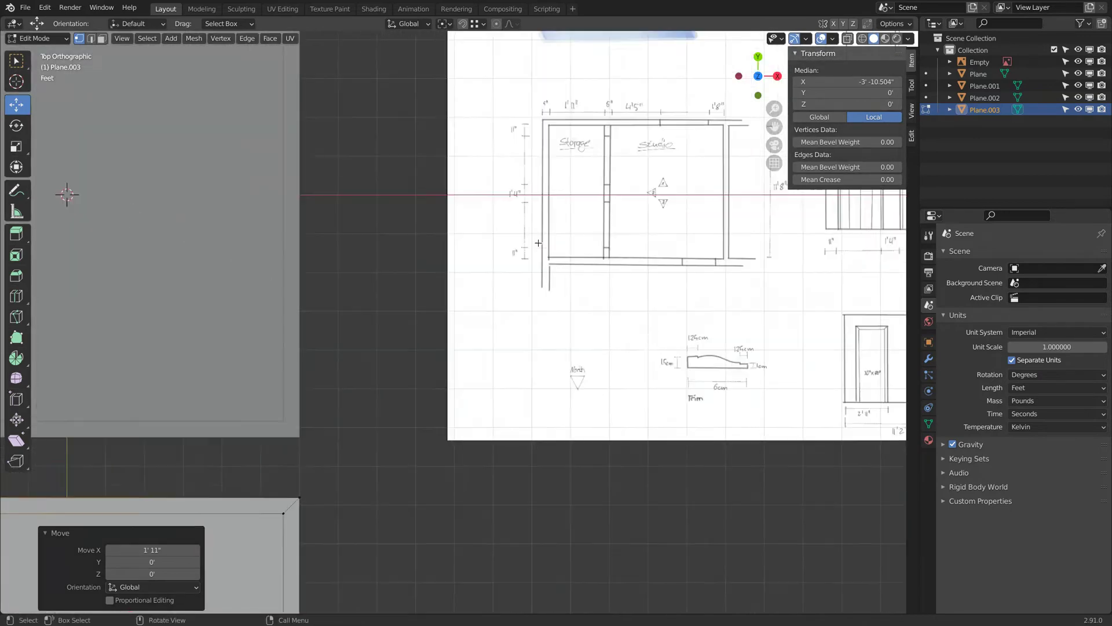
pyautogui.scroll(-4, 62, 186)
pyautogui.moveTo(268, 261)
pyautogui.keyDown('shift'); pyautogui.mouseDown(button='middle')
pyautogui.moveTo(448, 269)
pyautogui.moveTo(471, 357)
pyautogui.mouseUp(button='middle'); pyautogui.keyUp('shift')
pyautogui.scroll(1, 449, 270)
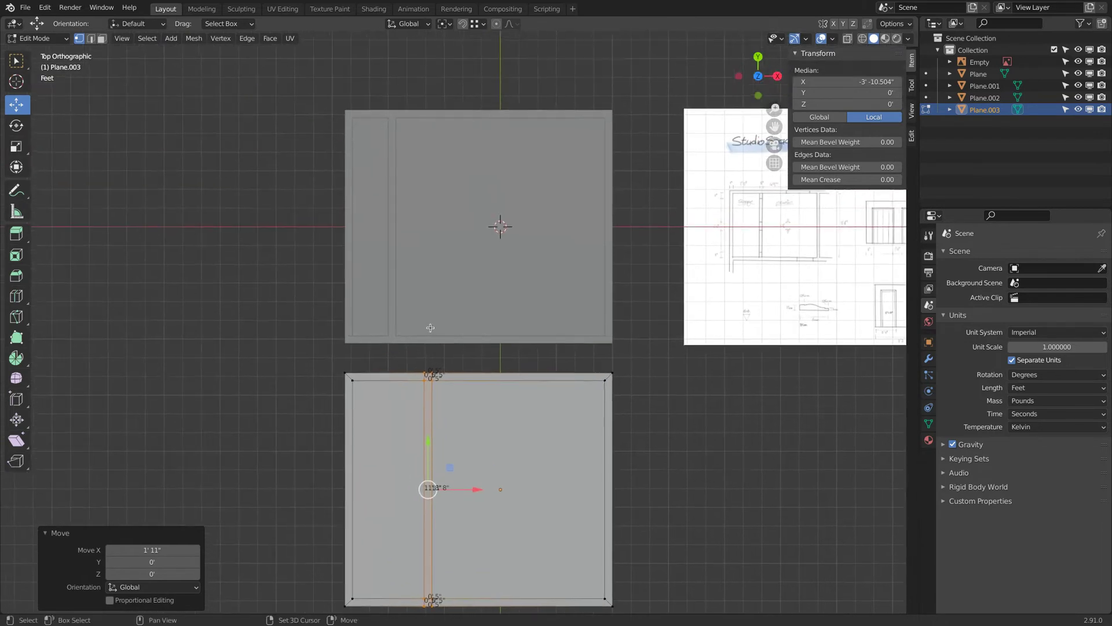
pyautogui.scroll(2, 355, 343)
pyautogui.hotkey('alt', 'q')
pyautogui.click(356, 340)
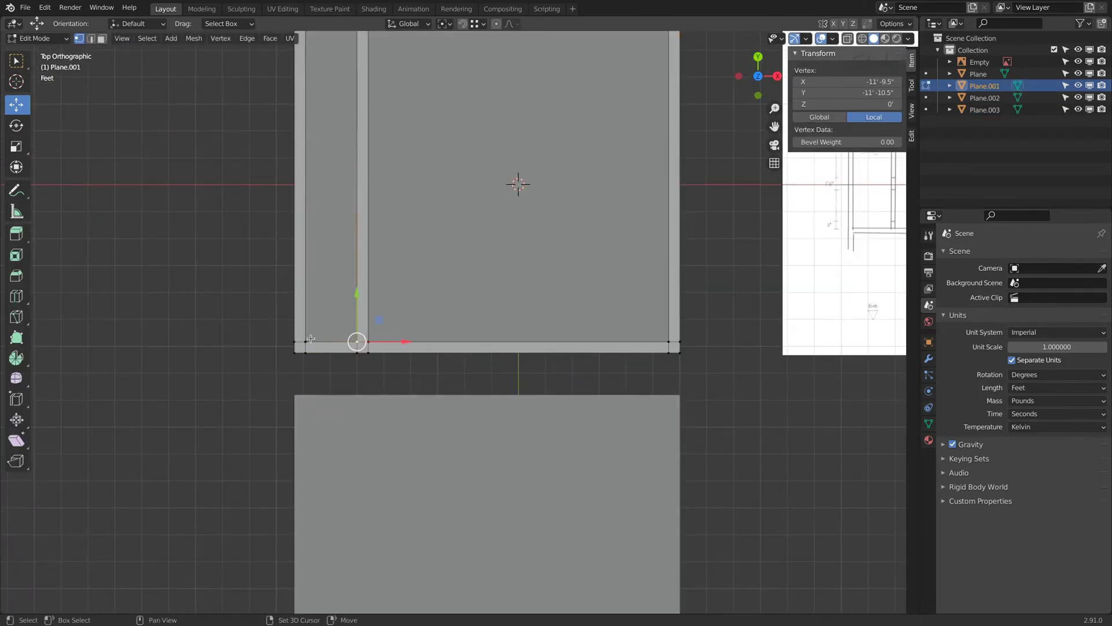
pyautogui.scroll(2, 472, 307)
pyautogui.scroll(-2, 473, 307)
pyautogui.hotkey('alt', 'q')
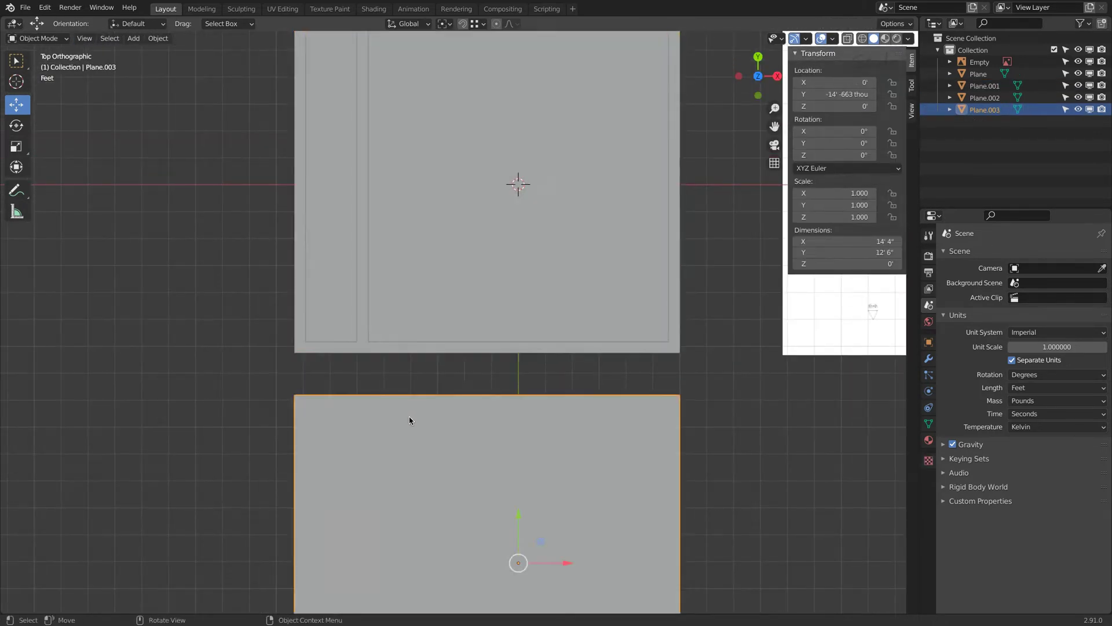
# Measure the storage room's inner width in the lower wall outline between the partition and outer wall corner vertices
pyautogui.click(409, 415)
pyautogui.press('1')
pyautogui.click(409, 406)
pyautogui.keyDown('shift'); pyautogui.click(306, 410); pyautogui.keyUp('shift')
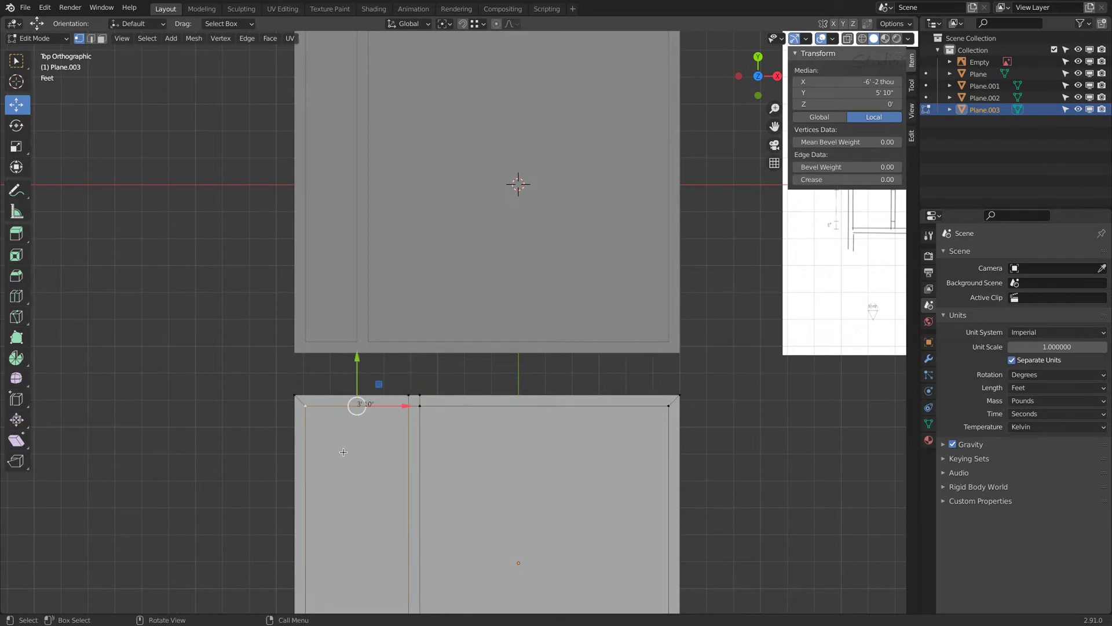
# Select all vertices of the partition strip and move it along X back against the outer storage wall's inner edge
pyautogui.keyDown('shift'); pyautogui.moveTo(356, 450); pyautogui.dragTo(385, 284, button='middle'); pyautogui.keyUp('shift')
pyautogui.scroll(-1, 401, 266)
pyautogui.press('a')
pyautogui.hotkey('alt', 'a')
pyautogui.press('b')
pyautogui.moveTo(421, 219); pyautogui.dragTo(472, 591)
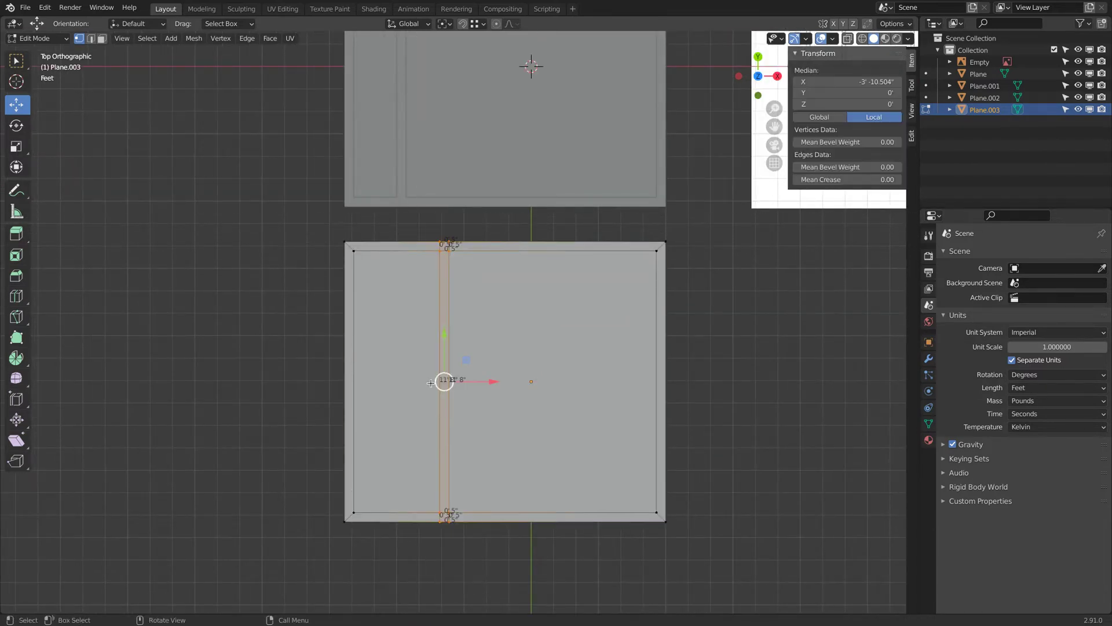
pyautogui.hotkey('shift', 'v')
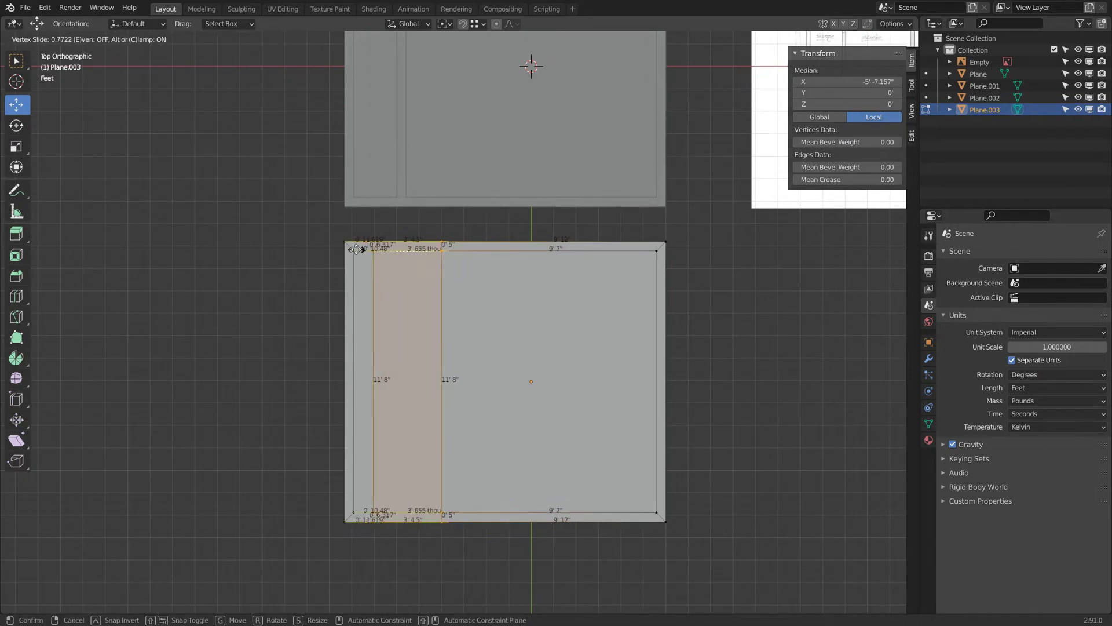
pyautogui.press('Escape')
pyautogui.moveTo(493, 383); pyautogui.dragTo(361, 253)
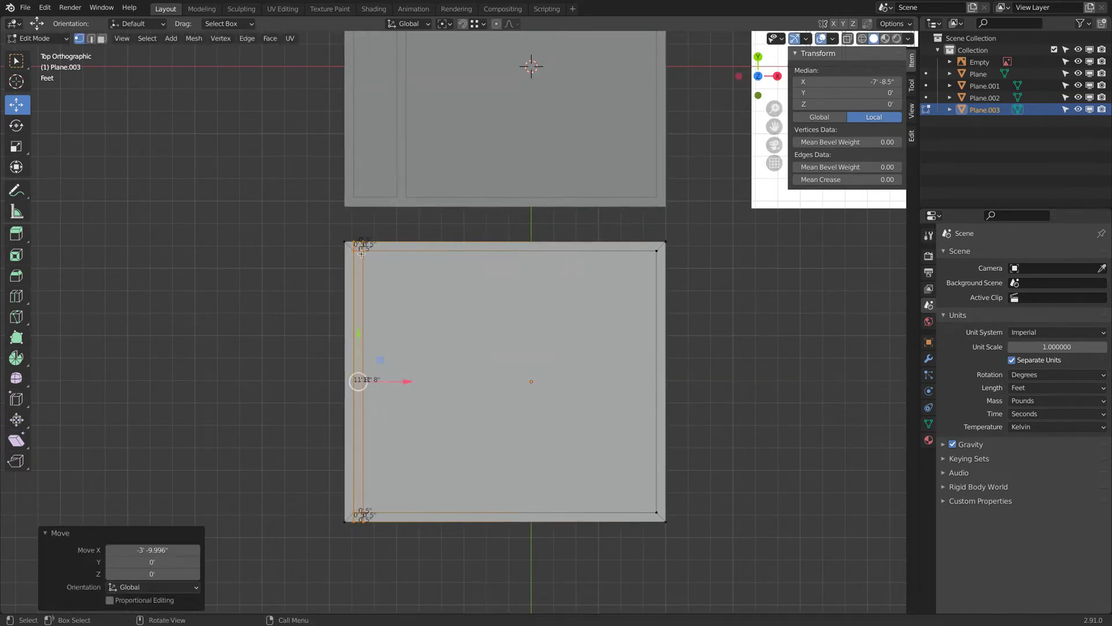
# Reselect both edge loops of the partition strip and move them 1' 11" along X from the outer wall
pyautogui.click(21, 66)
pyautogui.click(181, 174)
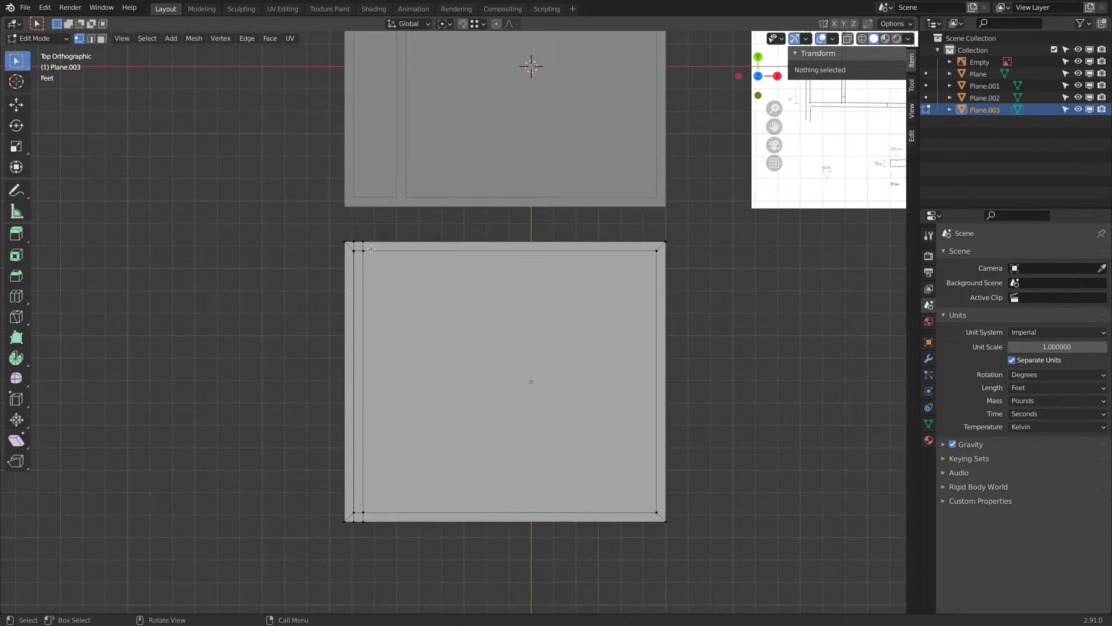
pyautogui.scroll(3, 361, 231)
pyautogui.scroll(2, 361, 231)
pyautogui.keyDown('alt'); pyautogui.click(245, 236); pyautogui.keyUp('alt')
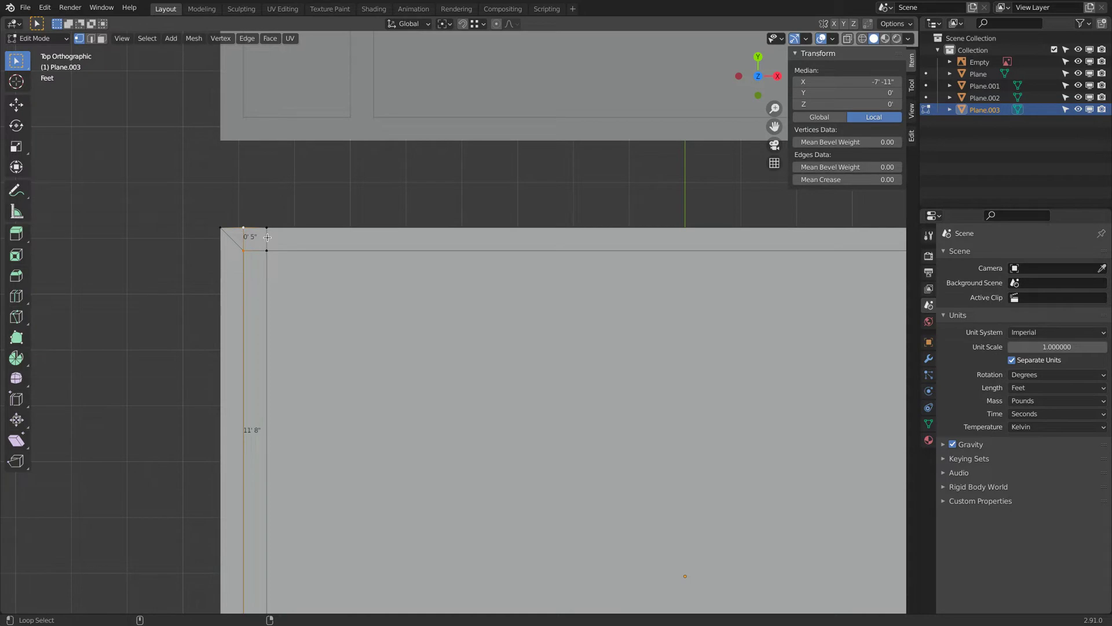
pyautogui.keyDown('alt'); pyautogui.keyDown('shift'); pyautogui.click(267, 237); pyautogui.keyUp('shift'); pyautogui.keyUp('alt')
pyautogui.scroll(-4, 267, 237)
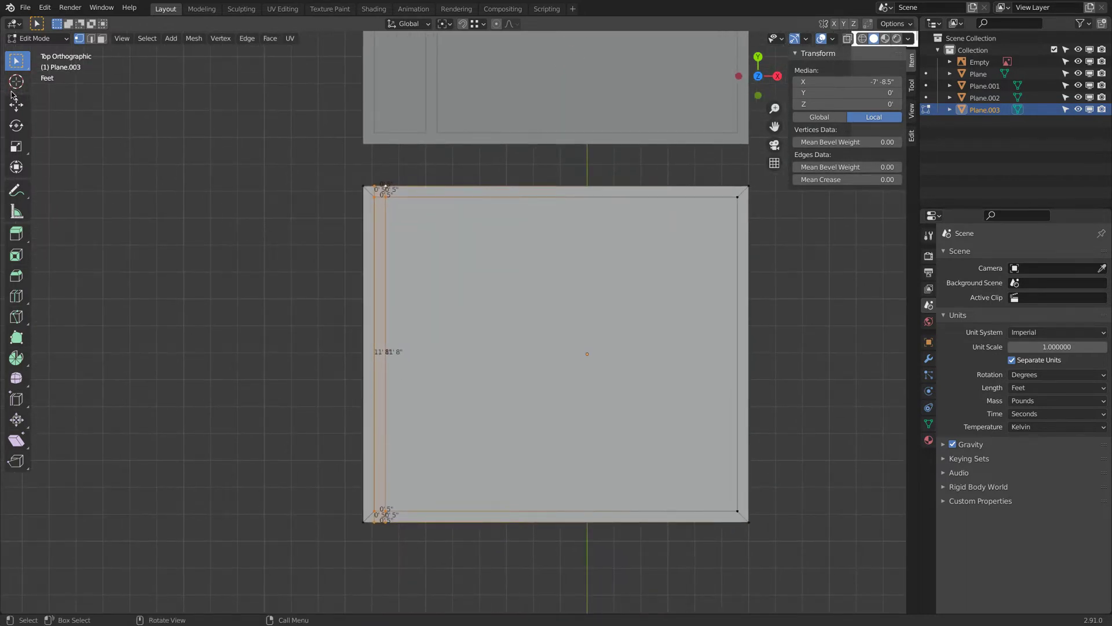
pyautogui.click(16, 104)
pyautogui.moveTo(432, 352); pyautogui.dragTo(445, 352)
pyautogui.click(164, 549)
pyautogui.write('1')
pyautogui.press('Return')
pyautogui.keyDown('shift'); pyautogui.scroll(3, 439, 266); pyautogui.keyUp('shift')
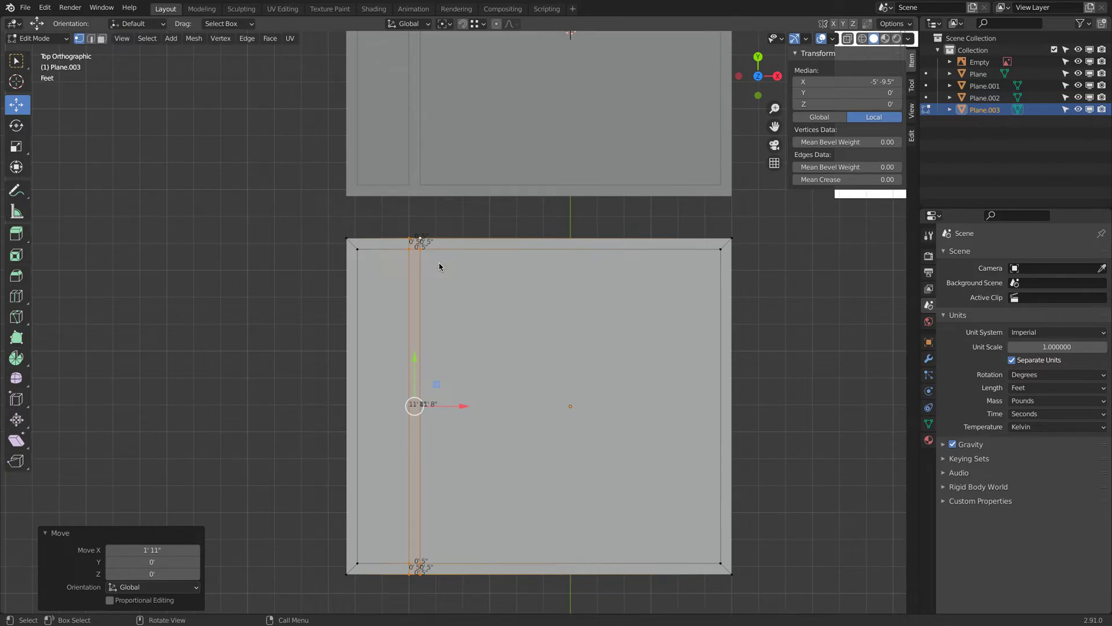
# Check the storage room's inner width using a zero-distance move of the partition strip
pyautogui.scroll(2, 458, 408)
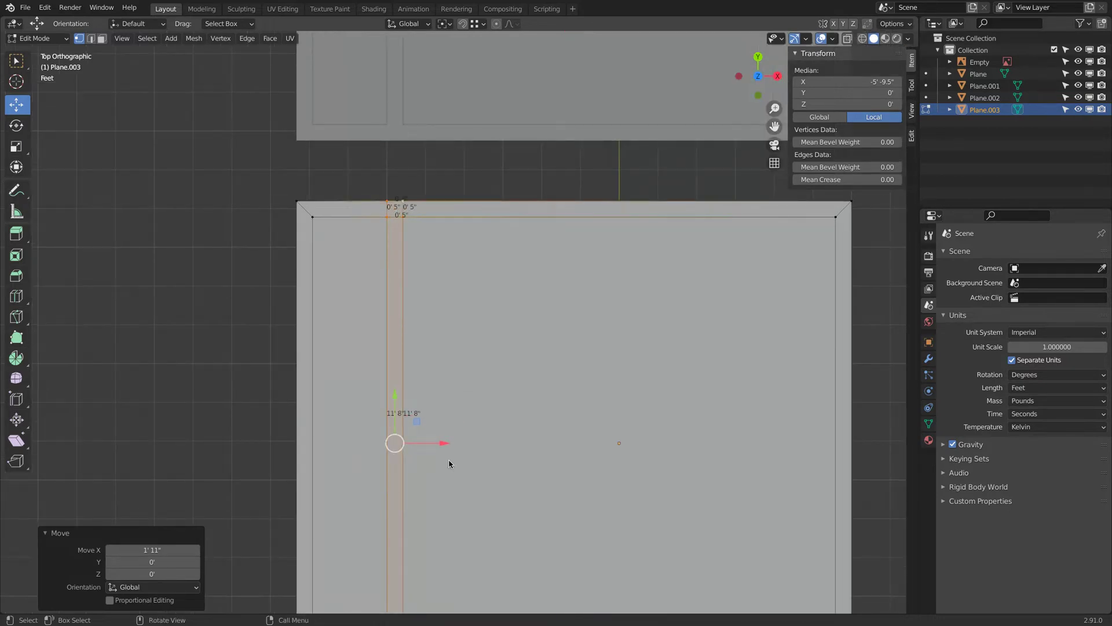
pyautogui.moveTo(445, 443)
pyautogui.mouseDown()
pyautogui.moveTo(485, 437)
pyautogui.moveTo(449, 434)
pyautogui.mouseUp()
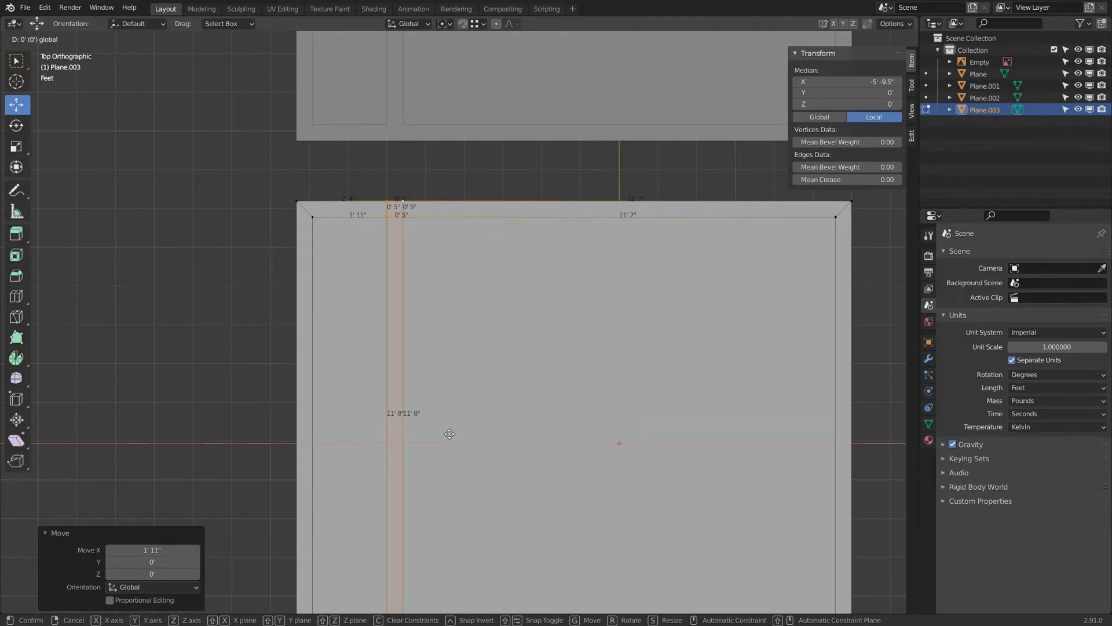
pyautogui.moveTo(449, 433); pyautogui.dragTo(449, 433)
# Select the storage room's floor face and separate it into its own object
pyautogui.scroll(-6, 475, 440)
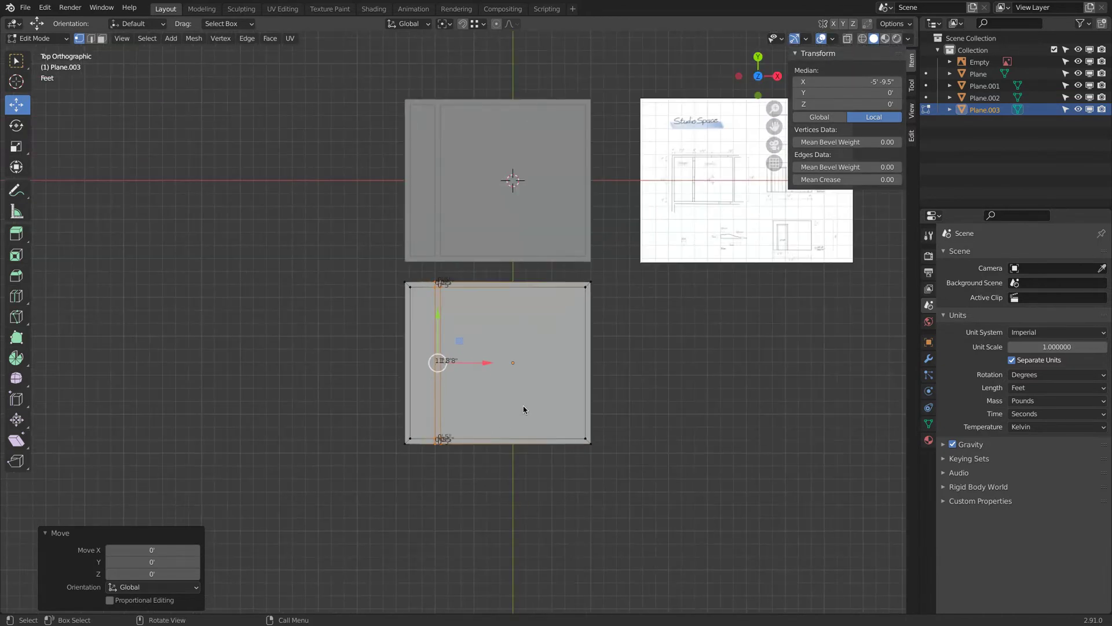
pyautogui.press('Tab')
pyautogui.press('Tab')
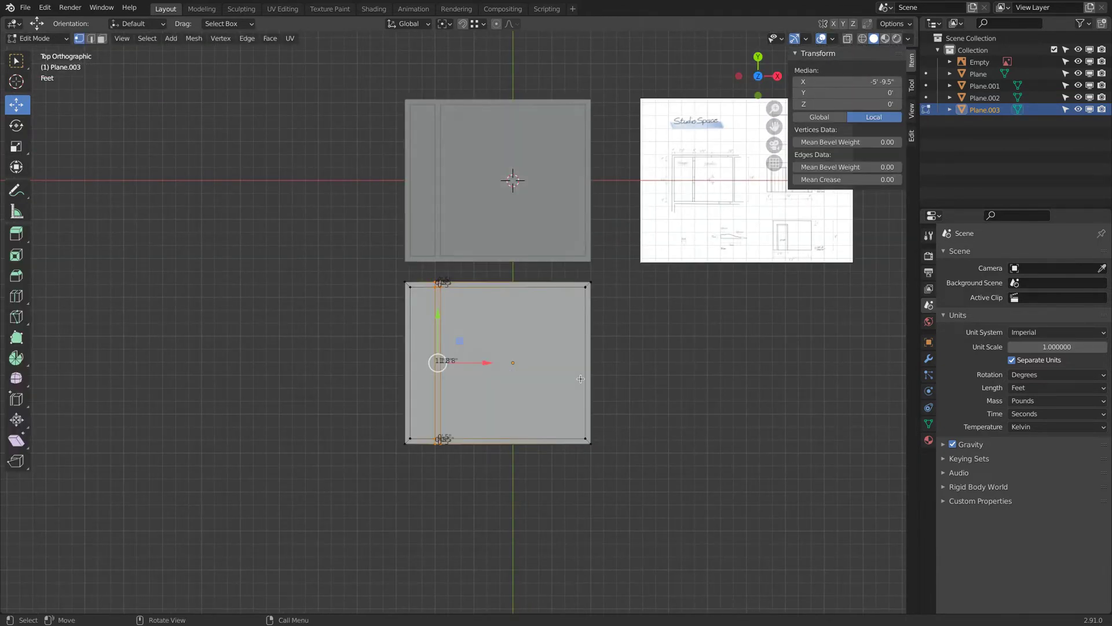
pyautogui.press('3')
pyautogui.click(417, 311)
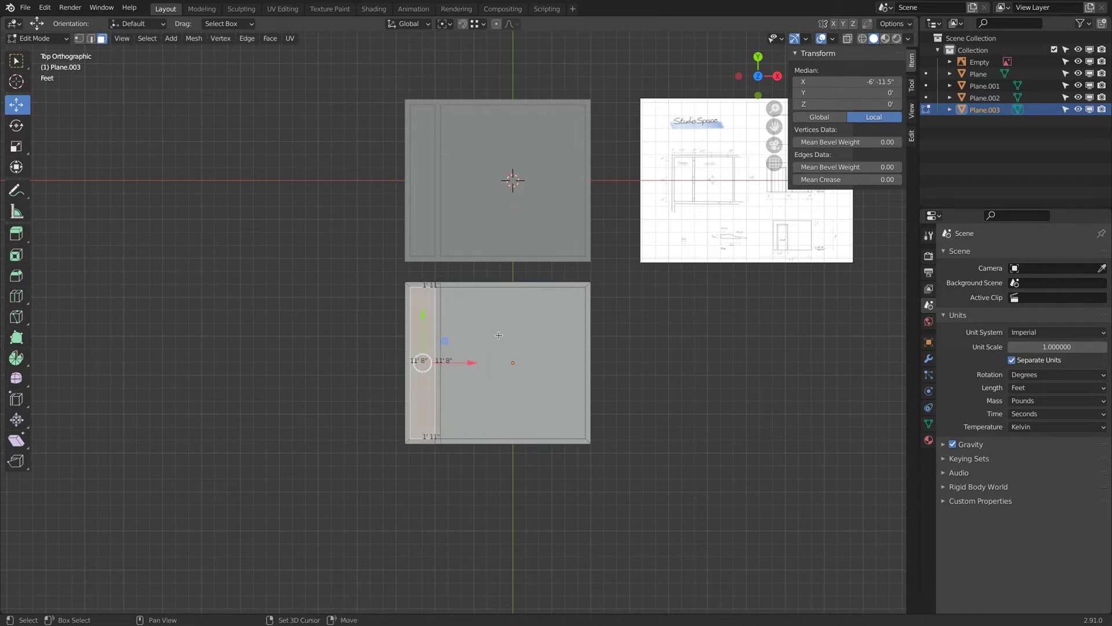
pyautogui.press('p')
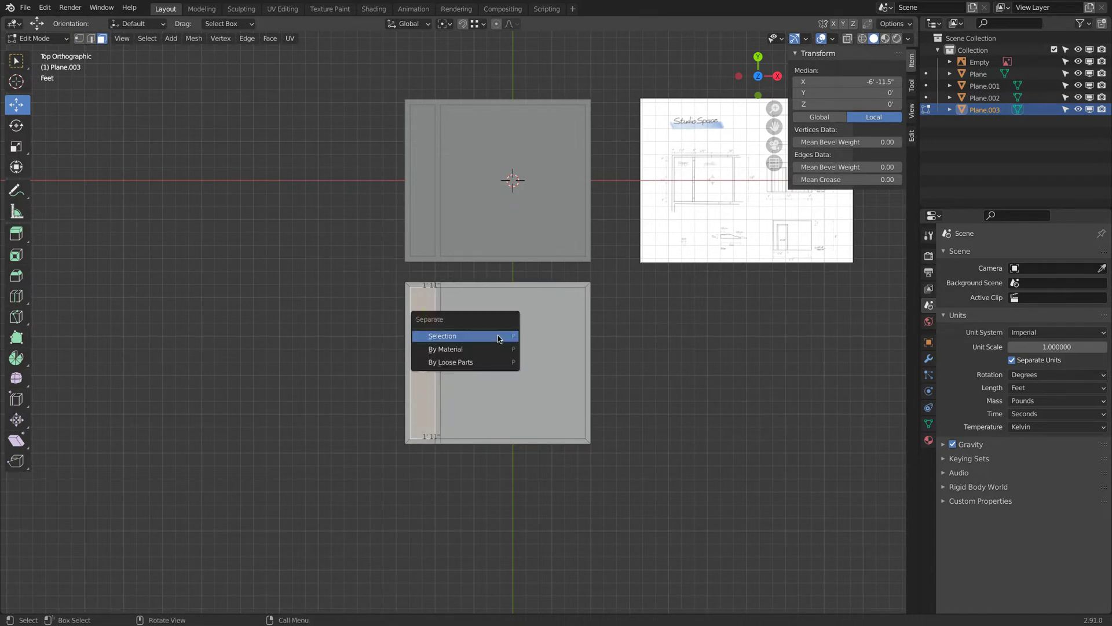
pyautogui.click(498, 336)
# Select the studio room's floor face in the lower copy and separate the selection into its own object
pyautogui.click(510, 363)
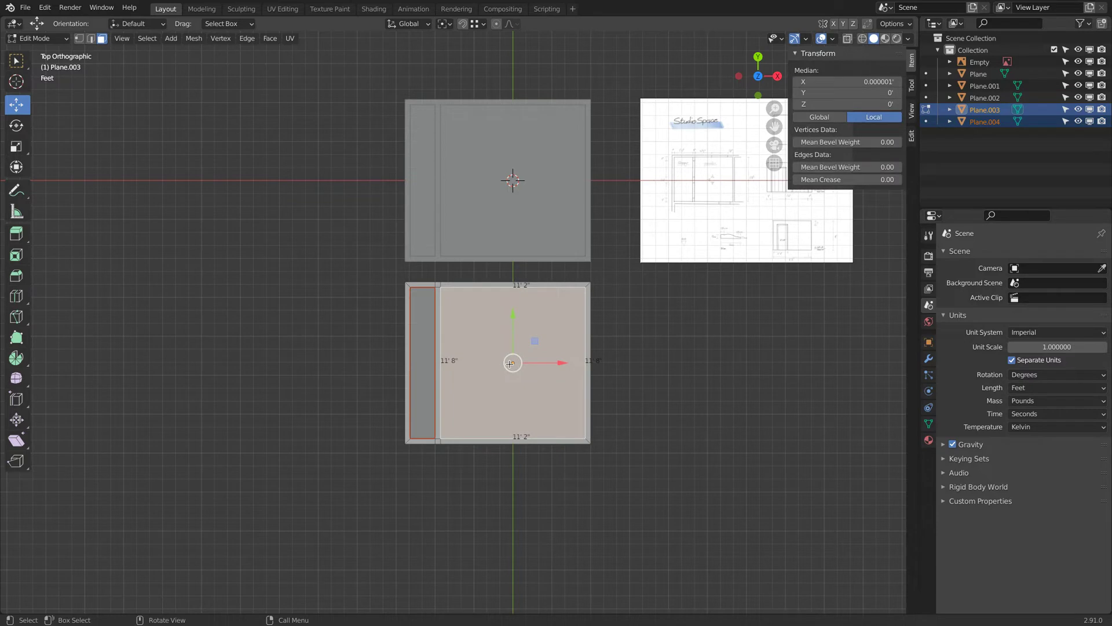
pyautogui.click(194, 39)
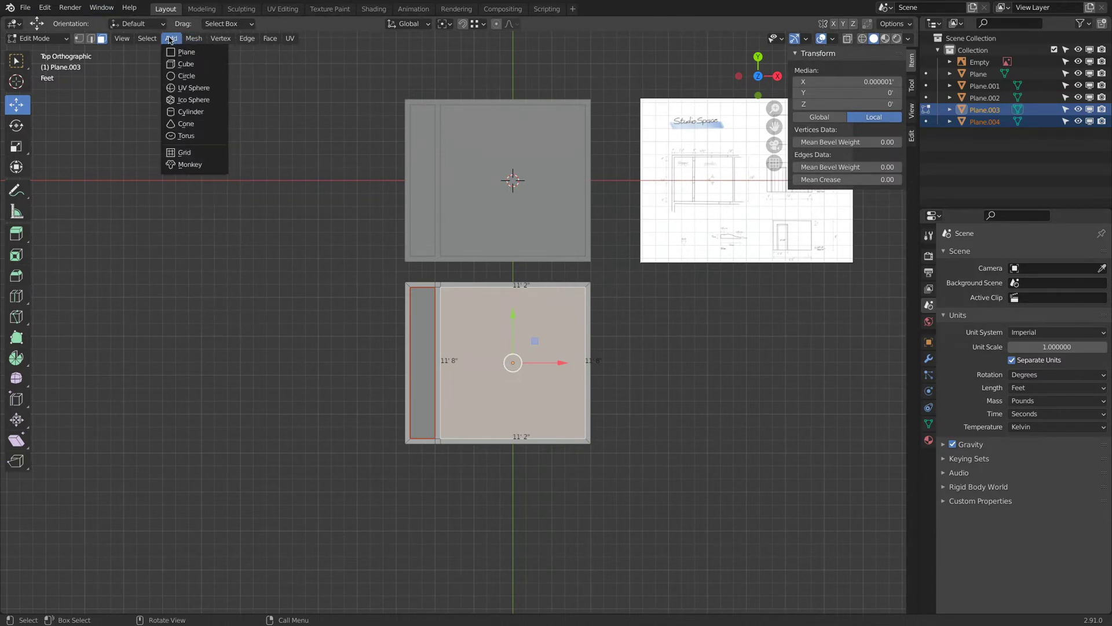
pyautogui.moveTo(243, 145)
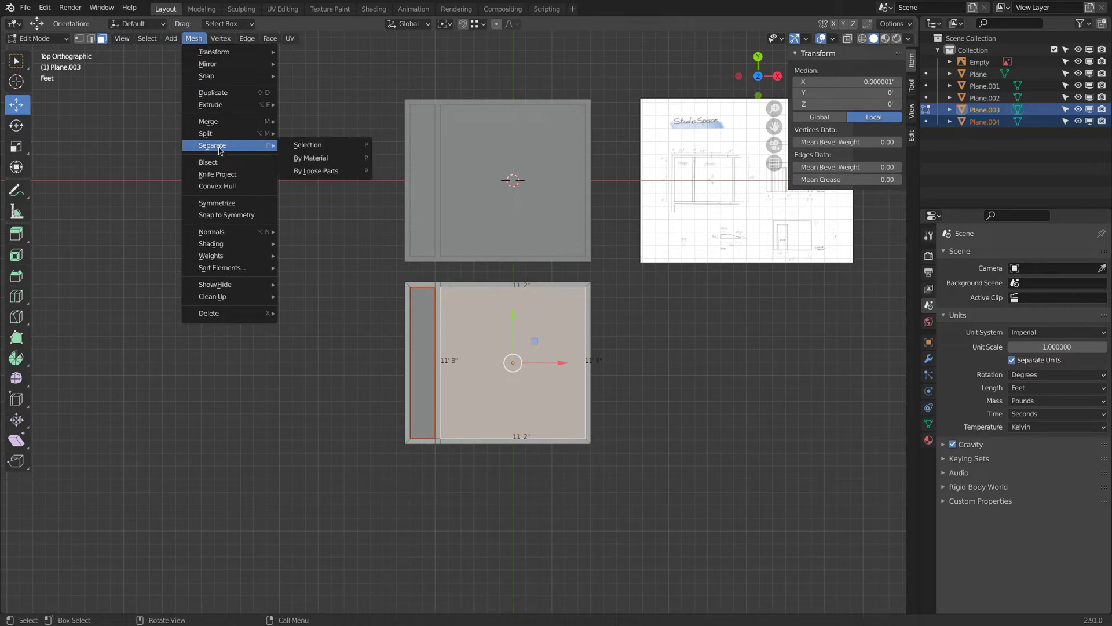
pyautogui.click(316, 149)
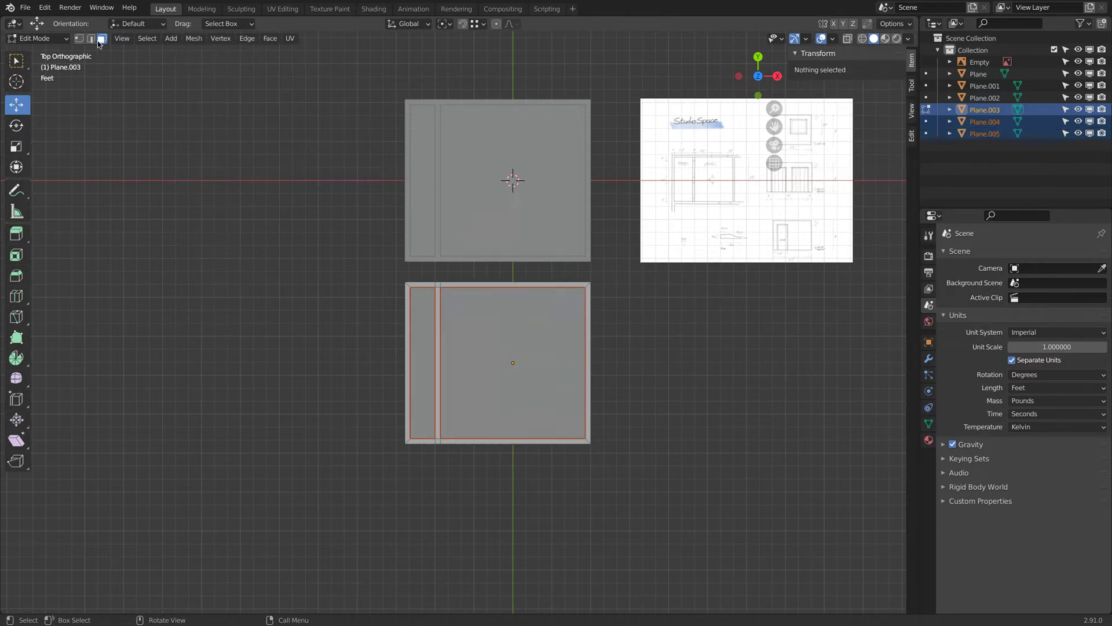
# Examine the separated floors and wall frame of the lower copy and compare them with the original plan's wall frame
pyautogui.press('Tab')
pyautogui.scroll(1, 430, 285)
pyautogui.click(430, 288)
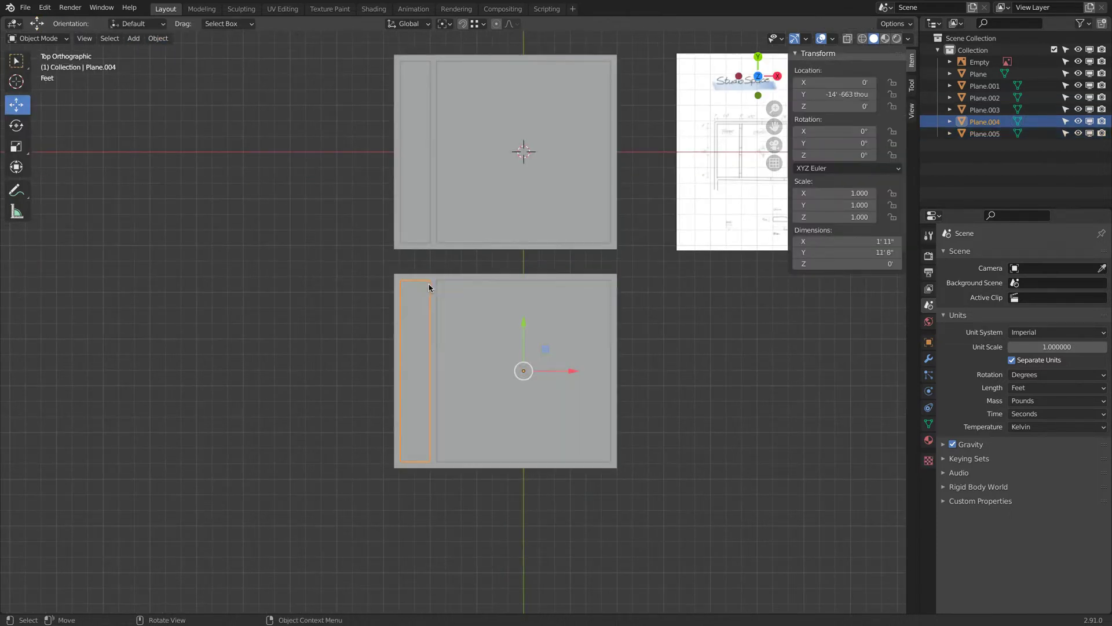
pyautogui.click(465, 305)
pyautogui.click(401, 416)
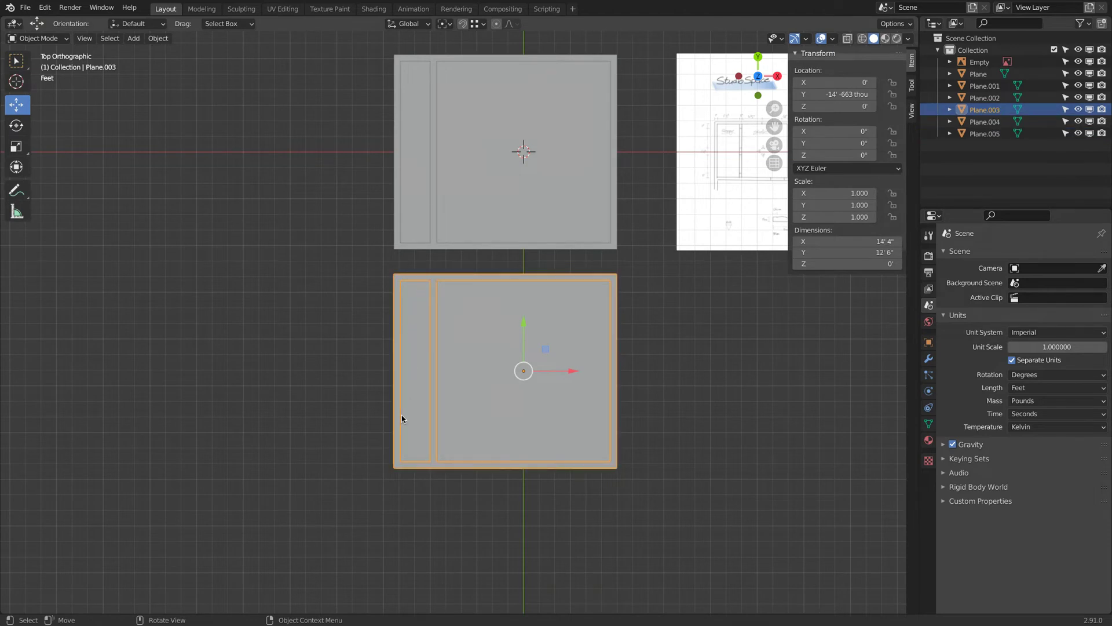
pyautogui.keyDown('shift'); pyautogui.moveTo(525, 377); pyautogui.dragTo(478, 371, button='middle'); pyautogui.keyUp('shift')
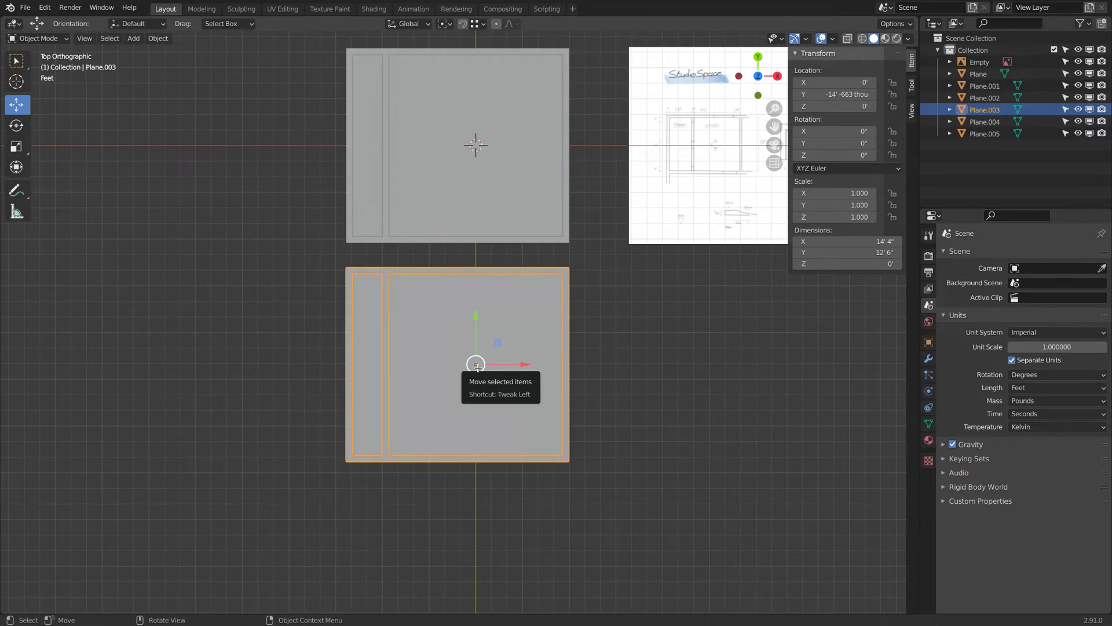
pyautogui.press('Tab')
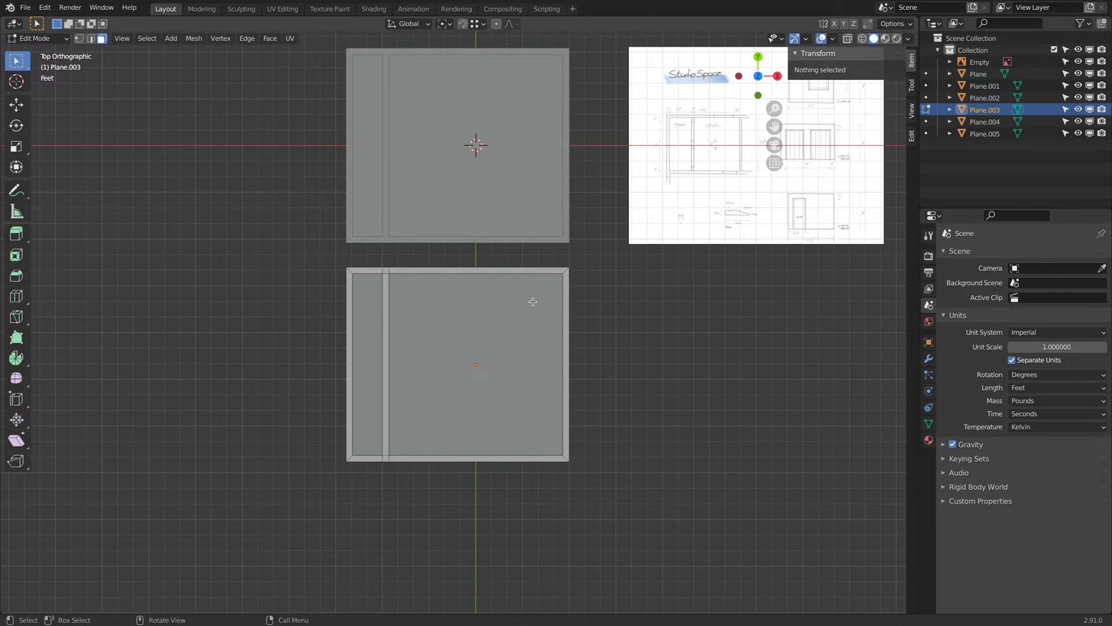
pyautogui.press('Tab')
pyautogui.click(454, 222)
pyautogui.press('Tab')
pyautogui.press('Tab')
pyautogui.click(391, 242)
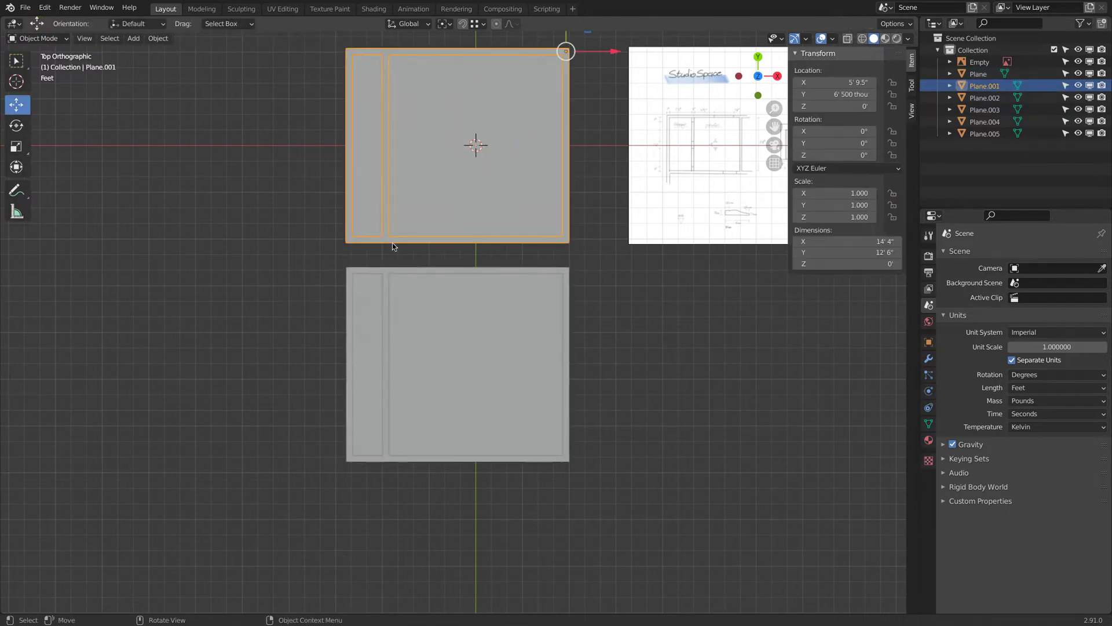
pyautogui.press('Tab')
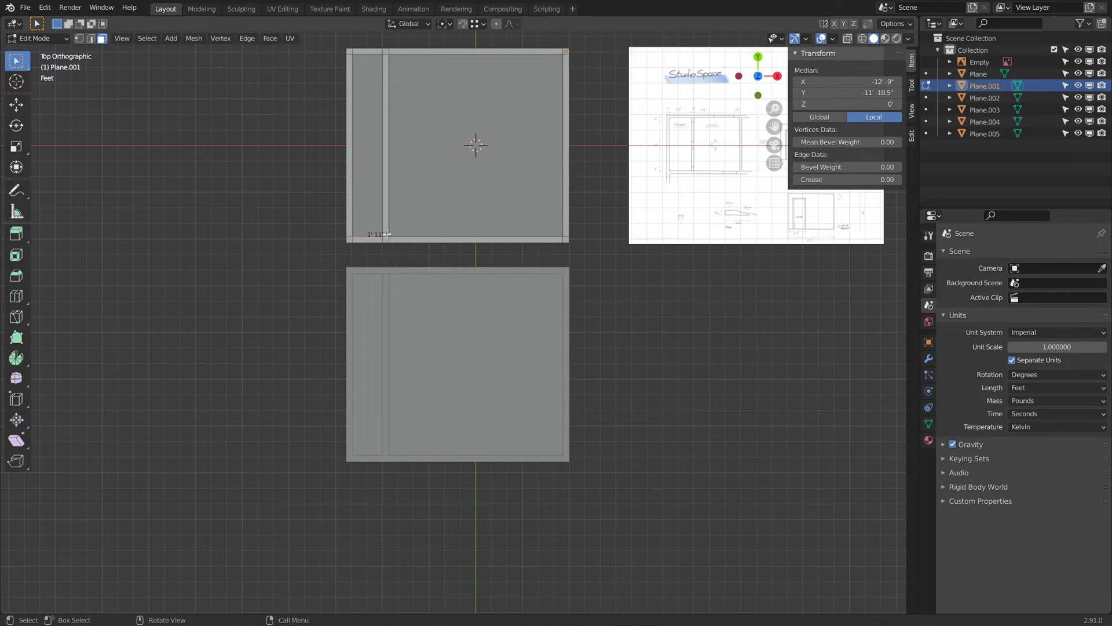
pyautogui.press('Tab')
# Delete the duplicate lower plan, including its storage floor, studio floor and wall frame
pyautogui.click(373, 290)
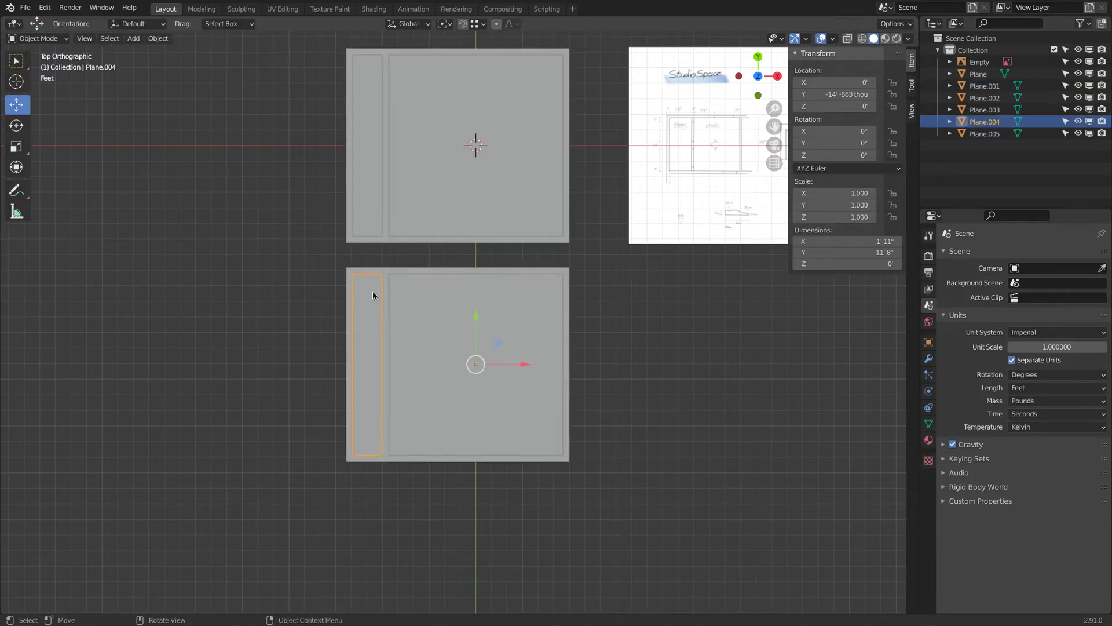
pyautogui.keyDown('shift'); pyautogui.click(408, 292); pyautogui.keyUp('shift')
pyautogui.keyDown('shift'); pyautogui.click(408, 292); pyautogui.keyUp('shift')
pyautogui.press('x')
pyautogui.click(404, 290)
# Extrude the outer end edge at the storage side's lower corner of the wall frame about 1' 6" along negative Y
pyautogui.scroll(3, 373, 365)
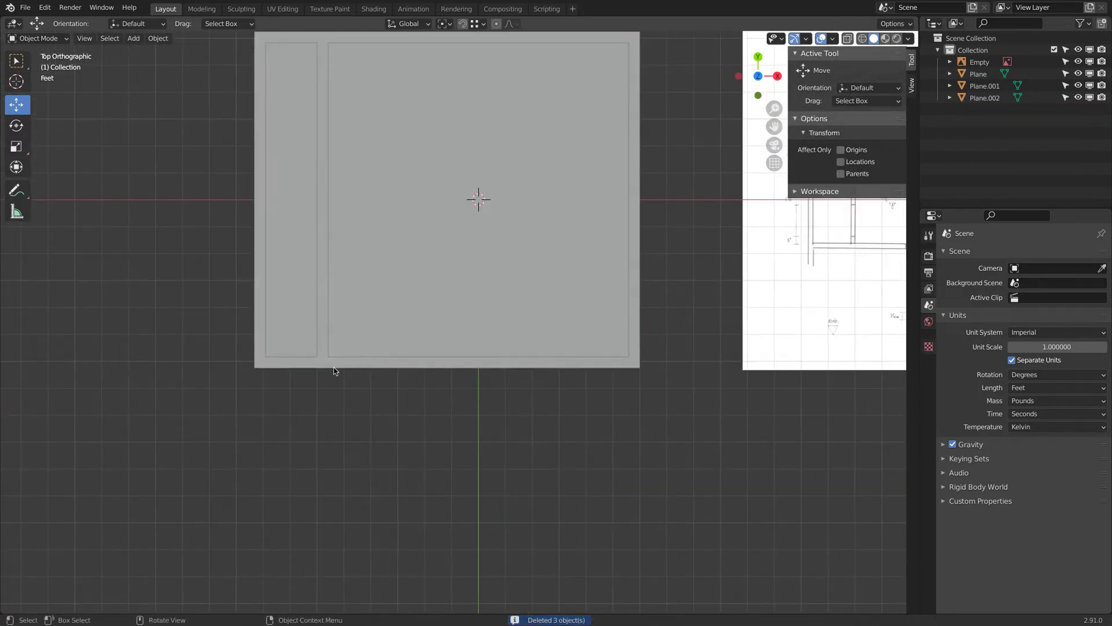
pyautogui.click(333, 369)
pyautogui.press('Tab')
pyautogui.keyDown('shift'); pyautogui.moveTo(331, 371); pyautogui.dragTo(398, 321, button='middle'); pyautogui.keyUp('shift')
pyautogui.press('2')
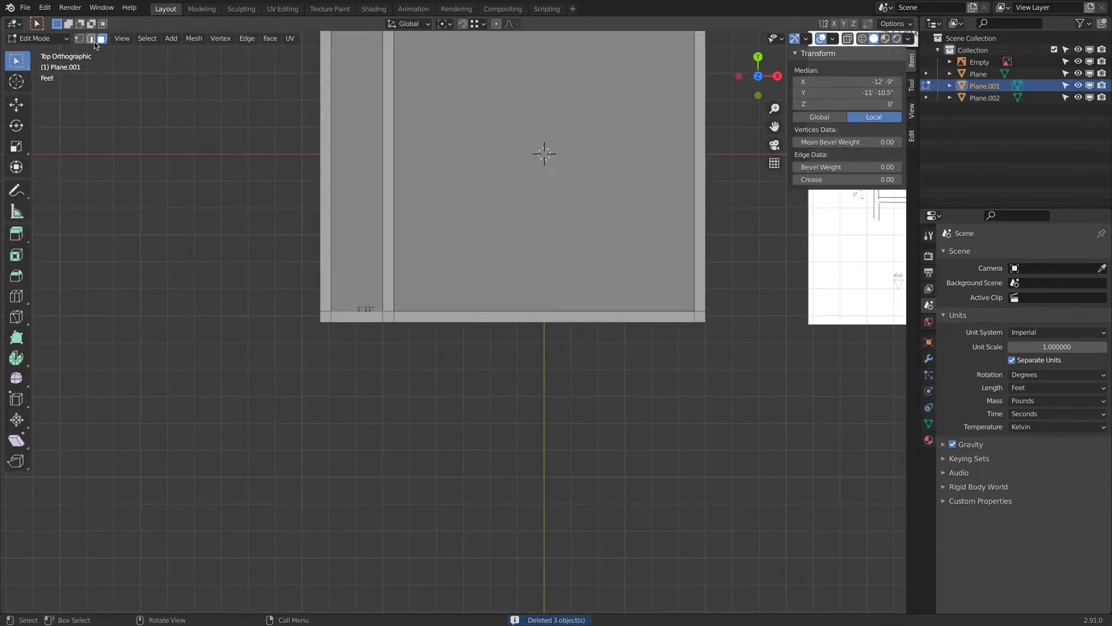
pyautogui.click(325, 324)
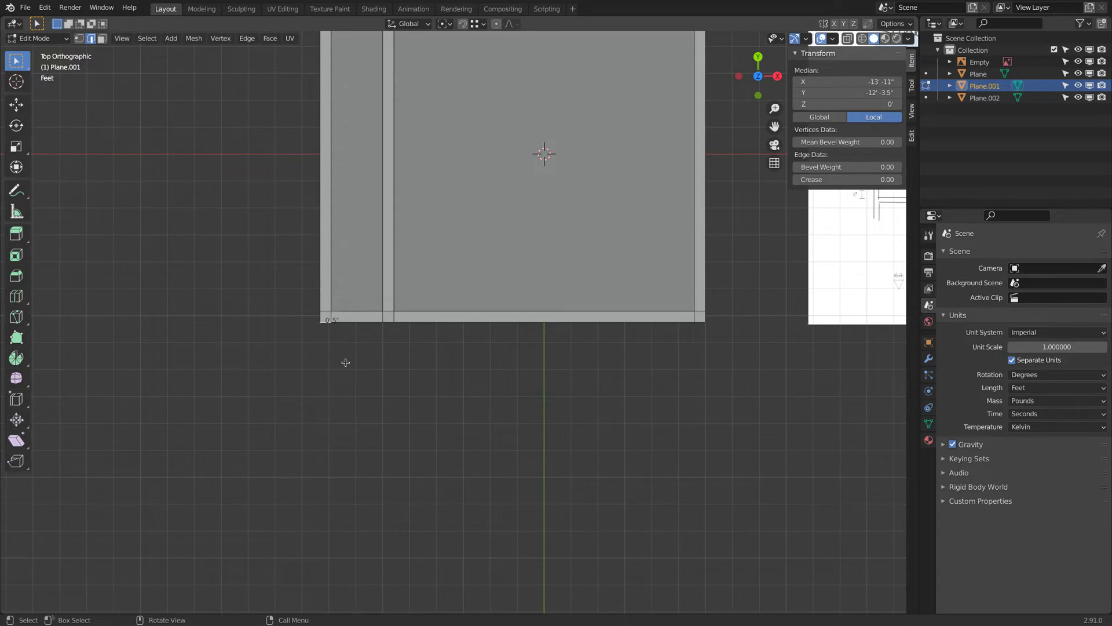
pyautogui.press('e')
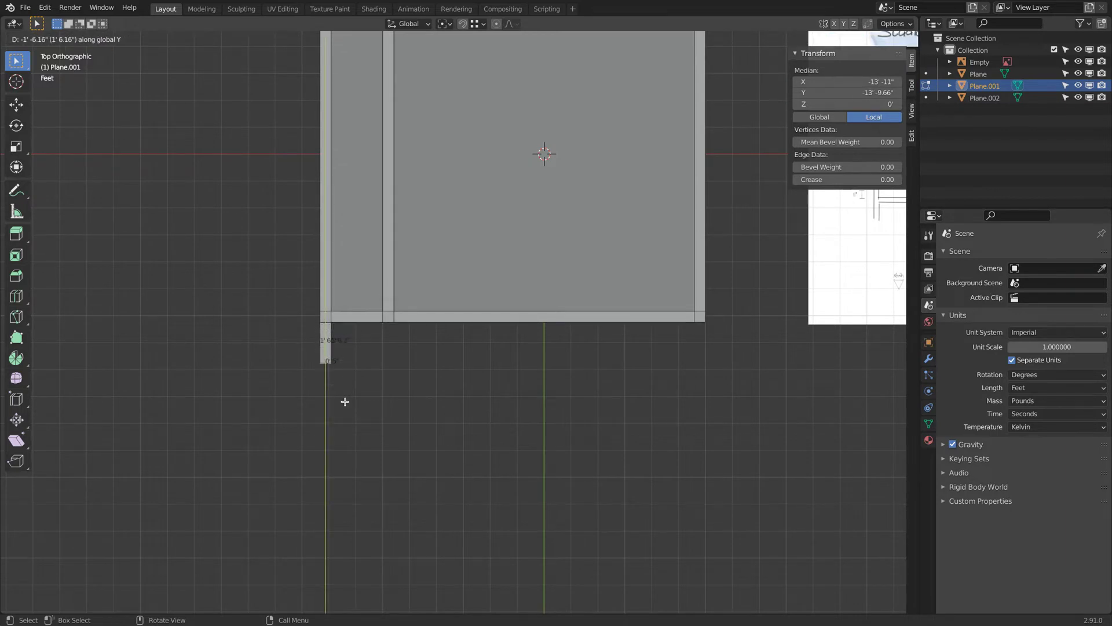
pyautogui.click(343, 400)
# Extrude the studio-side end edge of the upper wall outward about 1' 5" along X
pyautogui.press('Home')
pyautogui.click(446, 195)
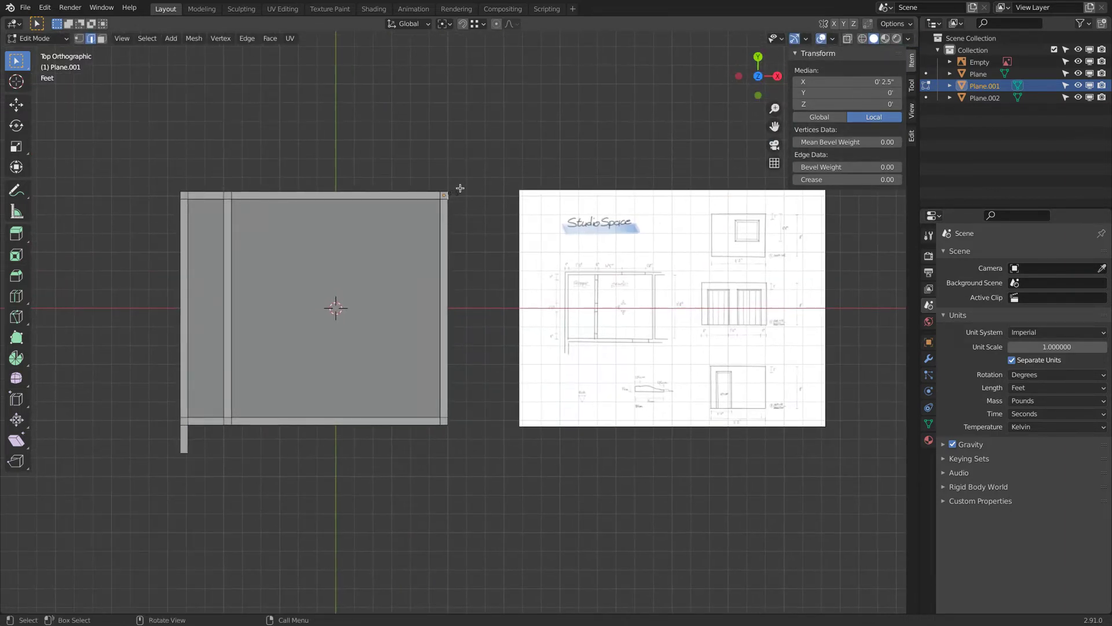
pyautogui.scroll(4, 455, 191)
pyautogui.keyDown('shift'); pyautogui.moveTo(454, 211); pyautogui.dragTo(424, 334, button='middle'); pyautogui.keyUp('shift')
pyautogui.press('e')
pyautogui.press('x')
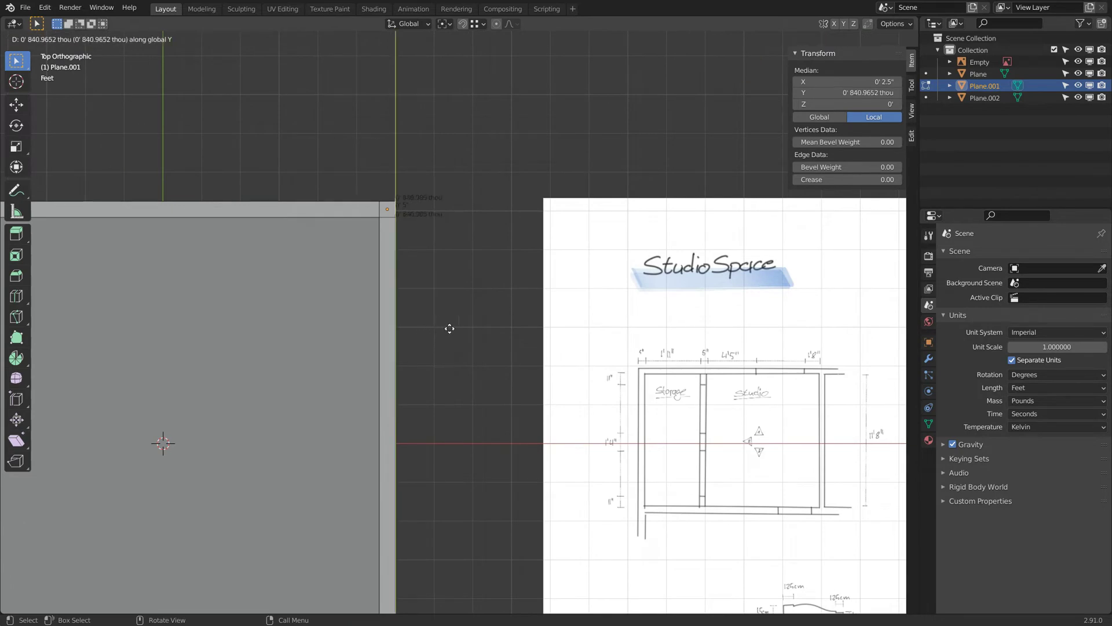
pyautogui.click(479, 328)
# Extrude the studio-side end edge of the lower wall outward about 7" along X
pyautogui.scroll(-3, 479, 328)
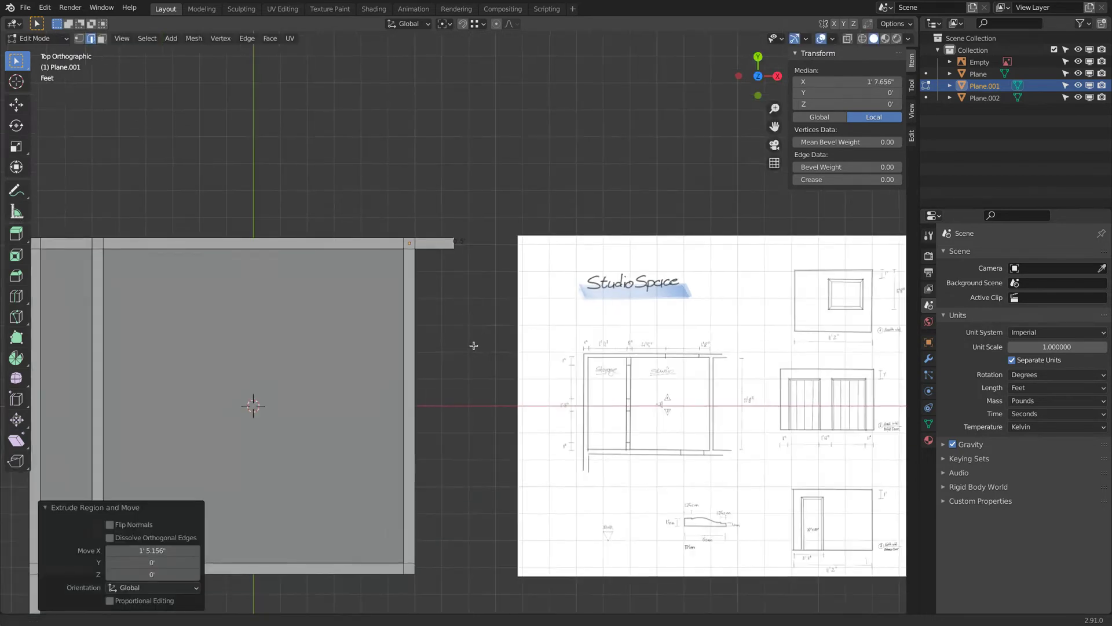
pyautogui.keyDown('shift'); pyautogui.moveTo(440, 471); pyautogui.dragTo(427, 416, button='middle'); pyautogui.keyUp('shift')
pyautogui.click(405, 458)
pyautogui.press('e')
pyautogui.press('x')
pyautogui.click(440, 452)
pyautogui.scroll(-2, 442, 452)
pyautogui.keyDown('shift'); pyautogui.moveTo(442, 452); pyautogui.dragTo(465, 387, button='middle'); pyautogui.keyUp('shift')
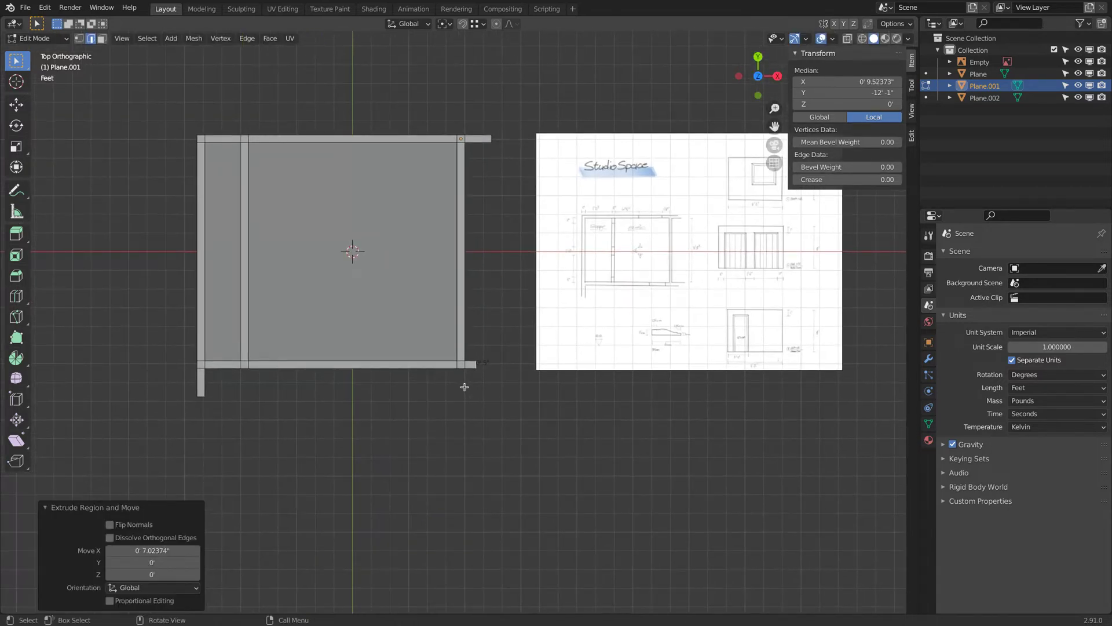
# In Object Mode, rename the floor plan image's Empty to Reference and move it out of Collection into the Scene Collection
pyautogui.click(201, 368)
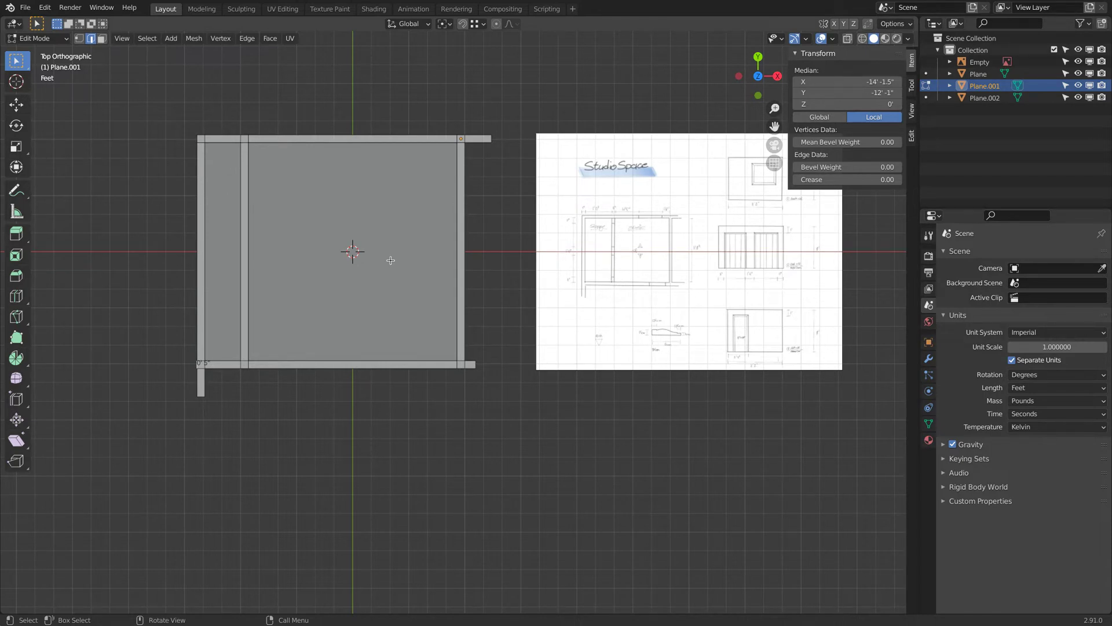
pyautogui.scroll(3, 387, 259)
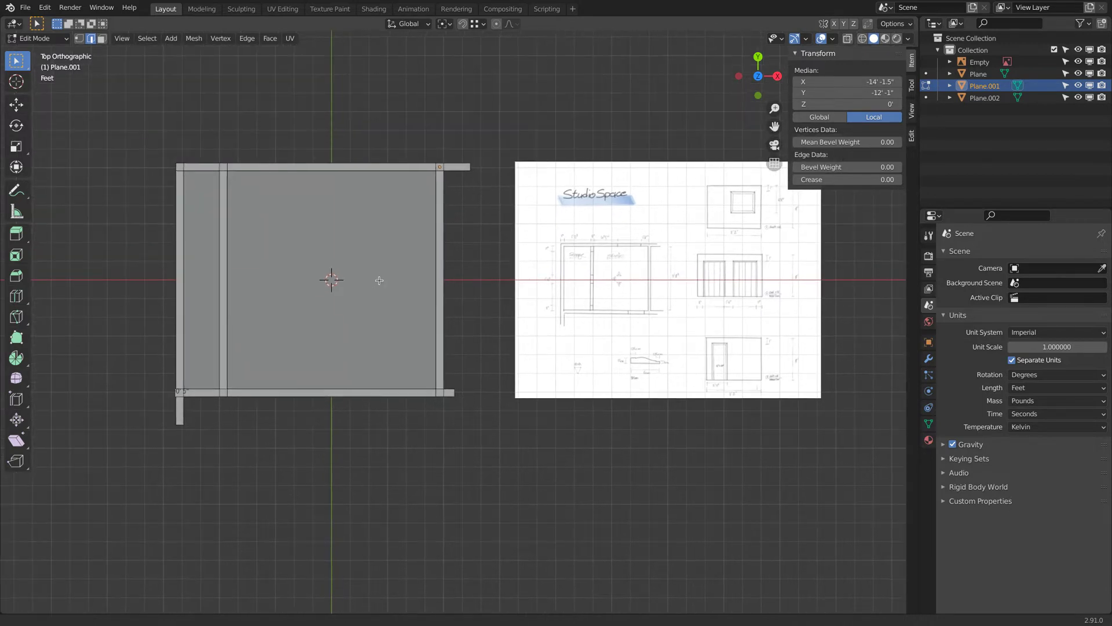
pyautogui.scroll(-3, 261, 261)
pyautogui.moveTo(297, 285); pyautogui.dragTo(366, 283, button='middle')
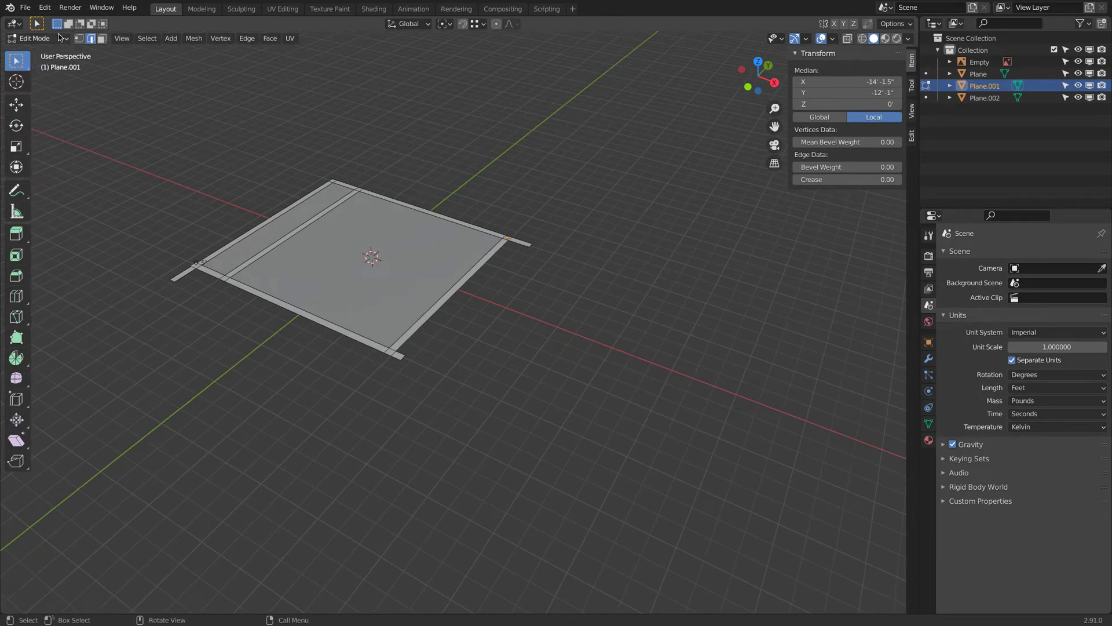
pyautogui.click(36, 38)
pyautogui.click(36, 45)
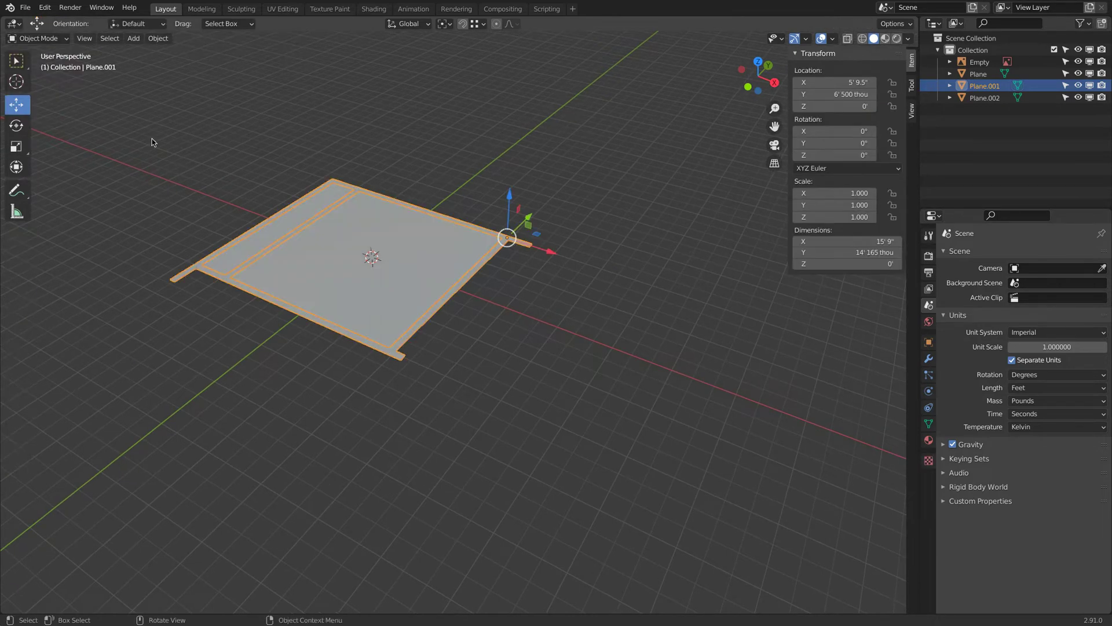
pyautogui.click(985, 64)
pyautogui.doubleClick(985, 65)
pyautogui.write('Reference')
pyautogui.press('Return')
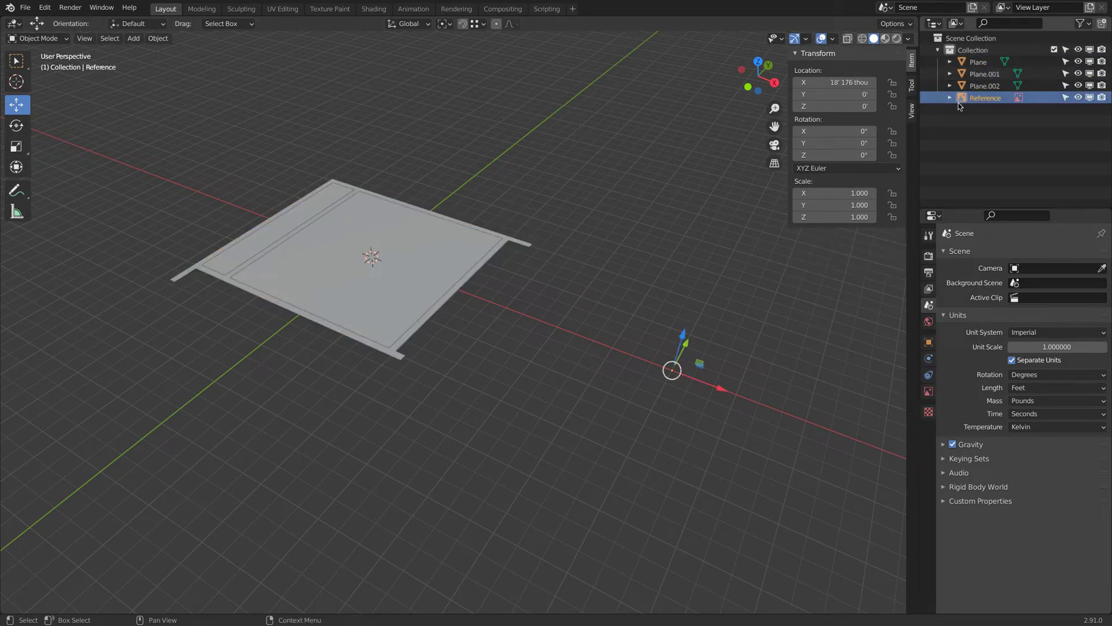
pyautogui.moveTo(971, 101); pyautogui.dragTo(968, 39)
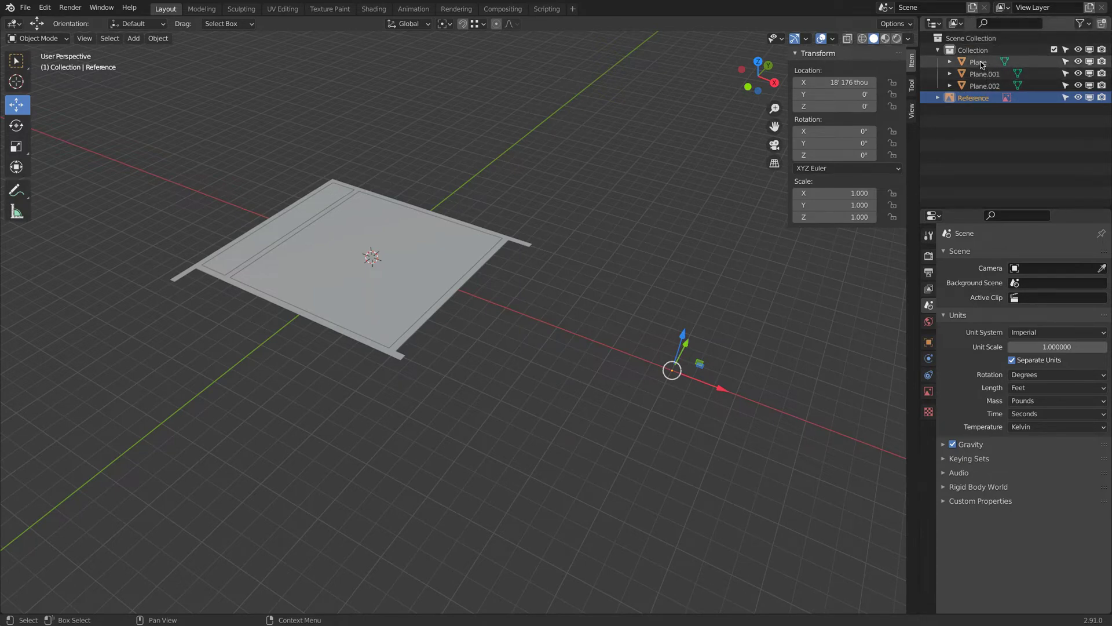
# Identify the wall frame among the plane objects and rename it Wall
pyautogui.click(980, 63)
pyautogui.click(985, 74)
pyautogui.click(985, 86)
pyautogui.click(988, 78)
pyautogui.doubleClick(989, 76)
pyautogui.write('Wall')
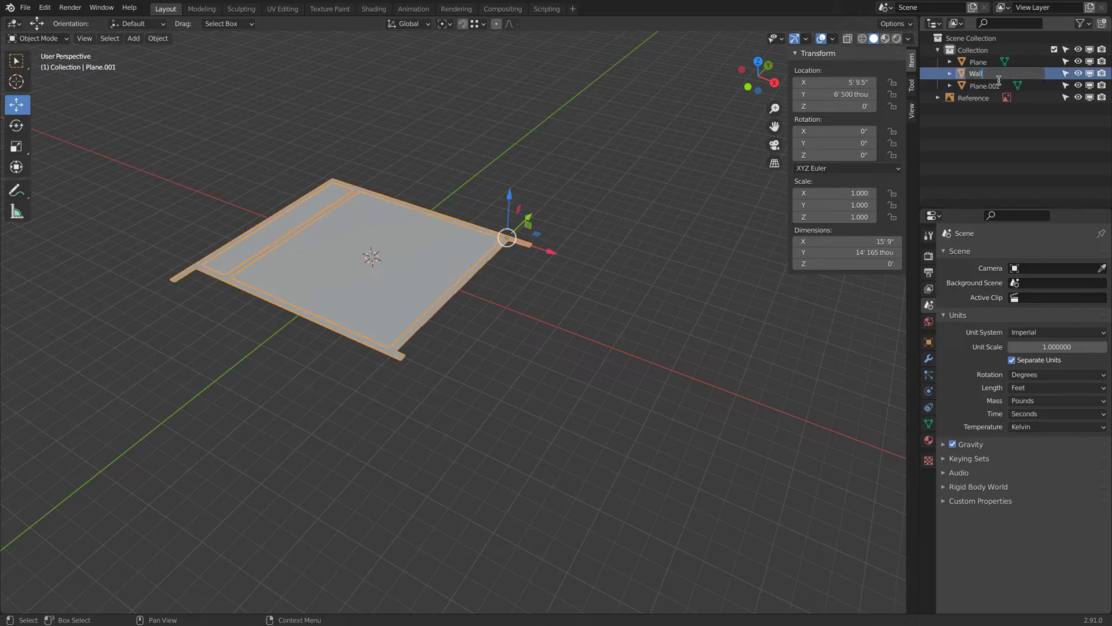
pyautogui.press('Return')
# Select the storage and studio floor planes and join them into a single object
pyautogui.click(988, 74)
pyautogui.keyDown('shift'); pyautogui.click(1004, 63); pyautogui.keyUp('shift')
pyautogui.click(996, 110)
pyautogui.click(980, 76)
pyautogui.click(980, 65)
pyautogui.click(983, 77)
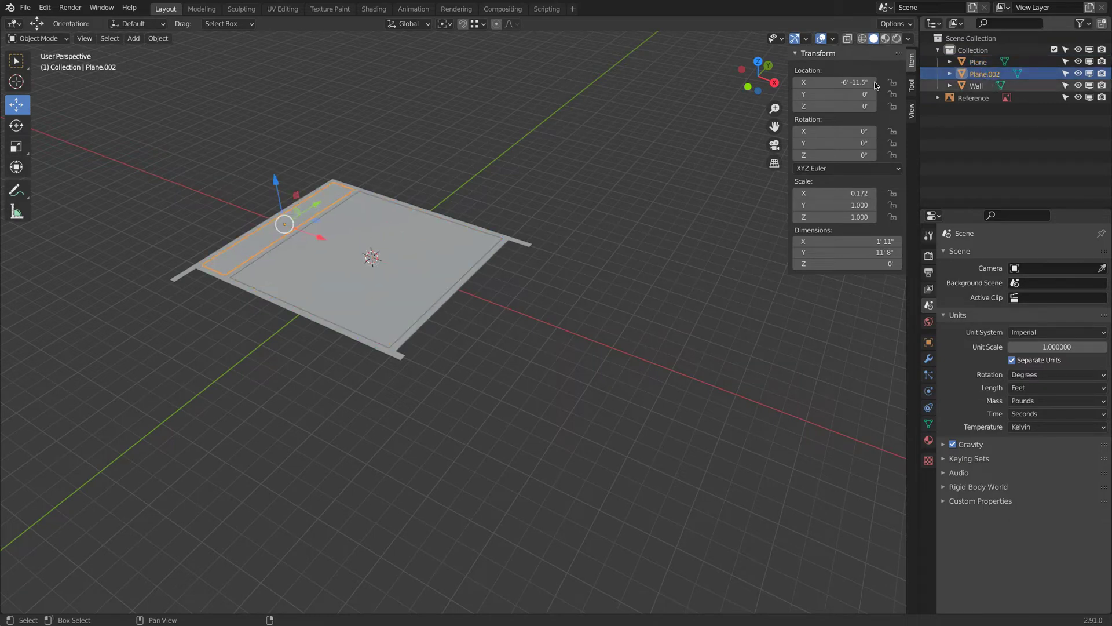
pyautogui.keyDown('shift'); pyautogui.click(368, 253); pyautogui.keyUp('shift')
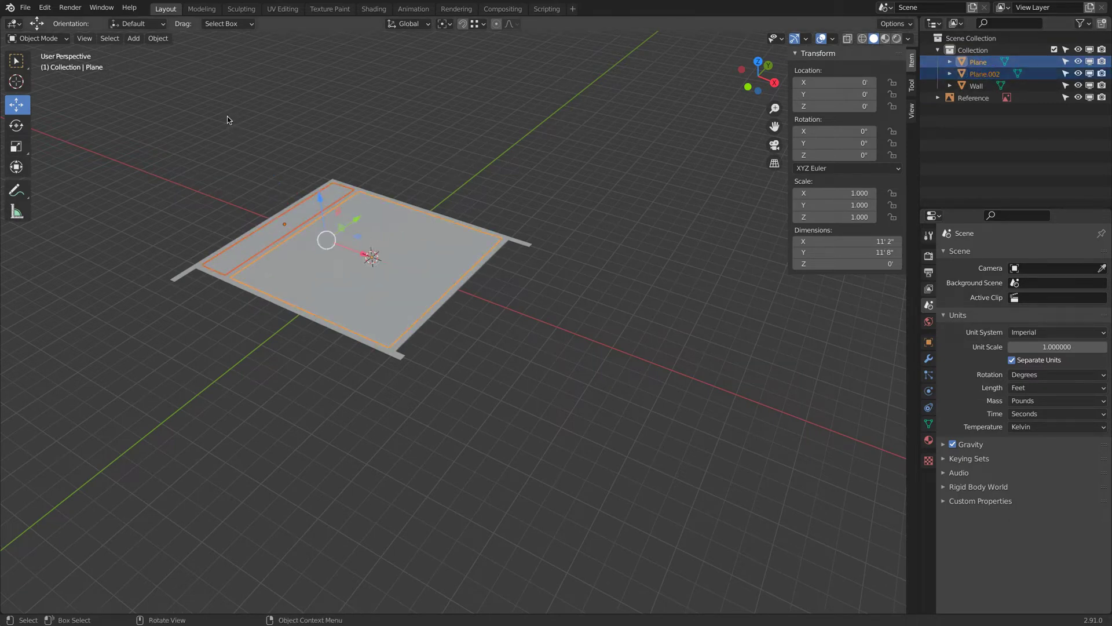
pyautogui.click(165, 42)
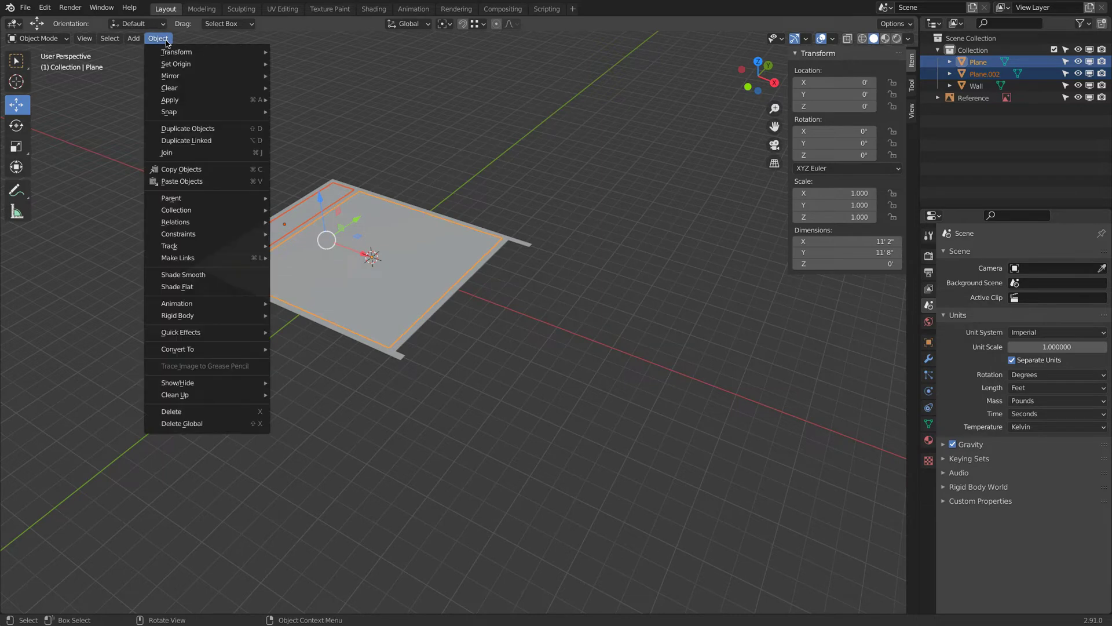
pyautogui.click(210, 154)
pyautogui.press('Tab')
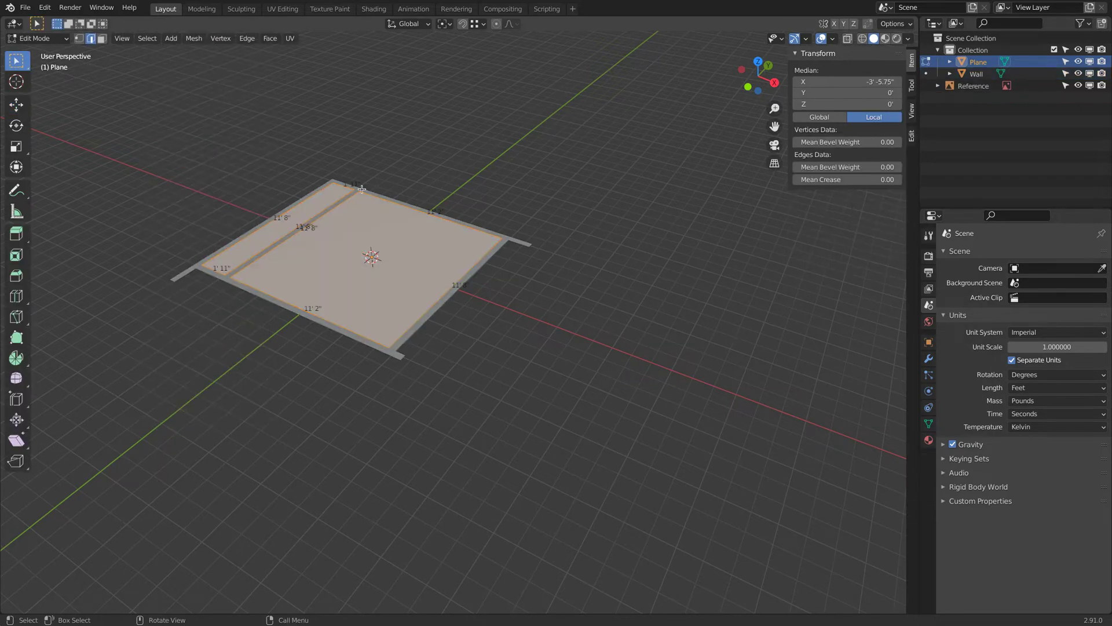
pyautogui.press('Tab')
# Rename the joined floor object Floor
pyautogui.doubleClick(985, 62)
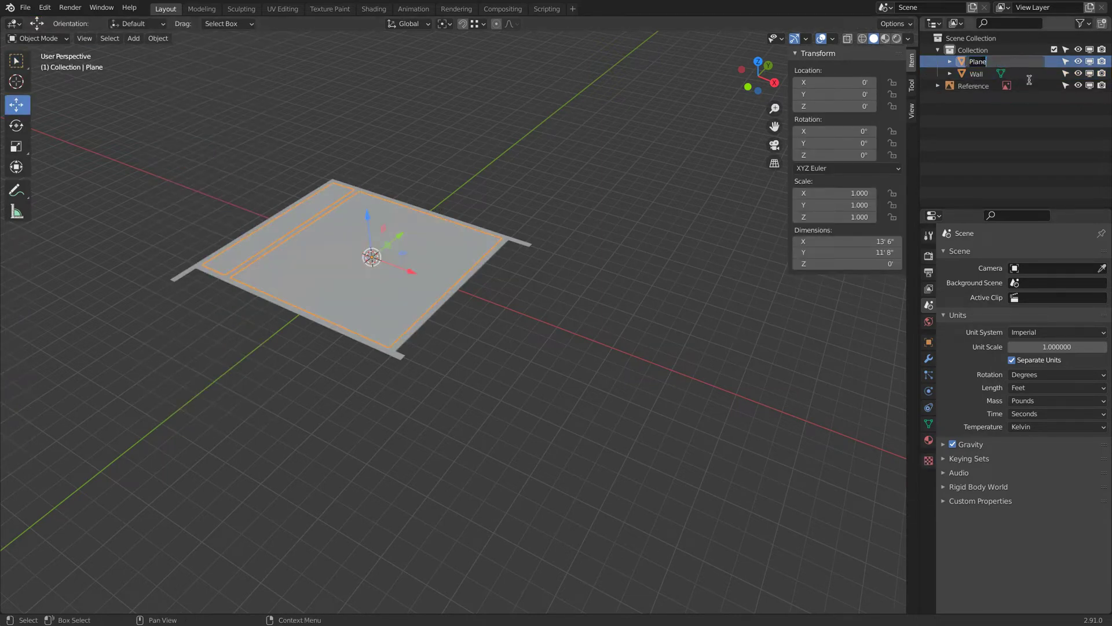
pyautogui.write('SubFl')
pyautogui.write('Fl')
pyautogui.write('oor')
pyautogui.press('Return')
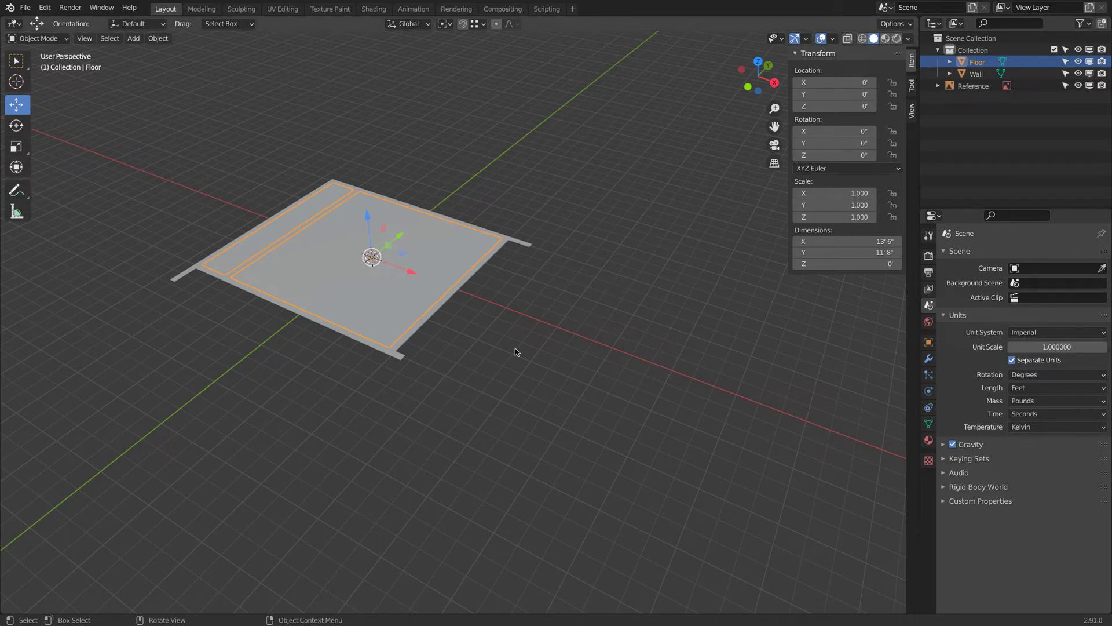
# Extrude the flat Wall frame upward 8' in Edit Mode
pyautogui.click(407, 356)
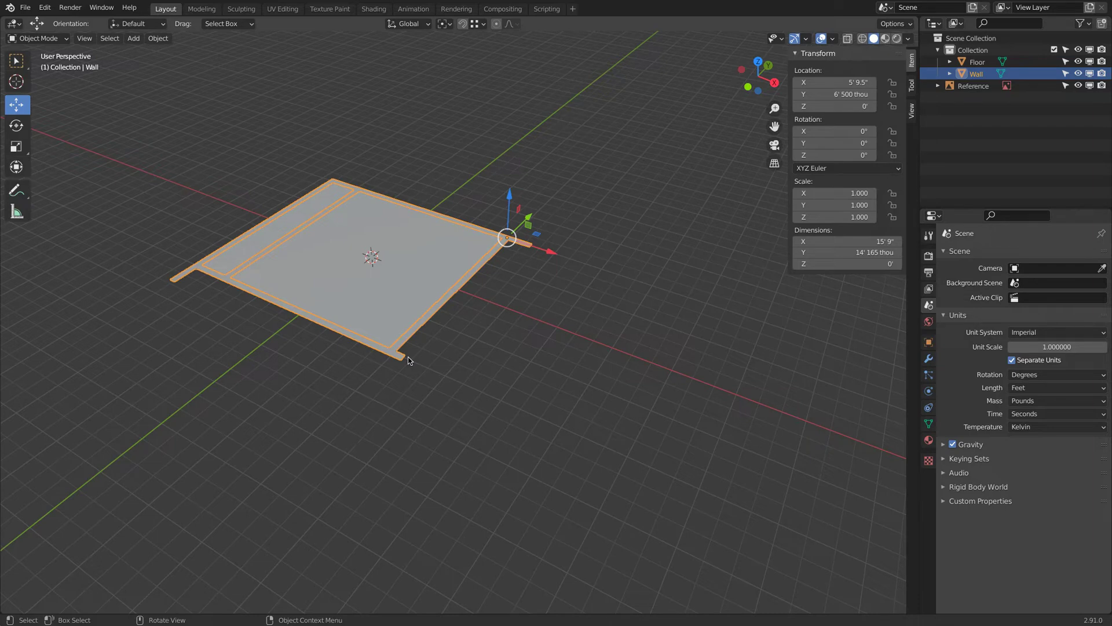
pyautogui.press('Tab')
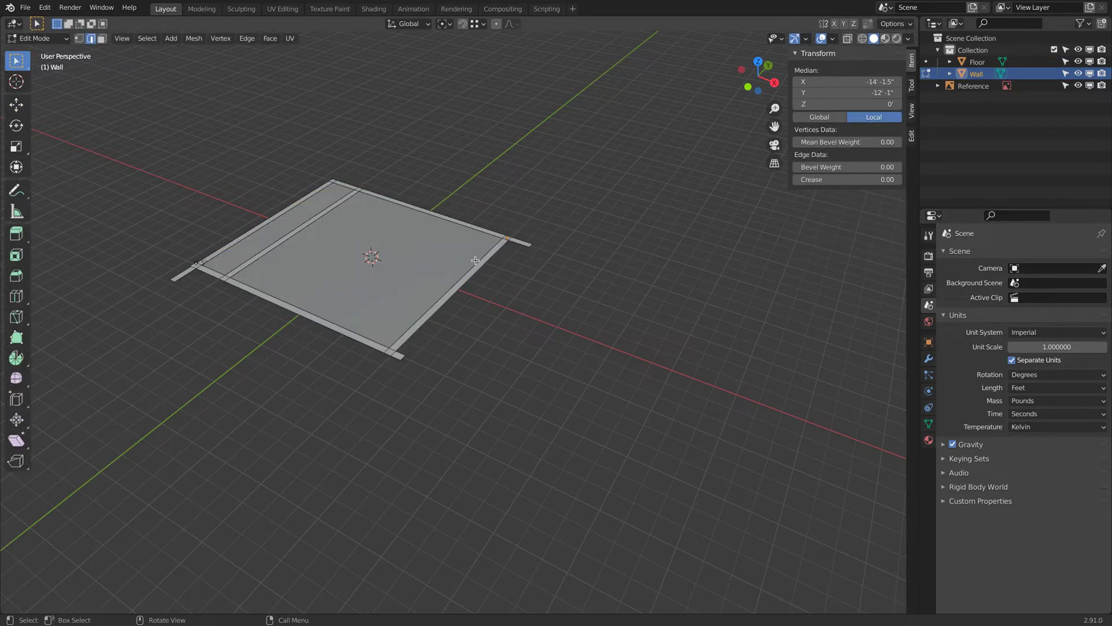
pyautogui.press('e')
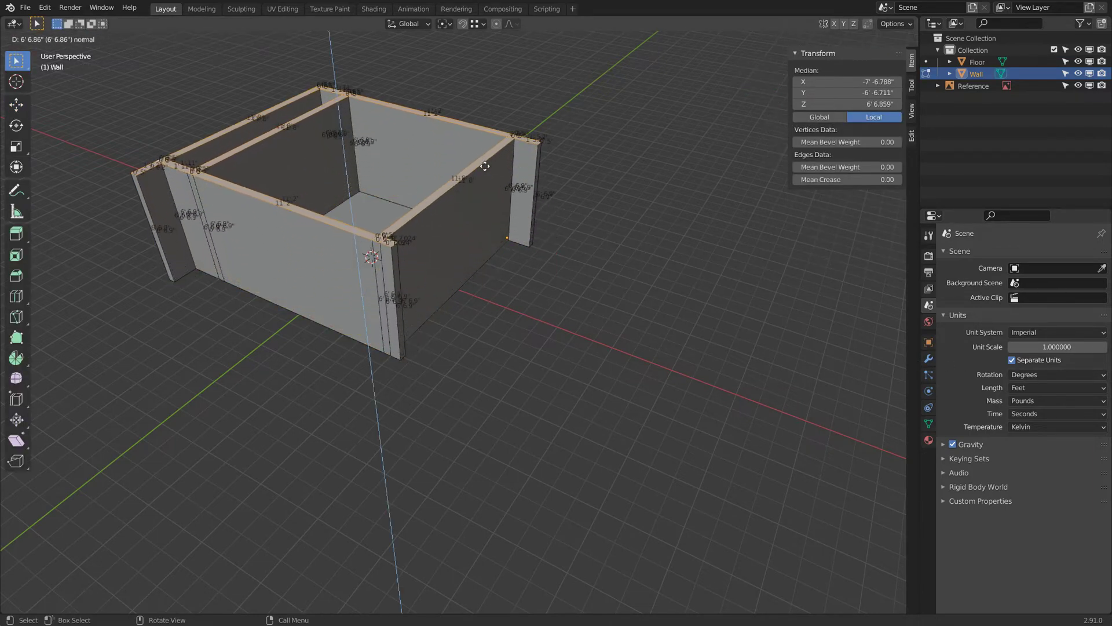
pyautogui.click(485, 168)
pyautogui.press('Tab')
pyautogui.press('Tab')
pyautogui.press('Tab')
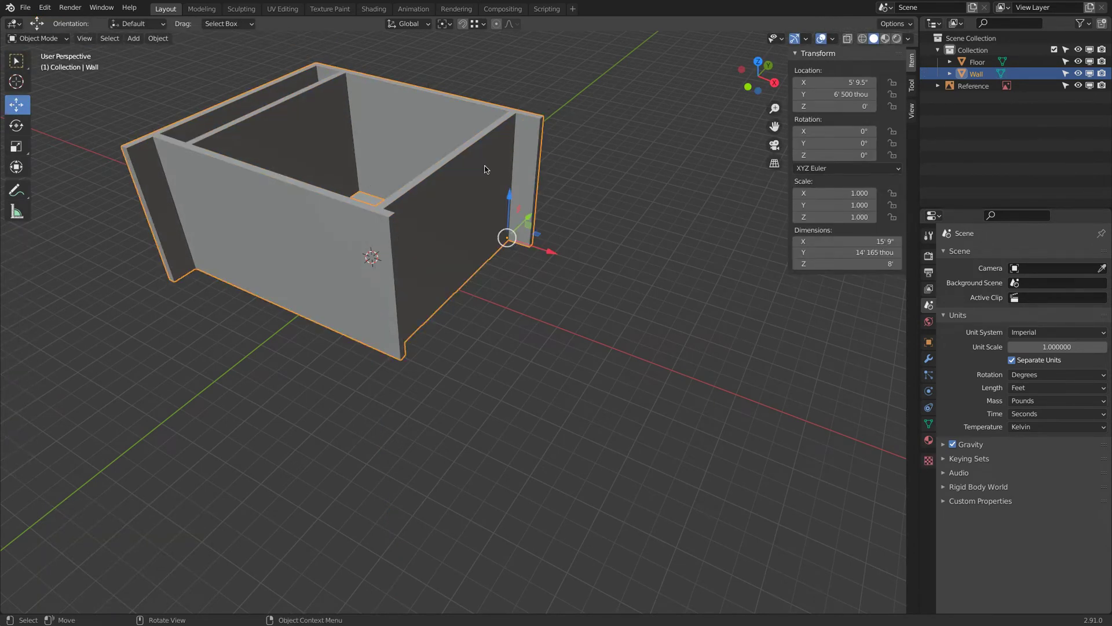
# Undo the Wall extrusion and return to Object Mode
pyautogui.press('Tab')
pyautogui.press('Tab')
pyautogui.press('Tab')
pyautogui.press('Tab')
pyautogui.press('Tab')
pyautogui.hotkey('ctrl', 'z')
pyautogui.press('Tab')
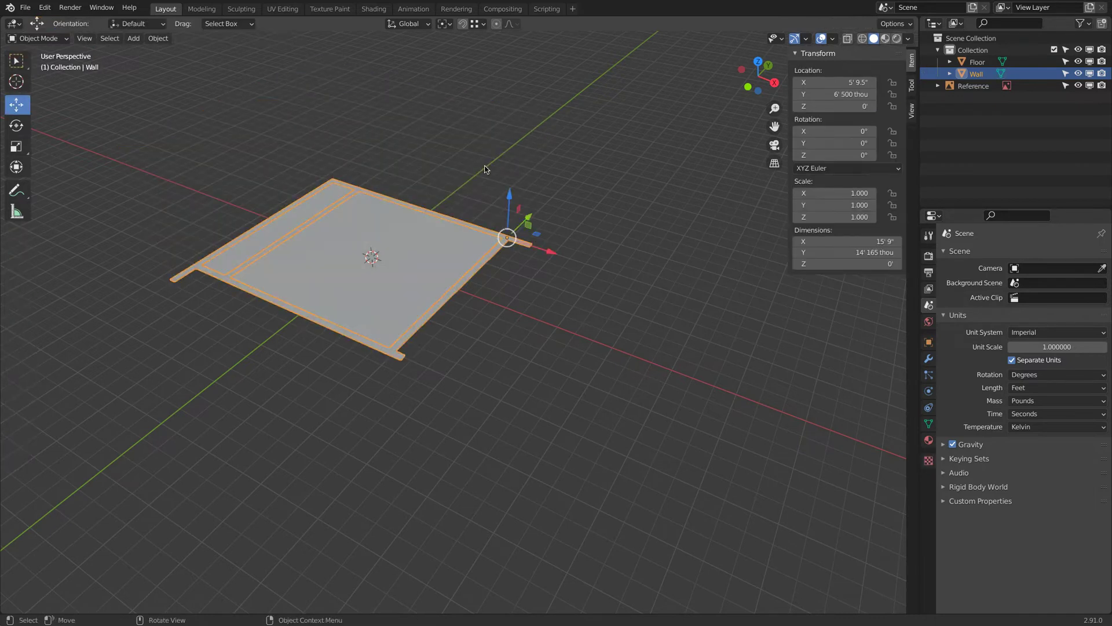
# Add a Solidify modifier to the Wall object and set its mode to Complex
pyautogui.click(929, 358)
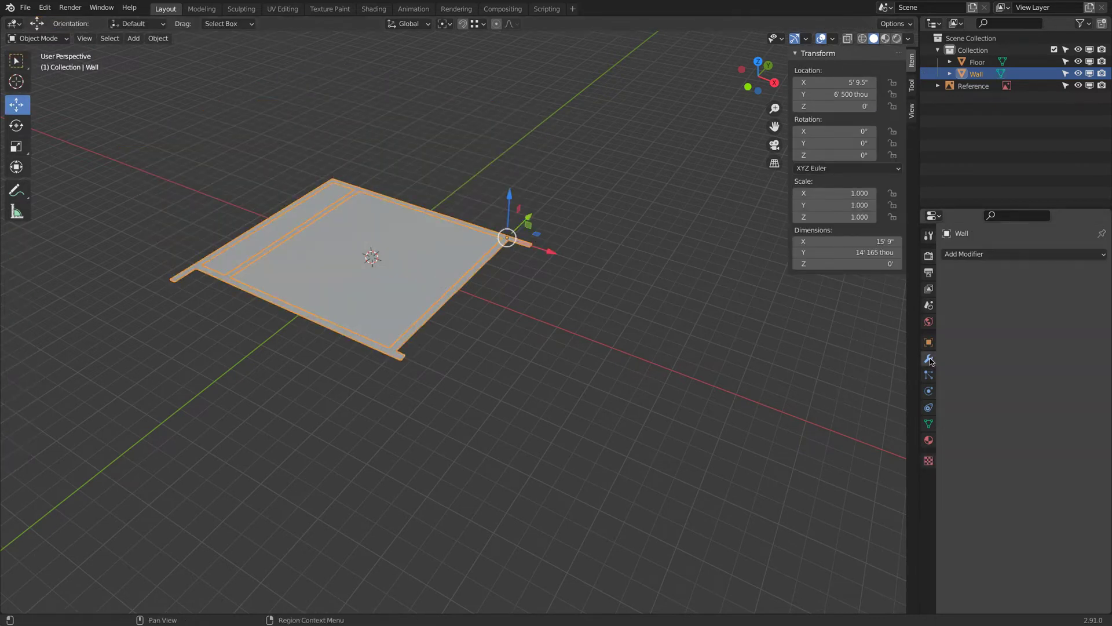
pyautogui.click(963, 256)
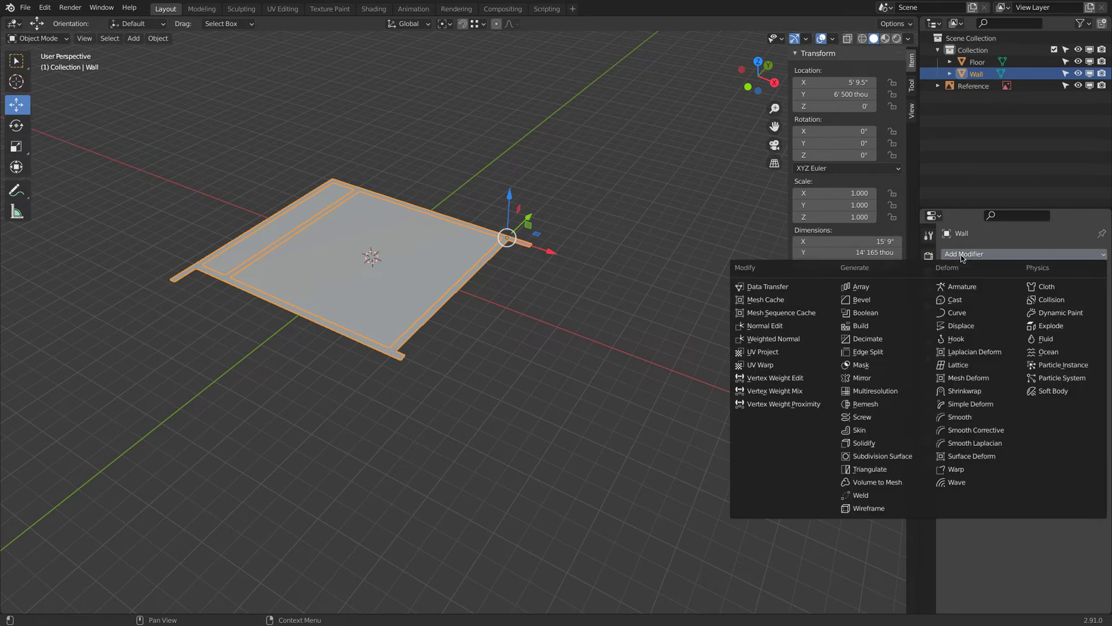
pyautogui.click(864, 442)
pyautogui.click(1038, 292)
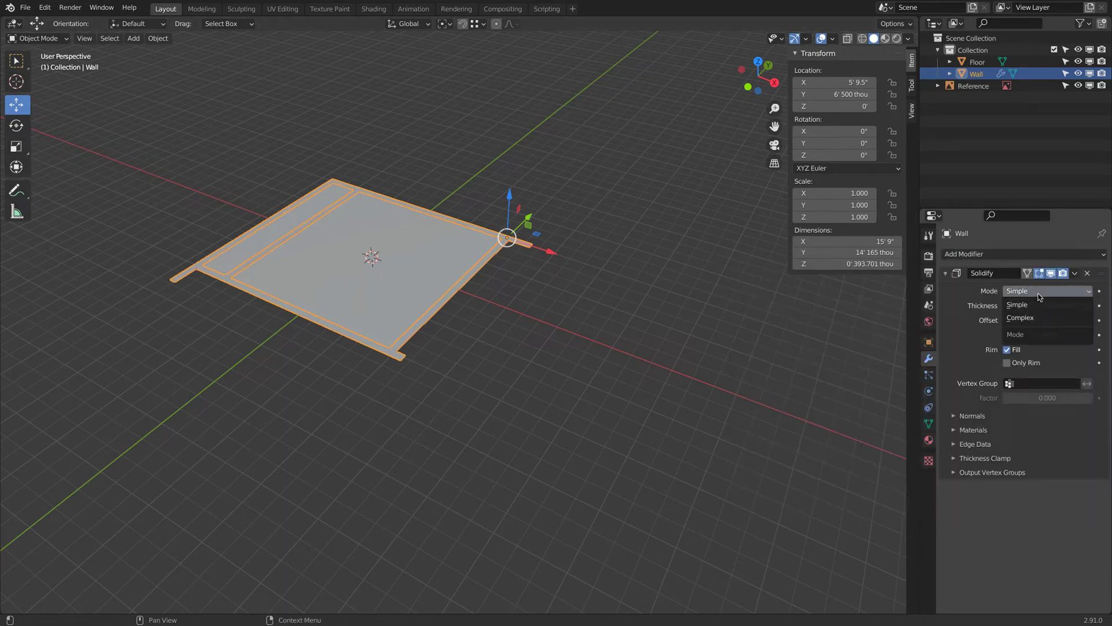
pyautogui.click(1047, 317)
# Set the Wall's Solidify thickness to 8' and its offset to 1 so the walls rise upward
pyautogui.doubleClick(1051, 336)
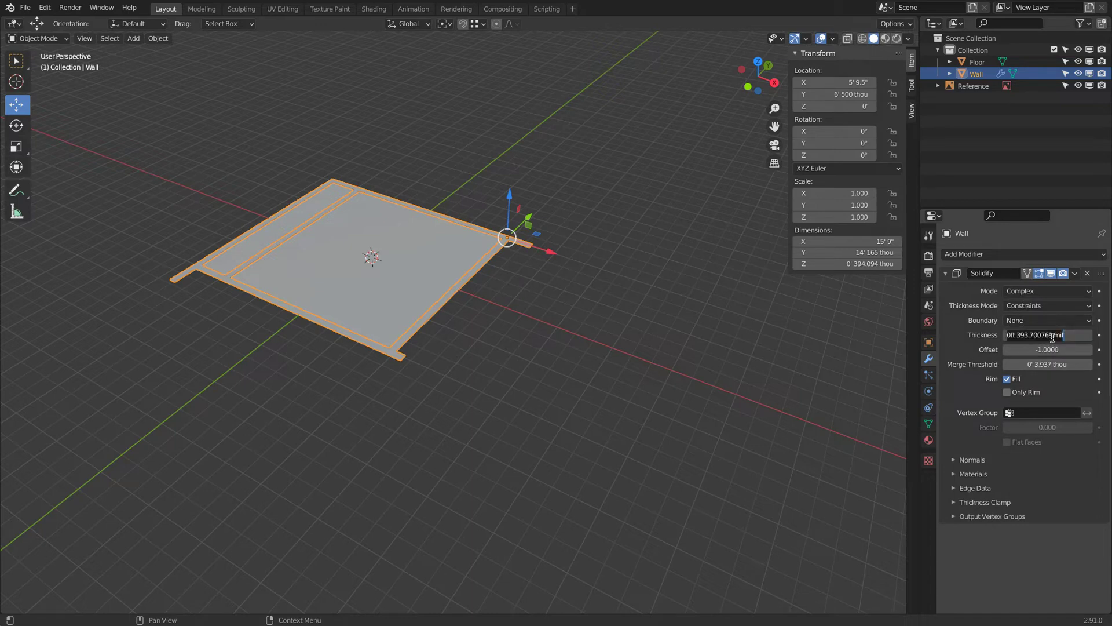
pyautogui.hotkey('ctrl', 'a')
pyautogui.write("8'")
pyautogui.press('Return')
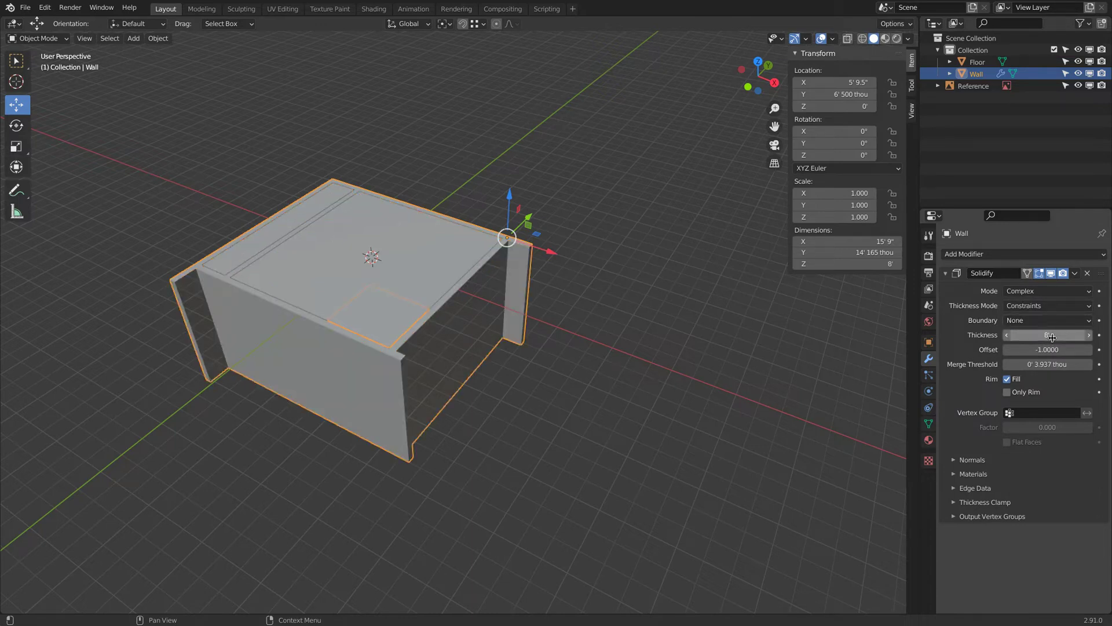
pyautogui.click(1053, 350)
pyautogui.write('1')
pyautogui.press('Return')
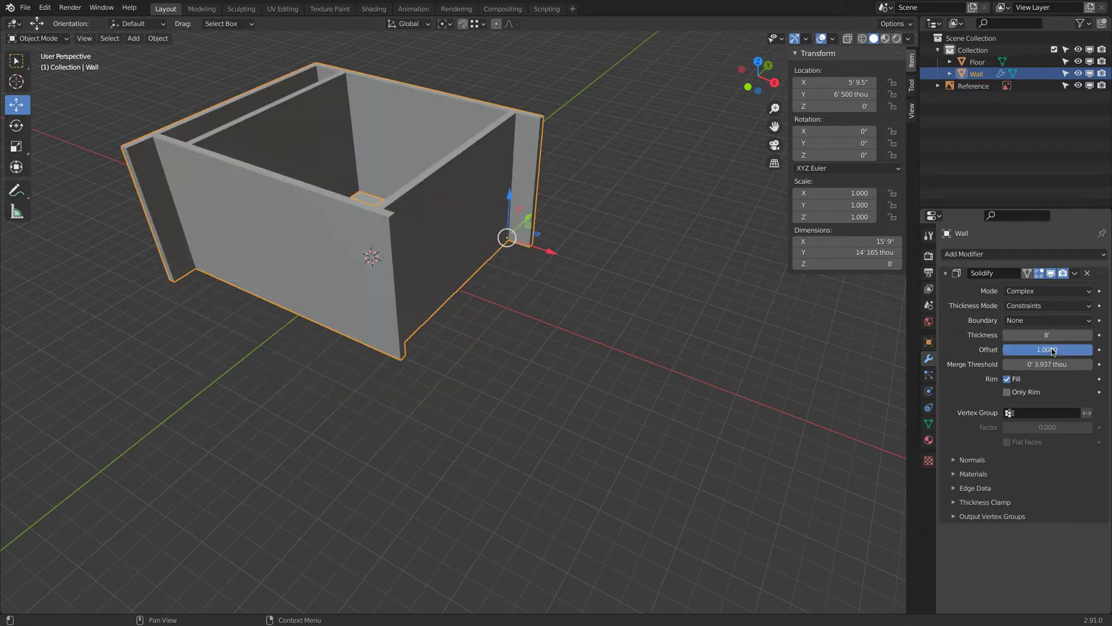
# Select the Floor object inside the walls and add a Solidify modifier to it
pyautogui.moveTo(472, 226); pyautogui.dragTo(481, 359, button='middle')
pyautogui.click(377, 349)
pyautogui.moveTo(377, 349); pyautogui.dragTo(397, 266, button='middle')
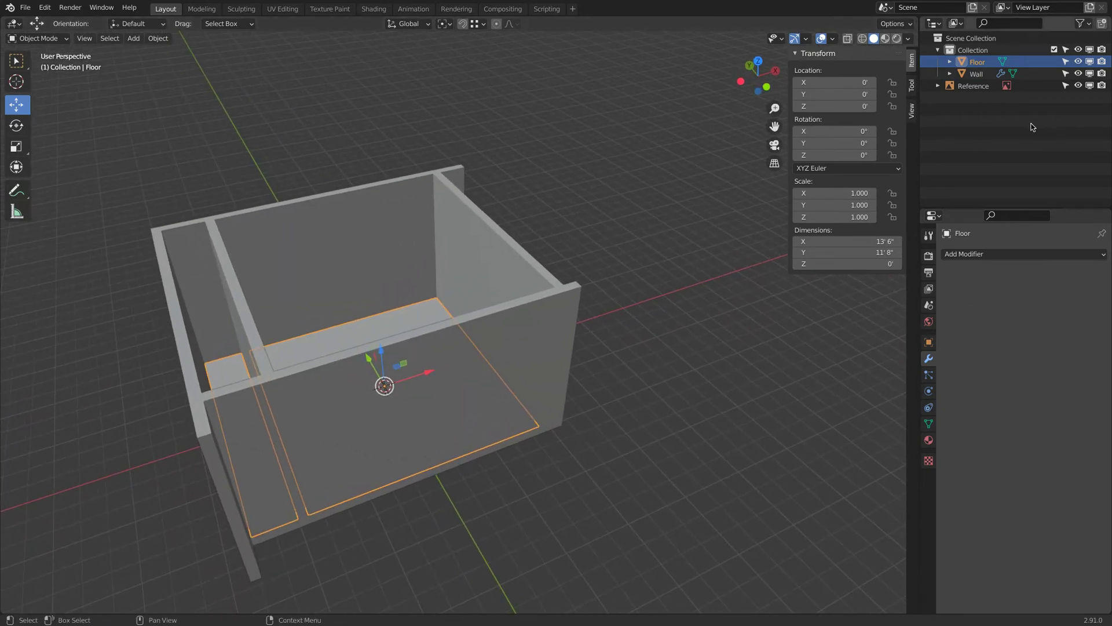
pyautogui.click(994, 256)
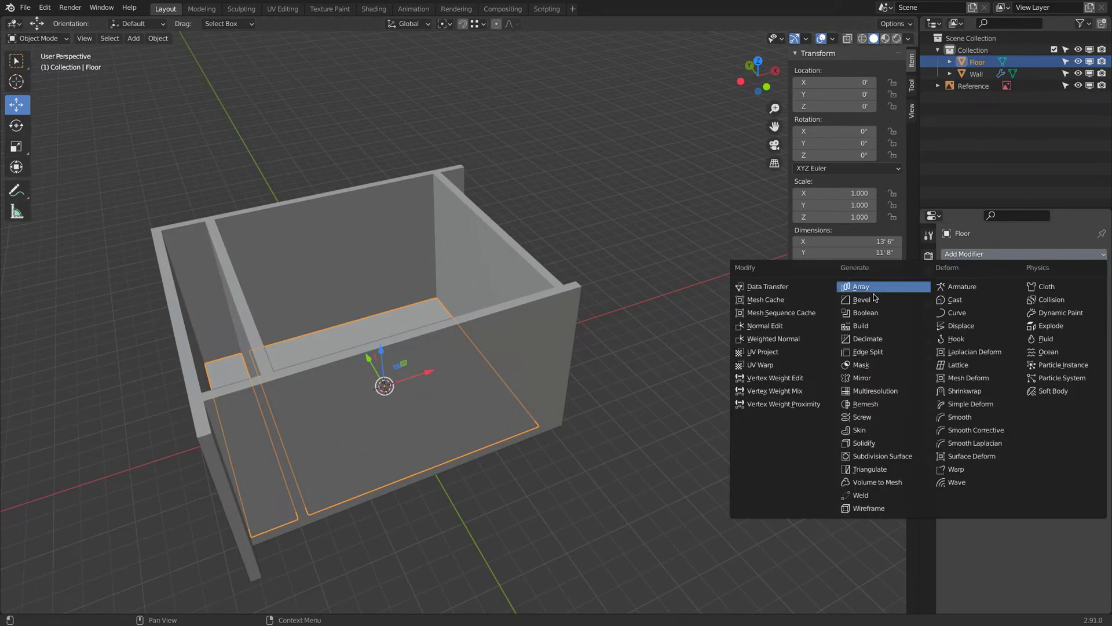
pyautogui.click(882, 444)
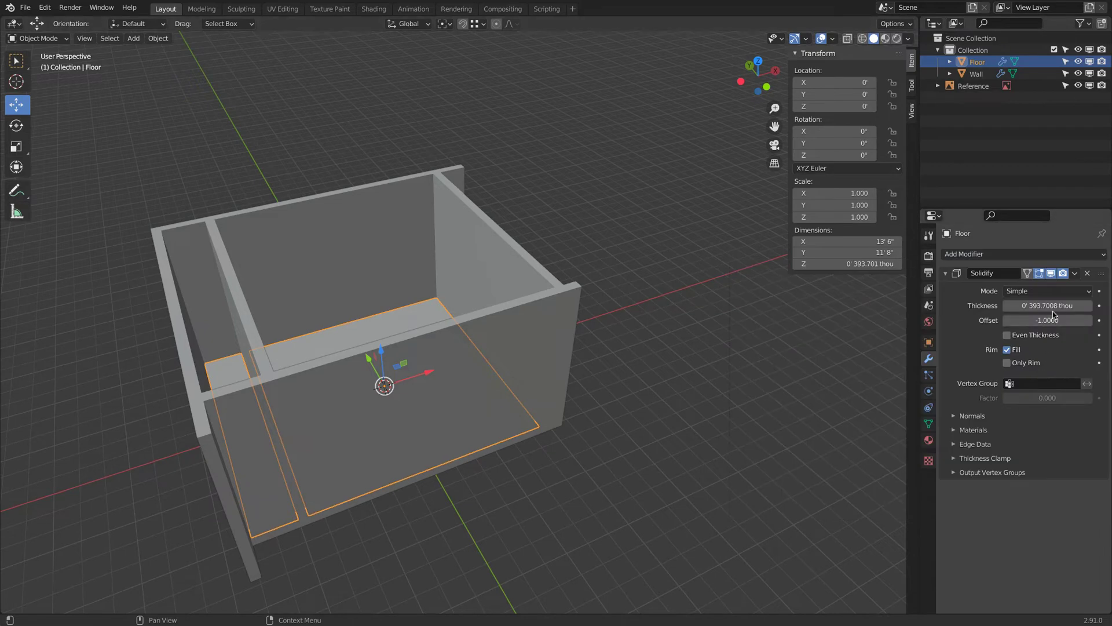
# Set the Floor's Solidify thickness to 0' 500 thou and its mode to Complex
pyautogui.click(1070, 306)
pyautogui.press('BackSpace')
pyautogui.write(".5'")
pyautogui.press('Return')
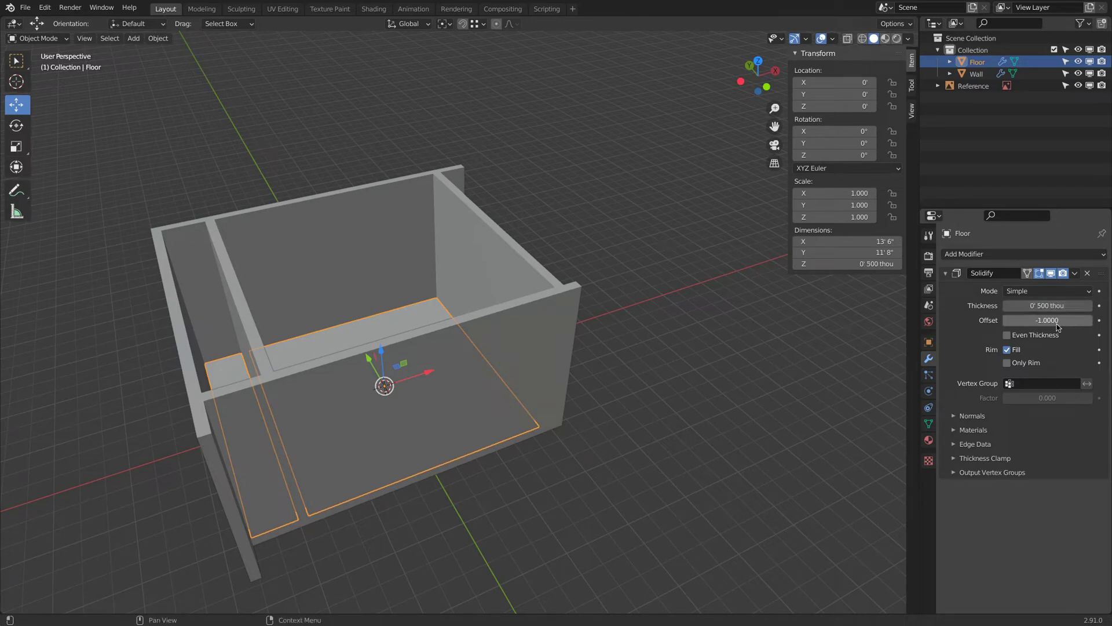
pyautogui.click(1044, 292)
pyautogui.click(1037, 316)
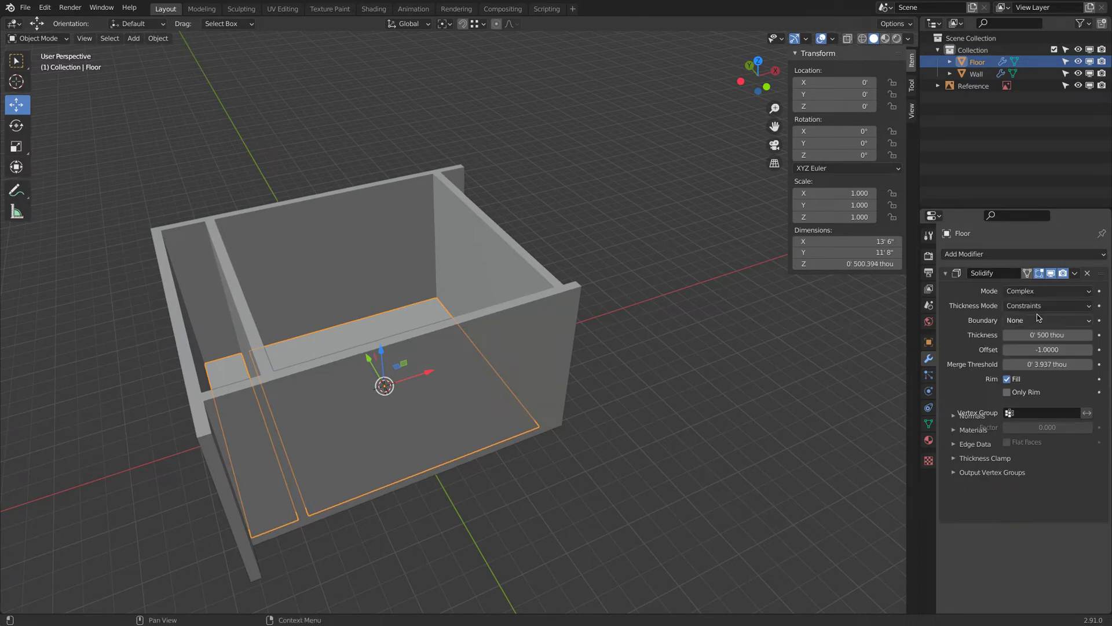
# In the front view, set the Floor's Solidify offset to 1 so its thickness goes above the ground line
pyautogui.press('KP_1')
pyautogui.press('KP_1')
pyautogui.scroll(6, 494, 377)
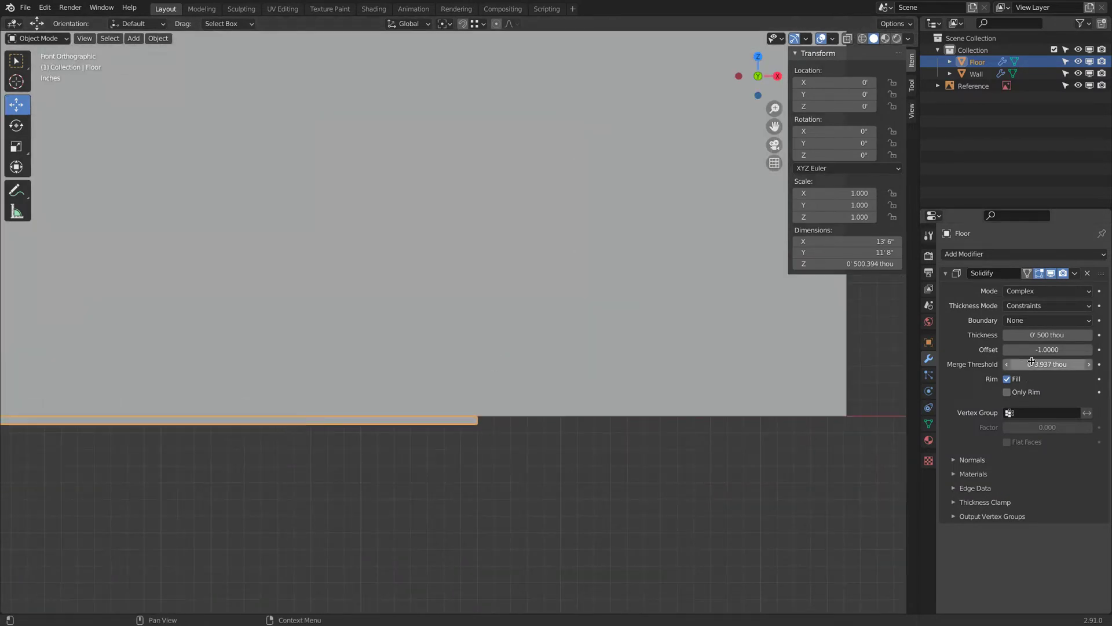
pyautogui.moveTo(1032, 352); pyautogui.dragTo(1111, 276)
pyautogui.scroll(-5, 698, 348)
pyautogui.moveTo(626, 363); pyautogui.dragTo(541, 175, button='middle')
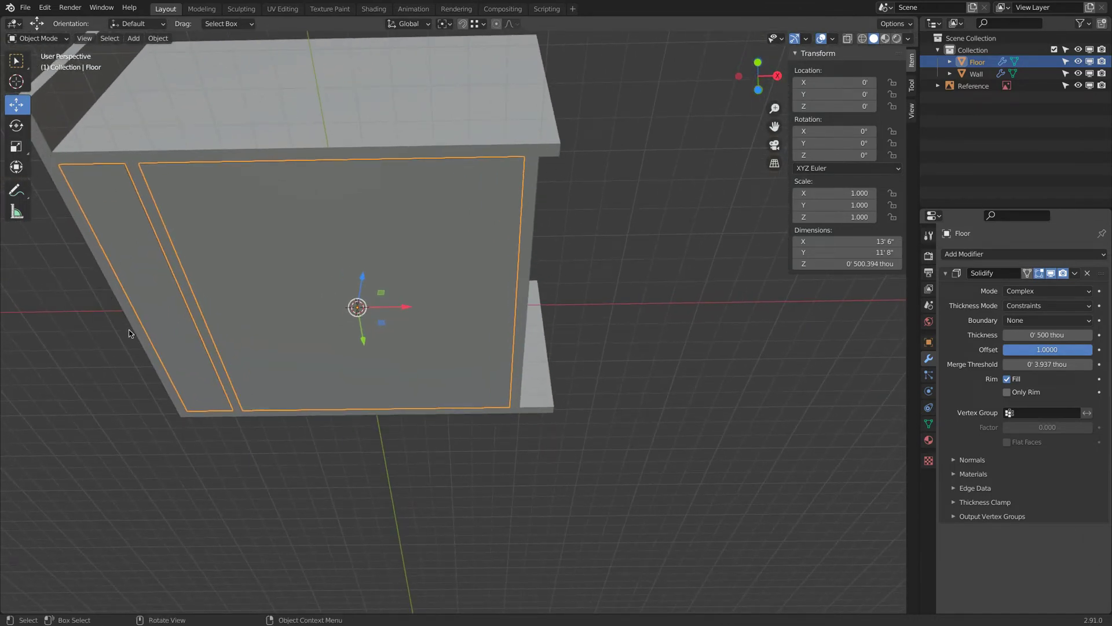
# Add a 2' plane and place it at the storage-side corner beneath the building
pyautogui.moveTo(576, 203); pyautogui.dragTo(527, 203, button='middle')
pyautogui.hotkey('shift', 'a')
pyautogui.click(557, 203)
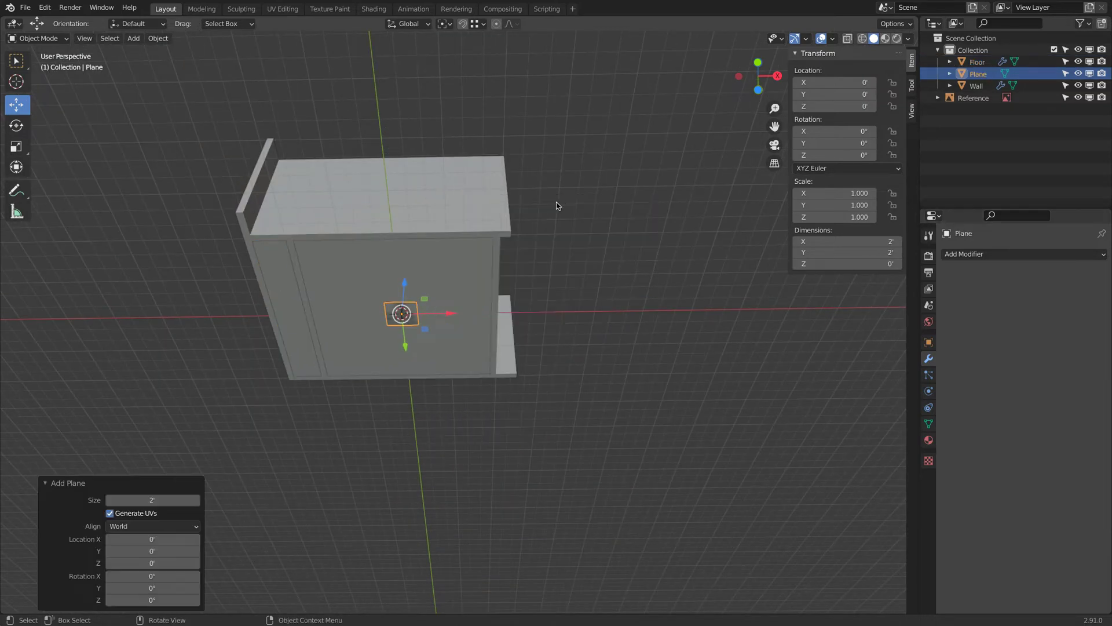
pyautogui.moveTo(451, 315); pyautogui.dragTo(293, 386)
# In Edit Mode, move the plane's inner side edge 12' 4" along X to the outer face of the far wall
pyautogui.press('Tab')
pyautogui.click(322, 368)
pyautogui.hotkey('shift', 'space')
pyautogui.press('g')
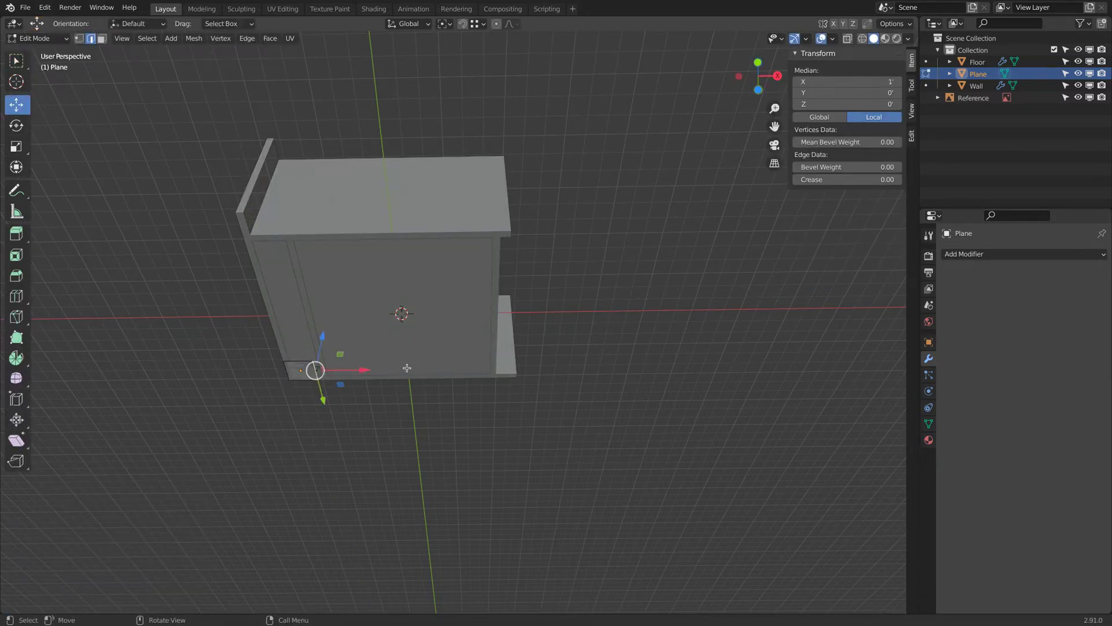
pyautogui.moveTo(365, 369); pyautogui.dragTo(546, 368)
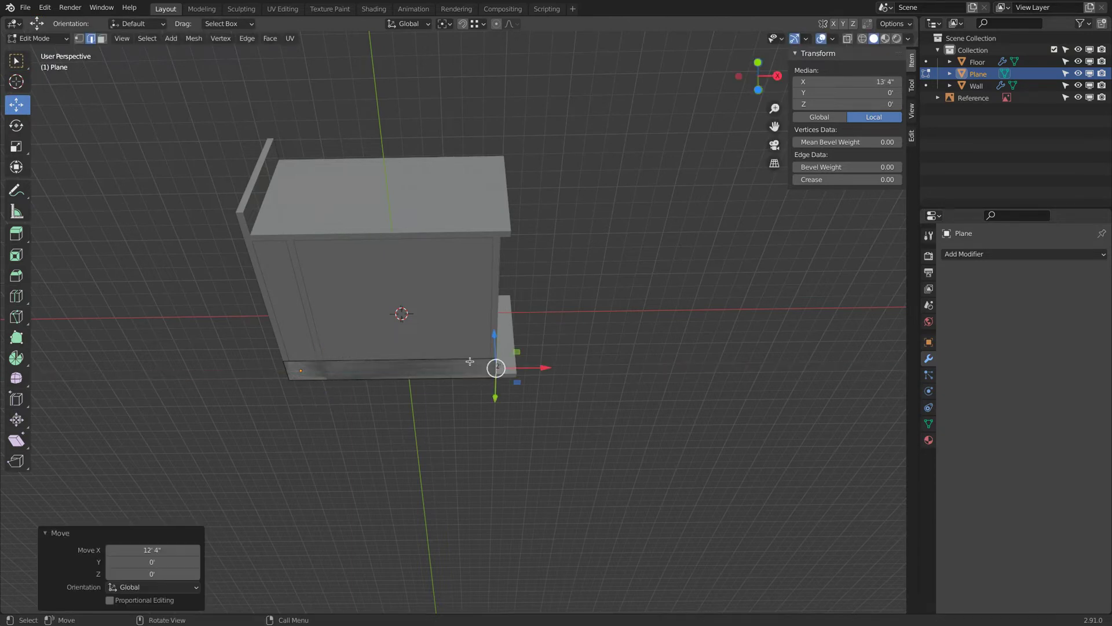
# Move the plane's long edge -10' 6" along Y, snapped to the building's outer wall edge
pyautogui.press('g')
pyautogui.press('y')
pyautogui.press('ctrl')
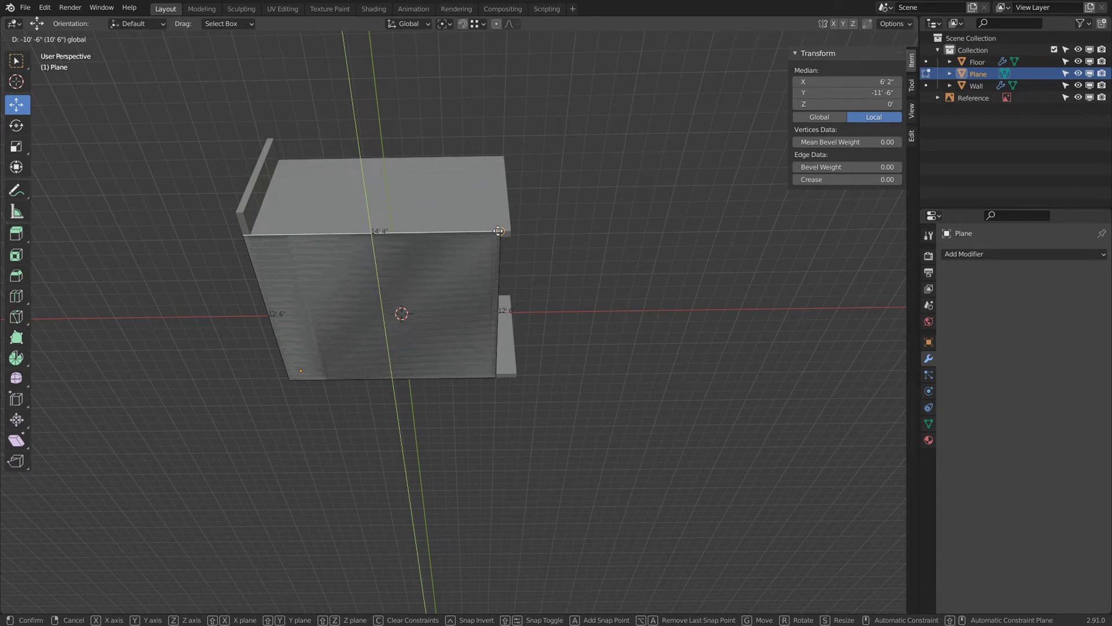
pyautogui.click(499, 231)
# Subdivide the plane's long edge beneath the outer wall with one cut
pyautogui.scroll(1, 329, 242)
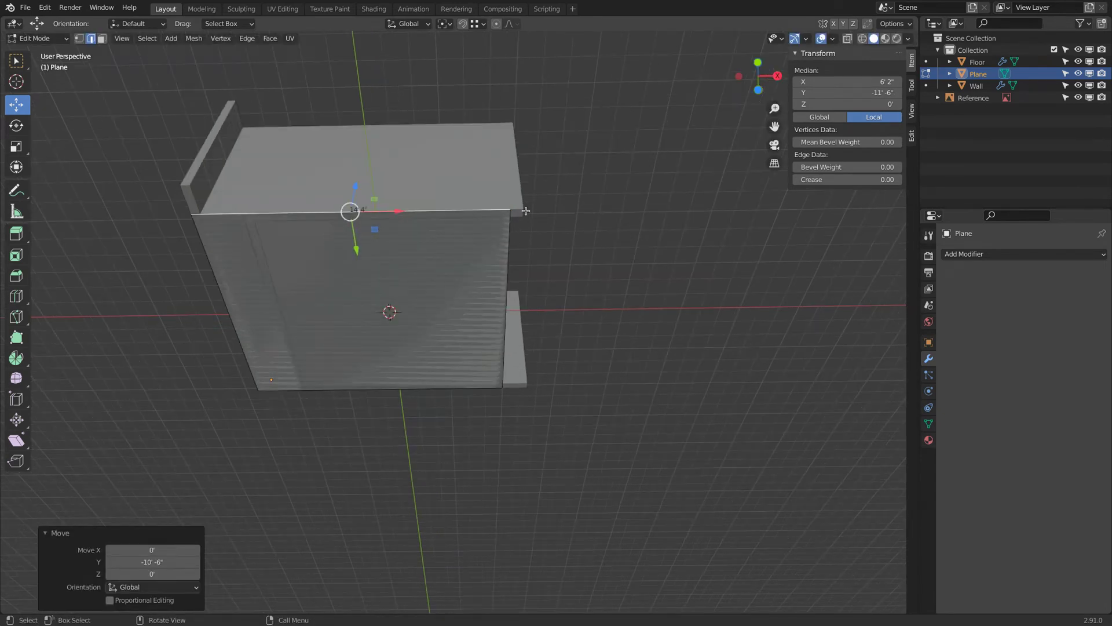
pyautogui.scroll(1, 544, 226)
pyautogui.keyDown('shift'); pyautogui.moveTo(371, 205); pyautogui.dragTo(478, 222, button='middle'); pyautogui.keyUp('shift')
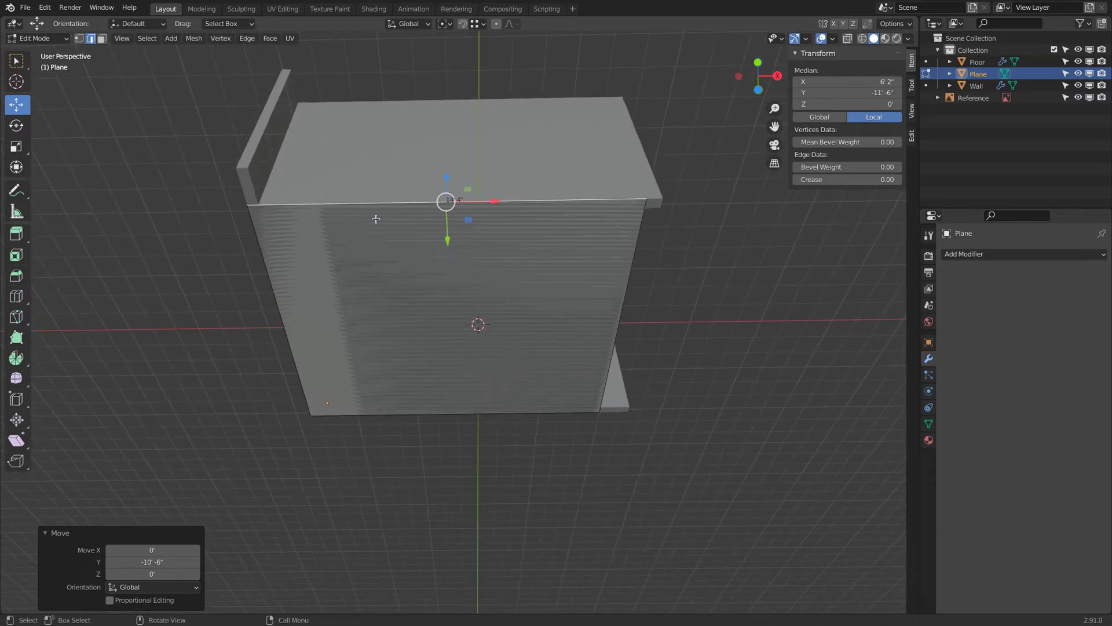
pyautogui.rightClick(388, 91)
pyautogui.click(385, 127)
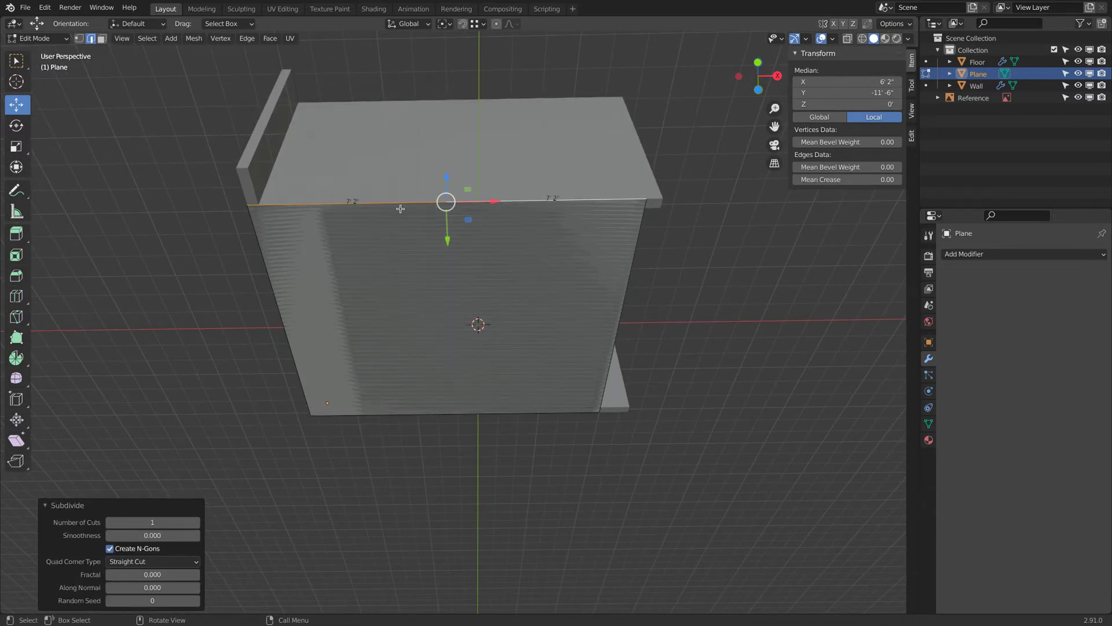
# Extrude the storage-side half of the edge about 1' 6" outward along Y and move its side edge -6' 9" along X to match the wall stub
pyautogui.click(362, 206)
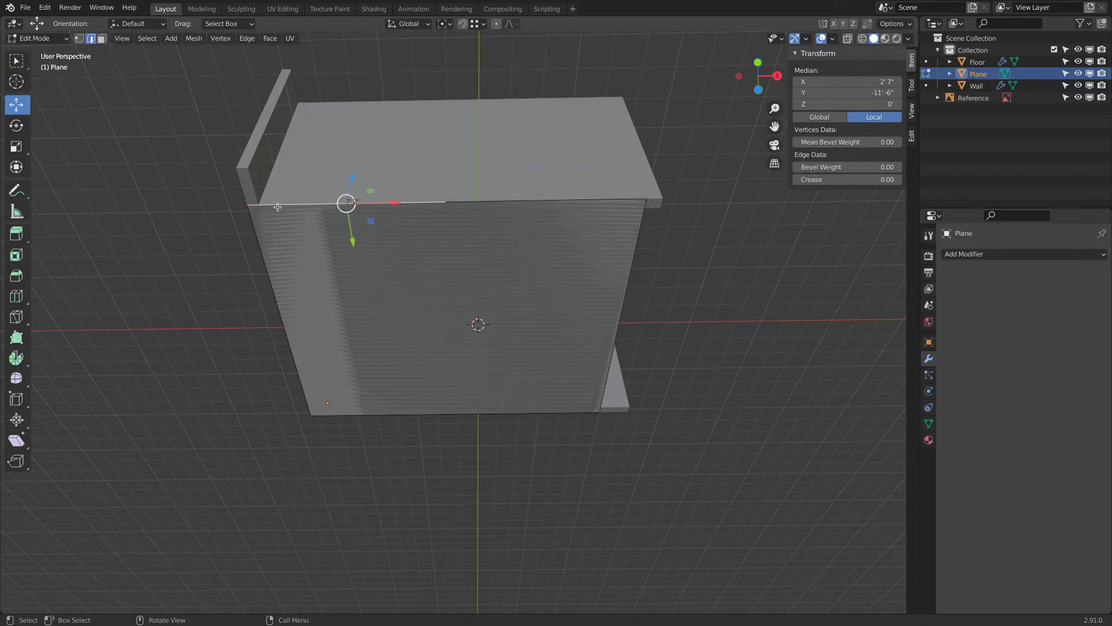
pyautogui.press('e')
pyautogui.press('y')
pyautogui.click(441, 185)
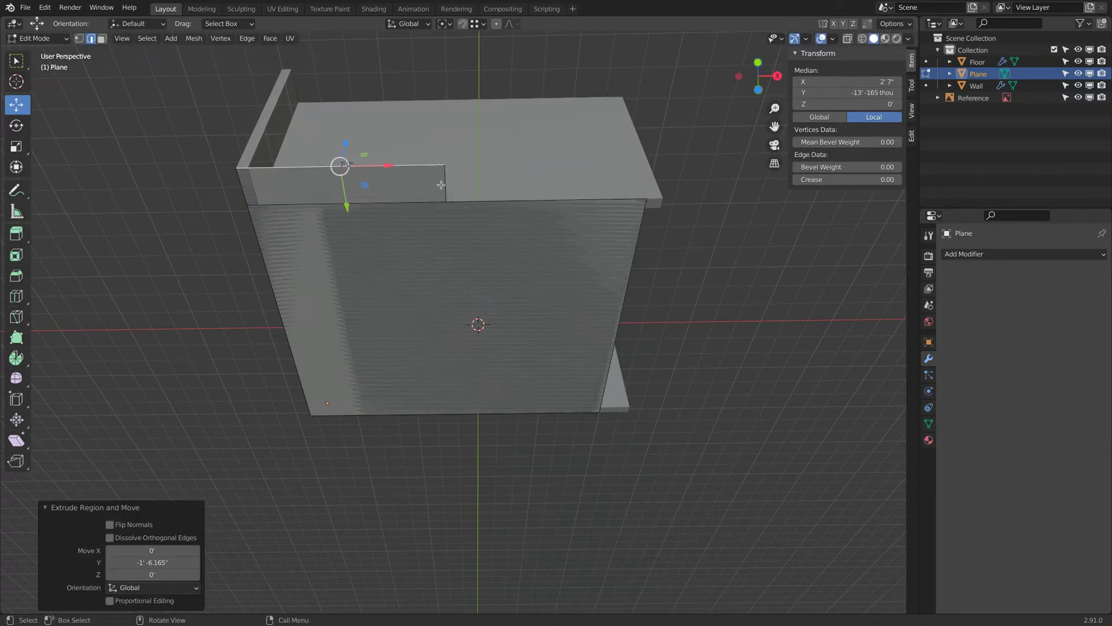
pyautogui.click(447, 179)
pyautogui.moveTo(491, 182); pyautogui.dragTo(253, 181)
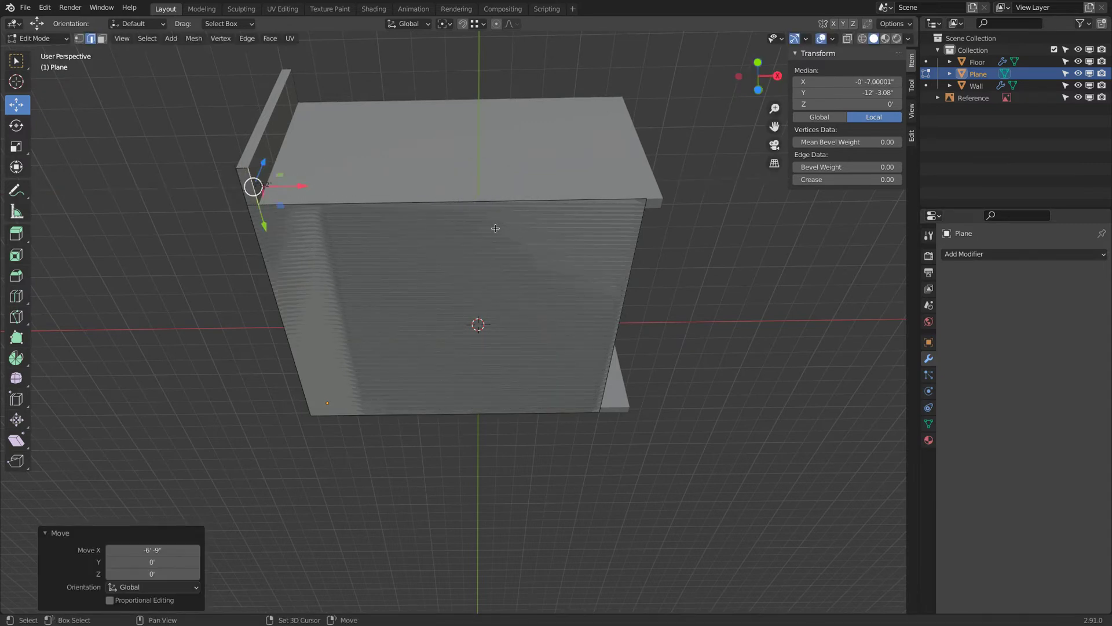
# Subdivide the plane's side edge nearest the two projecting wall ends with two cuts
pyautogui.moveTo(253, 181); pyautogui.dragTo(477, 206, button='middle')
pyautogui.click(478, 206)
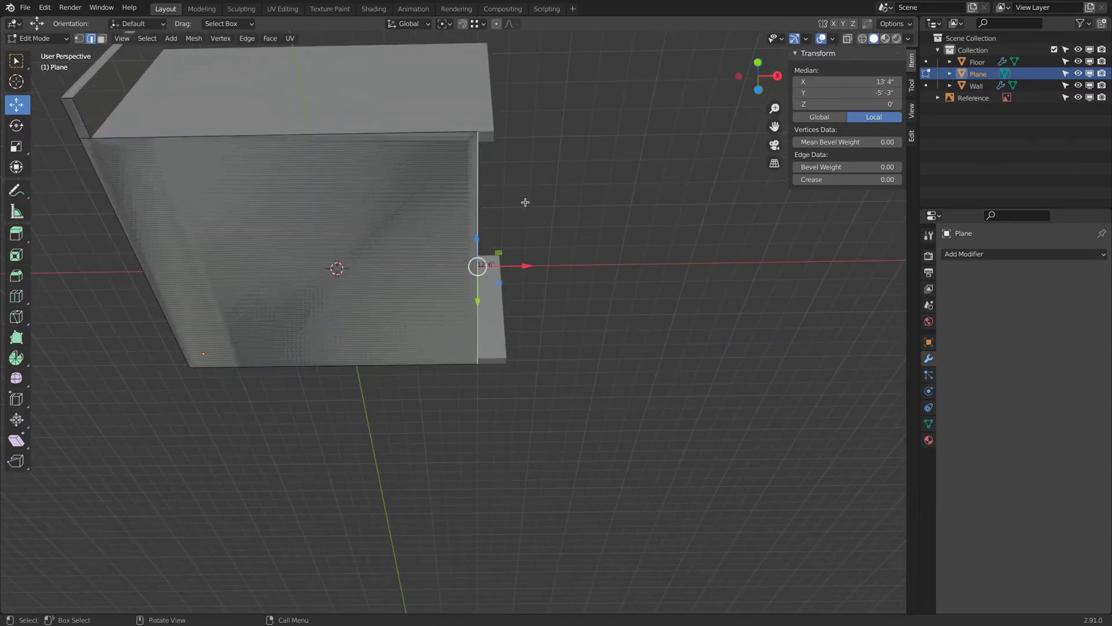
pyautogui.rightClick(496, 185)
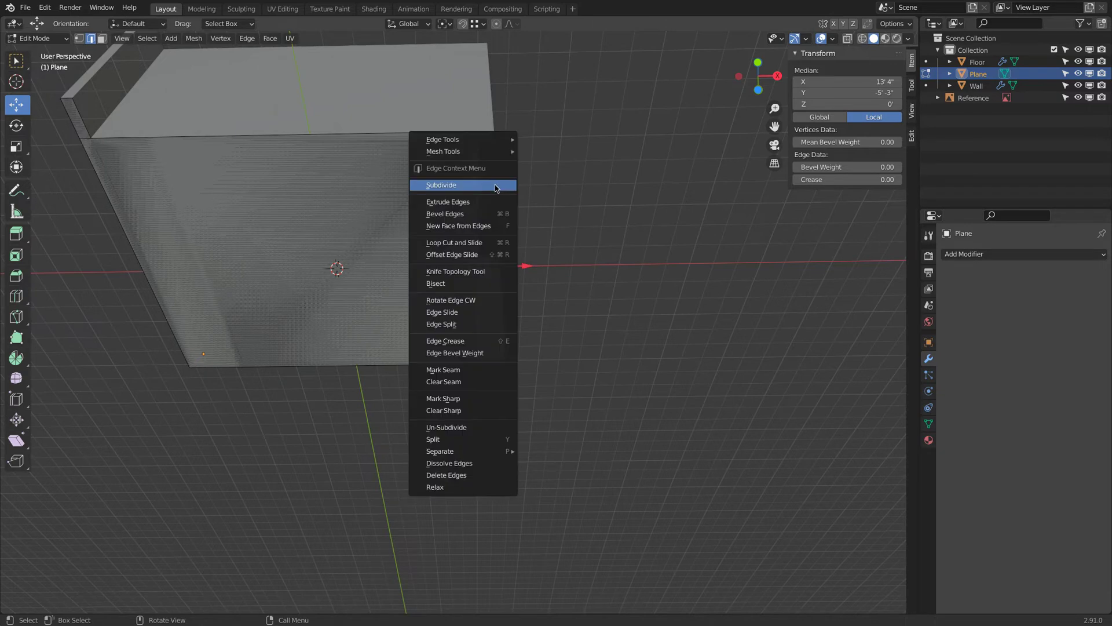
pyautogui.click(496, 184)
pyautogui.click(197, 523)
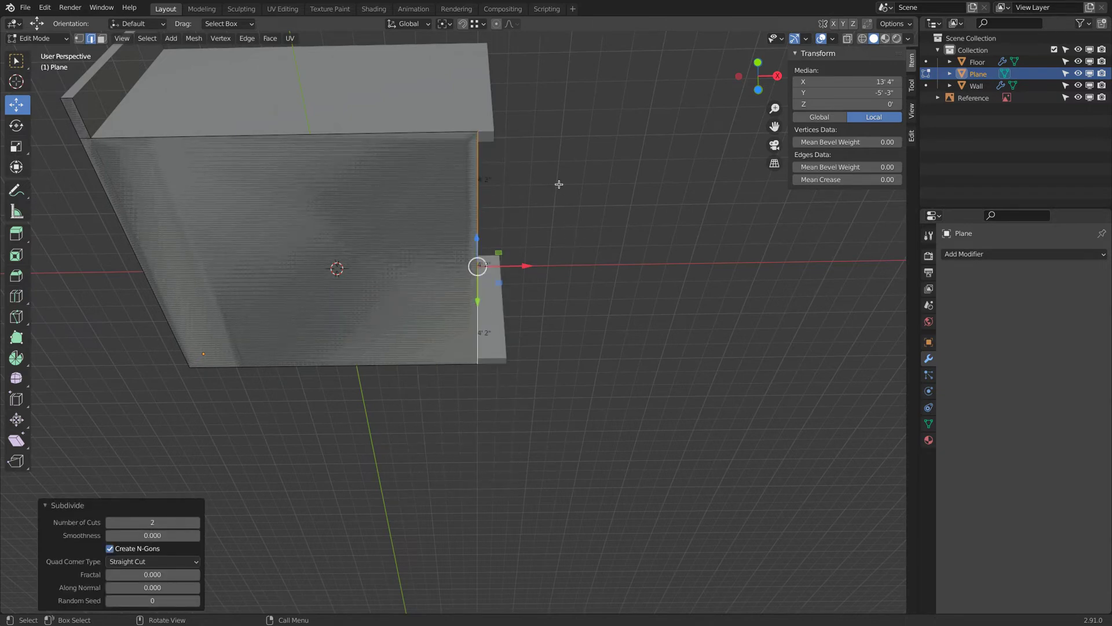
# Extrude the edge segment at the shorter wall stub outward along X and narrow the new face to the stub's thickness
pyautogui.click(483, 160)
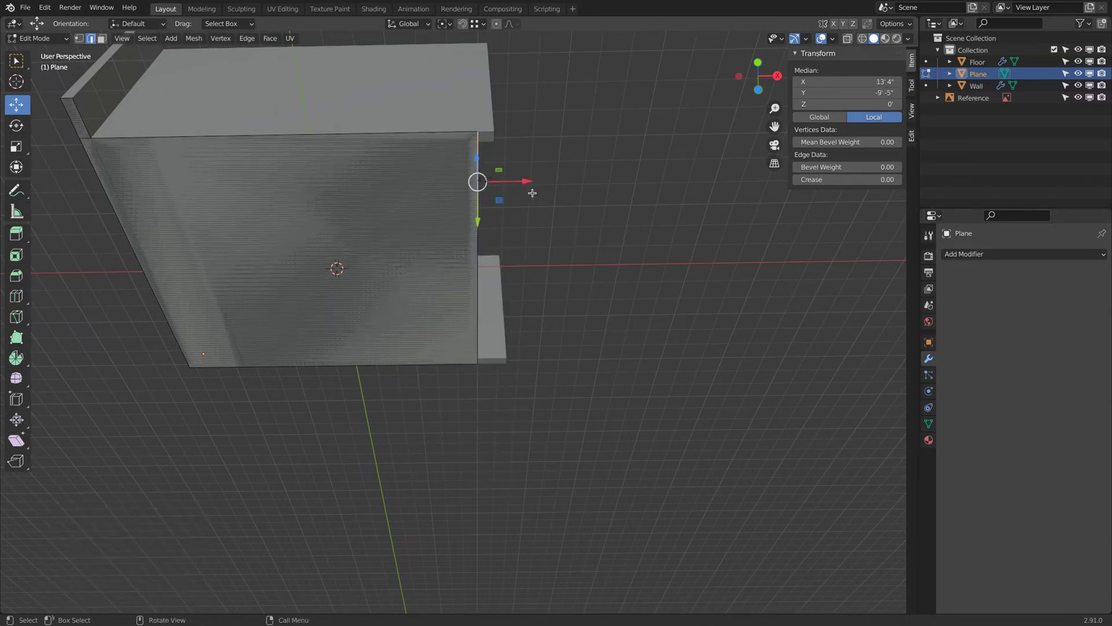
pyautogui.moveTo(521, 181); pyautogui.dragTo(496, 141)
pyautogui.click(486, 226)
pyautogui.moveTo(490, 259); pyautogui.dragTo(485, 141)
# Extrude the segment at the opposite wall stub outward along X and move its inner edge 3' 9" along Y to match the stub
pyautogui.click(479, 337)
pyautogui.moveTo(526, 333); pyautogui.dragTo(506, 362)
pyautogui.click(494, 302)
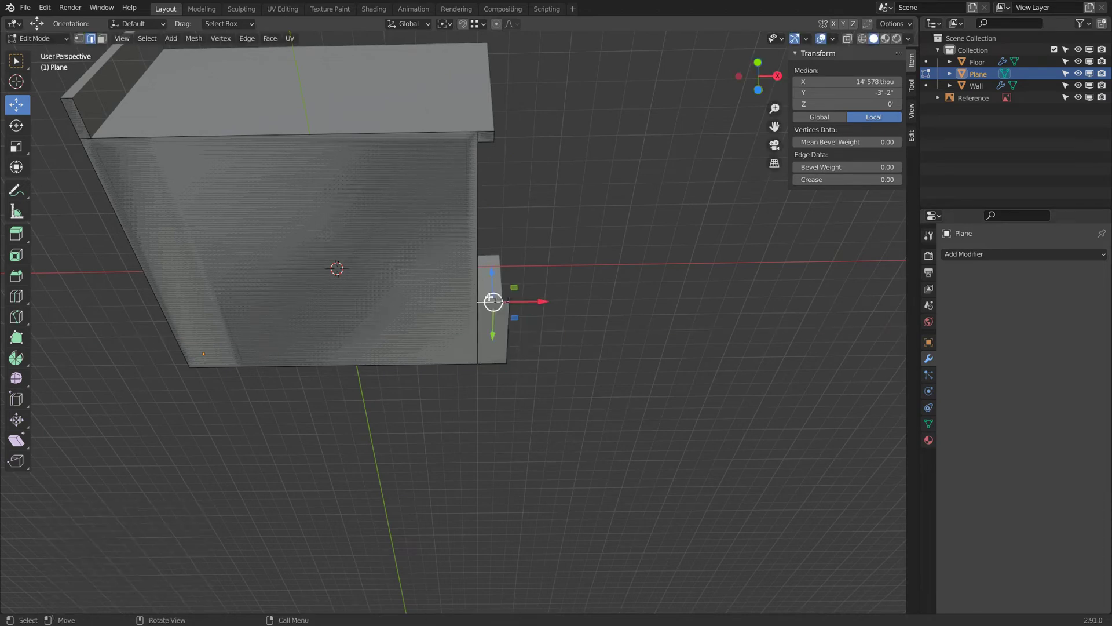
pyautogui.keyDown('ctrl'); pyautogui.moveTo(494, 302); pyautogui.dragTo(496, 357); pyautogui.keyUp('ctrl')
# Add a Solidify modifier to the base plane with a thickness of 3/4" and the mode set to Complex
pyautogui.moveTo(587, 302); pyautogui.dragTo(688, 248, button='middle')
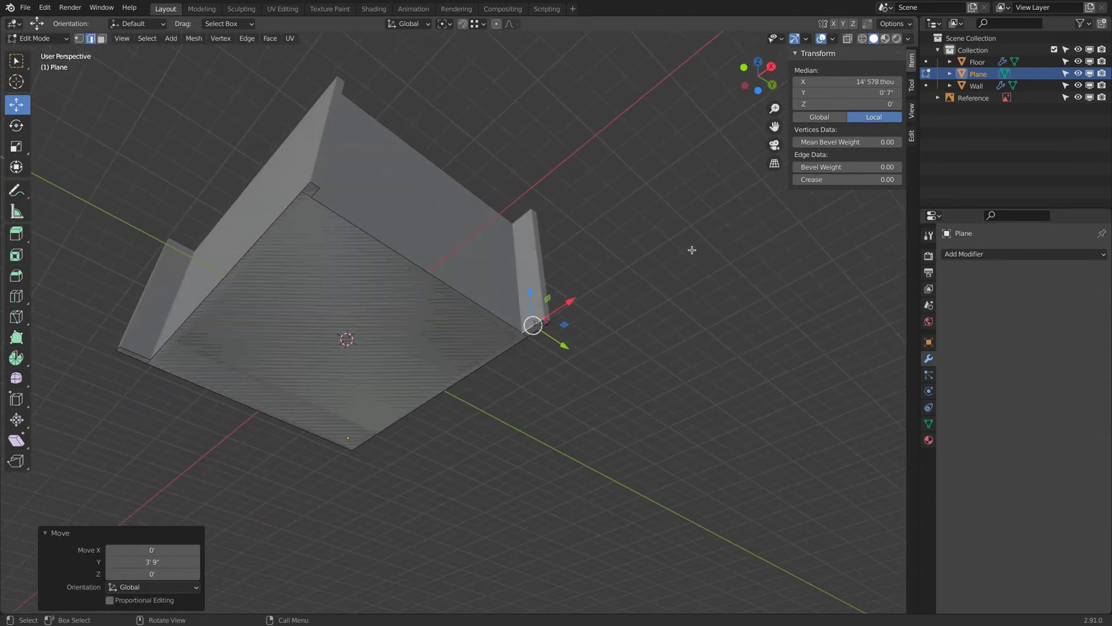
pyautogui.click(959, 254)
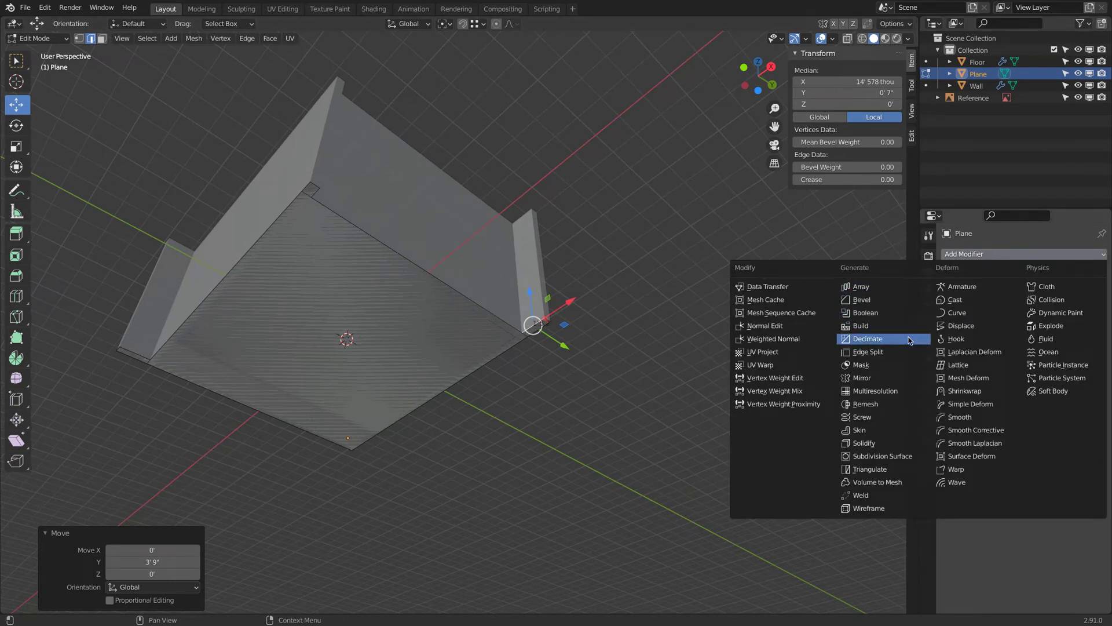
pyautogui.click(894, 443)
pyautogui.click(1046, 305)
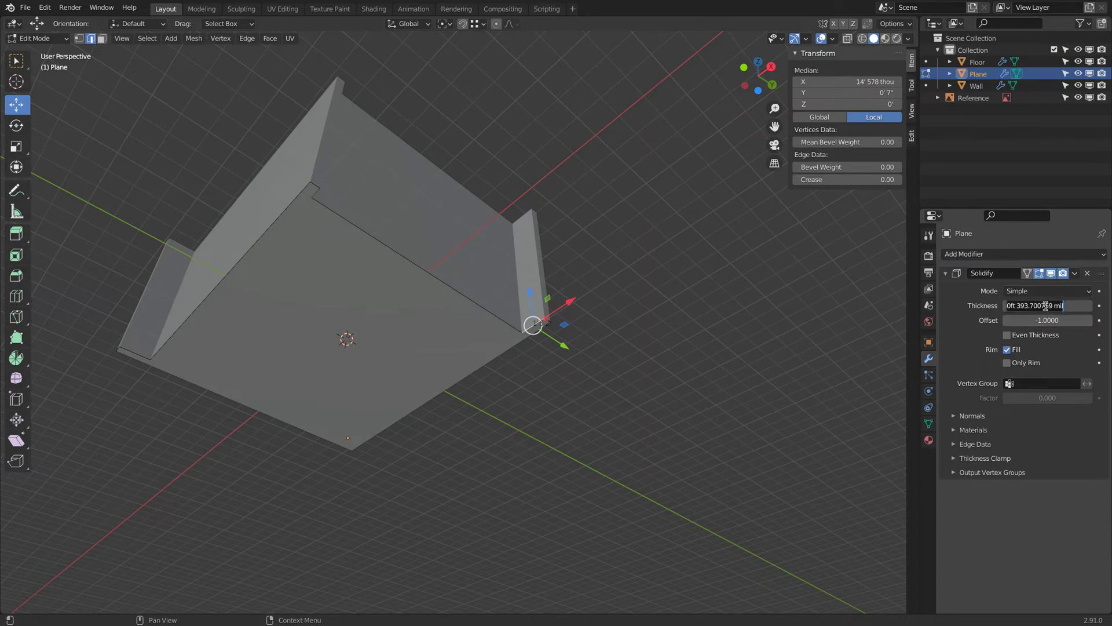
pyautogui.write('3/4"')
pyautogui.press('Return')
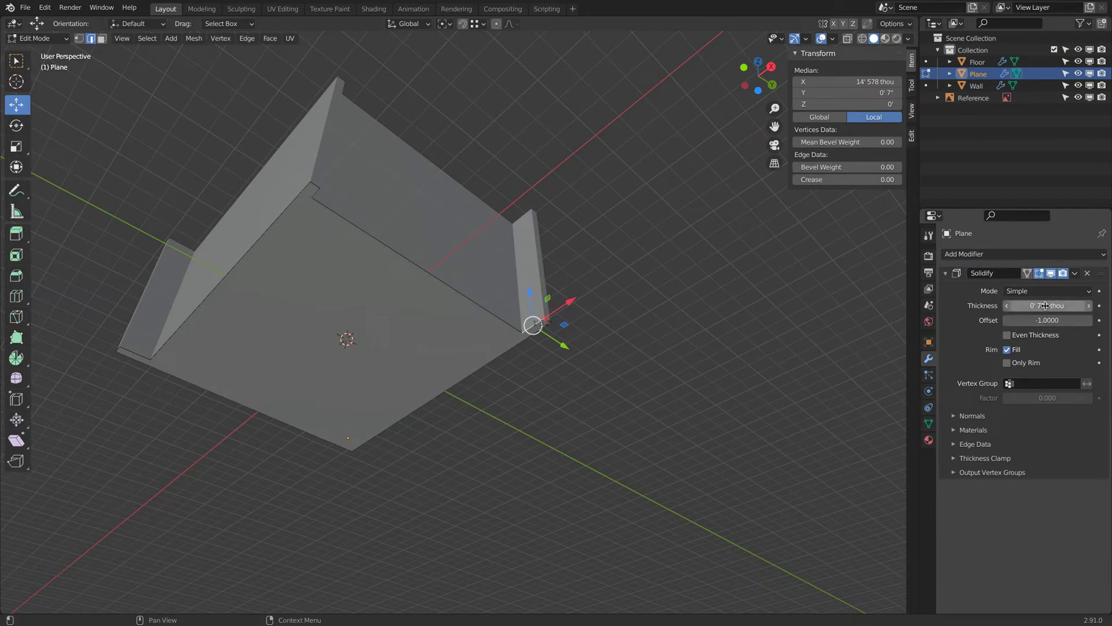
pyautogui.click(1031, 289)
pyautogui.click(1021, 318)
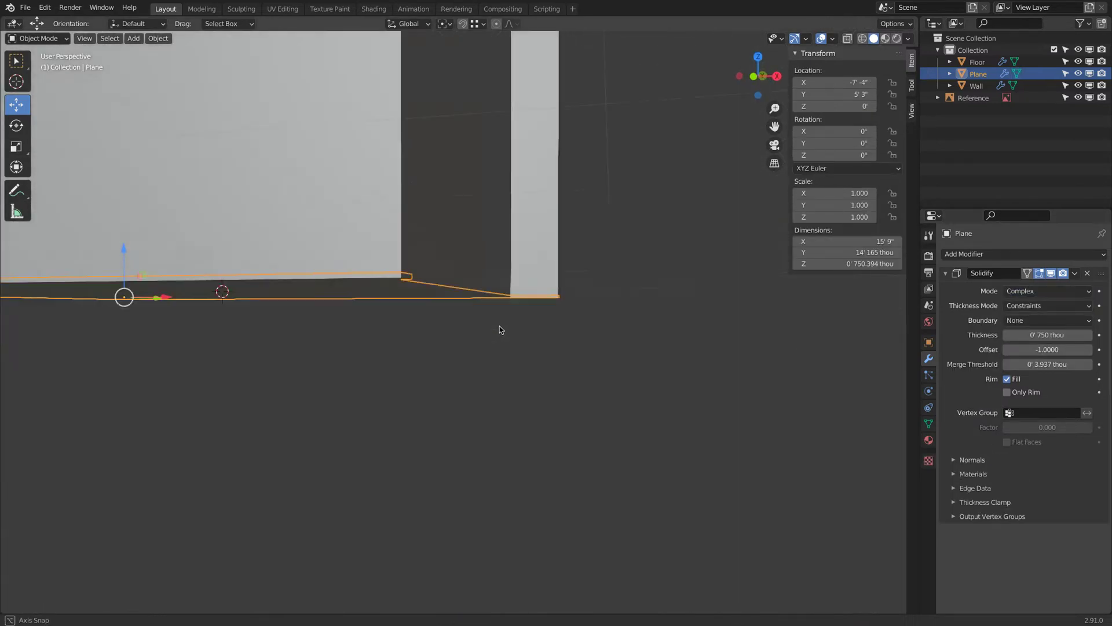
# Check the thickened base plane from below against the walls and compare its Solidify offset with the floor's
pyautogui.moveTo(502, 330); pyautogui.dragTo(499, 330, button='middle')
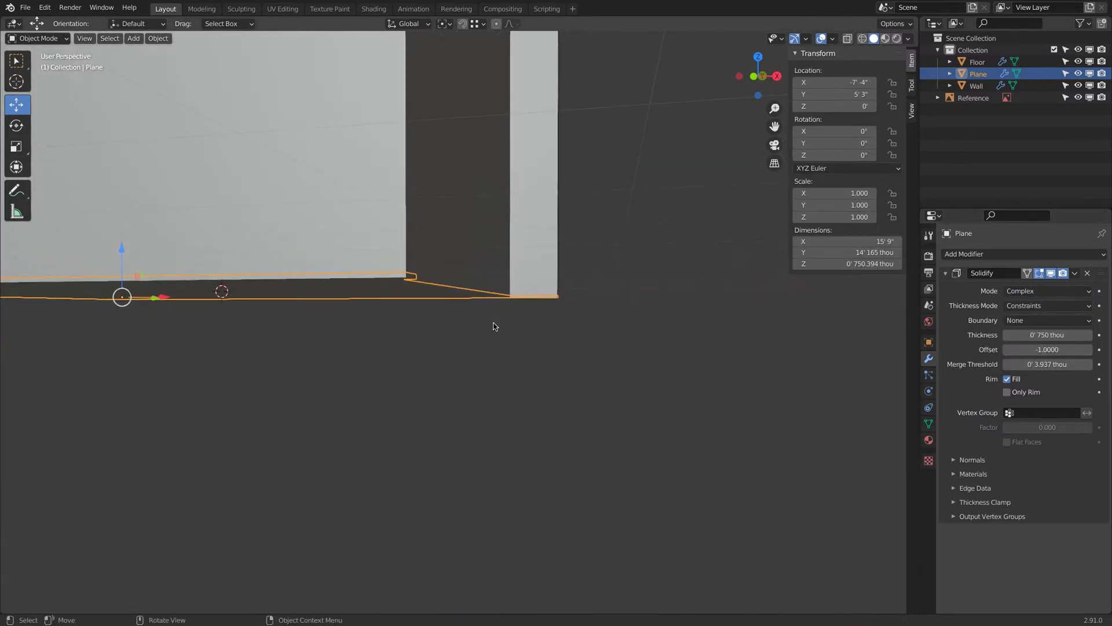
pyautogui.click(1050, 349)
pyautogui.press('Return')
pyautogui.moveTo(730, 325); pyautogui.dragTo(355, 231, button='middle')
pyautogui.click(555, 373)
pyautogui.click(361, 242)
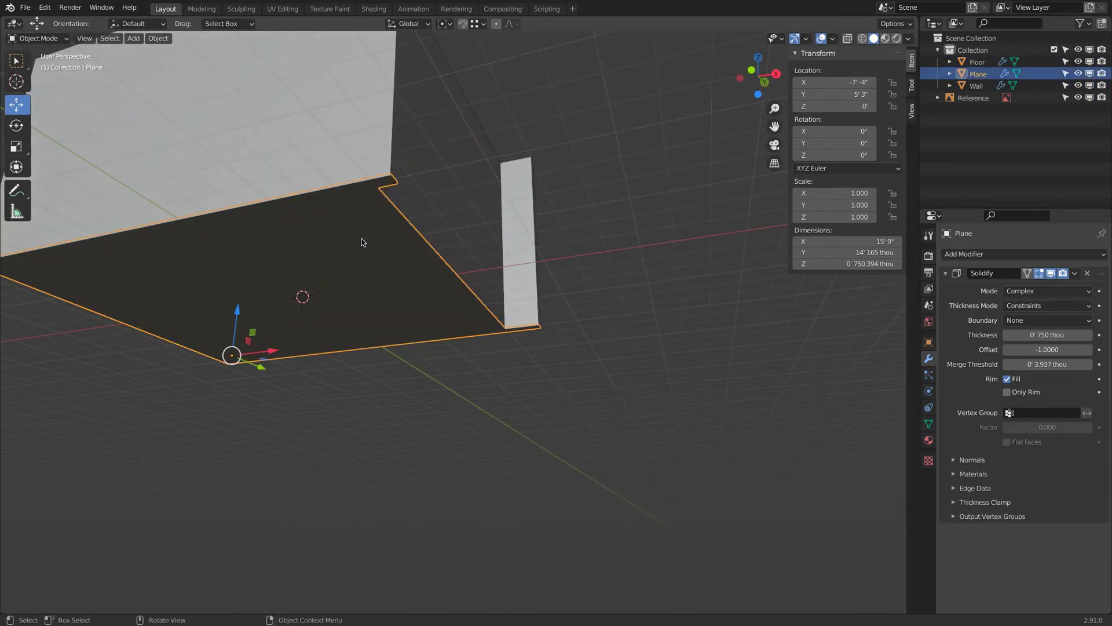
pyautogui.moveTo(362, 242); pyautogui.dragTo(322, 310, button='middle')
pyautogui.click(264, 297)
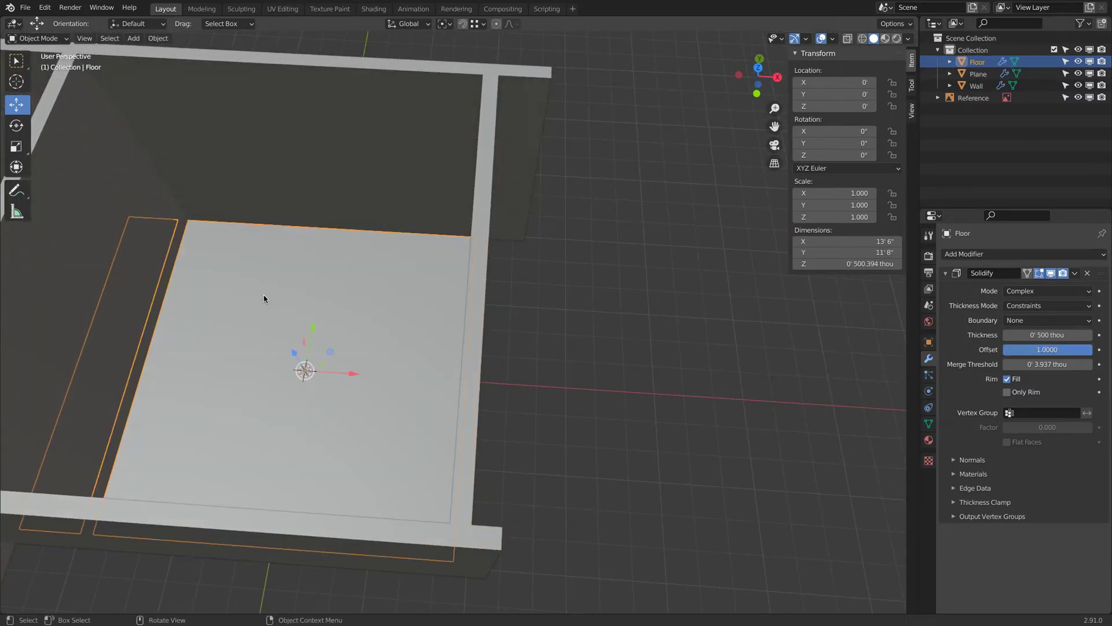
pyautogui.keyDown('shift'); pyautogui.moveTo(236, 298); pyautogui.dragTo(472, 303, button='middle'); pyautogui.keyUp('shift')
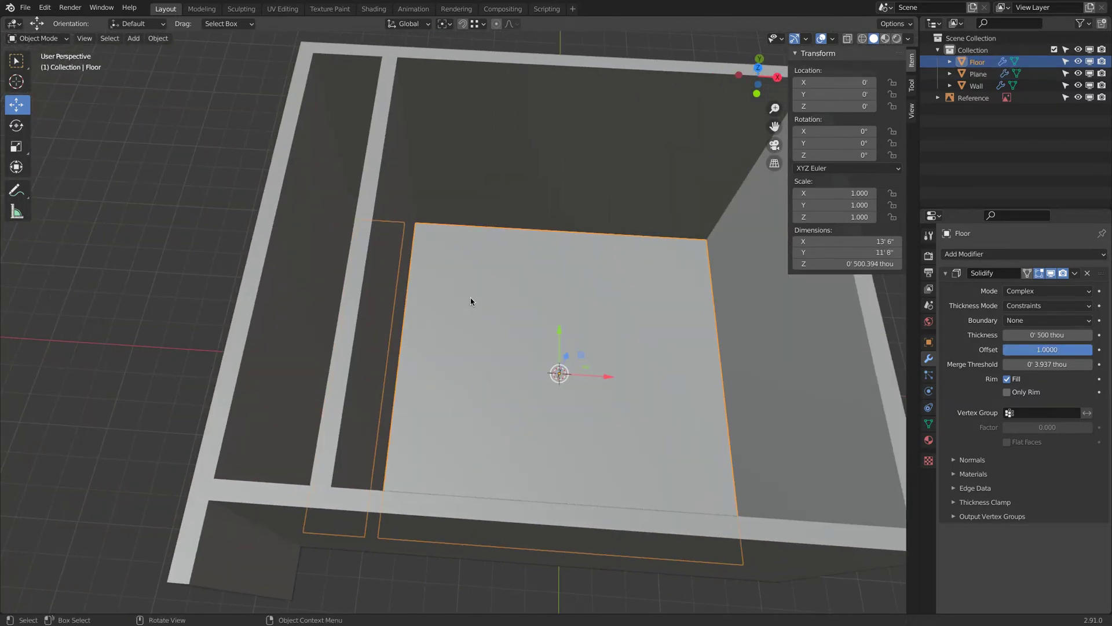
pyautogui.moveTo(544, 349); pyautogui.dragTo(413, 343, button='middle')
pyautogui.moveTo(562, 324); pyautogui.dragTo(556, 224, button='middle')
# Rename the base plane object as Floor Sub and the collection containing it as Space
pyautogui.click(557, 226)
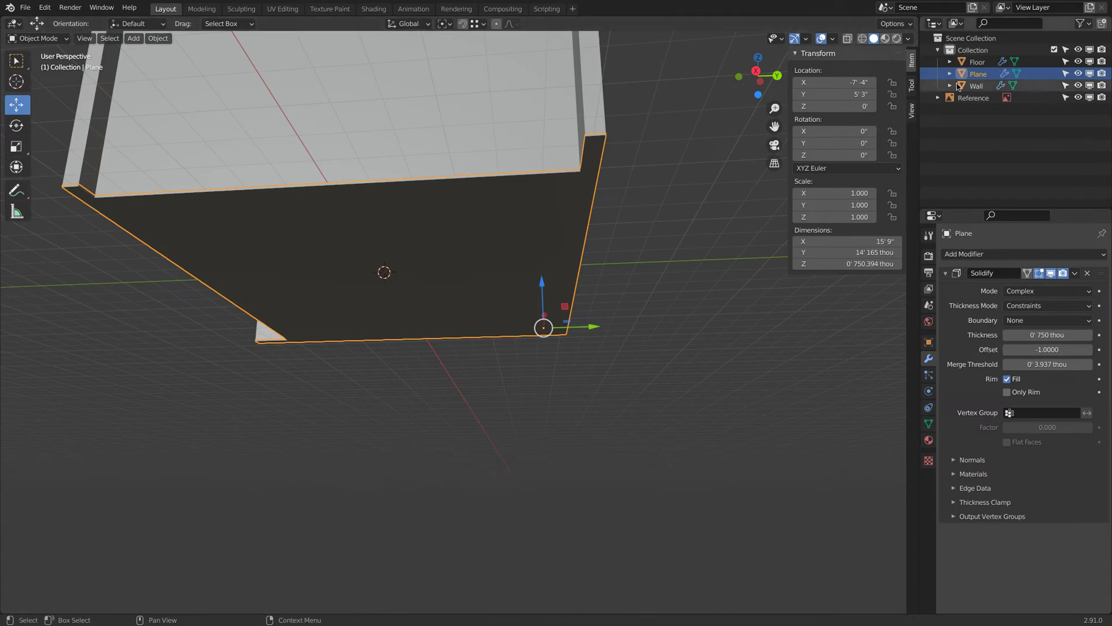
pyautogui.doubleClick(979, 73)
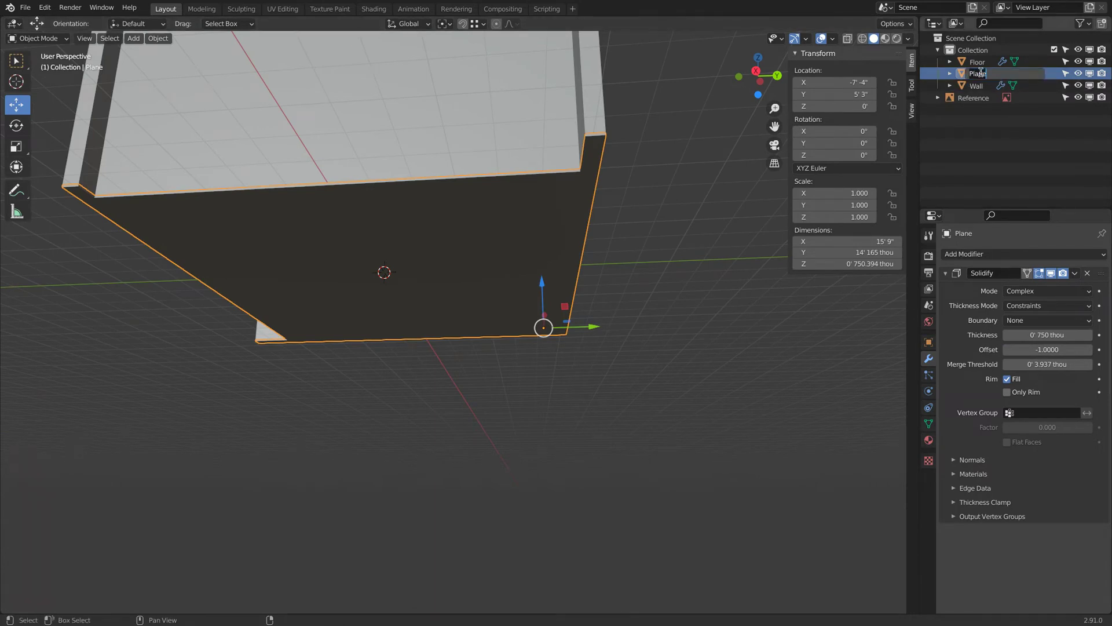
pyautogui.write('Floor Sub')
pyautogui.press('Return')
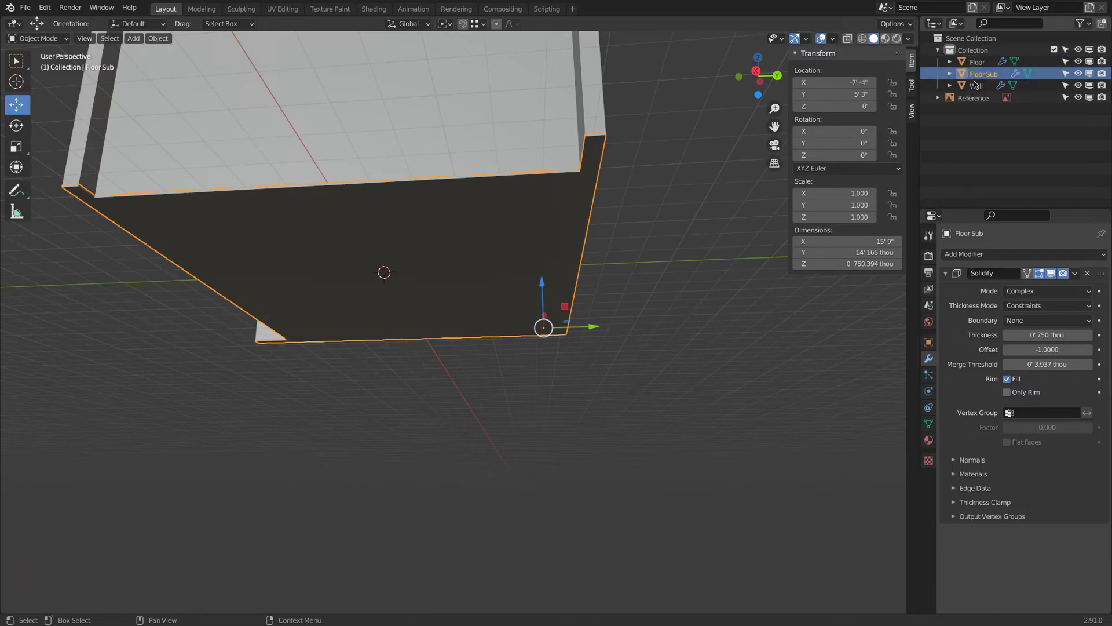
pyautogui.doubleClick(974, 51)
pyautogui.write('Space')
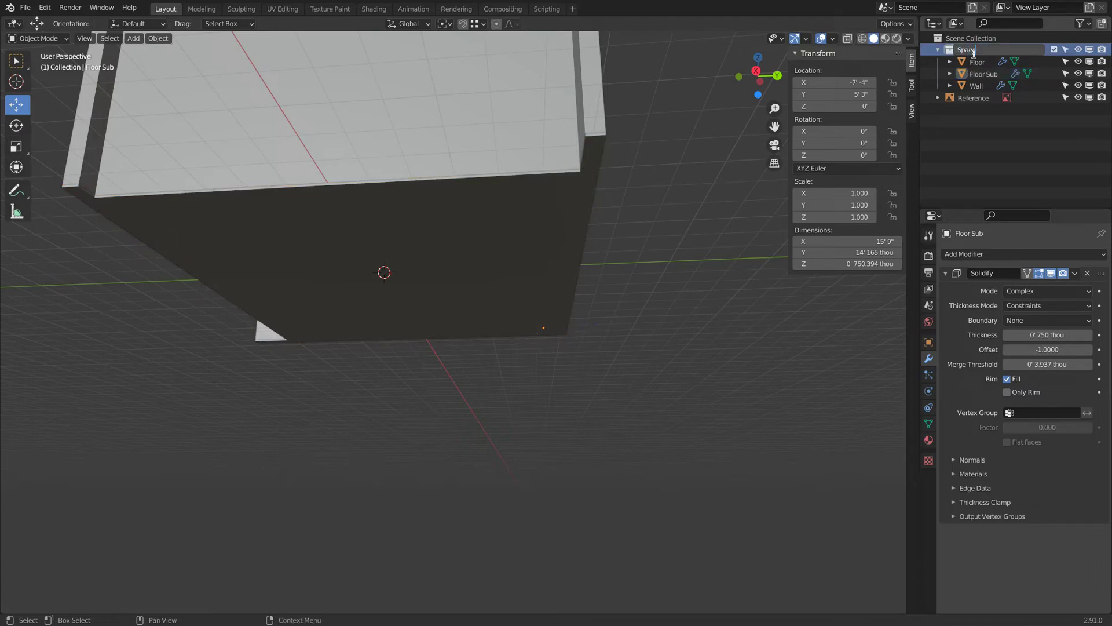
pyautogui.press('Return')
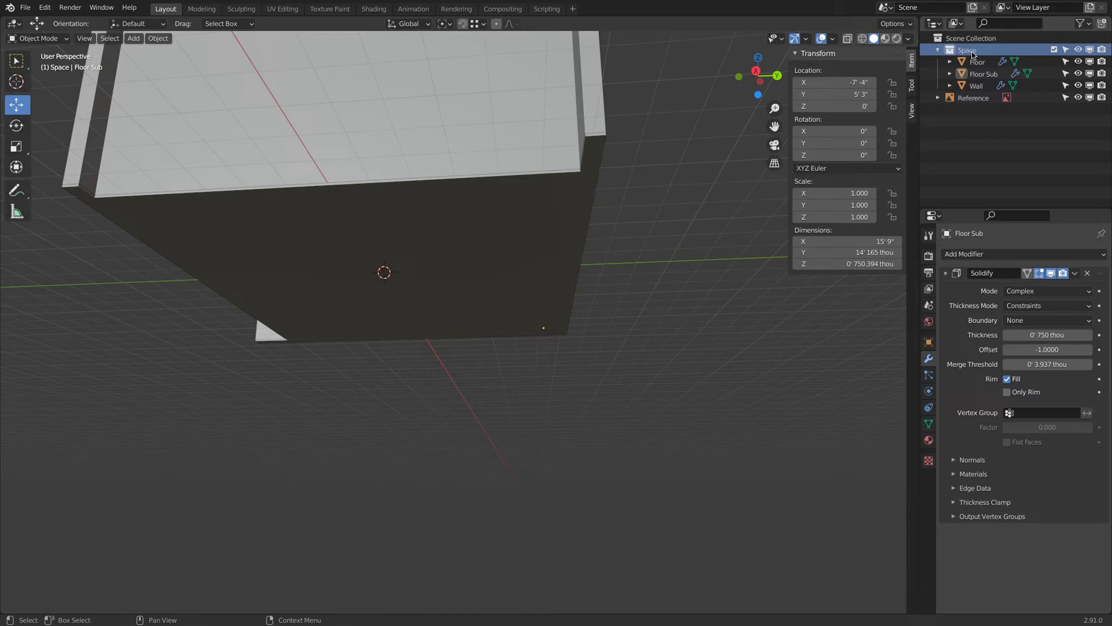
# Examine the north wall entrance door elevation on the reference drawing for the door's size and position
pyautogui.moveTo(608, 269); pyautogui.dragTo(438, 231, button='middle')
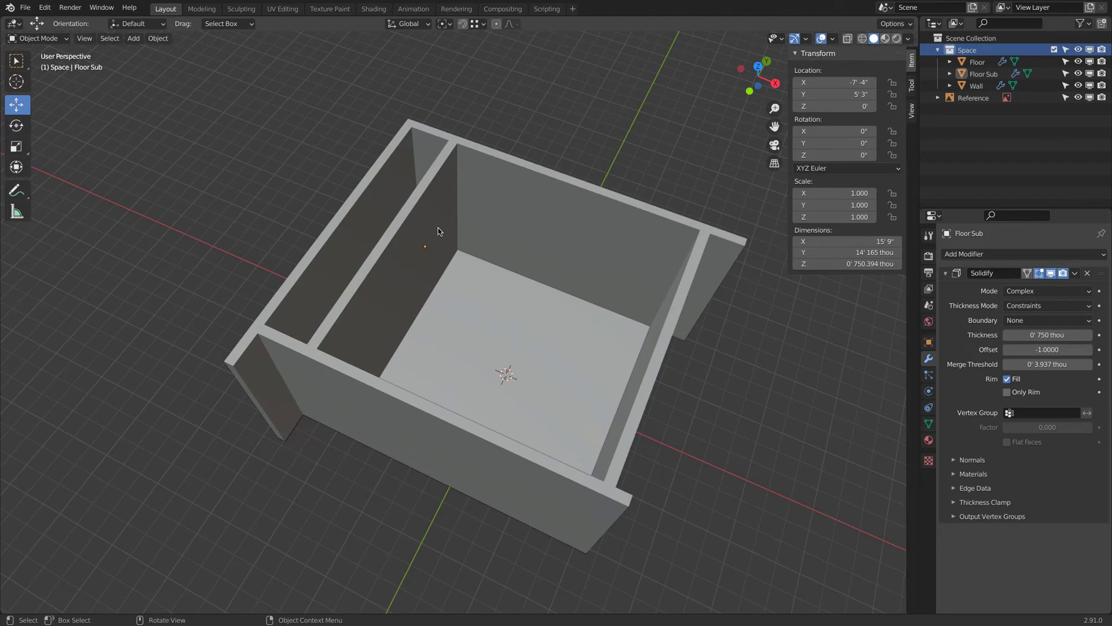
pyautogui.press('KP_7')
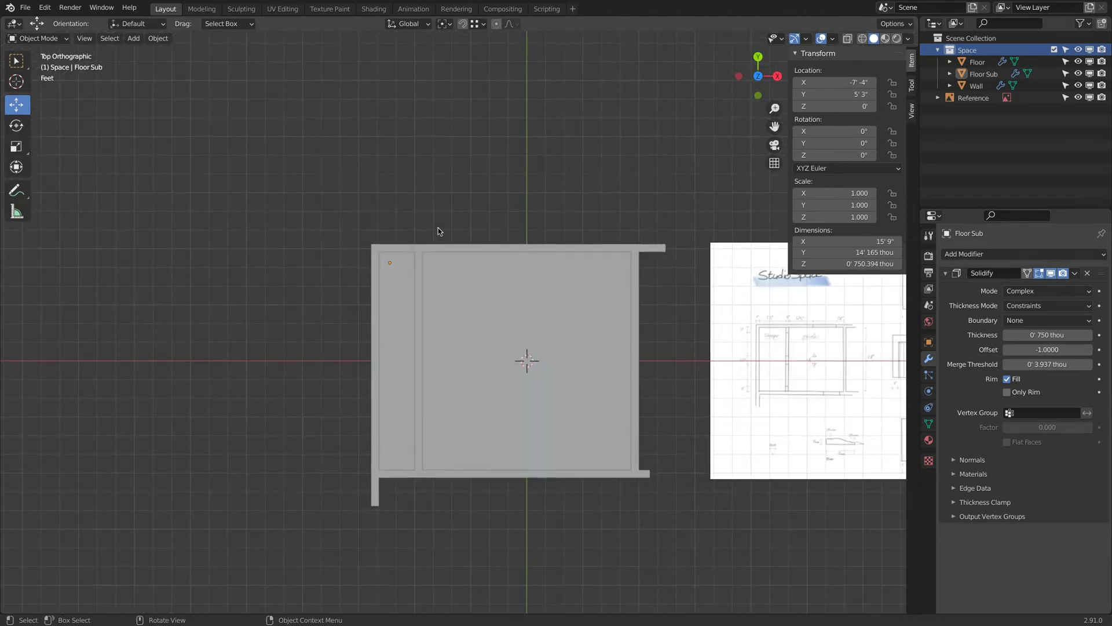
pyautogui.keyDown('shift'); pyautogui.moveTo(644, 368); pyautogui.dragTo(427, 249, button='middle'); pyautogui.keyUp('shift')
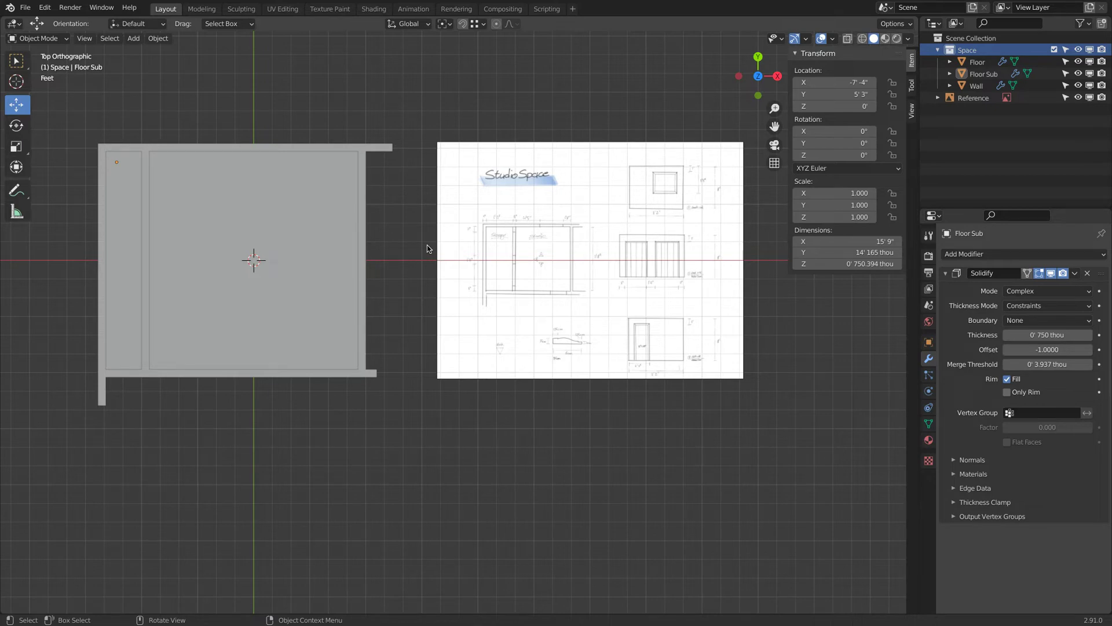
pyautogui.scroll(5, 602, 313)
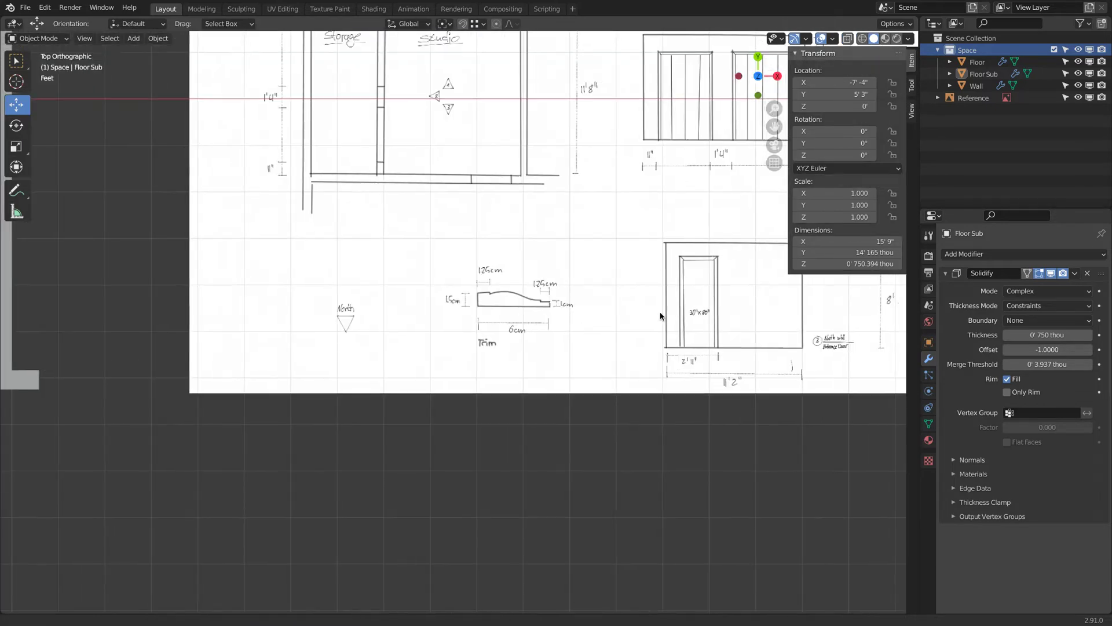
pyautogui.scroll(5, 660, 315)
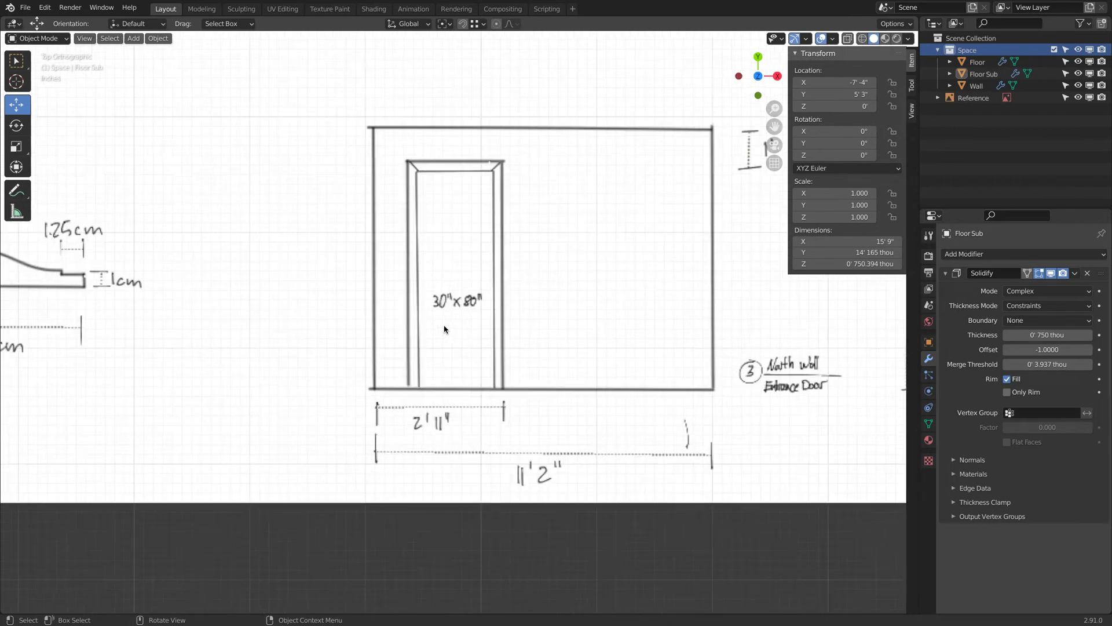
pyautogui.scroll(2, 444, 329)
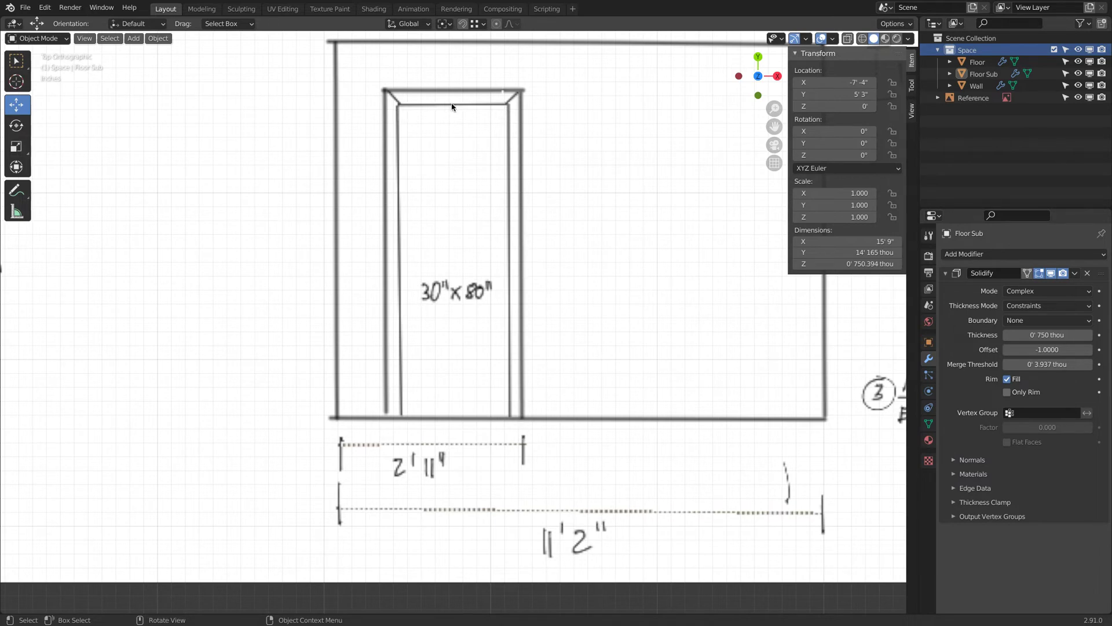
pyautogui.scroll(-10, 396, 300)
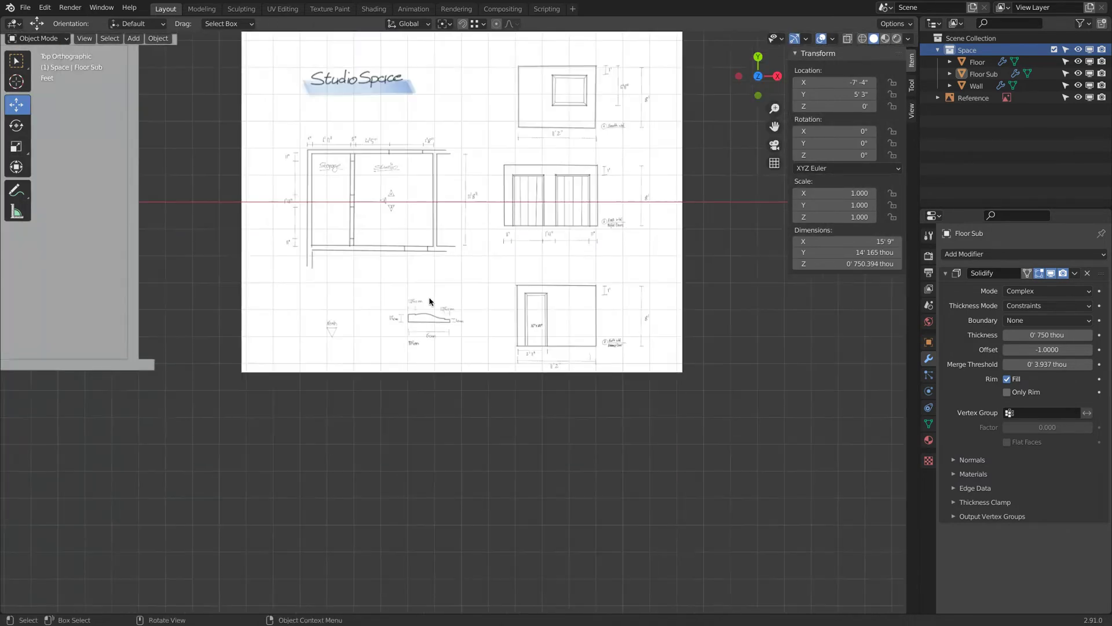
pyautogui.scroll(-2, 593, 228)
# Add a cube for the door opening and set its dimensions to X 2.5 ft, Y 6 in and Z 80 in
pyautogui.hotkey('shift', 'a')
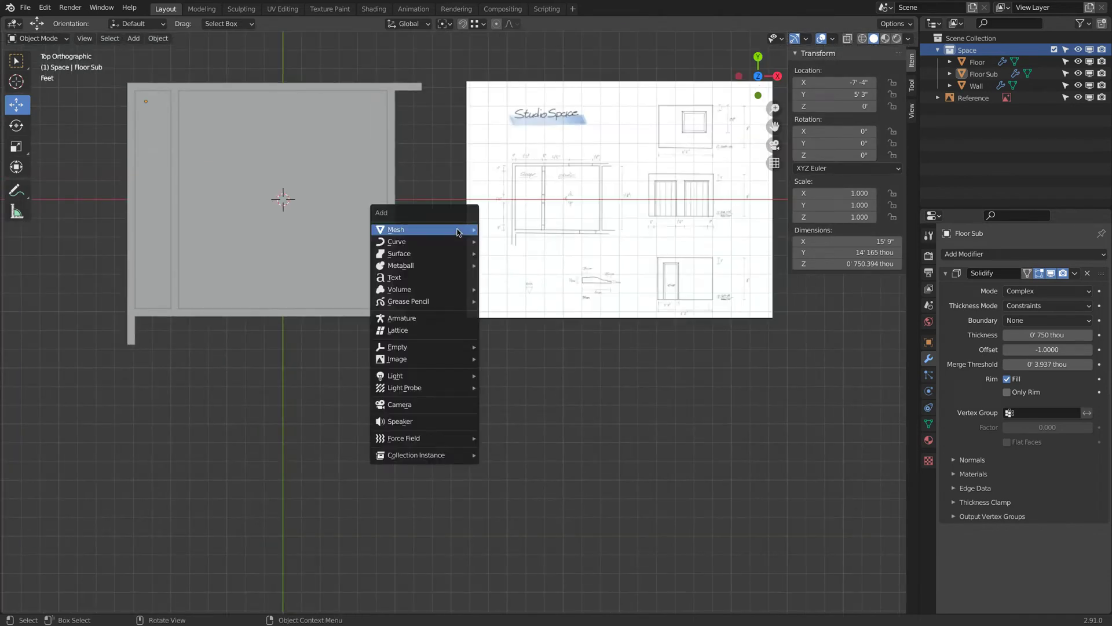
pyautogui.moveTo(457, 232)
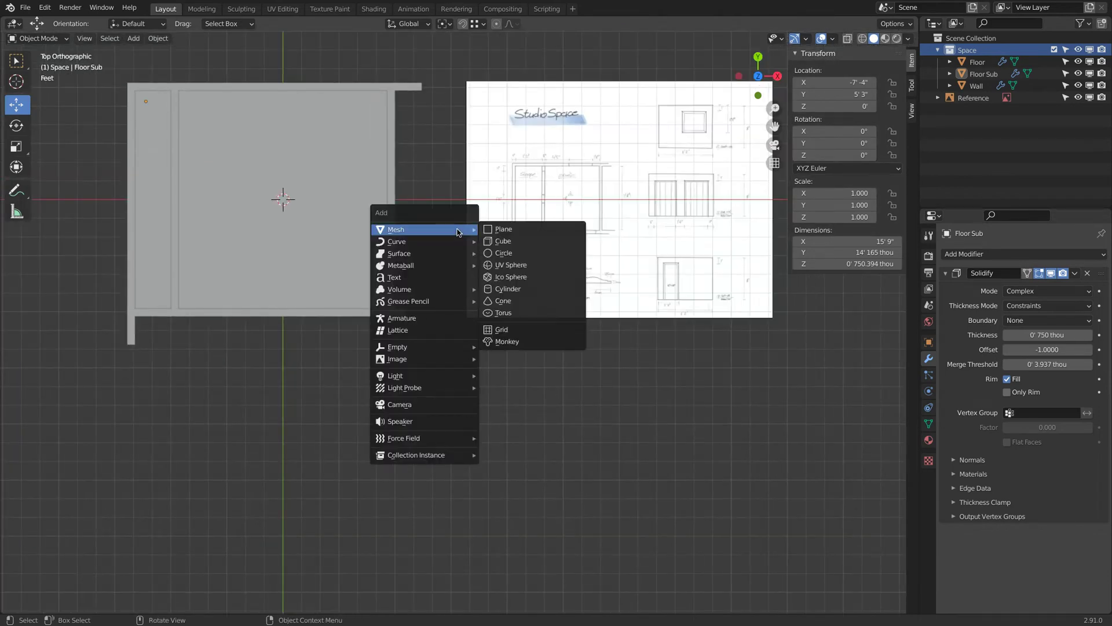
pyautogui.click(513, 242)
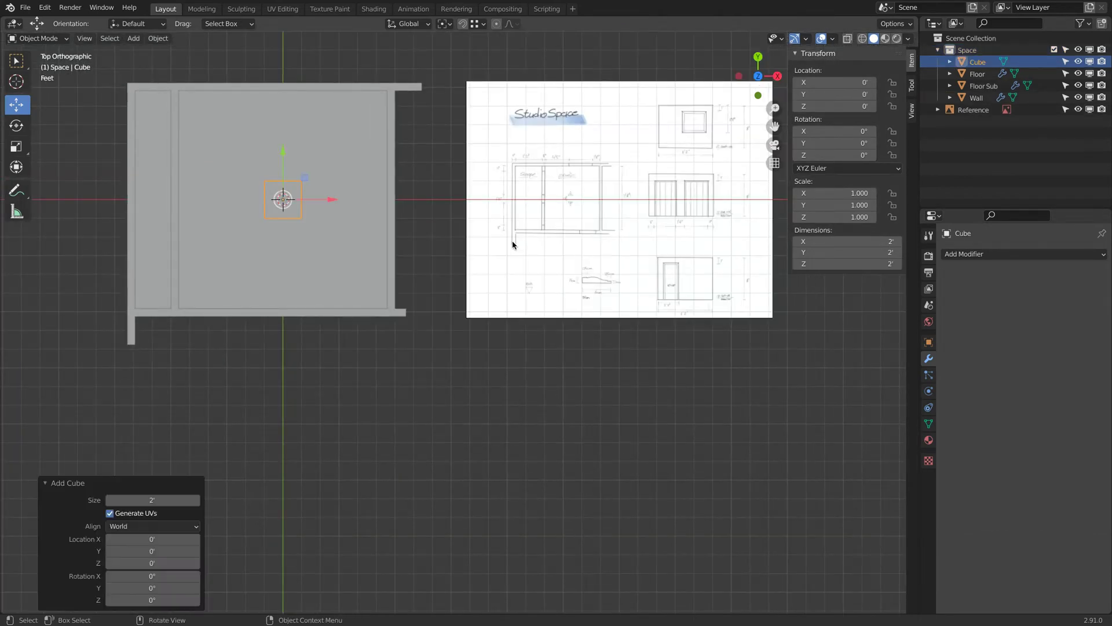
pyautogui.click(858, 254)
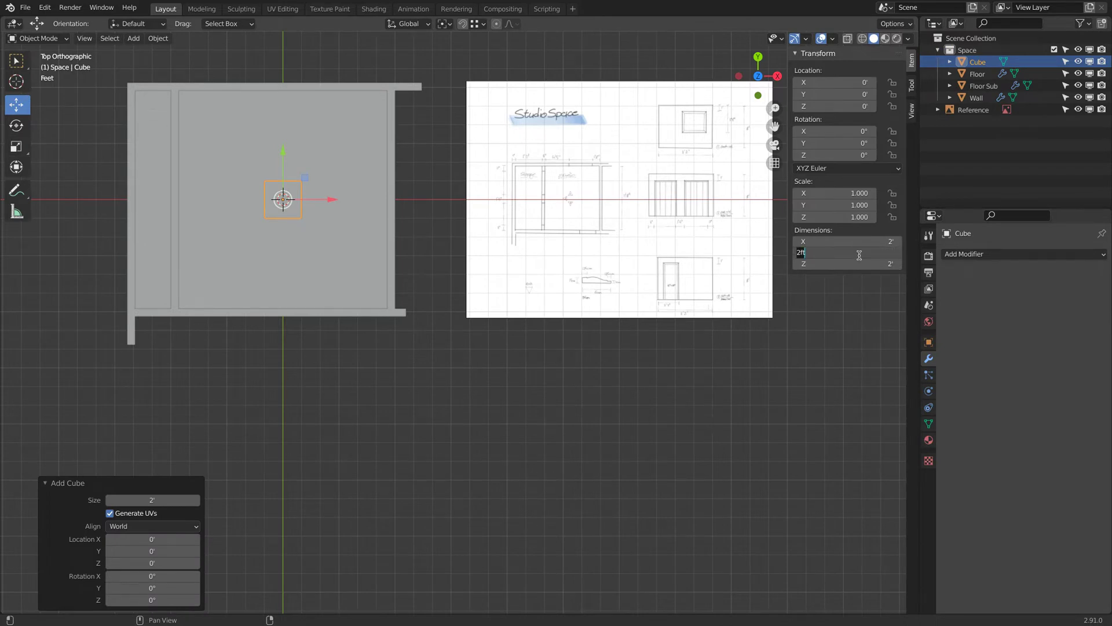
pyautogui.write('6in')
pyautogui.press('Return')
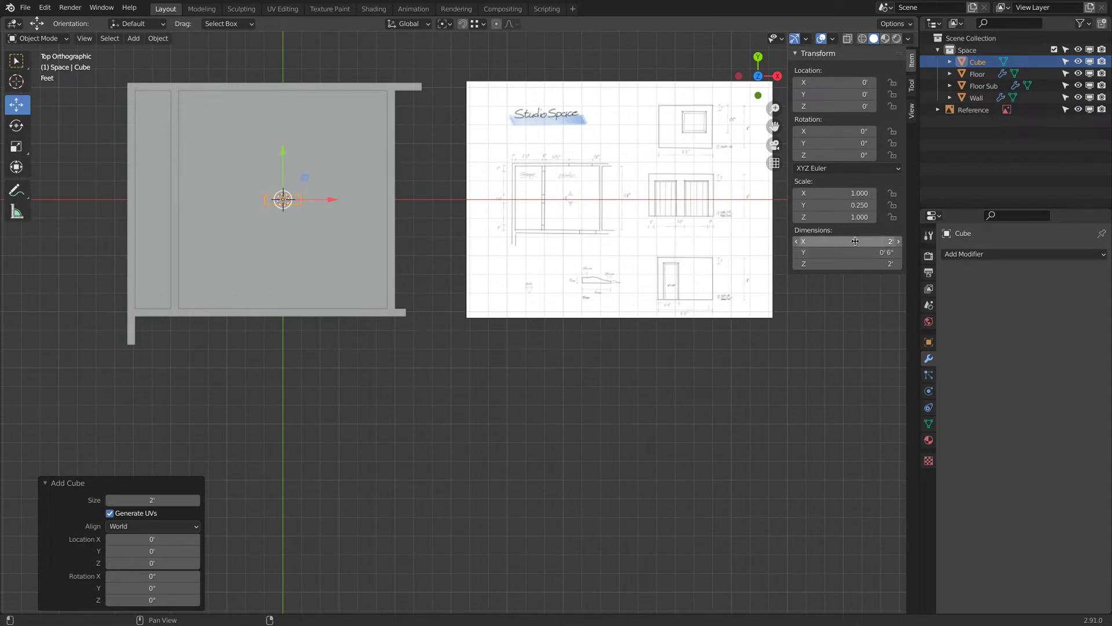
pyautogui.click(855, 241)
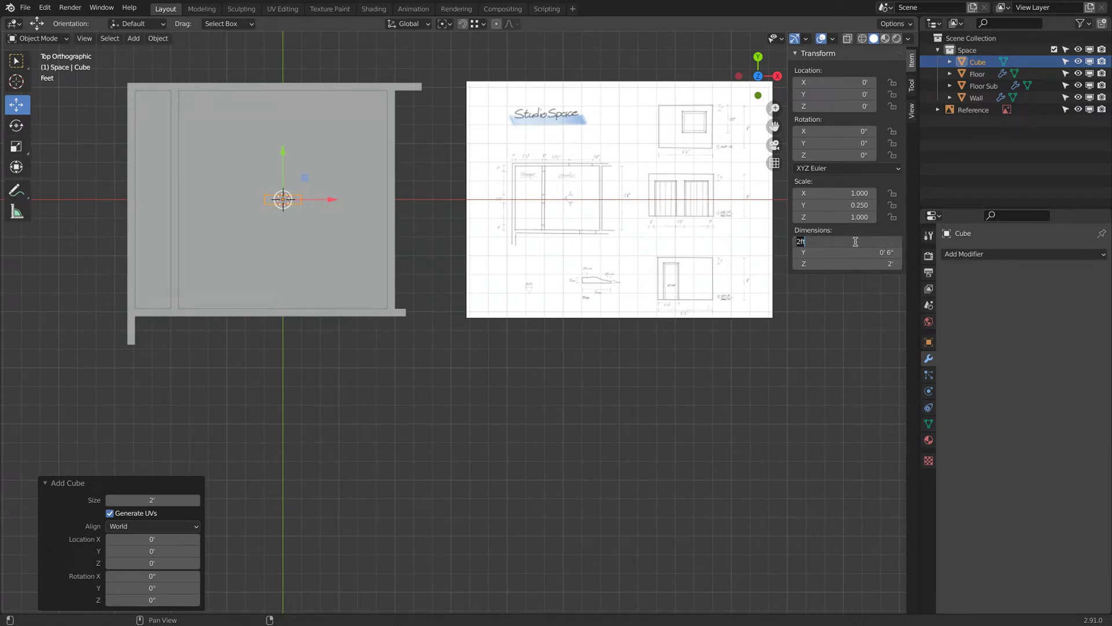
pyautogui.write('2.5ft')
pyautogui.press('Return')
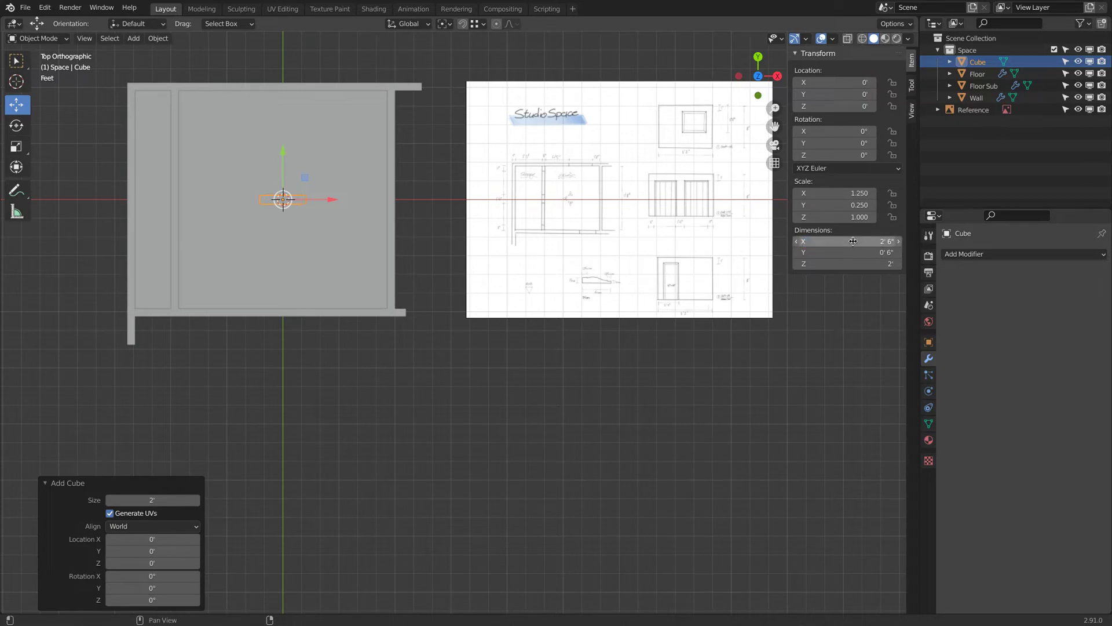
pyautogui.click(854, 262)
pyautogui.write('80in')
pyautogui.press('Return')
# Raise the door box about 5' 2" along Z and move it about -6' along Y into the entrance wall
pyautogui.moveTo(585, 429); pyautogui.dragTo(275, 308, button='middle')
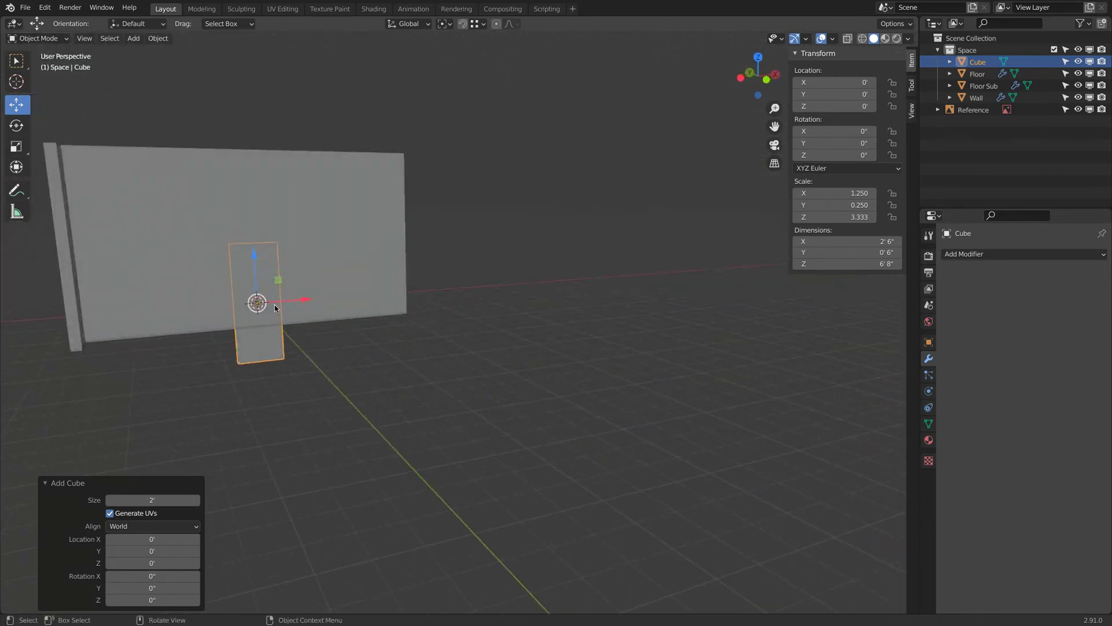
pyautogui.scroll(3, 275, 308)
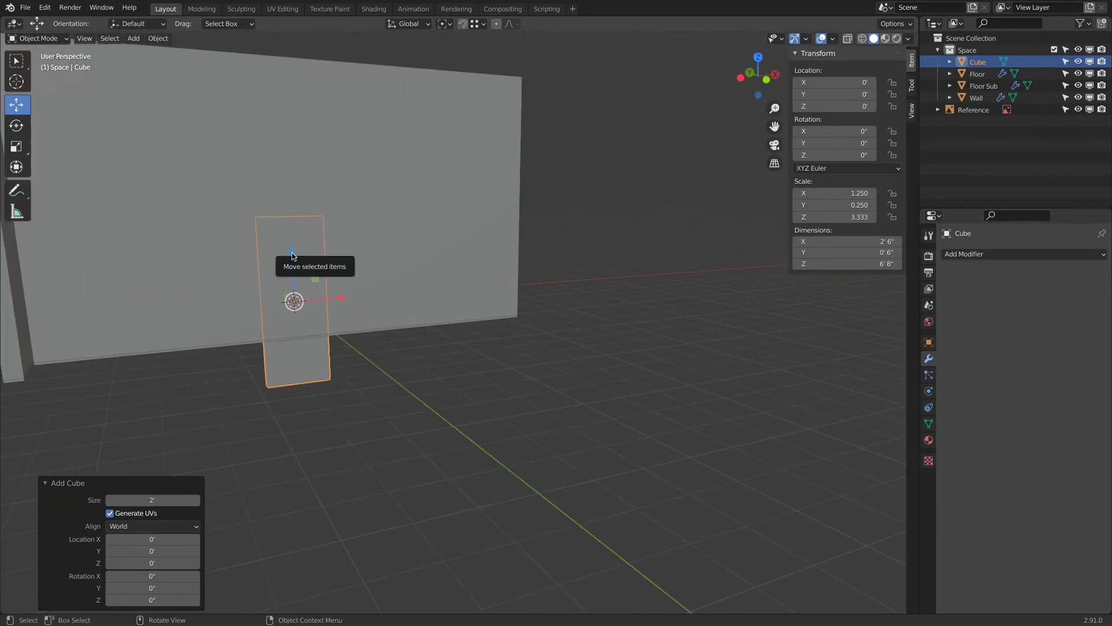
pyautogui.moveTo(290, 252); pyautogui.dragTo(290, 123)
pyautogui.moveTo(289, 123); pyautogui.dragTo(345, 191, button='middle')
pyautogui.press('g')
pyautogui.press('y')
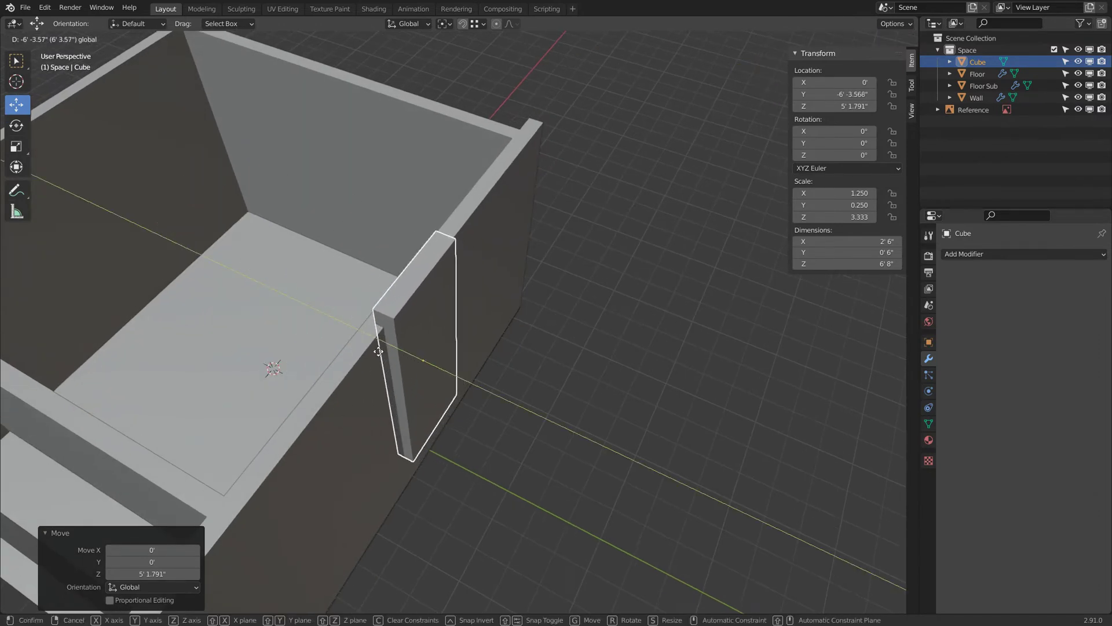
pyautogui.click(372, 347)
# Lower the door box about 1' 9" along Z so its base meets the floor surface
pyautogui.scroll(6, 530, 283)
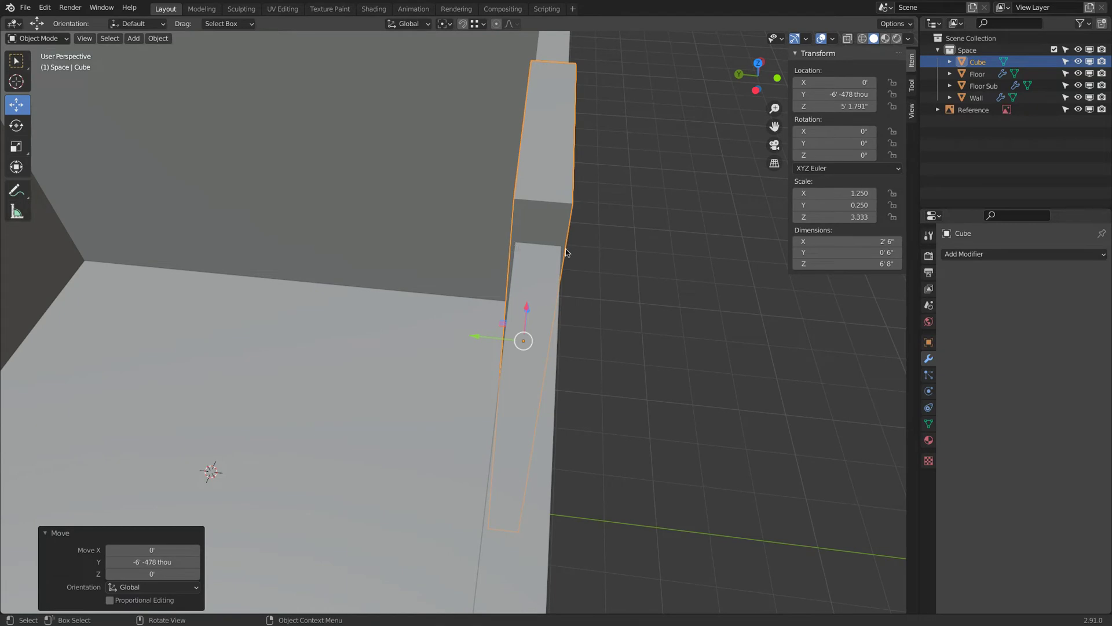
pyautogui.moveTo(516, 248); pyautogui.dragTo(607, 343, button='middle')
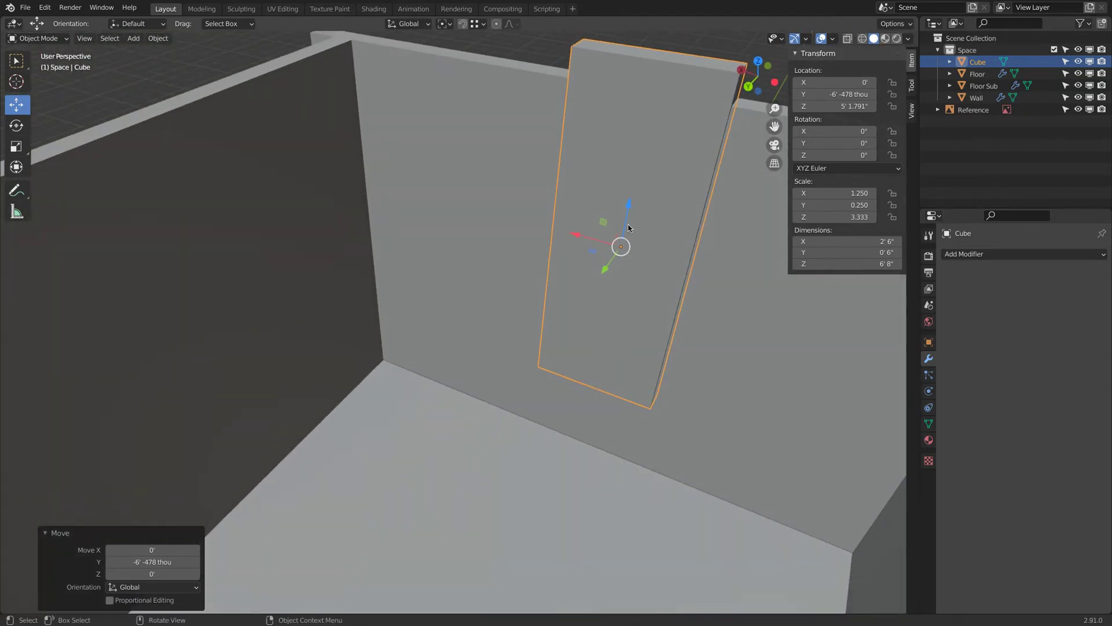
pyautogui.moveTo(631, 205); pyautogui.dragTo(388, 356)
pyautogui.moveTo(388, 356); pyautogui.dragTo(422, 347, button='middle')
pyautogui.scroll(5, 430, 339)
pyautogui.scroll(-2, 434, 348)
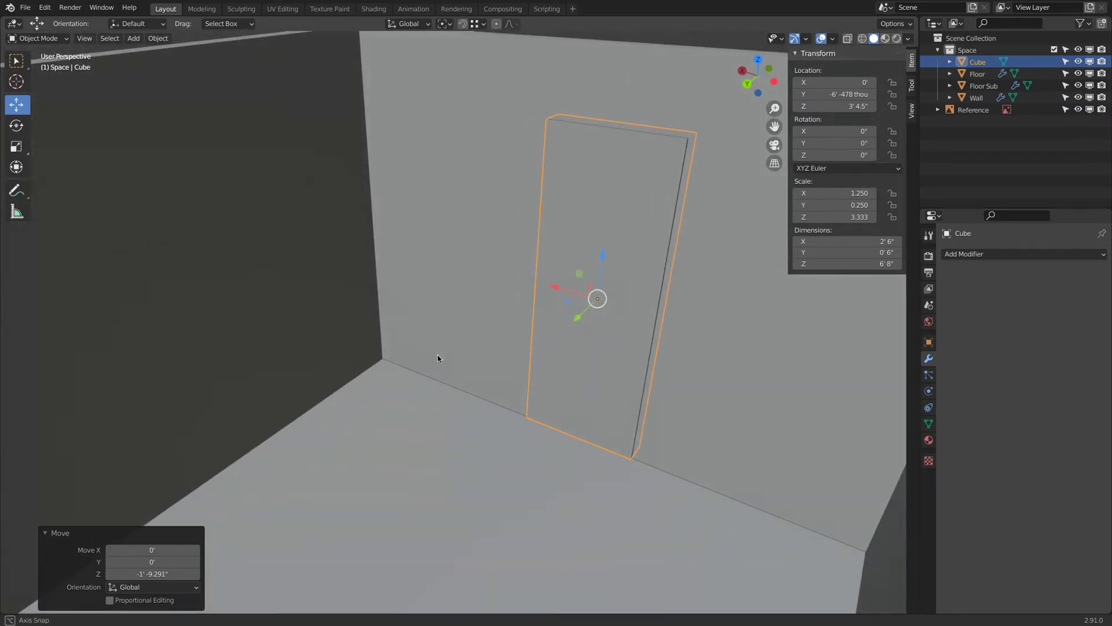
# Hide the floor and subfloor, and lower the door box to Z 3' 4" by snapping it to the wall's bottom corner
pyautogui.click(1078, 73)
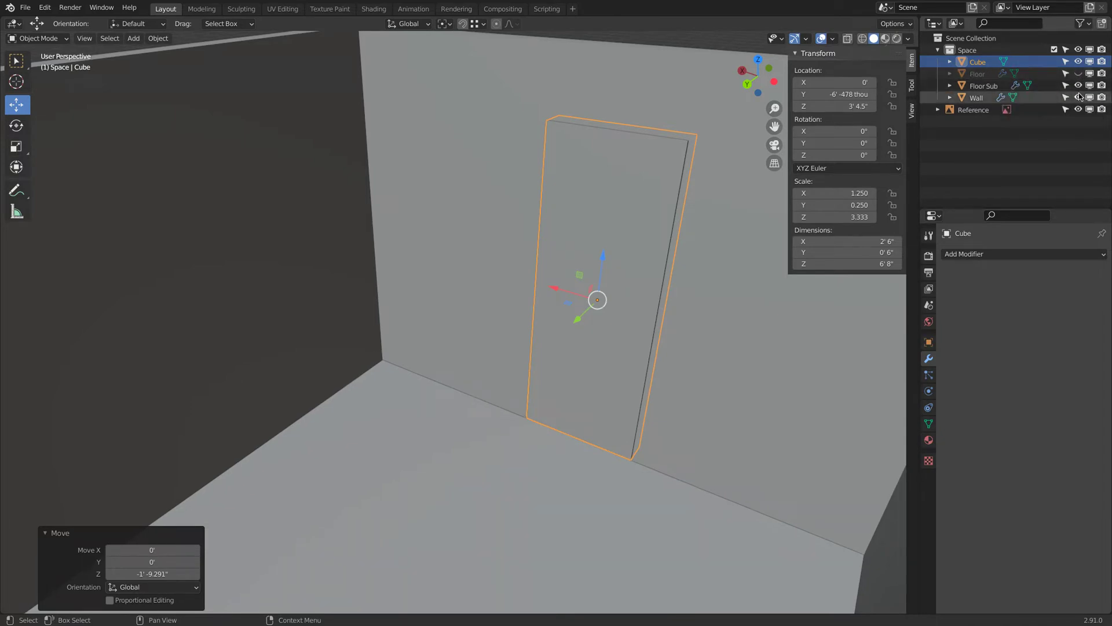
pyautogui.click(1079, 86)
pyautogui.click(1078, 85)
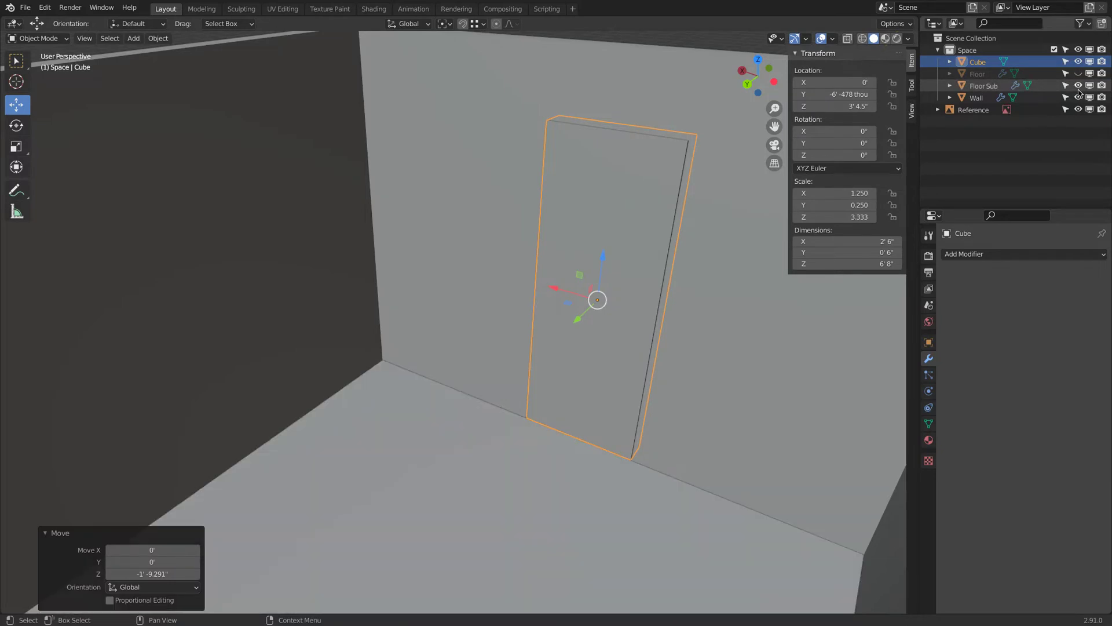
pyautogui.click(1078, 85)
pyautogui.moveTo(603, 262); pyautogui.dragTo(378, 358)
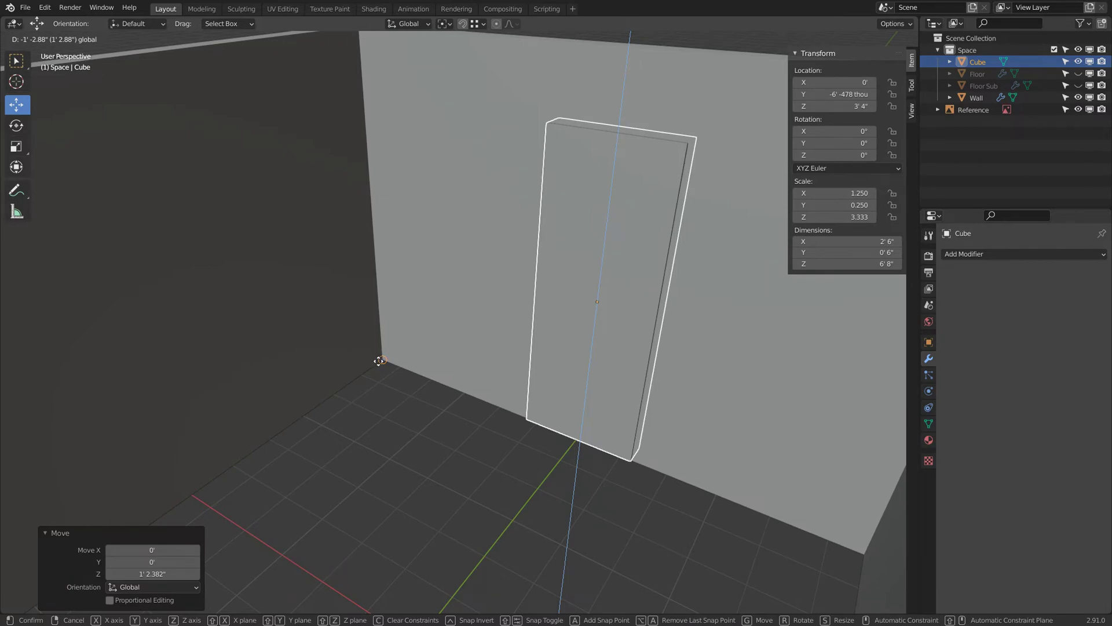
pyautogui.keyDown('ctrl'); pyautogui.moveTo(379, 360); pyautogui.dragTo(379, 360); pyautogui.keyUp('ctrl')
# Move the door box about 3' 11" along X toward the corner end of the entrance wall
pyautogui.moveTo(559, 414); pyautogui.dragTo(388, 468, button='middle')
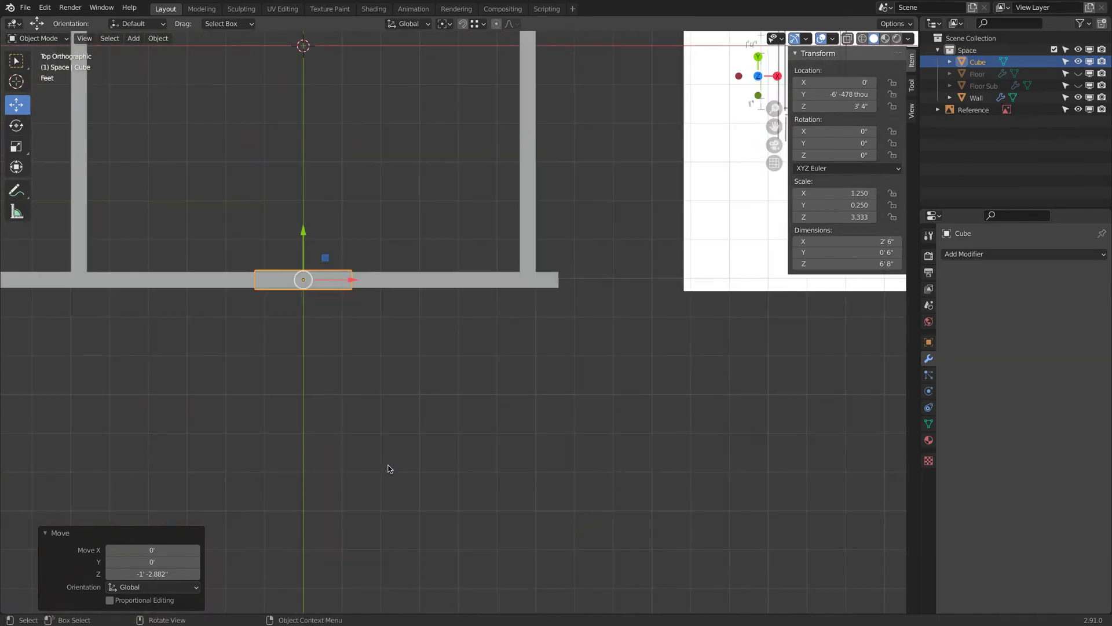
pyautogui.scroll(-3, 388, 468)
pyautogui.moveTo(350, 347); pyautogui.dragTo(437, 359)
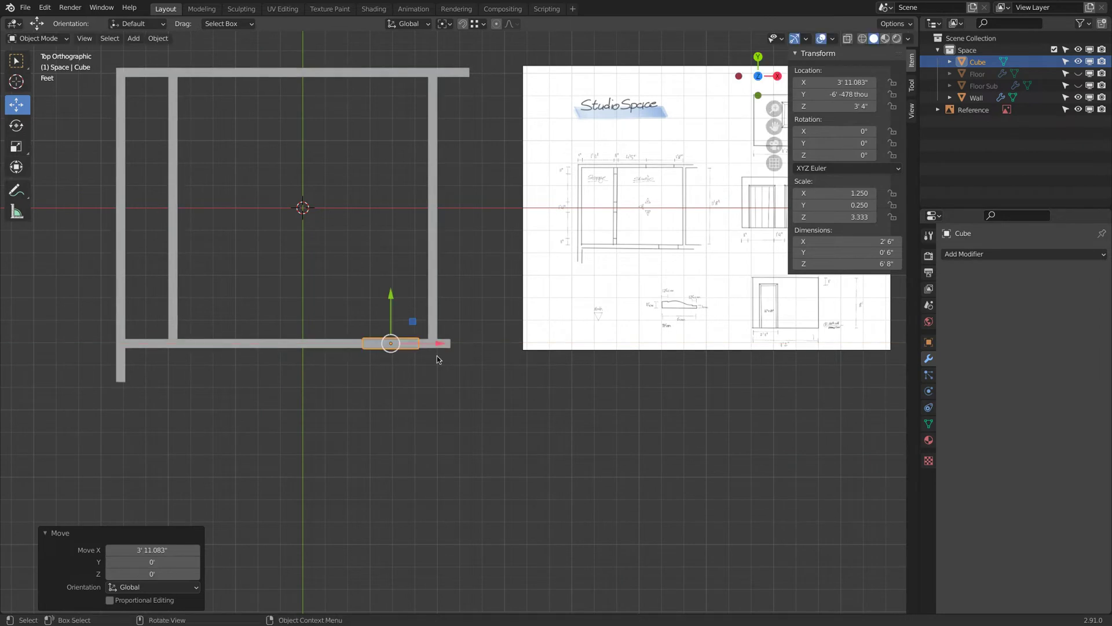
# Examine the reference drawing's entrance door elevation and trim profile for the door offset and trim sizes
pyautogui.scroll(8, 609, 348)
pyautogui.moveTo(777, 340)
pyautogui.keyDown('shift'); pyautogui.mouseDown(button='middle')
pyautogui.moveTo(415, 347)
pyautogui.moveTo(573, 350)
pyautogui.moveTo(461, 338)
pyautogui.mouseUp(button='middle'); pyautogui.keyUp('shift')
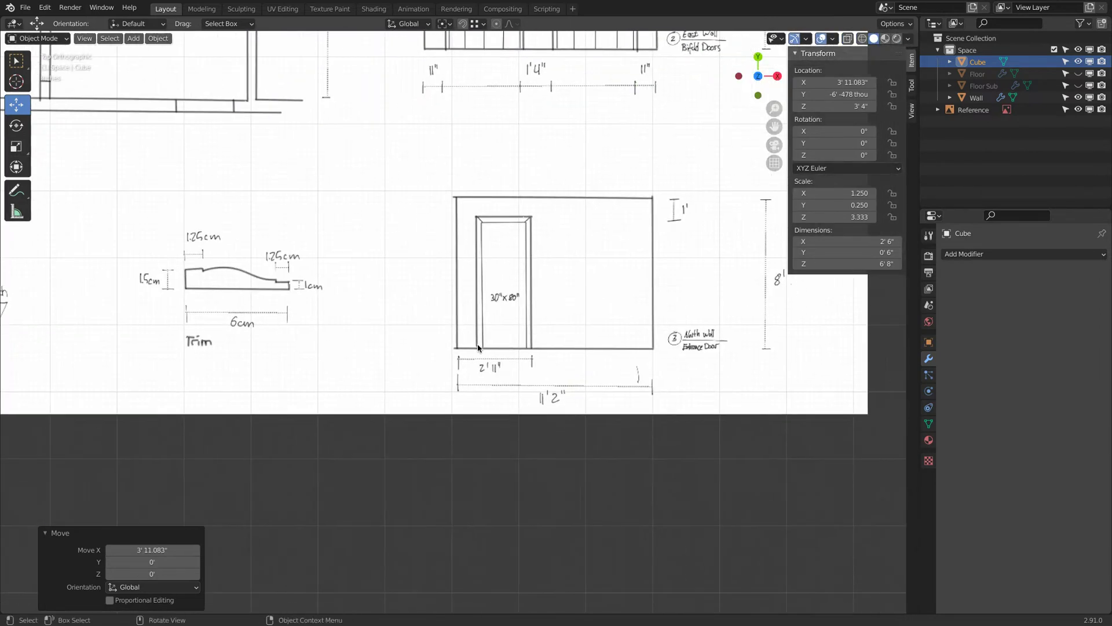
pyautogui.scroll(2, 461, 337)
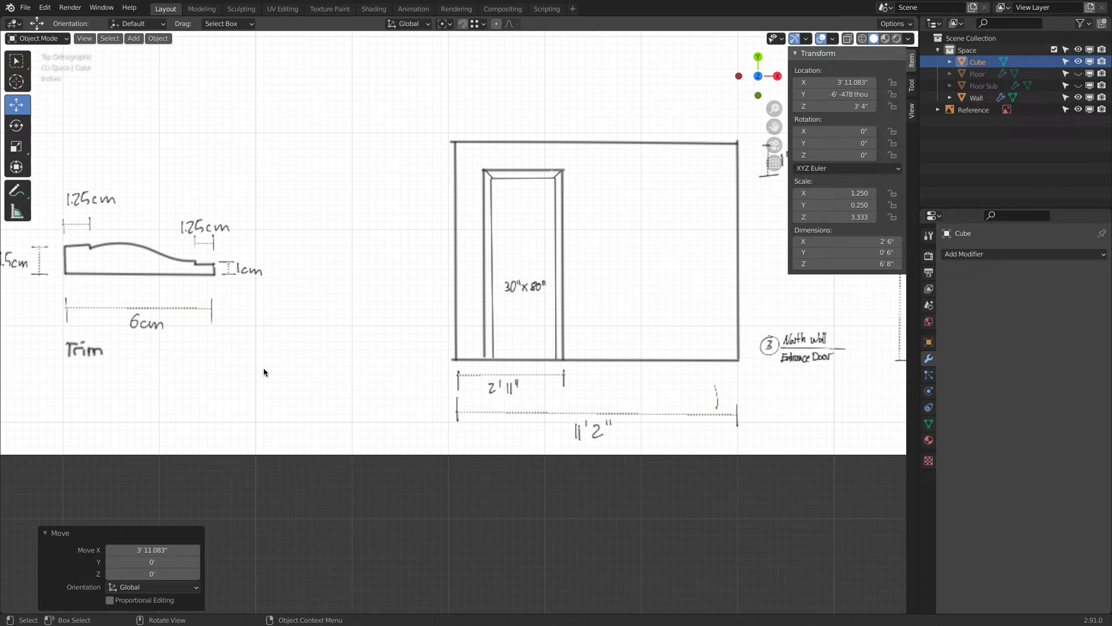
pyautogui.scroll(-3, 263, 372)
pyautogui.keyDown('shift'); pyautogui.moveTo(277, 347); pyautogui.dragTo(373, 359, button='middle'); pyautogui.keyUp('shift')
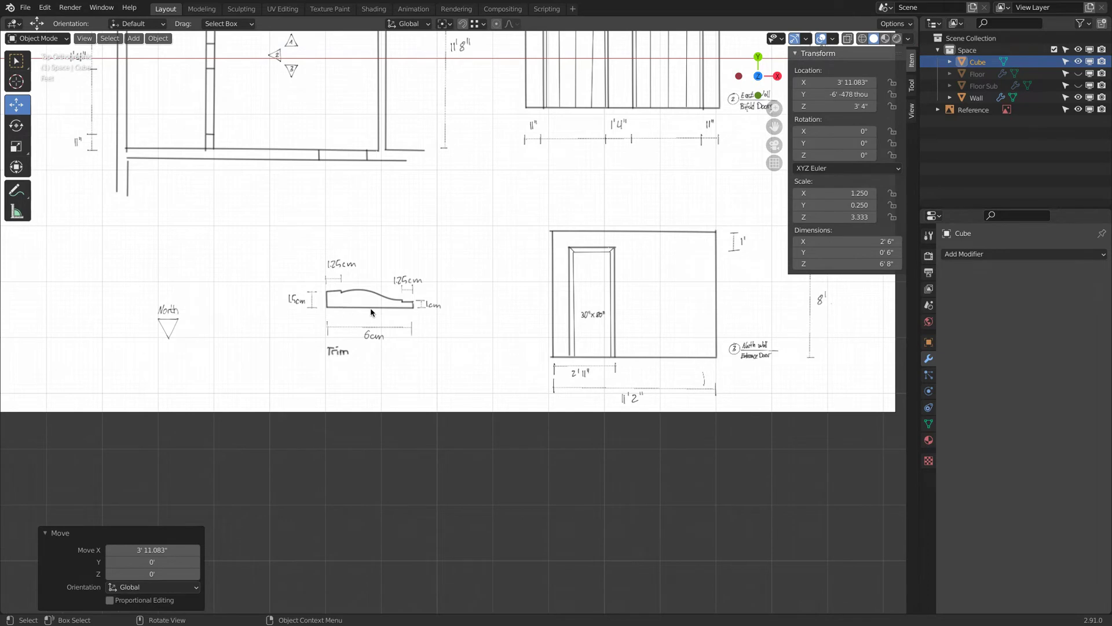
pyautogui.scroll(-1, 409, 310)
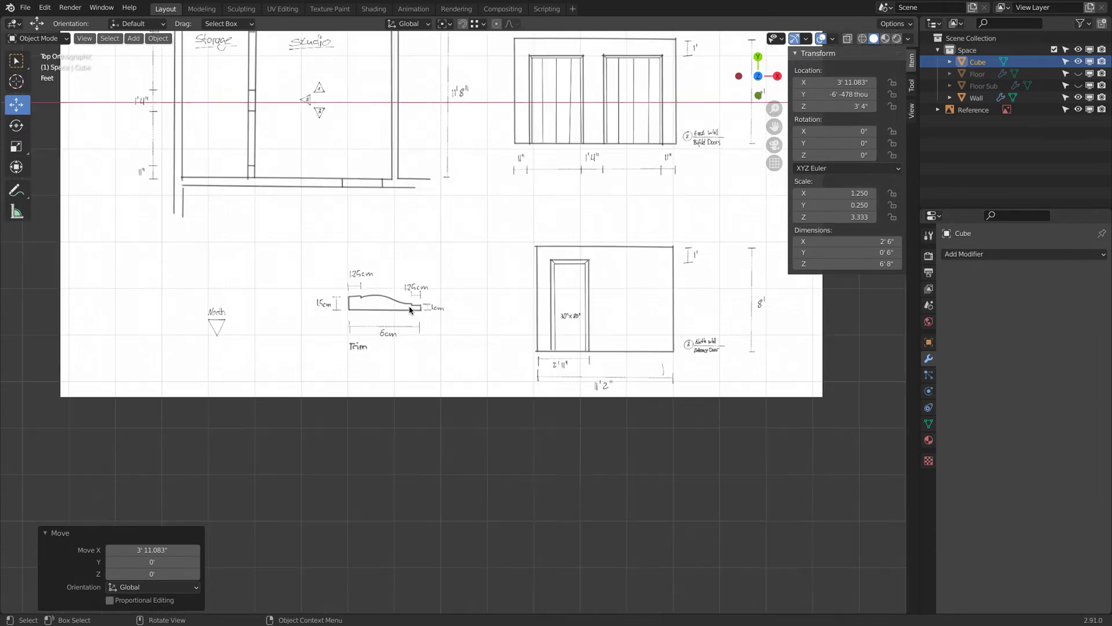
pyautogui.keyDown('shift'); pyautogui.moveTo(262, 284); pyautogui.dragTo(591, 320, button='middle'); pyautogui.keyUp('shift')
pyautogui.scroll(-3, 434, 300)
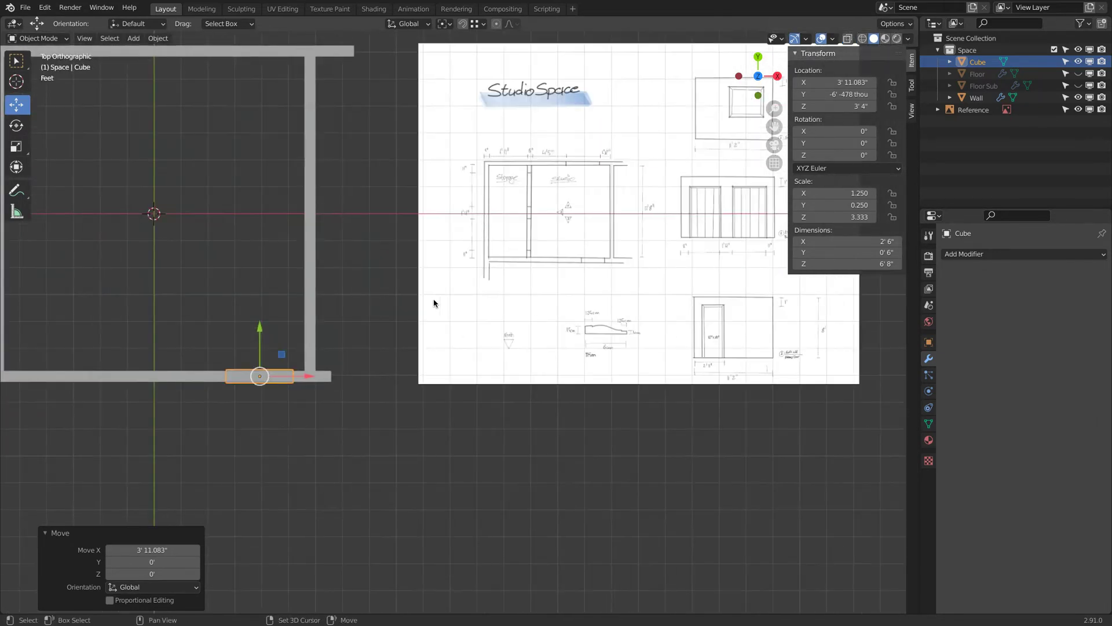
# Add a plane for the trim profile and set its X and Y dimensions to 6 inches each
pyautogui.keyDown('shift'); pyautogui.moveTo(434, 303); pyautogui.dragTo(495, 323, button='middle'); pyautogui.keyUp('shift')
pyautogui.scroll(1, 489, 228)
pyautogui.hotkey('shift', 'a')
pyautogui.moveTo(494, 323)
pyautogui.click(541, 320)
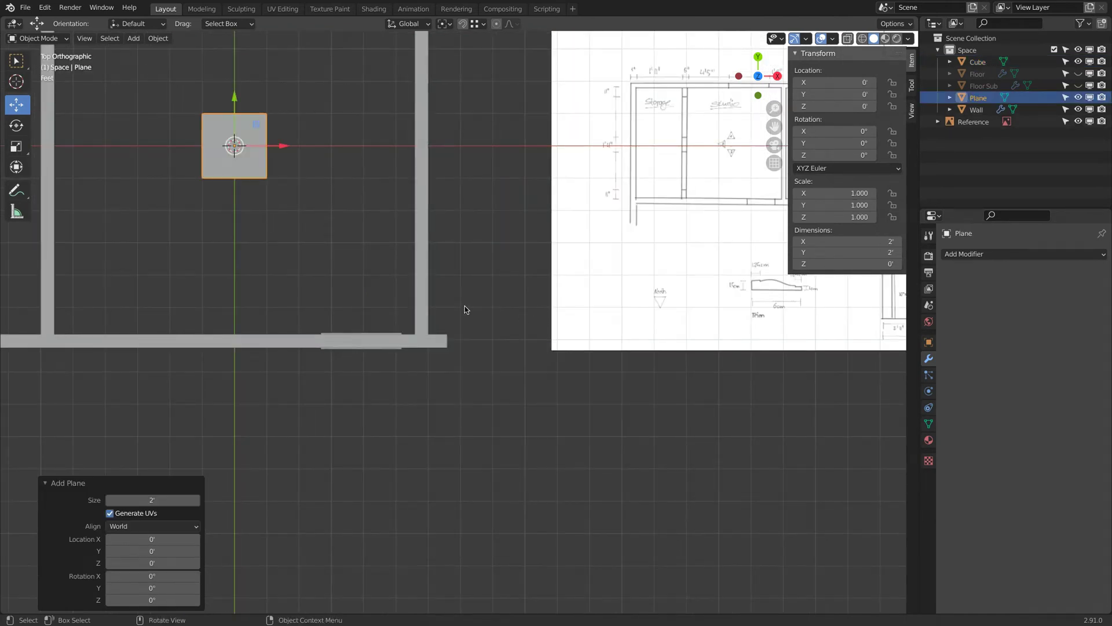
pyautogui.click(854, 242)
pyautogui.write('6"')
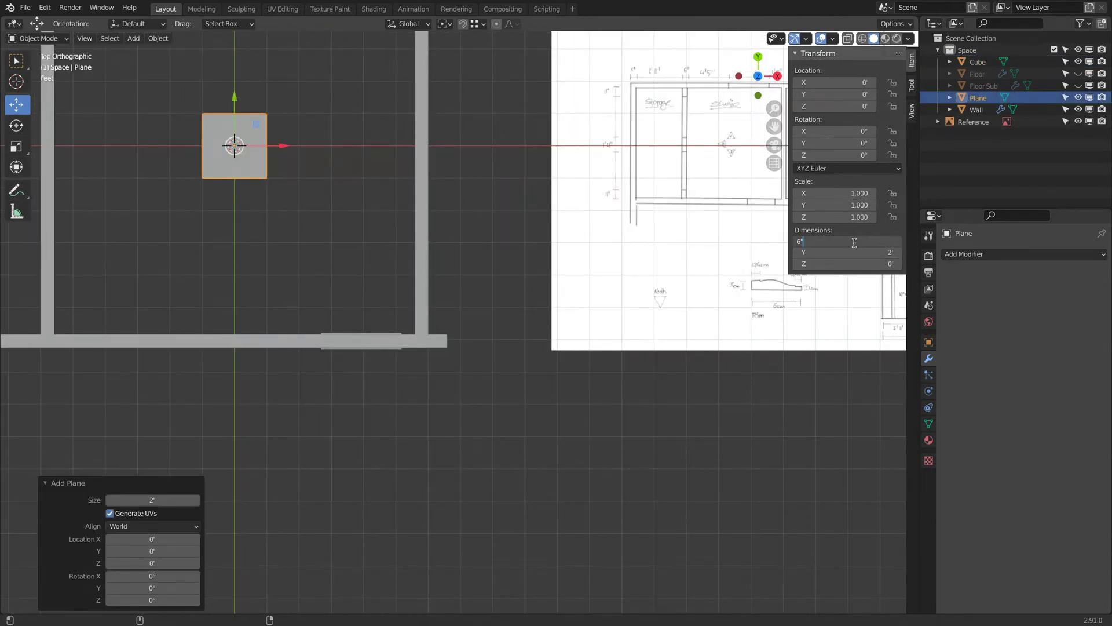
pyautogui.press('Tab')
pyautogui.write('6"')
pyautogui.press('Return')
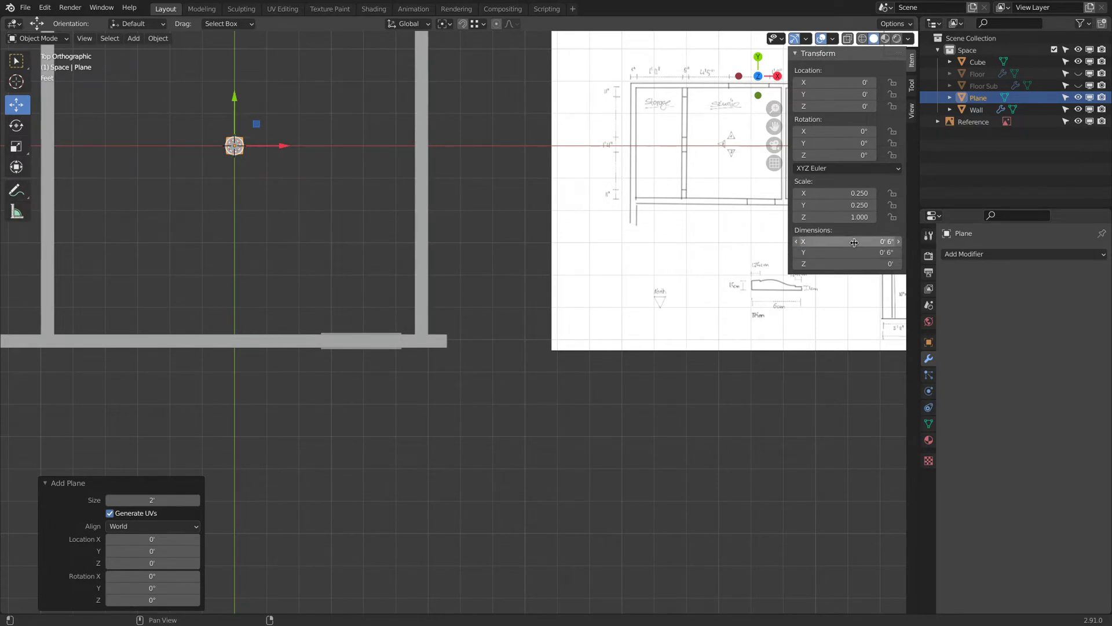
# Move the plane about 2' 5" along X and -5' 7" along Y, beside the door box on the entrance wall
pyautogui.scroll(2, 299, 174)
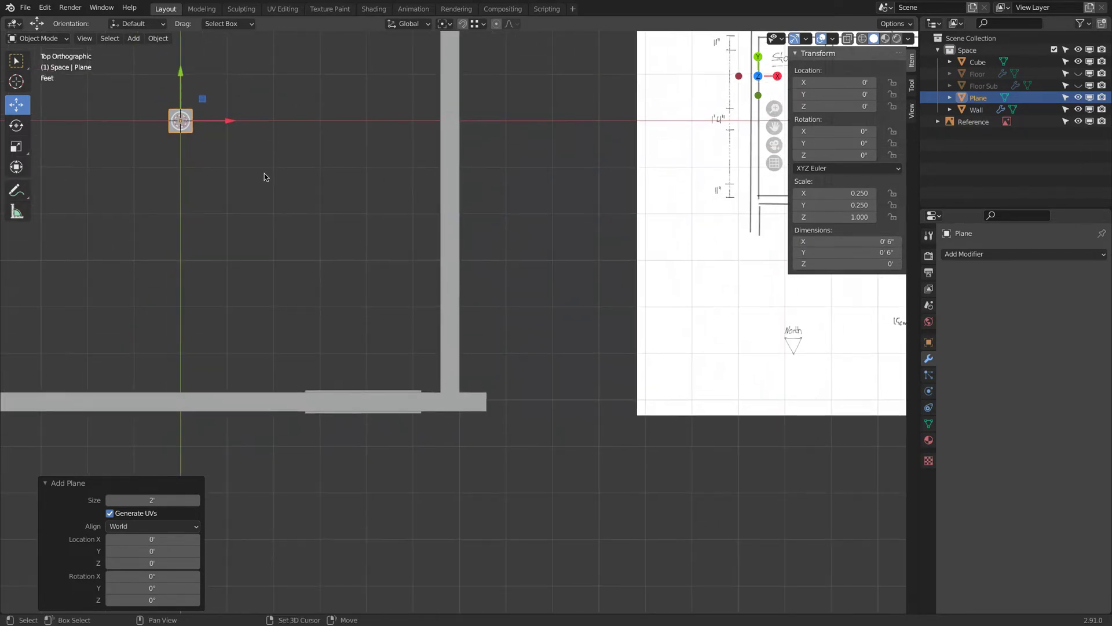
pyautogui.press('g')
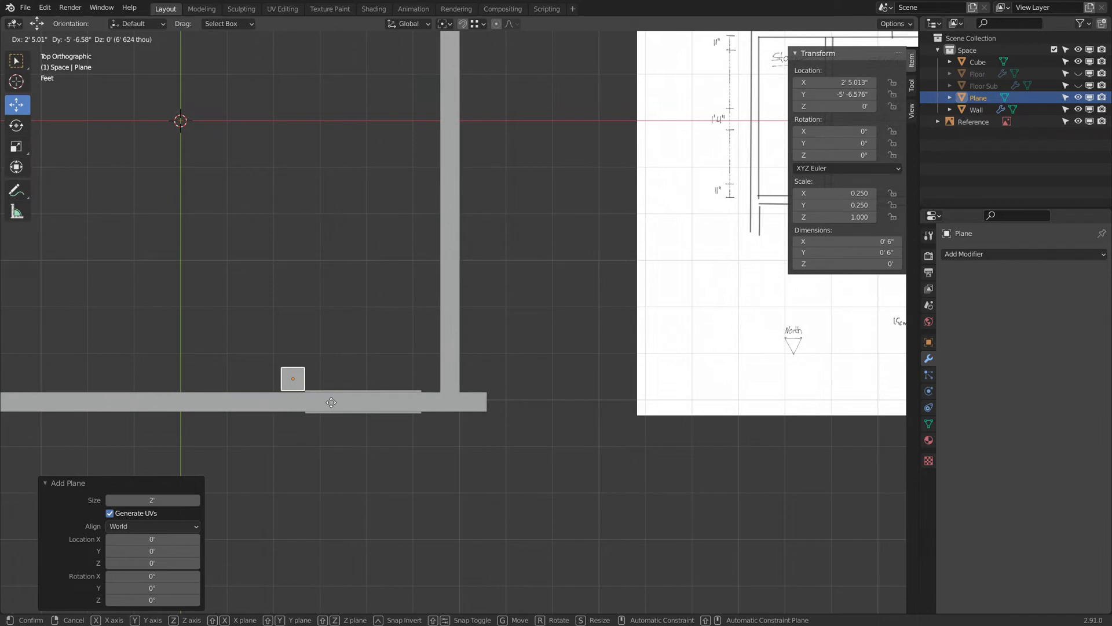
pyautogui.click(333, 404)
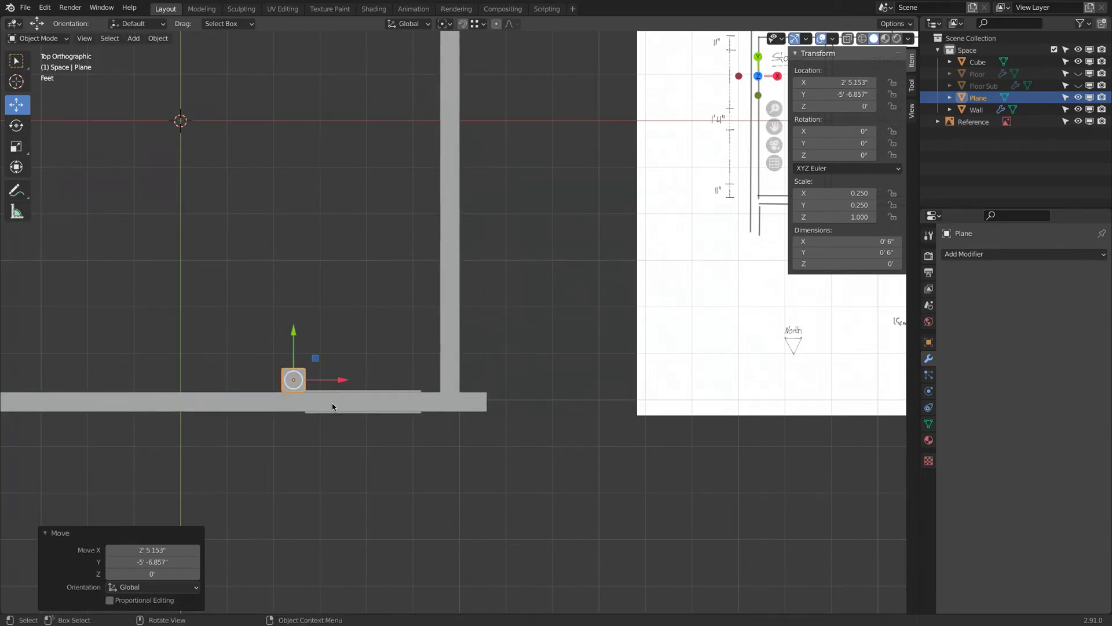
# Set the trim plane's Y dimension to 1.5 inches
pyautogui.scroll(-1, 384, 389)
pyautogui.keyDown('shift'); pyautogui.moveTo(509, 377); pyautogui.dragTo(331, 322, button='middle'); pyautogui.keyUp('shift')
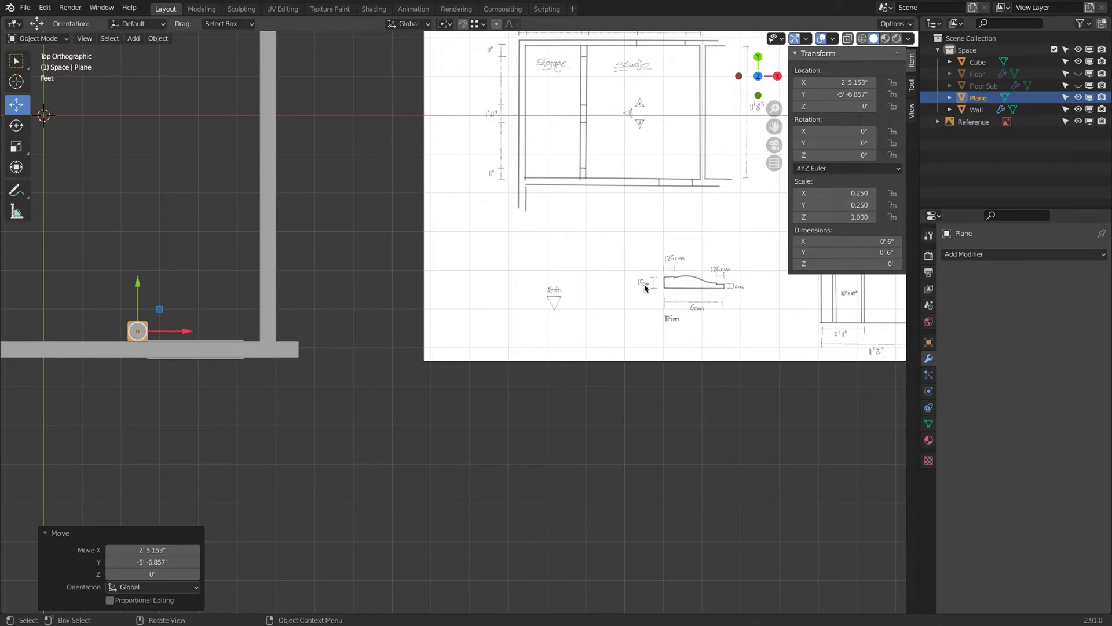
pyautogui.click(842, 251)
pyautogui.write("1.5'")
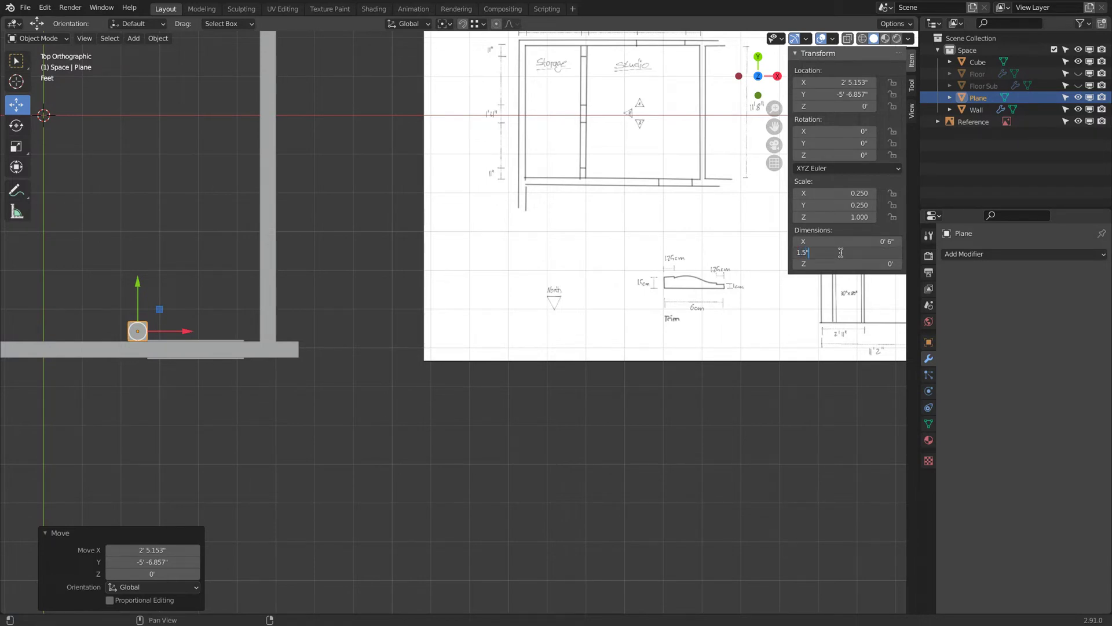
pyautogui.press('Return')
# Set the trim plane's dimensions to X 6 cm and Y 1.5 cm to match the trim drawing
pyautogui.click(834, 241)
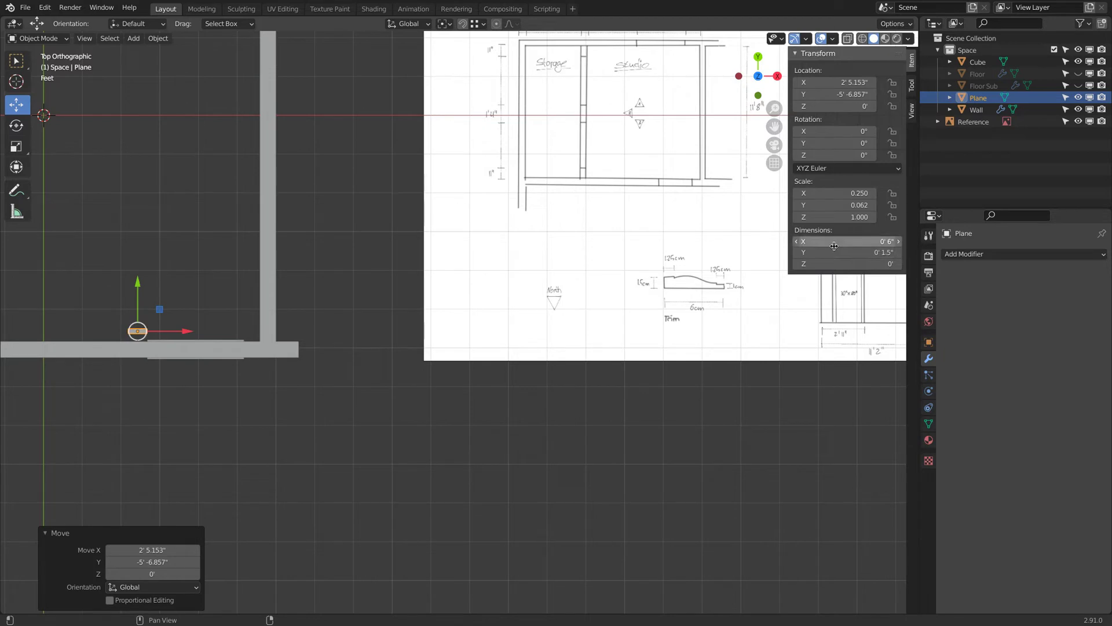
pyautogui.write('62')
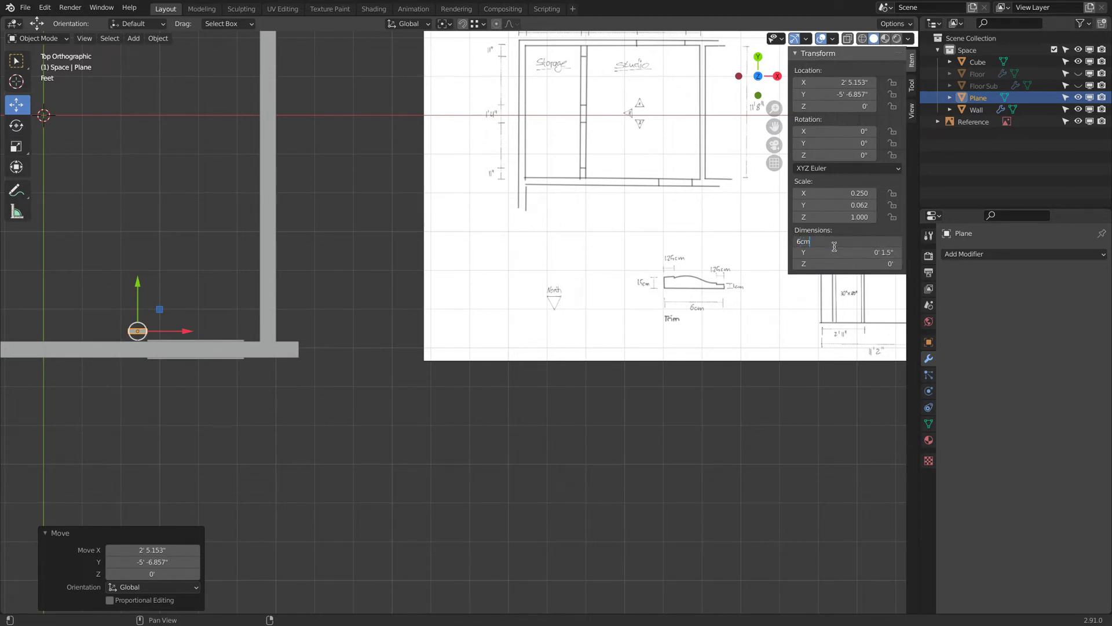
pyautogui.press('Tab')
pyautogui.write('1')
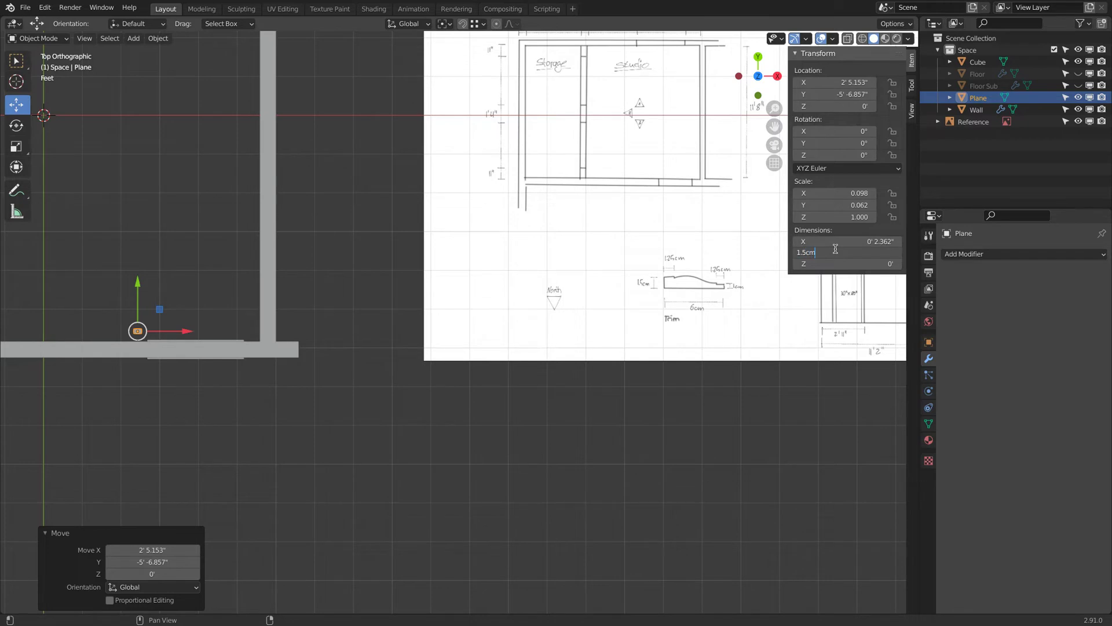
pyautogui.write('.5cm')
pyautogui.press('Return')
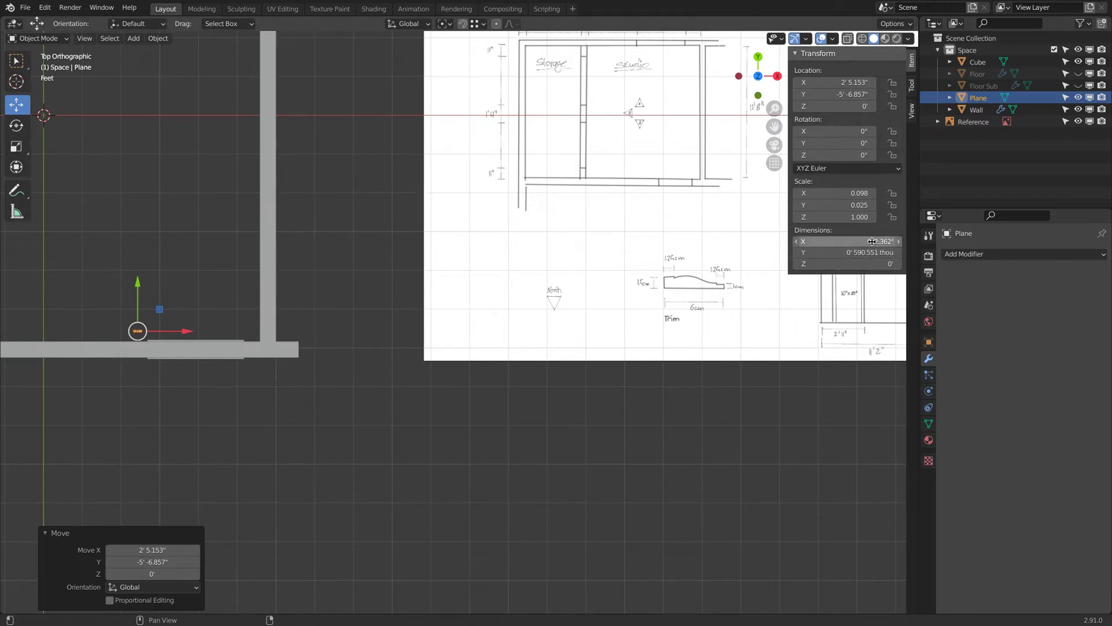
# Move the trim plane about 1.9" along X and -1.8" along Y, closer to the door box's edge
pyautogui.scroll(2, 262, 271)
pyautogui.keyDown('ctrl'); pyautogui.scroll(-3, 338, 269); pyautogui.keyUp('ctrl')
pyautogui.scroll(3, 231, 289)
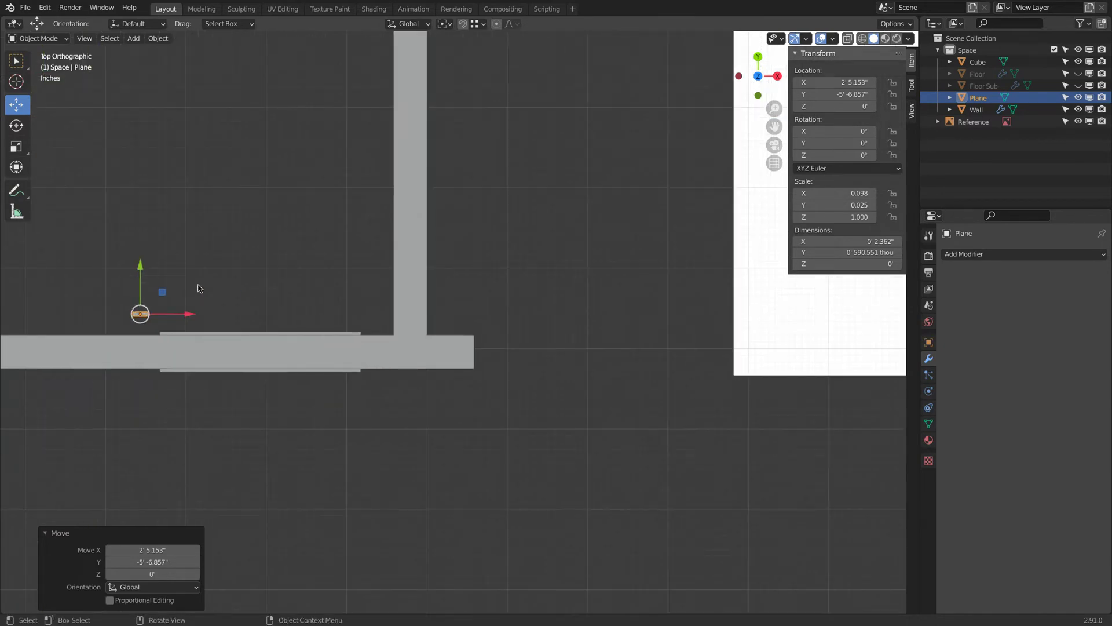
pyautogui.keyDown('shift'); pyautogui.moveTo(169, 281); pyautogui.dragTo(369, 267, button='middle'); pyautogui.keyUp('shift')
pyautogui.scroll(2, 373, 226)
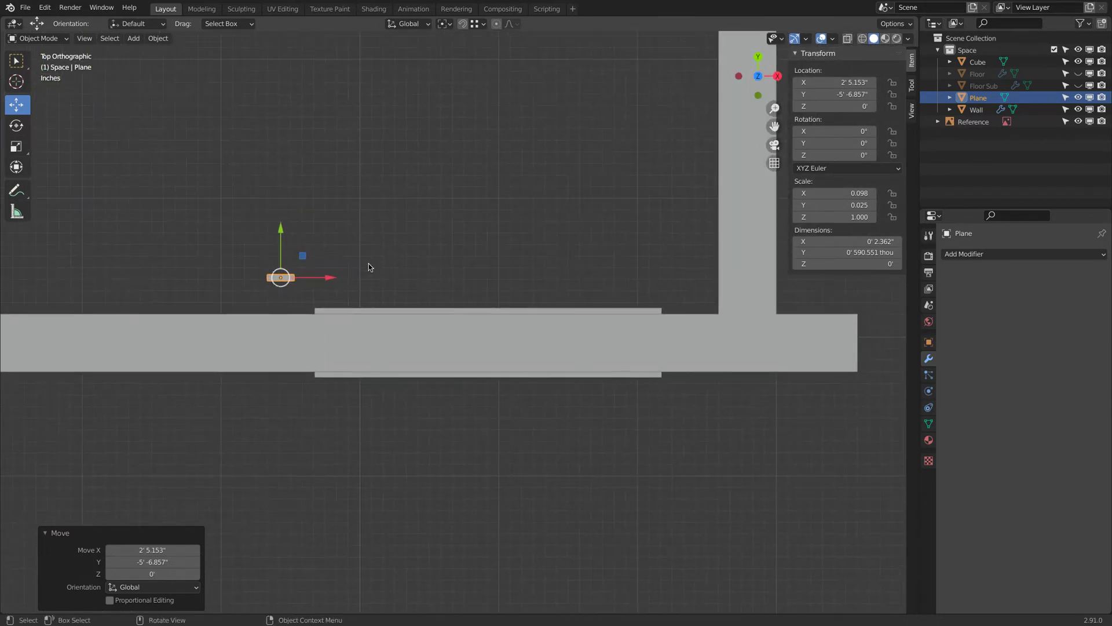
pyautogui.moveTo(266, 279); pyautogui.dragTo(303, 299)
# Shift the trim plane about -0.5" along X so it clears the edge of the door box
pyautogui.scroll(3, 304, 299)
pyautogui.keyDown('shift'); pyautogui.moveTo(286, 280); pyautogui.dragTo(510, 270, button='middle'); pyautogui.keyUp('shift')
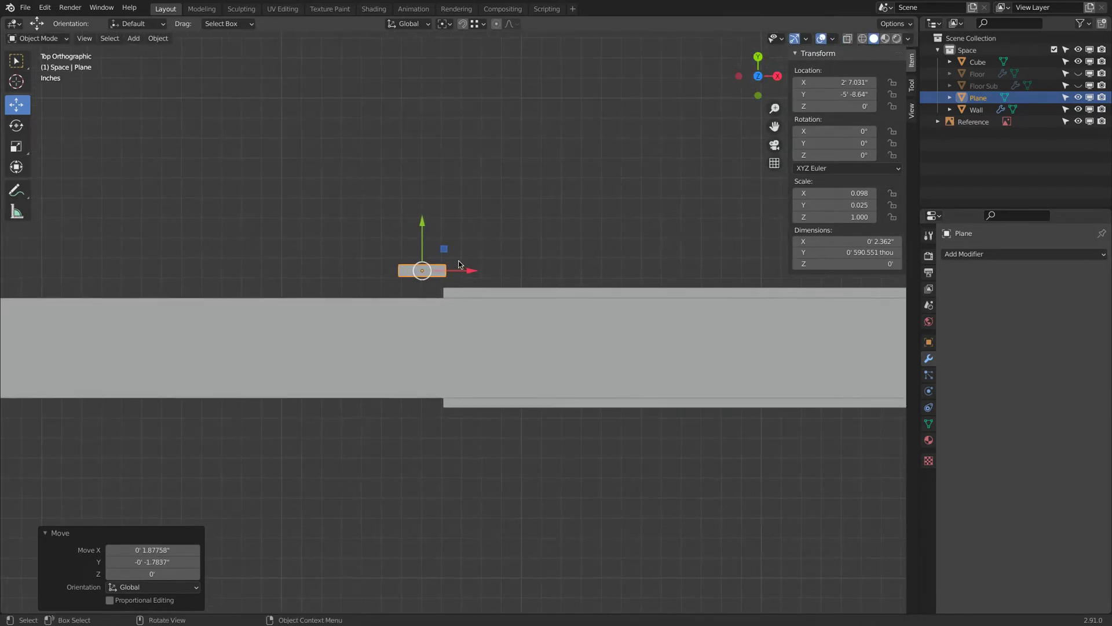
pyautogui.scroll(2, 436, 253)
pyautogui.moveTo(458, 248); pyautogui.dragTo(444, 247)
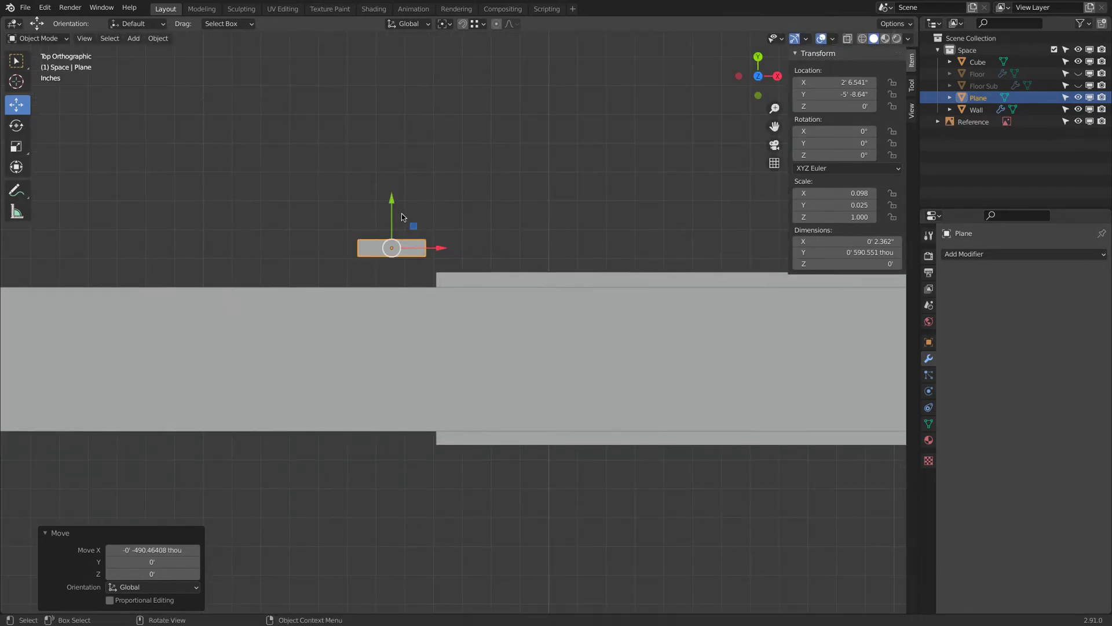
# Move the small trim plane to the wall's inner face, flush against the near end of the door block
pyautogui.moveTo(392, 201); pyautogui.dragTo(436, 271)
pyautogui.scroll(-4, 472, 274)
pyautogui.keyDown('shift'); pyautogui.moveTo(471, 273); pyautogui.dragTo(350, 197, button='middle'); pyautogui.keyUp('shift')
pyautogui.scroll(-4, 664, 229)
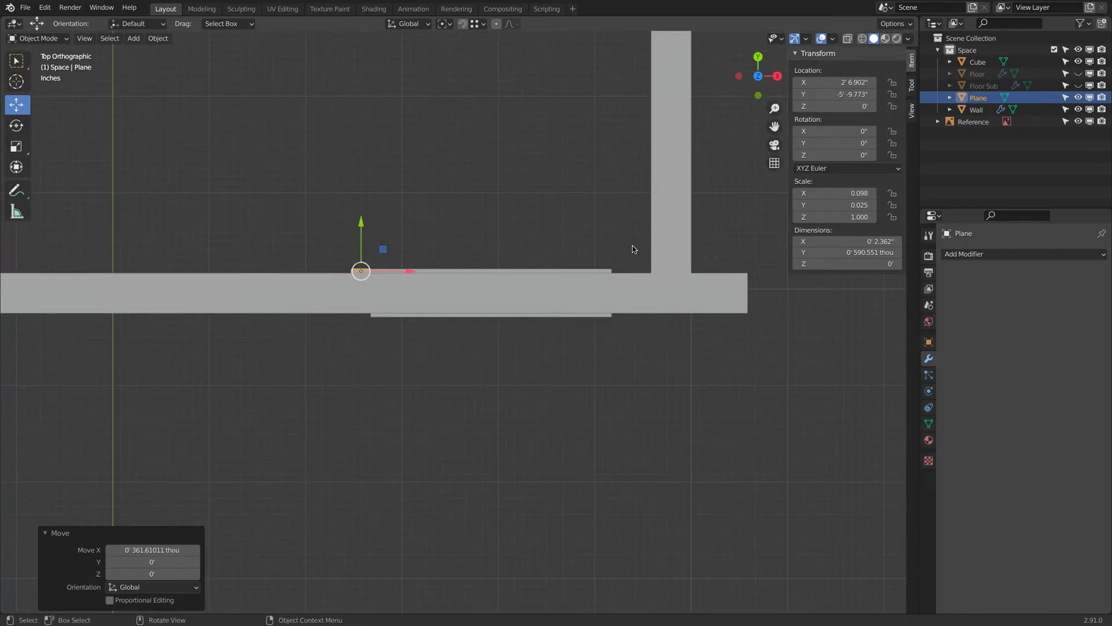
pyautogui.scroll(-4, 634, 249)
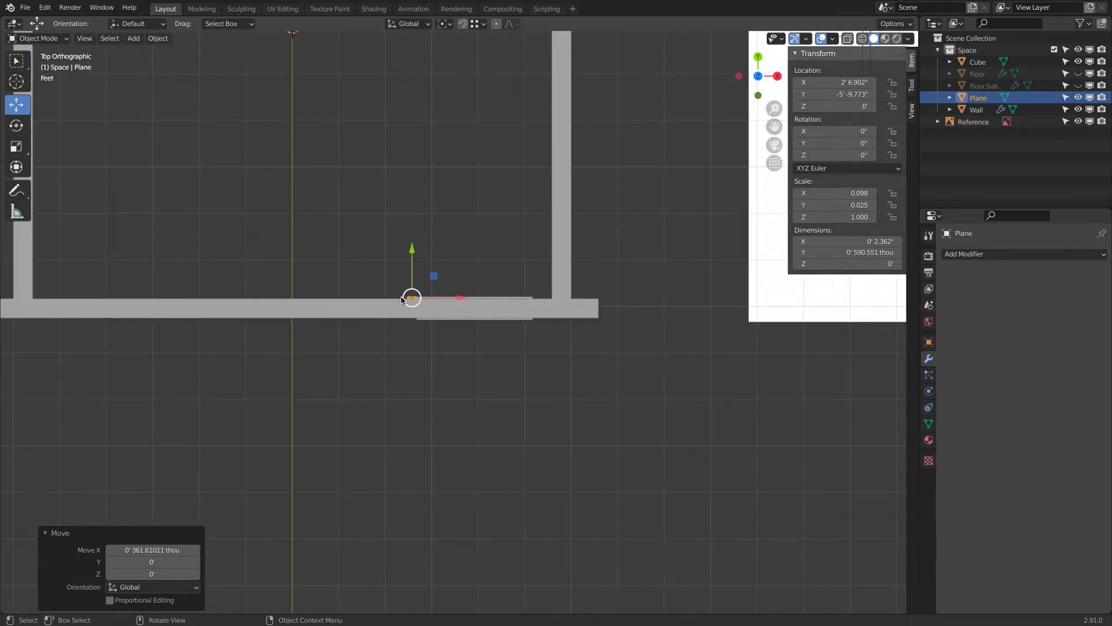
pyautogui.scroll(4, 411, 308)
pyautogui.scroll(3, 351, 270)
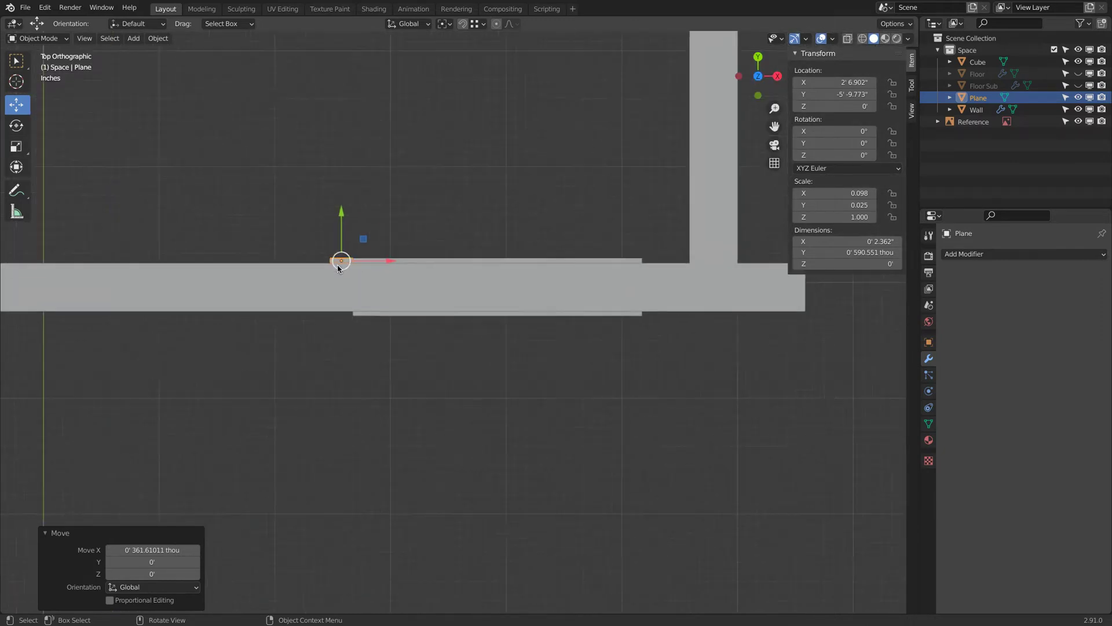
# Check the entrance door dimension on the reference drawing, duplicate the trim plane outside the wall and set the copy's X dimension to 2' 11"
pyautogui.scroll(-6, 273, 231)
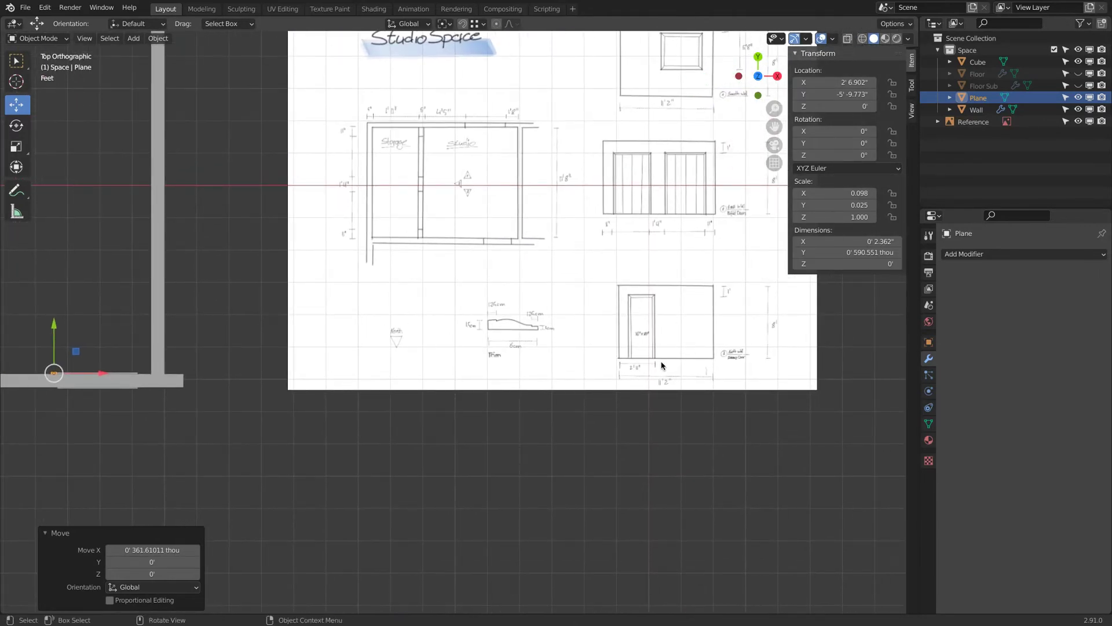
pyautogui.scroll(4, 655, 373)
pyautogui.keyDown('shift'); pyautogui.moveTo(799, 408); pyautogui.dragTo(619, 368, button='middle'); pyautogui.keyUp('shift')
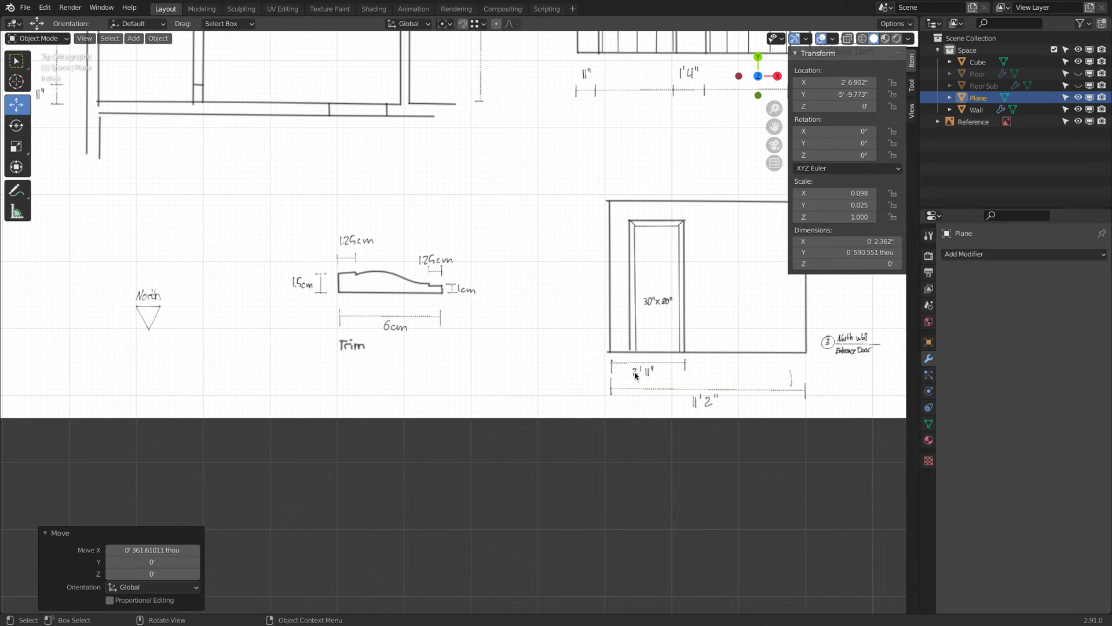
pyautogui.hotkey('shift', 'd')
pyautogui.scroll(-6, 415, 331)
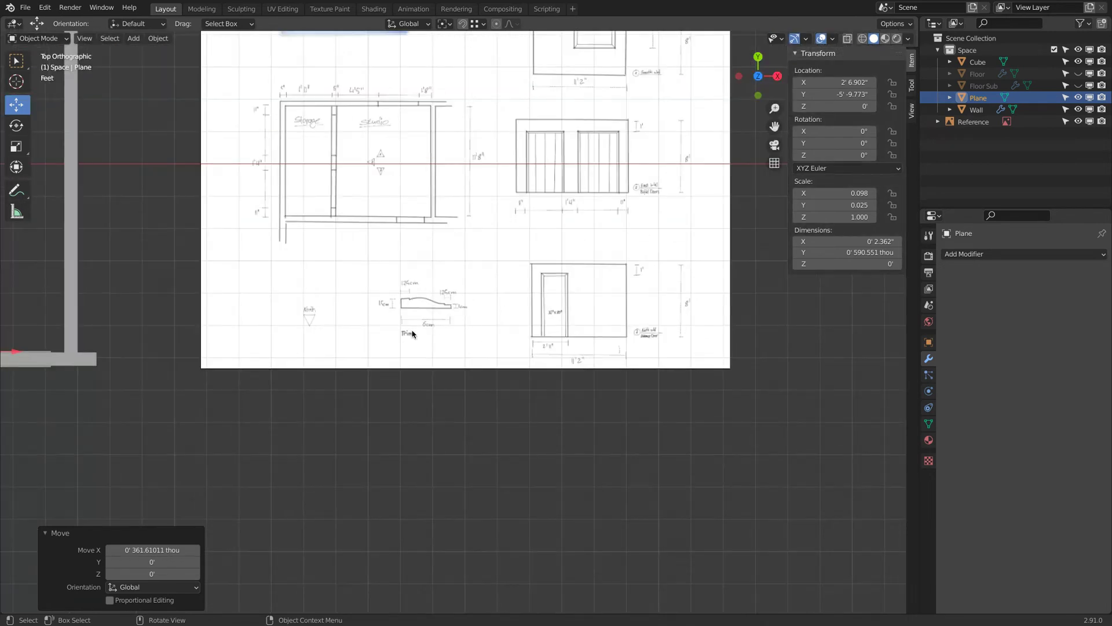
pyautogui.click(476, 396)
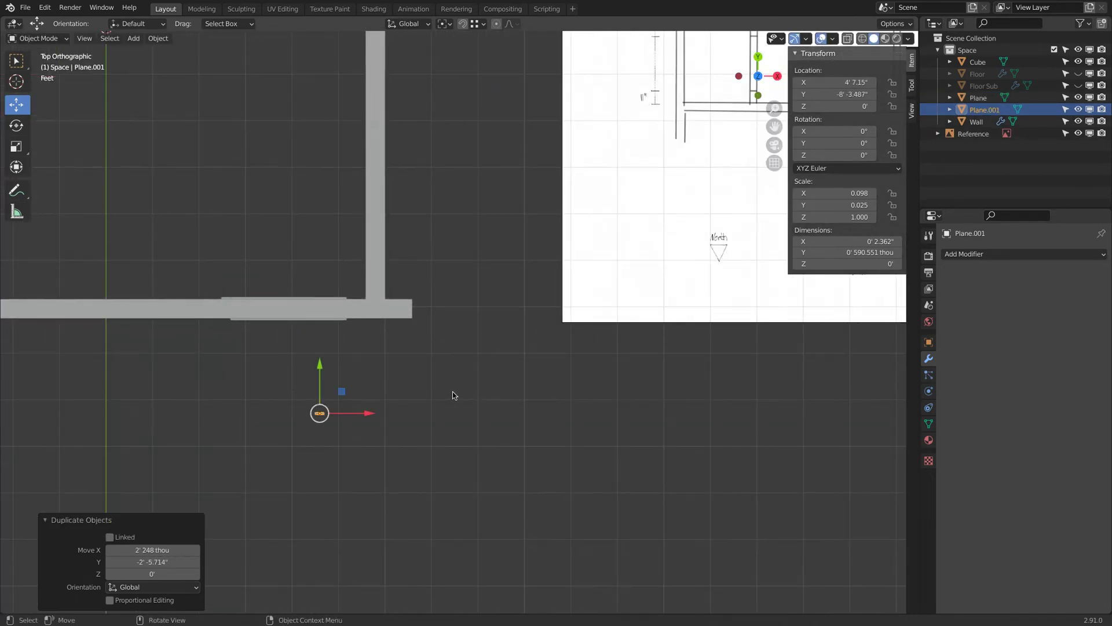
pyautogui.click(834, 242)
pyautogui.write('2\' 11"')
pyautogui.press('Return')
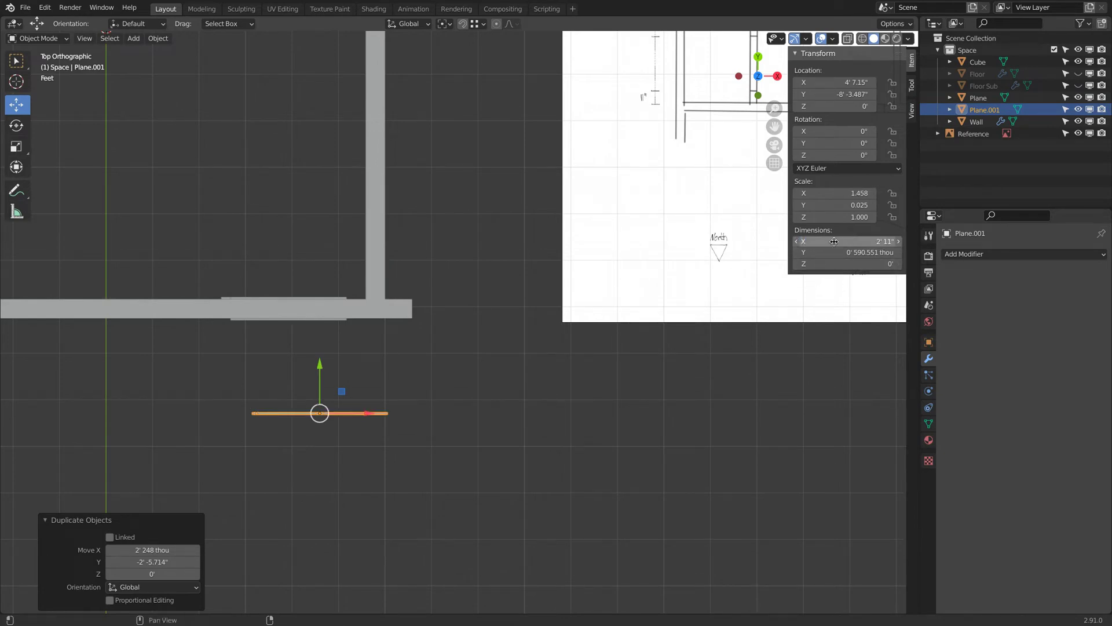
# Move the 2' 11" guide plane inside the room, just off the door wall, with one end against the adjoining side wall
pyautogui.moveTo(324, 370); pyautogui.dragTo(342, 169)
pyautogui.press('g')
pyautogui.press('x')
pyautogui.click(266, 219)
pyautogui.press('g')
pyautogui.press('x')
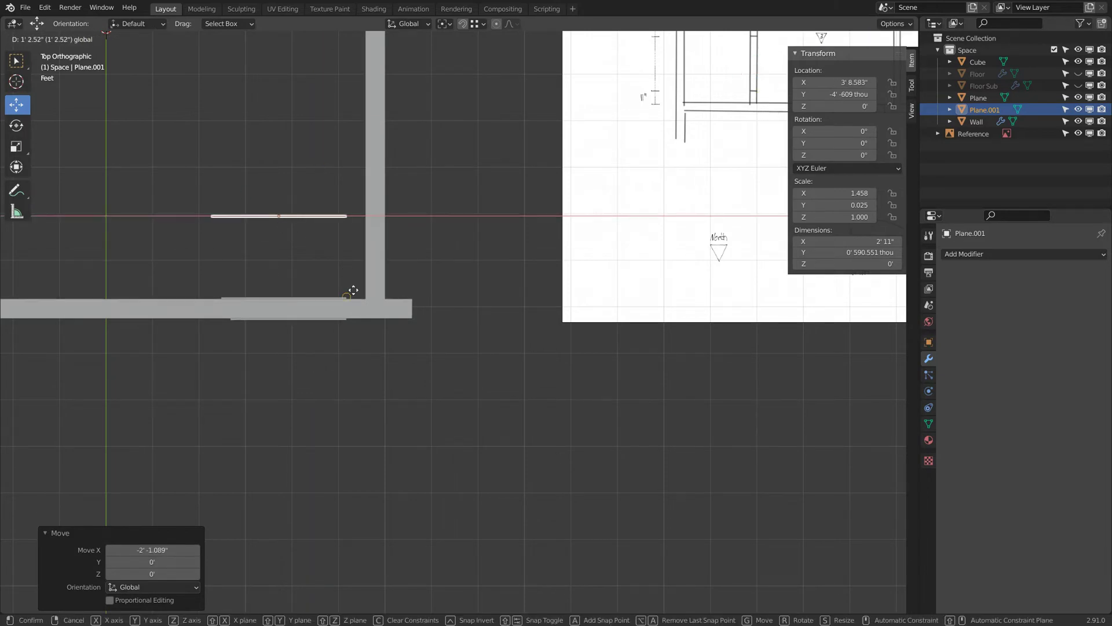
pyautogui.click(325, 263)
pyautogui.keyDown('shift'); pyautogui.moveTo(325, 263); pyautogui.dragTo(384, 242, button='middle'); pyautogui.keyUp('shift')
pyautogui.press('g')
pyautogui.press('y')
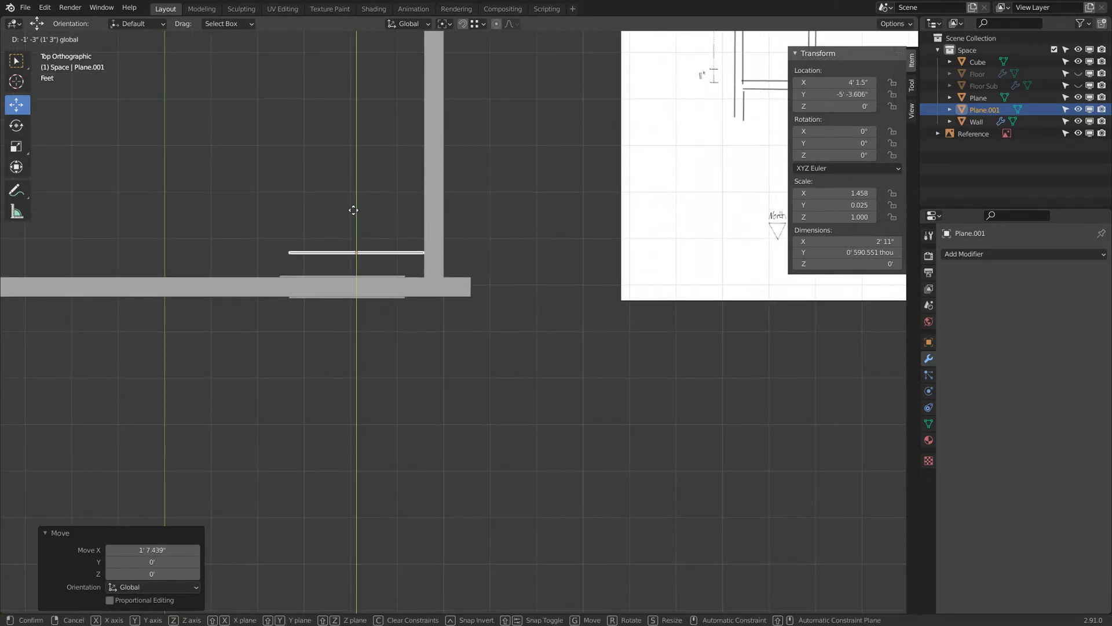
pyautogui.click(350, 220)
# Move the door block and trim plane together along X until the trim's outer edge aligns with the guide plane's free end
pyautogui.scroll(7, 293, 229)
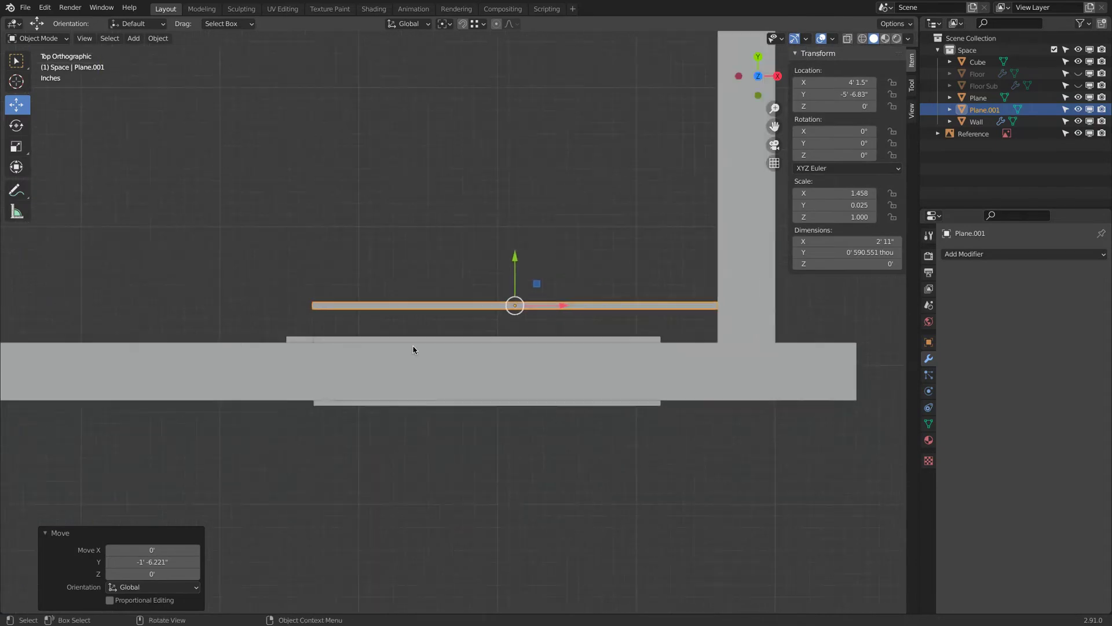
pyautogui.click(314, 342)
pyautogui.keyDown('shift'); pyautogui.click(268, 343); pyautogui.keyUp('shift')
pyautogui.moveTo(423, 362); pyautogui.dragTo(298, 336)
# Duplicate the trim plane along X and place the copy flush against the opposite end of the door block
pyautogui.click(289, 341)
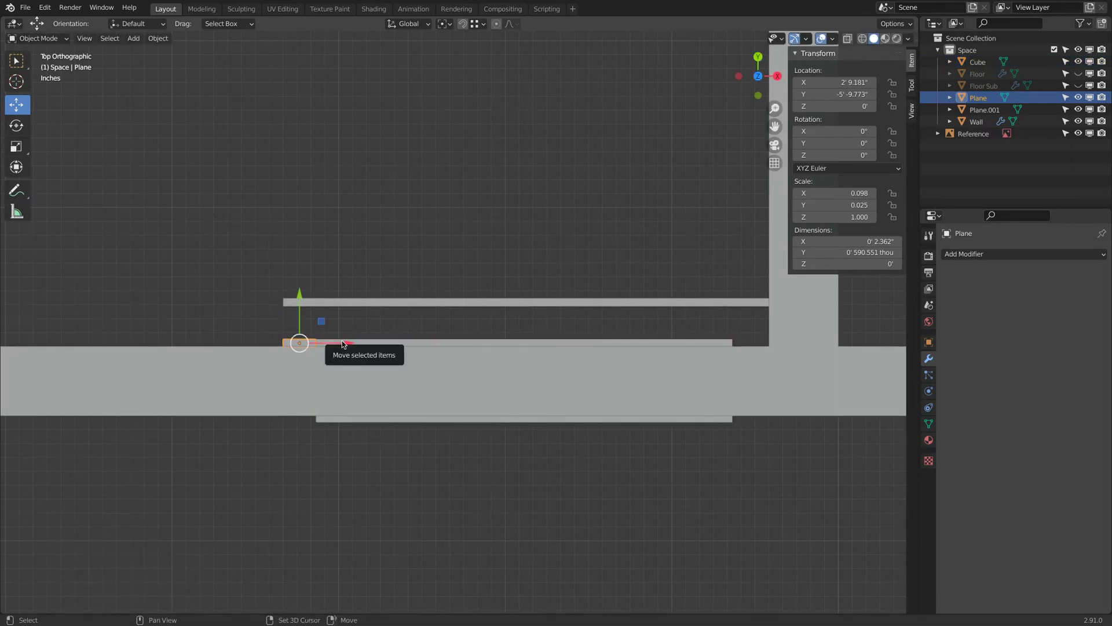
pyautogui.hotkey('shift', 'd')
pyautogui.press('x')
pyautogui.click(832, 355)
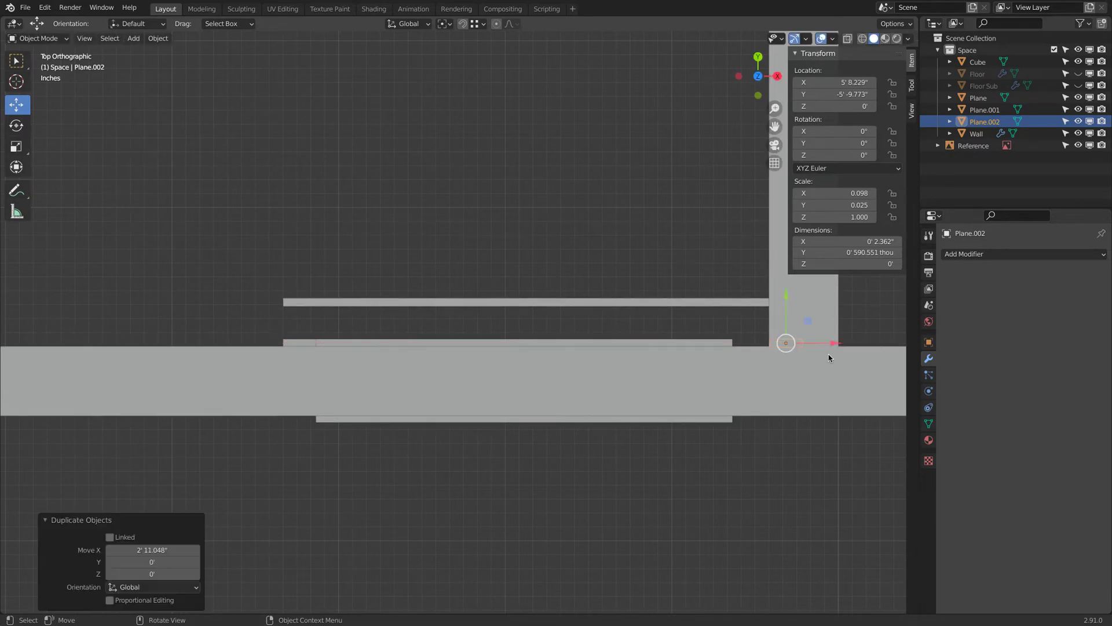
pyautogui.press('g')
pyautogui.click(737, 341)
pyautogui.keyDown('shift'); pyautogui.moveTo(745, 340); pyautogui.dragTo(660, 323, button='middle'); pyautogui.keyUp('shift')
pyautogui.scroll(2, 718, 327)
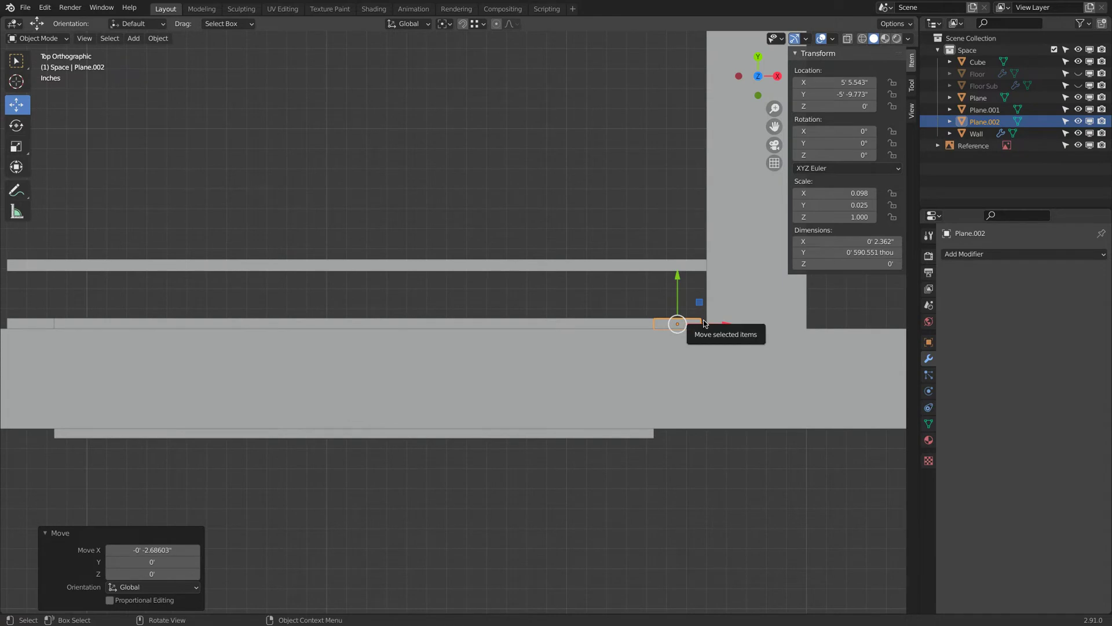
pyautogui.scroll(-3, 675, 323)
pyautogui.keyDown('shift'); pyautogui.moveTo(475, 346); pyautogui.dragTo(506, 381, button='middle'); pyautogui.keyUp('shift')
pyautogui.press('a')
pyautogui.scroll(-4, 521, 400)
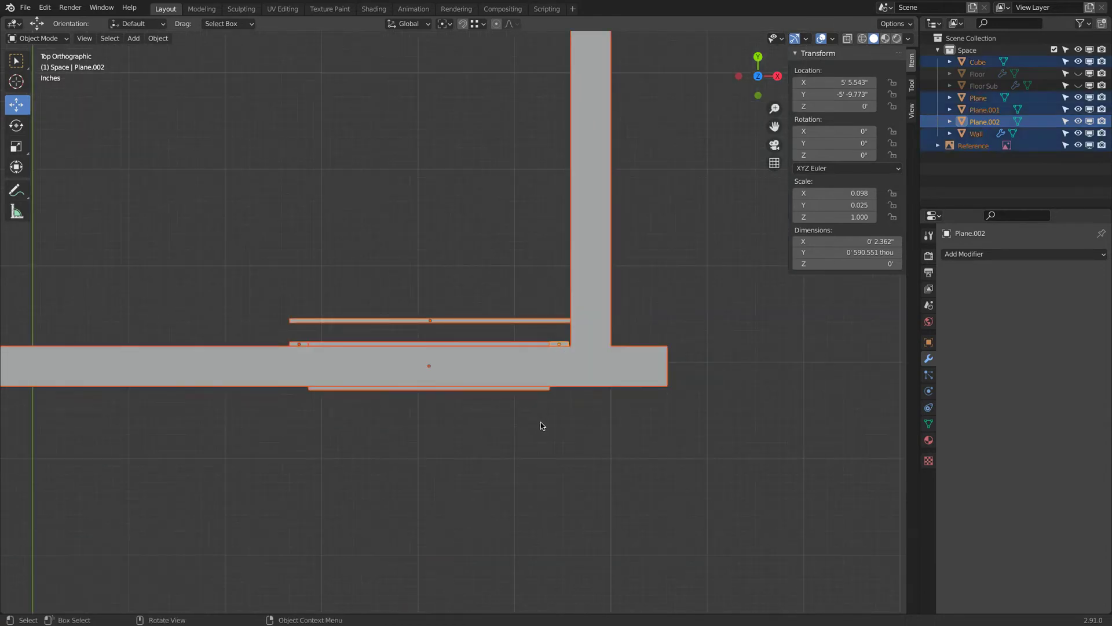
pyautogui.hotkey('alt', 'a')
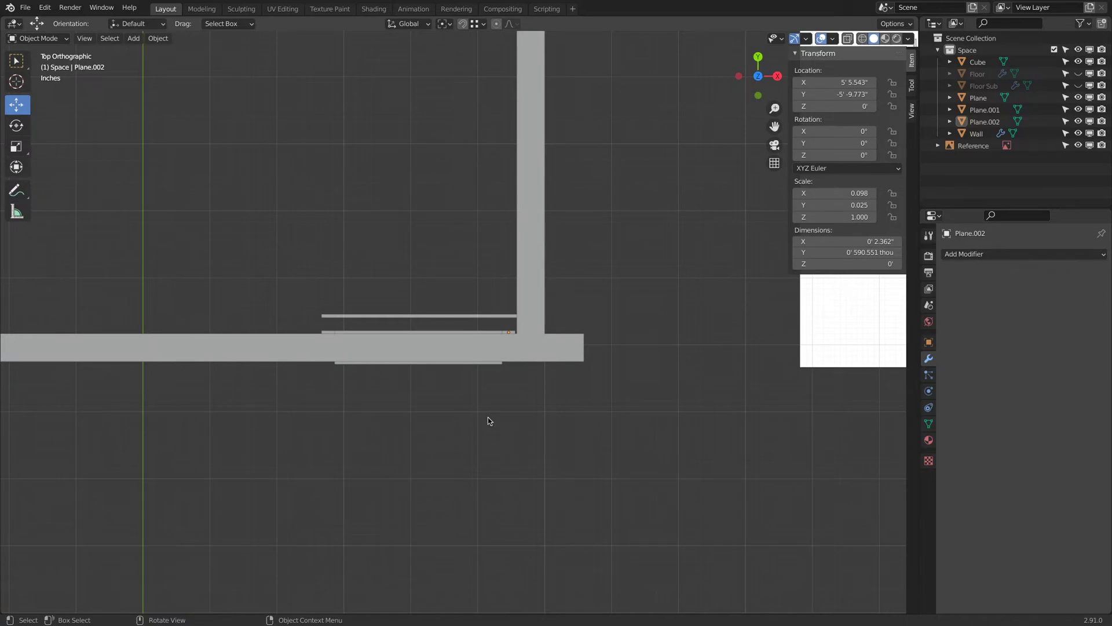
pyautogui.moveTo(492, 417)
pyautogui.mouseDown(button='middle')
pyautogui.moveTo(485, 427)
pyautogui.moveTo(598, 339)
pyautogui.moveTo(692, 368)
pyautogui.moveTo(514, 418)
pyautogui.mouseUp(button='middle')
pyautogui.scroll(-4, 513, 415)
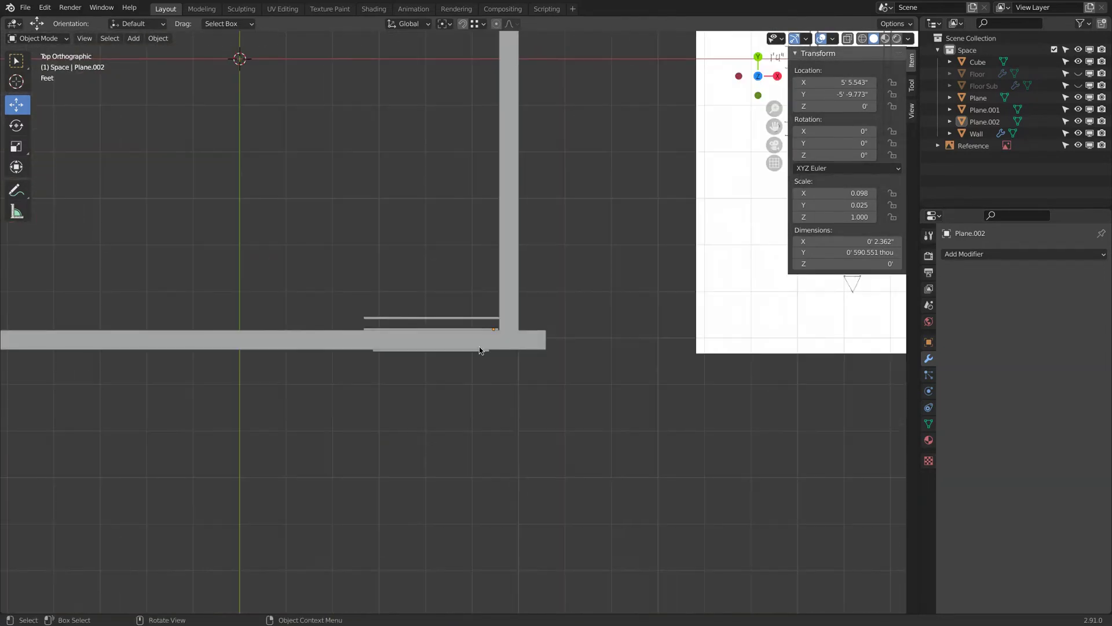
# Select both trim planes and the long guide plane, create a new collection and move them into it
pyautogui.scroll(4, 478, 346)
pyautogui.click(280, 334)
pyautogui.keyDown('shift'); pyautogui.click(396, 314); pyautogui.keyUp('shift')
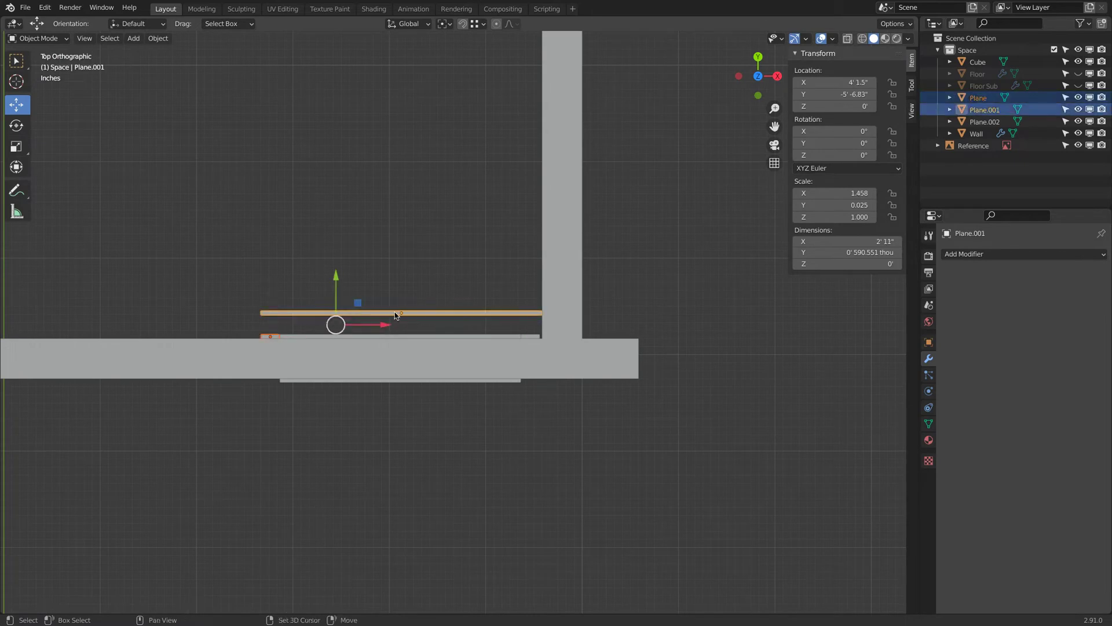
pyautogui.keyDown('shift'); pyautogui.click(538, 334); pyautogui.keyUp('shift')
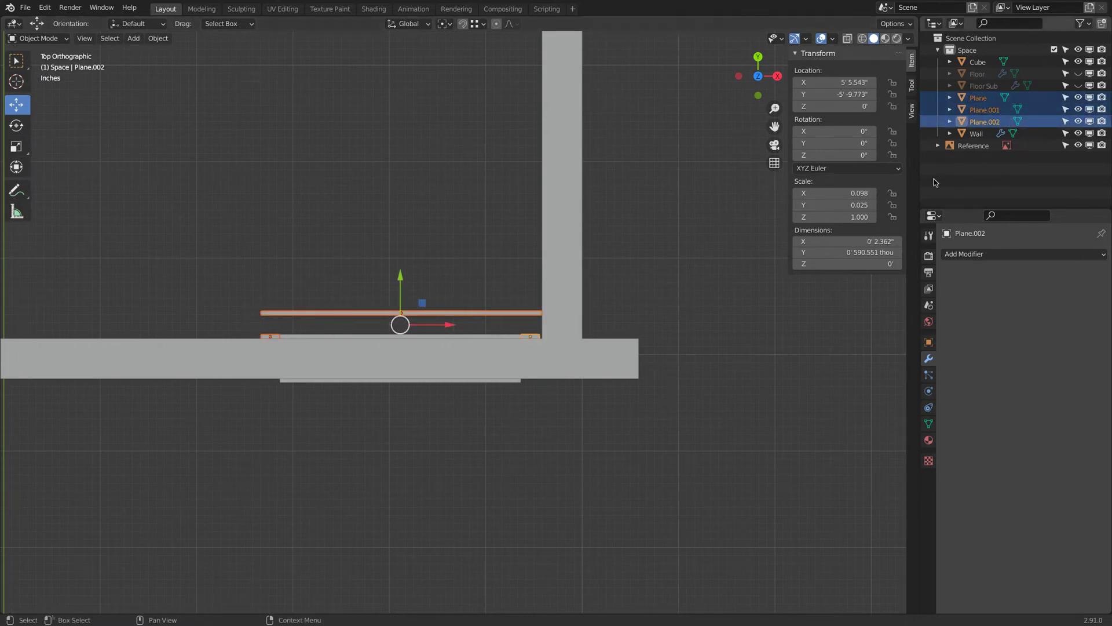
pyautogui.rightClick(989, 173)
pyautogui.click(989, 172)
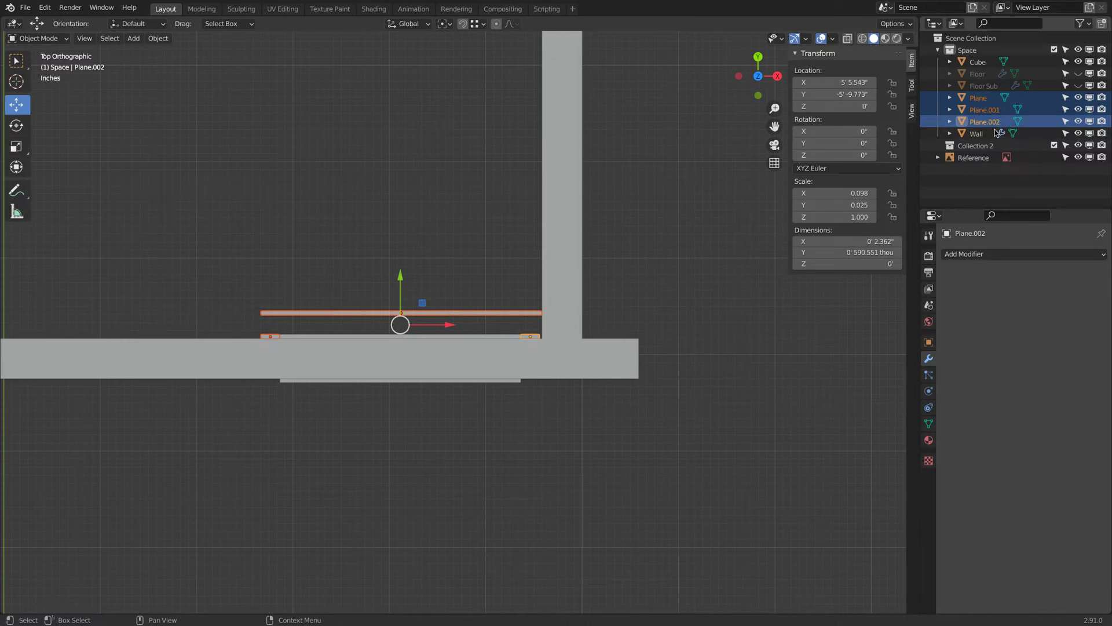
pyautogui.moveTo(990, 125); pyautogui.dragTo(985, 145)
# Rename the new collection as Mesh Guids and exclude it from the view layer
pyautogui.doubleClick(966, 110)
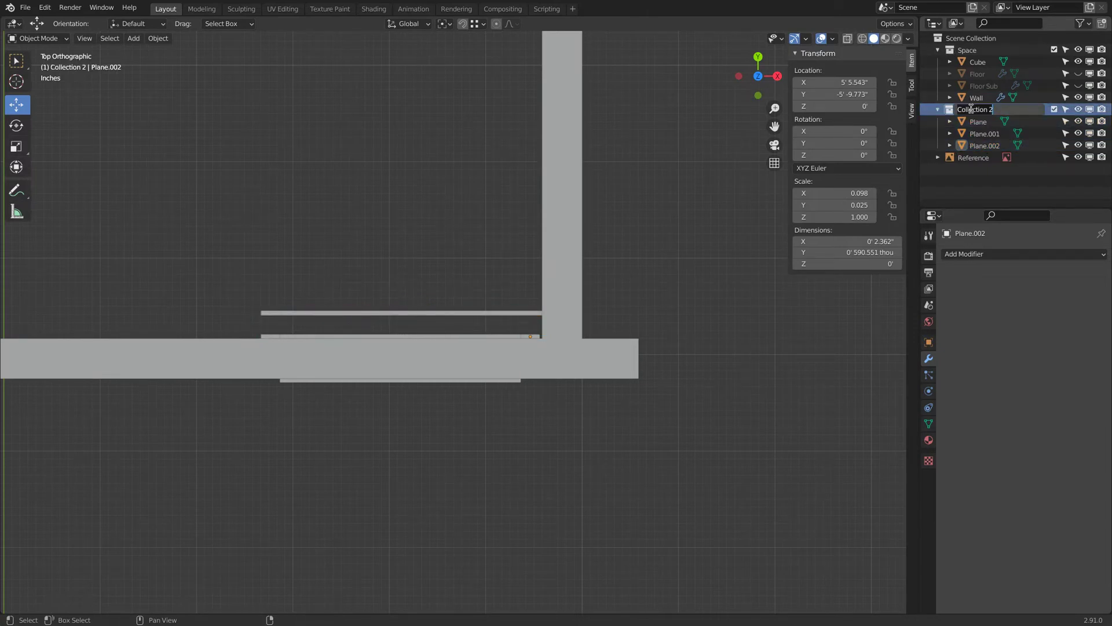
pyautogui.write('Mesh Guids')
pyautogui.press('Return')
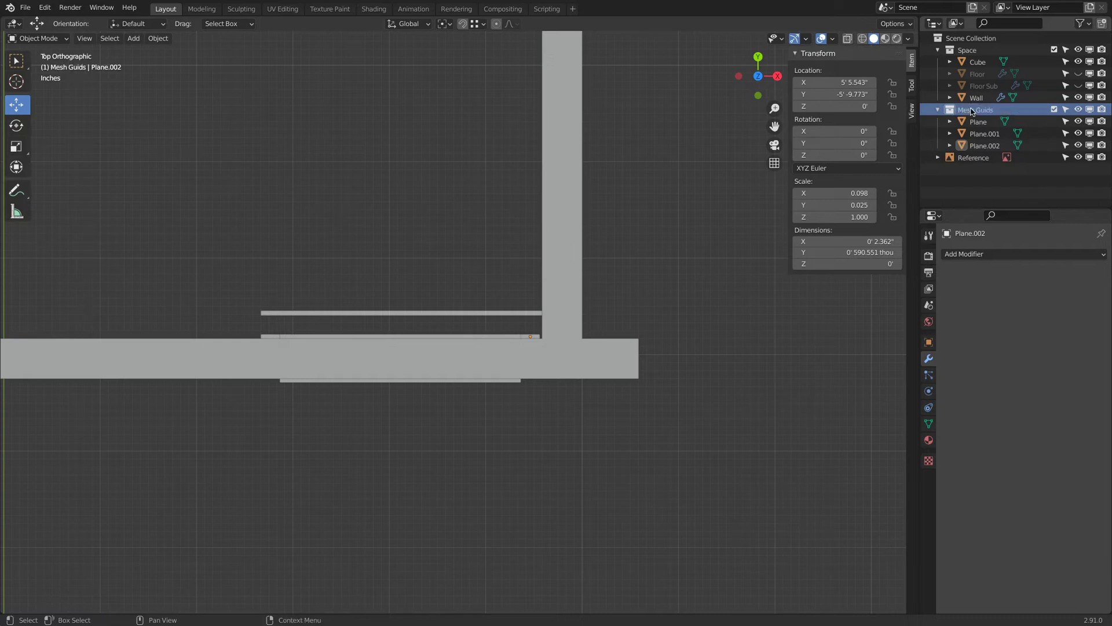
pyautogui.click(1055, 109)
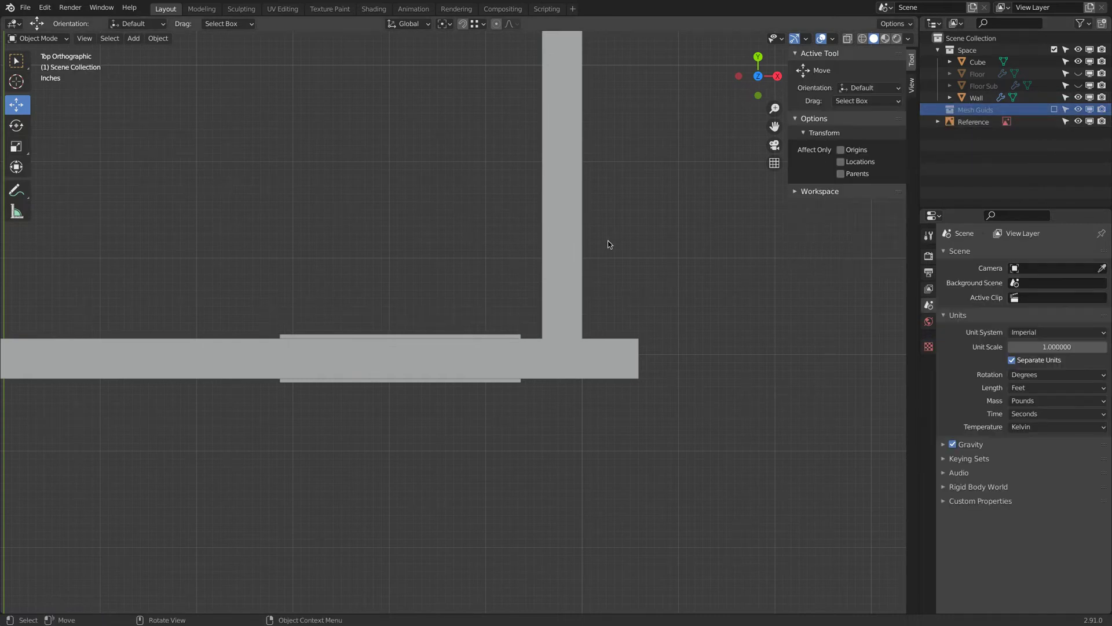
# Select the door block and set its viewport display to Wire
pyautogui.scroll(-4, 577, 285)
pyautogui.moveTo(577, 285); pyautogui.dragTo(443, 394, button='middle')
pyautogui.click(443, 394)
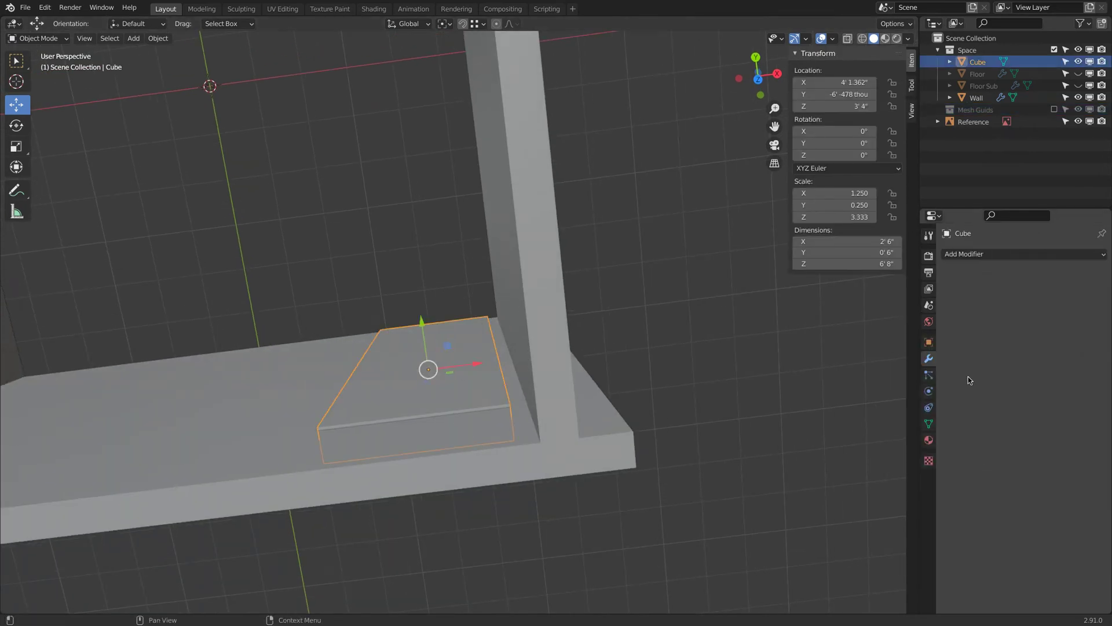
pyautogui.click(930, 341)
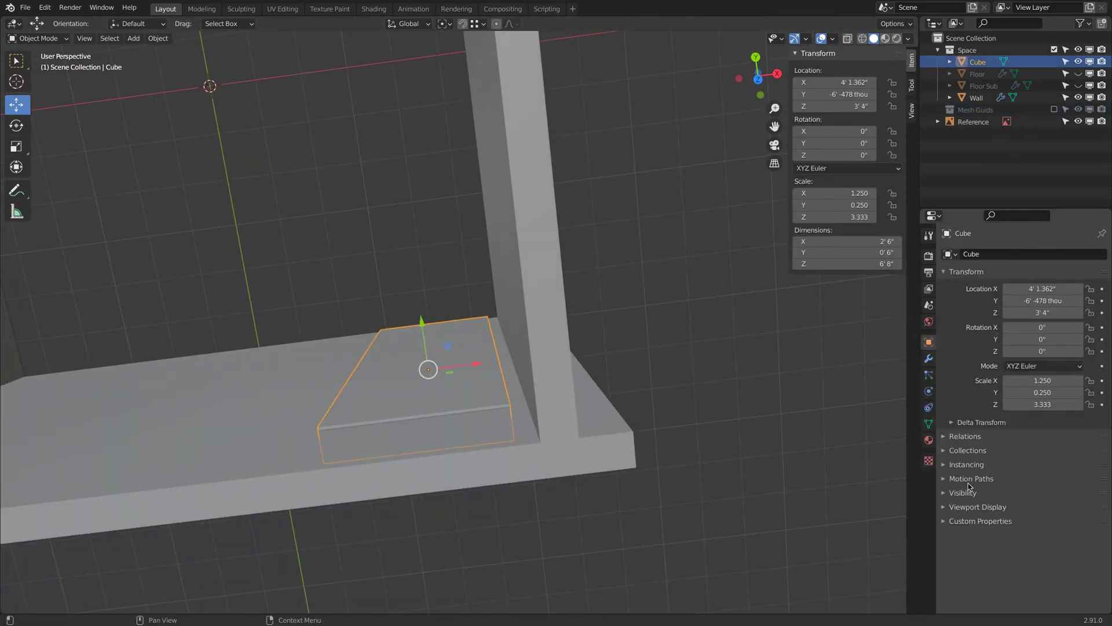
pyautogui.click(945, 506)
pyautogui.scroll(-2, 988, 511)
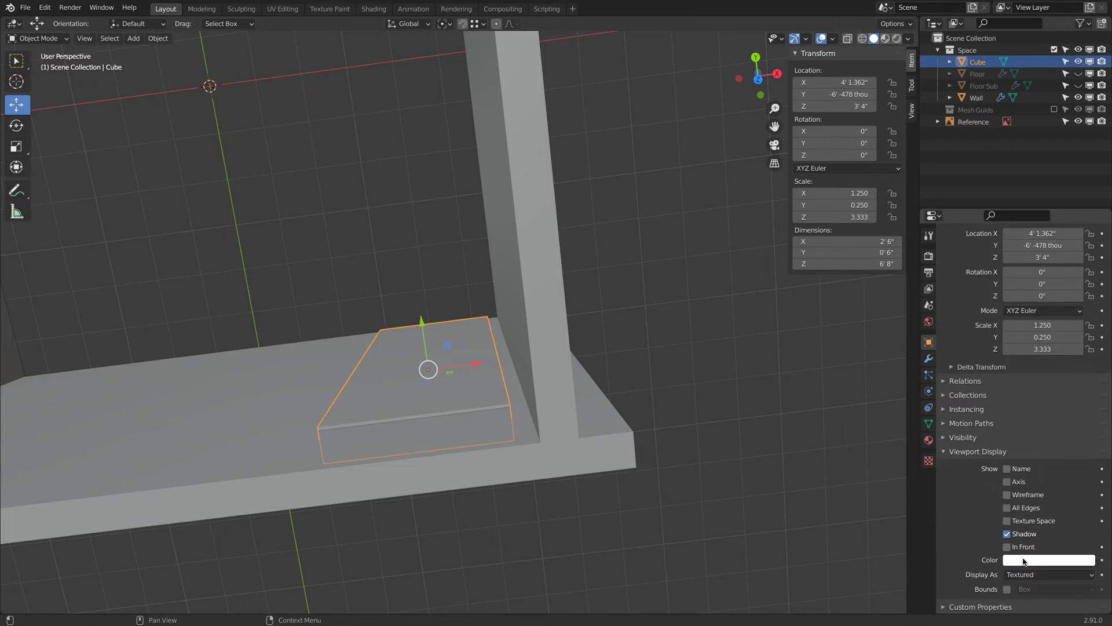
pyautogui.click(1031, 574)
pyautogui.click(1045, 548)
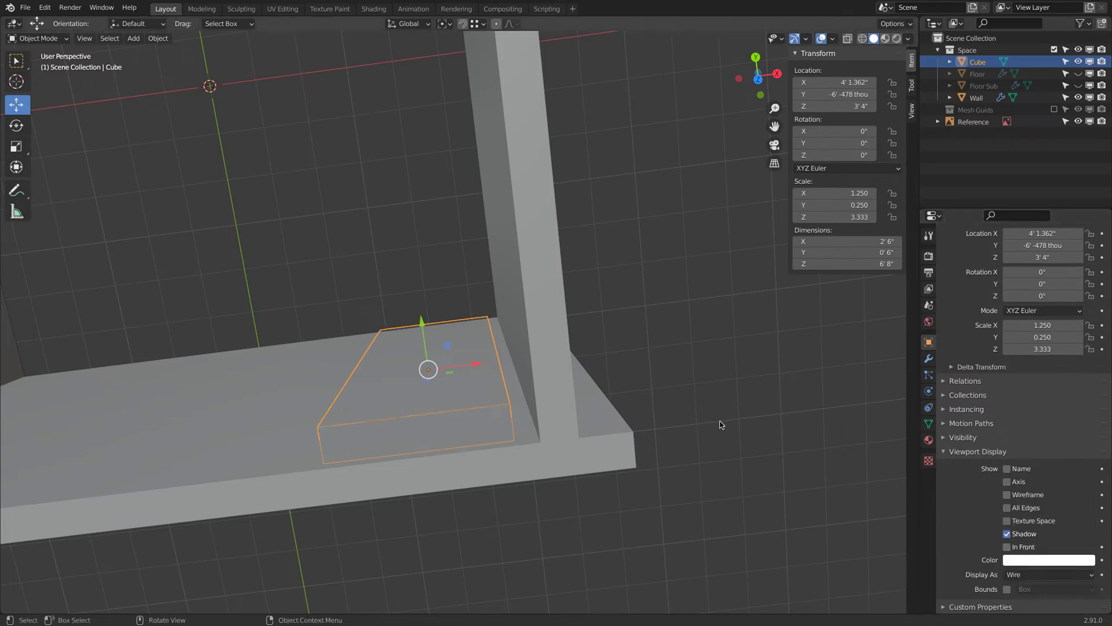
# Create another new collection and name it Openings
pyautogui.click(554, 408)
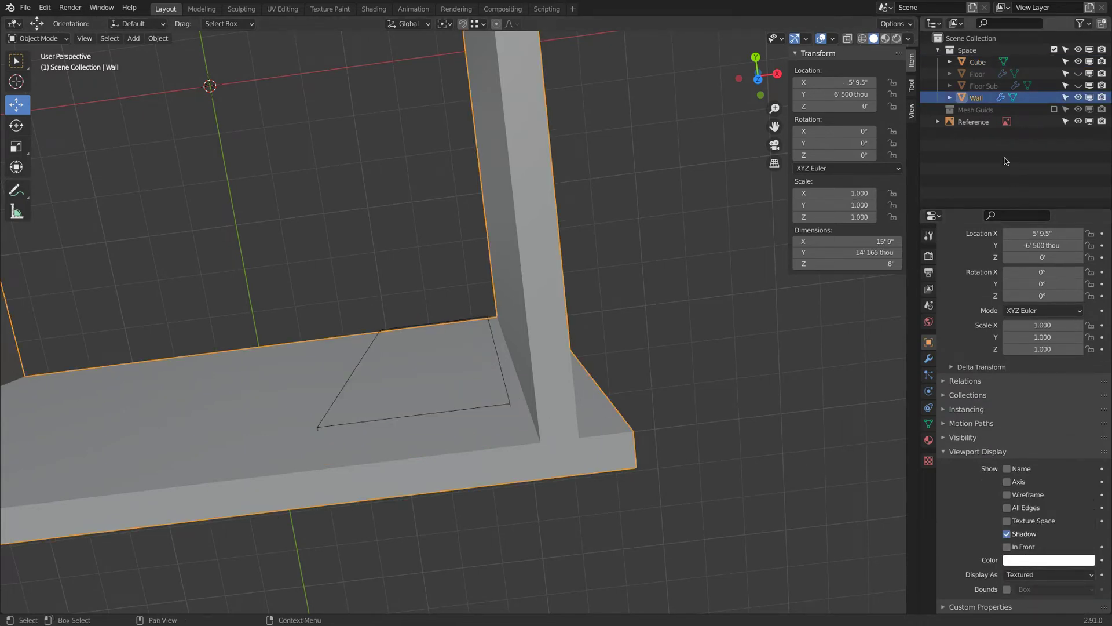
pyautogui.rightClick(966, 153)
pyautogui.click(965, 152)
pyautogui.doubleClick(985, 122)
pyautogui.write('Openings')
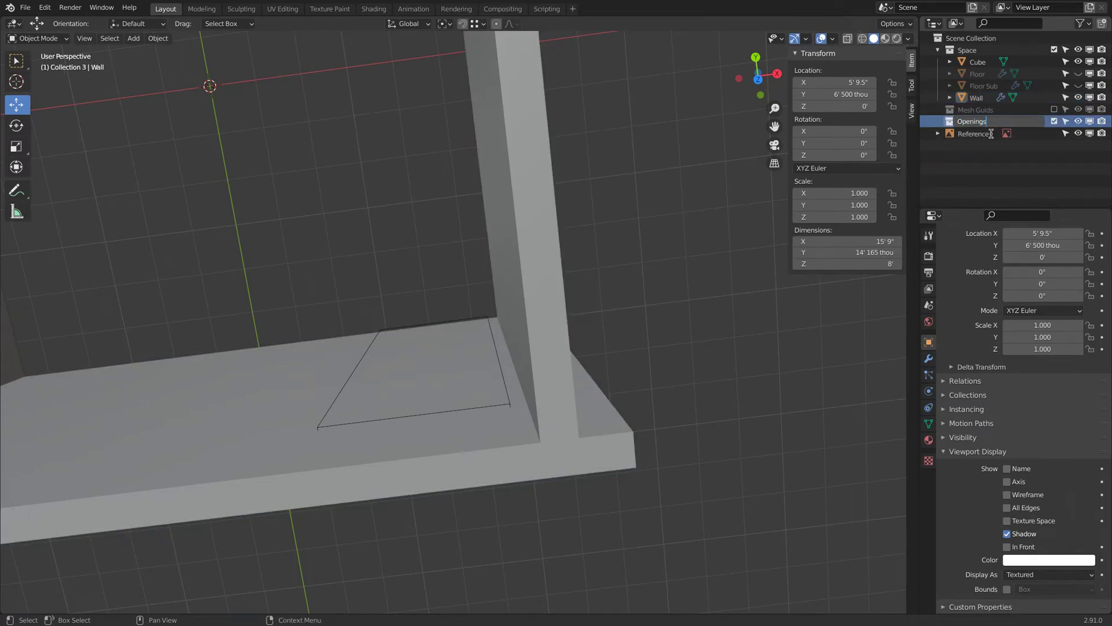
pyautogui.press('Return')
# Rename the door block as Door Bool, move it into the Openings collection, and collapse that collection
pyautogui.click(444, 318)
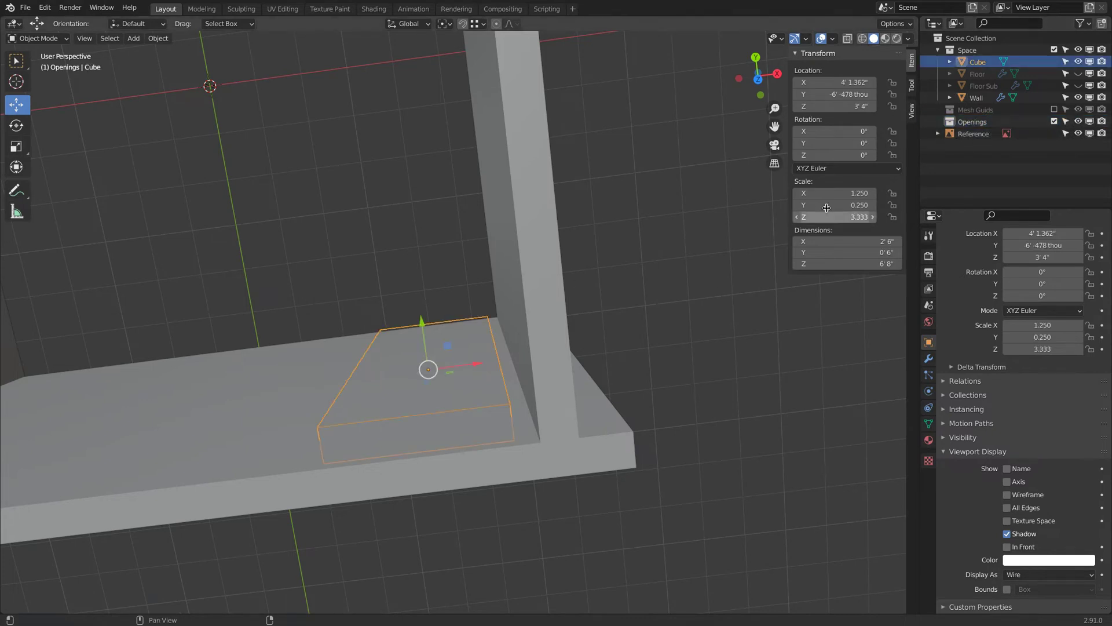
pyautogui.doubleClick(985, 62)
pyautogui.write('Door Bool')
pyautogui.press('Return')
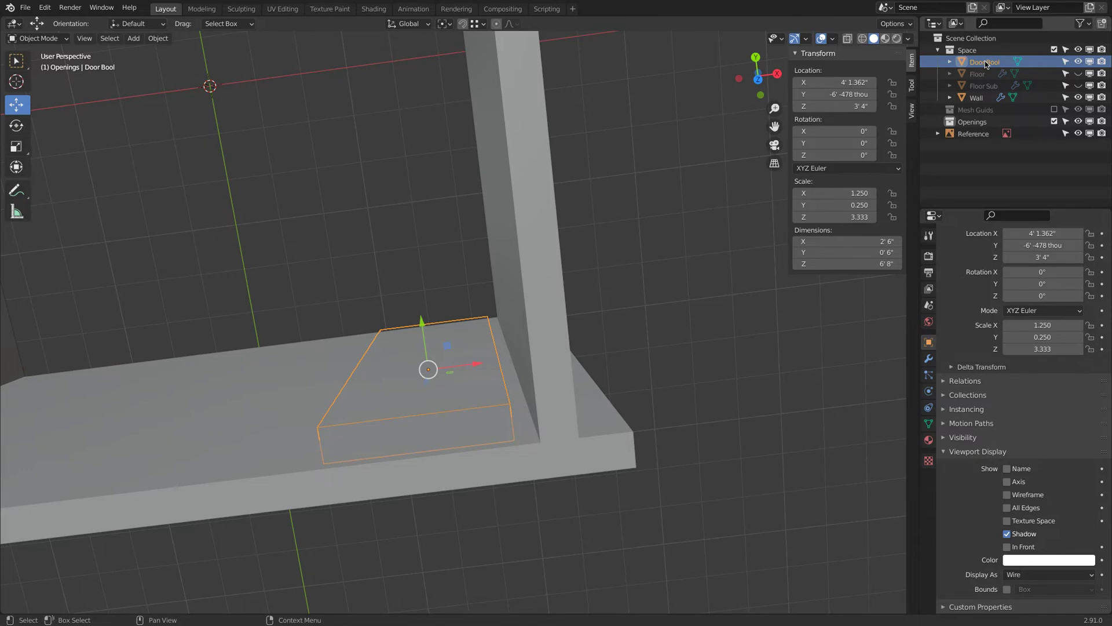
pyautogui.moveTo(985, 61); pyautogui.dragTo(983, 123)
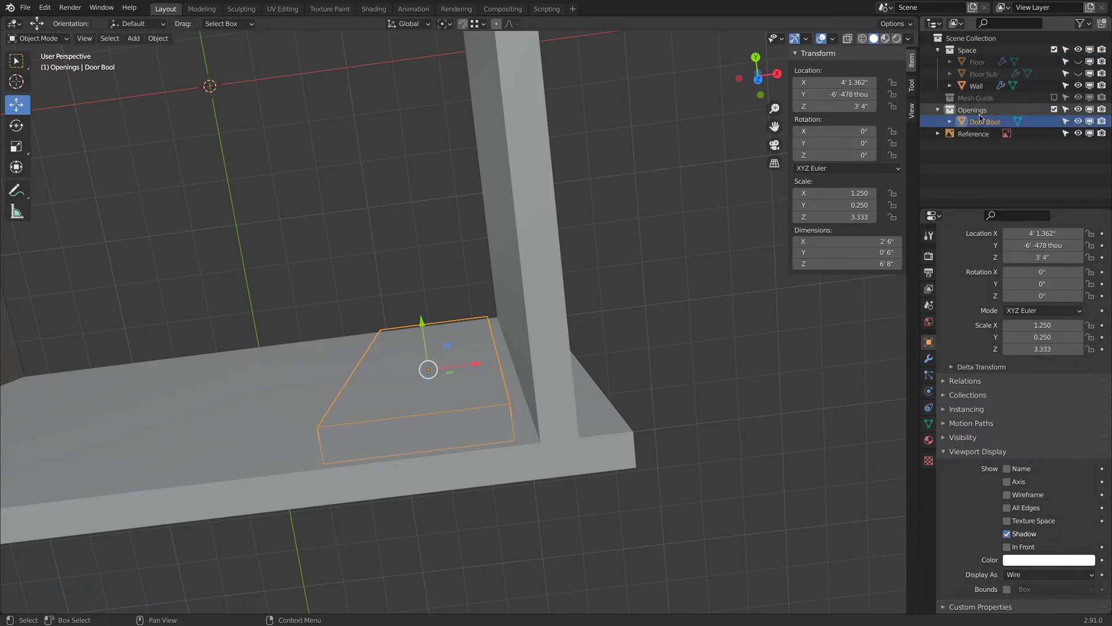
pyautogui.click(935, 110)
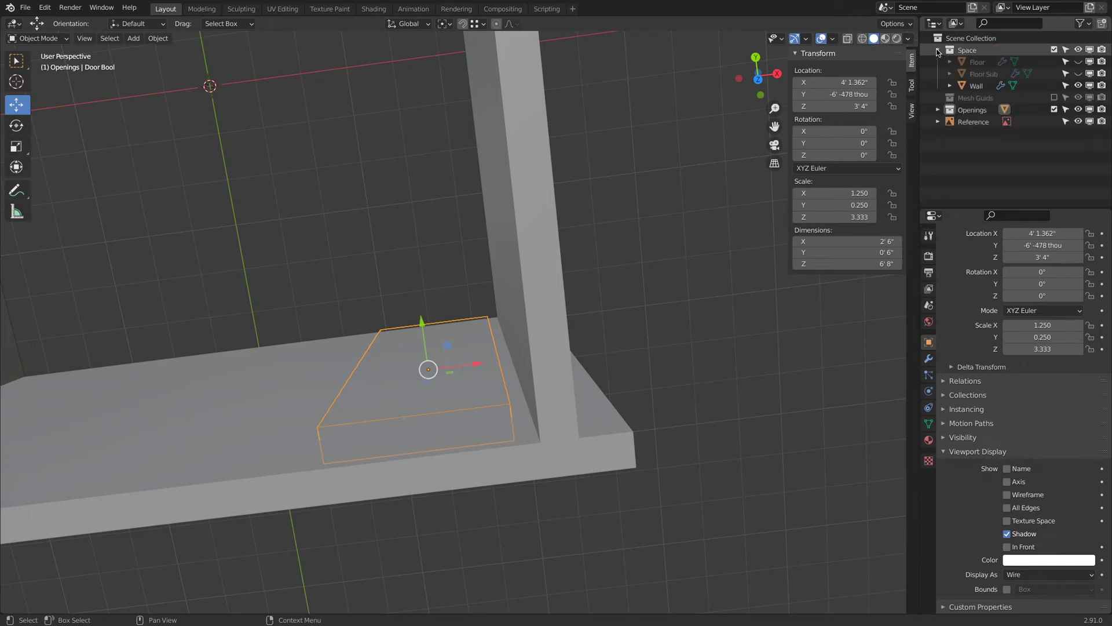
pyautogui.click(960, 156)
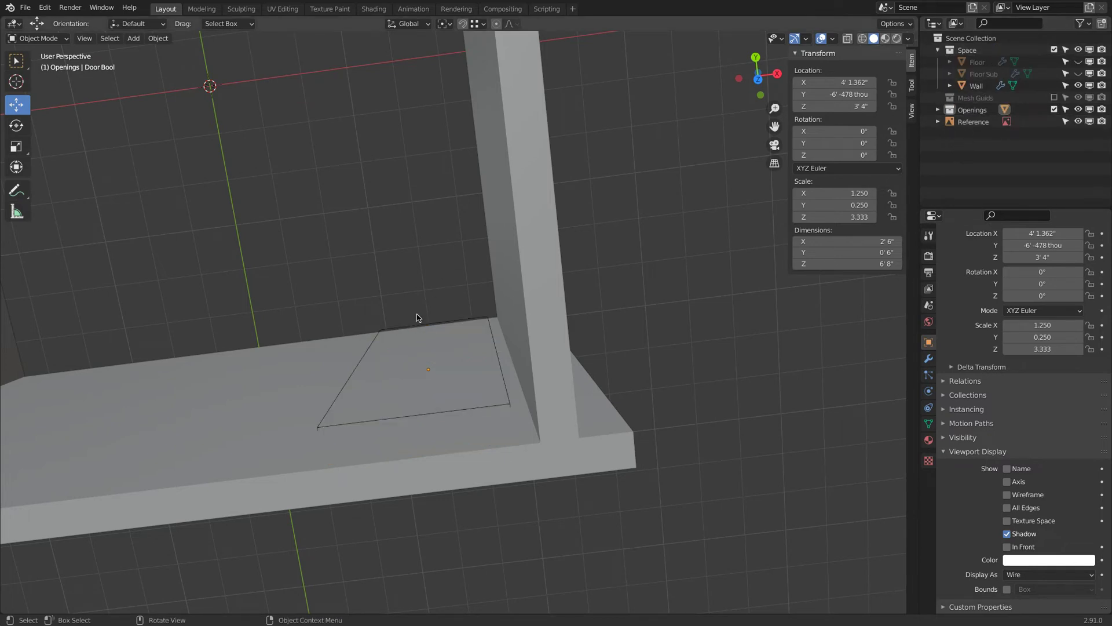
# Select the wall and add a Boolean modifier in Difference mode below its Solidify modifier
pyautogui.click(260, 402)
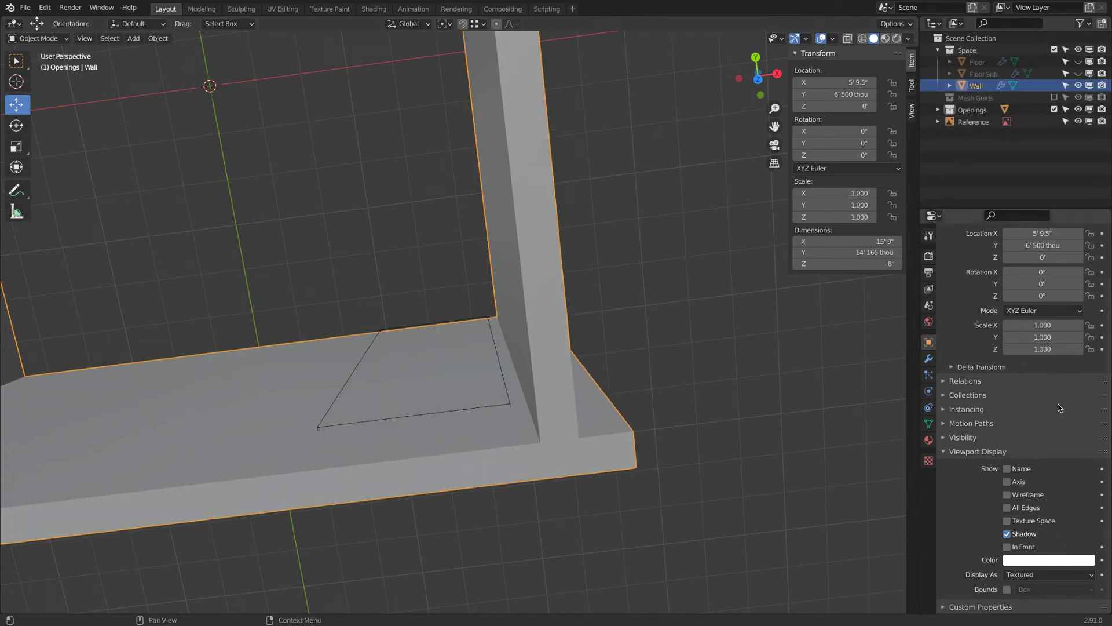
pyautogui.click(929, 359)
pyautogui.hotkey('alt', 'a')
pyautogui.click(562, 386)
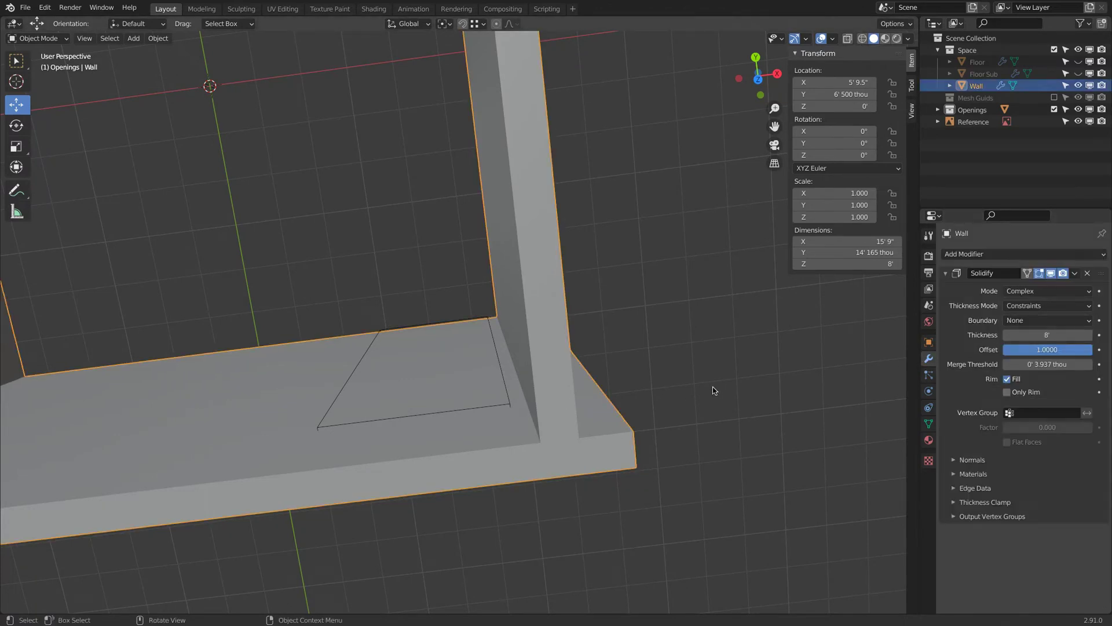
pyautogui.click(1002, 254)
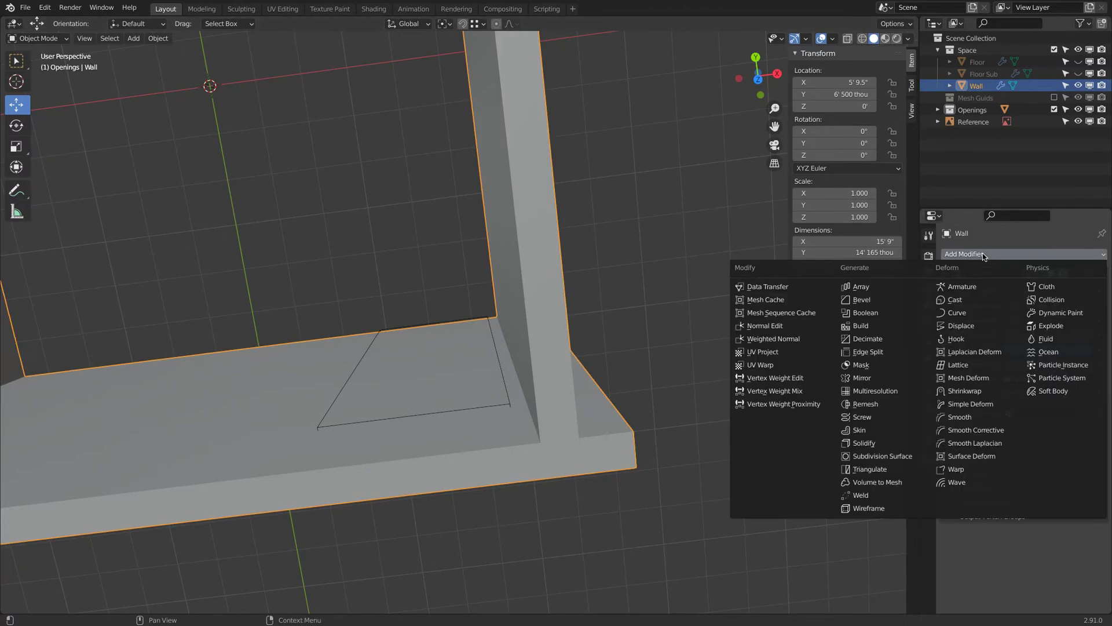
pyautogui.click(886, 313)
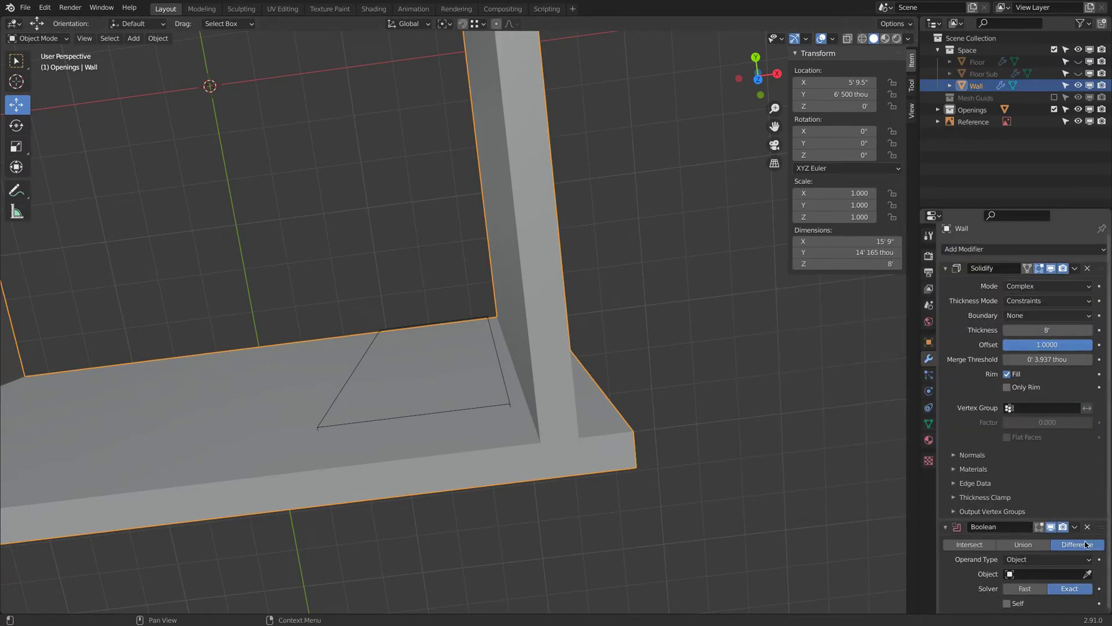
pyautogui.click(1049, 574)
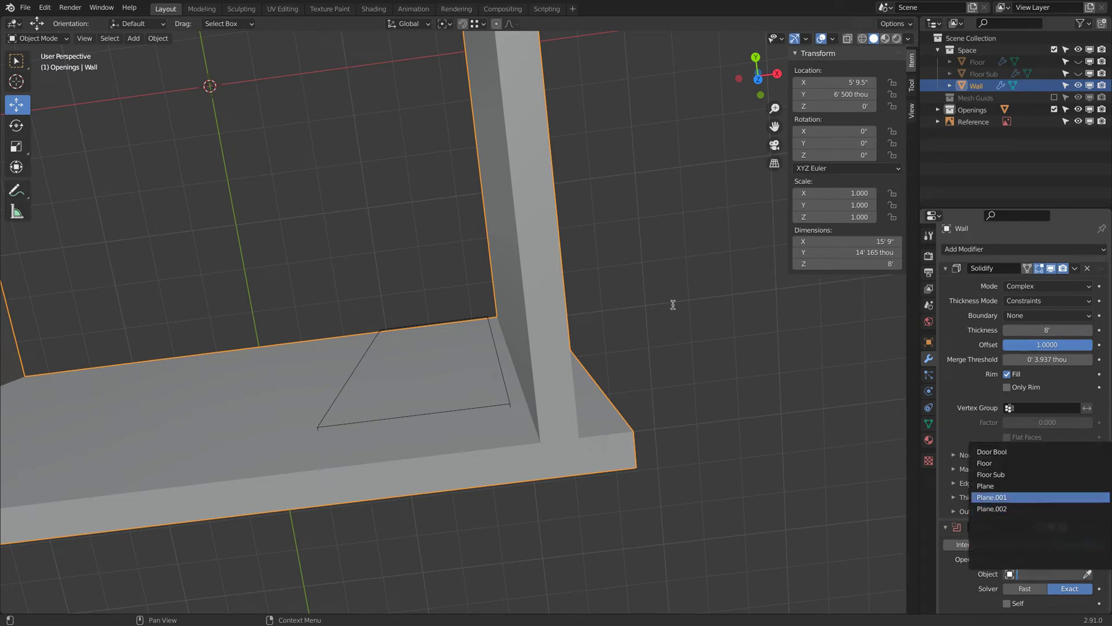
# Save the file to the Desktop as Studio Space
pyautogui.press('super+s')
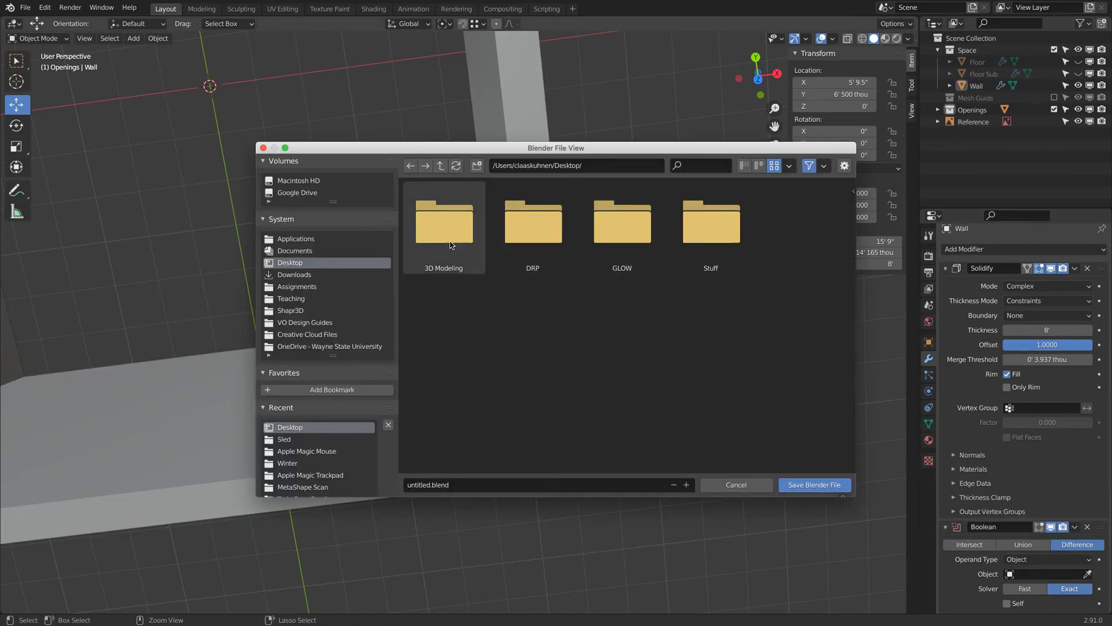
pyautogui.click(472, 485)
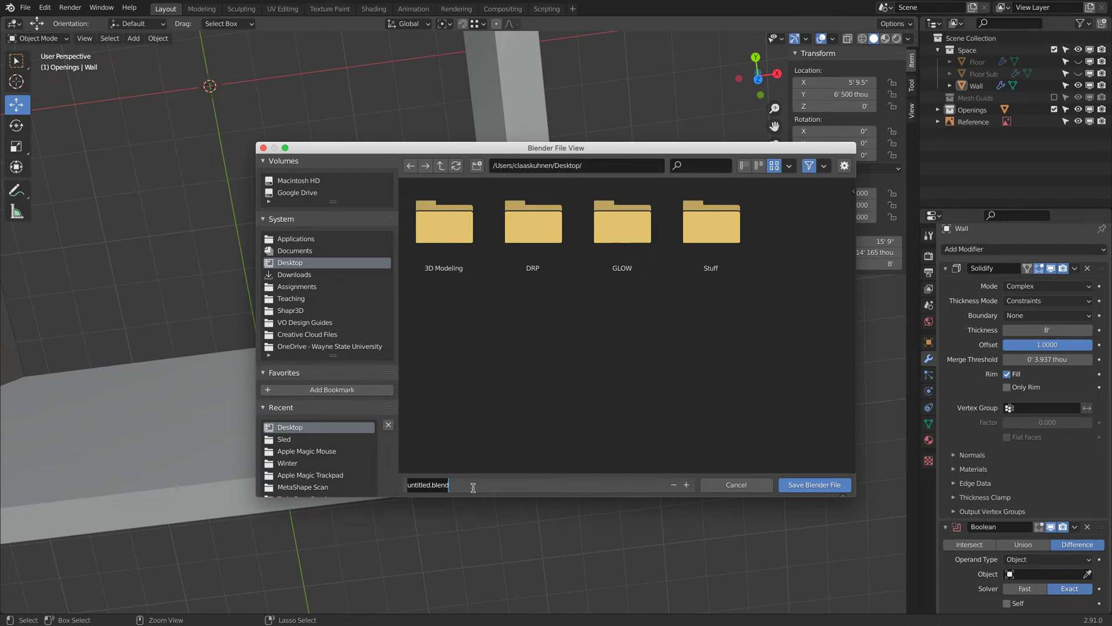
pyautogui.write('STudio Space')
pyautogui.press('Home')
pyautogui.press('Right')
pyautogui.press('Right')
pyautogui.press('BackSpace')
pyautogui.write('t')
pyautogui.press('Return')
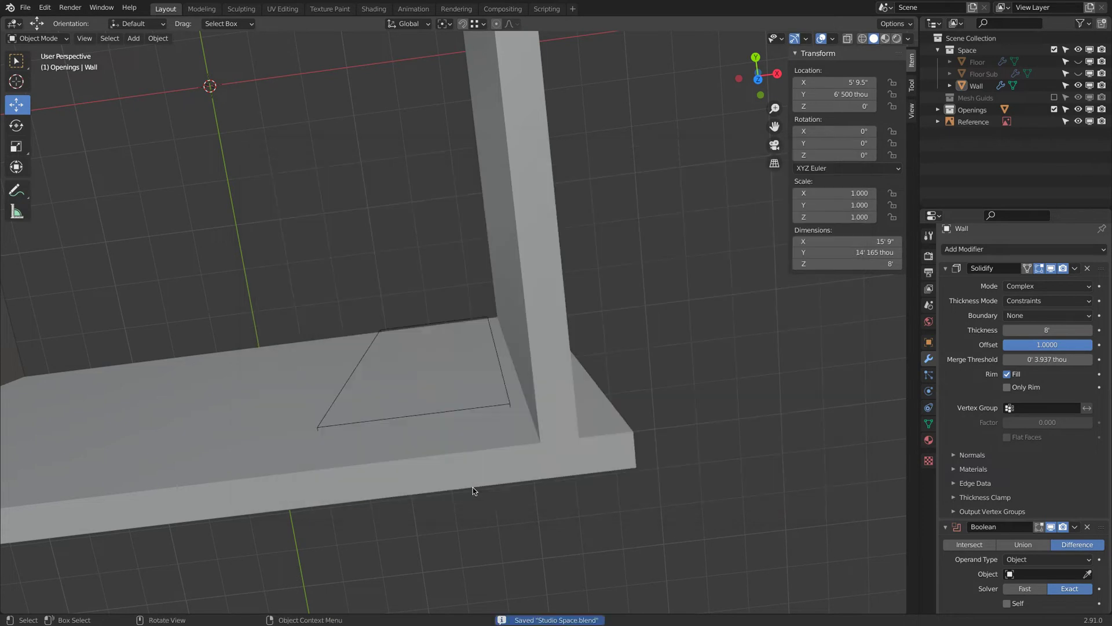
# Set the wall's Boolean operand type to Collection and use the Openings collection as the cutter
pyautogui.click(1043, 559)
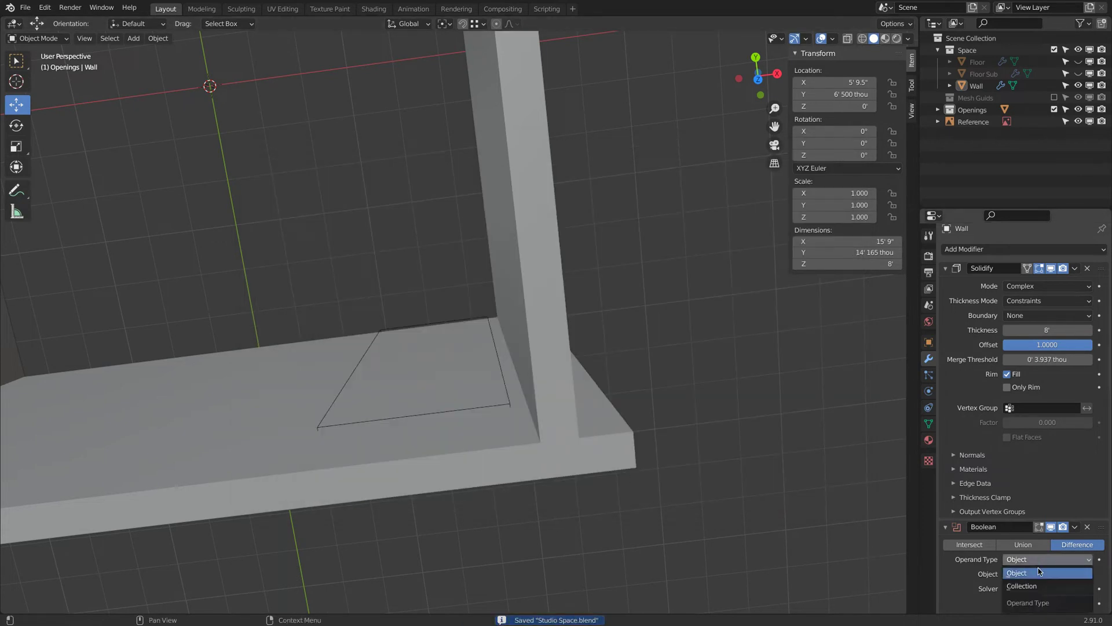
pyautogui.click(1038, 585)
pyautogui.click(1035, 580)
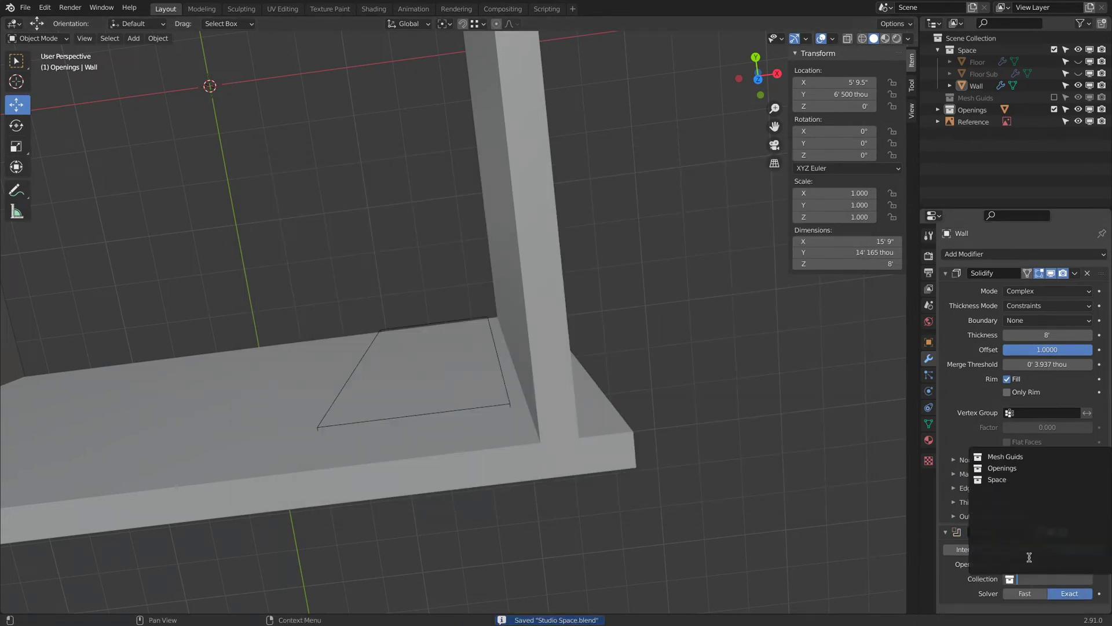
pyautogui.click(1029, 467)
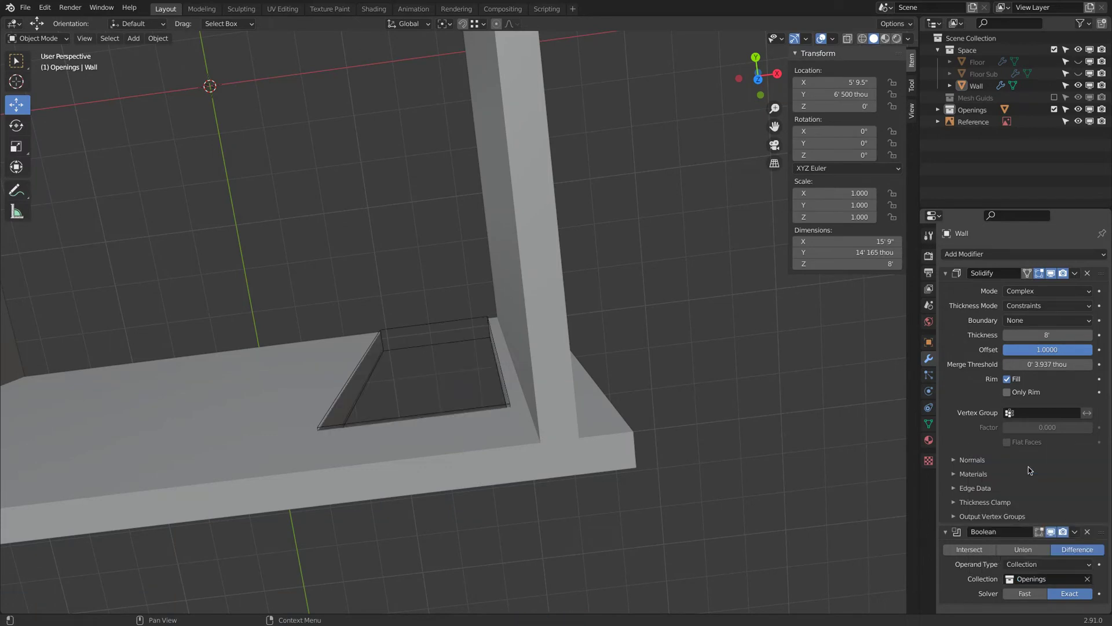
# Try sliding the Door Bool block along the wall to test the live opening, and undo the move
pyautogui.moveTo(610, 468); pyautogui.dragTo(387, 378, button='middle')
pyautogui.click(469, 355)
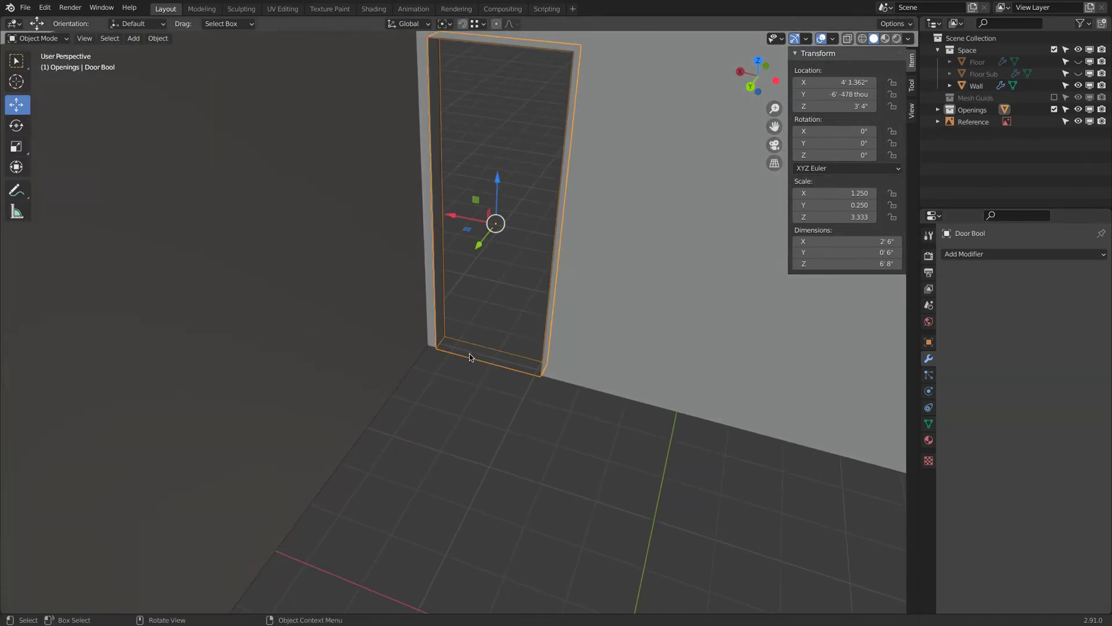
pyautogui.click(591, 321)
pyautogui.scroll(-4, 596, 360)
pyautogui.press('Tab')
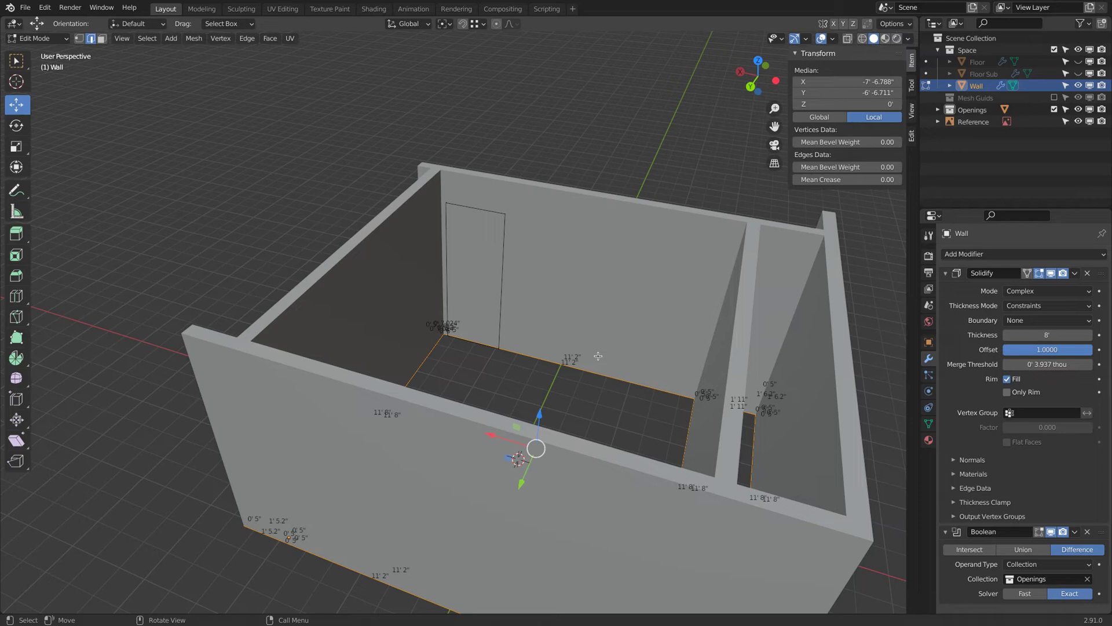
pyautogui.press('Tab')
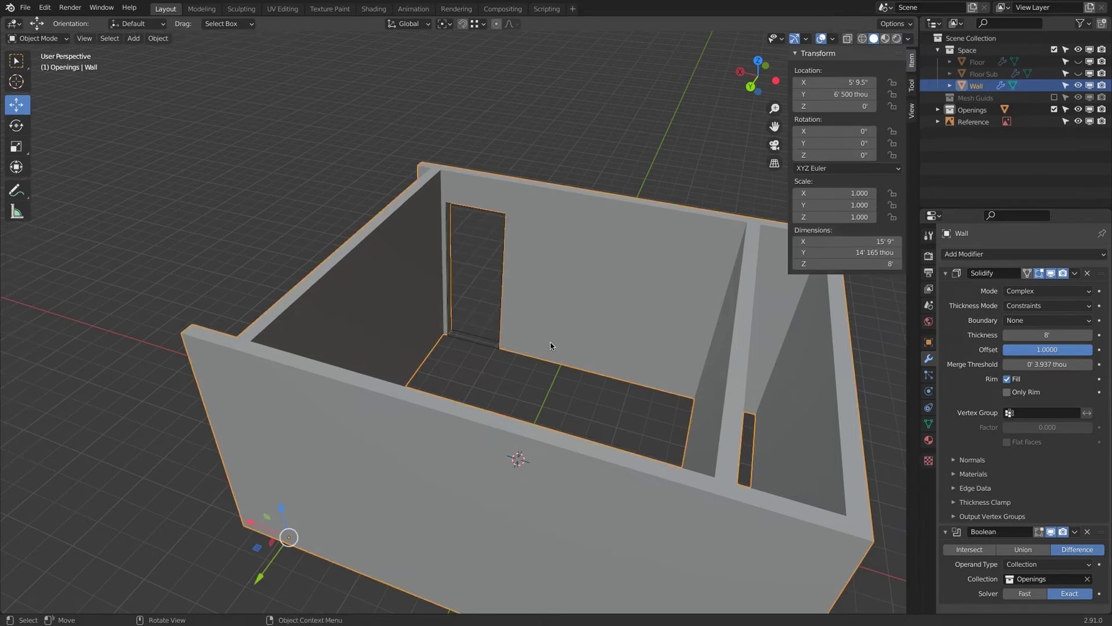
pyautogui.click(465, 345)
pyautogui.moveTo(435, 271); pyautogui.dragTo(472, 287)
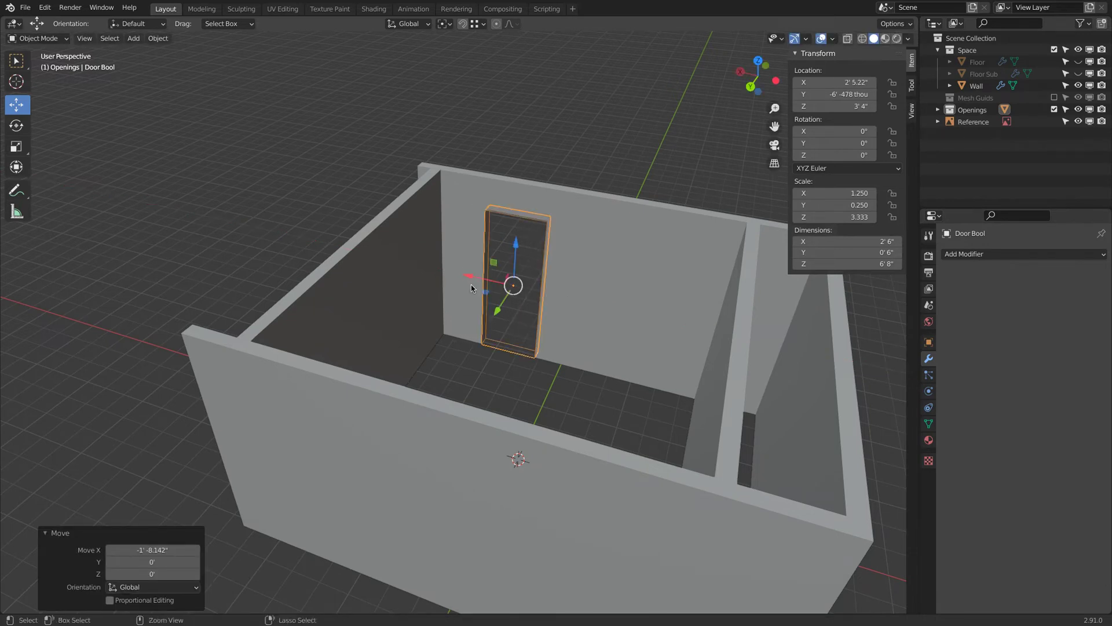
pyautogui.hotkey('ctrl', 'z')
# Examine the east wall elevation with the bifold doors in the reference drawing for the door spacing dimensions
pyautogui.moveTo(471, 288); pyautogui.dragTo(534, 364, button='middle')
pyautogui.keyDown('shift'); pyautogui.moveTo(775, 406); pyautogui.dragTo(308, 341, button='middle'); pyautogui.keyUp('shift')
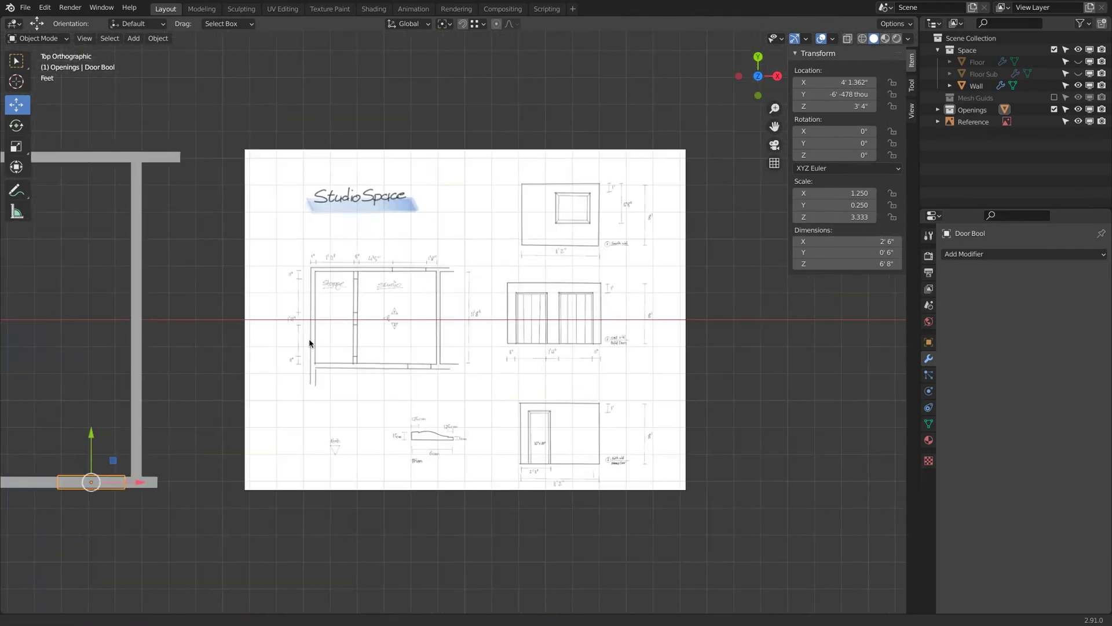
pyautogui.scroll(4, 597, 343)
pyautogui.scroll(-1, 597, 343)
pyautogui.keyDown('shift'); pyautogui.moveTo(597, 343); pyautogui.dragTo(501, 336, button='middle'); pyautogui.keyUp('shift')
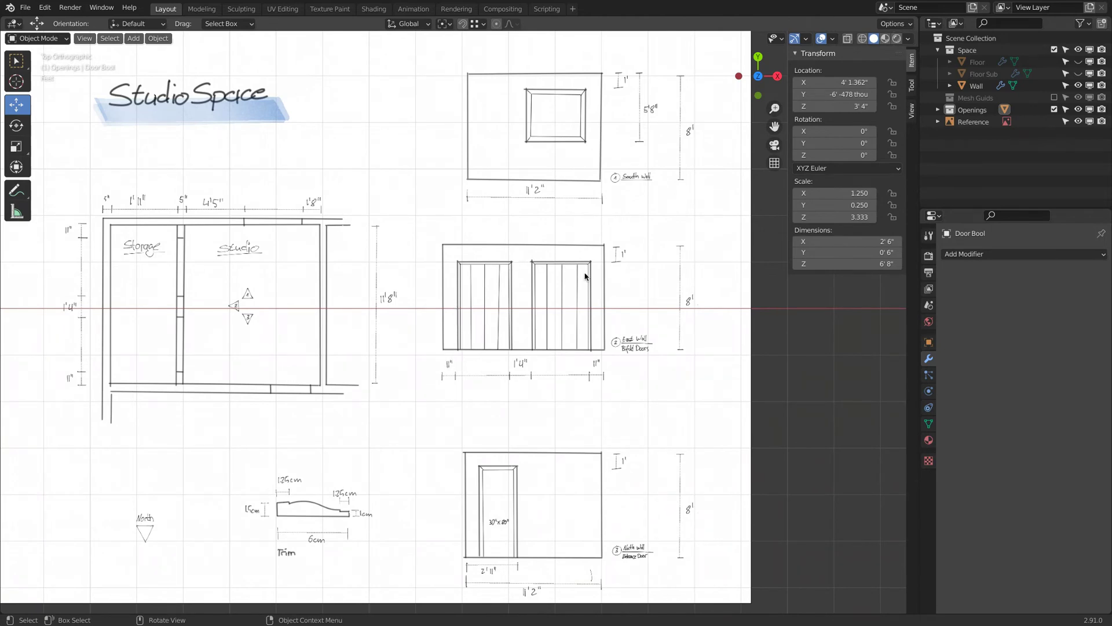
pyautogui.scroll(-1, 475, 362)
pyautogui.scroll(4, 449, 364)
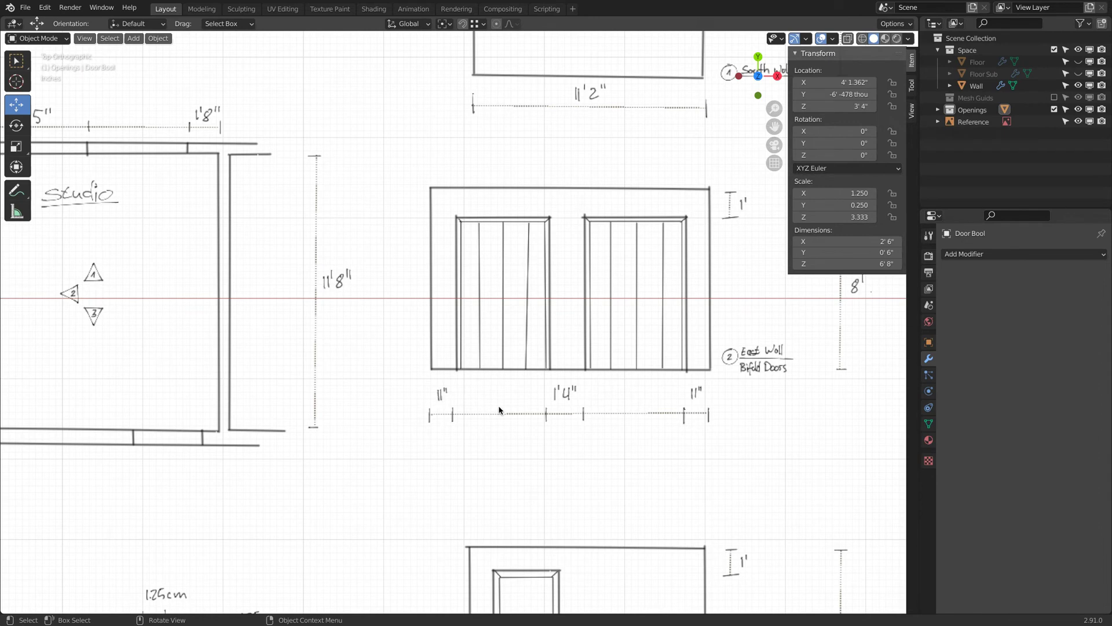
pyautogui.scroll(-3, 697, 405)
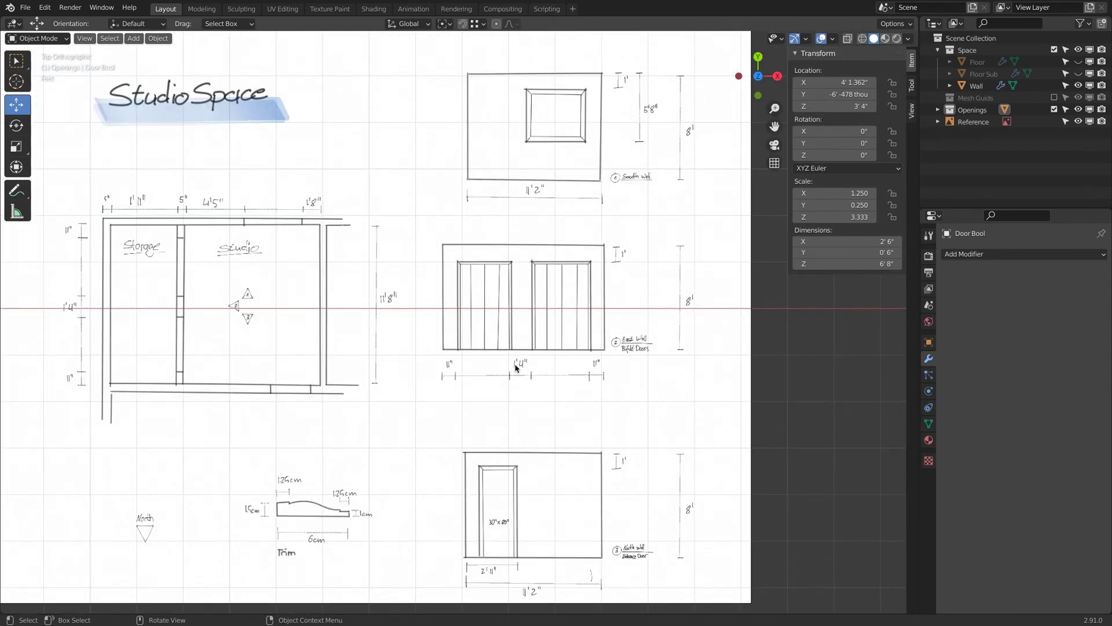
pyautogui.scroll(-3, 522, 367)
pyautogui.keyDown('shift'); pyautogui.moveTo(359, 365); pyautogui.dragTo(463, 355, button='middle'); pyautogui.keyUp('shift')
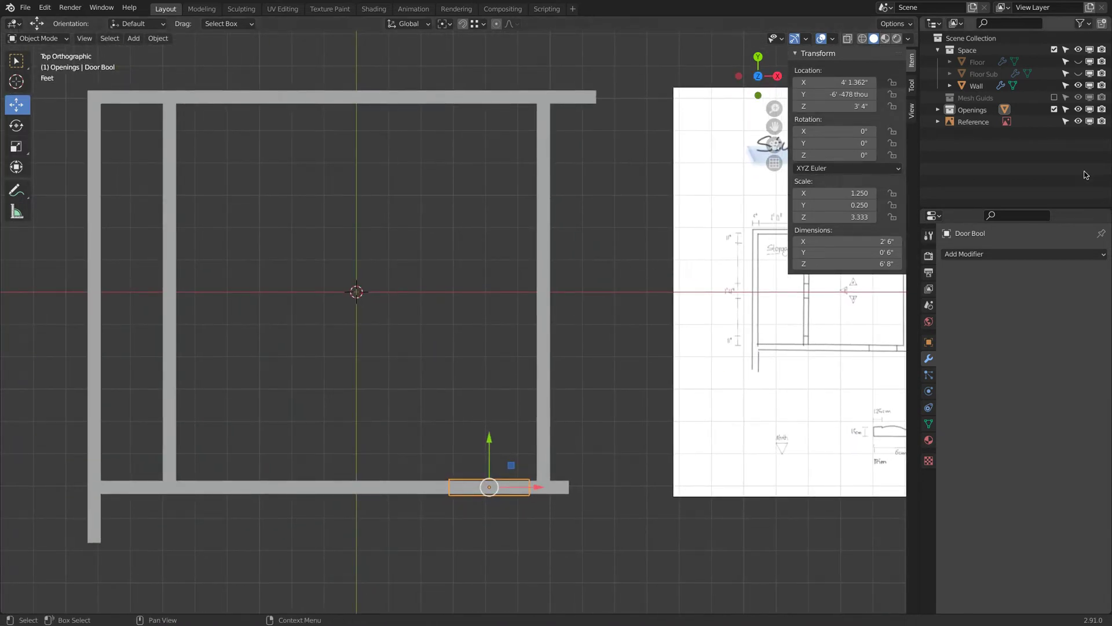
# Include the Mesh Guids collection in the view layer again
pyautogui.click(1054, 97)
pyautogui.scroll(2, 394, 363)
pyautogui.keyDown('shift'); pyautogui.moveTo(394, 363); pyautogui.dragTo(451, 280, button='middle'); pyautogui.keyUp('shift')
# Duplicate the 2' 11" door guide into the room, rotate the copy 90°, and set its X dimension to 11"
pyautogui.click(526, 416)
pyautogui.scroll(-2, 504, 360)
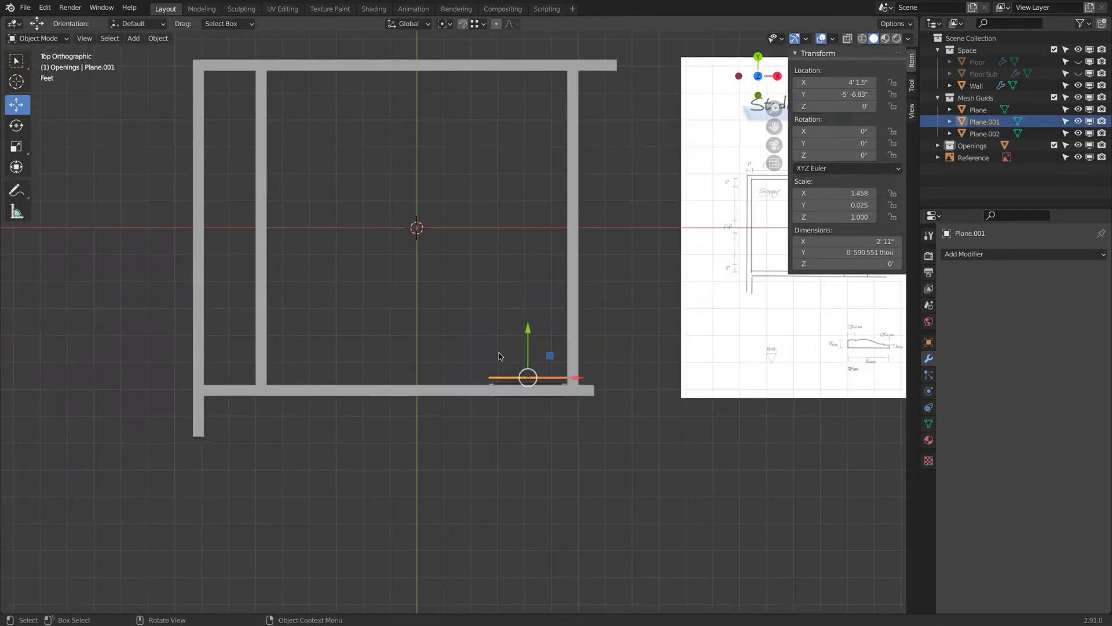
pyautogui.keyDown('shift'); pyautogui.moveTo(504, 360); pyautogui.dragTo(574, 403, button='middle'); pyautogui.keyUp('shift')
pyautogui.hotkey('shift', 'd')
pyautogui.click(392, 276)
pyautogui.write('r90')
pyautogui.press('Return')
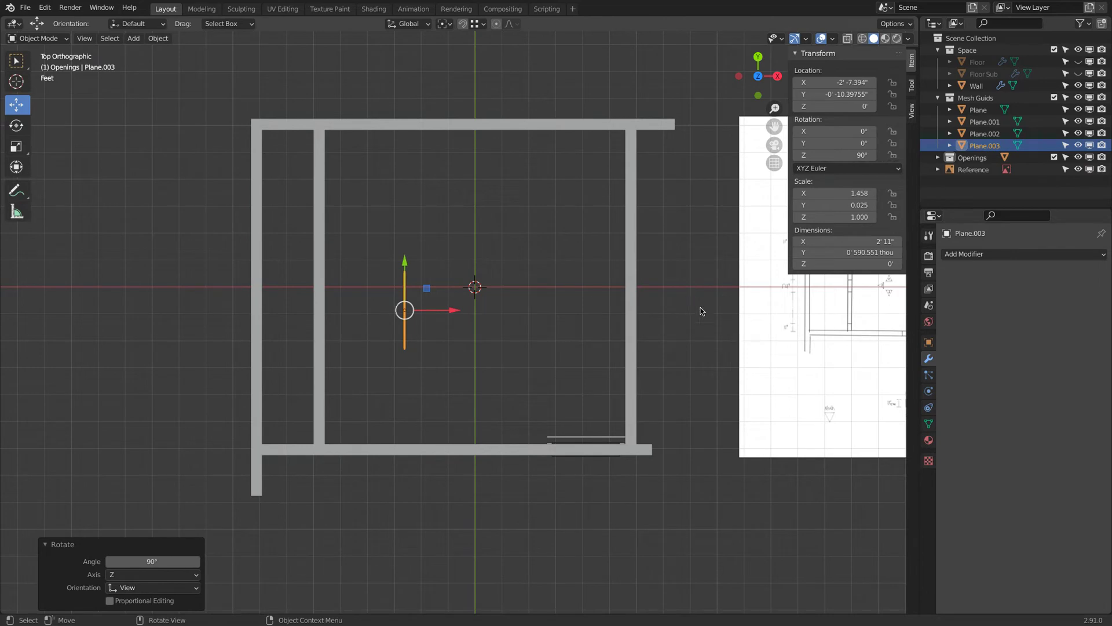
pyautogui.click(844, 241)
pyautogui.write('11')
pyautogui.press('Return')
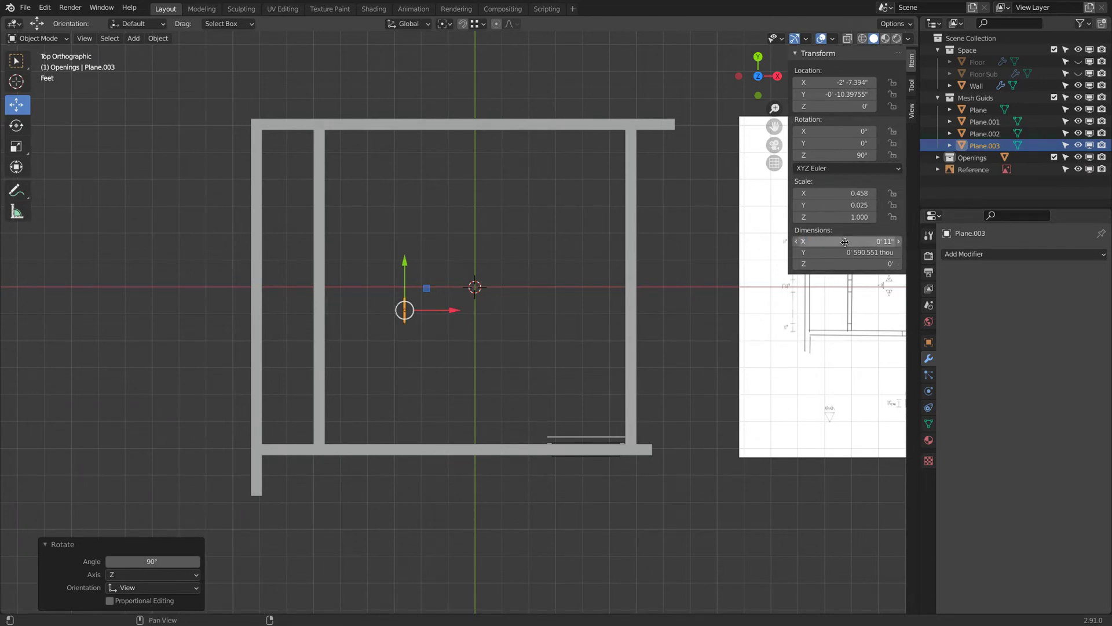
# Place the 11" guide against the partition wall at its +Y end and duplicate it along Y to the opposite end
pyautogui.press('g')
pyautogui.press('y')
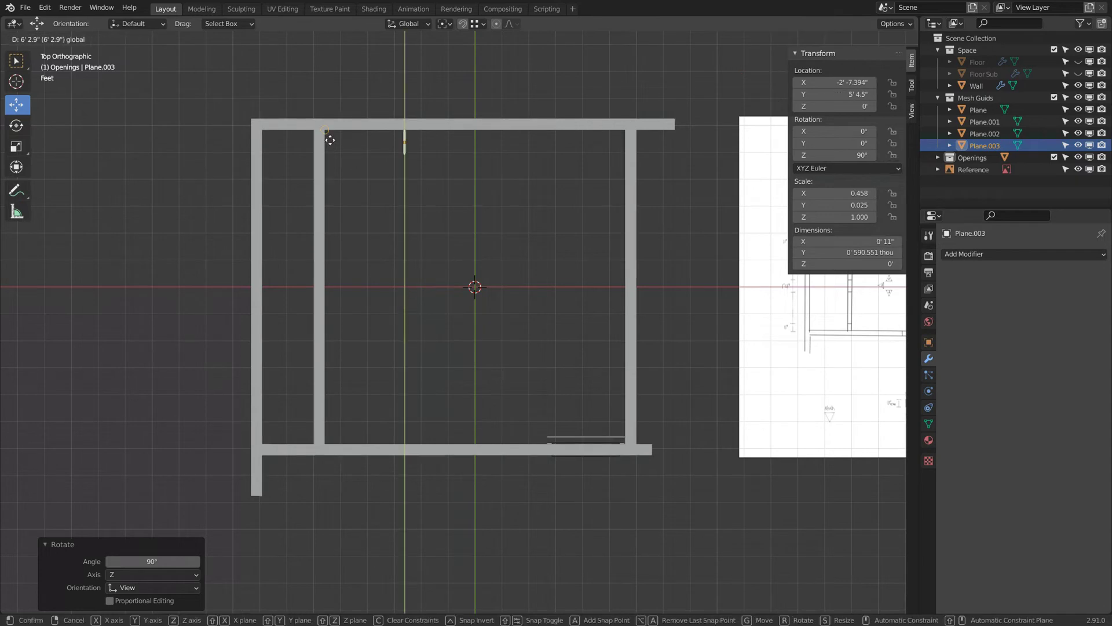
pyautogui.click(352, 141)
pyautogui.hotkey('shift', 'd')
pyautogui.press('x')
pyautogui.click(371, 142)
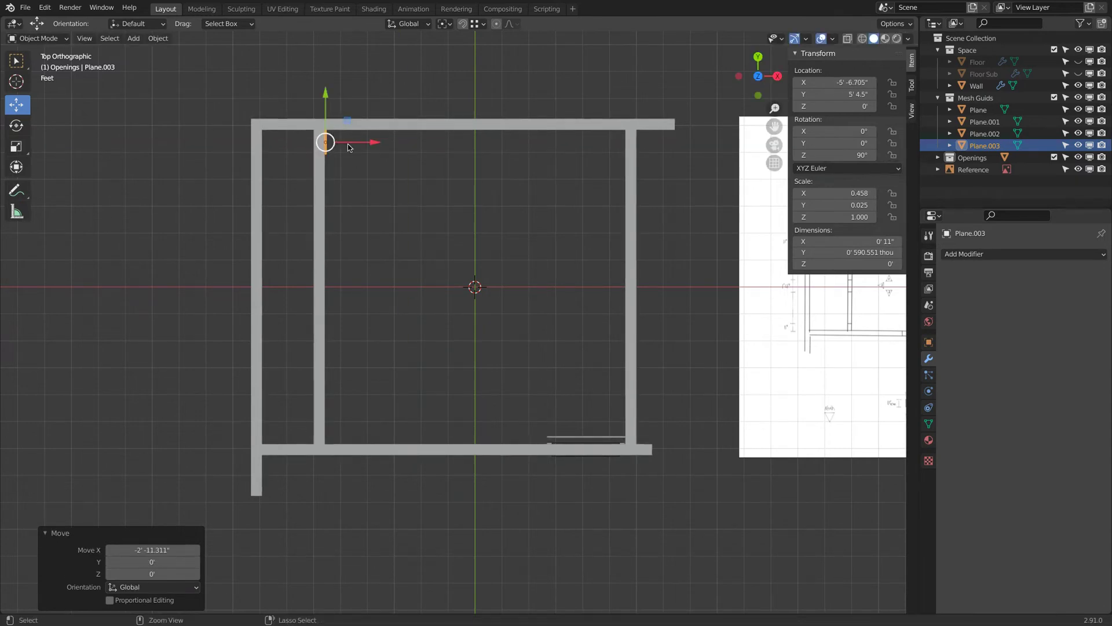
pyautogui.hotkey('shift', 'd')
pyautogui.moveTo(325, 93); pyautogui.dragTo(347, 428)
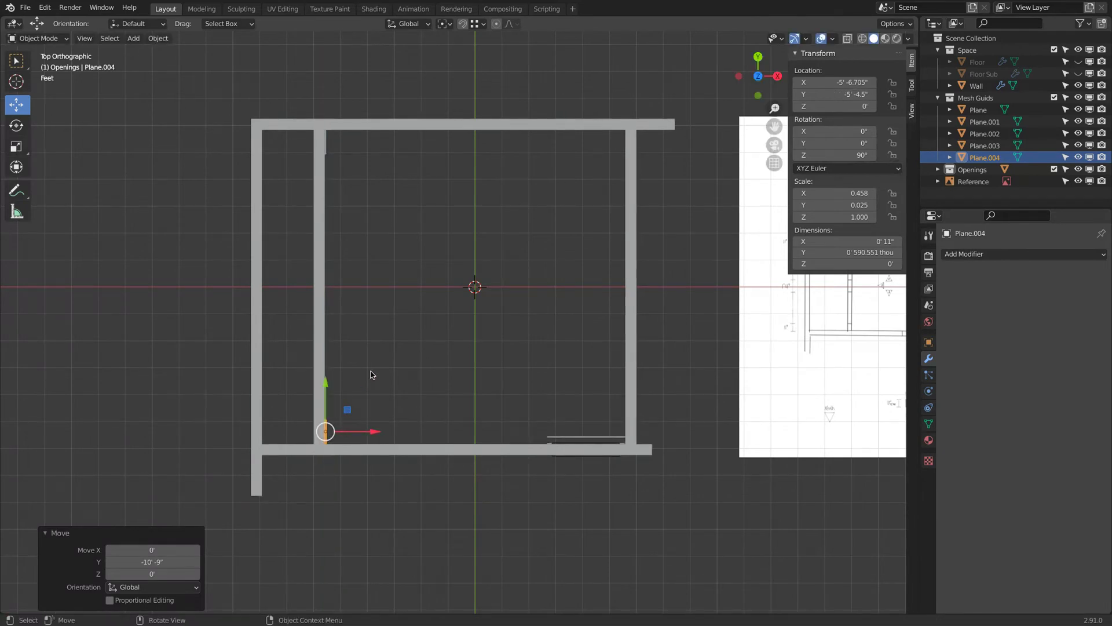
# Duplicate the 11" guide in place, set the copy's X dimension to 1' 4", and move it along Y between the end guides
pyautogui.hotkey('shift', 'd')
pyautogui.press('Escape')
pyautogui.keyDown('shift'); pyautogui.moveTo(720, 385); pyautogui.dragTo(469, 350, button='middle'); pyautogui.keyUp('shift')
pyautogui.keyDown('shift'); pyautogui.moveTo(727, 281); pyautogui.dragTo(569, 294, button='middle'); pyautogui.keyUp('shift')
pyautogui.scroll(2, 682, 308)
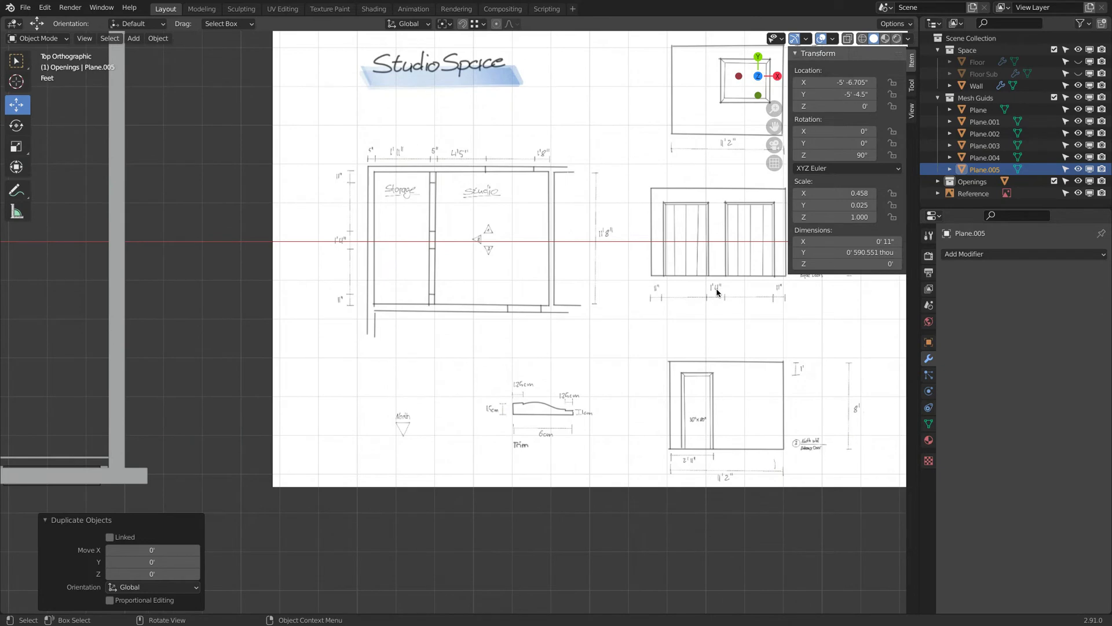
pyautogui.click(852, 242)
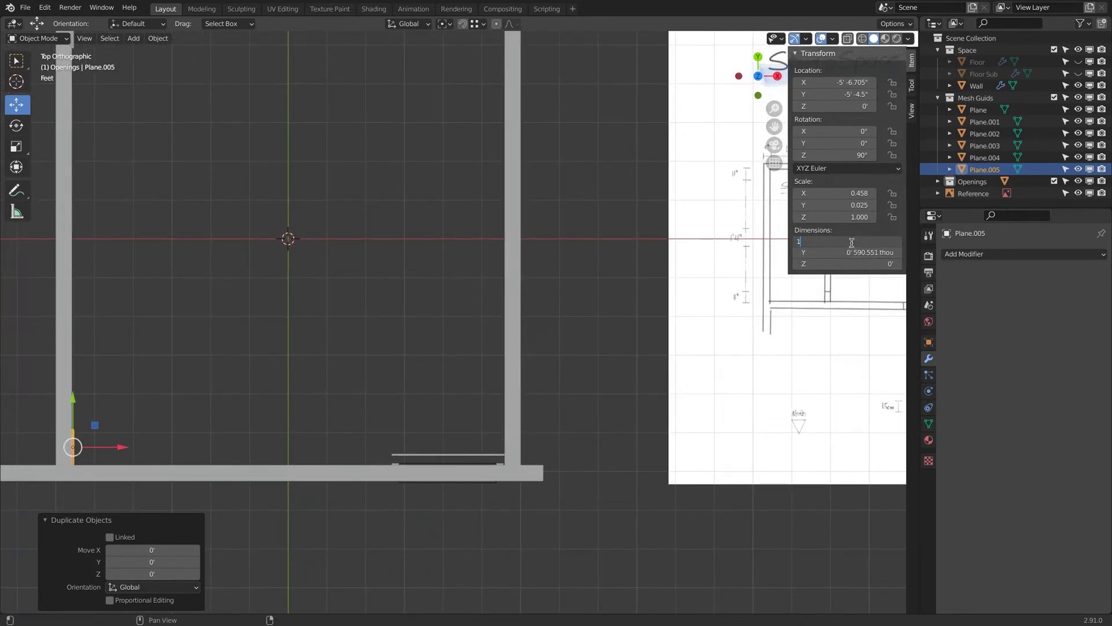
pyautogui.write("1'4")
pyautogui.press('Return')
pyautogui.keyDown('ctrl'); pyautogui.hscroll(-5, 199, 455); pyautogui.keyUp('ctrl')
pyautogui.press('g')
pyautogui.click(178, 203)
pyautogui.scroll(-2, 295, 241)
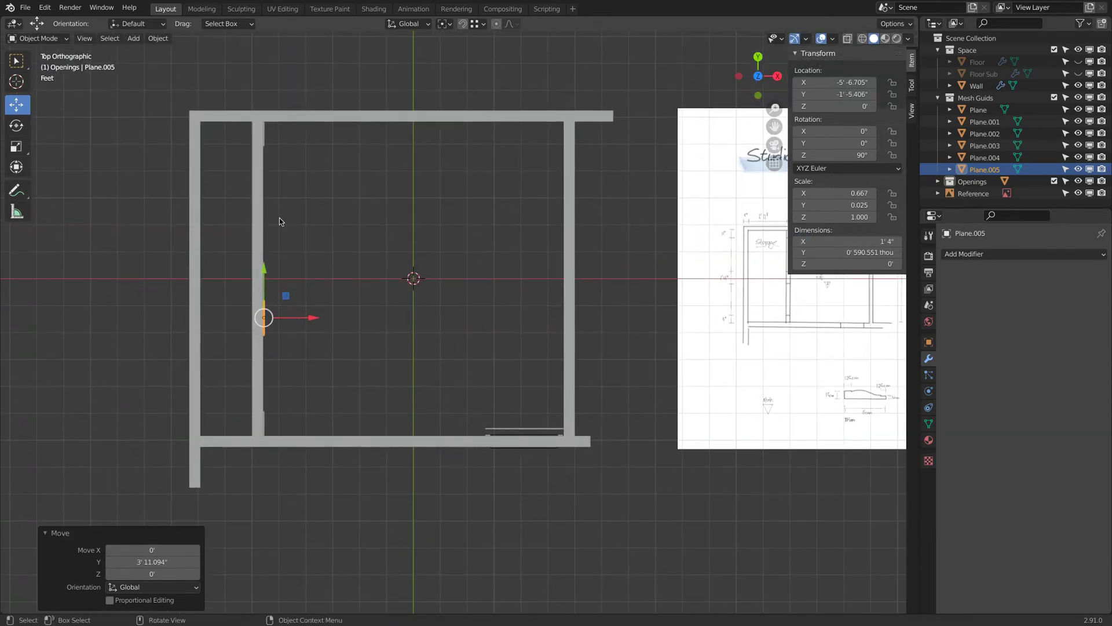
# Place the 3D cursor at the midpoint between the two 11" guides at the partition wall's ends
pyautogui.click(270, 415)
pyautogui.click(270, 416)
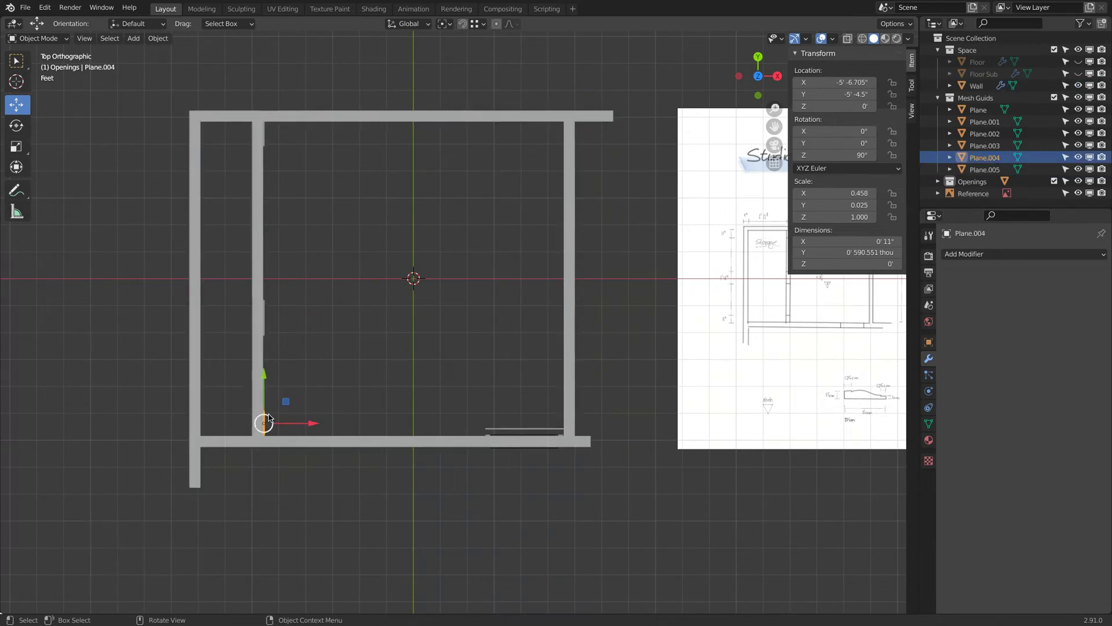
pyautogui.click(269, 145)
pyautogui.click(269, 144)
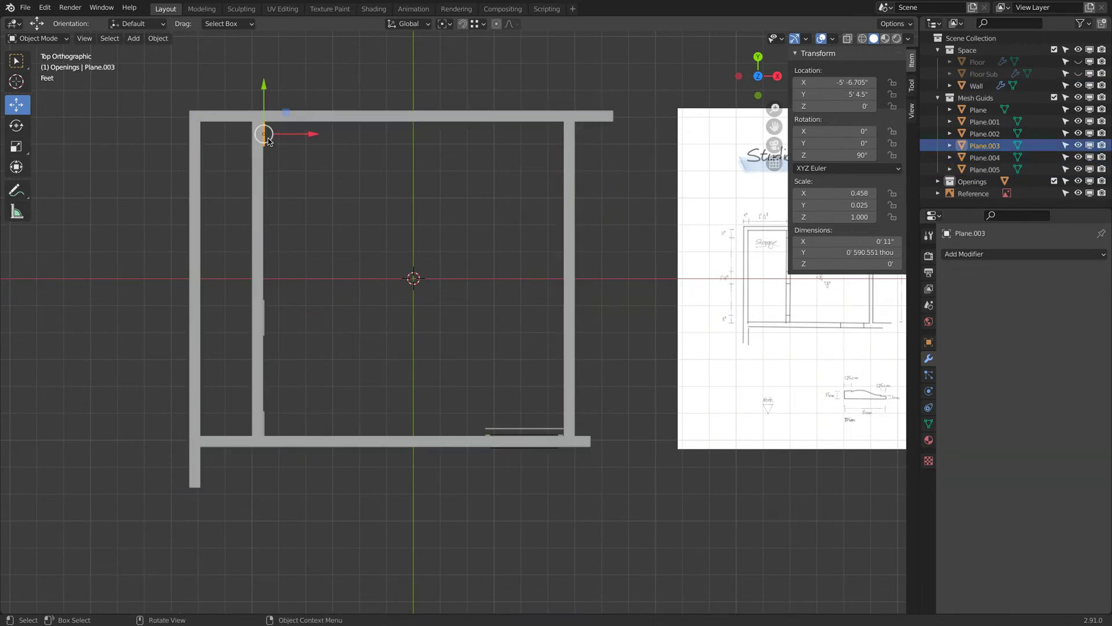
pyautogui.keyDown('shift'); pyautogui.click(269, 415); pyautogui.keyUp('shift')
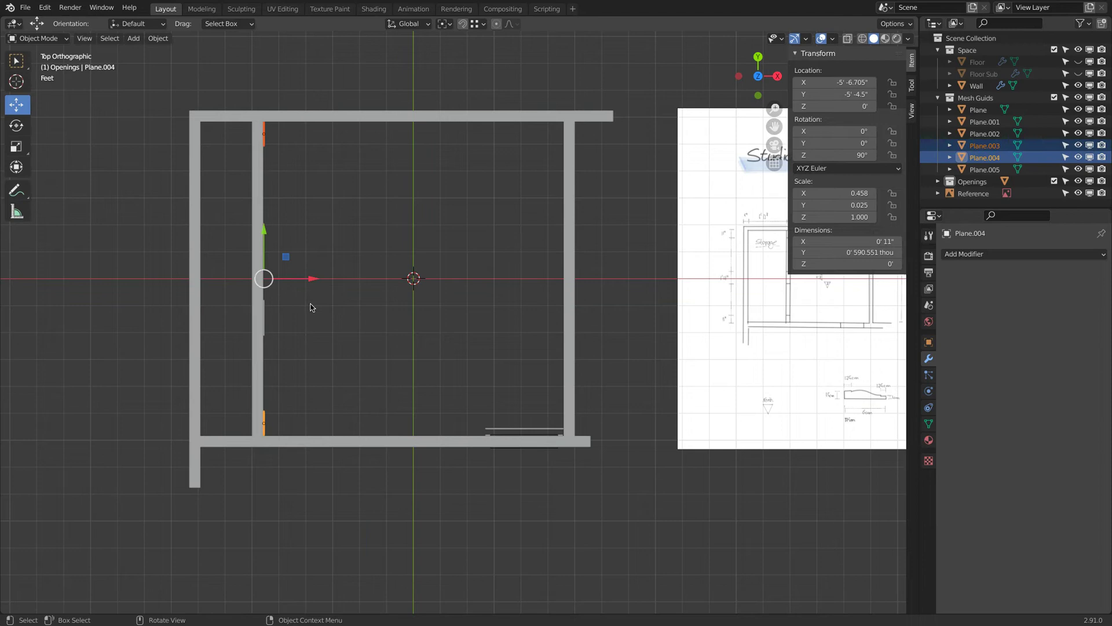
pyautogui.hotkey('shift', 's')
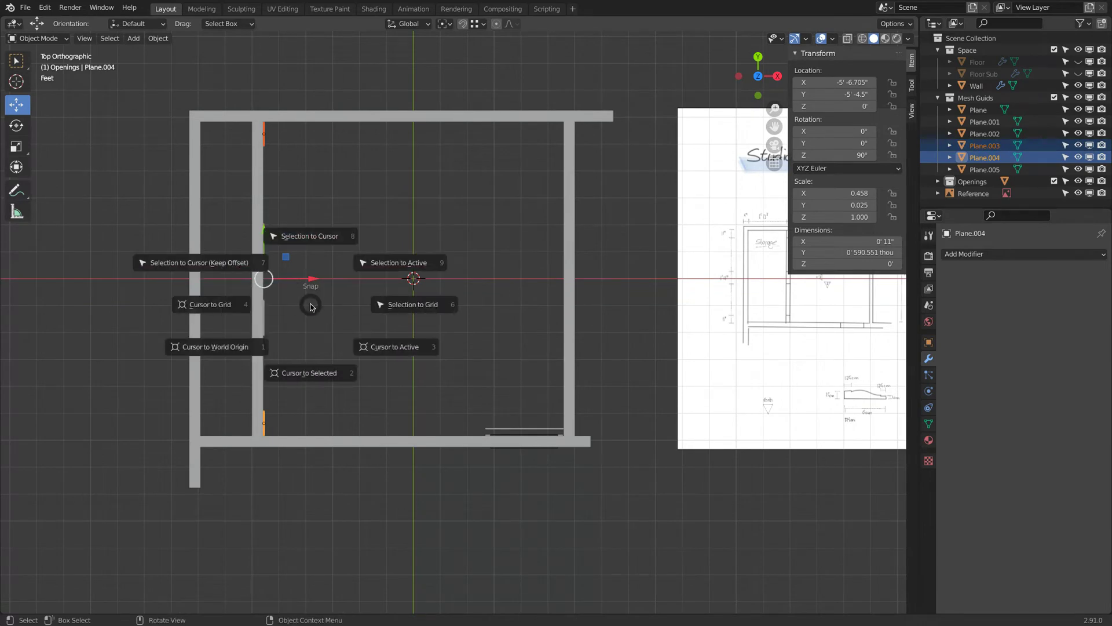
pyautogui.click(316, 376)
# Snap the 1' 4" guide to the 3D cursor at the middle of the partition wall
pyautogui.click(267, 310)
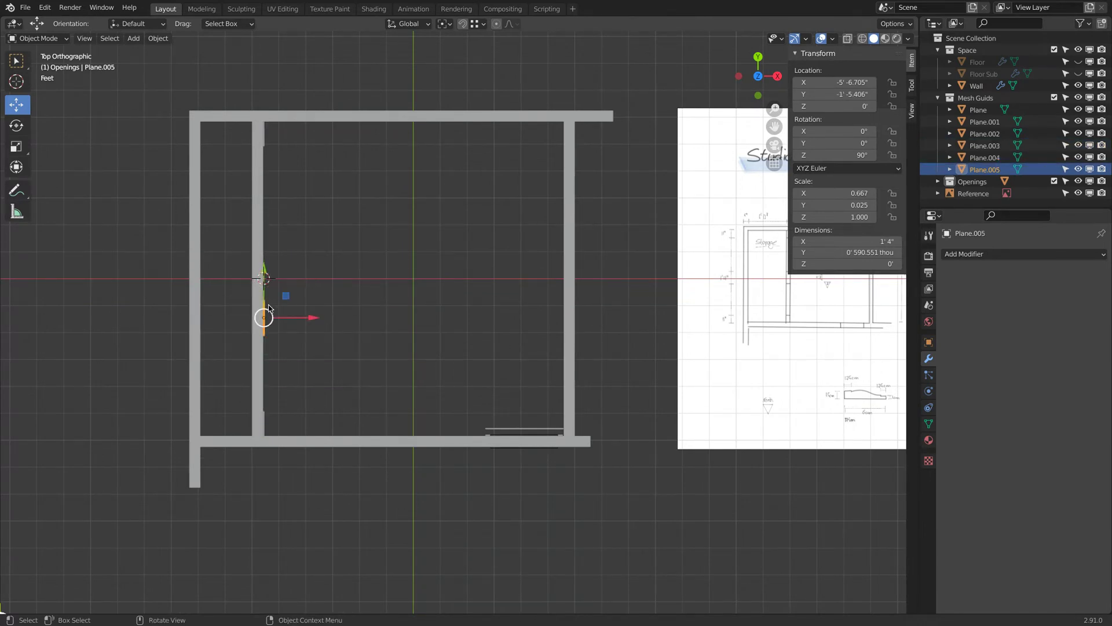
pyautogui.moveTo(266, 316); pyautogui.dragTo(393, 277)
pyautogui.hotkey('shift', 's')
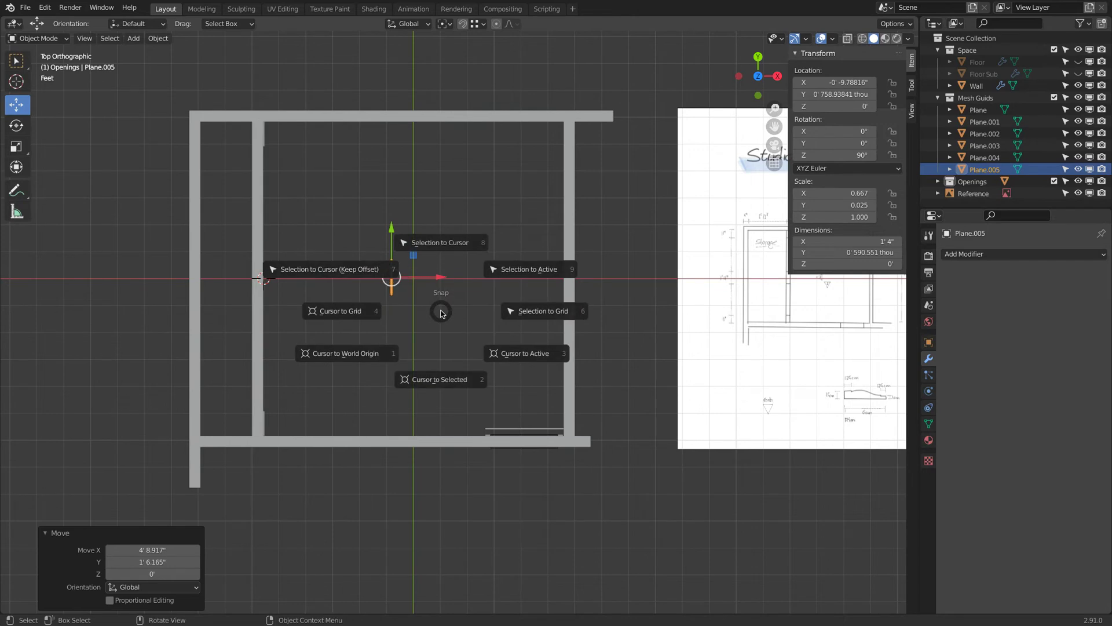
pyautogui.click(457, 244)
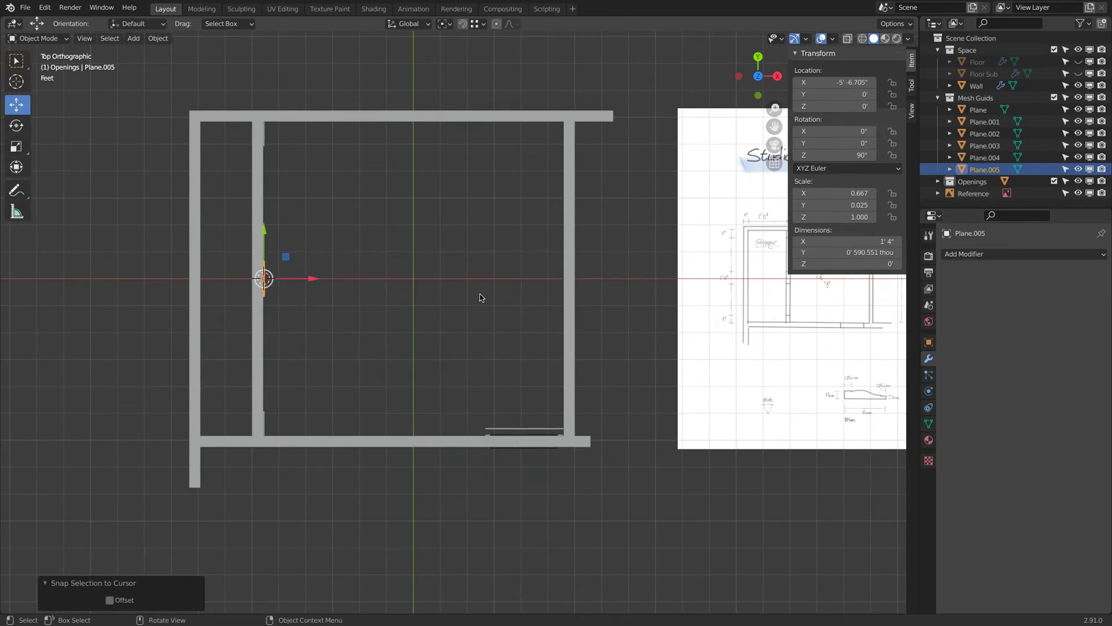
# Duplicate the small 2.362" trim guide beside the studio door into the room and rotate the copy 90°
pyautogui.scroll(2, 515, 357)
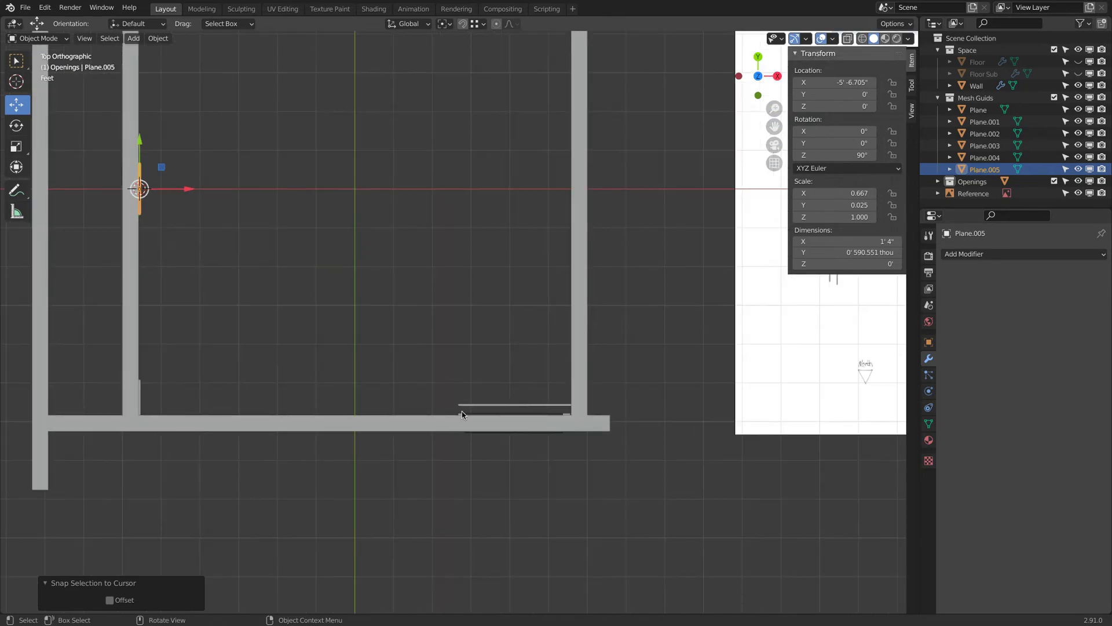
pyautogui.click(462, 413)
pyautogui.click(464, 411)
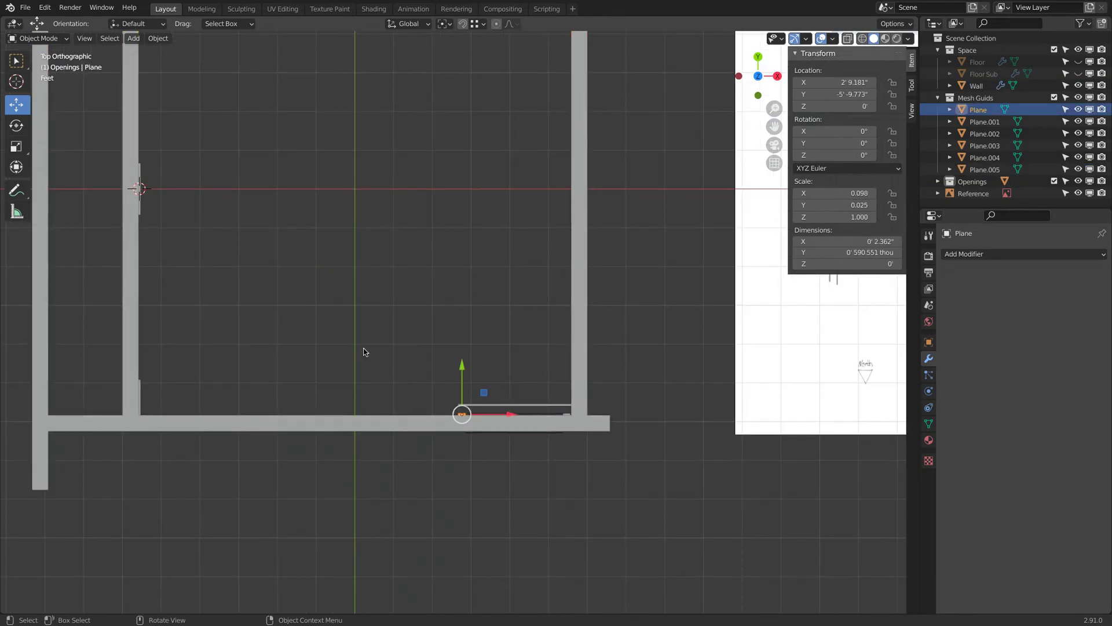
pyautogui.hotkey('shift', 'd')
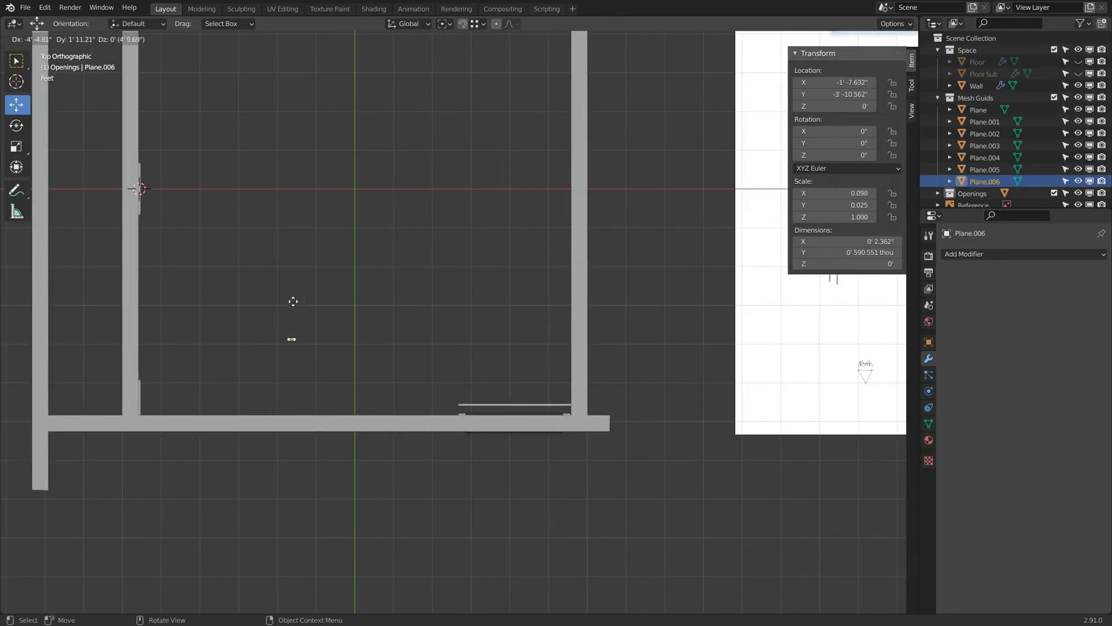
pyautogui.click(218, 256)
pyautogui.keyDown('shift'); pyautogui.moveTo(226, 228); pyautogui.dragTo(364, 322, button='middle'); pyautogui.keyUp('shift')
pyautogui.write('r90')
pyautogui.press('Return')
pyautogui.scroll(1, 412, 394)
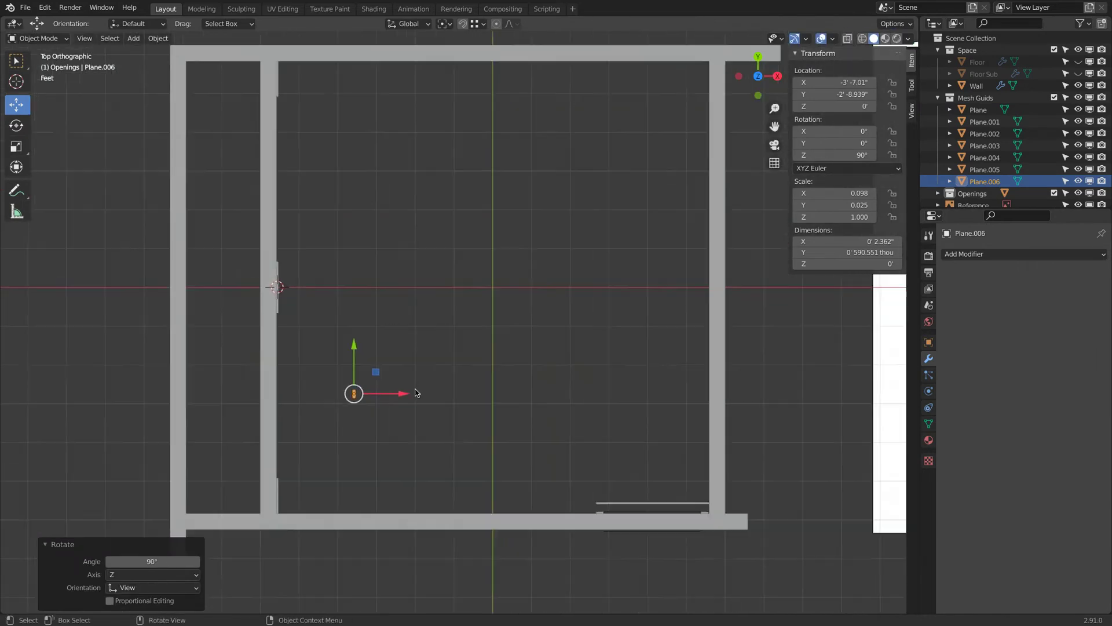
# Place the rotated trim guide against the partition wall, butted to the inner end of the 11" guide at the -Y end
pyautogui.scroll(-2, 412, 394)
pyautogui.keyDown('shift'); pyautogui.moveTo(667, 347); pyautogui.dragTo(418, 338, button='middle'); pyautogui.keyUp('shift')
pyautogui.keyDown('shift'); pyautogui.moveTo(904, 278); pyautogui.dragTo(648, 278, button='middle'); pyautogui.keyUp('shift')
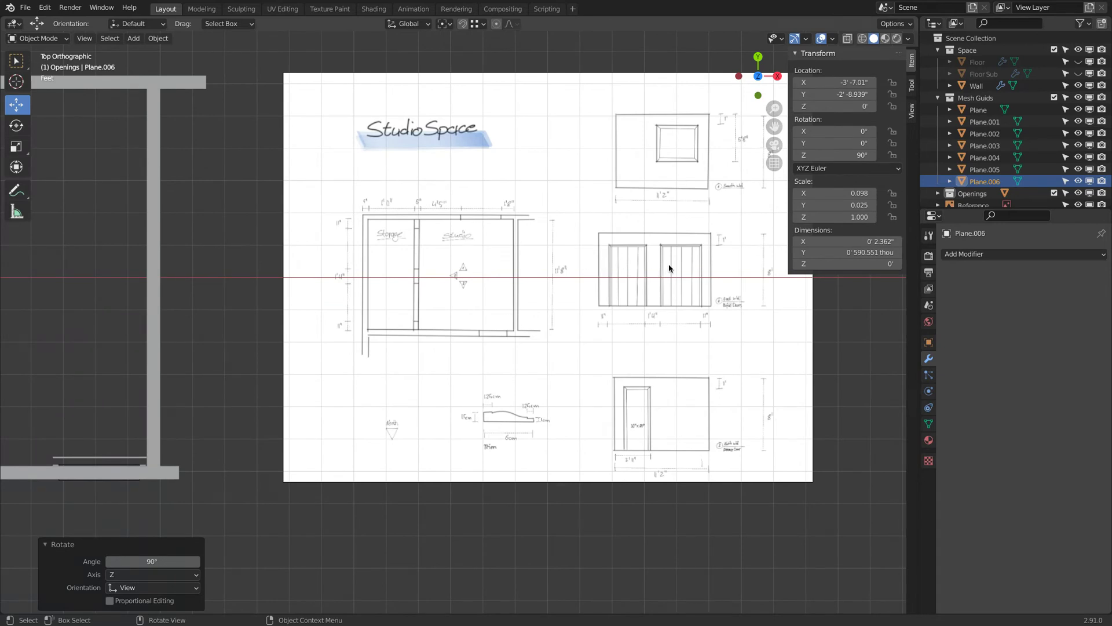
pyautogui.moveTo(669, 269)
pyautogui.keyDown('shift'); pyautogui.mouseDown(button='middle')
pyautogui.moveTo(422, 270)
pyautogui.moveTo(480, 360)
pyautogui.mouseUp(button='middle'); pyautogui.keyUp('shift')
pyautogui.scroll(1, 458, 319)
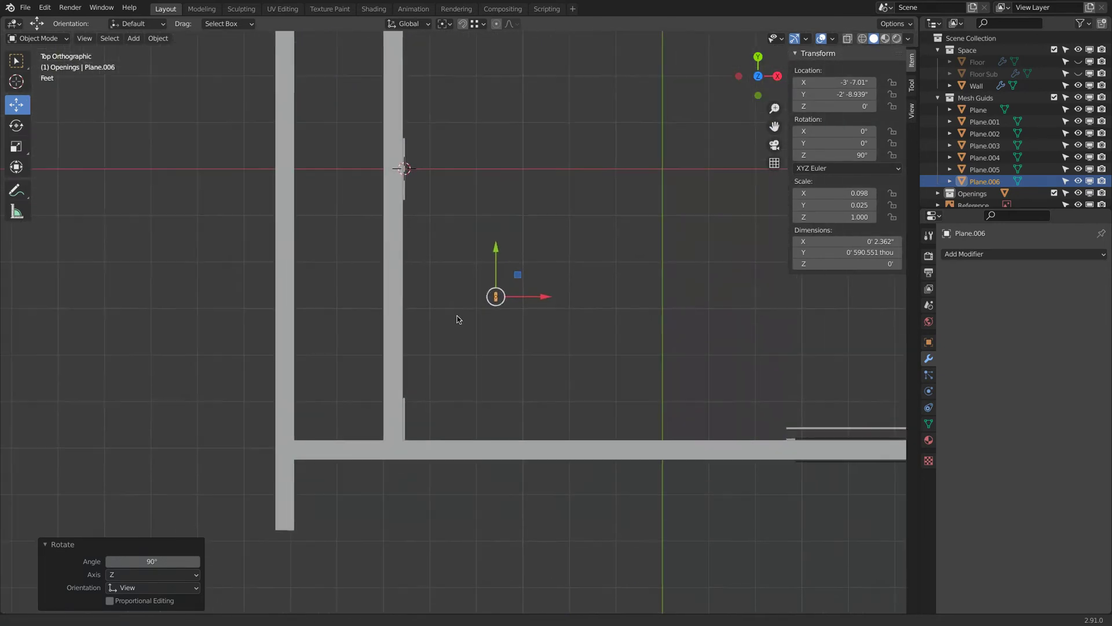
pyautogui.scroll(2, 522, 293)
pyautogui.moveTo(603, 260); pyautogui.dragTo(422, 322)
pyautogui.moveTo(422, 209); pyautogui.dragTo(423, 354)
pyautogui.scroll(3, 425, 398)
pyautogui.moveTo(420, 463); pyautogui.dragTo(368, 475)
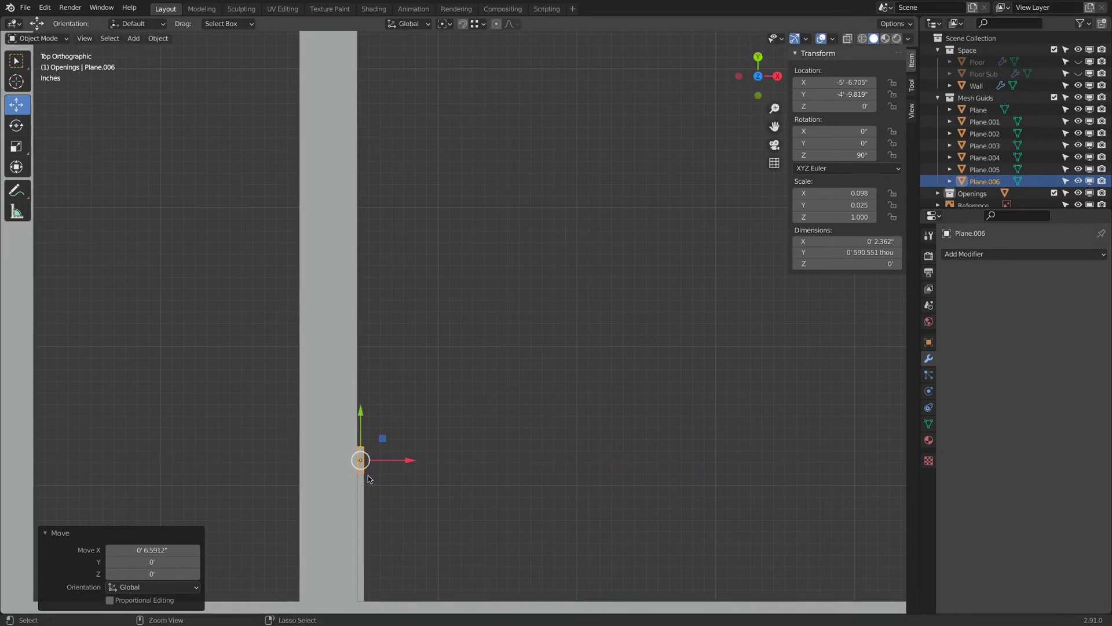
# Duplicate the trim guide along Y and butt the copy against the -Y end of the central 1' 4" guide
pyautogui.scroll(-3, 391, 388)
pyautogui.scroll(1, 396, 430)
pyautogui.hotkey('shift', 'd')
pyautogui.press('y')
pyautogui.click(387, 171)
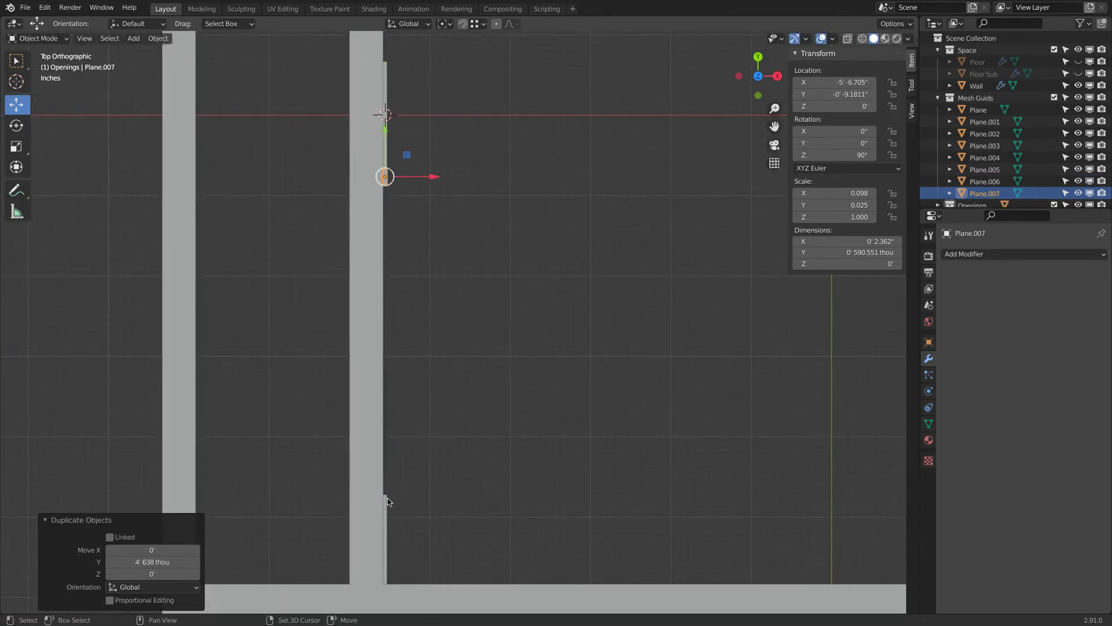
# Duplicate both trim guides along Y so the pair fits between the central guide and the +Y 11" guide
pyautogui.keyDown('shift'); pyautogui.click(385, 503); pyautogui.keyUp('shift')
pyautogui.keyDown('shift'); pyautogui.scroll(4, 469, 426); pyautogui.keyUp('shift')
pyautogui.hotkey('shift', 'd')
pyautogui.press('y')
pyautogui.click(427, 76)
pyautogui.keyDown('shift'); pyautogui.scroll(5, 407, 320); pyautogui.keyUp('shift')
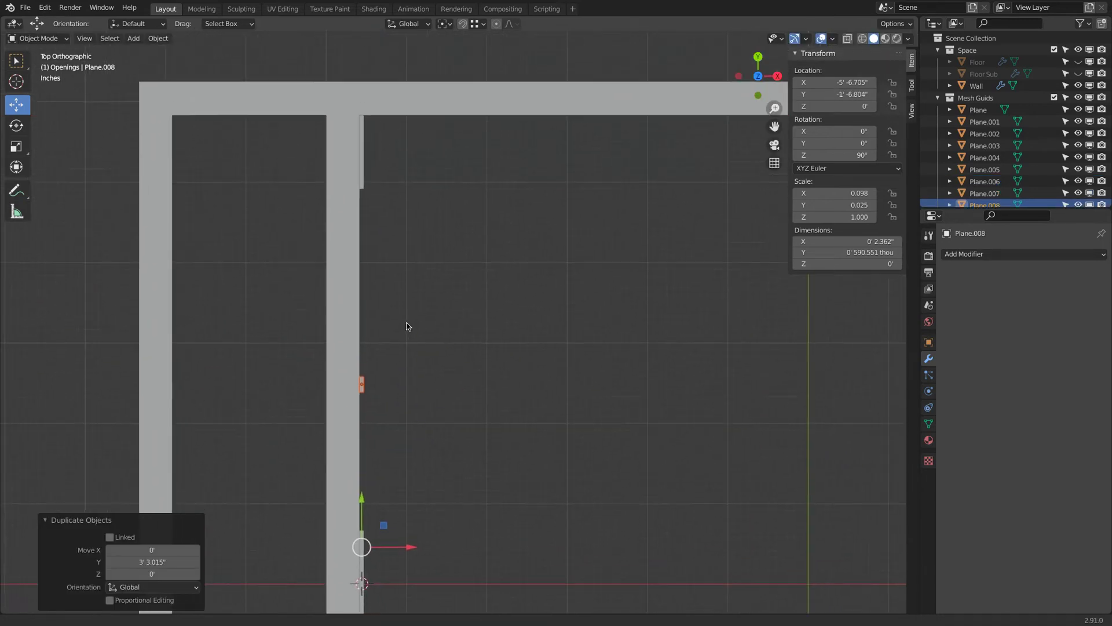
pyautogui.press('g')
pyautogui.press('y')
pyautogui.click(365, 194)
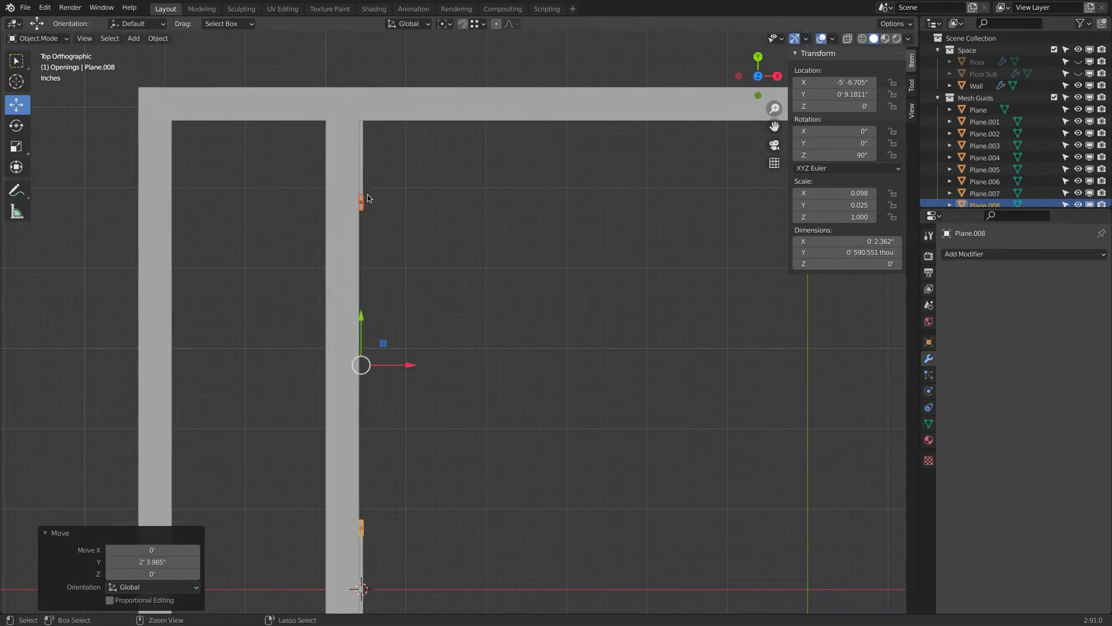
# Duplicate the studio door's Boolean cutter into the room and rotate the copy 90°
pyautogui.keyDown('shift'); pyautogui.scroll(-4, 447, 302); pyautogui.keyUp('shift')
pyautogui.moveTo(447, 292); pyautogui.dragTo(443, 356, button='middle')
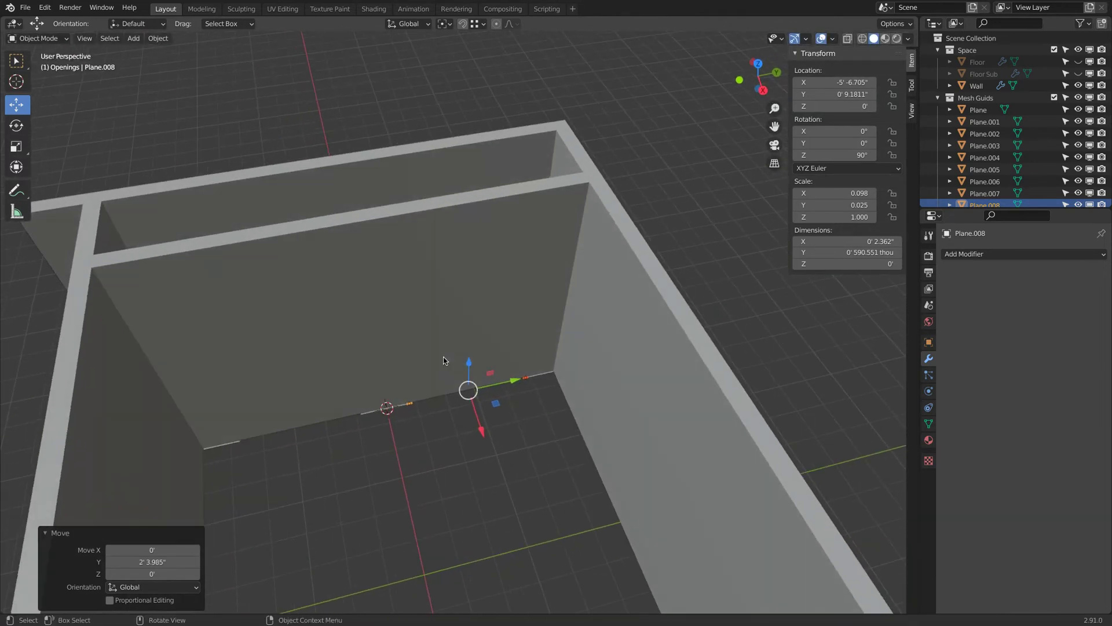
pyautogui.moveTo(487, 389); pyautogui.dragTo(277, 350, button='middle')
pyautogui.click(236, 306)
pyautogui.moveTo(237, 306); pyautogui.dragTo(260, 340, button='middle')
pyautogui.press('KP_7')
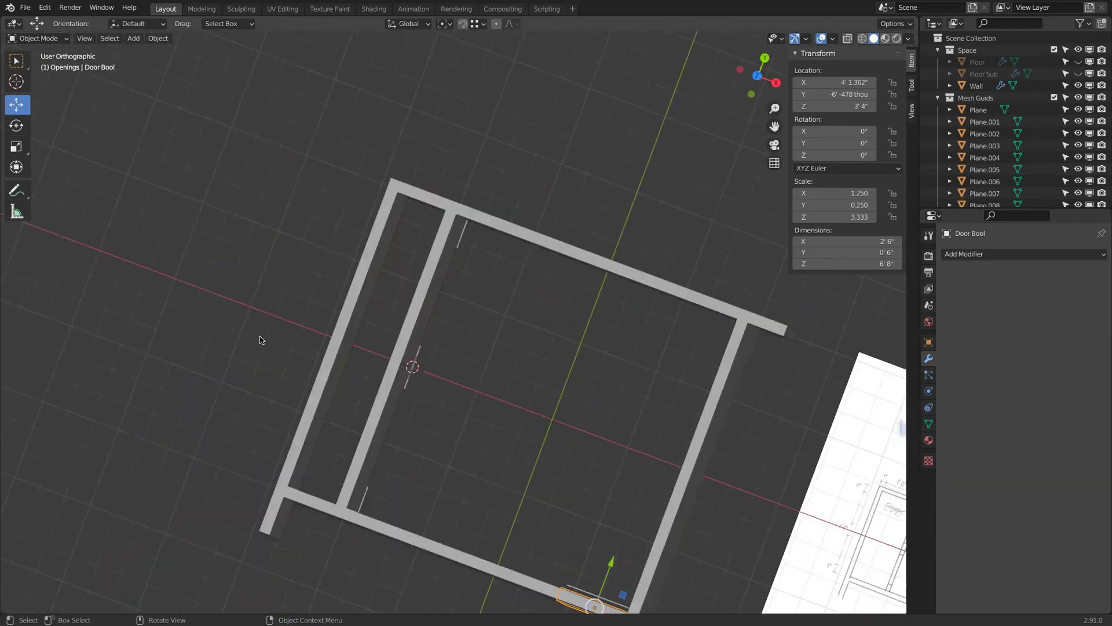
pyautogui.hotkey('shift', 'd')
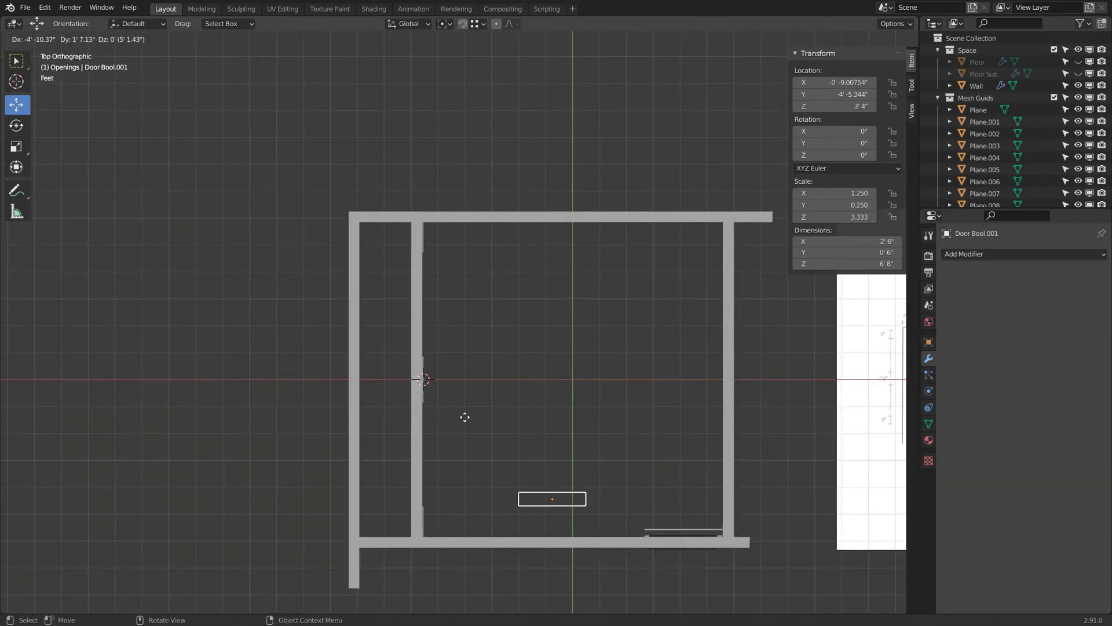
pyautogui.click(482, 392)
pyautogui.write('r90')
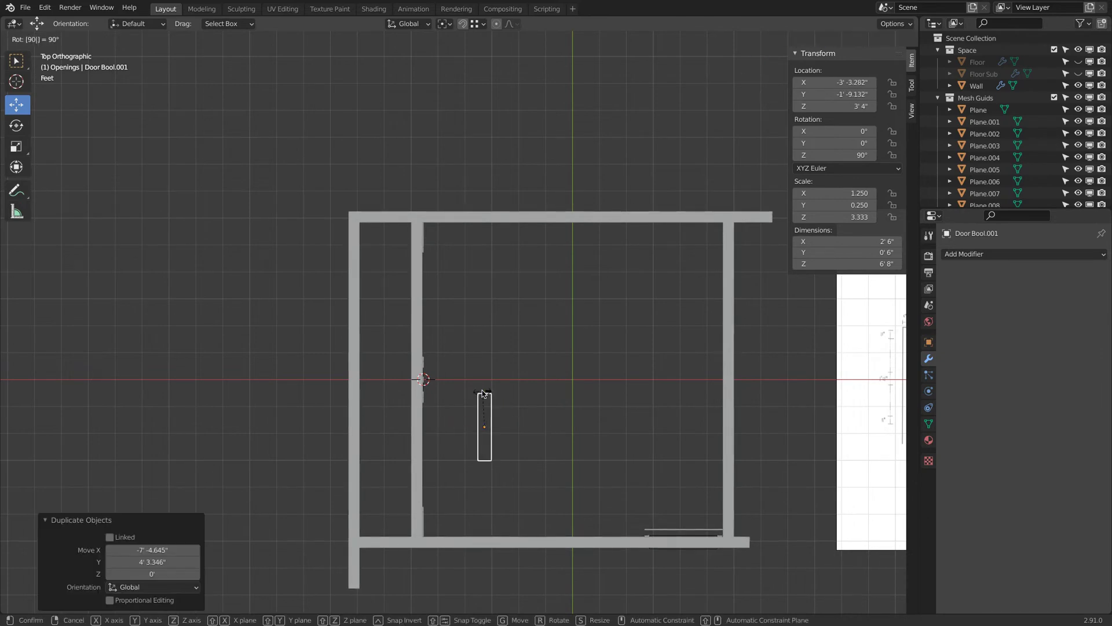
pyautogui.press('Return')
pyautogui.moveTo(495, 411)
pyautogui.mouseDown(button='middle')
pyautogui.moveTo(489, 396)
pyautogui.moveTo(481, 405)
pyautogui.mouseUp(button='middle')
pyautogui.press('KP_7')
pyautogui.scroll(4, 495, 385)
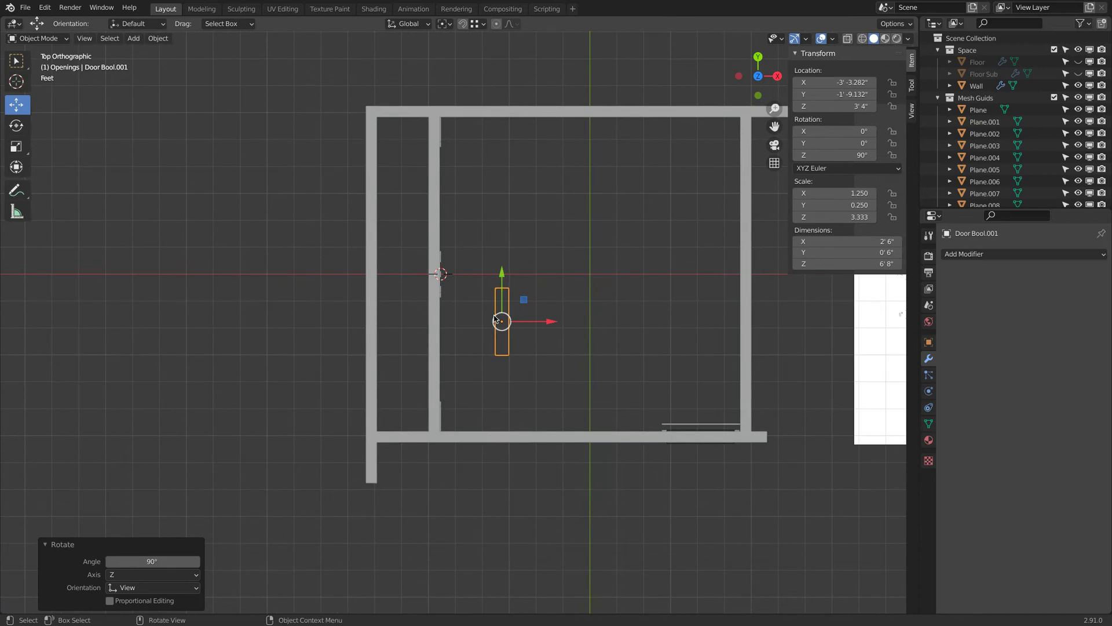
# Place the 3D cursor at the midpoint between the two trim guides of the -Y bifold opening
pyautogui.click(429, 279)
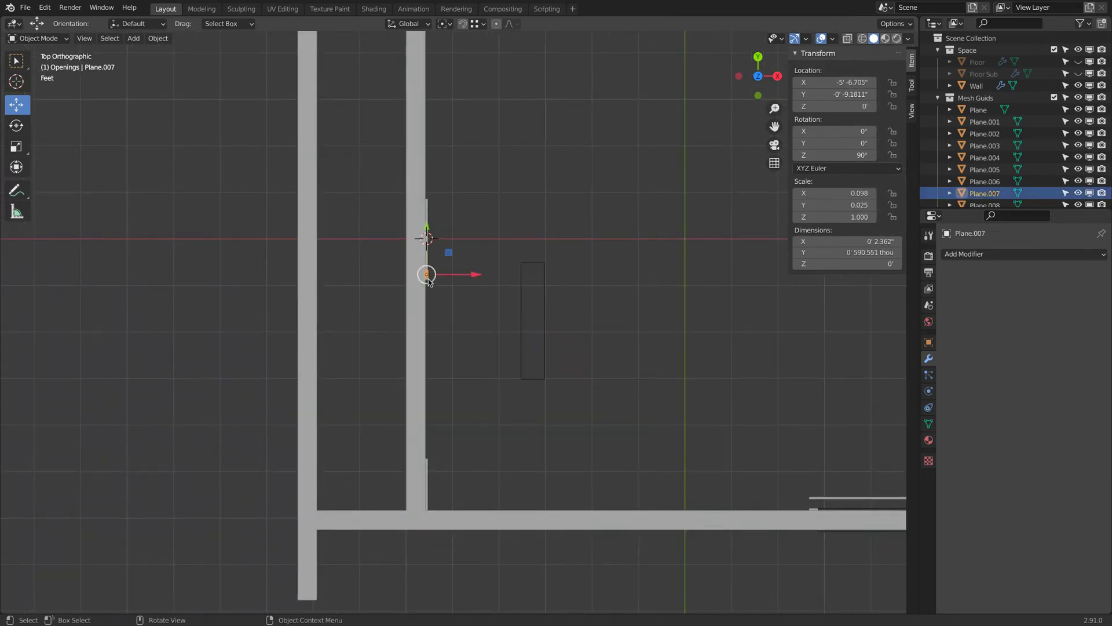
pyautogui.keyDown('shift'); pyautogui.click(436, 461); pyautogui.keyUp('shift')
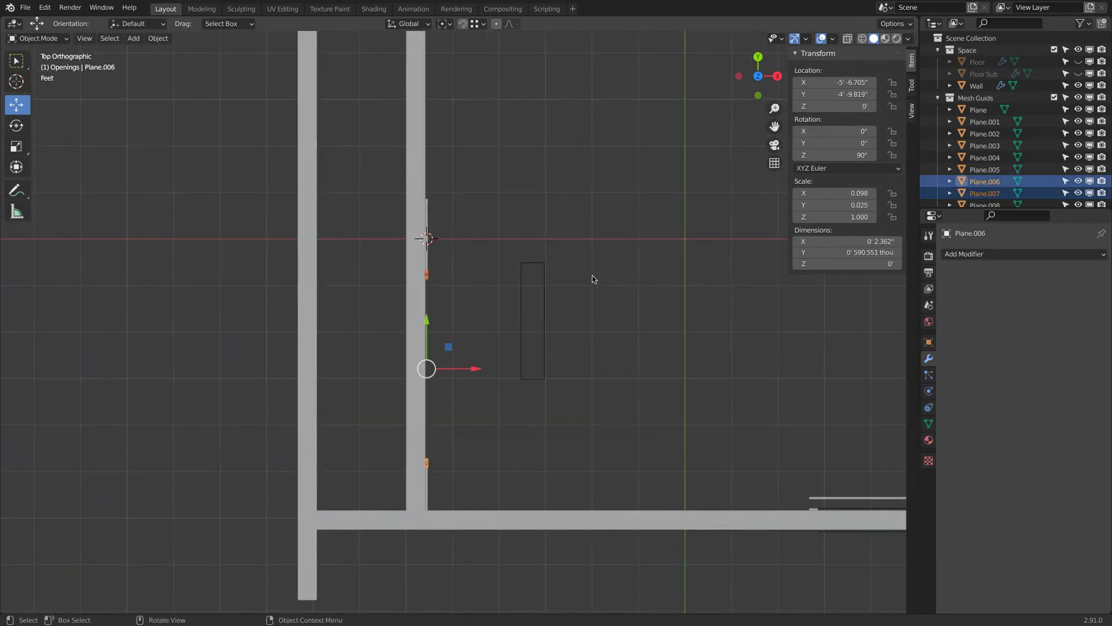
pyautogui.hotkey('shift', 's')
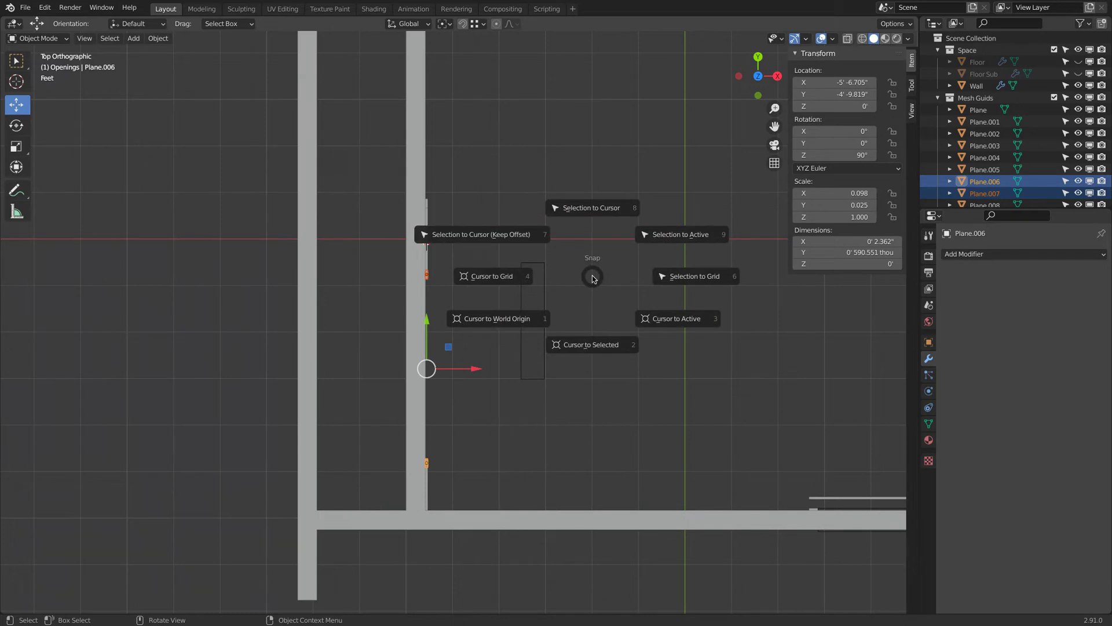
pyautogui.click(584, 348)
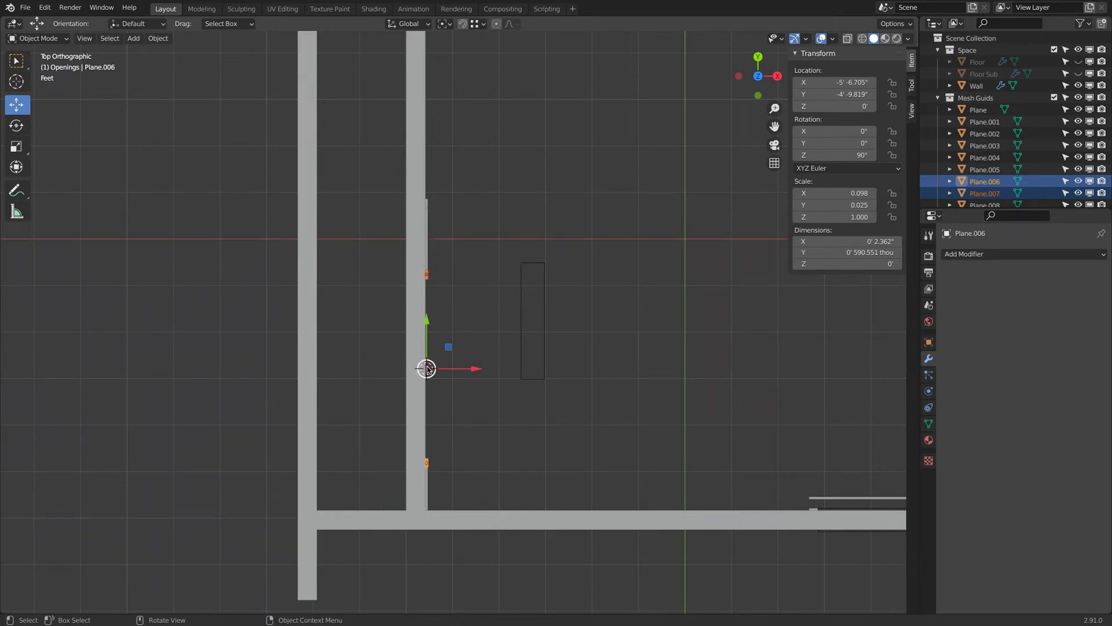
# Snap the duplicated door cutter to the 3D cursor
pyautogui.moveTo(438, 371); pyautogui.dragTo(497, 502, button='middle')
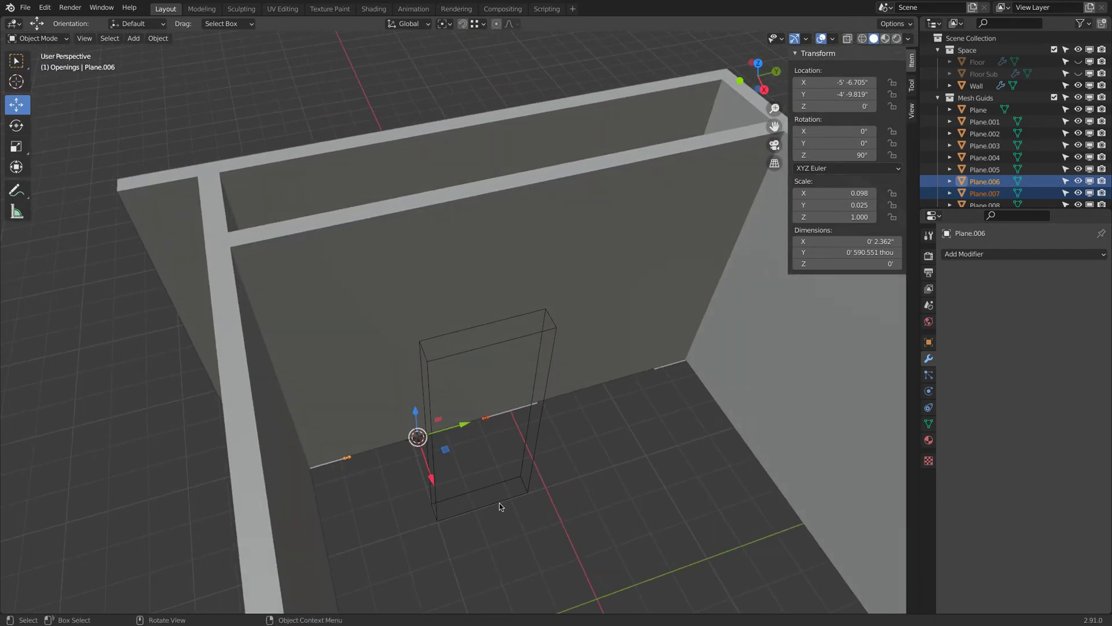
pyautogui.click(500, 504)
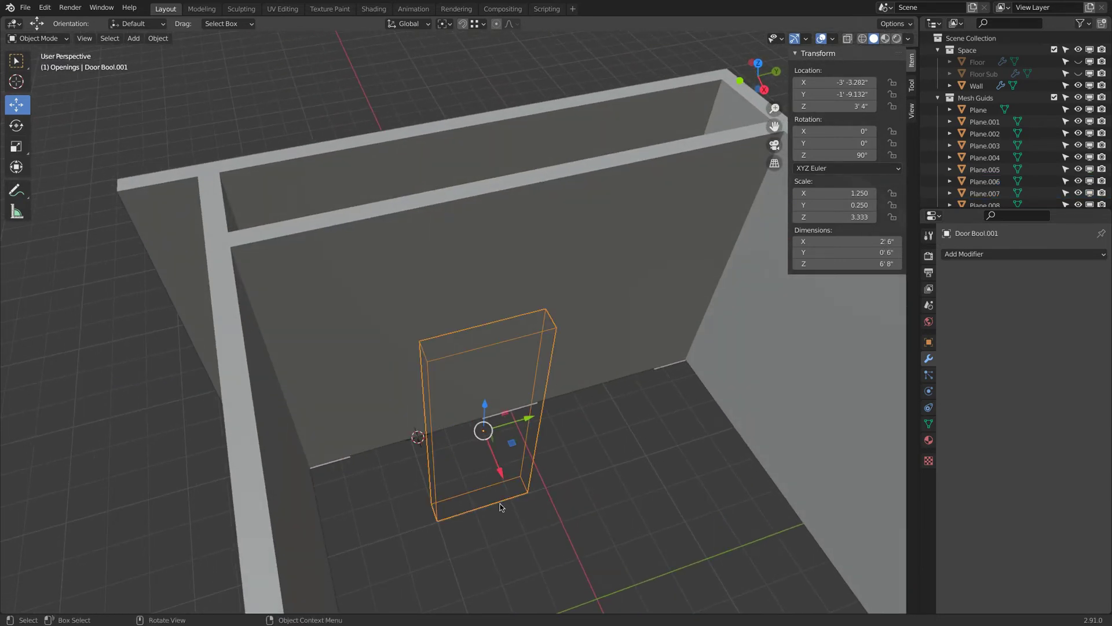
pyautogui.hotkey('shift', 's')
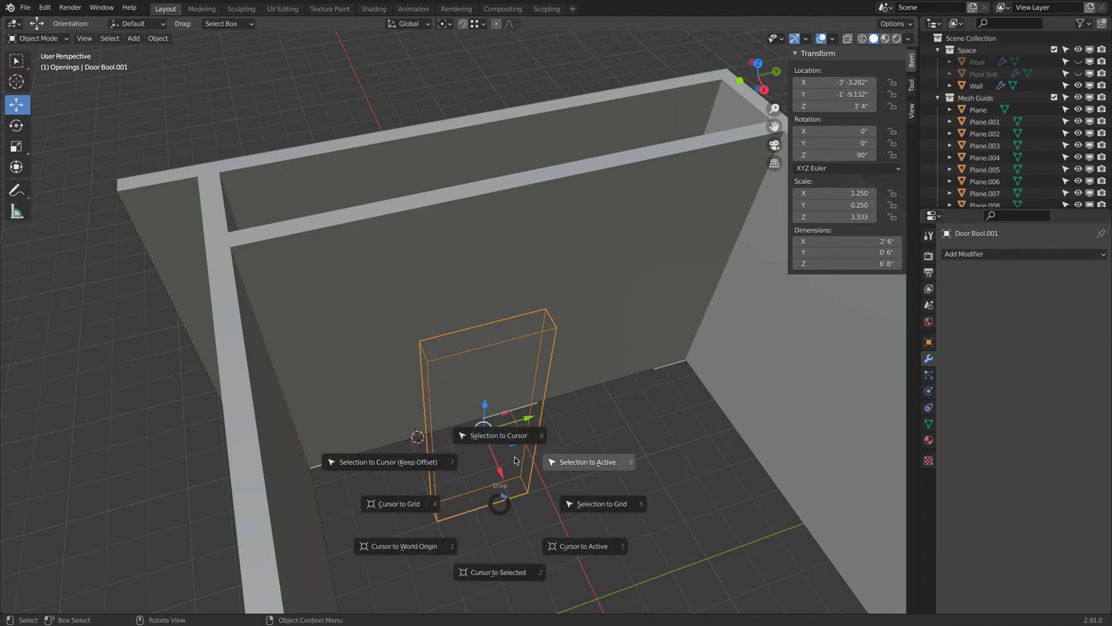
pyautogui.click(512, 440)
# Move the door cutter along Z until its base aligns with the bottom of the wall
pyautogui.moveTo(513, 440); pyautogui.dragTo(410, 344, button='middle')
pyautogui.press('g')
pyautogui.press('z')
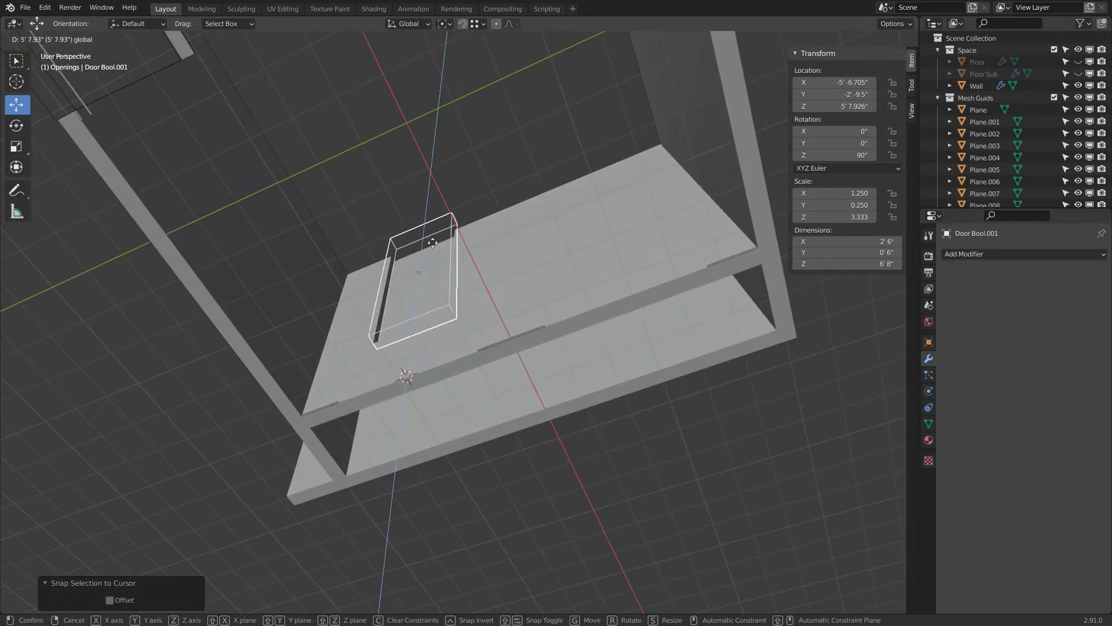
pyautogui.click(423, 240)
pyautogui.press('g')
pyautogui.press('z')
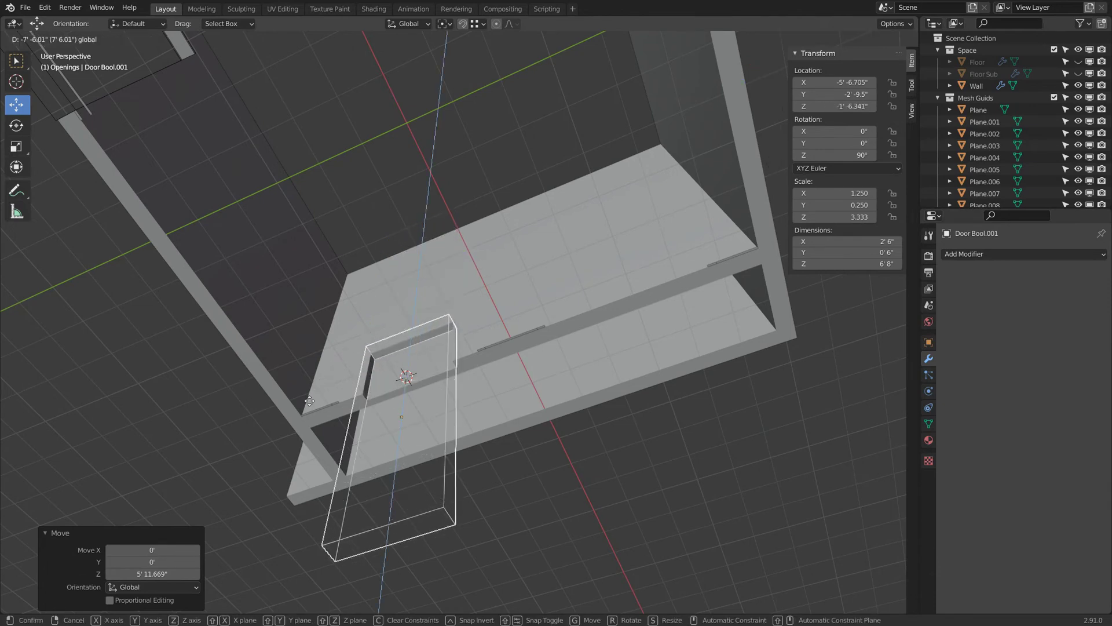
pyautogui.click(299, 418)
pyautogui.moveTo(299, 418); pyautogui.dragTo(444, 444, button='middle')
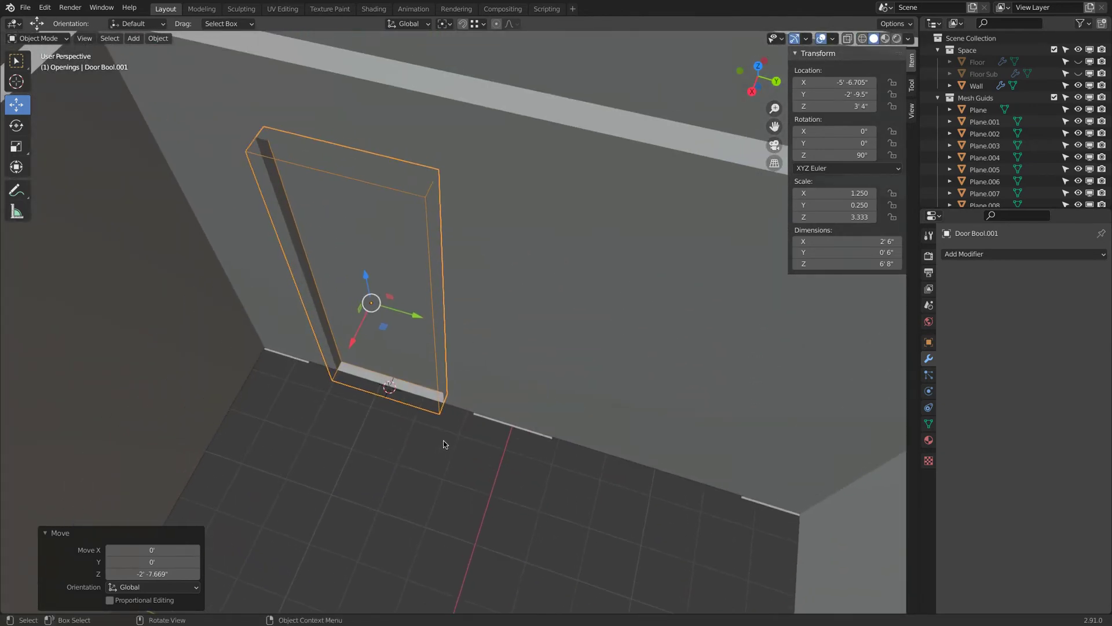
# Move the door cutter along X so it passes through the full thickness of the partition wall
pyautogui.press('KP_7')
pyautogui.scroll(5, 617, 360)
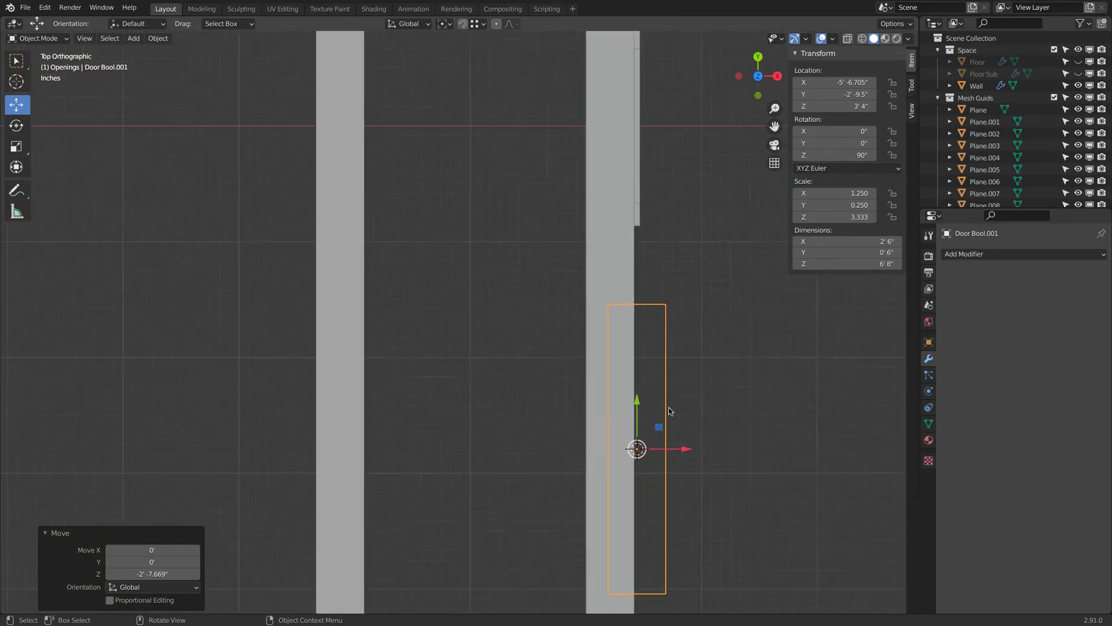
pyautogui.keyDown('shift'); pyautogui.moveTo(664, 407); pyautogui.dragTo(551, 304, button='middle'); pyautogui.keyUp('shift')
pyautogui.press('g')
pyautogui.press('x')
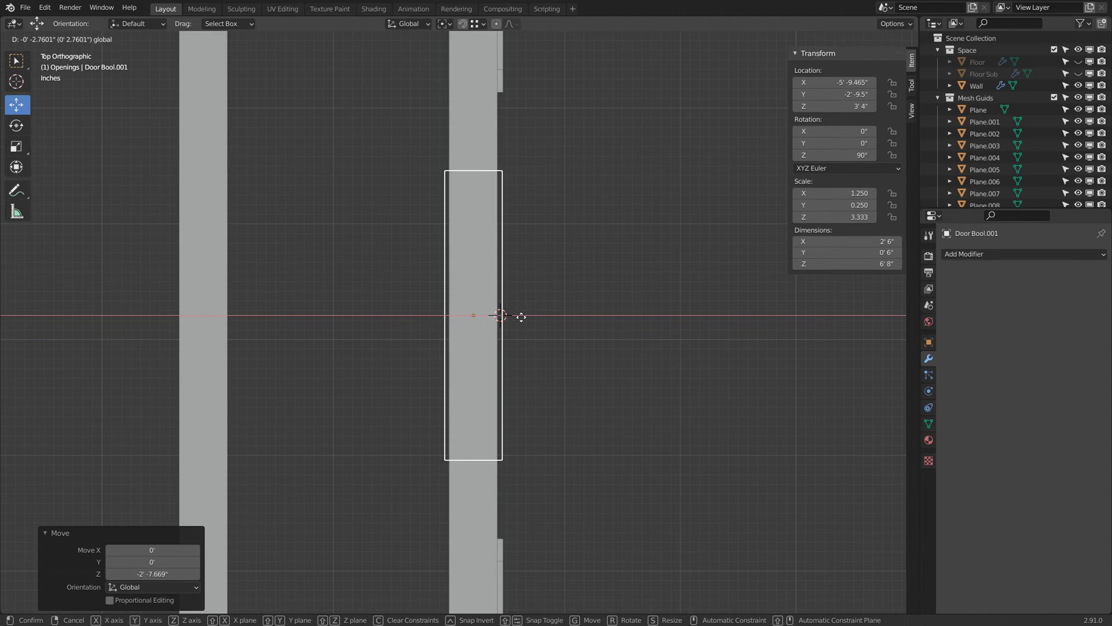
pyautogui.click(521, 317)
# Edit the door cutter and move its -Y side face along Y to the inner edge of the trim guide
pyautogui.moveTo(522, 317); pyautogui.dragTo(447, 285, button='middle')
pyautogui.press('Tab')
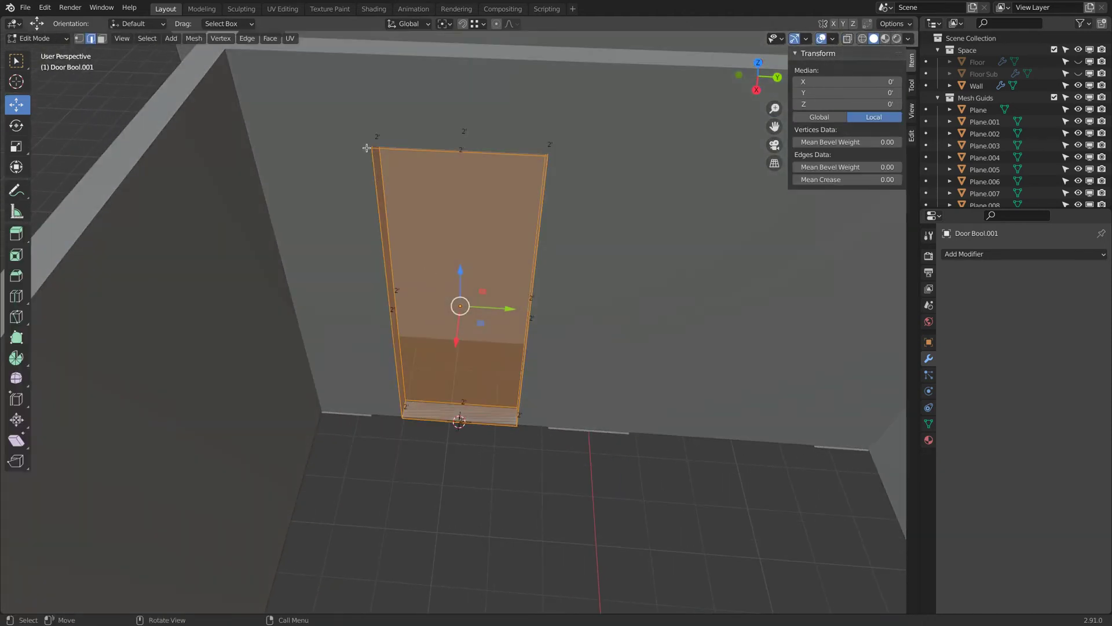
pyautogui.click(101, 39)
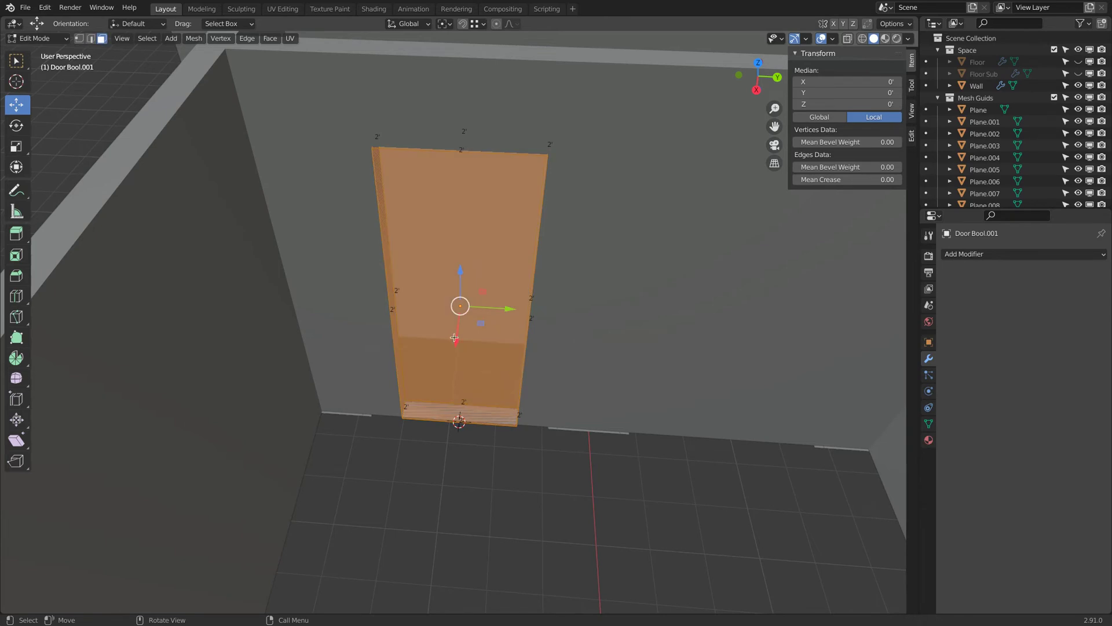
pyautogui.hotkey('alt', 'a')
pyautogui.click(393, 292)
pyautogui.moveTo(355, 298); pyautogui.dragTo(399, 337, button='middle')
pyautogui.click(441, 336)
pyautogui.press('z')
pyautogui.click(268, 348)
pyautogui.press('g')
pyautogui.press('y')
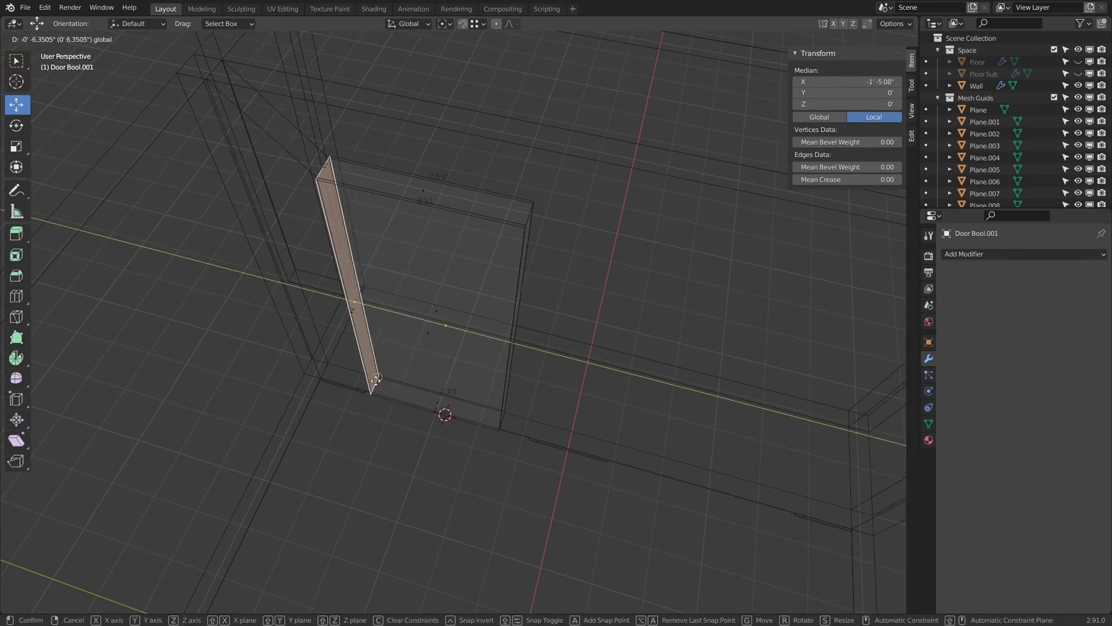
pyautogui.click(370, 383)
# Move the cutter's +Y side face along Y to the other trim guide's inner edge, making the opening 3' 10.3" wide
pyautogui.moveTo(371, 384); pyautogui.dragTo(529, 384, button='middle')
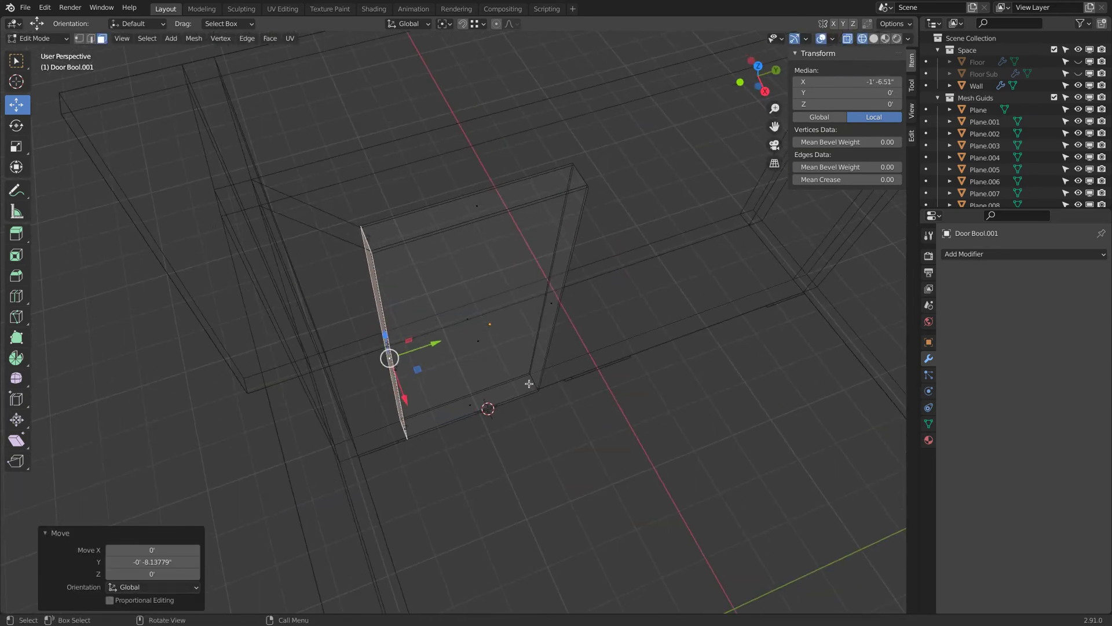
pyautogui.click(551, 304)
pyautogui.press('g')
pyautogui.press('y')
pyautogui.click(566, 389)
pyautogui.moveTo(594, 380); pyautogui.dragTo(504, 378, button='middle')
pyautogui.press('Tab')
pyautogui.scroll(2, 422, 385)
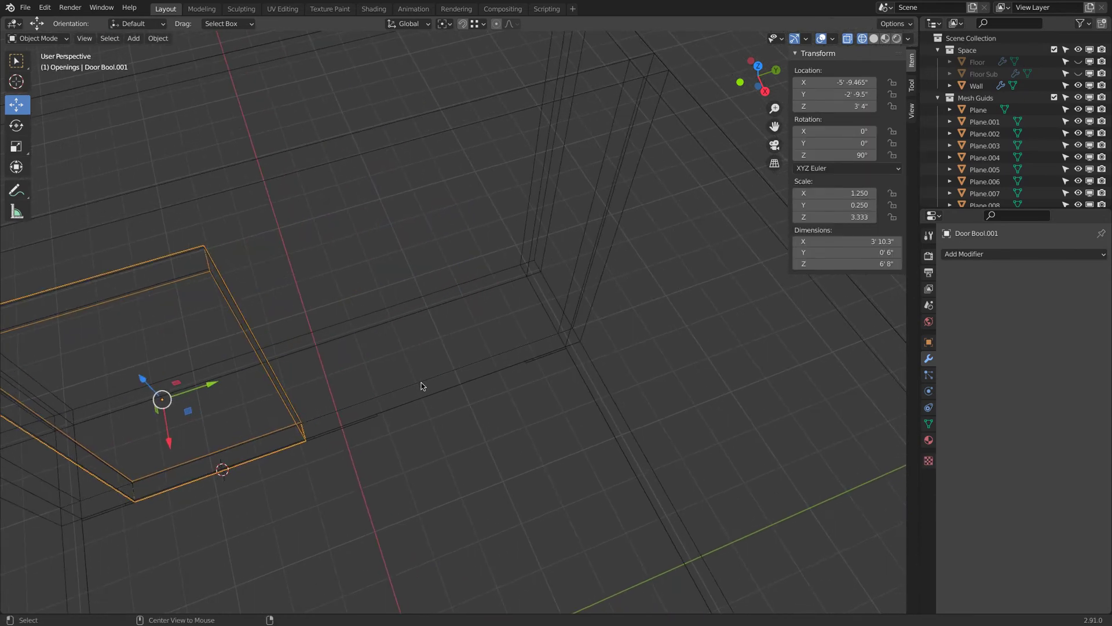
# Make a linked duplicate of the bifold door cutter and move it 5' 7" along Y to the other trim guides
pyautogui.hotkey('alt', 'd')
pyautogui.rightClick(422, 385)
pyautogui.press('g')
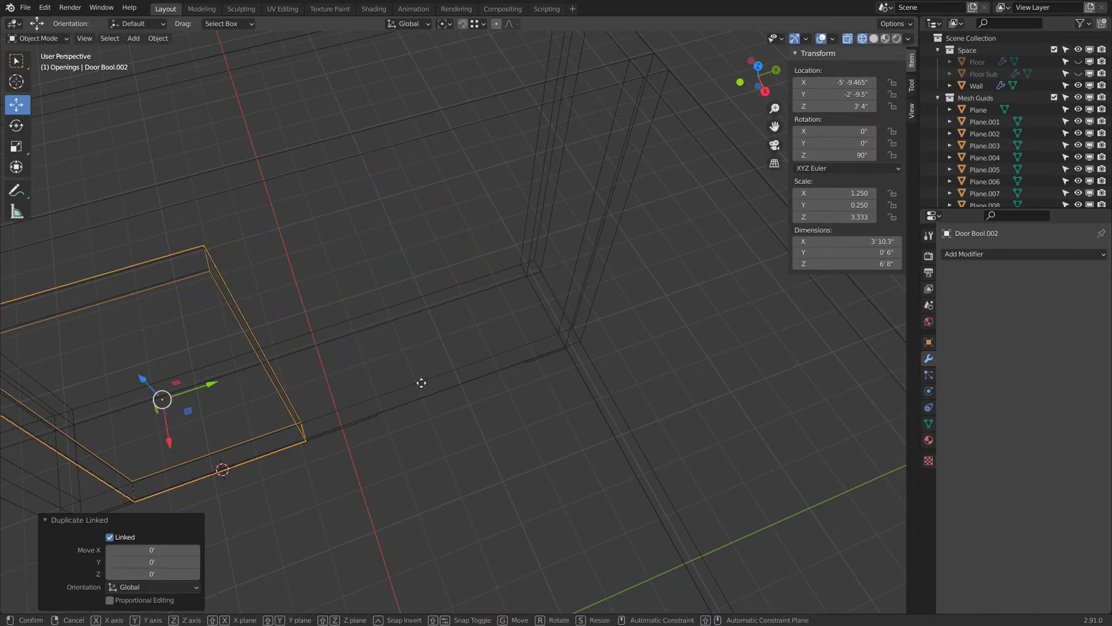
pyautogui.press('y')
pyautogui.click(527, 365)
pyautogui.moveTo(527, 365)
pyautogui.mouseDown(button='middle')
pyautogui.moveTo(509, 393)
pyautogui.moveTo(466, 398)
pyautogui.mouseUp(button='middle')
pyautogui.hotkey('shift', 'z')
pyautogui.scroll(6, 466, 398)
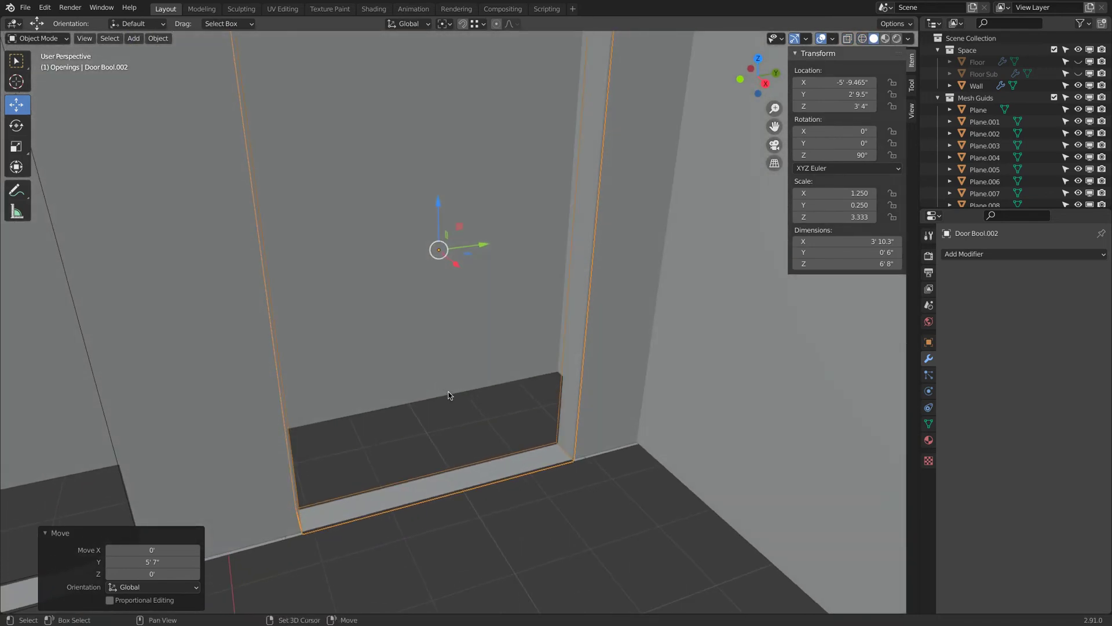
pyautogui.keyDown('shift'); pyautogui.moveTo(450, 396); pyautogui.dragTo(596, 409, button='middle'); pyautogui.keyUp('shift')
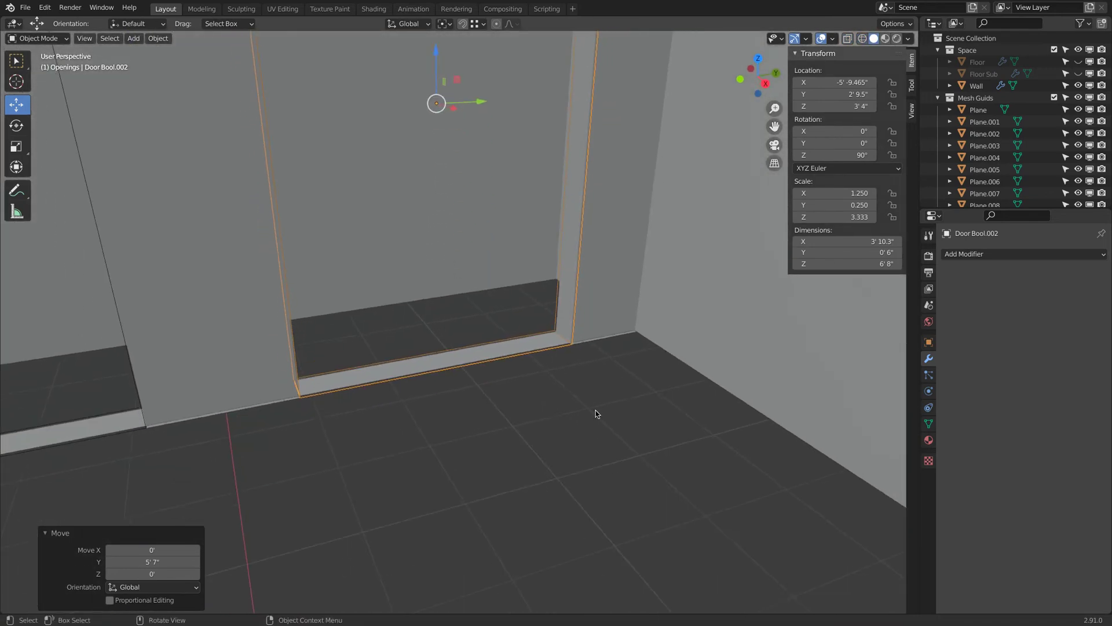
pyautogui.scroll(4, 596, 409)
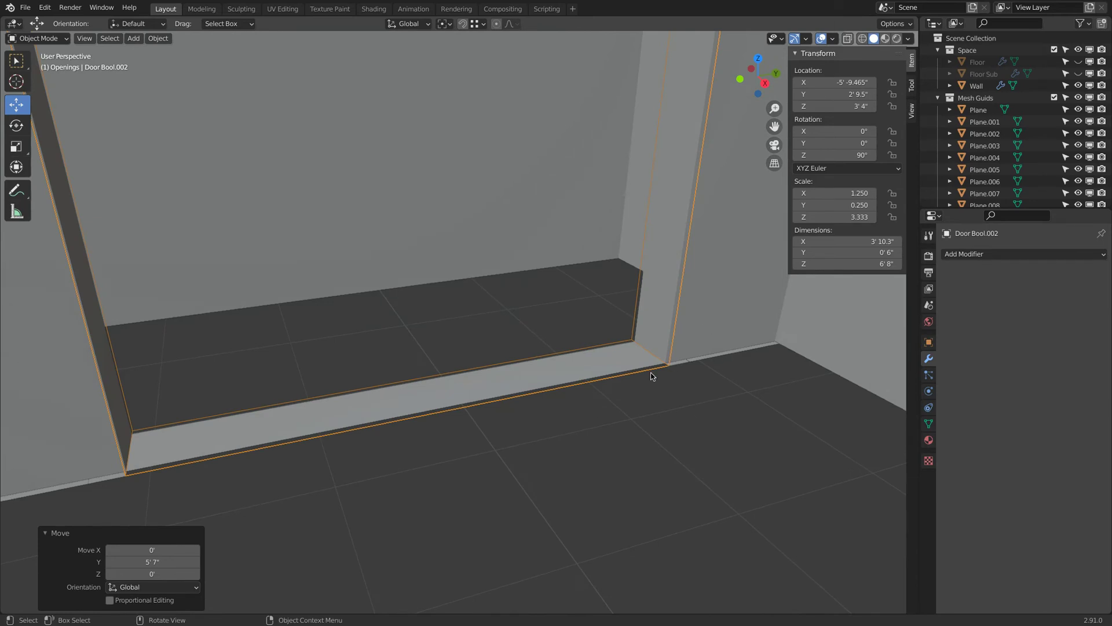
pyautogui.scroll(-4, 652, 371)
pyautogui.keyDown('shift'); pyautogui.moveTo(352, 406); pyautogui.dragTo(305, 324, button='middle'); pyautogui.keyUp('shift')
# Edit the 2' 6" wide door cutter and snap the 3D cursor to its top face
pyautogui.keyDown('shift'); pyautogui.click(213, 434); pyautogui.keyUp('shift')
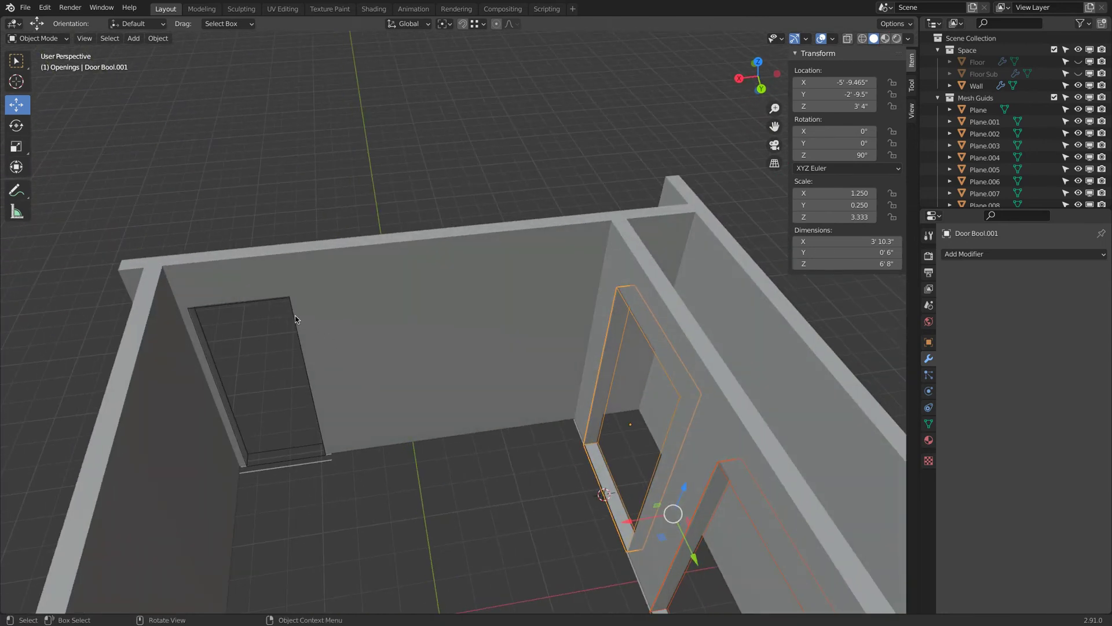
pyautogui.click(276, 304)
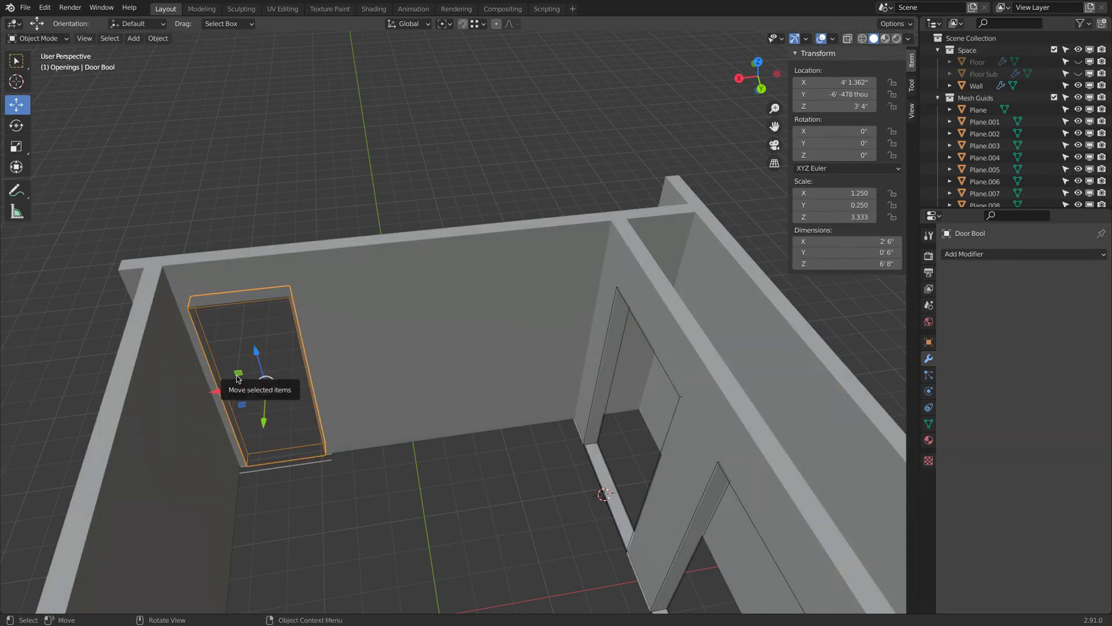
pyautogui.press('Tab')
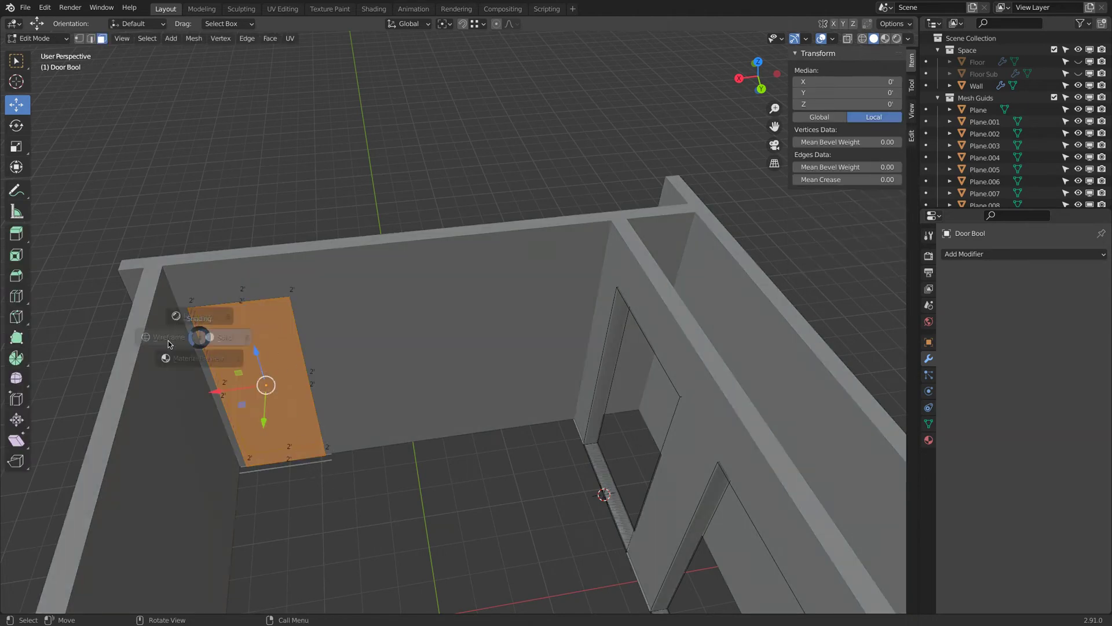
pyautogui.press('z')
pyautogui.click(77, 353)
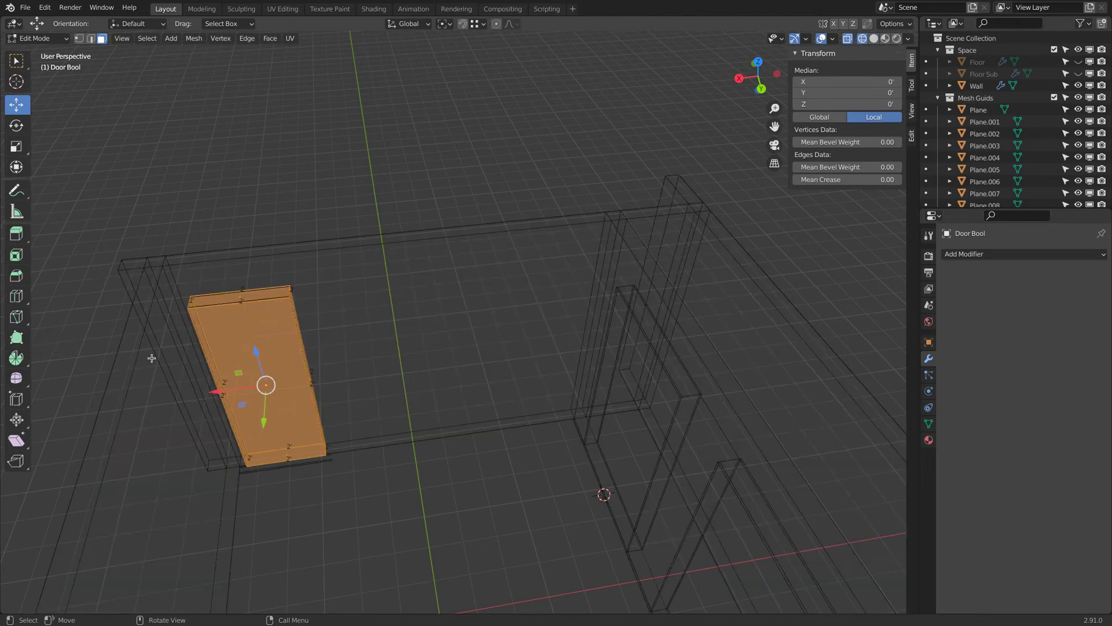
pyautogui.click(255, 293)
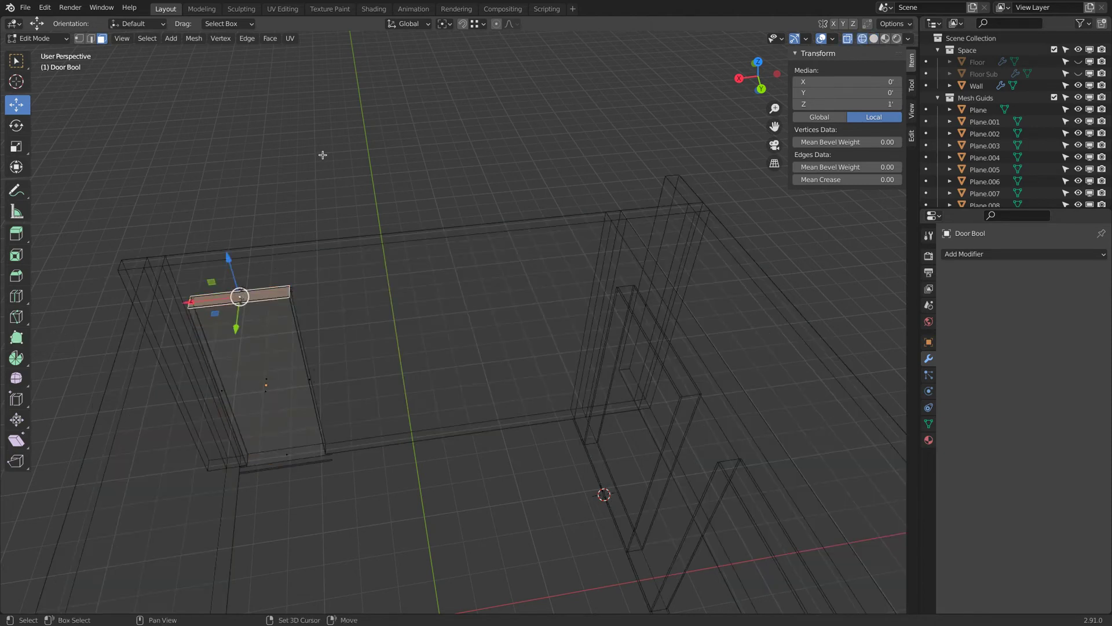
pyautogui.hotkey('shift', 's')
pyautogui.click(339, 227)
# Set the 2' 6" wide door cutter's origin to the 3D cursor
pyautogui.press('Tab')
pyautogui.rightClick(324, 230)
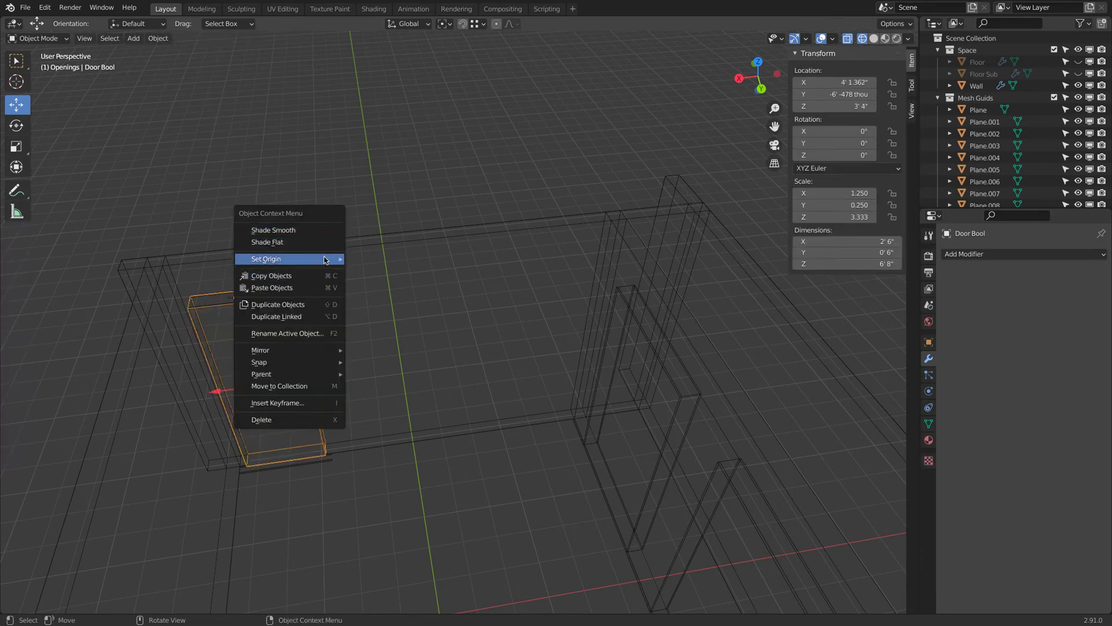
pyautogui.moveTo(325, 257)
pyautogui.click(402, 285)
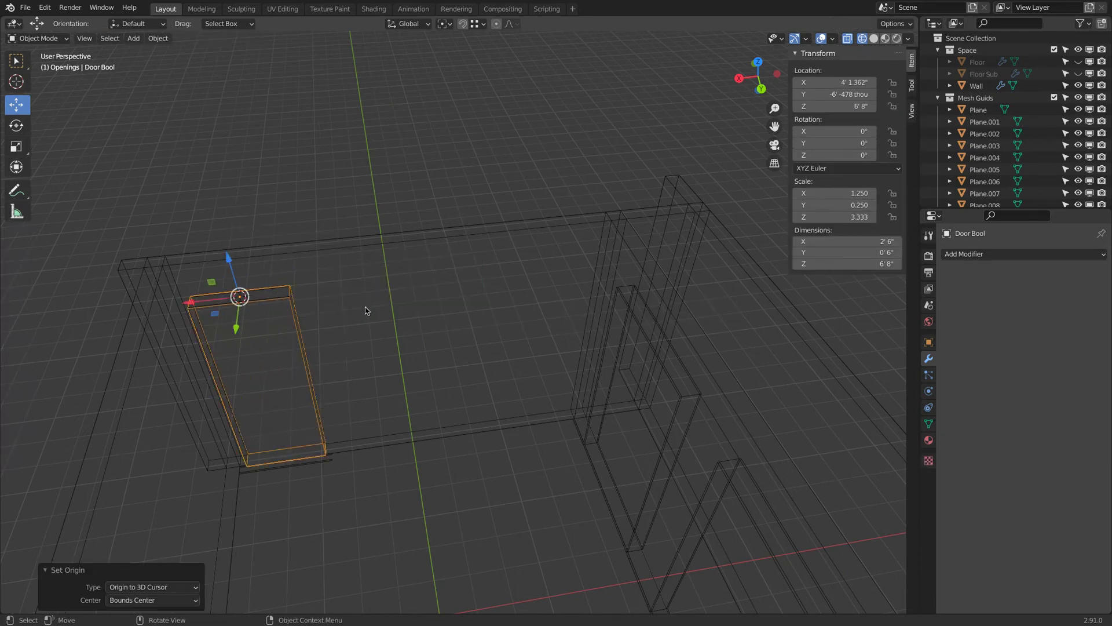
# Set the 2' 6" wide door cutter's Z dimension to 81" and return to solid shading
pyautogui.click(846, 263)
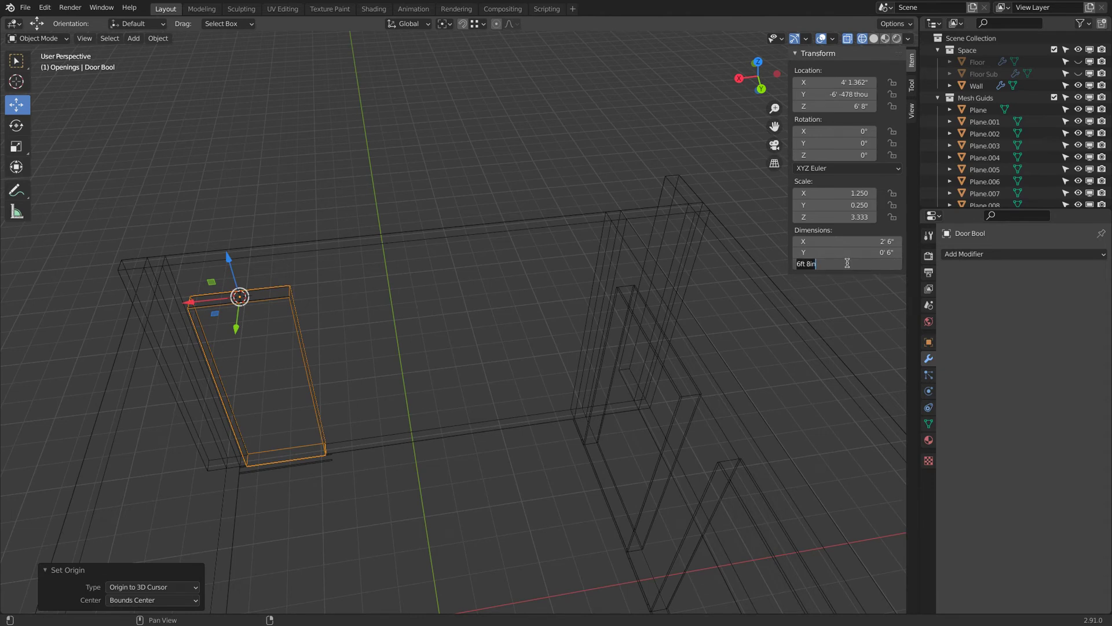
pyautogui.write('80"')
pyautogui.press('Return')
pyautogui.click(839, 265)
pyautogui.write('81"')
pyautogui.press('Return')
pyautogui.press('z')
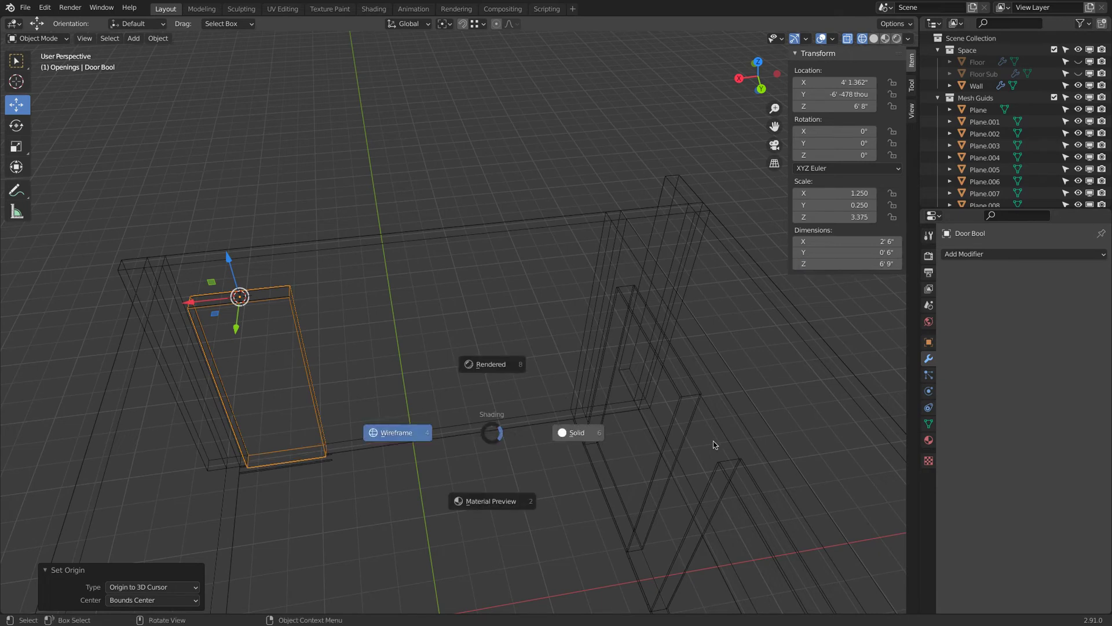
pyautogui.click(714, 440)
pyautogui.press('Tab')
pyautogui.moveTo(409, 460); pyautogui.dragTo(442, 476, button='middle')
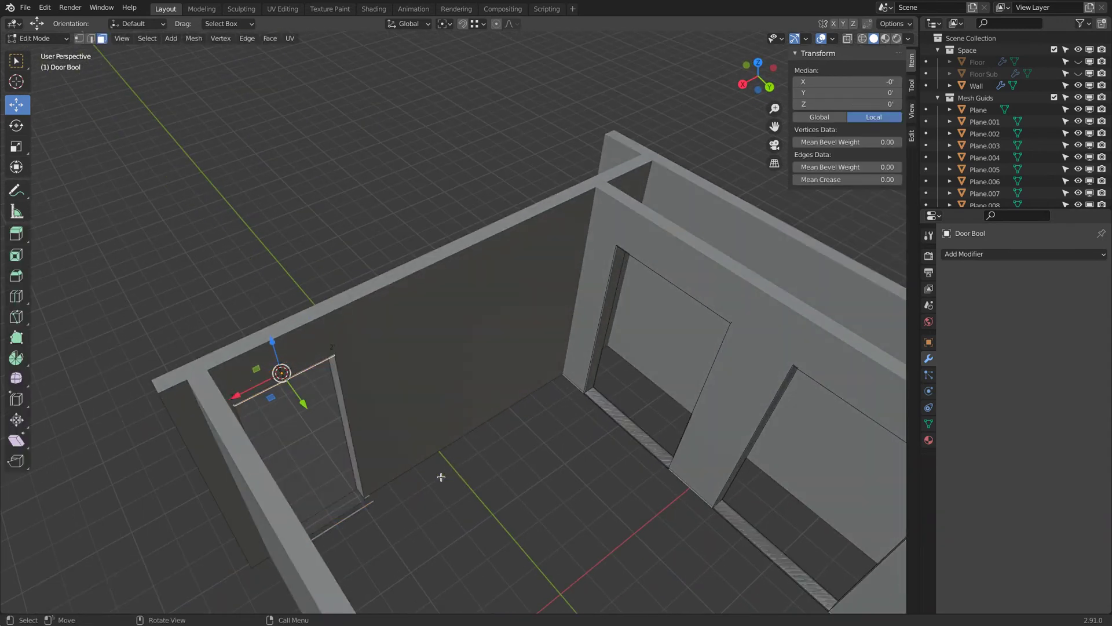
pyautogui.press('Tab')
# Edit the -Y bifold door cutter and snap the 3D cursor to its top face
pyautogui.moveTo(367, 502); pyautogui.dragTo(658, 296, button='middle')
pyautogui.scroll(1, 649, 295)
pyautogui.click(578, 285)
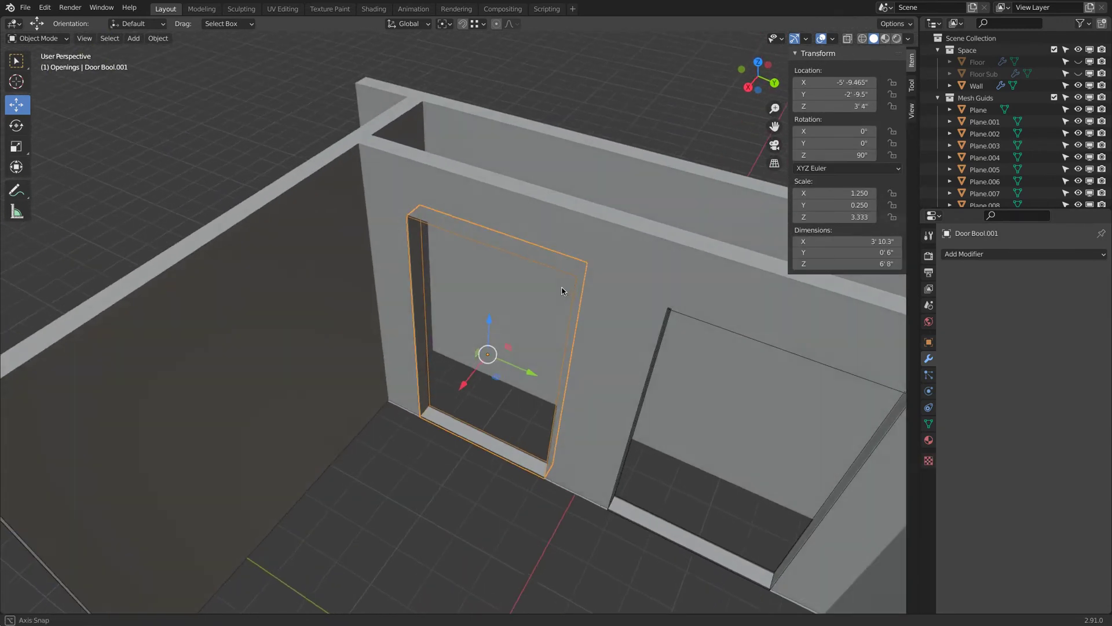
pyautogui.press('Tab')
pyautogui.click(488, 237)
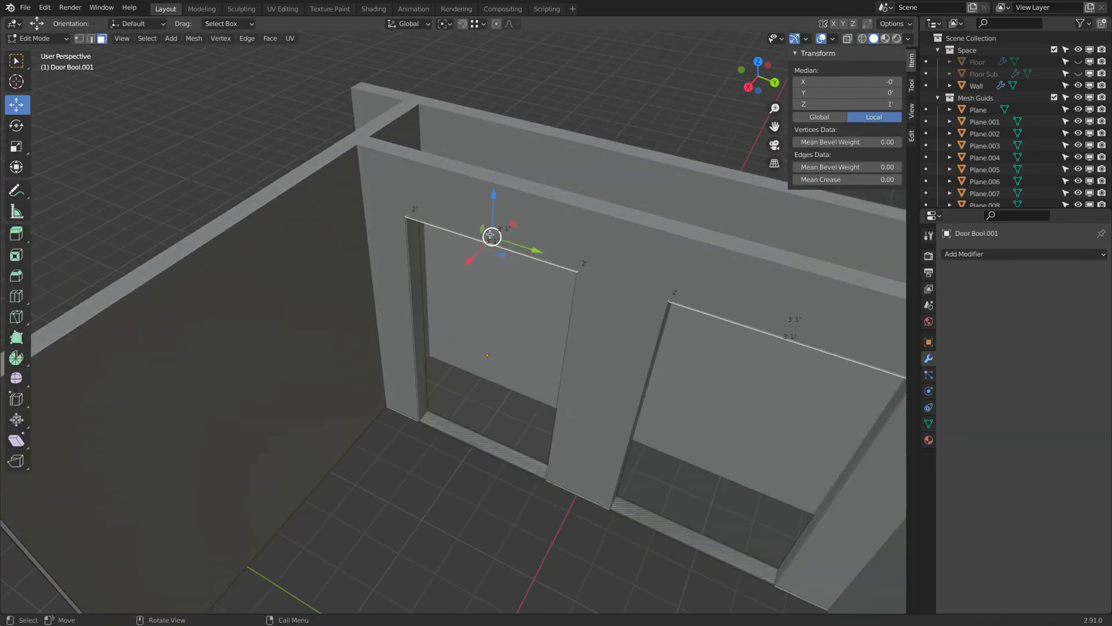
pyautogui.hotkey('shift', 's')
pyautogui.click(568, 325)
# Set the -Y bifold door cutter's origin to the 3D cursor
pyautogui.press('Tab')
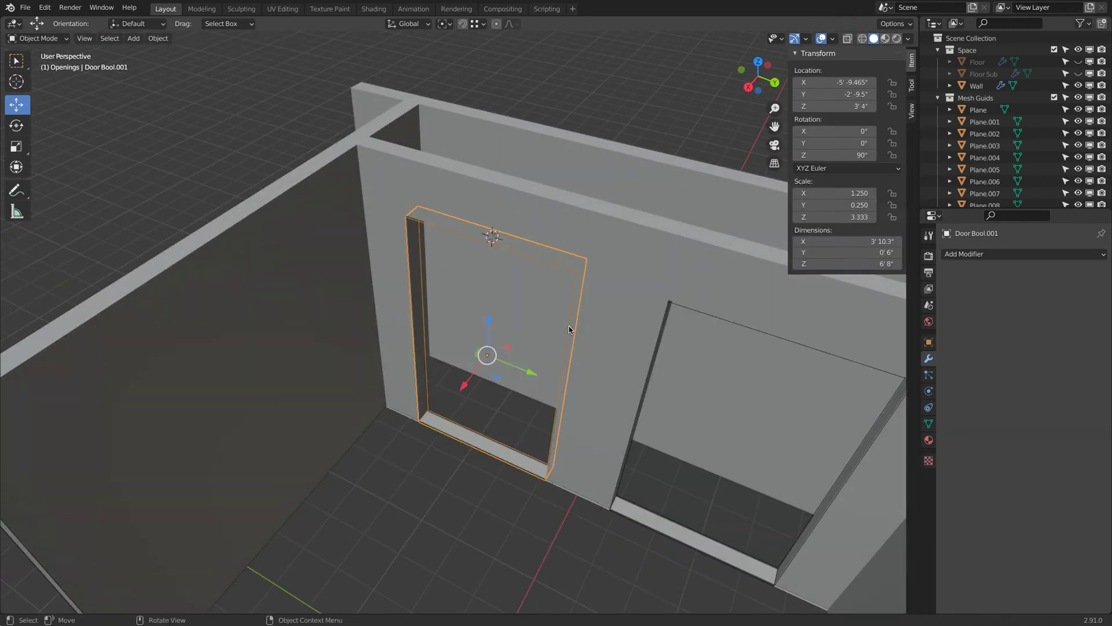
pyautogui.rightClick(583, 111)
pyautogui.moveTo(583, 112)
pyautogui.click(637, 132)
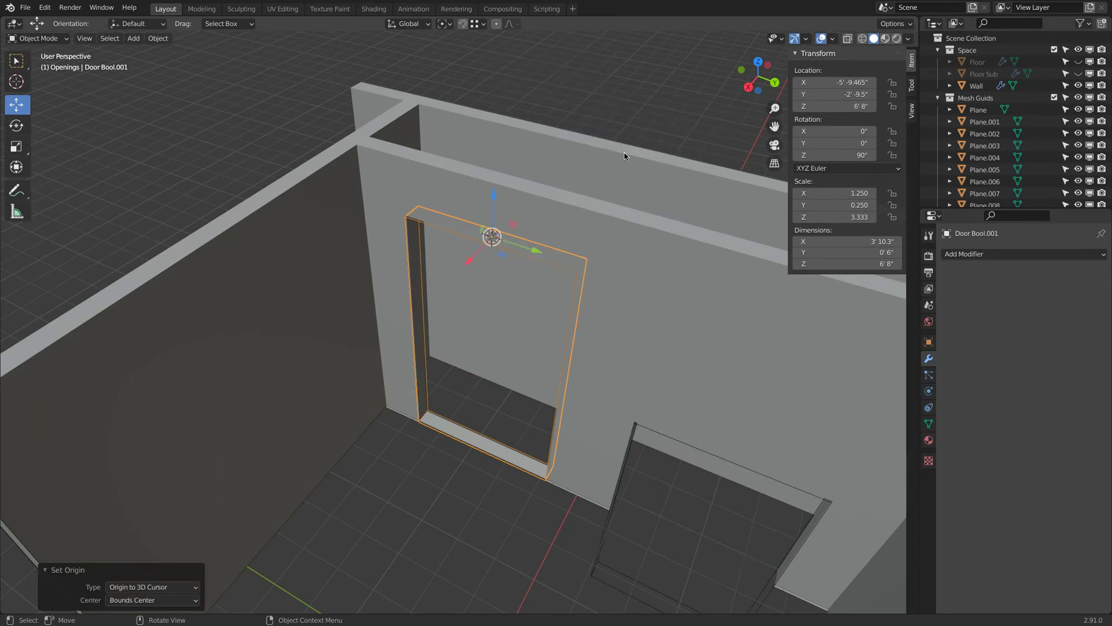
# Move the +Y bifold door cutter up along Z until its origin sits at 6' 8", level with the other cutter
pyautogui.moveTo(624, 155); pyautogui.dragTo(615, 359, button='middle')
pyautogui.click(626, 530)
pyautogui.moveTo(634, 528); pyautogui.dragTo(599, 413, button='middle')
pyautogui.moveTo(605, 377); pyautogui.dragTo(630, 221)
pyautogui.moveTo(630, 220); pyautogui.dragTo(633, 193, button='middle')
pyautogui.moveTo(633, 193); pyautogui.dragTo(632, 520)
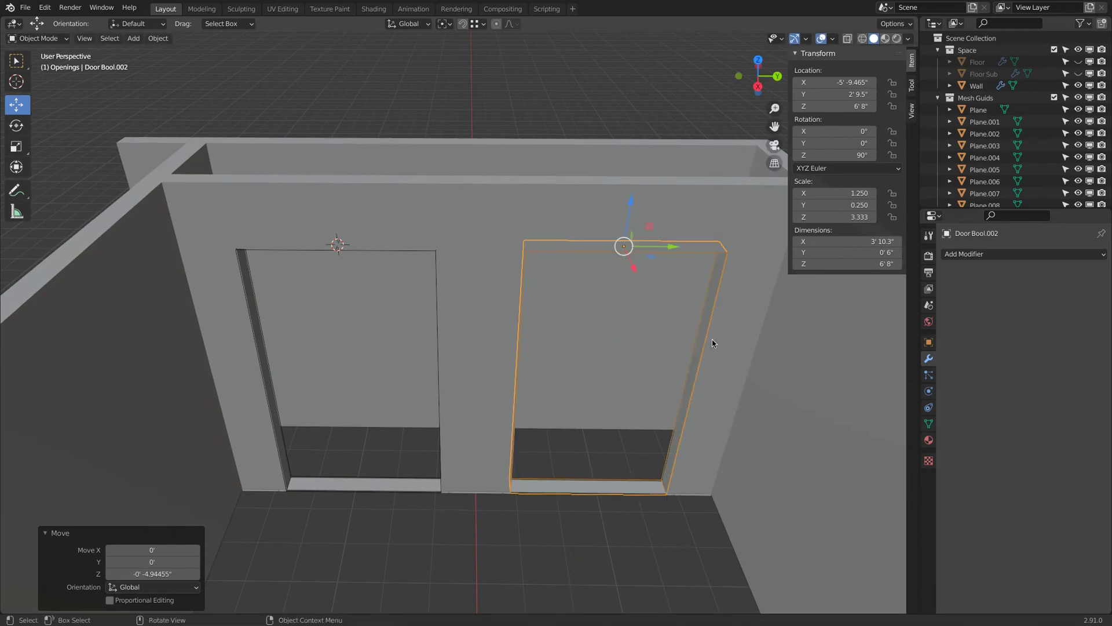
# Select both bifold door cutters with the -Y one active and set the Z dimension to 81"
pyautogui.keyDown('shift'); pyautogui.click(419, 494); pyautogui.keyUp('shift')
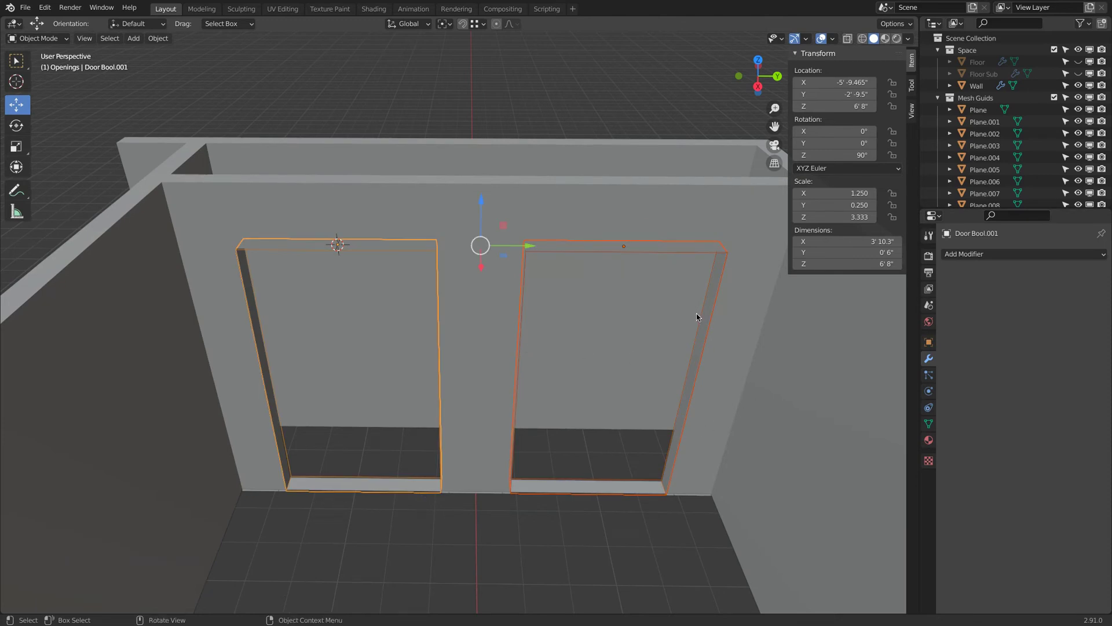
pyautogui.click(847, 264)
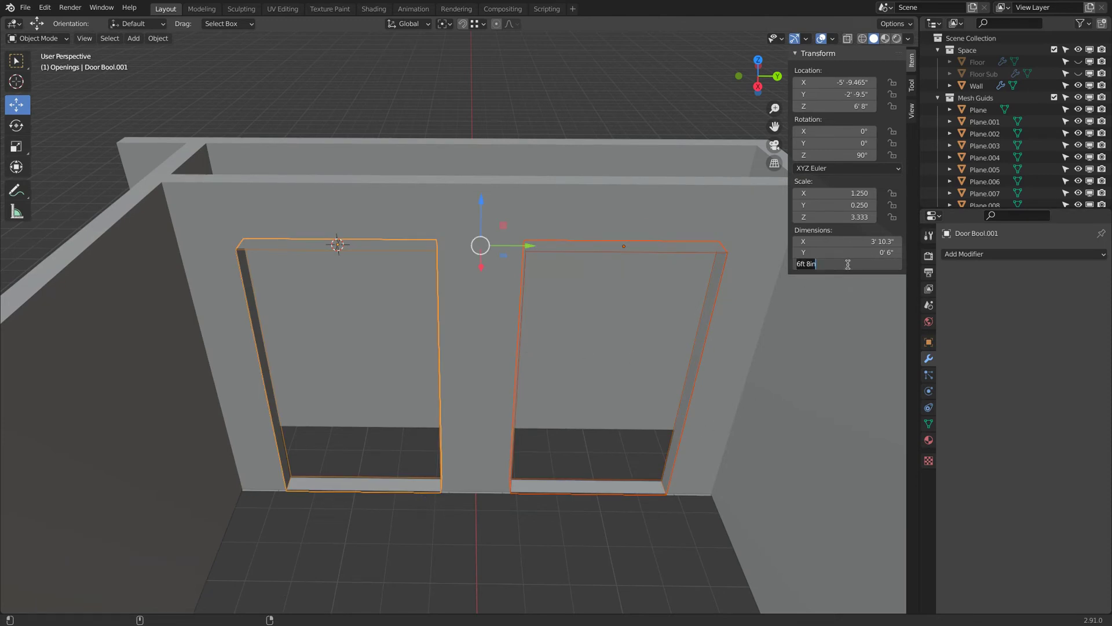
pyautogui.write('81')
pyautogui.press('Return')
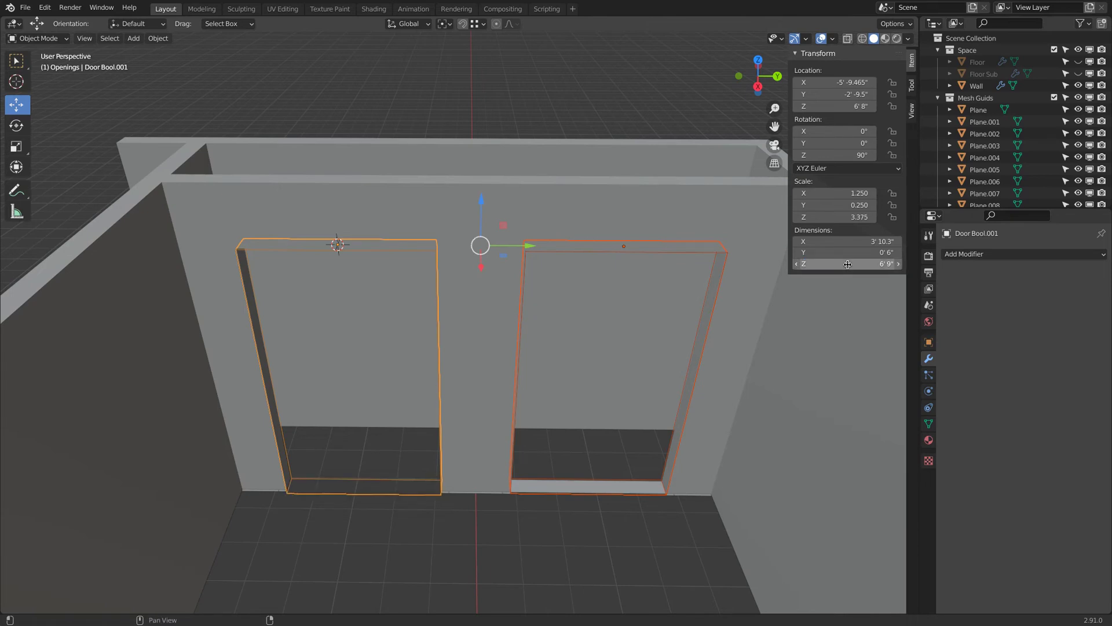
pyautogui.click(864, 265)
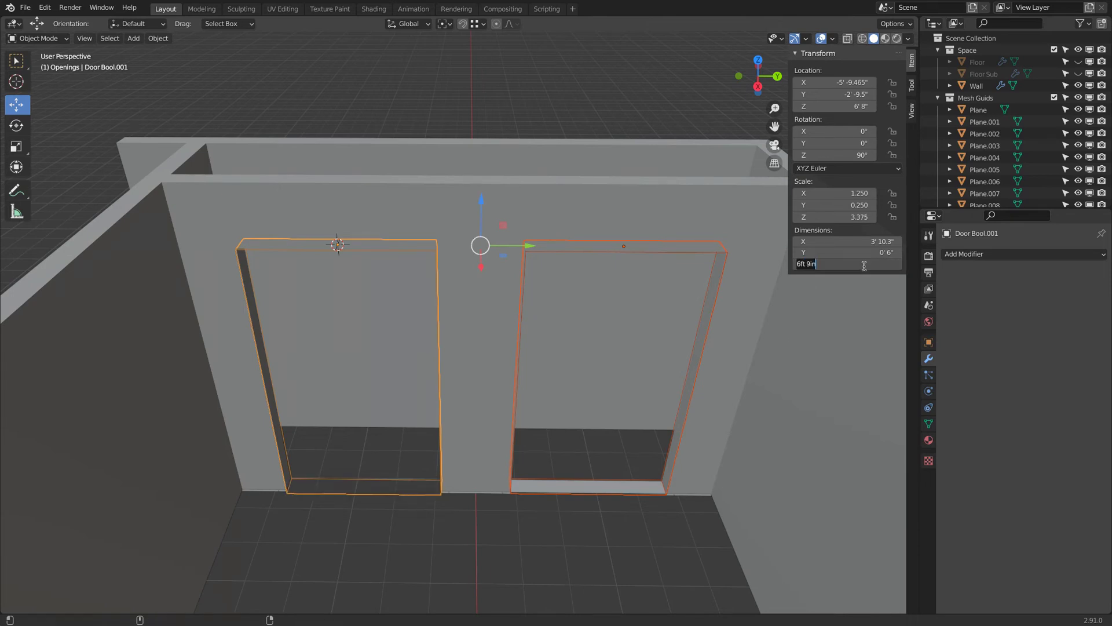
pyautogui.write('81')
pyautogui.press('Return')
# Set the +Y bifold door cutter's Z dimension to 81"
pyautogui.click(602, 499)
pyautogui.click(850, 264)
pyautogui.write('81')
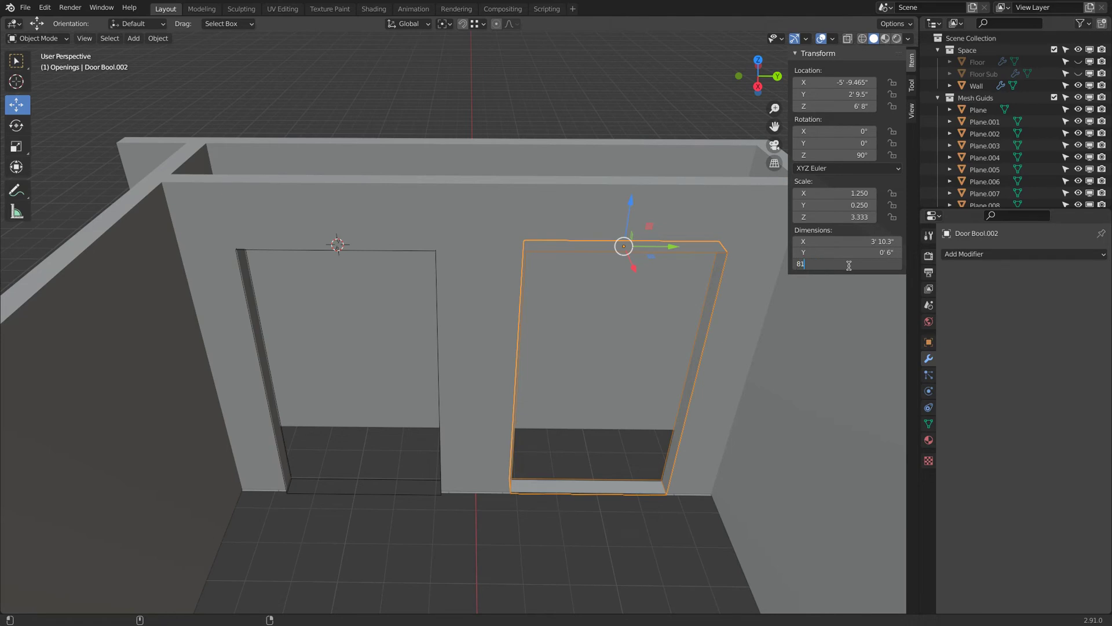
pyautogui.press('Return')
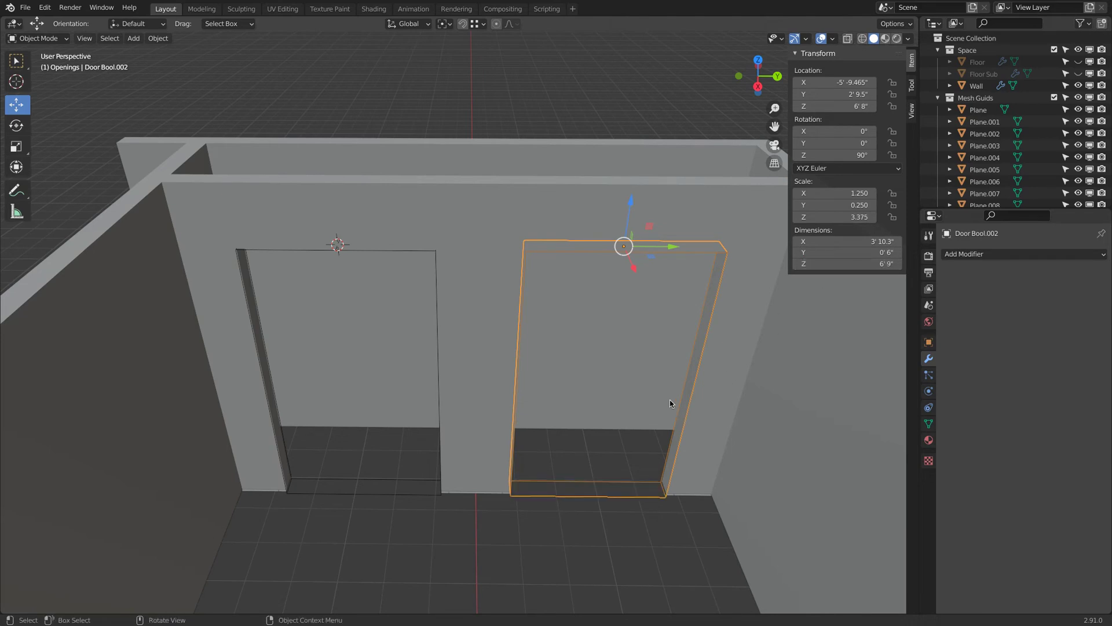
# Inspect both bifold openings from below and check the solver in the wall's Boolean modifier
pyautogui.moveTo(670, 400); pyautogui.dragTo(482, 339, button='middle')
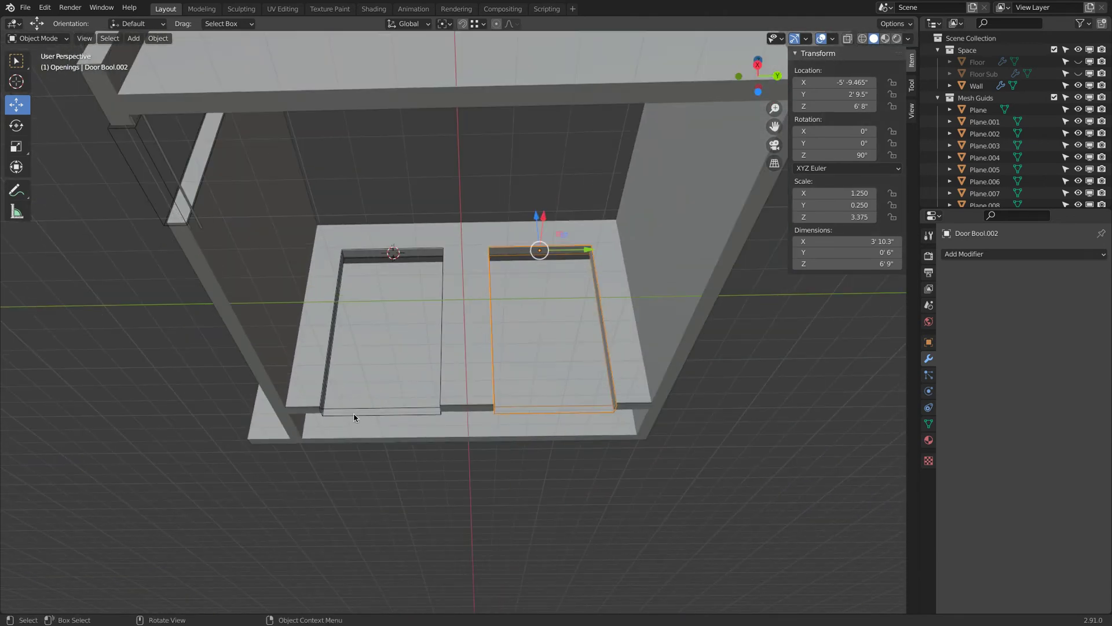
pyautogui.moveTo(427, 417); pyautogui.dragTo(582, 317, button='middle')
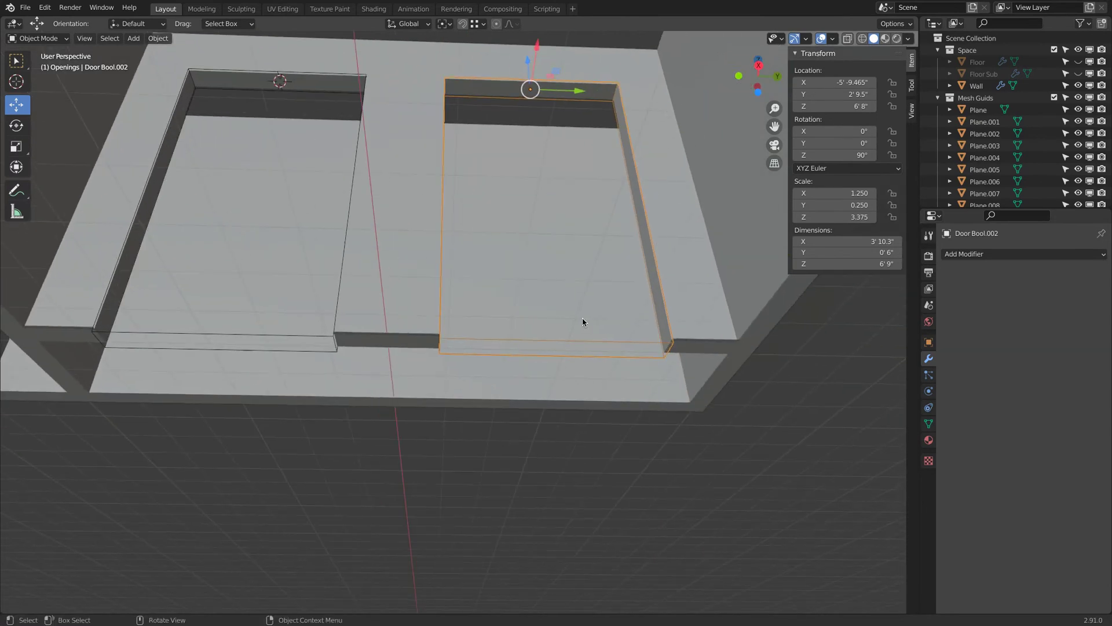
pyautogui.click(675, 348)
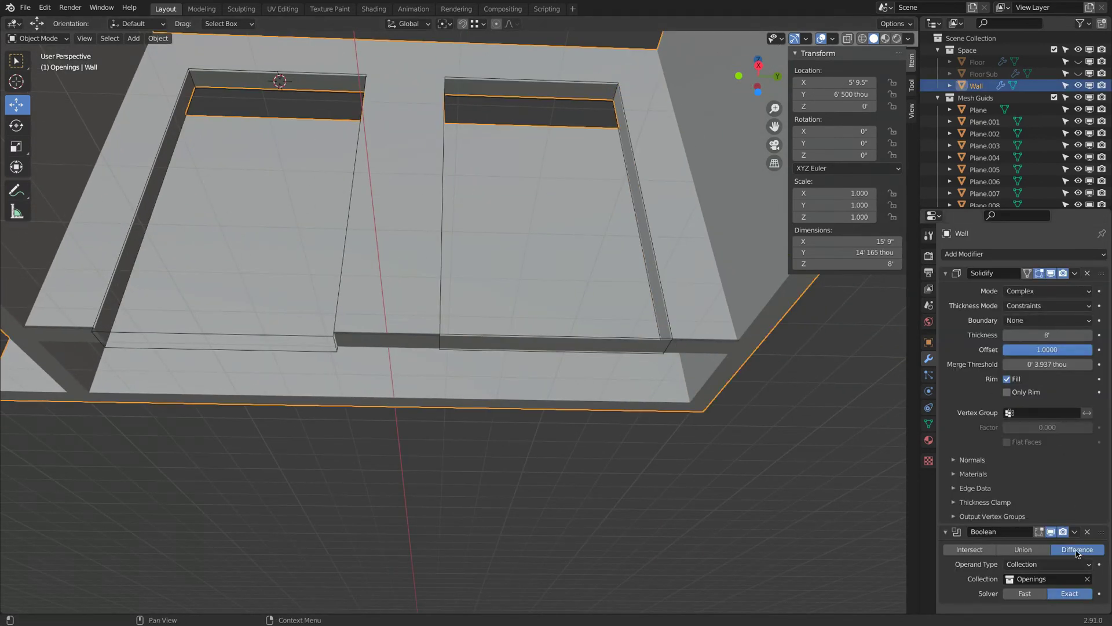
pyautogui.click(1071, 593)
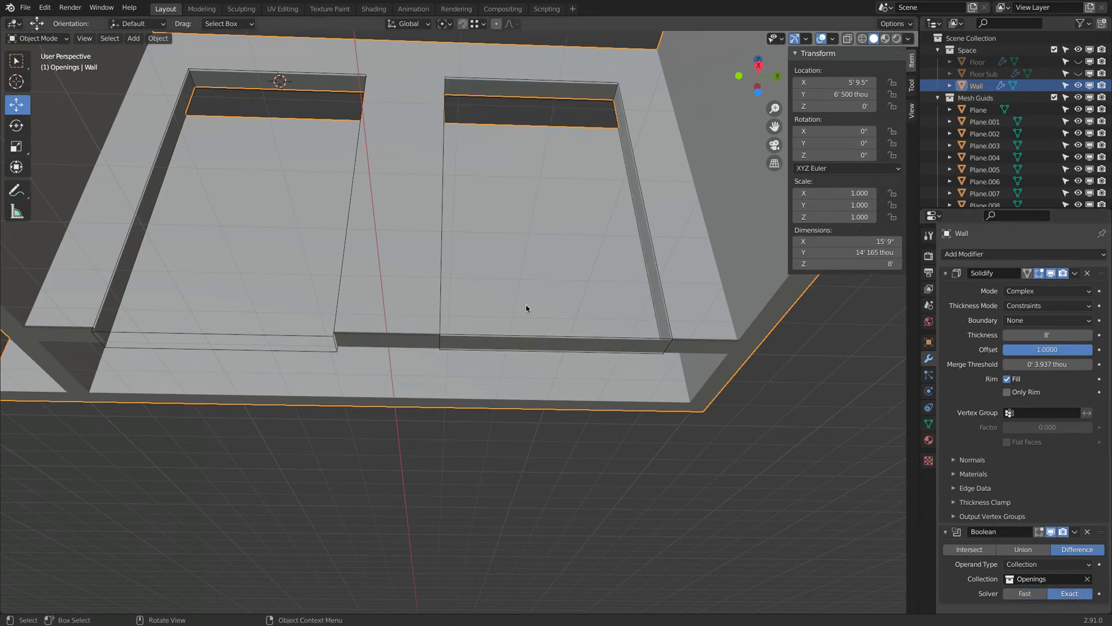
# Try to move the +Y bifold door cutter slightly down along Z
pyautogui.click(468, 334)
pyautogui.scroll(2, 471, 335)
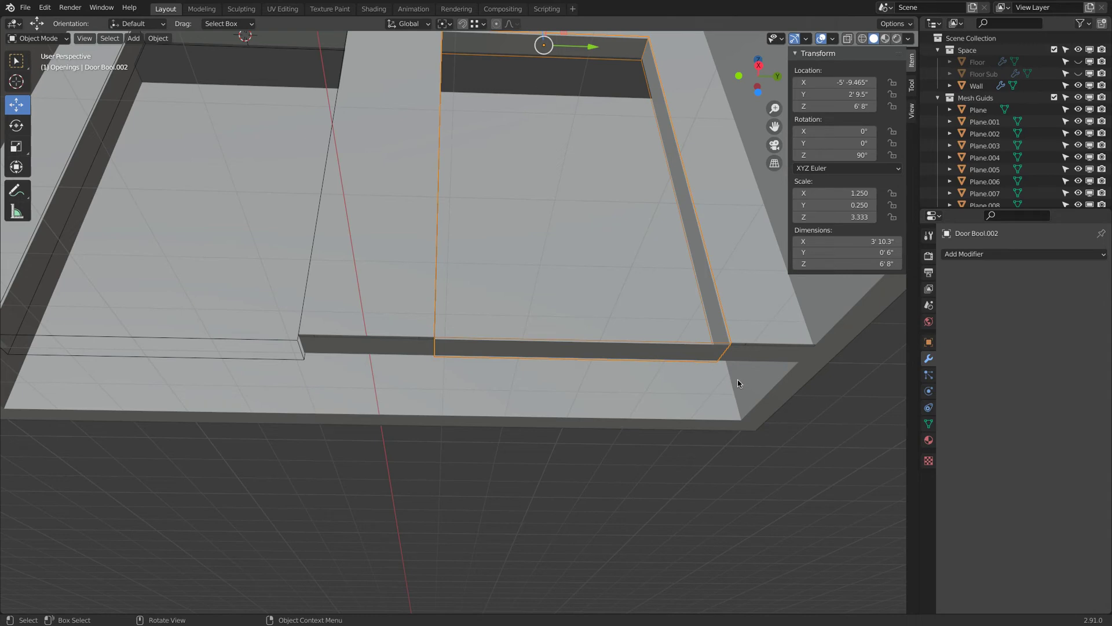
pyautogui.press('g')
pyautogui.press('z')
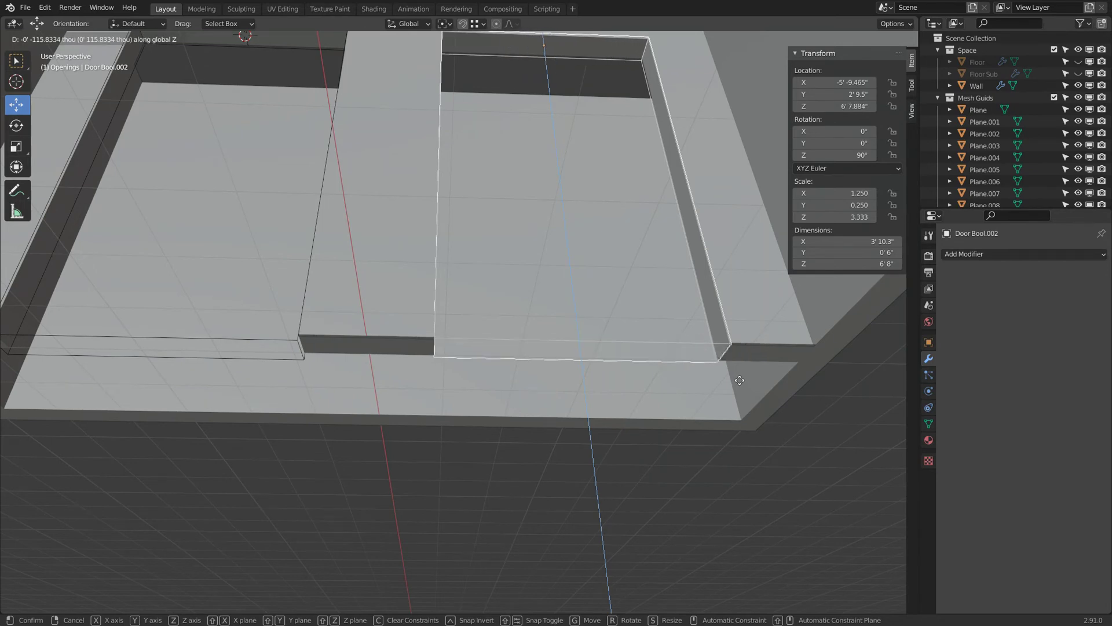
pyautogui.press('Escape')
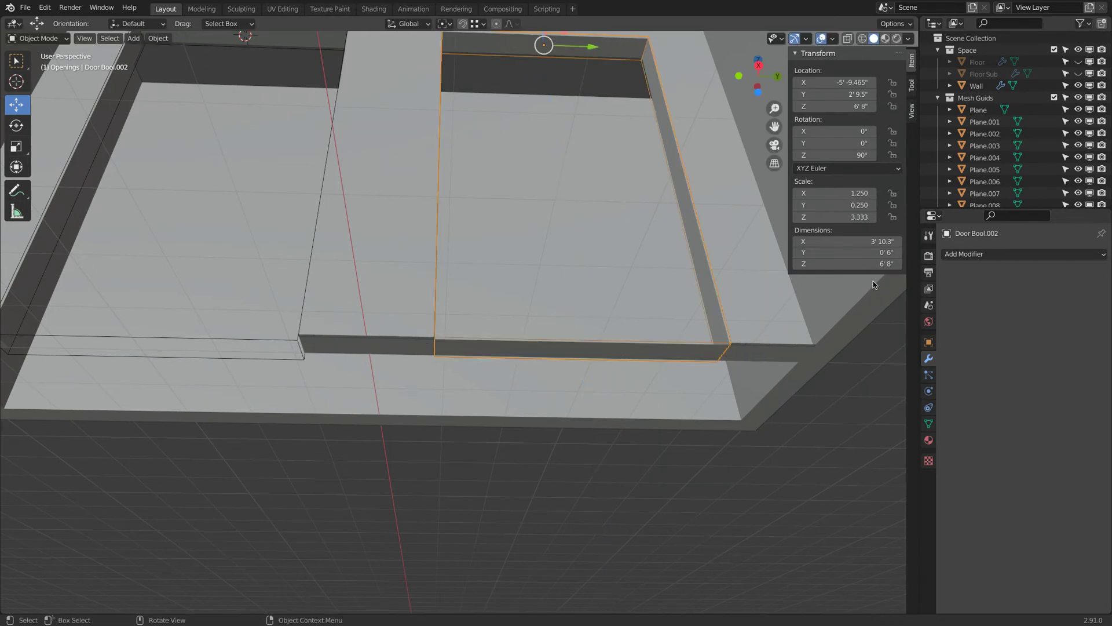
# Set the +Y bifold door cutter's Z dimension to 6' 9" and check its base against the wall's underside
pyautogui.click(864, 266)
pyautogui.write('6\'9"')
pyautogui.press('Return')
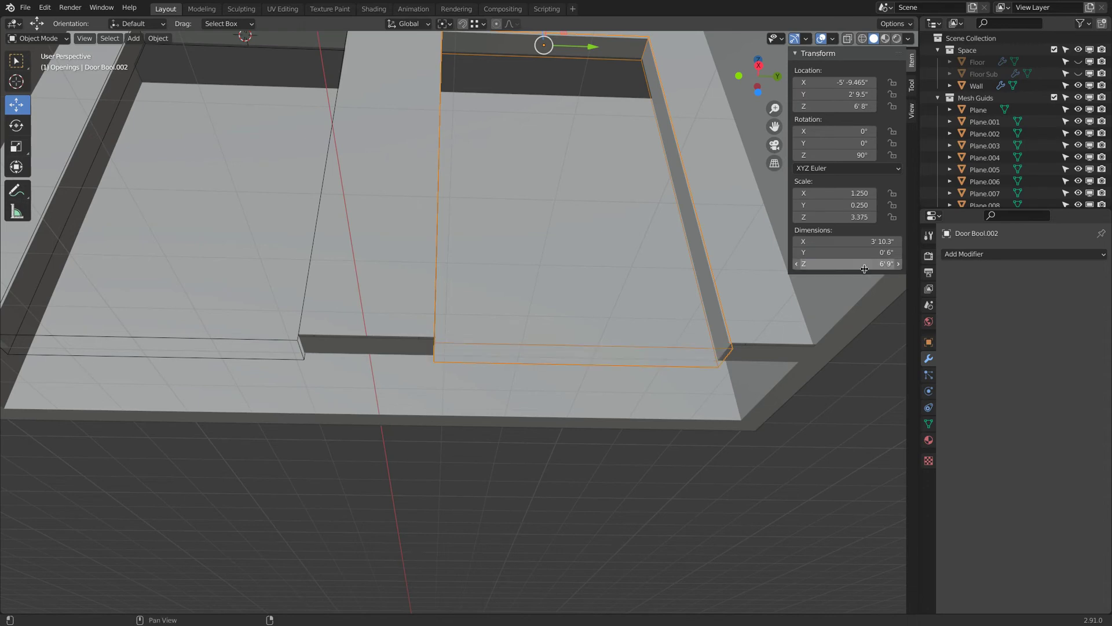
pyautogui.moveTo(579, 272); pyautogui.dragTo(455, 279, button='middle')
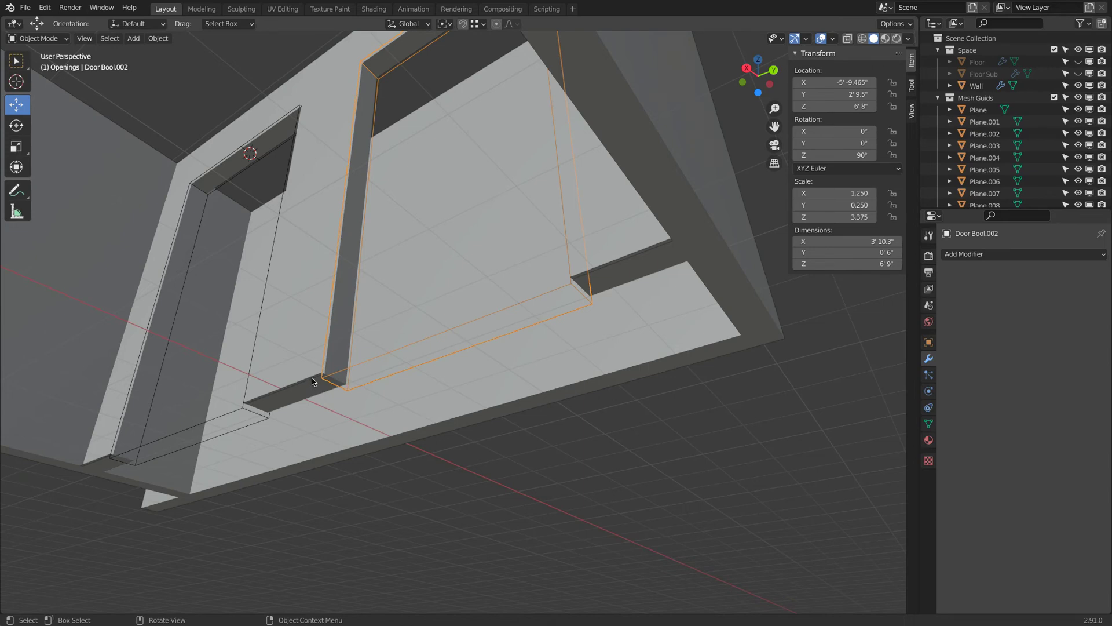
pyautogui.moveTo(413, 327); pyautogui.dragTo(526, 450, button='middle')
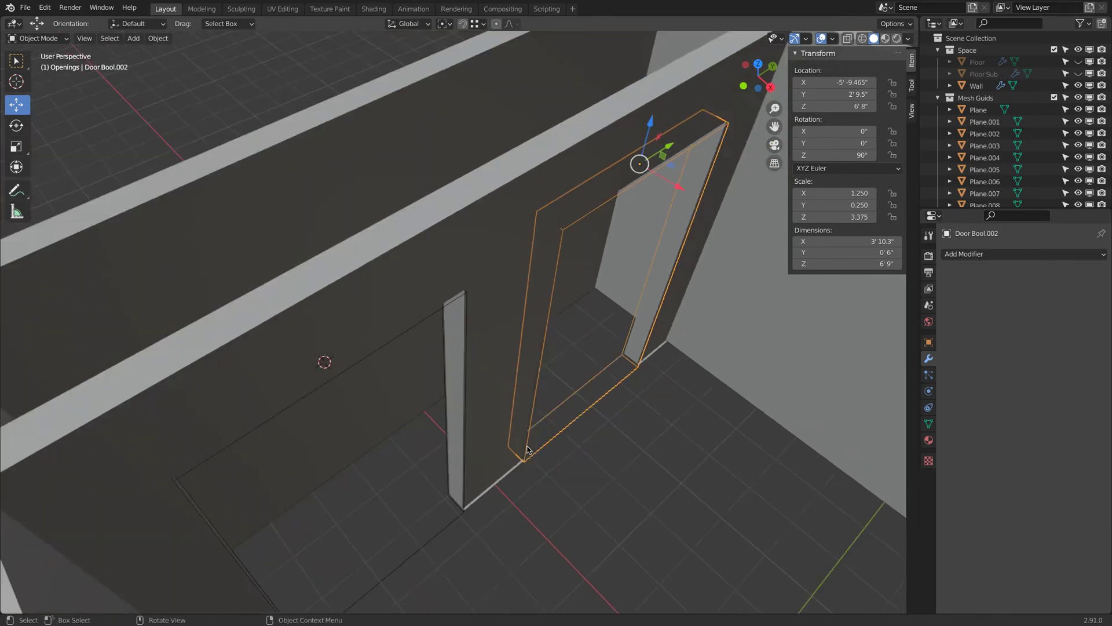
# Rename the +Y bifold door cutter as "Door BiFold Bool"
pyautogui.scroll(-2, 528, 447)
pyautogui.press('Tab')
pyautogui.scroll(-3, 547, 404)
pyautogui.press('Tab')
pyautogui.moveTo(546, 389); pyautogui.dragTo(506, 396, button='middle')
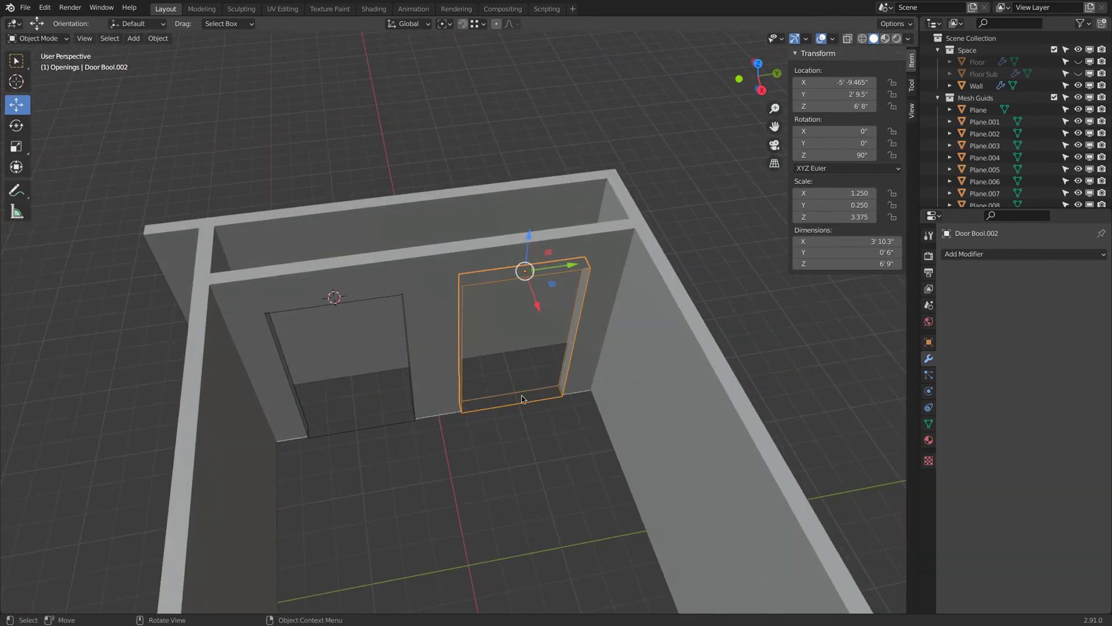
pyautogui.scroll(-2, 985, 174)
pyautogui.scroll(2, 985, 174)
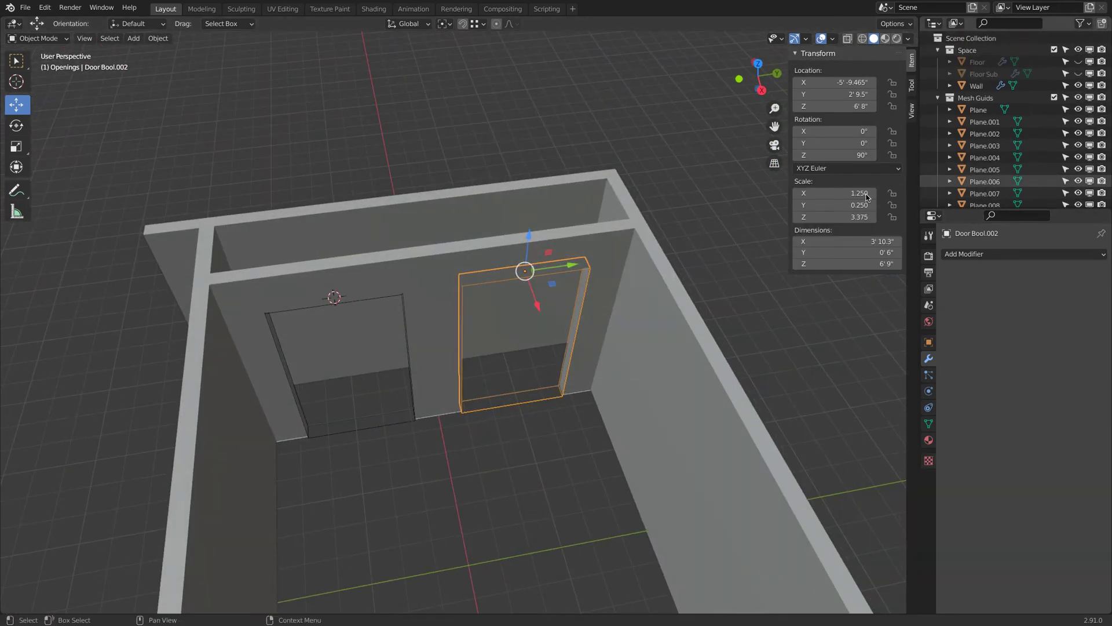
pyautogui.click(929, 342)
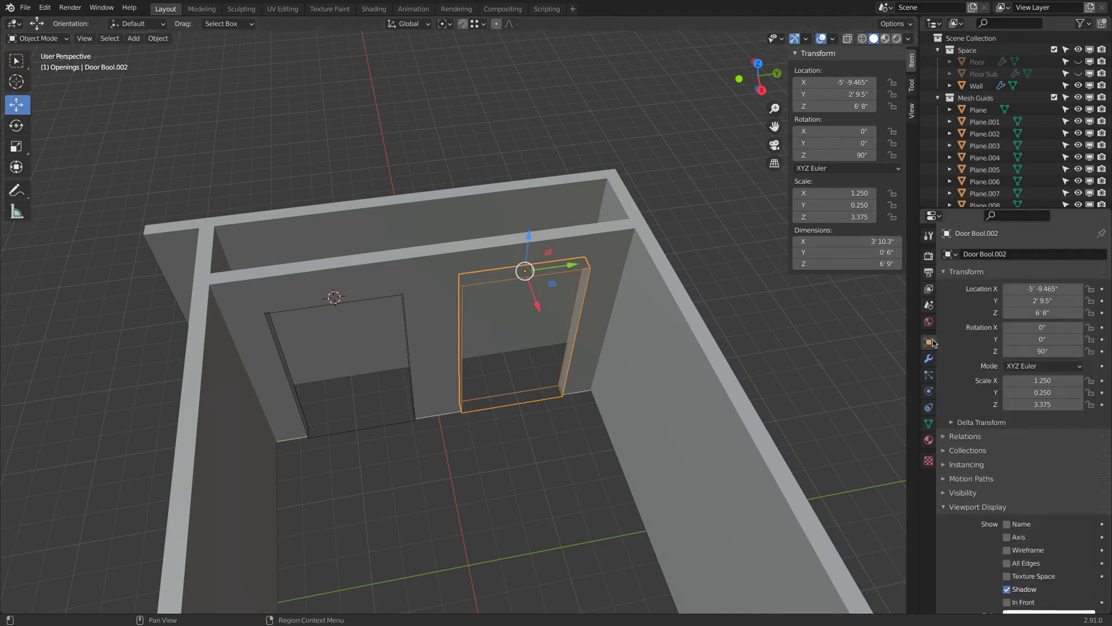
pyautogui.click(1031, 255)
pyautogui.click(1030, 255)
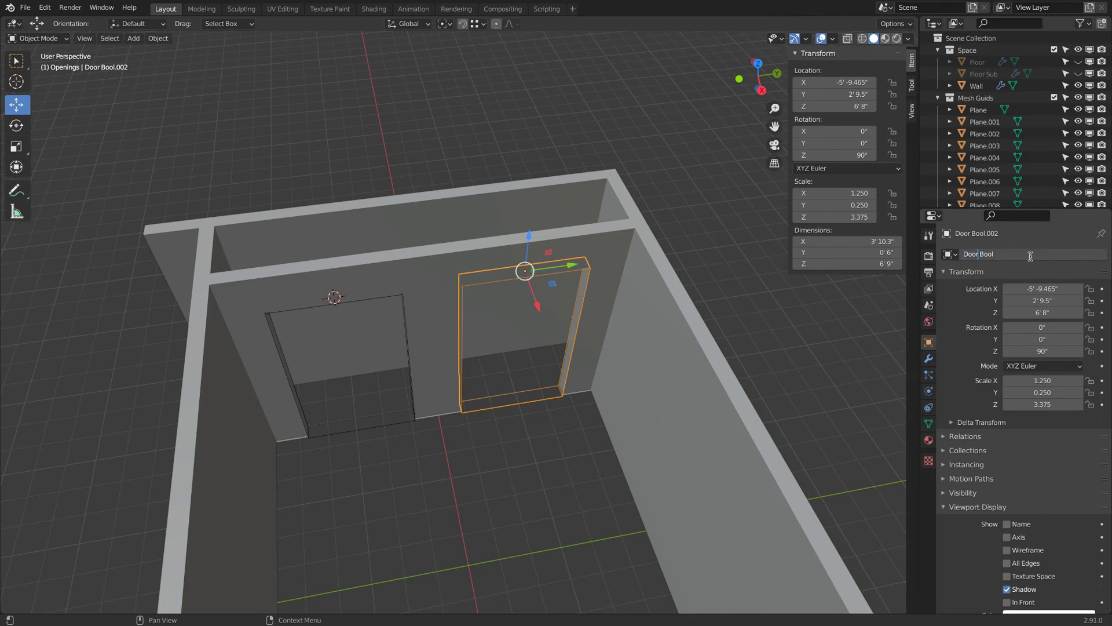
pyautogui.write('BiFold B')
pyautogui.press('Return')
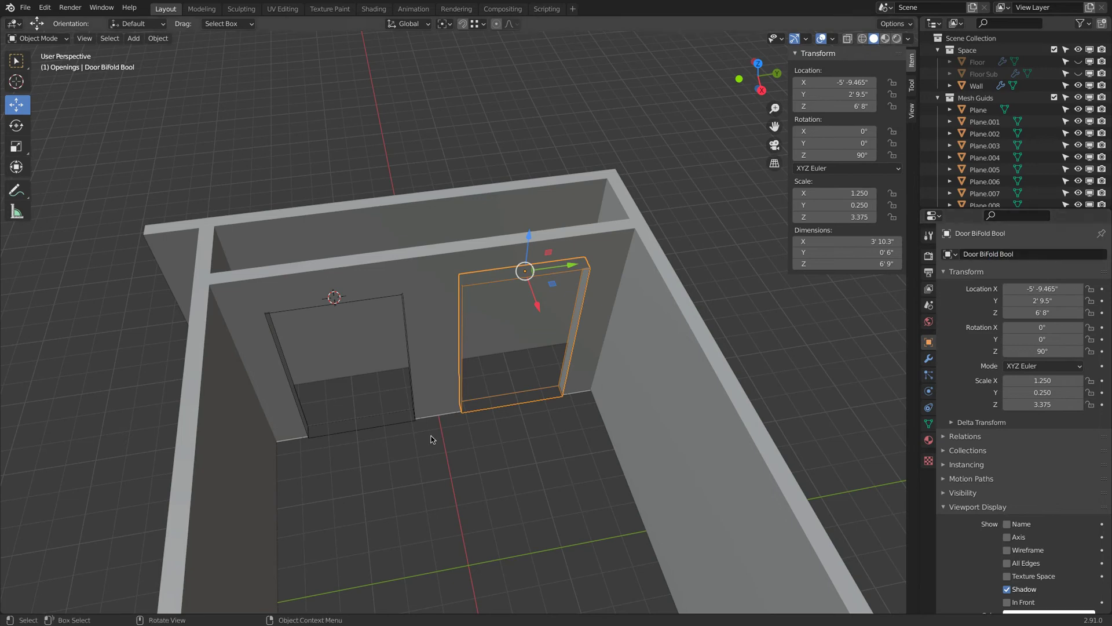
# Give the -Y bifold door cutter the same name, "Door BiFold Bool"
pyautogui.click(386, 428)
pyautogui.click(485, 407)
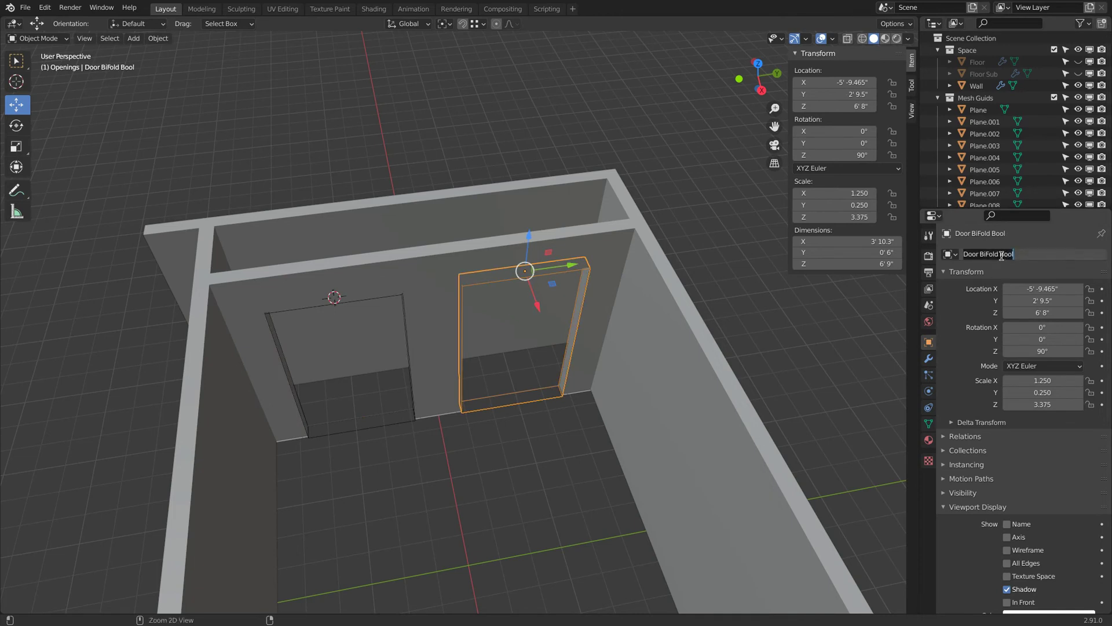
pyautogui.click(394, 422)
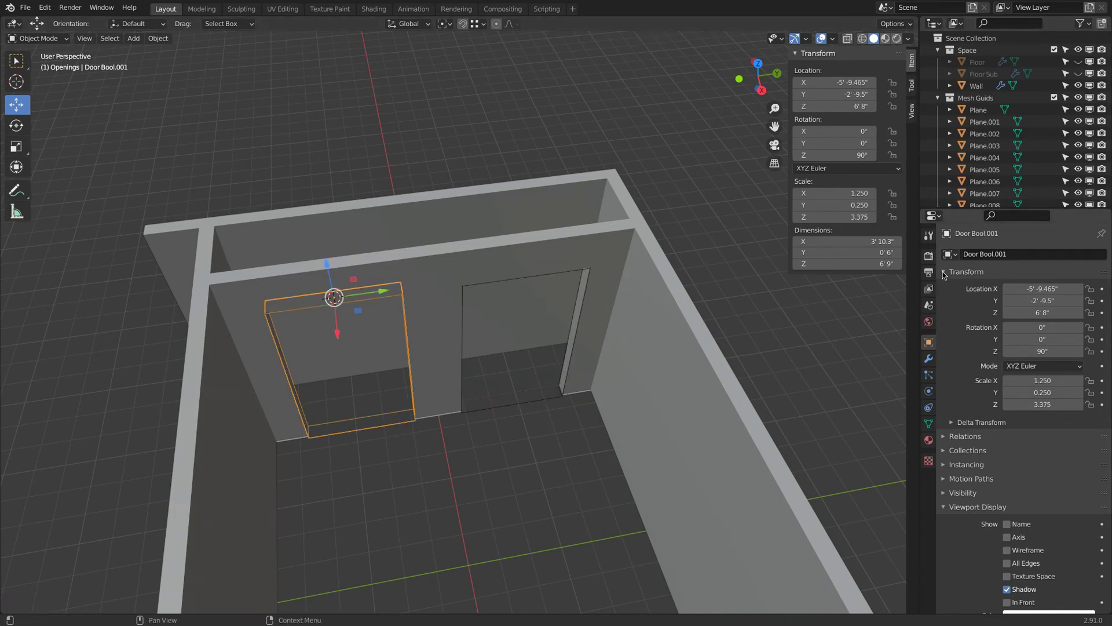
pyautogui.click(1026, 253)
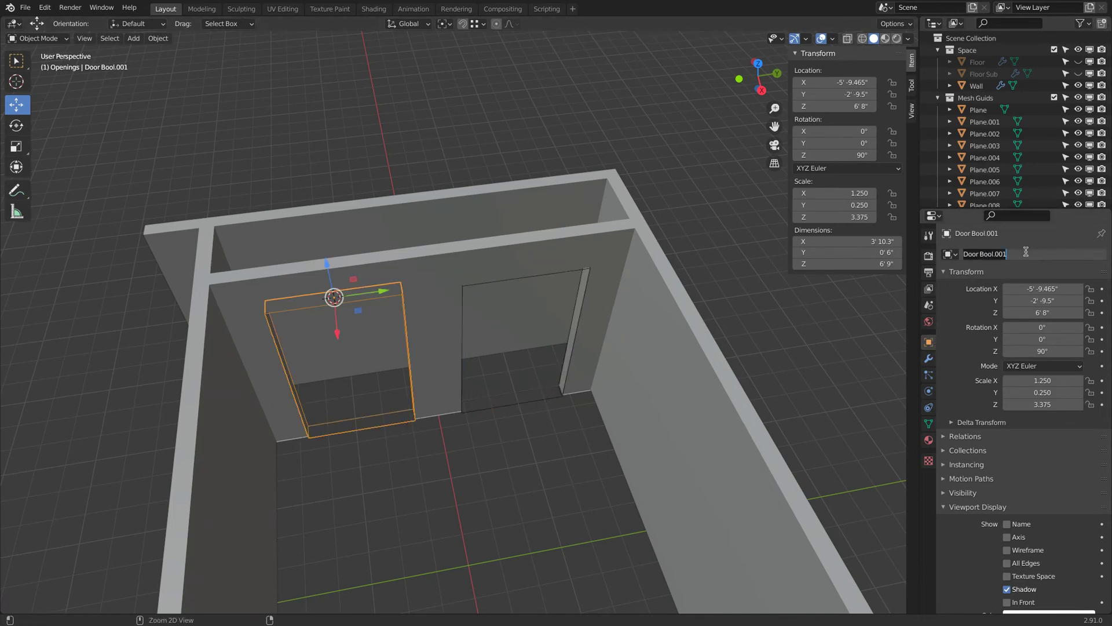
pyautogui.write('Door BiFold Bool')
pyautogui.press('Return')
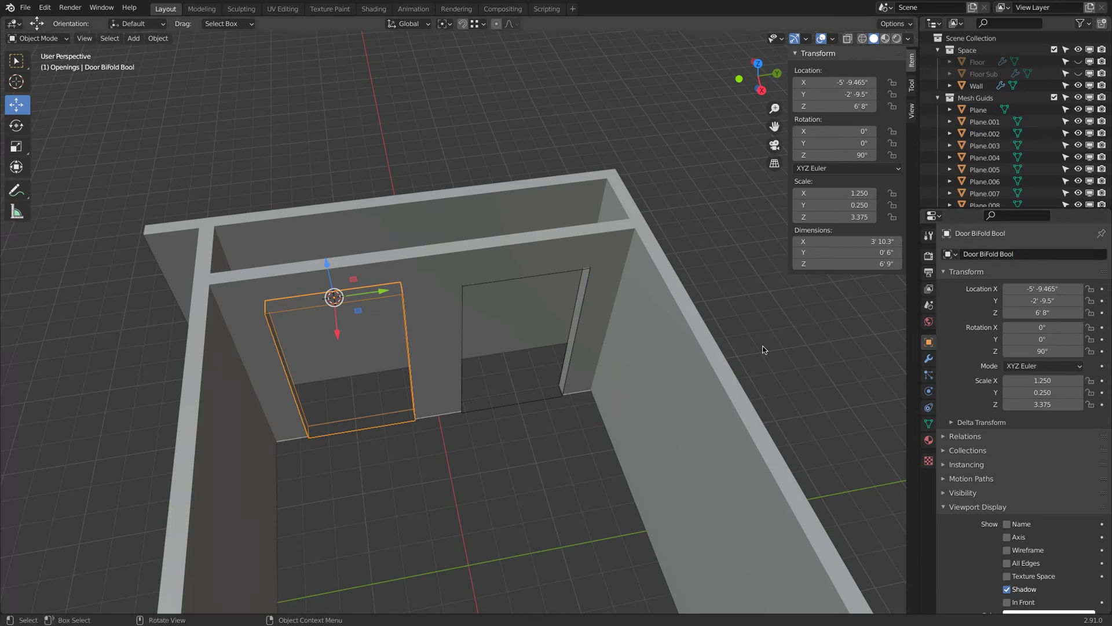
# Exclude the Mesh Guids and Openings collections from the view layer and save the file
pyautogui.click(549, 402)
pyautogui.click(409, 426)
pyautogui.click(939, 98)
pyautogui.click(1055, 97)
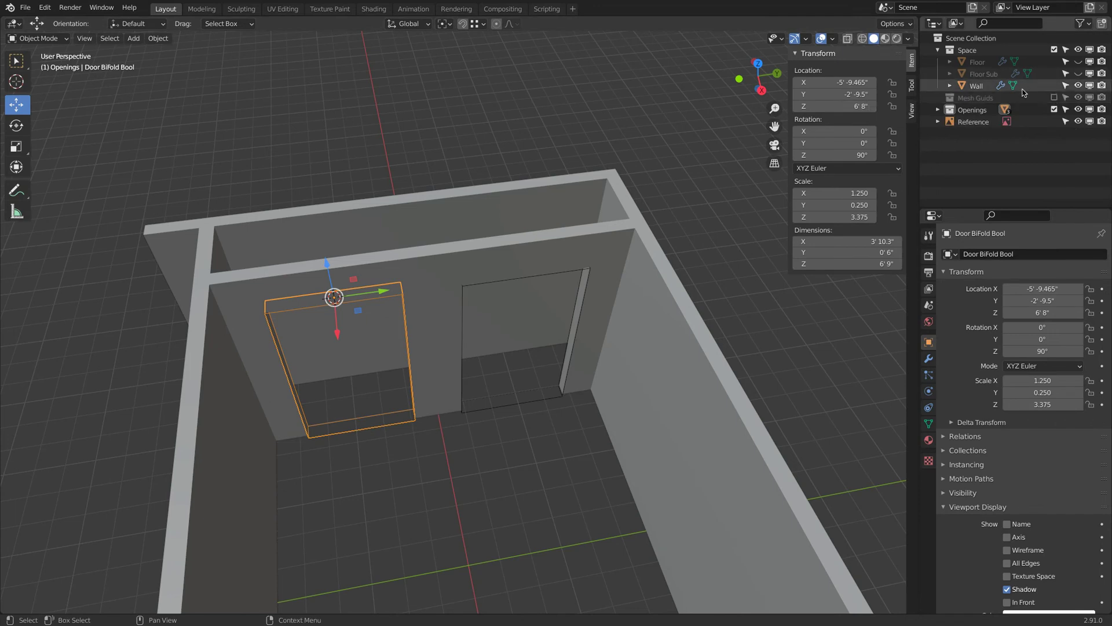
pyautogui.click(1054, 108)
pyautogui.moveTo(593, 332); pyautogui.dragTo(561, 258, button='middle')
pyautogui.scroll(-6, 561, 259)
pyautogui.hotkey('ctrl', 's')
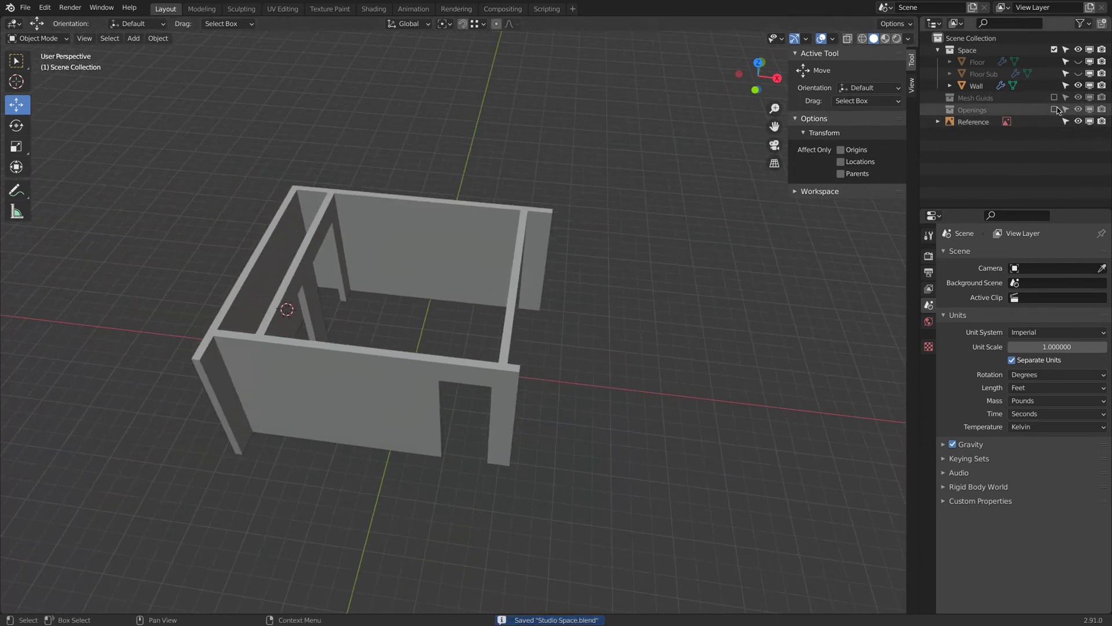
# From the top view, select the Reference image and enable its display in perspective views
pyautogui.moveTo(394, 192); pyautogui.dragTo(395, 300, button='middle')
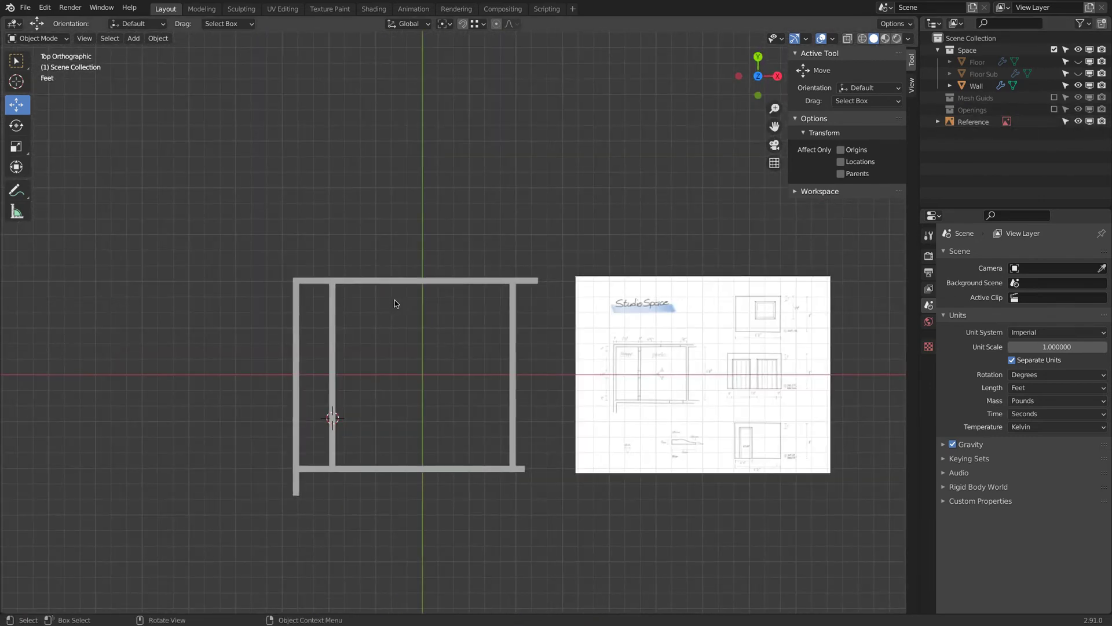
pyautogui.keyDown('shift'); pyautogui.moveTo(524, 405); pyautogui.dragTo(437, 350, button='middle'); pyautogui.keyUp('shift')
pyautogui.click(438, 350)
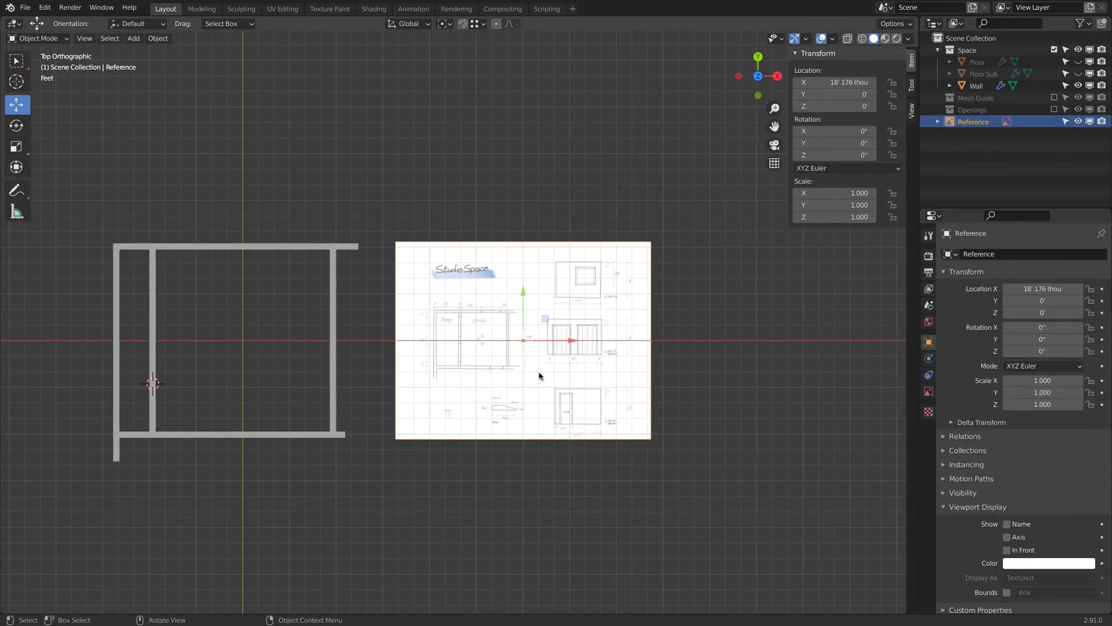
pyautogui.click(930, 392)
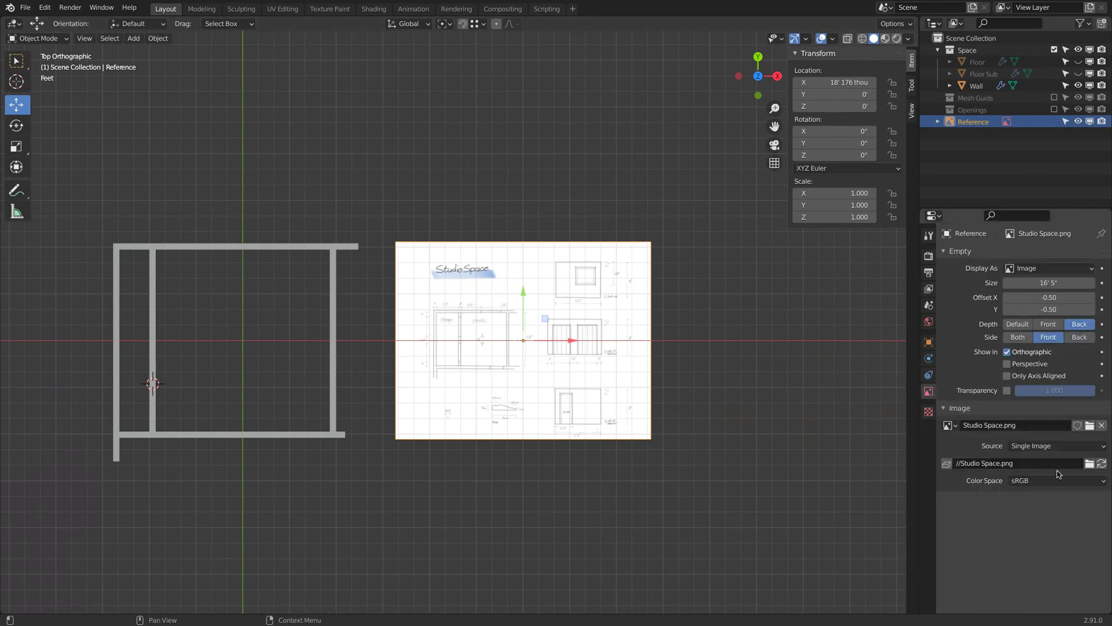
pyautogui.click(1037, 366)
# Examine the South Wall drawing and floor plan on the reference sheet for the window's size and placement
pyautogui.scroll(6, 579, 271)
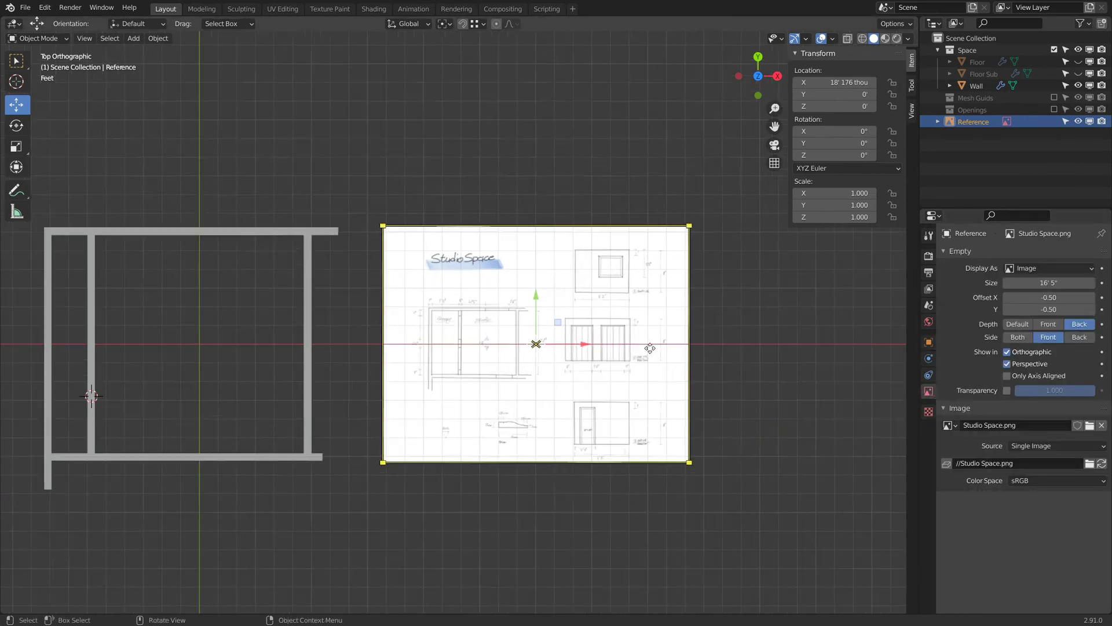
pyautogui.keyDown('shift'); pyautogui.moveTo(657, 210); pyautogui.dragTo(594, 282, button='middle'); pyautogui.keyUp('shift')
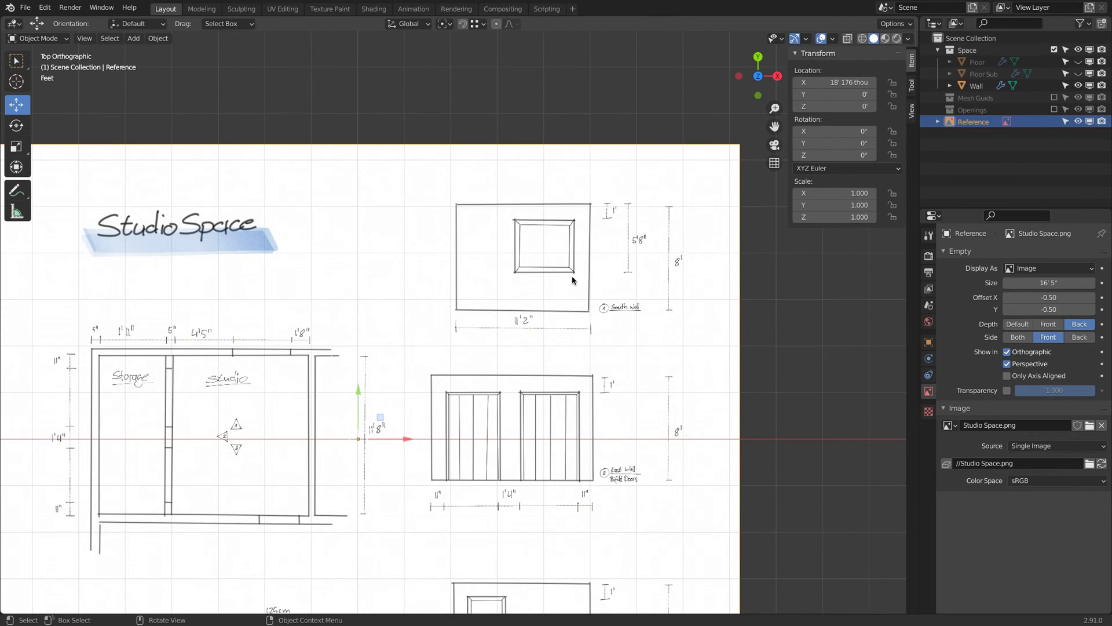
pyautogui.scroll(-1, 600, 268)
pyautogui.scroll(3, 599, 268)
pyautogui.scroll(-3, 601, 269)
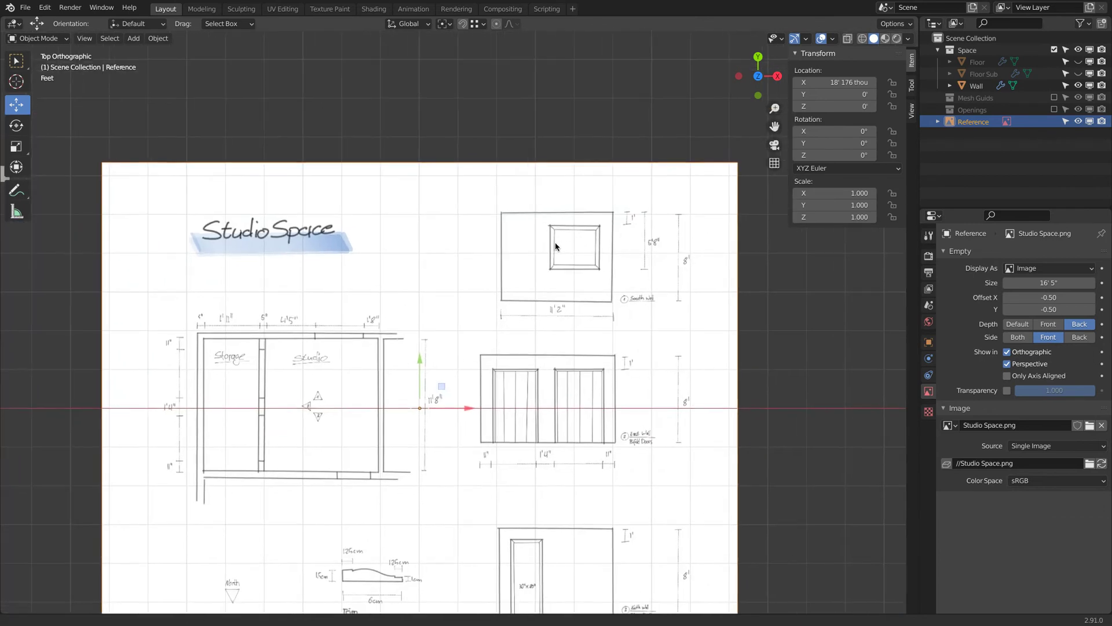
pyautogui.keyDown('shift'); pyautogui.moveTo(555, 246); pyautogui.dragTo(564, 243, button='middle'); pyautogui.keyUp('shift')
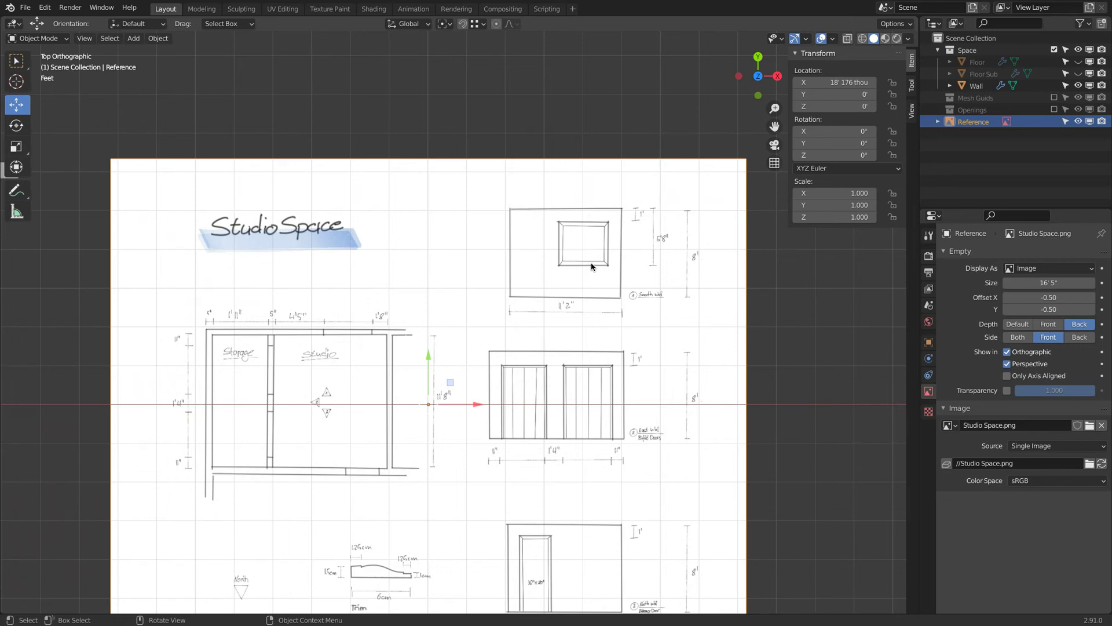
pyautogui.press('KP_5')
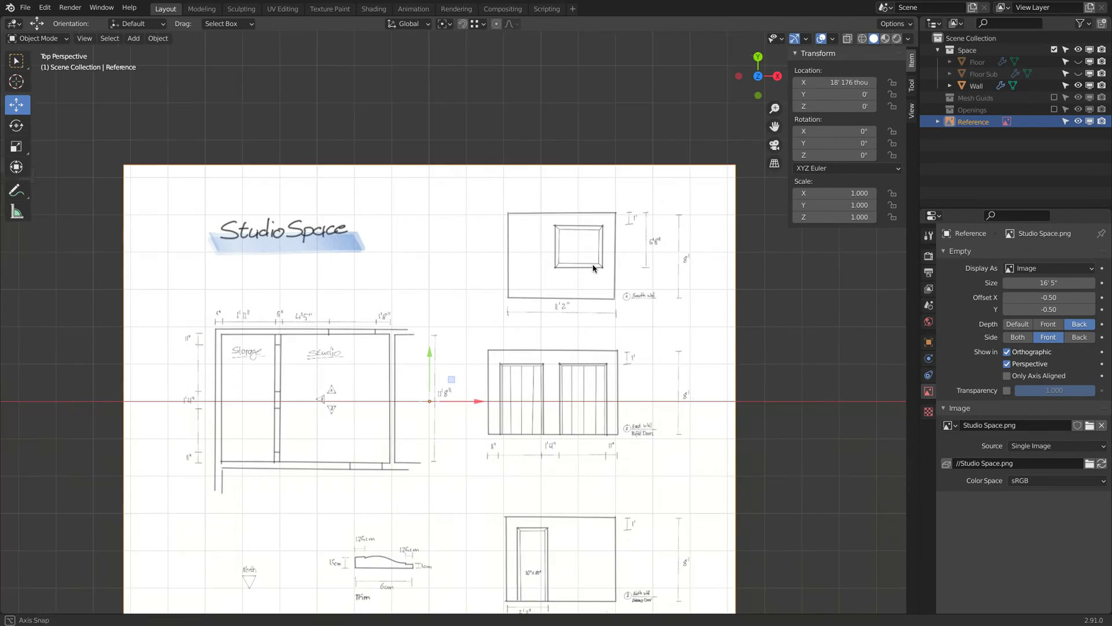
pyautogui.scroll(2, 593, 267)
pyautogui.scroll(-1, 594, 268)
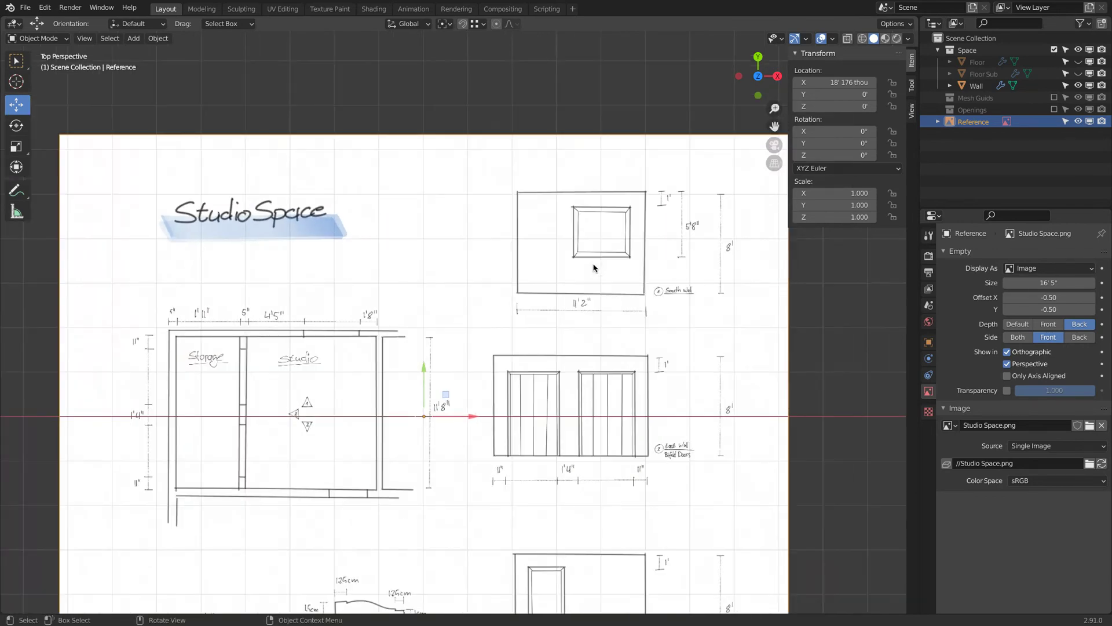
pyautogui.scroll(-1, 402, 293)
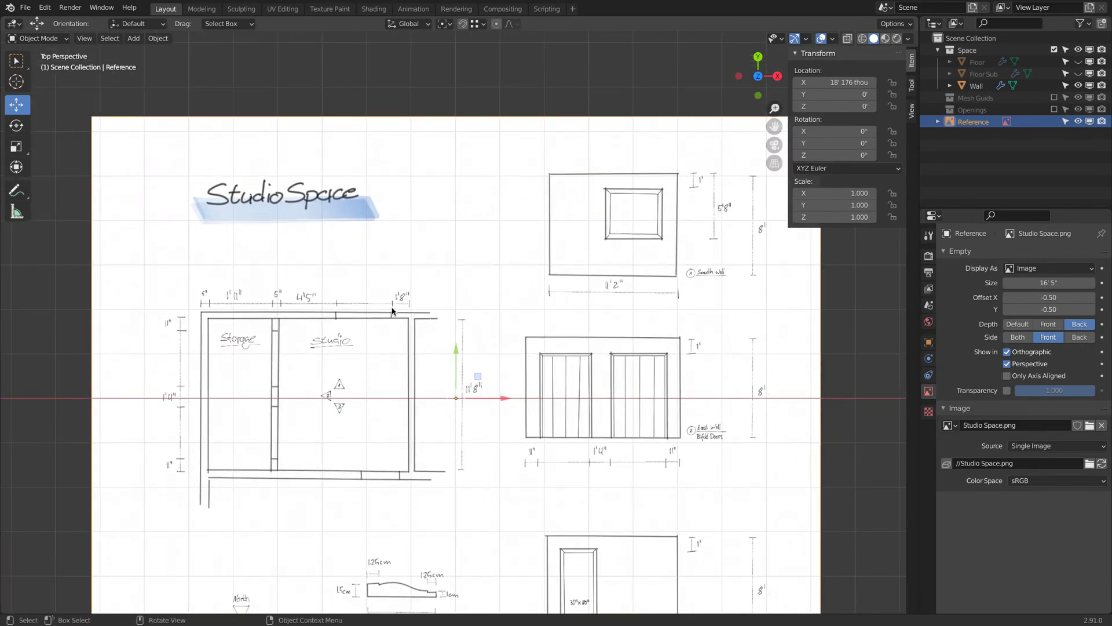
pyautogui.scroll(-2, 367, 280)
pyautogui.scroll(-2, 509, 240)
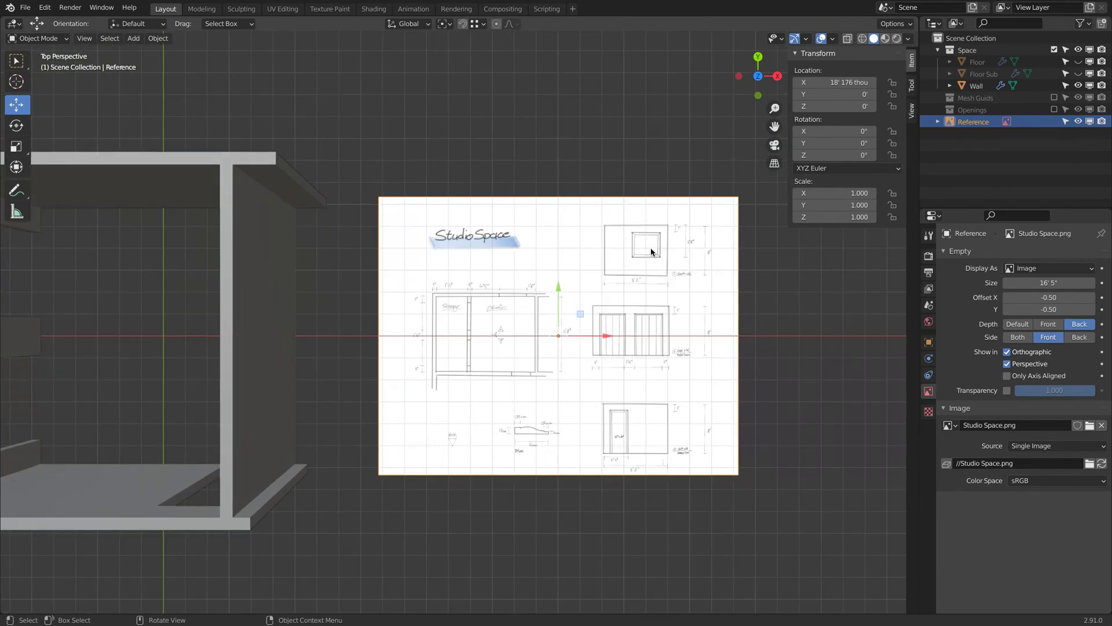
pyautogui.keyDown('shift'); pyautogui.moveTo(412, 268); pyautogui.dragTo(523, 257, button='middle'); pyautogui.keyUp('shift')
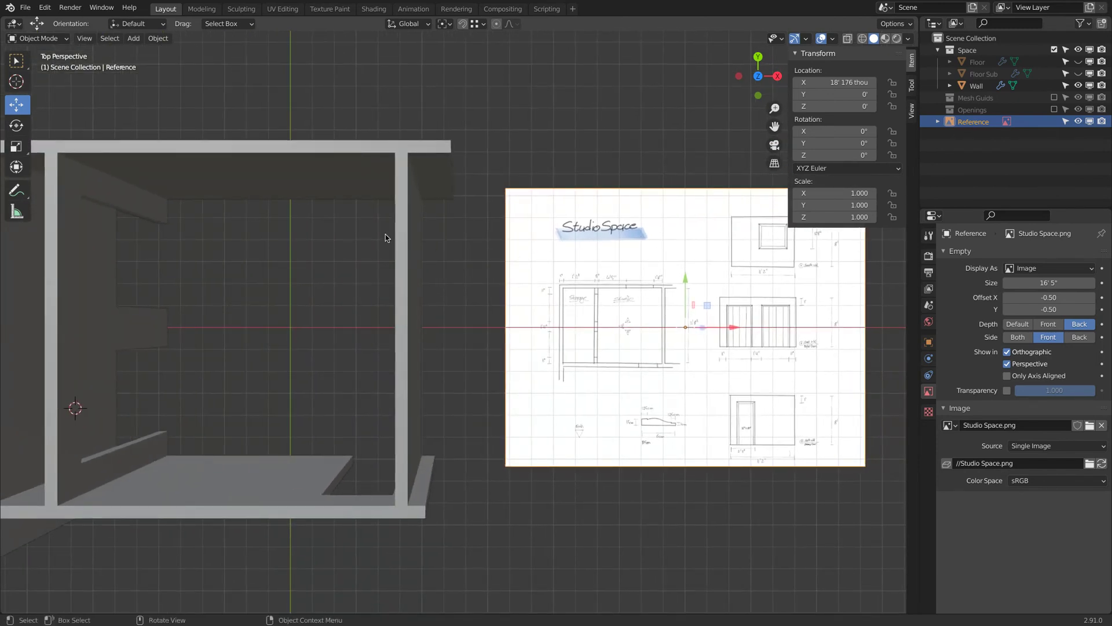
# Add a 2' mesh plane and move it about 14' 5" along X, beside the reference sheet
pyautogui.hotkey('shift', 'a')
pyautogui.moveTo(394, 235)
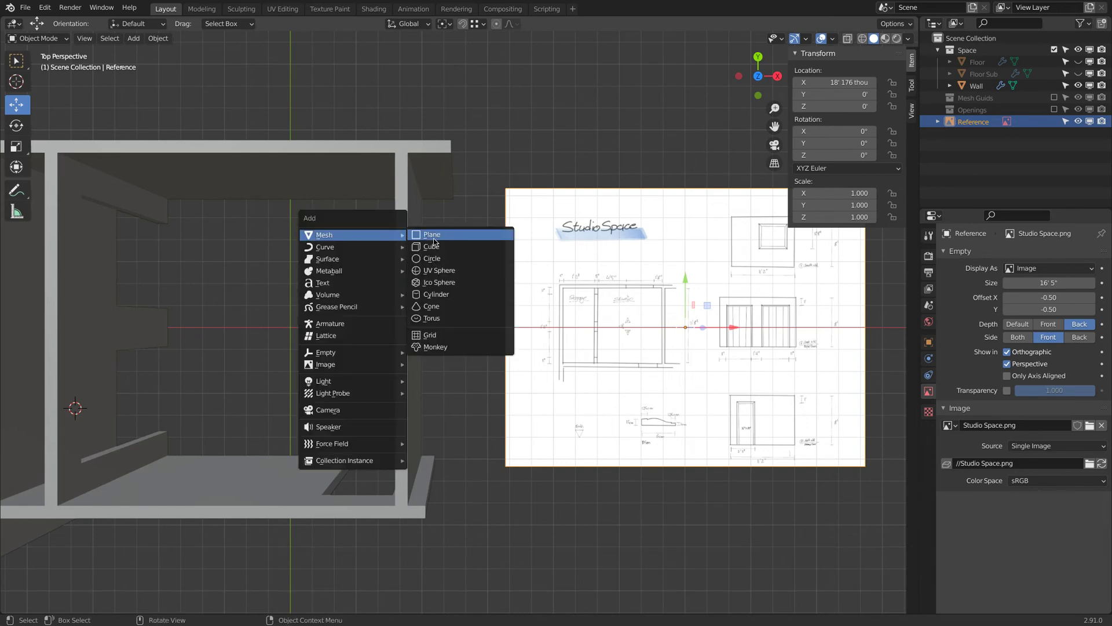
pyautogui.click(435, 241)
pyautogui.press('g')
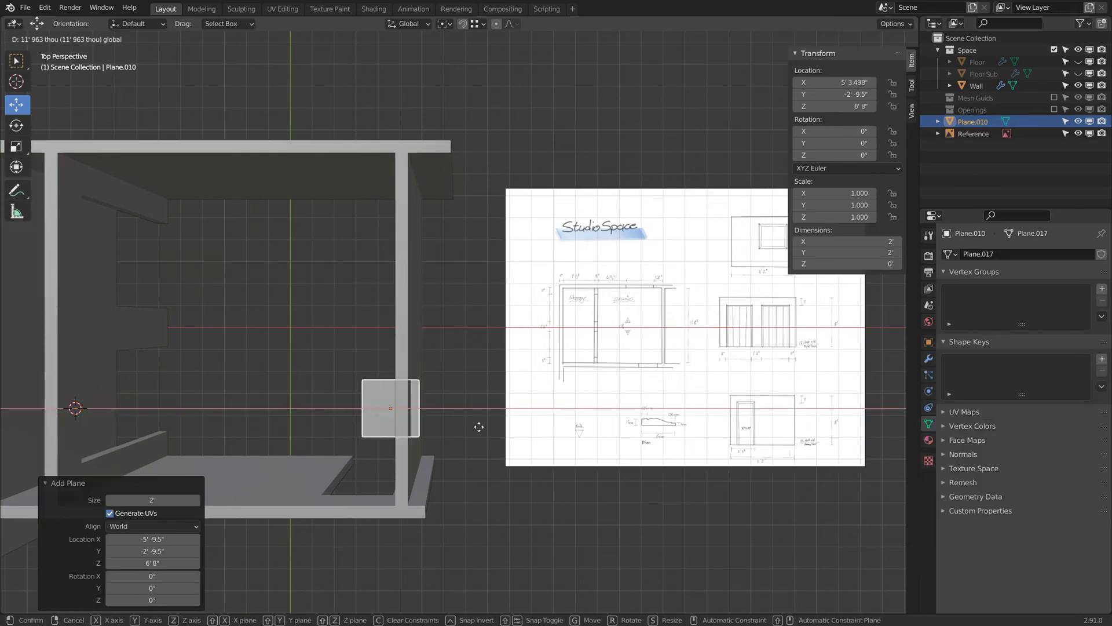
pyautogui.click(538, 427)
# Check the window's height measurements on the South Wall drawing and set the new plane's Y dimension to 4' 8"
pyautogui.moveTo(538, 427)
pyautogui.keyDown('shift'); pyautogui.mouseDown(button='middle')
pyautogui.moveTo(551, 365)
pyautogui.moveTo(389, 356)
pyautogui.moveTo(385, 280)
pyautogui.moveTo(369, 351)
pyautogui.mouseUp(button='middle'); pyautogui.keyUp('shift')
pyautogui.scroll(2, 481, 350)
pyautogui.scroll(-2, 393, 361)
pyautogui.scroll(3, 793, 304)
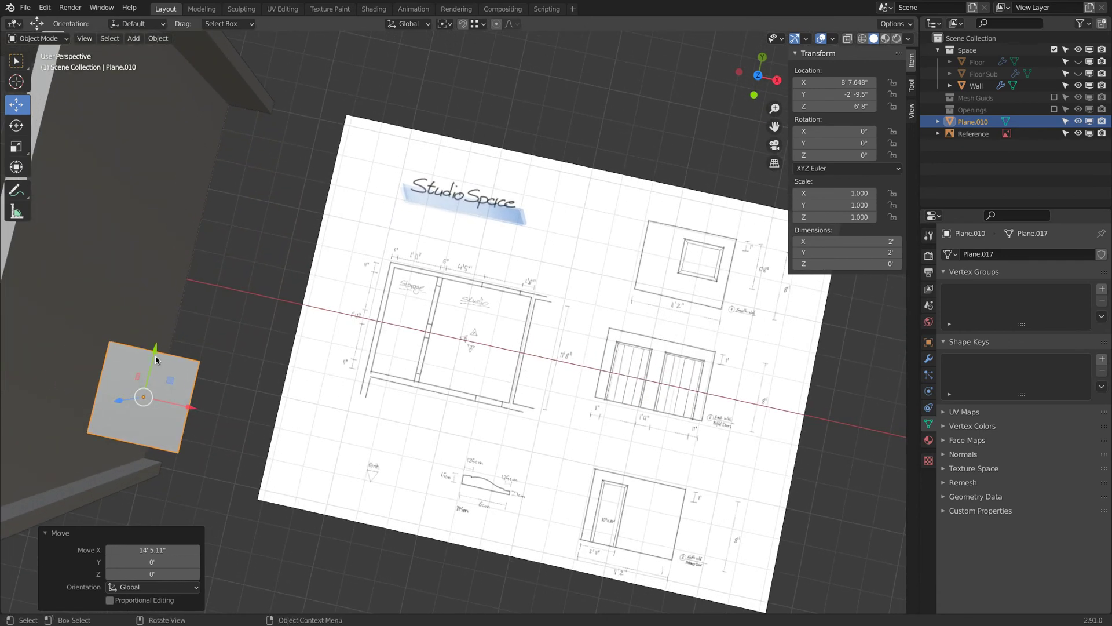
pyautogui.scroll(4, 633, 305)
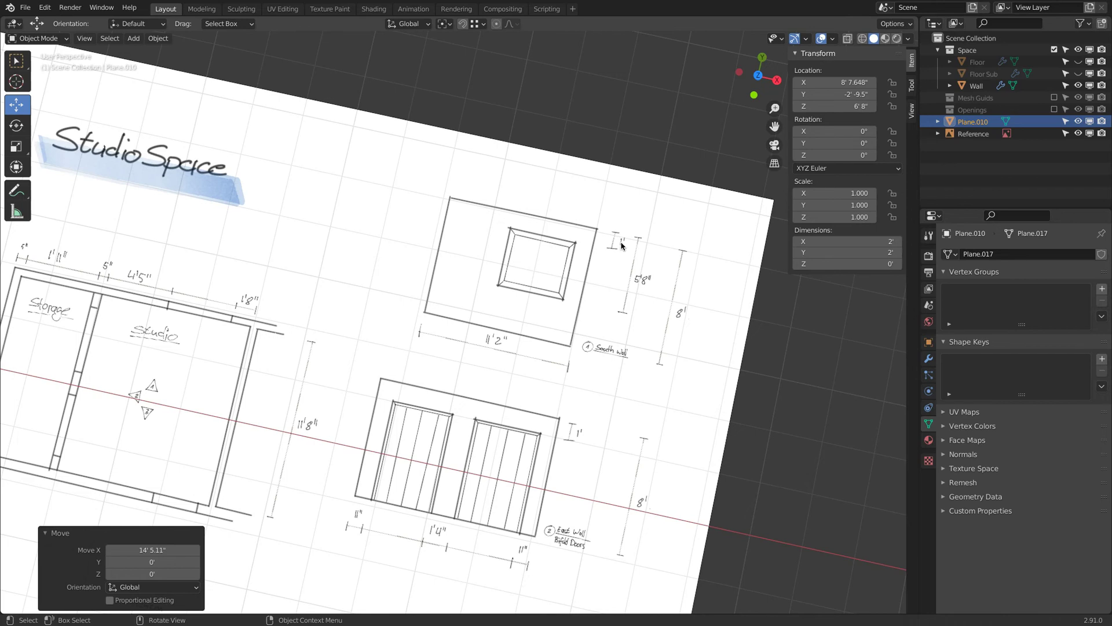
pyautogui.scroll(-6, 622, 245)
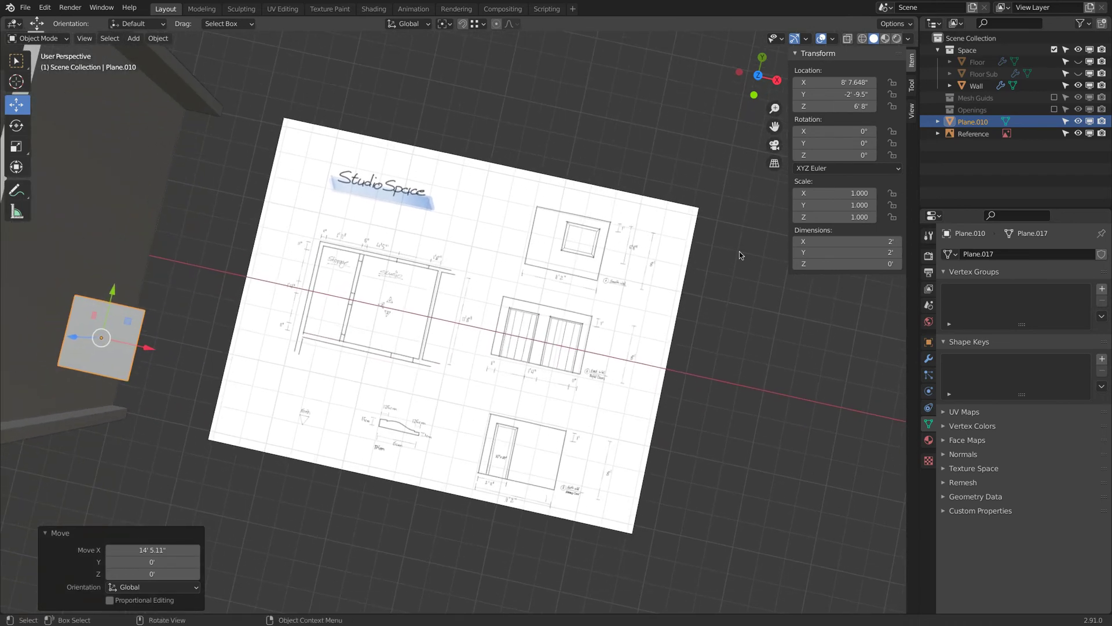
pyautogui.click(834, 253)
pyautogui.write('4')
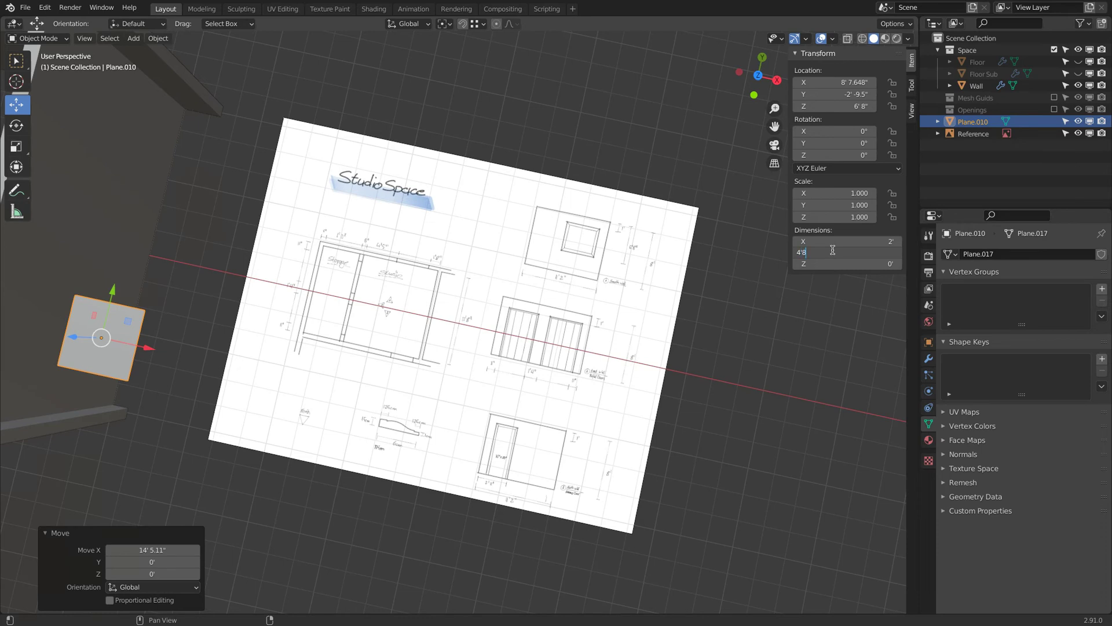
pyautogui.write("' 8")
pyautogui.press('Return')
pyautogui.scroll(1, 612, 231)
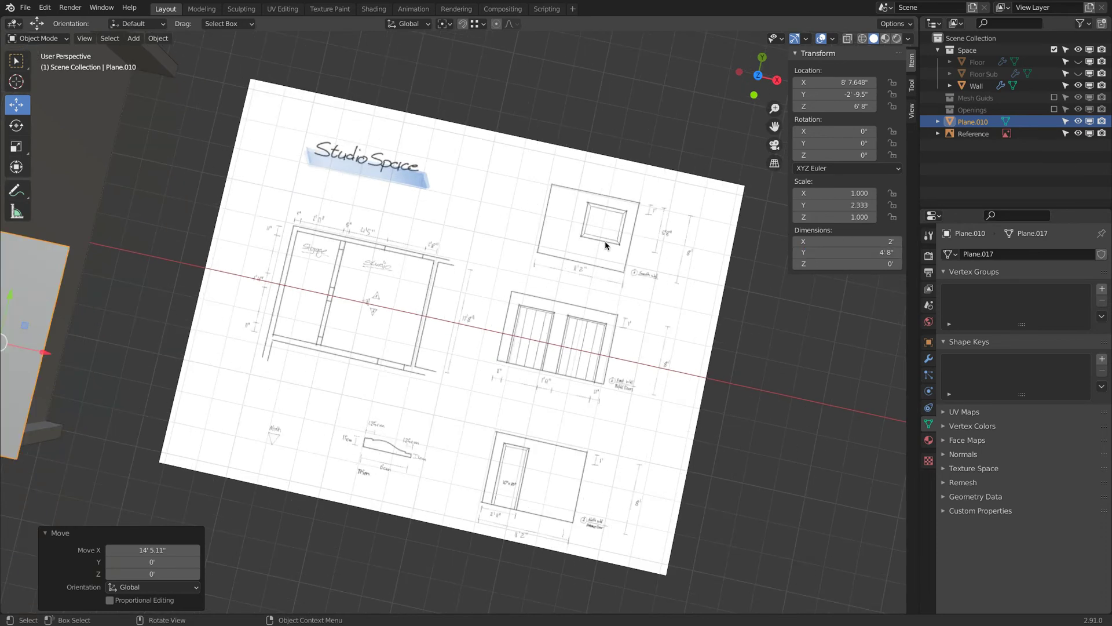
# Rotate the window guide plane 90° about the X axis so it stands upright
pyautogui.scroll(-2, 607, 242)
pyautogui.keyDown('shift'); pyautogui.moveTo(394, 288); pyautogui.dragTo(623, 286, button='middle'); pyautogui.keyUp('shift')
pyautogui.moveTo(525, 298); pyautogui.dragTo(511, 326, button='middle')
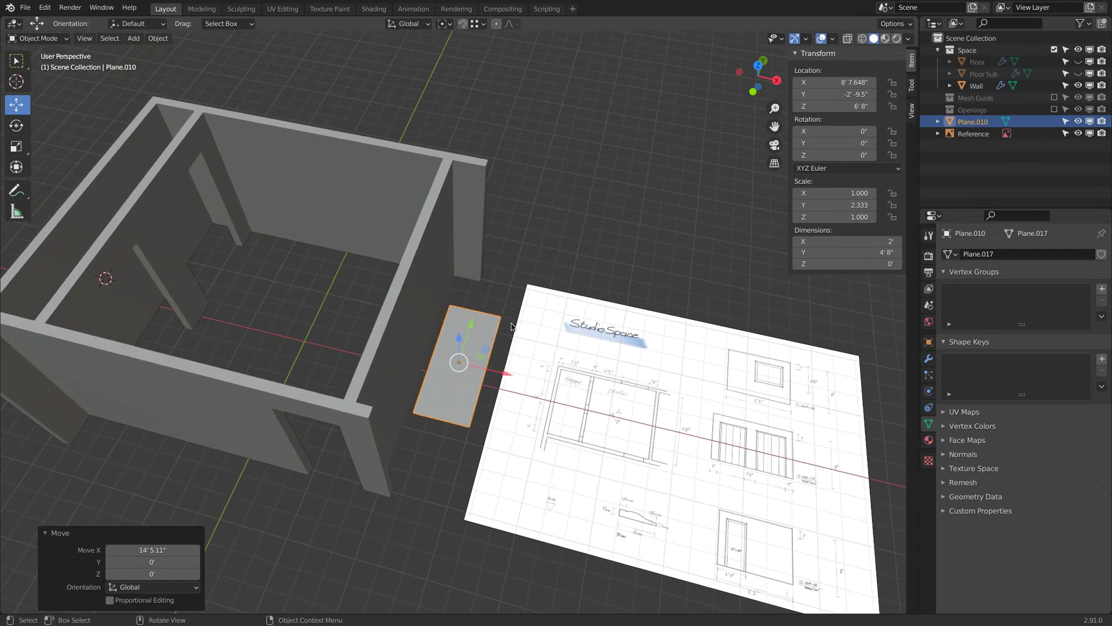
pyautogui.write('rx90')
pyautogui.press('Return')
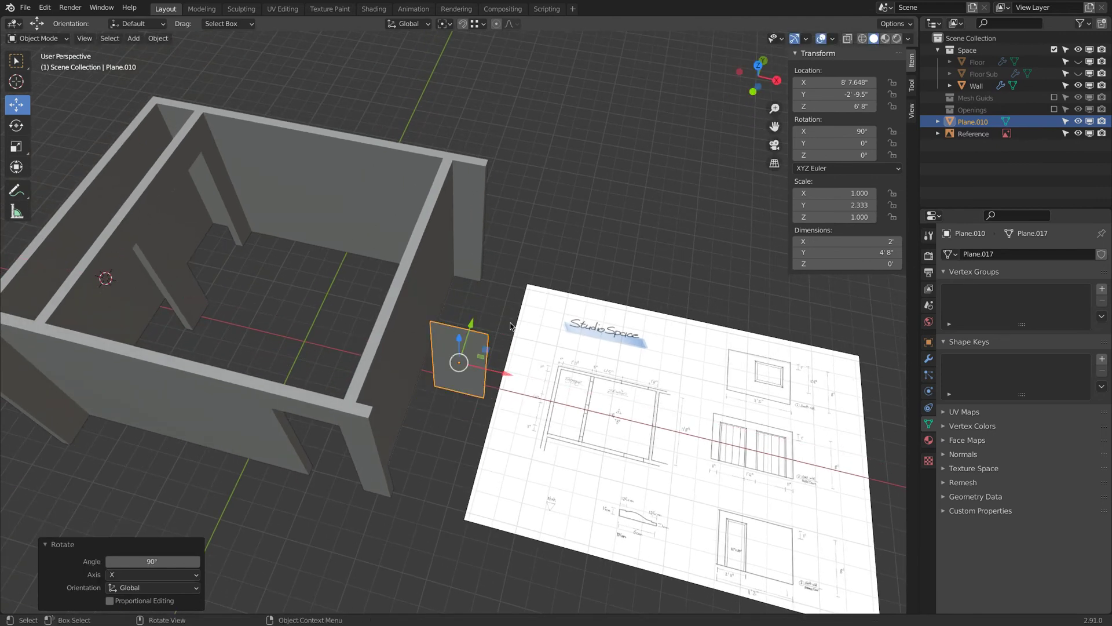
# Move the upright plane onto the +Y wall at Y 5' 10", X about 1' and Z about 4' 5"
pyautogui.moveTo(469, 328); pyautogui.dragTo(483, 165)
pyautogui.press('Return')
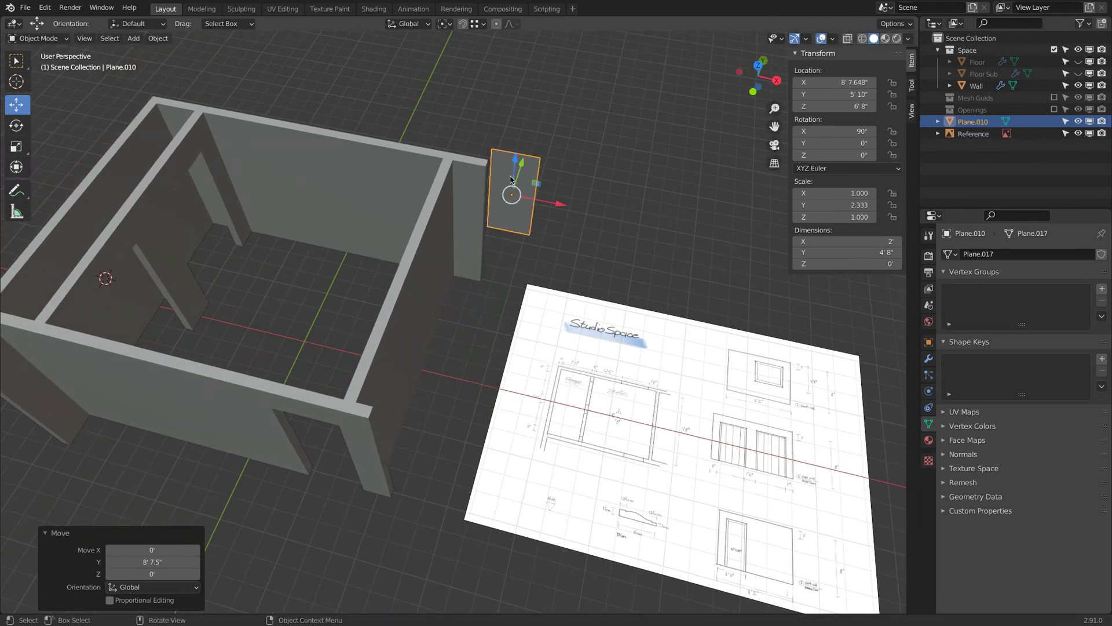
pyautogui.moveTo(556, 198); pyautogui.dragTo(442, 162)
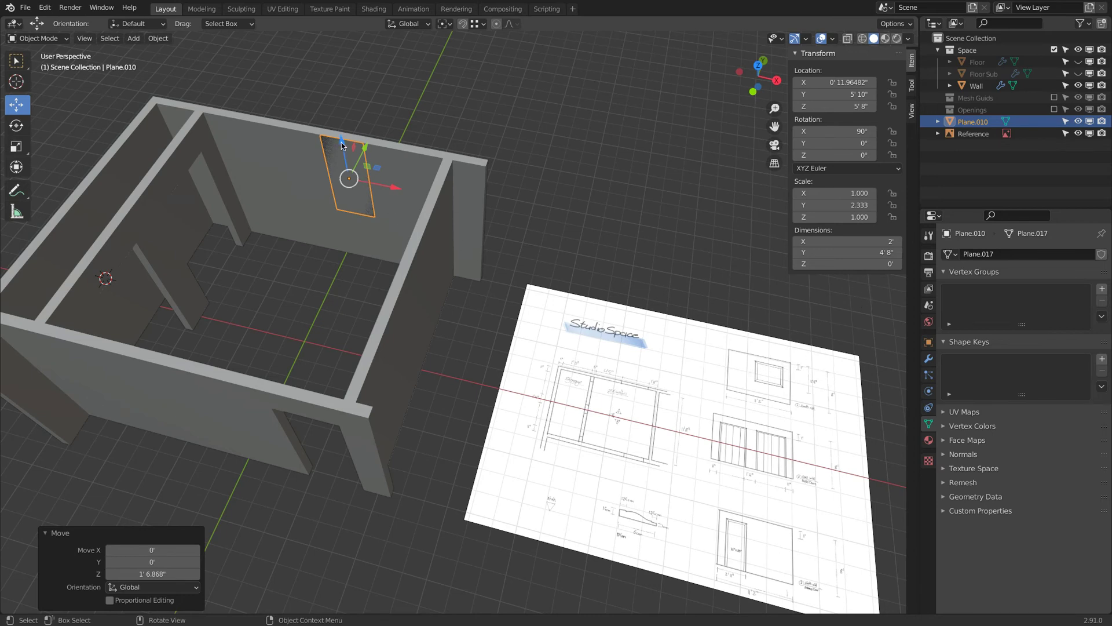
pyautogui.moveTo(341, 144); pyautogui.dragTo(355, 165)
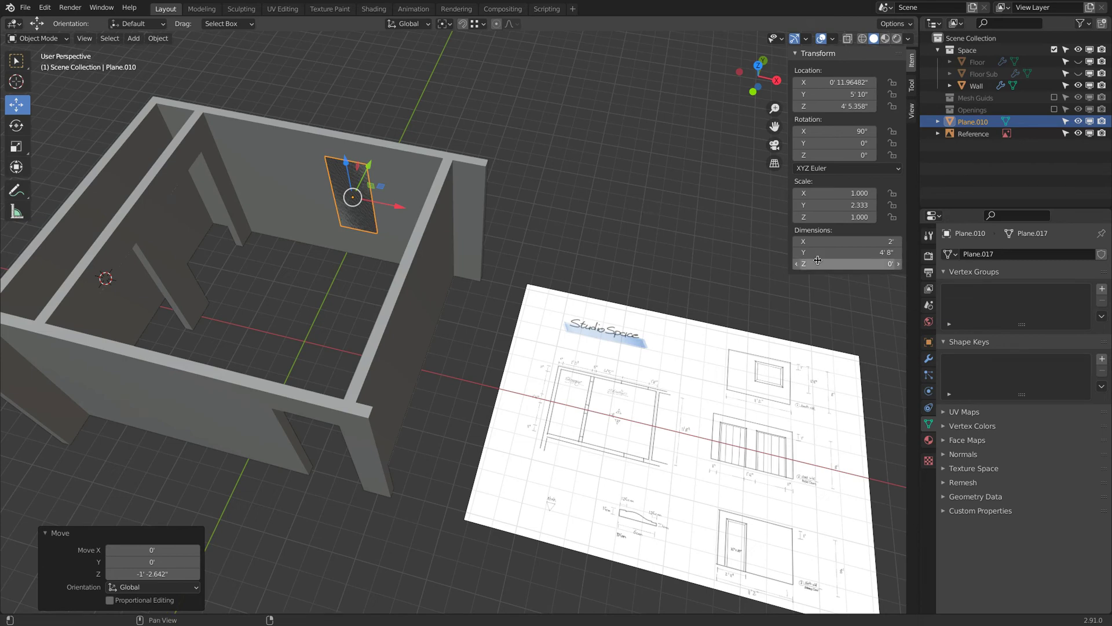
# Set the window guide plane's last vertical move to -1' along Z
pyautogui.click(147, 571)
pyautogui.press('BackSpace')
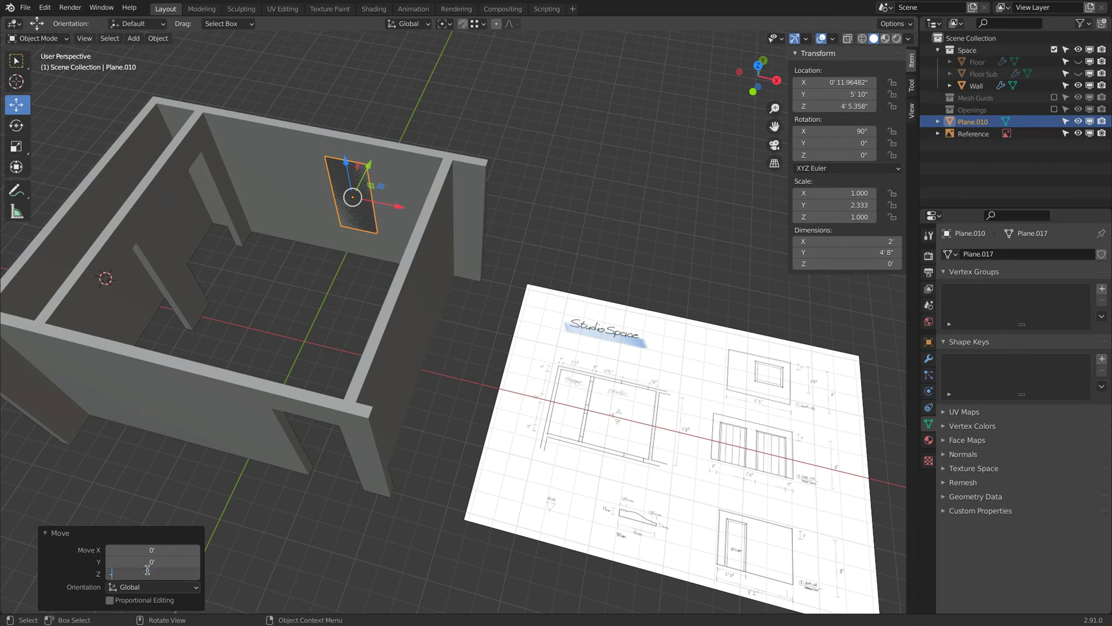
pyautogui.write('-1')
pyautogui.press('Return')
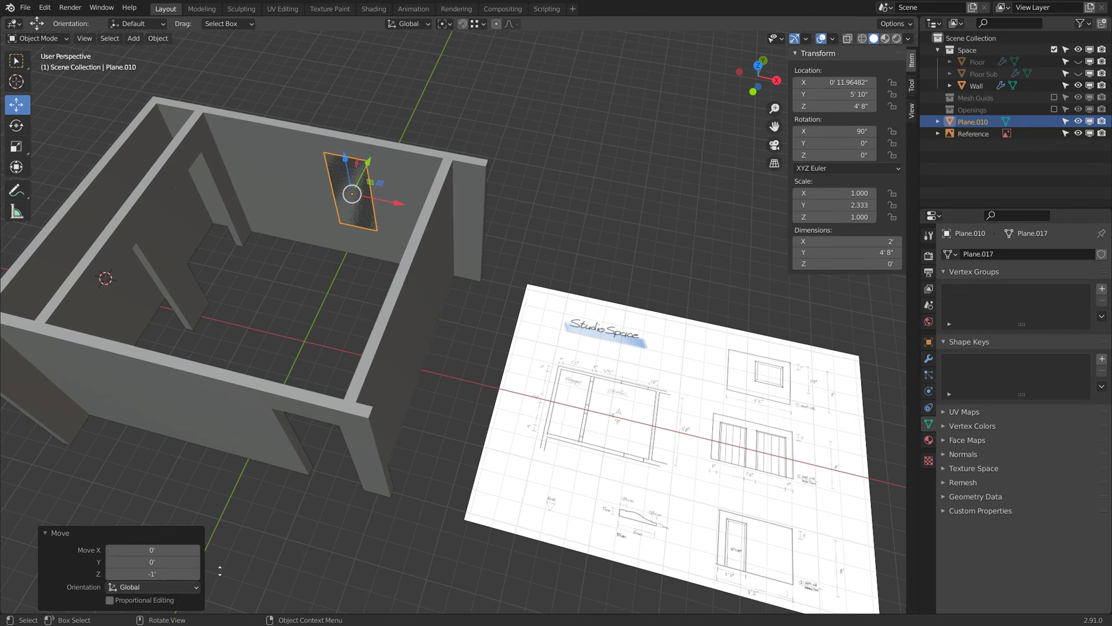
# In edge editing, move the window plane's +X side edge about 3' 7" along X to the side wall
pyautogui.moveTo(638, 243); pyautogui.dragTo(666, 318, button='middle')
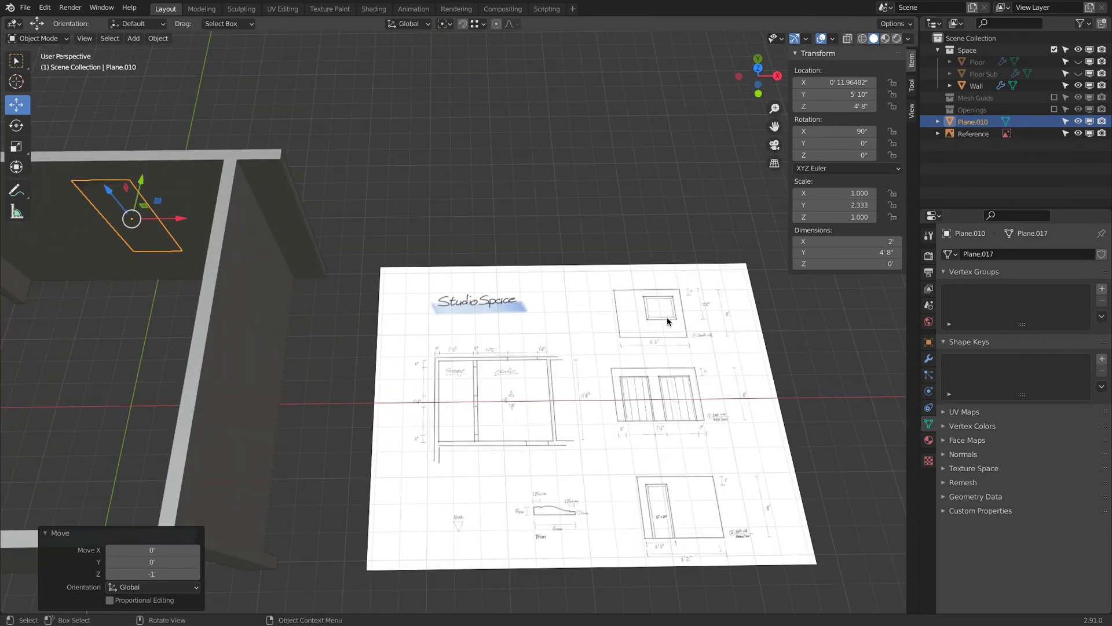
pyautogui.moveTo(528, 326); pyautogui.dragTo(426, 244, button='middle')
pyautogui.press('Tab')
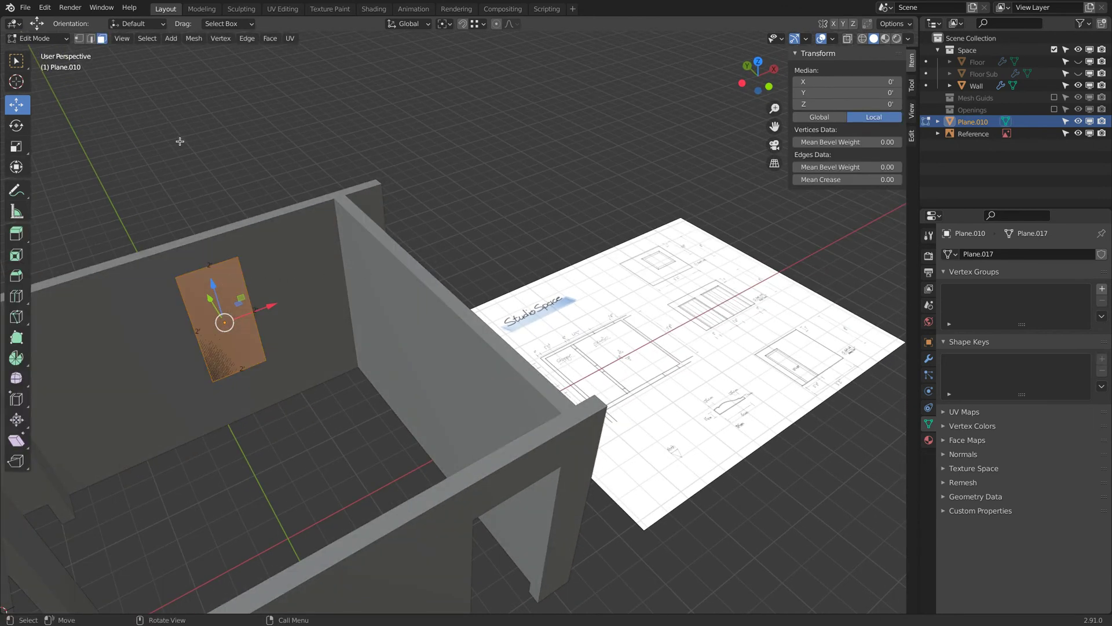
pyautogui.click(88, 39)
pyautogui.click(247, 283)
pyautogui.moveTo(294, 298); pyautogui.dragTo(336, 213)
# Check the floor plan's window offset and move the plane's +X side edge -1' 8" along X
pyautogui.moveTo(601, 245); pyautogui.dragTo(637, 301, button='middle')
pyautogui.scroll(4, 650, 313)
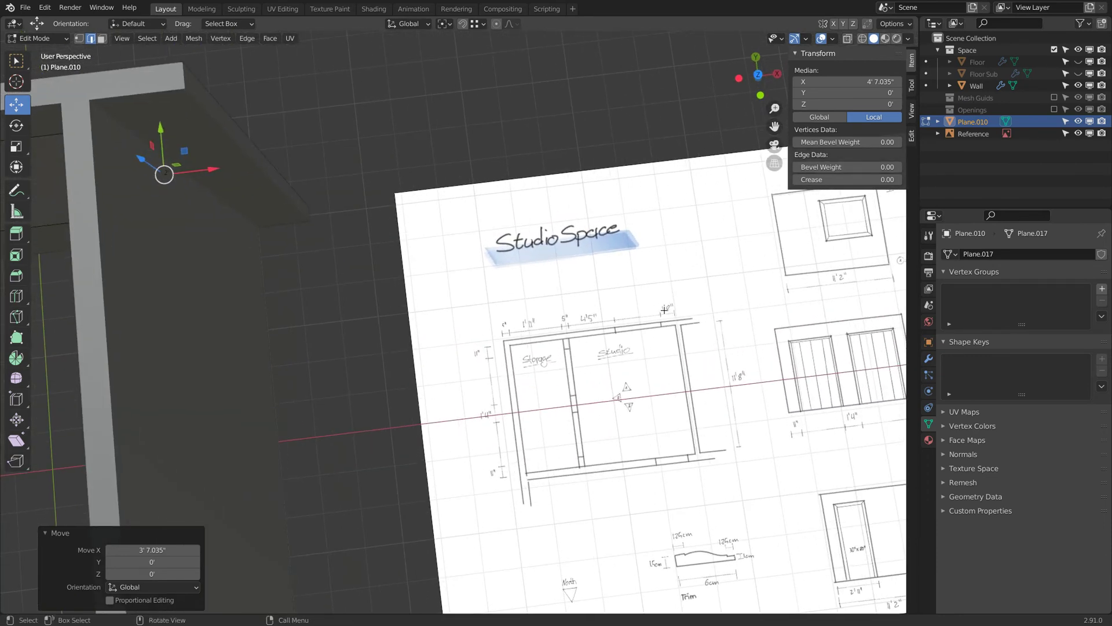
pyautogui.scroll(-2, 588, 355)
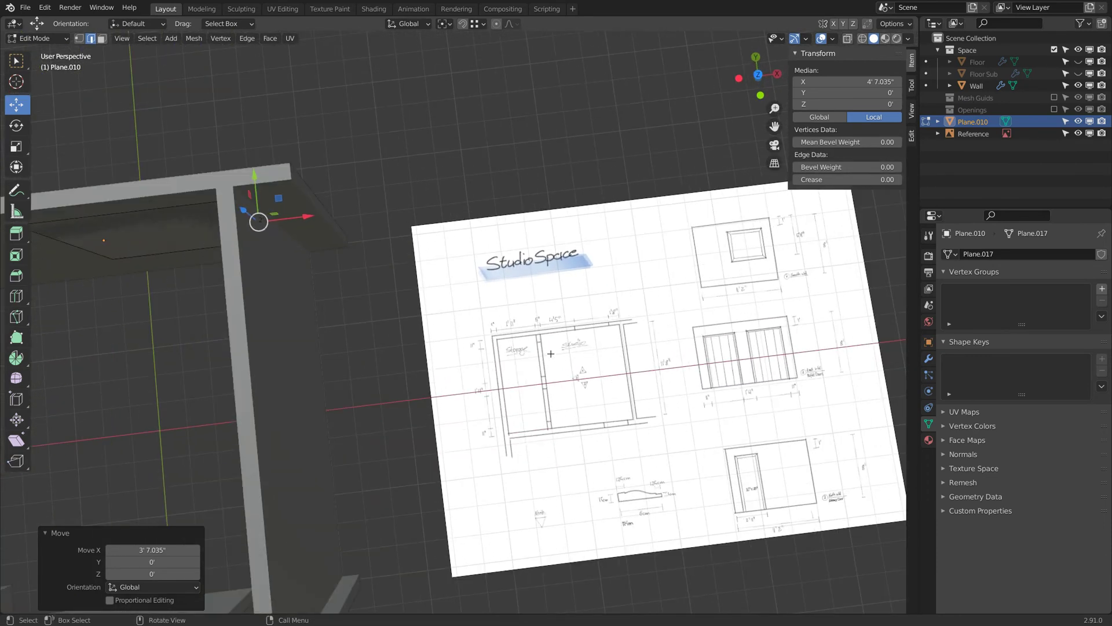
pyautogui.moveTo(345, 352); pyautogui.dragTo(566, 129, button='middle')
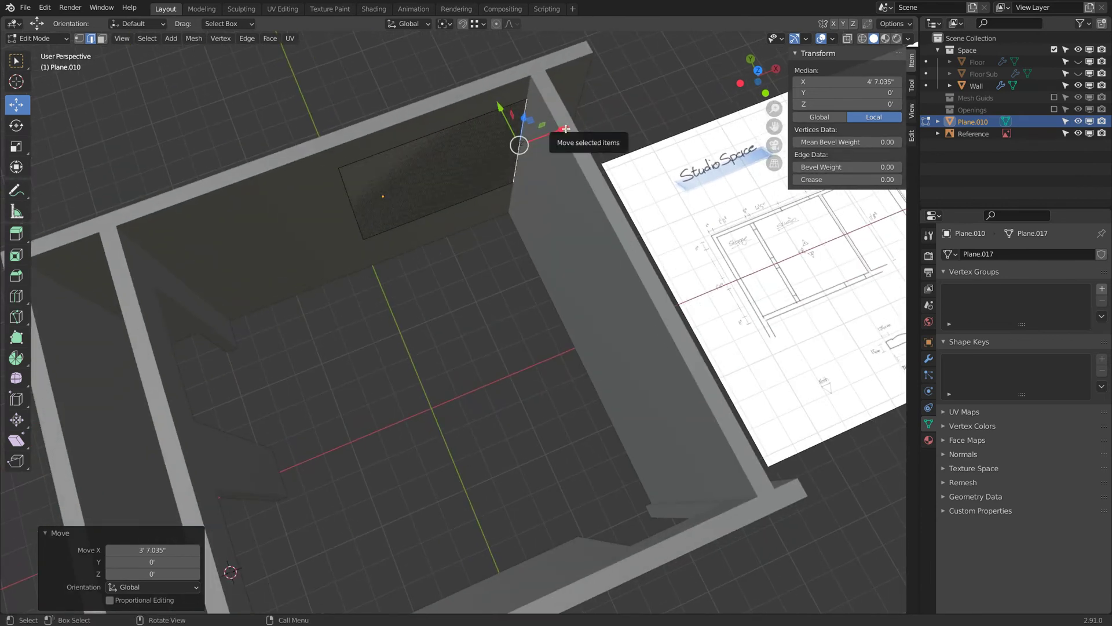
pyautogui.moveTo(566, 129); pyautogui.dragTo(546, 138)
pyautogui.click(154, 549)
pyautogui.write('-1')
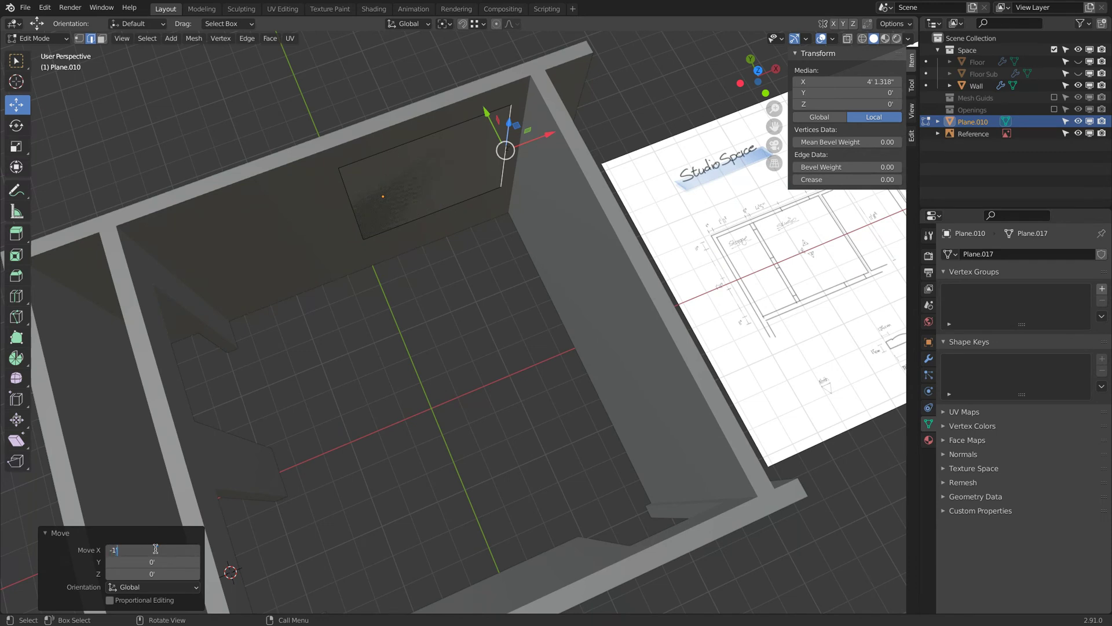
pyautogui.write("'8")
pyautogui.press('Return')
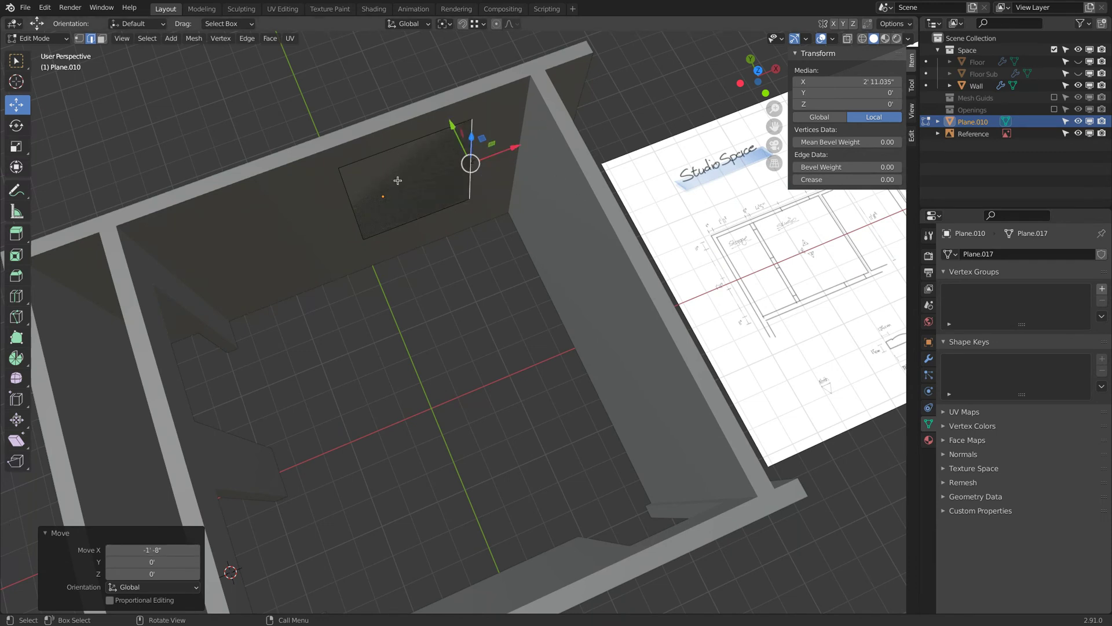
# Move the window plane's opposite side edge about 5' 7" in the -X direction to the partition wall
pyautogui.click(354, 198)
pyautogui.moveTo(355, 198); pyautogui.dragTo(415, 185, button='middle')
pyautogui.moveTo(444, 184); pyautogui.dragTo(168, 139)
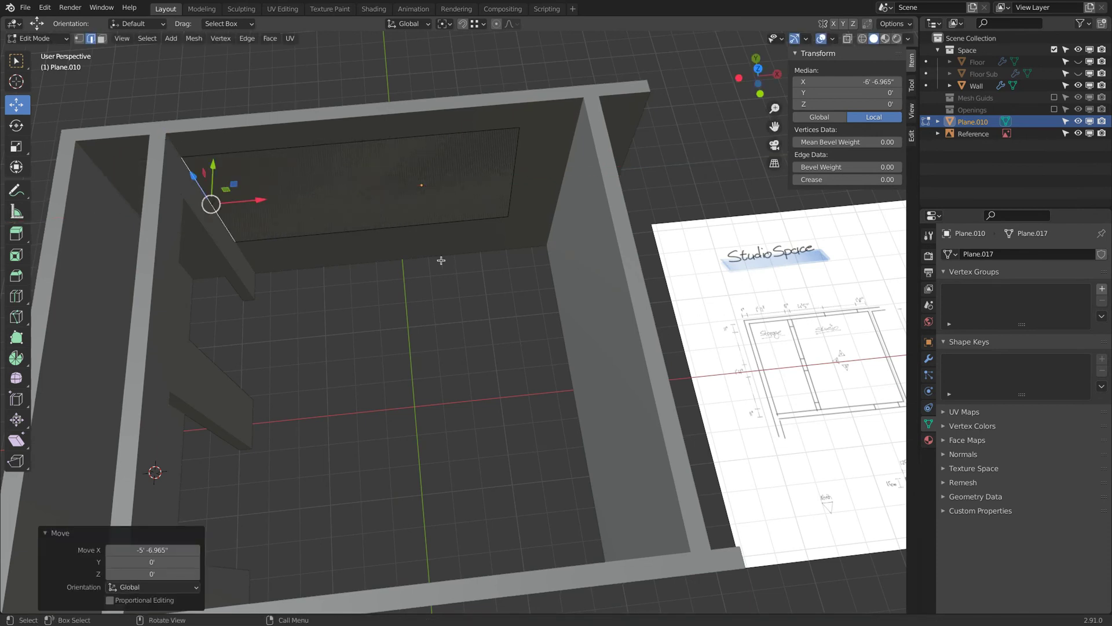
# Offset the plane's -X side edge 4' 5" along X from the partition wall
pyautogui.moveTo(264, 201); pyautogui.dragTo(353, 192)
pyautogui.click(163, 548)
pyautogui.write('4')
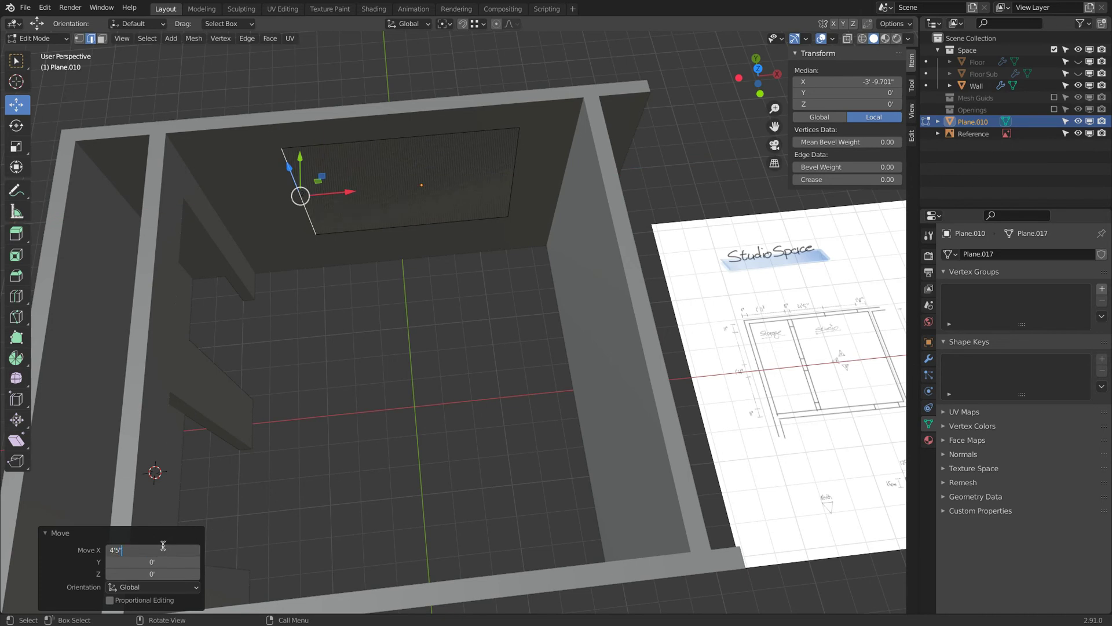
pyautogui.write('\' 5"')
pyautogui.press('Return')
# Examine the South Wall window drawing and the trim profile's dimensions on the reference sheet
pyautogui.moveTo(324, 441); pyautogui.dragTo(367, 408, button='middle')
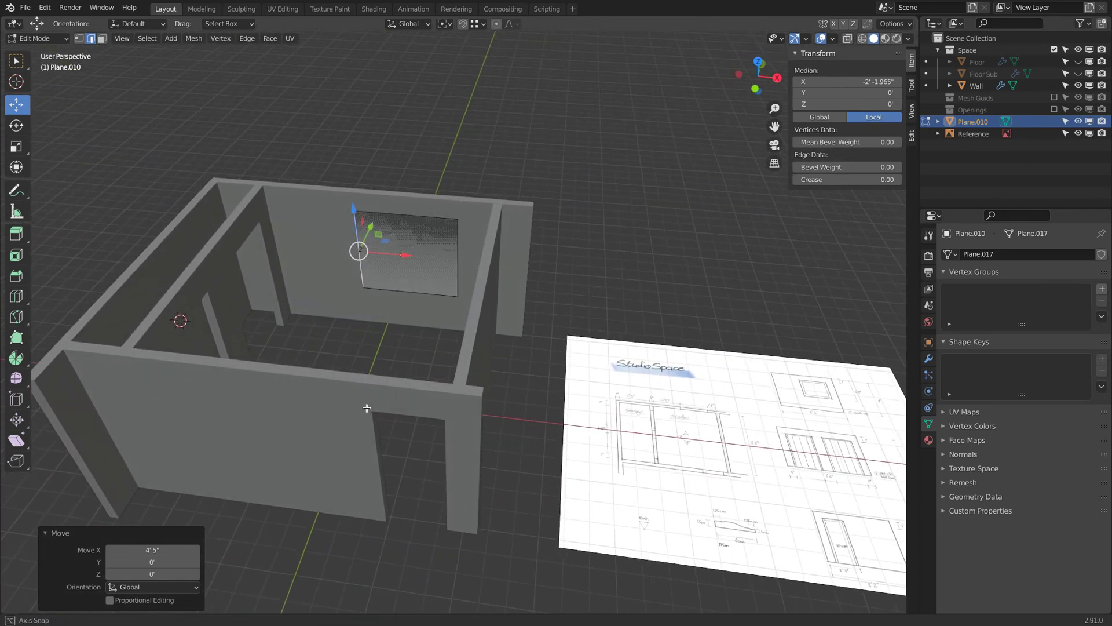
pyautogui.scroll(6, 639, 367)
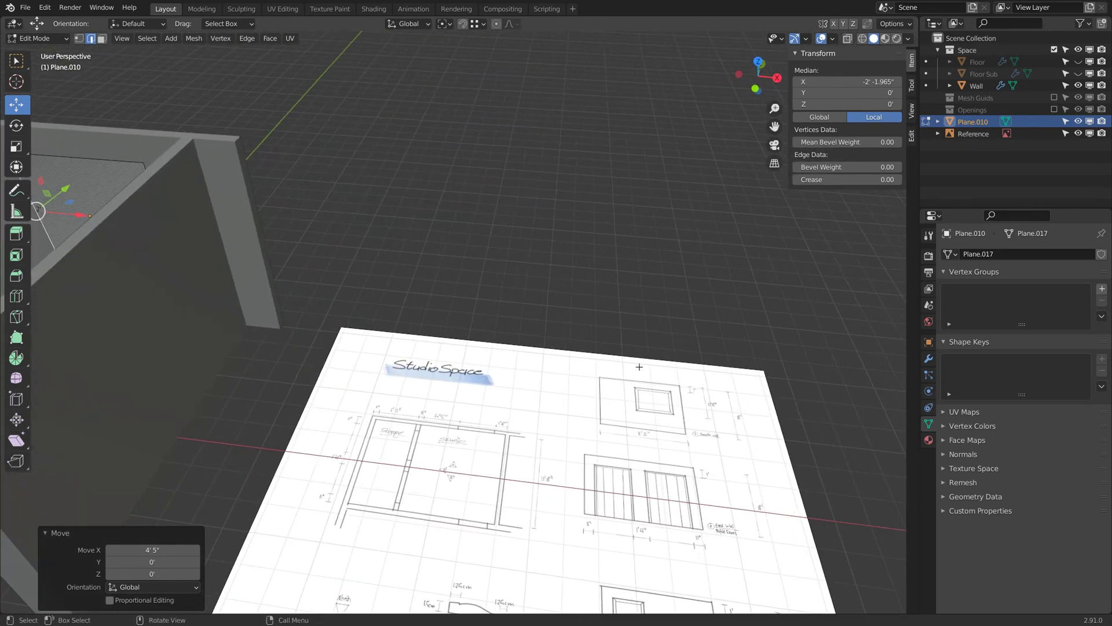
pyautogui.moveTo(639, 366); pyautogui.dragTo(497, 302, button='middle')
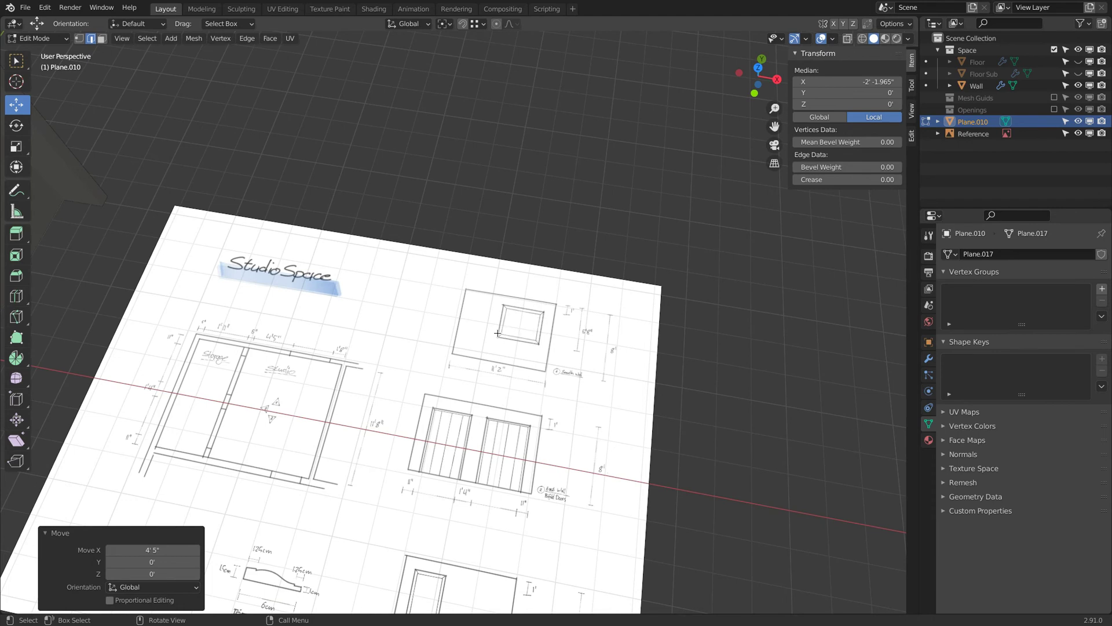
pyautogui.scroll(-1, 534, 314)
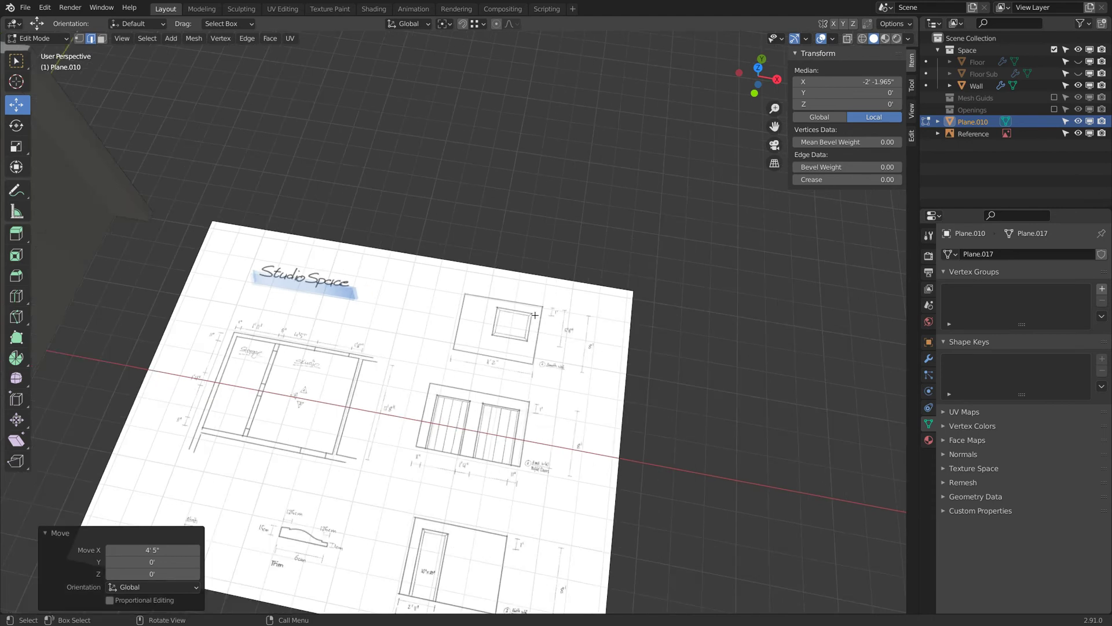
pyautogui.scroll(3, 469, 365)
pyautogui.scroll(-2, 405, 413)
pyautogui.keyDown('shift'); pyautogui.moveTo(405, 414); pyautogui.dragTo(531, 361, button='middle'); pyautogui.keyUp('shift')
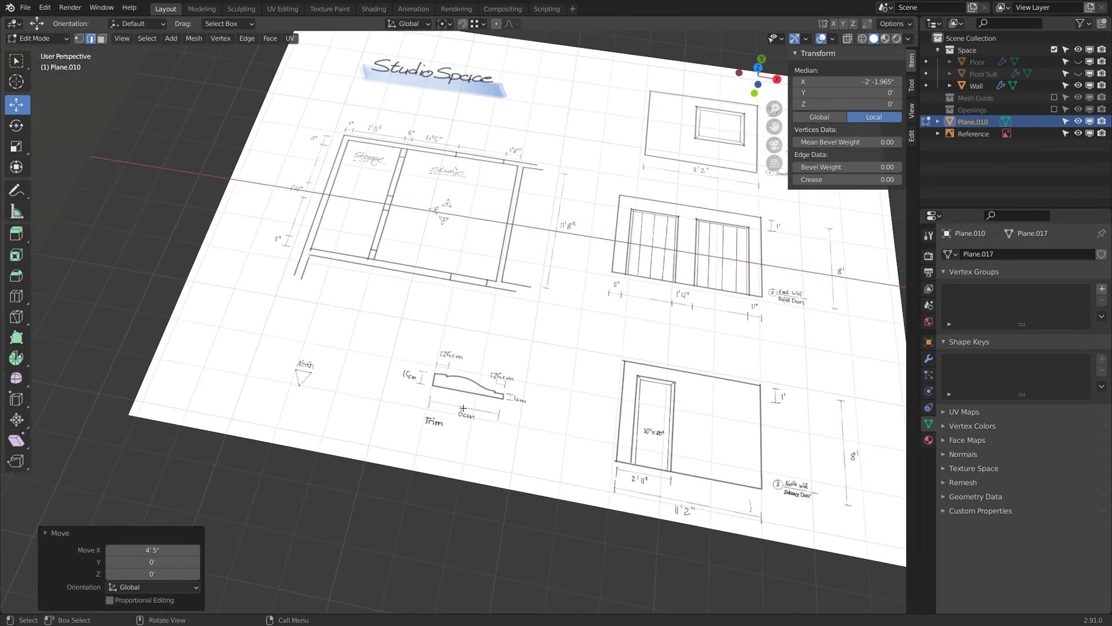
pyautogui.scroll(-2, 463, 408)
pyautogui.moveTo(464, 407); pyautogui.dragTo(363, 222, button='middle')
# Select the entire window plane on the +Y wall
pyautogui.scroll(2, 364, 222)
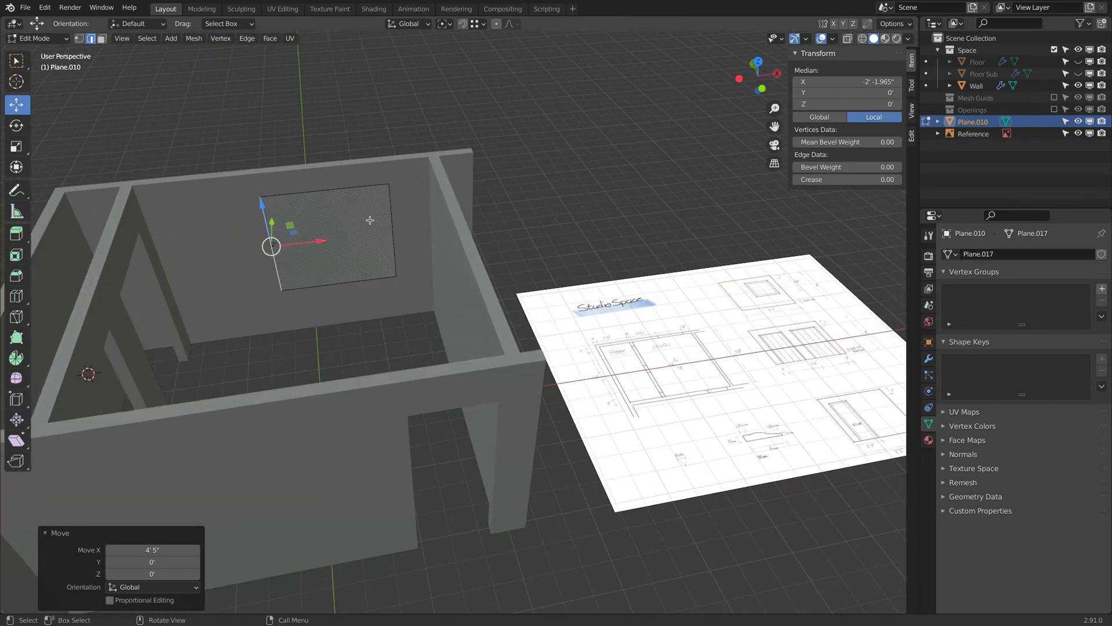
pyautogui.scroll(1, 363, 223)
pyautogui.click(371, 220)
pyautogui.scroll(2, 336, 206)
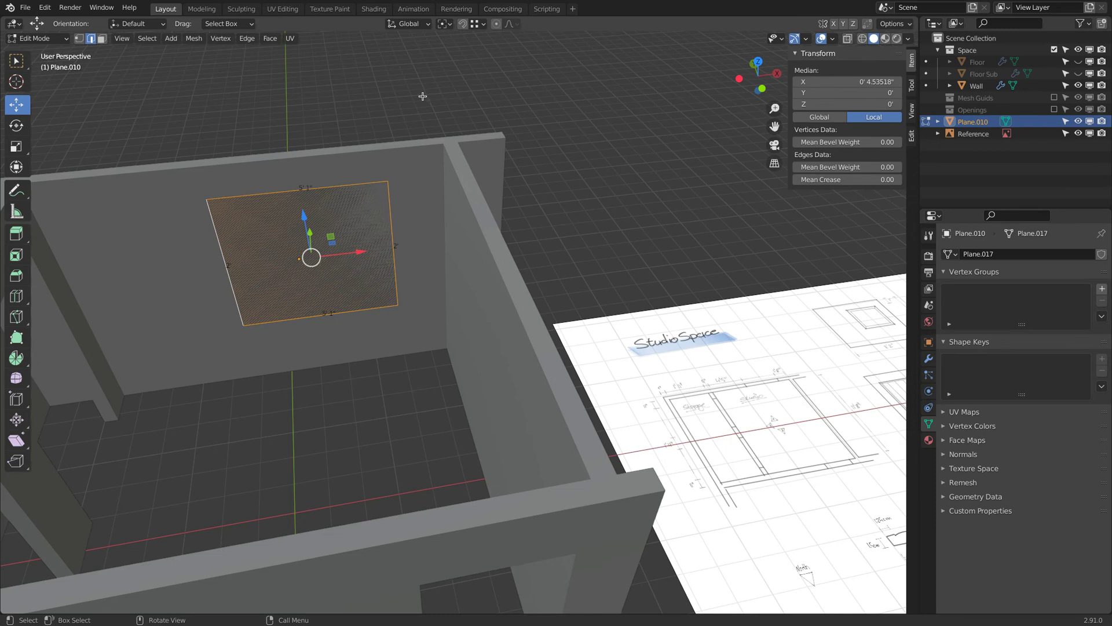
pyautogui.press('i')
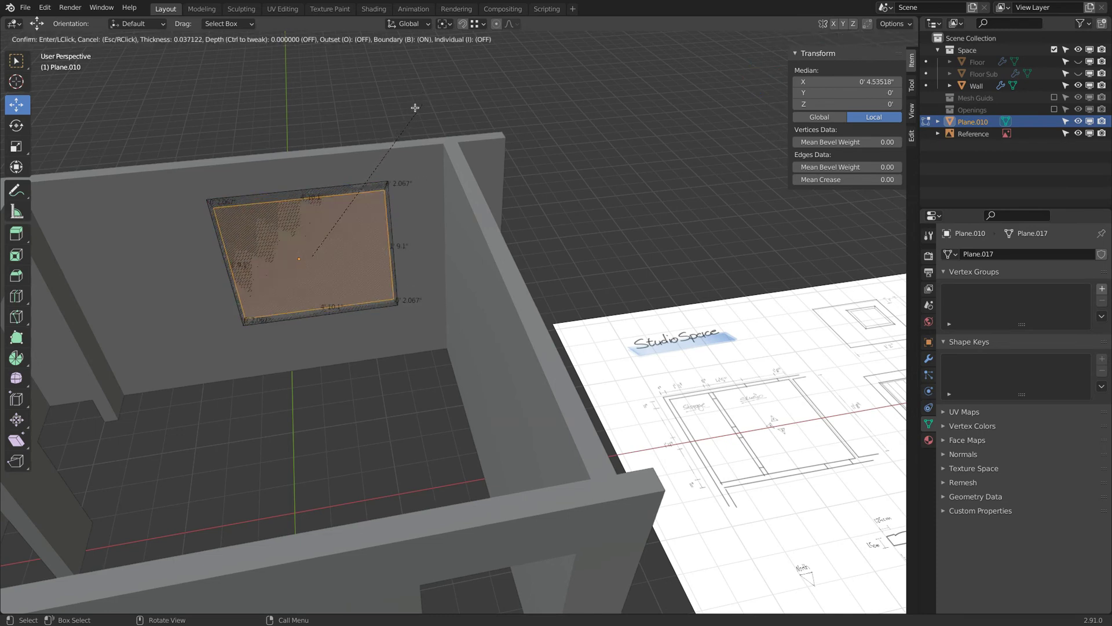
pyautogui.click(399, 122)
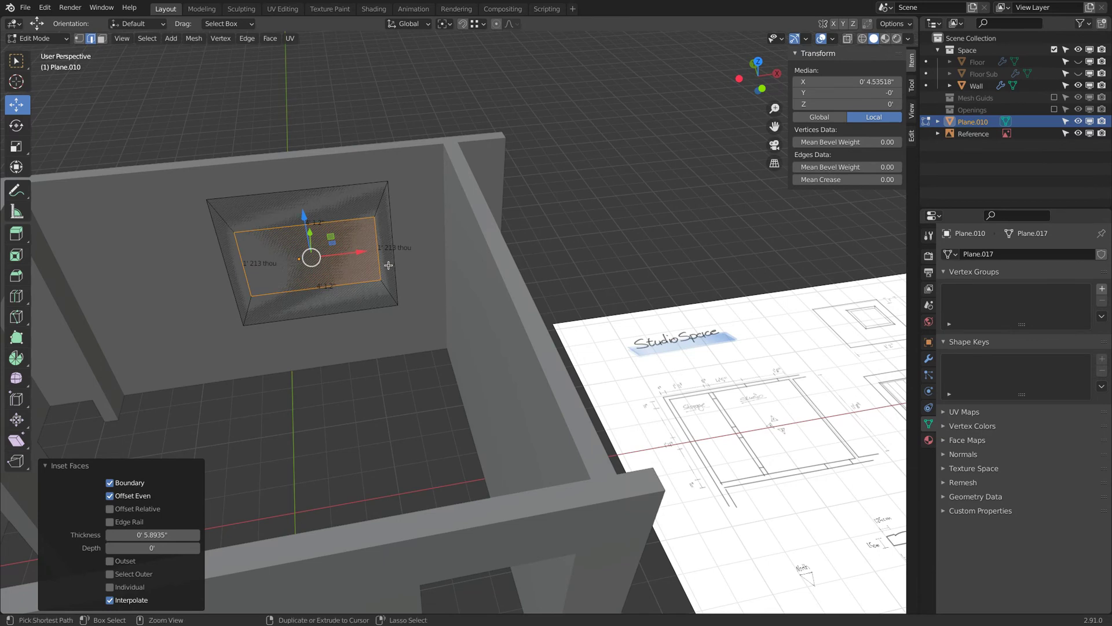
pyautogui.hotkey('ctrl', 'z')
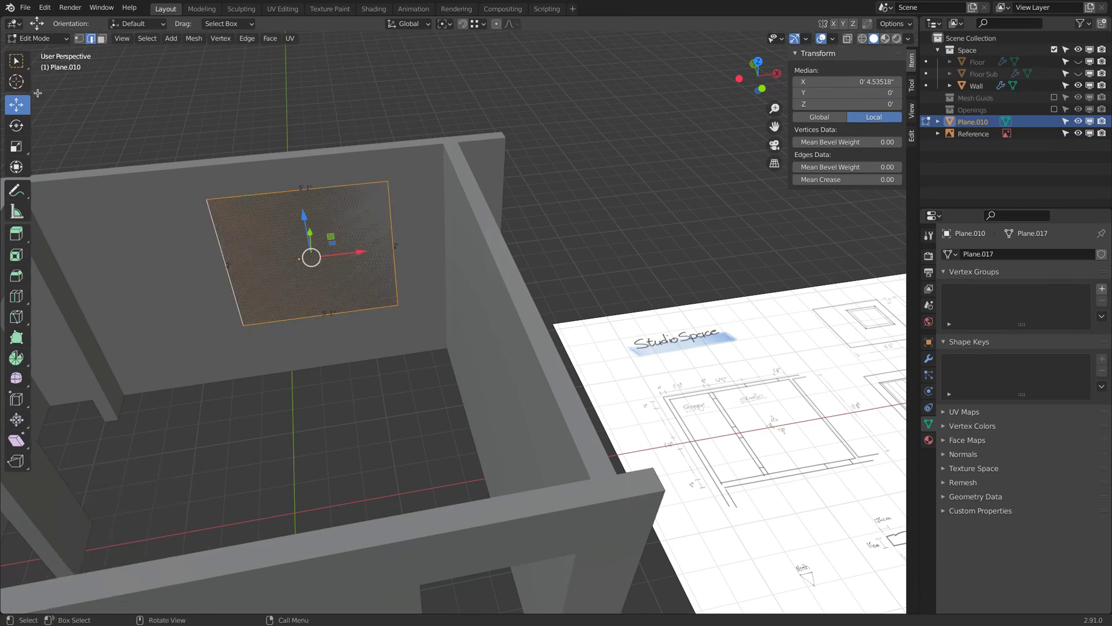
# Return to Object Mode and apply the window plane's scale
pyautogui.click(36, 38)
pyautogui.click(38, 50)
pyautogui.click(158, 38)
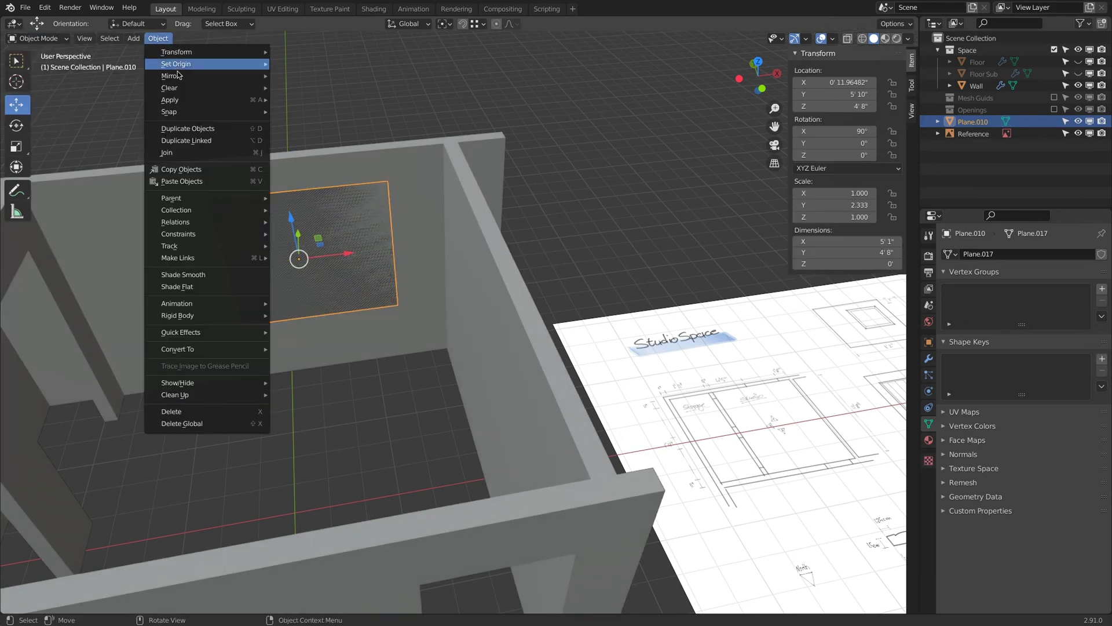
pyautogui.moveTo(200, 101)
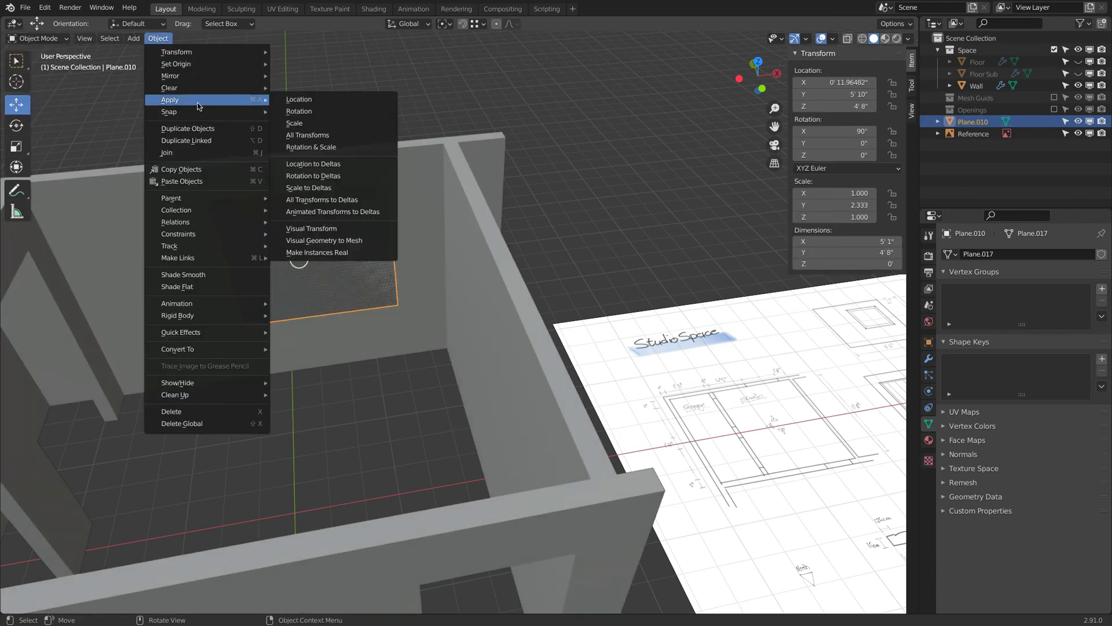
pyautogui.click(306, 122)
# In Edit Mode, inset the window plane's face with a thickness of 6 cm
pyautogui.press('Tab')
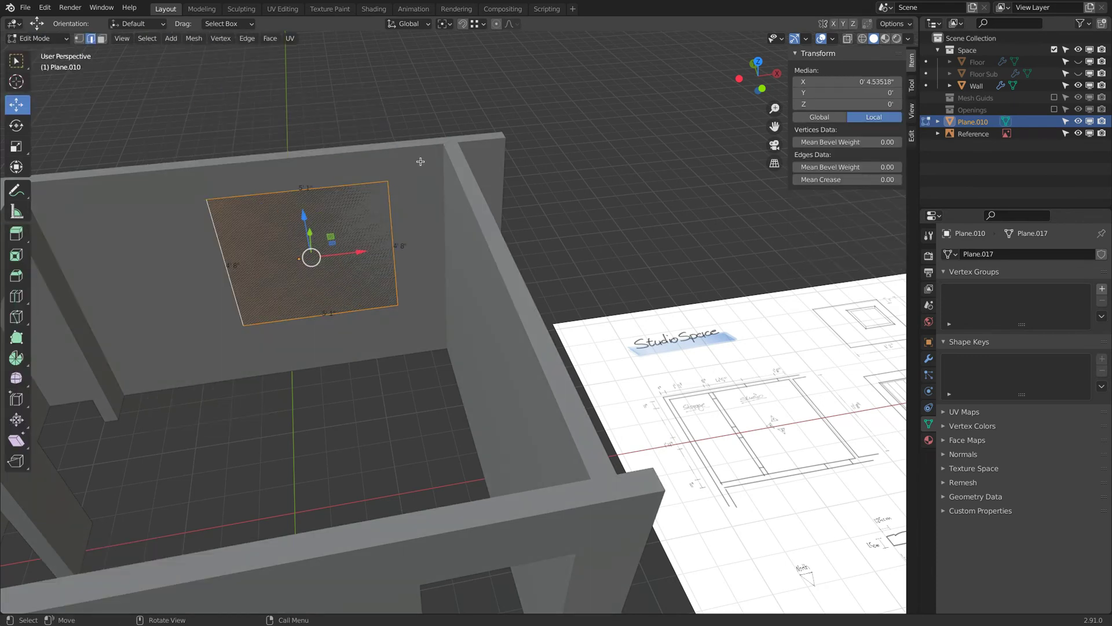
pyautogui.press('i')
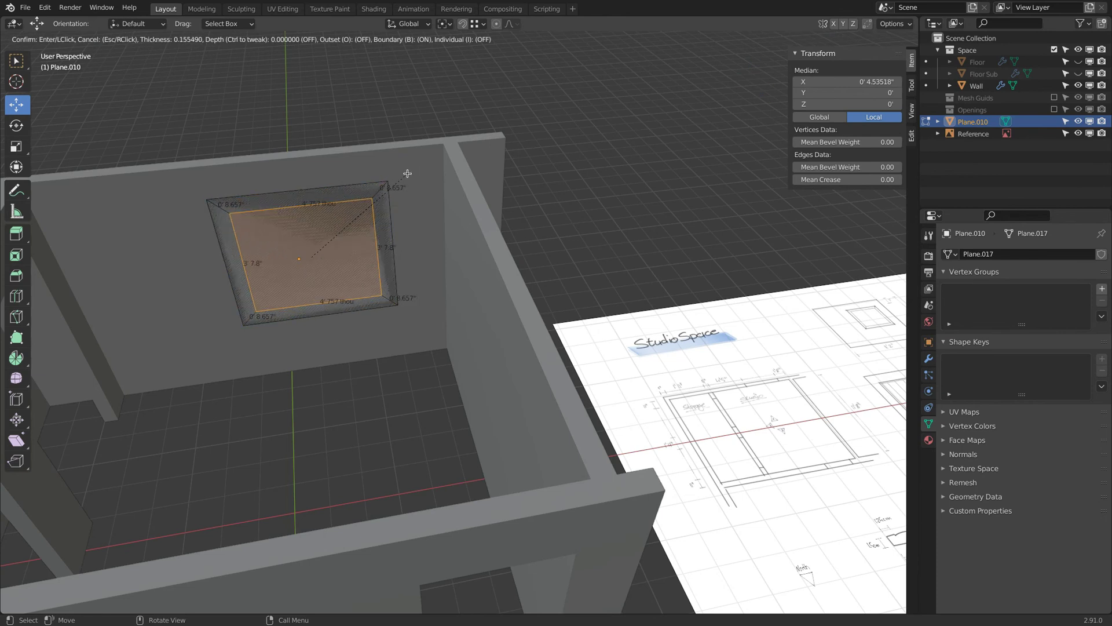
pyautogui.click(407, 173)
pyautogui.click(154, 532)
pyautogui.press('Return')
pyautogui.click(145, 532)
pyautogui.write('6"')
pyautogui.press('Return')
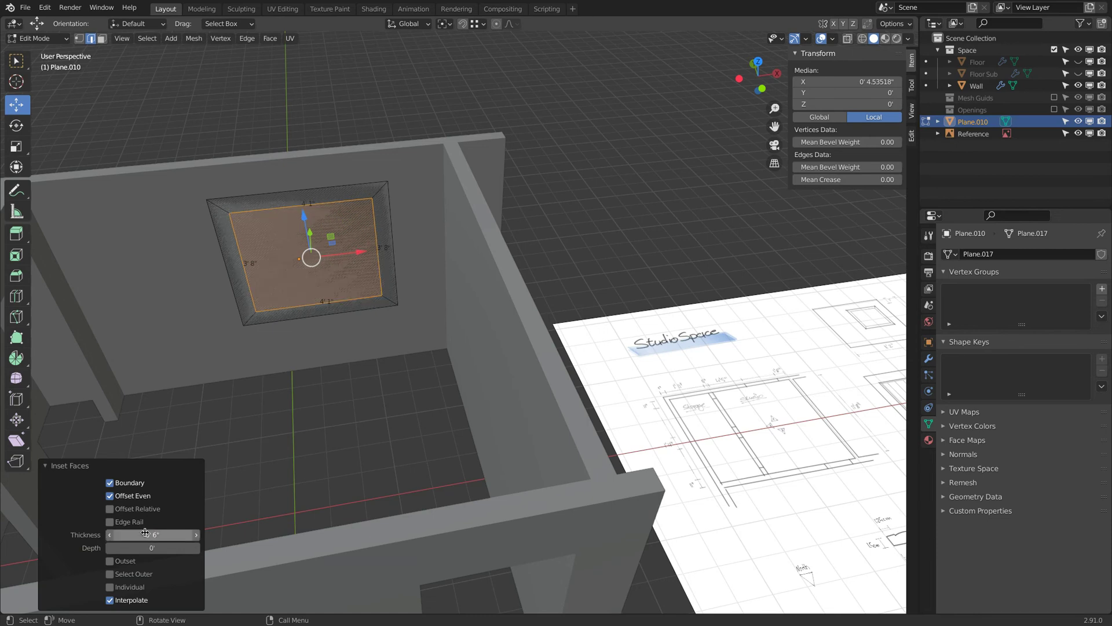
pyautogui.click(145, 532)
pyautogui.write('6c')
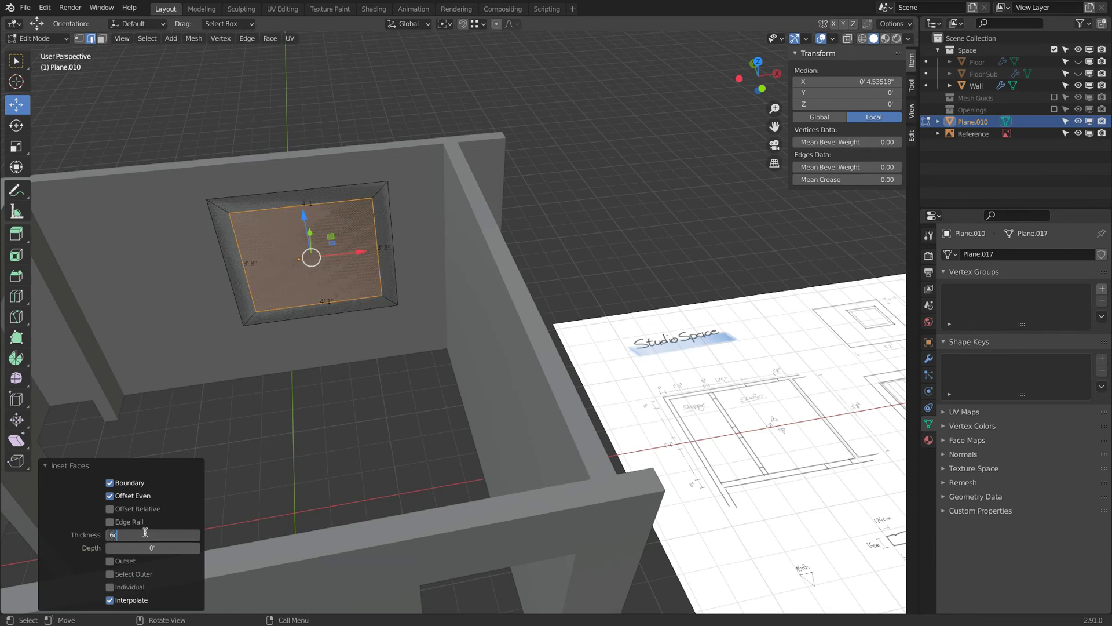
pyautogui.write('m')
pyautogui.press('Return')
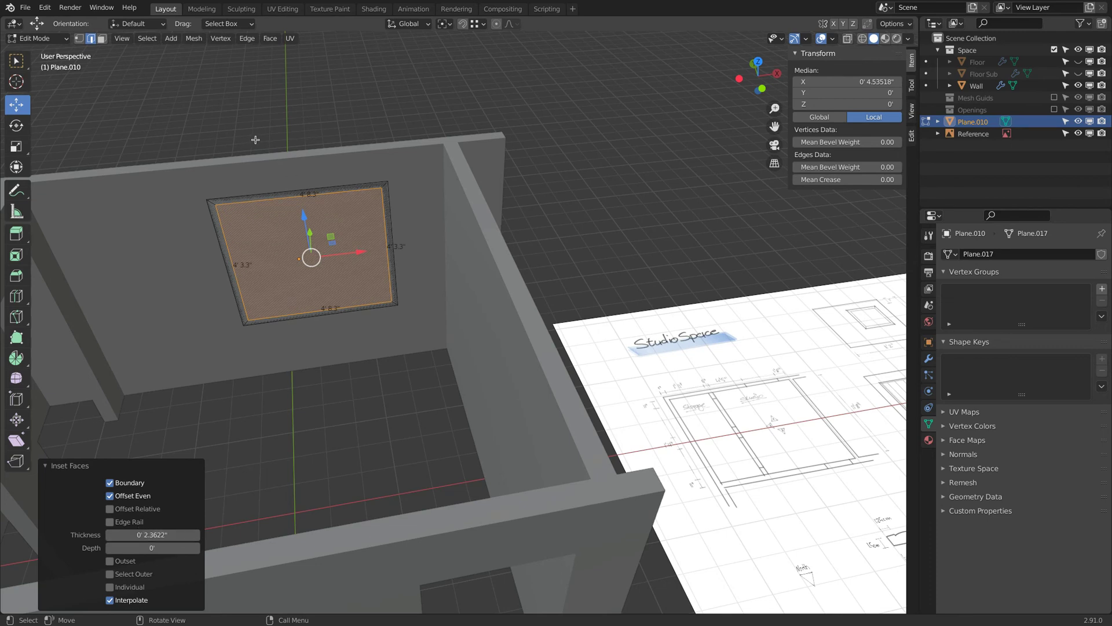
# Invert the selection and delete the outer border edges, keeping only the inset face
pyautogui.hotkey('ctrl', 'i')
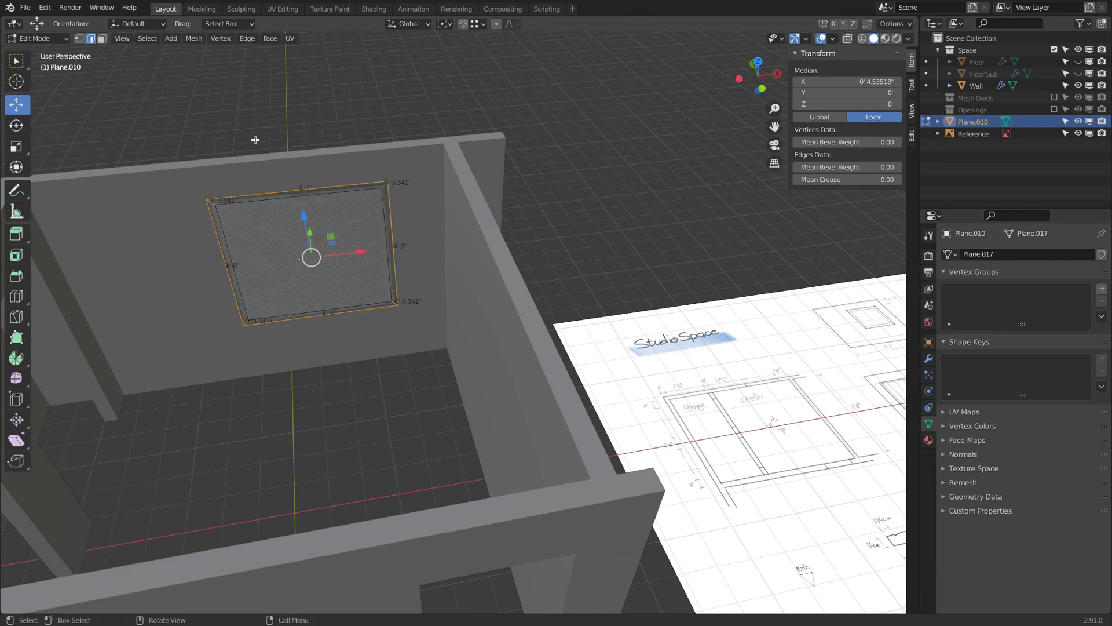
pyautogui.press('x')
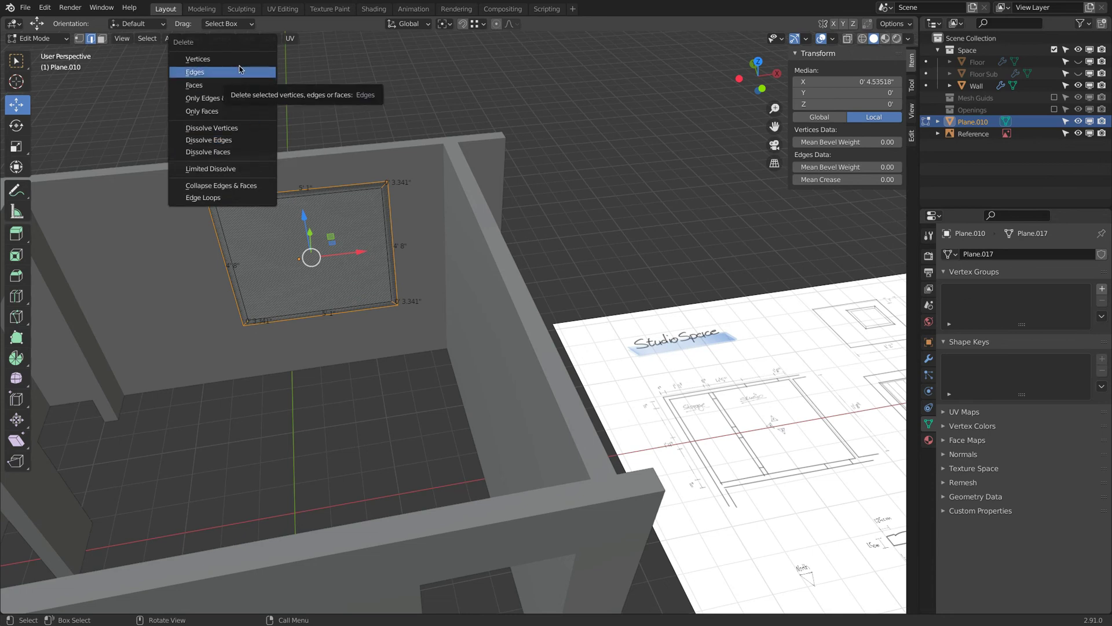
pyautogui.click(240, 70)
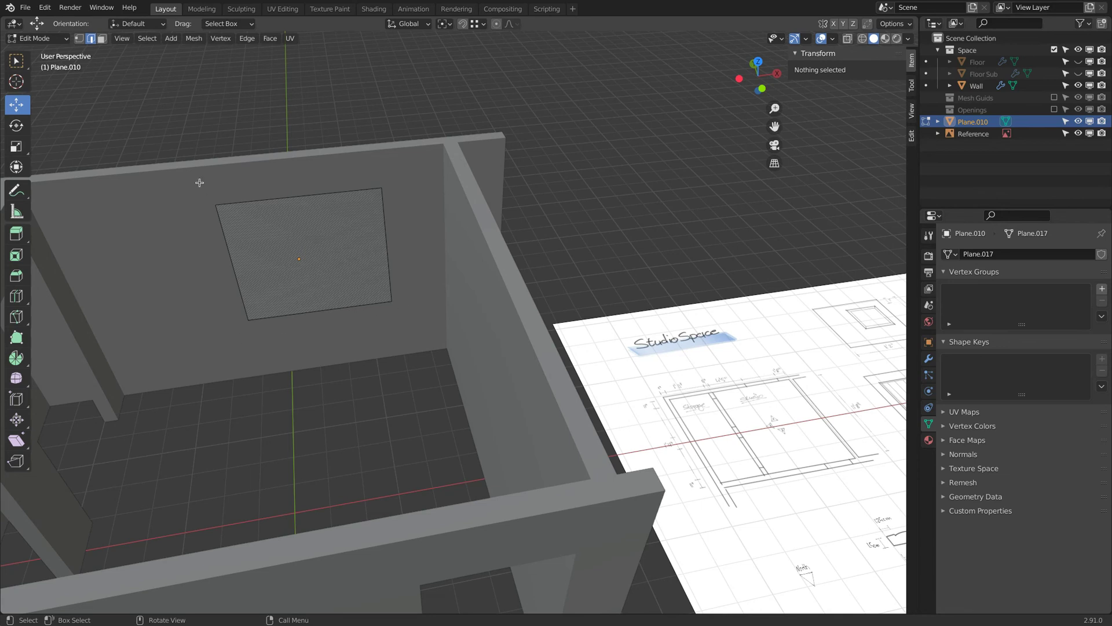
# Extrude the whole window plane about 1 ft along Y, outward through the +Y wall
pyautogui.moveTo(212, 214)
pyautogui.mouseDown(button='middle')
pyautogui.moveTo(238, 180)
pyautogui.moveTo(209, 224)
pyautogui.mouseUp(button='middle')
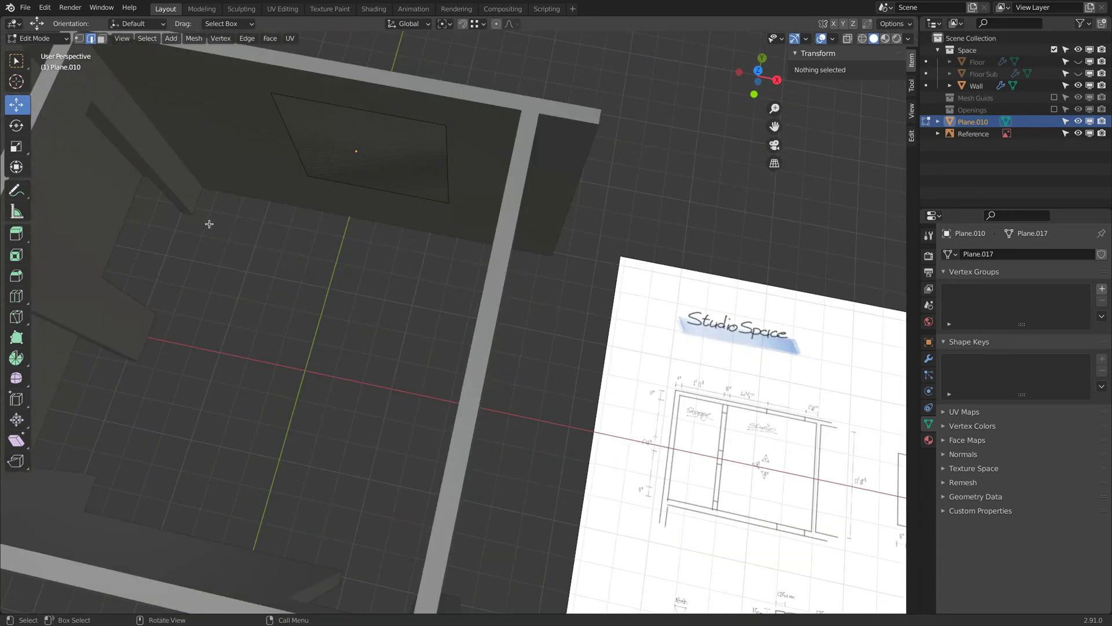
pyautogui.press('KP_7')
pyautogui.keyDown('shift'); pyautogui.moveTo(324, 155); pyautogui.dragTo(282, 275, button='middle'); pyautogui.keyUp('shift')
pyautogui.press('Tab')
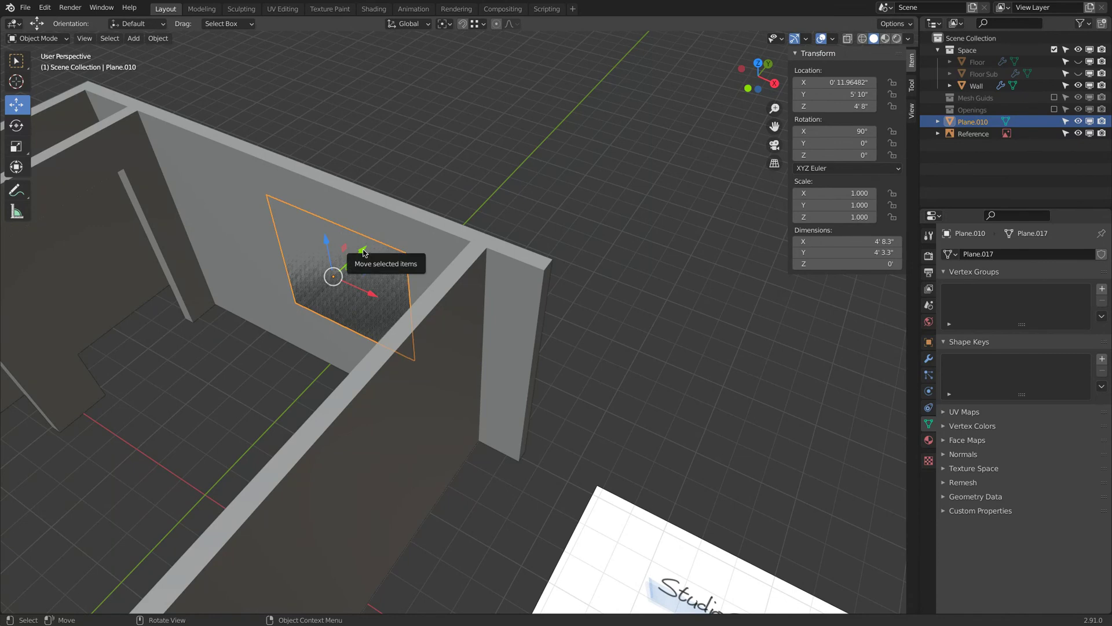
pyautogui.press('KP_7')
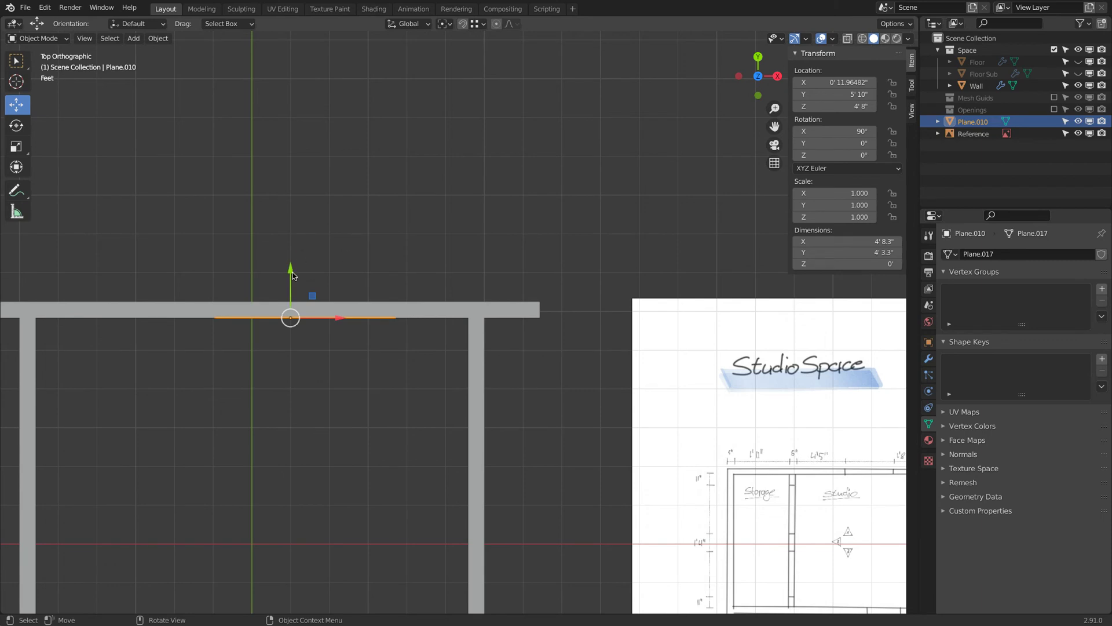
pyautogui.press('Tab')
pyautogui.moveTo(288, 266); pyautogui.dragTo(367, 273, button='middle')
pyautogui.hotkey('alt', 'a')
pyautogui.press('a')
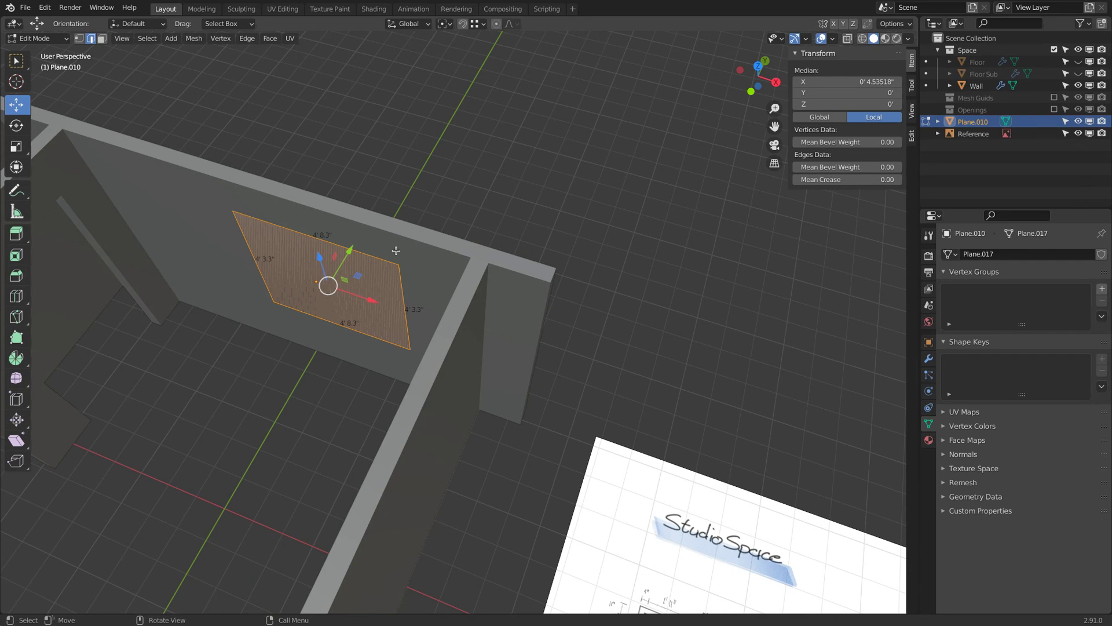
pyautogui.press('e')
pyautogui.click(410, 224)
# Move the extruded outer face back about 6.17 in along Y and the inner face about 1.34 in into the room
pyautogui.moveTo(409, 224)
pyautogui.mouseDown(button='middle')
pyautogui.moveTo(437, 214)
pyautogui.moveTo(403, 227)
pyautogui.mouseUp(button='middle')
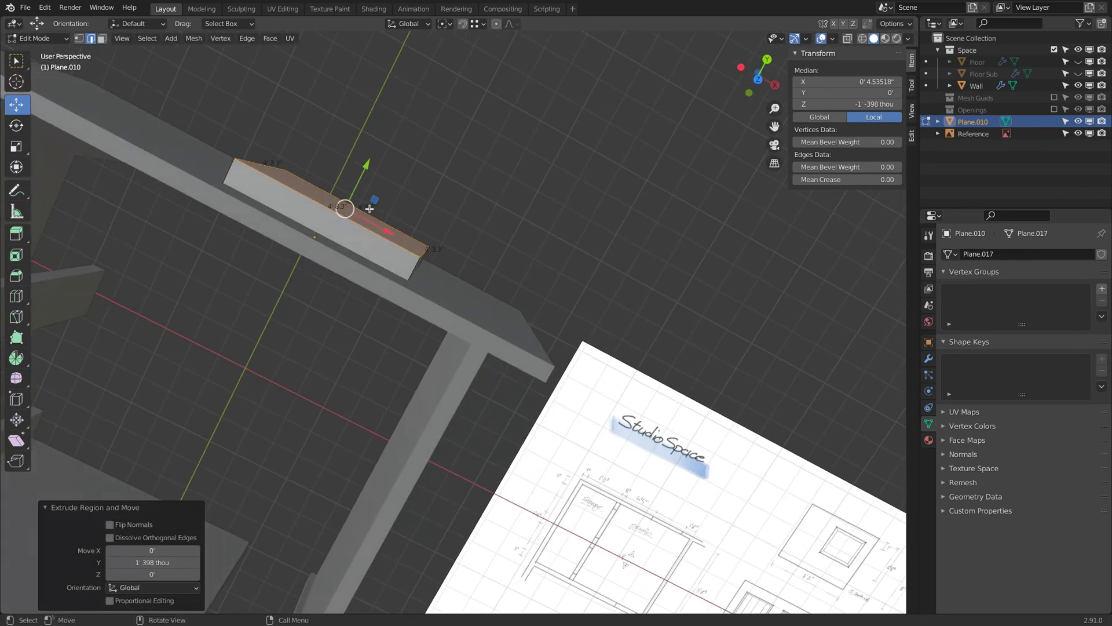
pyautogui.moveTo(364, 168); pyautogui.dragTo(355, 181)
pyautogui.moveTo(355, 182); pyautogui.dragTo(359, 164, button='middle')
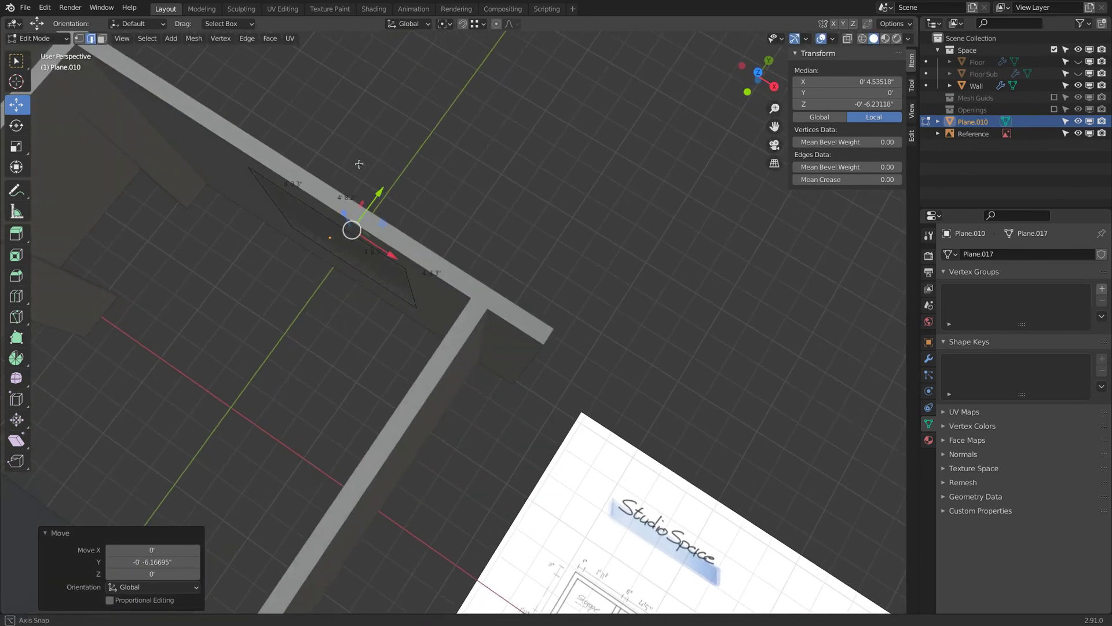
pyautogui.click(385, 227)
pyautogui.click(347, 230)
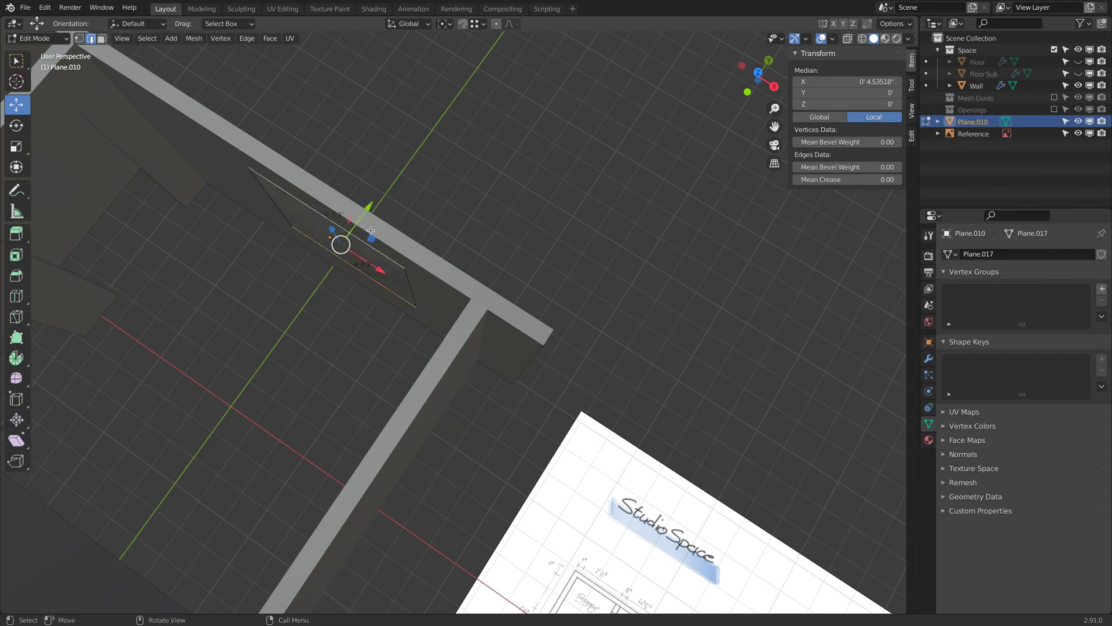
pyautogui.moveTo(367, 211); pyautogui.dragTo(418, 224)
pyautogui.moveTo(418, 224); pyautogui.dragTo(467, 198, button='middle')
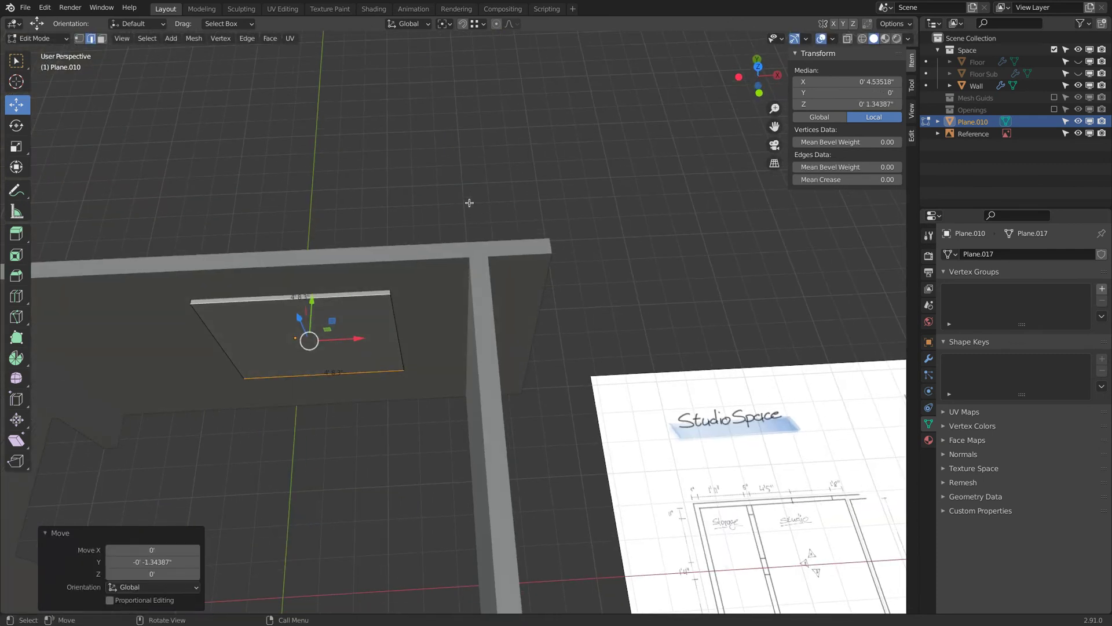
# Snap the 3D cursor to the centre of the whole cutter mesh and set the object's origin to the cursor
pyautogui.press('a')
pyautogui.hotkey('shift', 's')
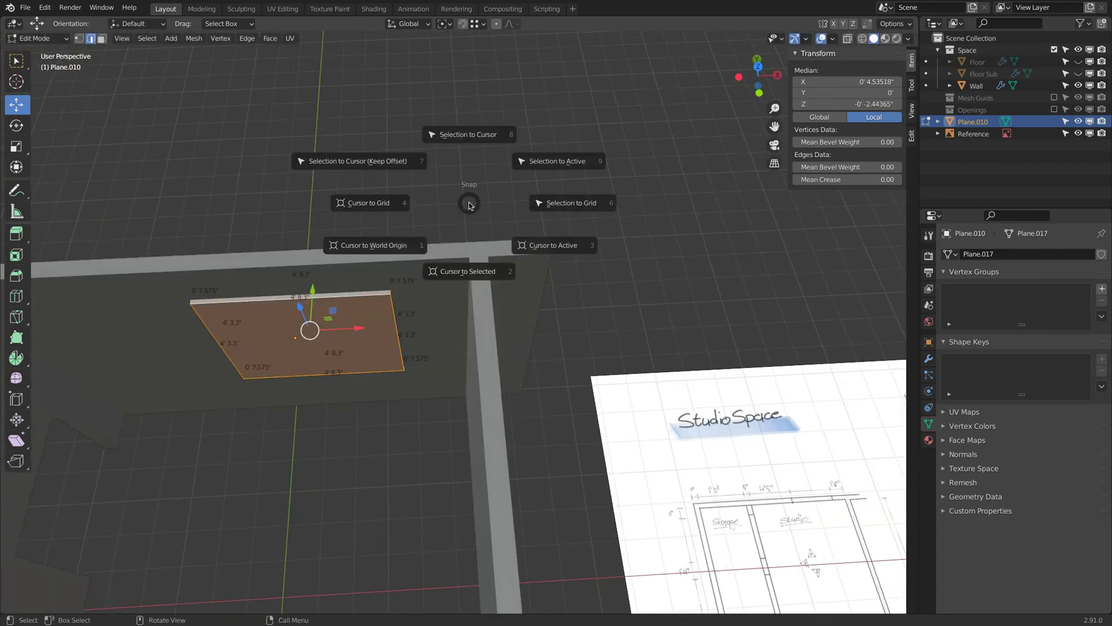
pyautogui.click(479, 270)
pyautogui.click(59, 40)
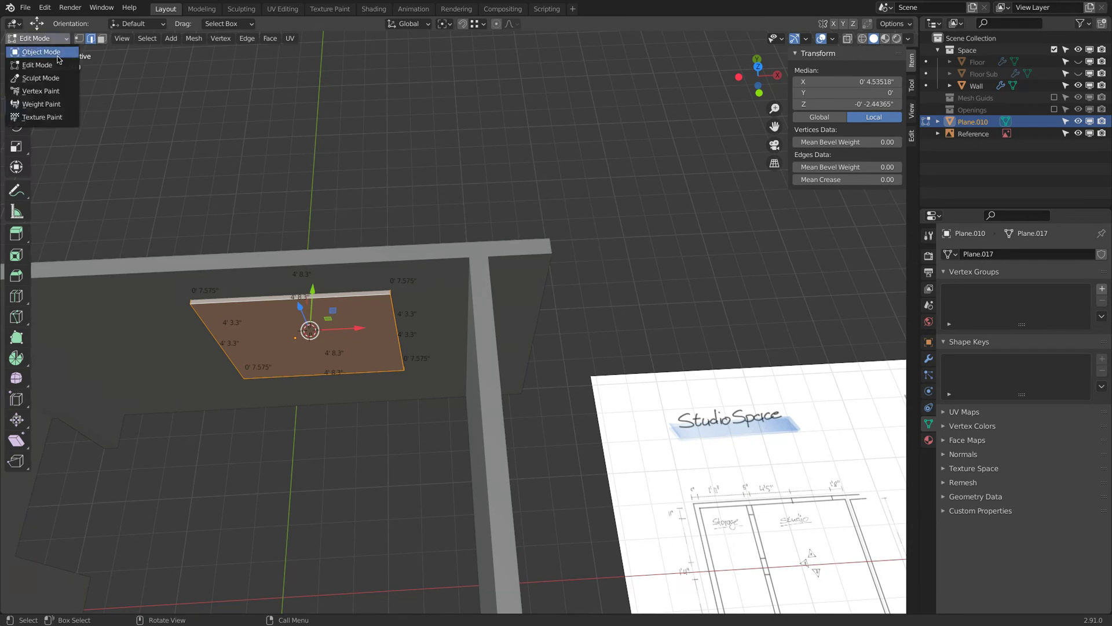
pyautogui.click(35, 51)
pyautogui.rightClick(333, 177)
pyautogui.moveTo(333, 177)
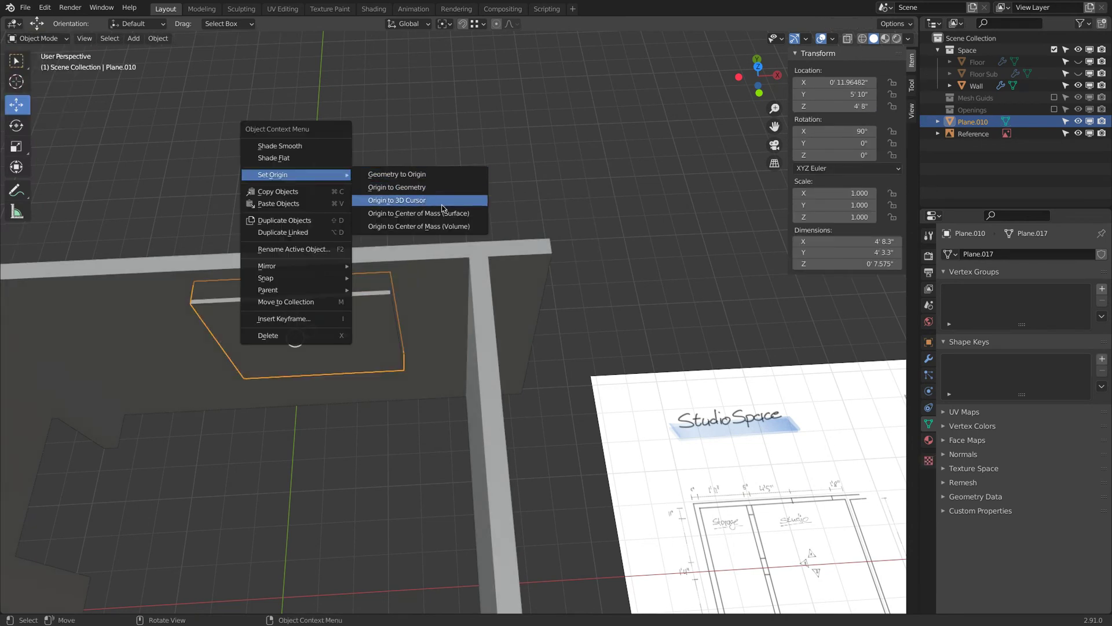
pyautogui.click(397, 199)
pyautogui.moveTo(400, 200); pyautogui.dragTo(451, 156, button='middle')
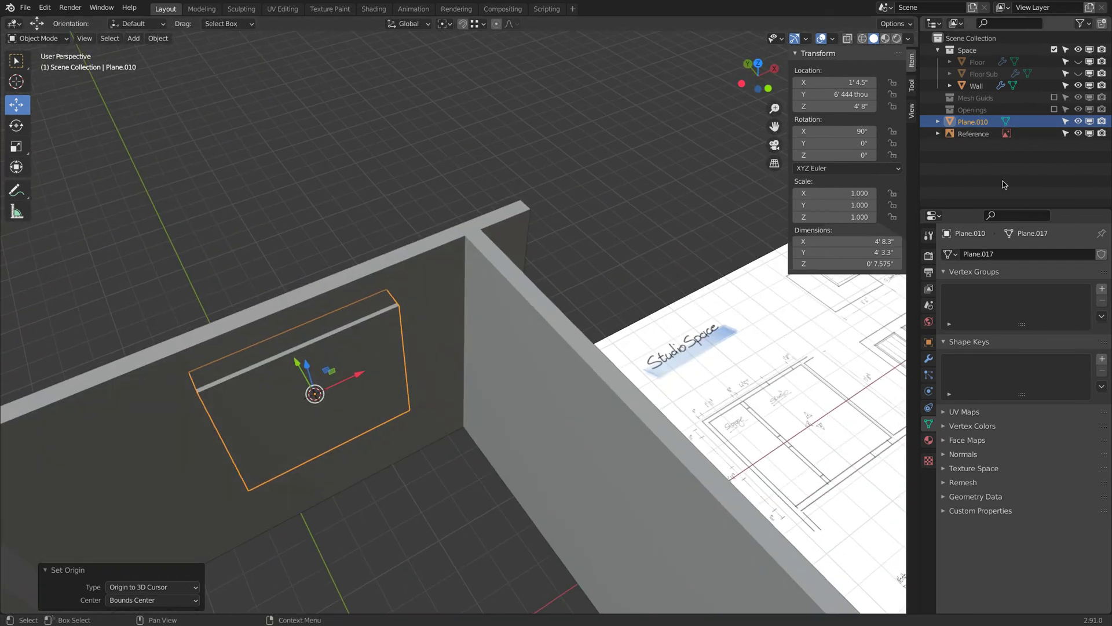
# Set the window cutter's viewport display to Wire
pyautogui.click(929, 342)
pyautogui.scroll(-1, 1020, 509)
pyautogui.click(1053, 574)
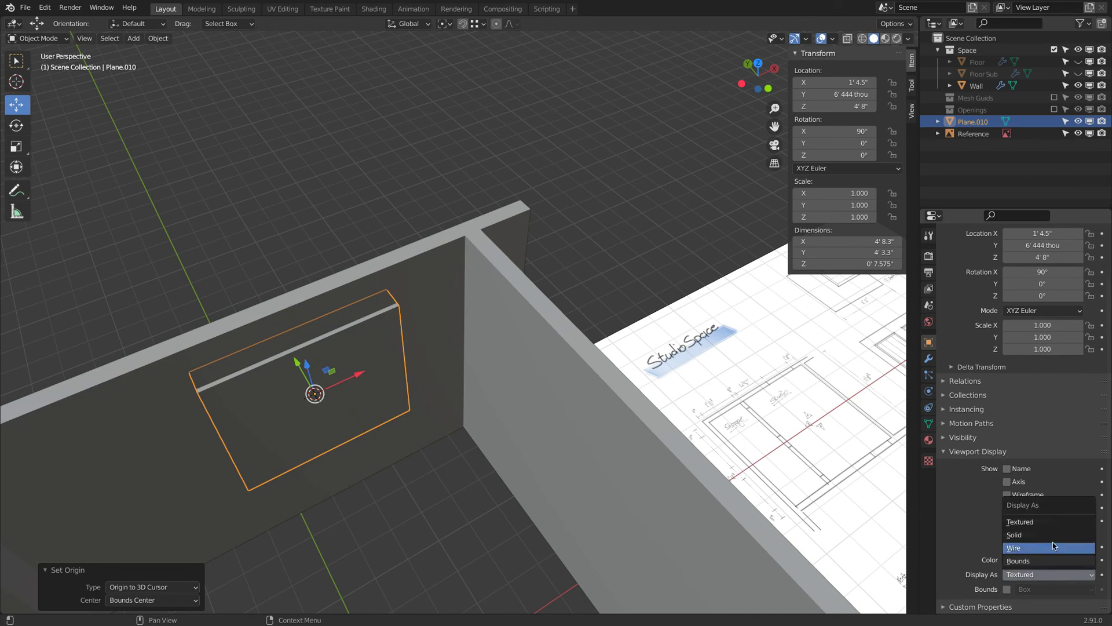
pyautogui.click(1055, 548)
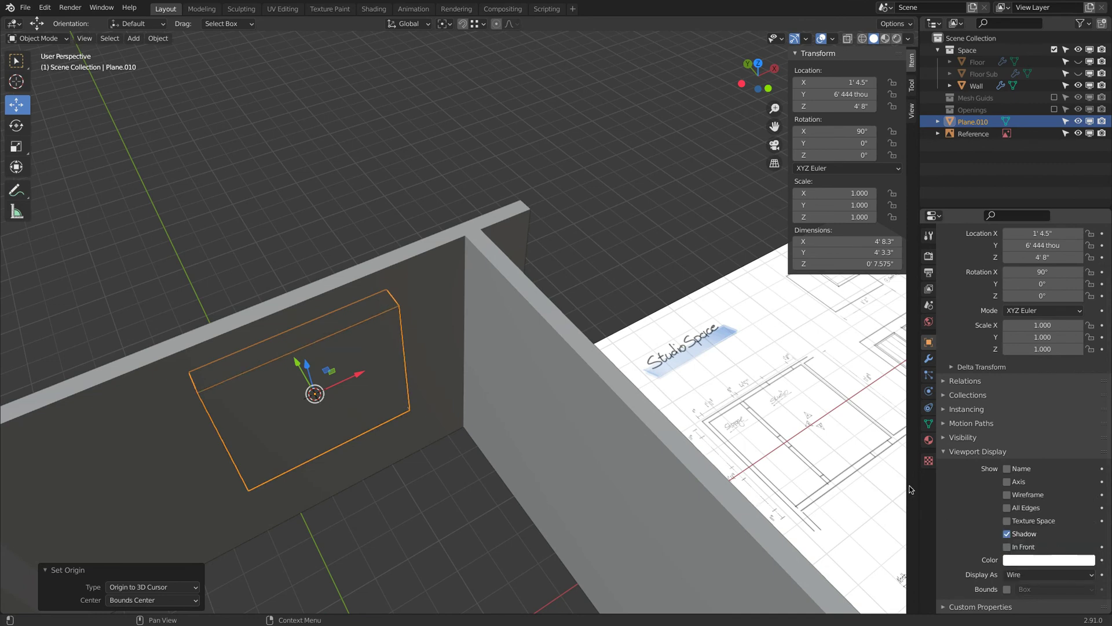
# Rename the window cutter Window Bool and save the file
pyautogui.doubleClick(987, 123)
pyautogui.write('Window Bool')
pyautogui.press('Return')
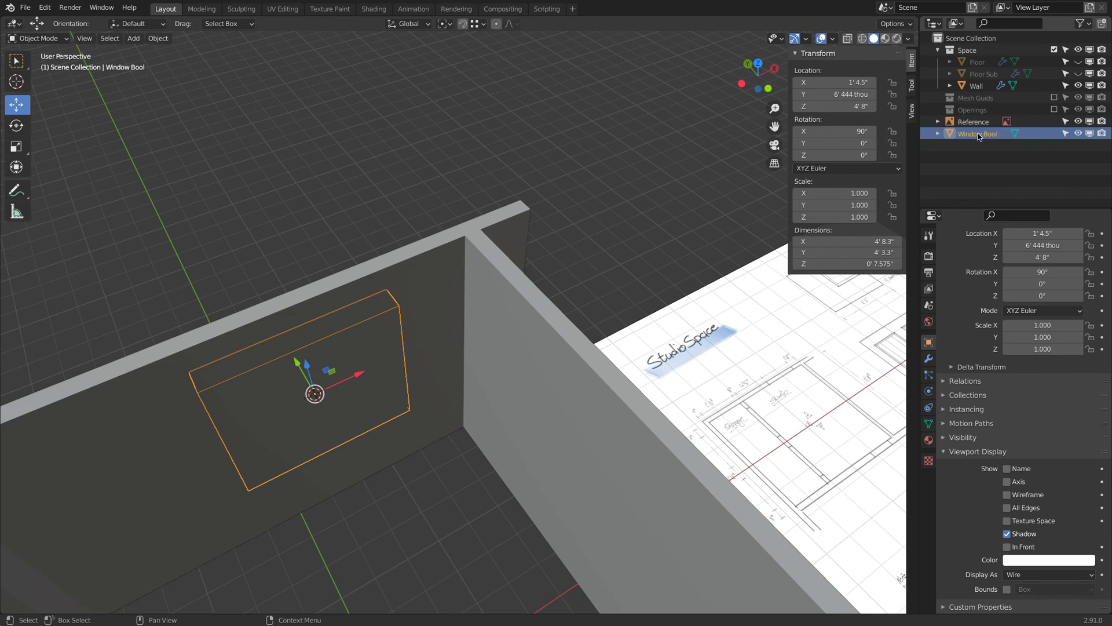
pyautogui.hotkey('ctrl', 's')
# Move Window Bool into the Openings collection and enable that collection, toggling the Wall's Edit Mode to refresh its cutouts
pyautogui.moveTo(977, 138); pyautogui.dragTo(977, 110)
pyautogui.click(436, 258)
pyautogui.moveTo(437, 258); pyautogui.dragTo(378, 242, button='middle')
pyautogui.press('Tab')
pyautogui.press('Tab')
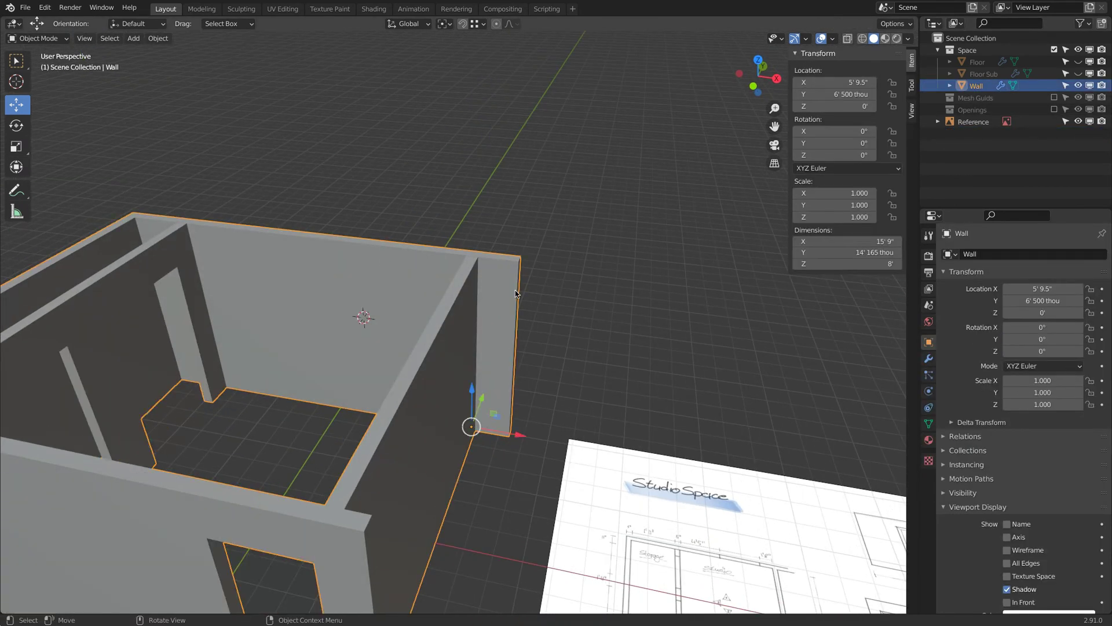
pyautogui.click(1054, 110)
pyautogui.press('Tab')
pyautogui.press('Tab')
pyautogui.moveTo(348, 261); pyautogui.dragTo(359, 309, button='middle')
pyautogui.scroll(5, 359, 310)
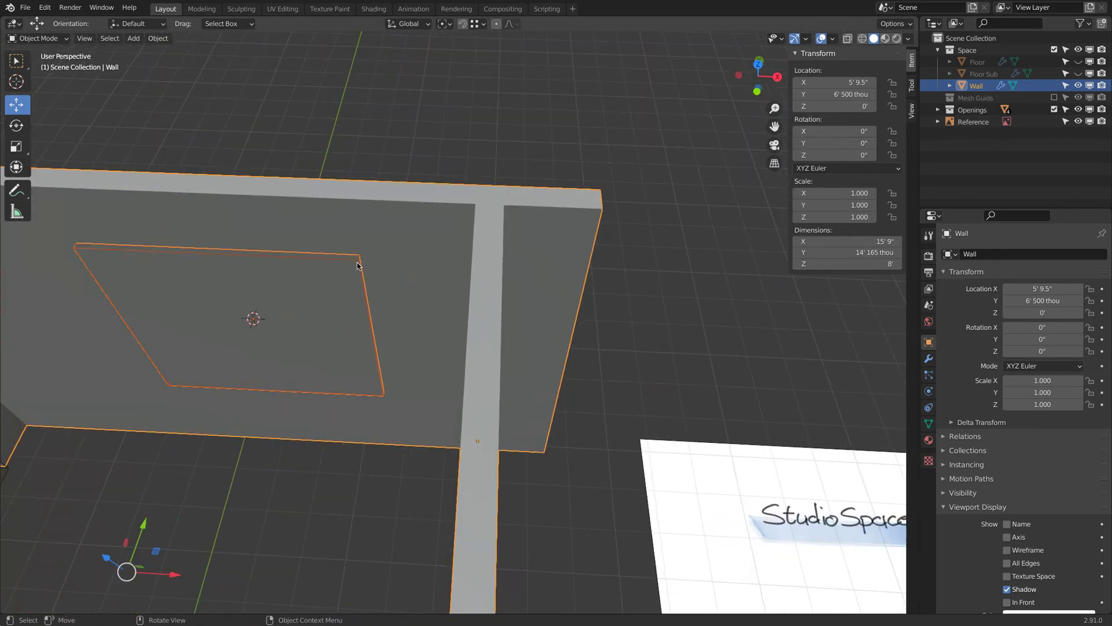
# Open Window Bool in Edit Mode and set its viewport display to Solid
pyautogui.click(357, 266)
pyautogui.moveTo(417, 256); pyautogui.dragTo(367, 234, button='middle')
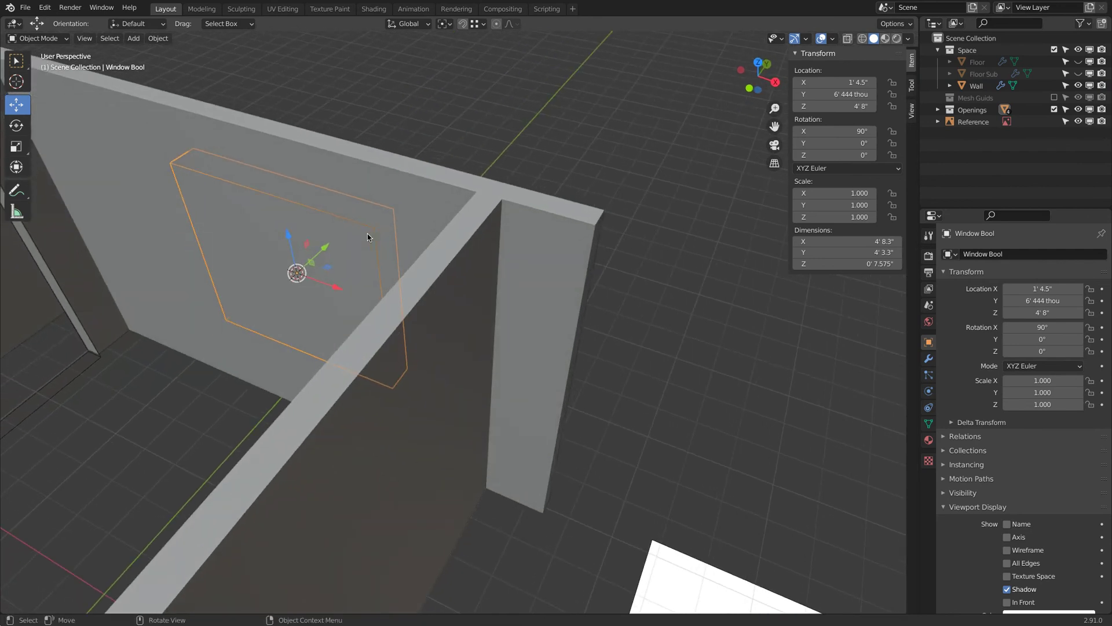
pyautogui.press('Tab')
pyautogui.scroll(-2, 1033, 562)
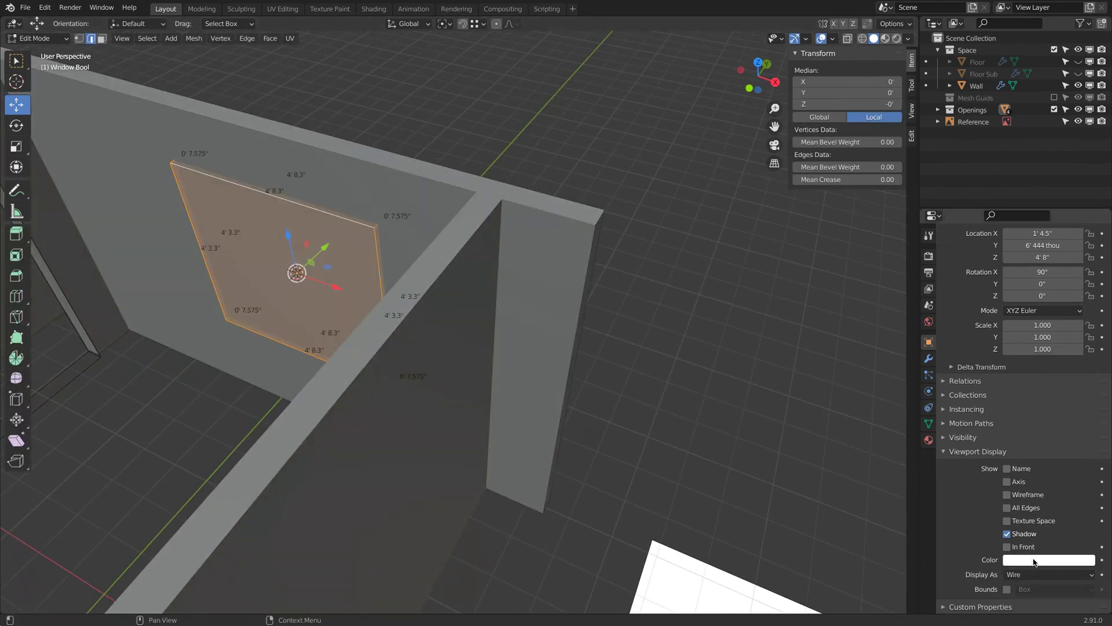
pyautogui.click(1039, 572)
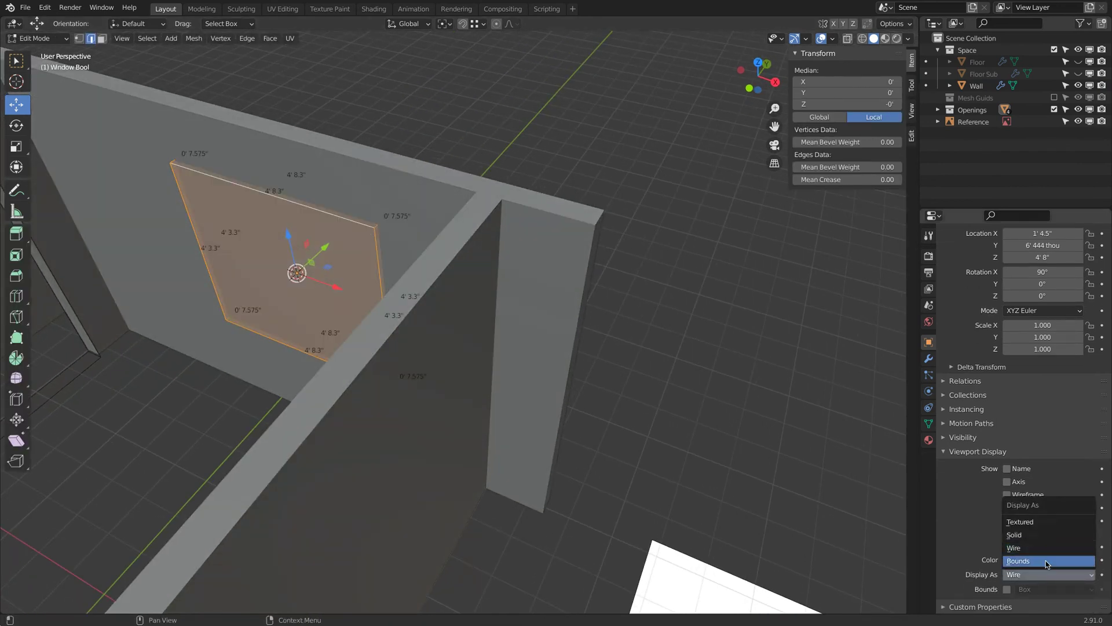
pyautogui.click(1047, 562)
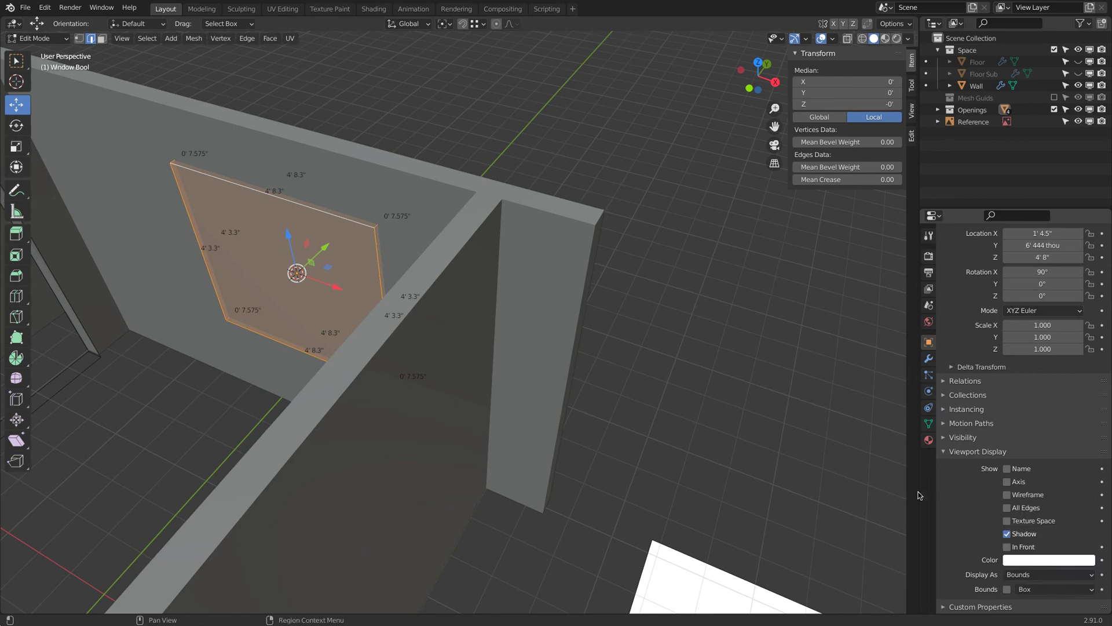
pyautogui.click(1044, 588)
pyautogui.click(1043, 576)
pyautogui.click(1042, 574)
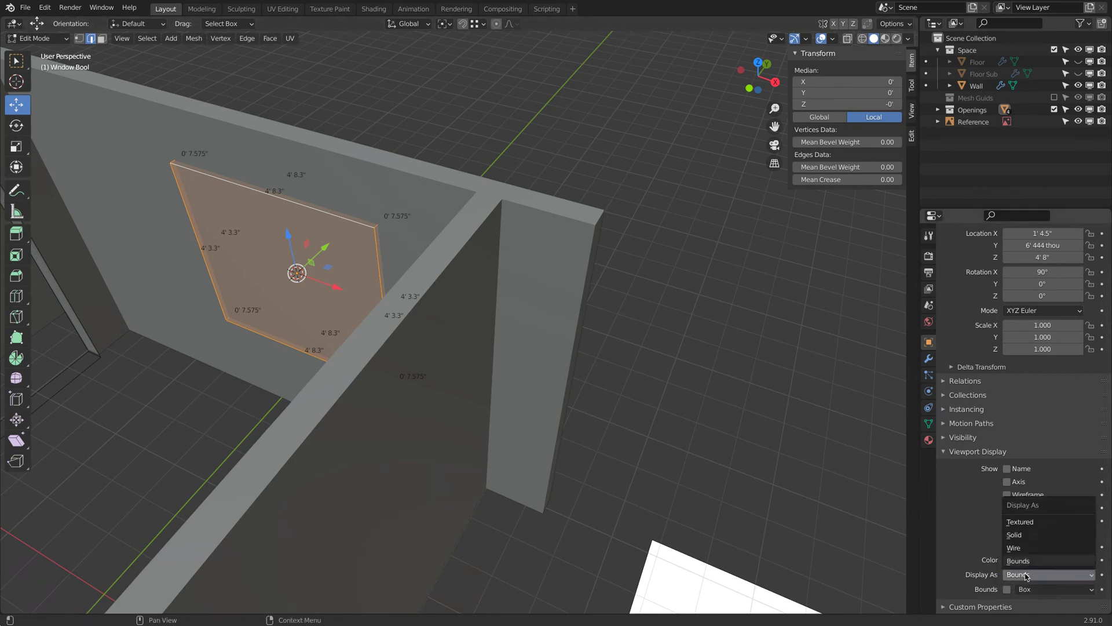
pyautogui.click(1020, 535)
# Turn on the Face Orientation overlay and recalculate the window cutter's normals to the outside
pyautogui.click(833, 38)
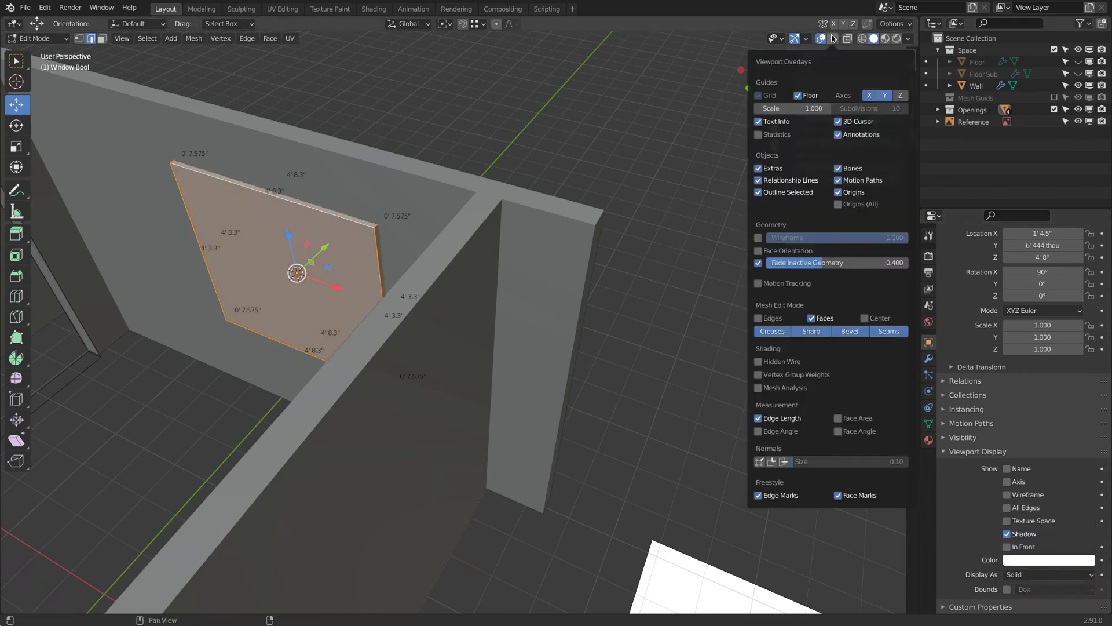
pyautogui.click(758, 251)
pyautogui.moveTo(426, 204); pyautogui.dragTo(166, 210, button='middle')
pyautogui.moveTo(199, 188); pyautogui.dragTo(487, 188, button='middle')
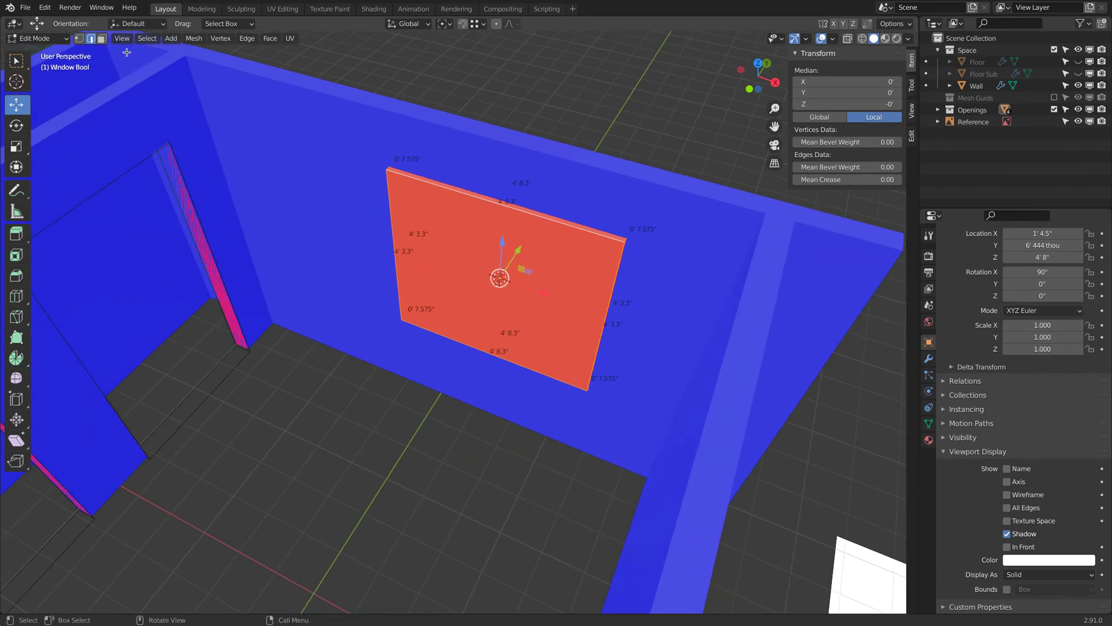
pyautogui.click(193, 38)
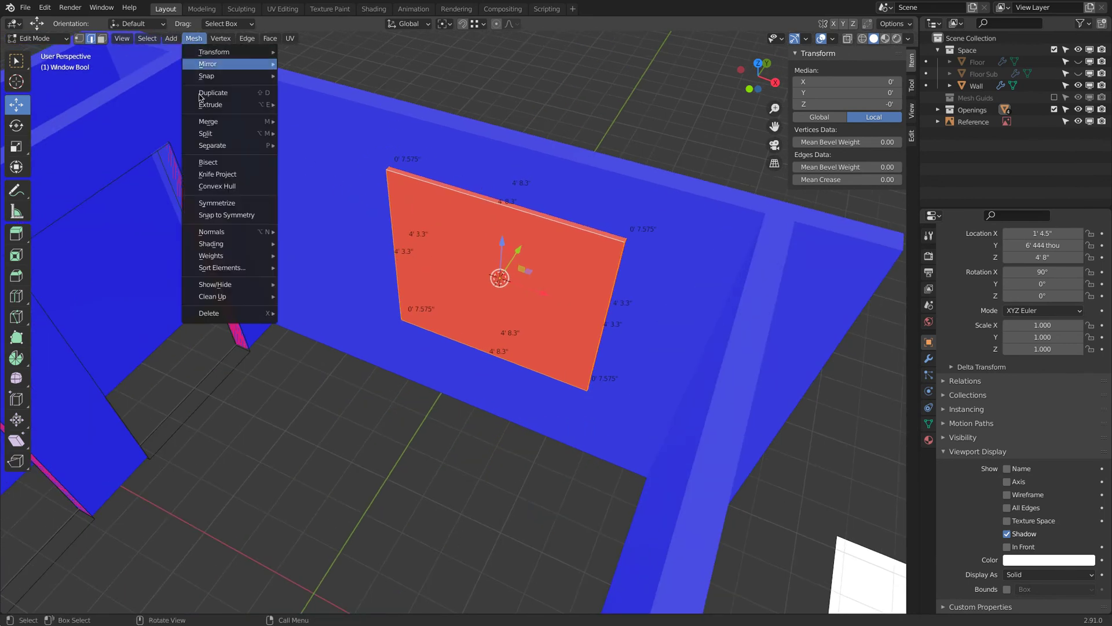
pyautogui.moveTo(220, 232)
pyautogui.click(351, 244)
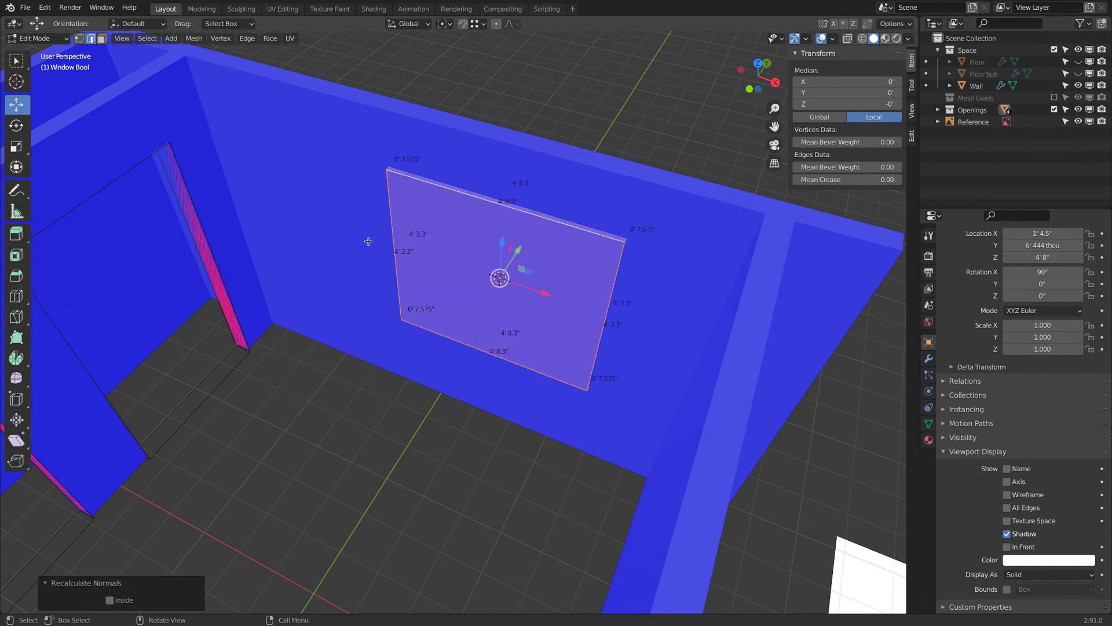
# Set Window Bool's viewport display back to Wire and return to Object Mode
pyautogui.click(1052, 574)
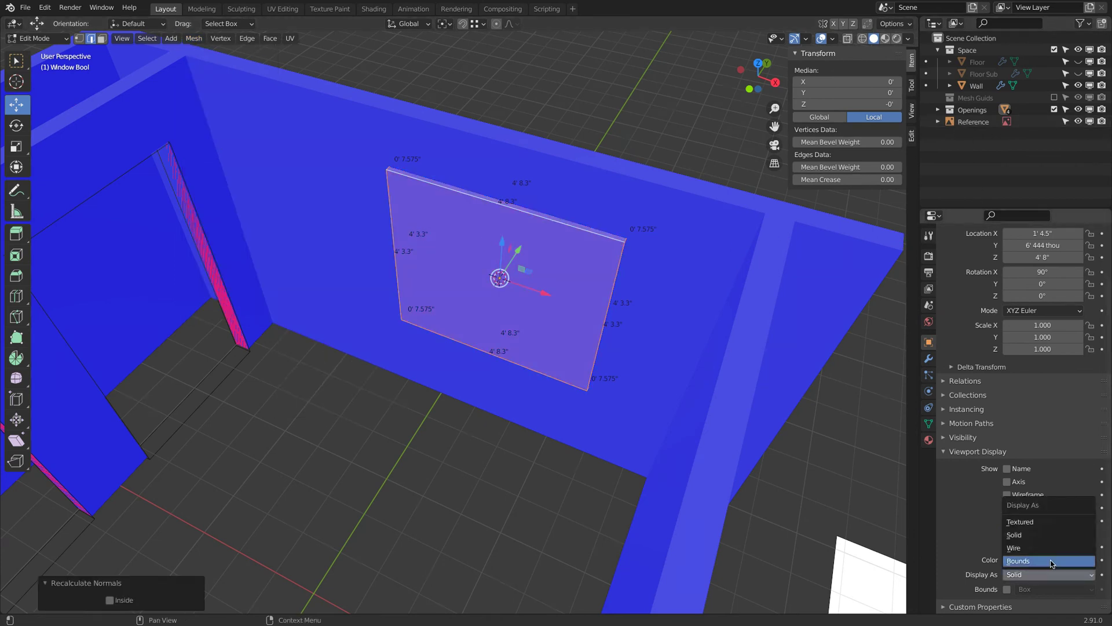
pyautogui.click(1052, 548)
pyautogui.press('Tab')
pyautogui.moveTo(440, 278); pyautogui.dragTo(405, 272, button='middle')
# Exclude the Openings collection from the view and turn off the Face Orientation overlay
pyautogui.click(1055, 109)
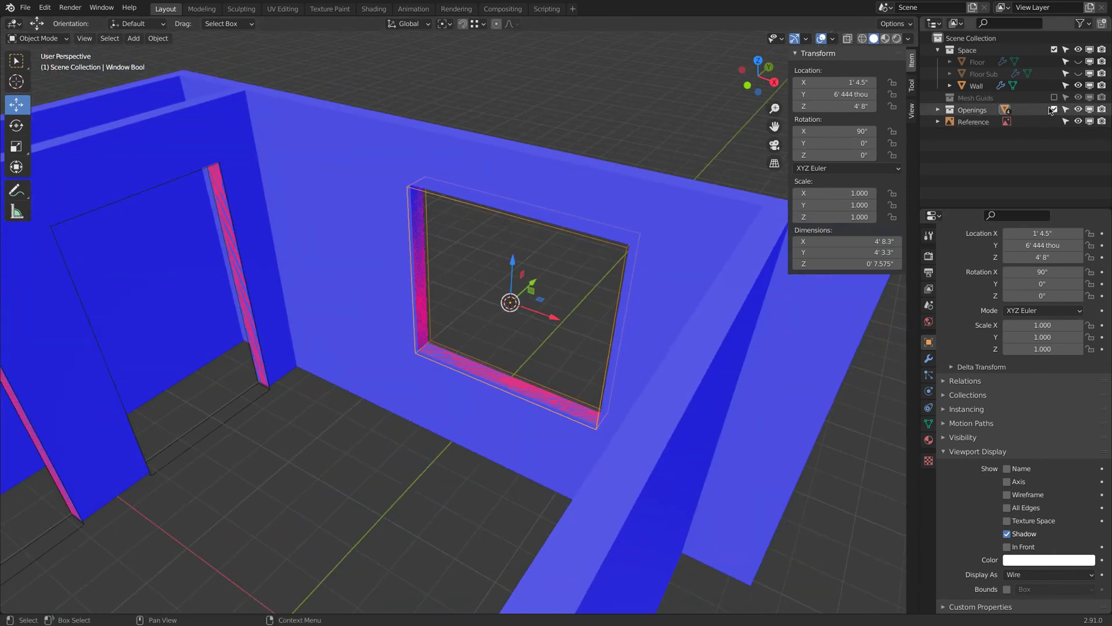
pyautogui.scroll(-5, 638, 148)
pyautogui.click(832, 39)
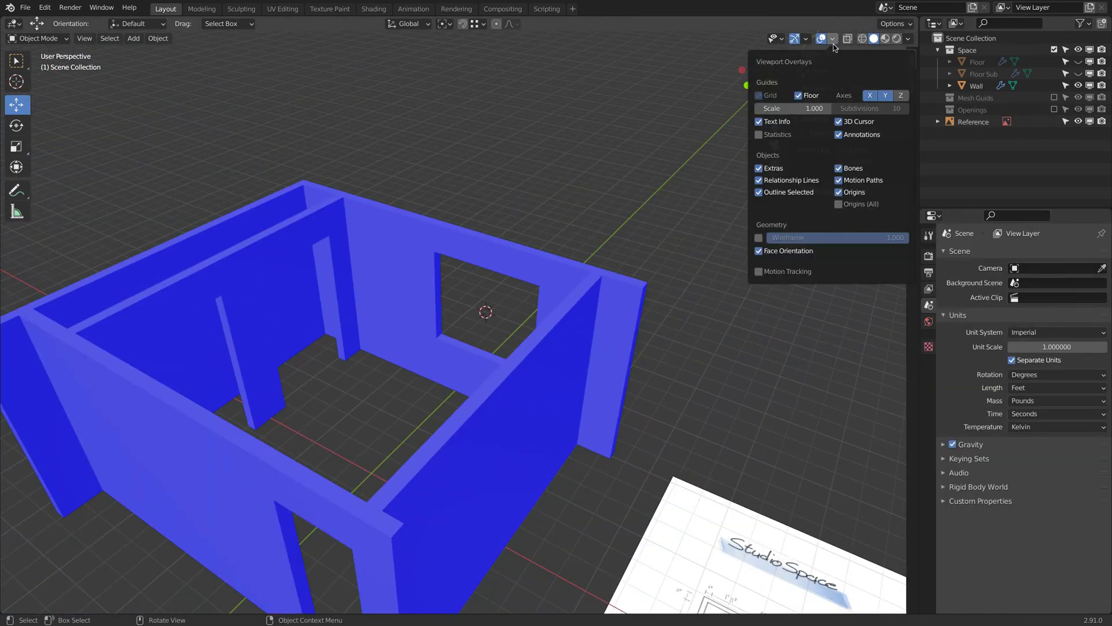
pyautogui.click(777, 244)
pyautogui.moveTo(656, 260); pyautogui.dragTo(681, 402, button='middle')
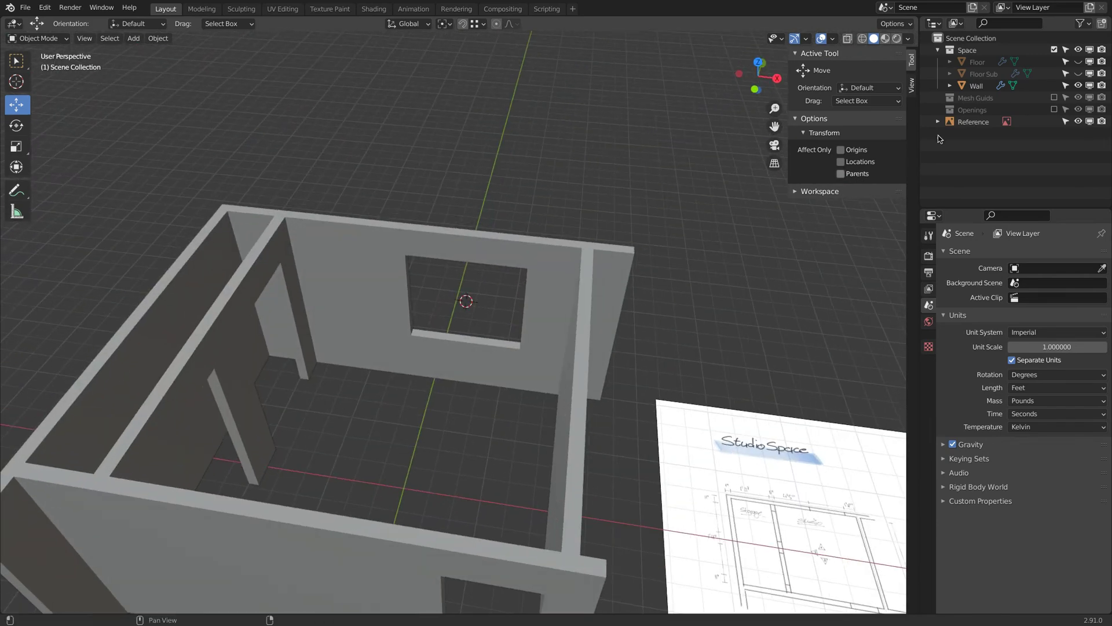
# Unhide the Floor and Floor Sub objects and save the file
pyautogui.click(1078, 61)
pyautogui.click(1079, 73)
pyautogui.moveTo(665, 208); pyautogui.dragTo(492, 296, button='middle')
pyautogui.hotkey('ctrl', 's')
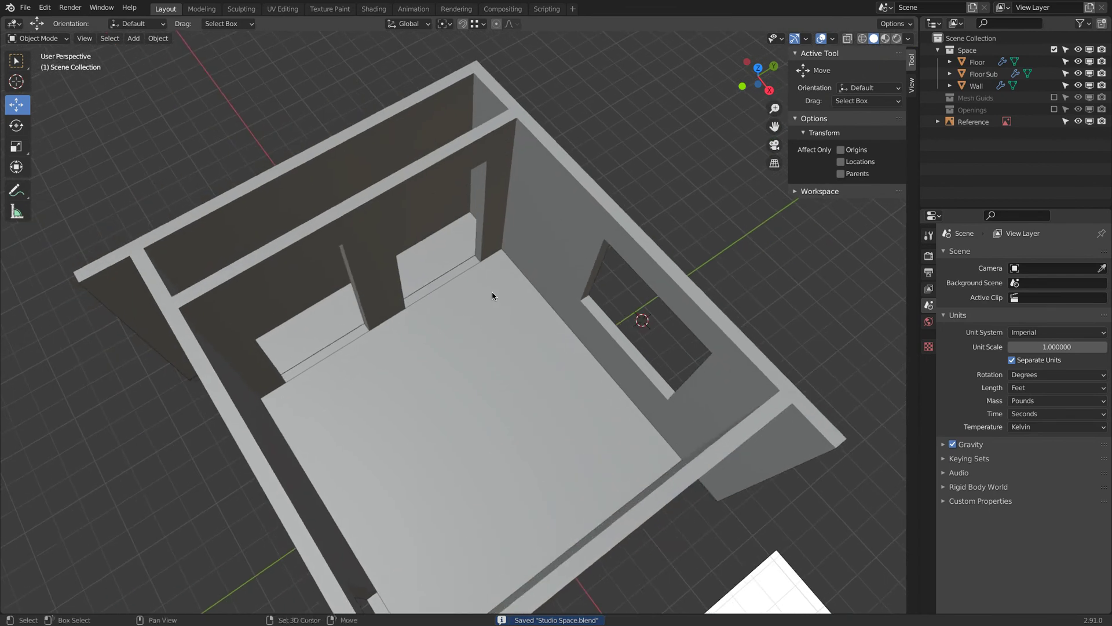
# Open the Floor in Edit Mode and switch the viewport to wireframe shading
pyautogui.click(464, 311)
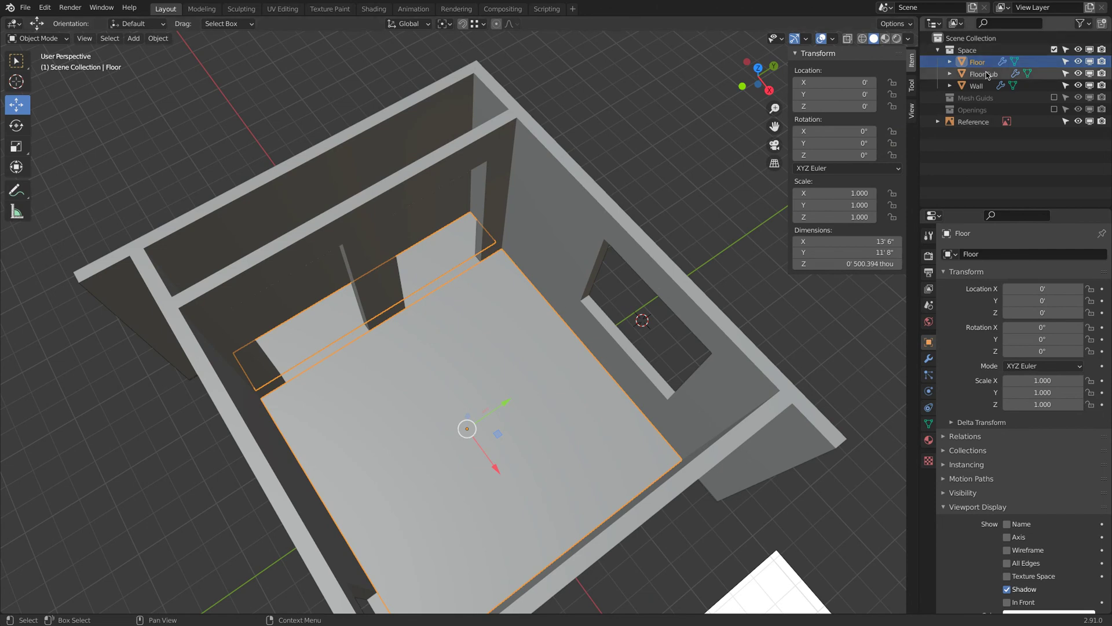
pyautogui.press('Tab')
pyautogui.scroll(3, 447, 259)
pyautogui.press('z')
pyautogui.click(300, 229)
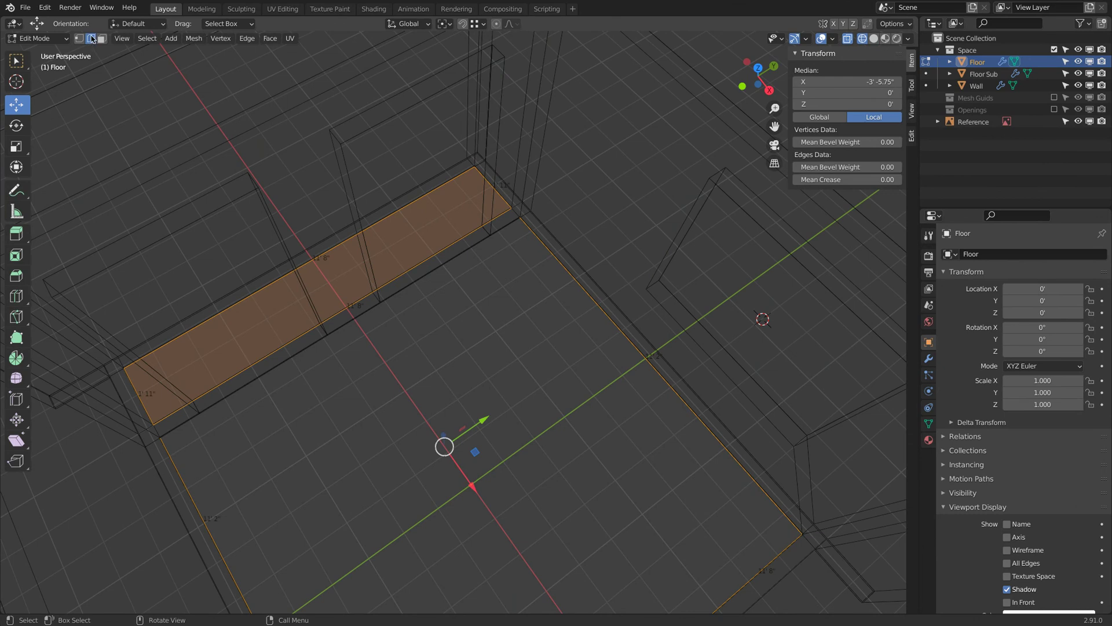
# Subdivide the two facing floor edges along the storage partition with 2 cuts
pyautogui.click(447, 268)
pyautogui.rightClick(485, 273)
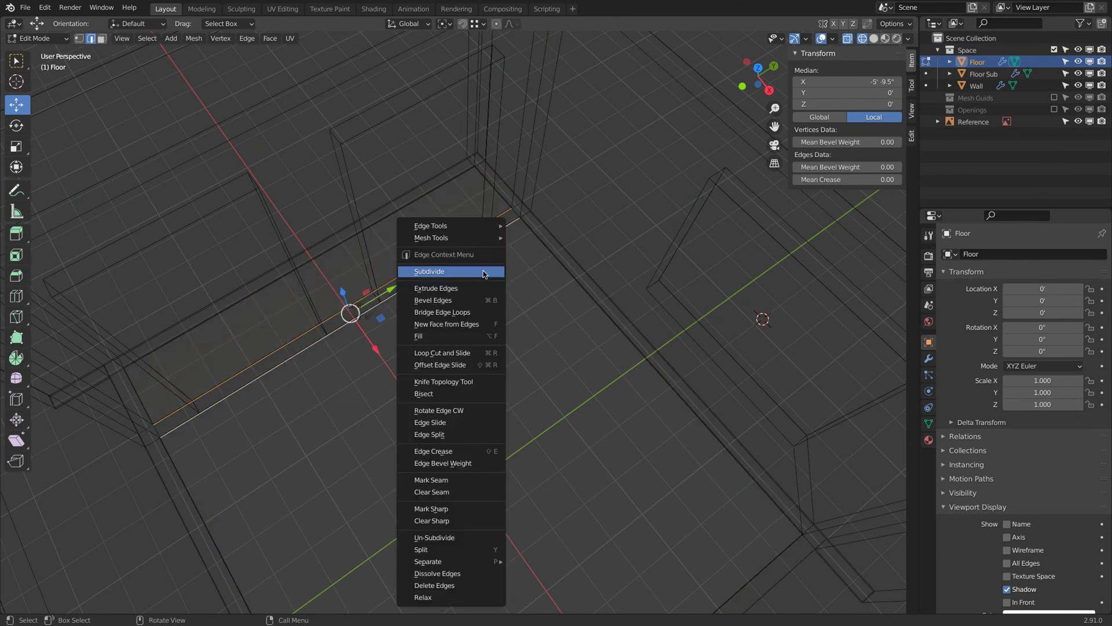
pyautogui.click(486, 272)
pyautogui.click(197, 523)
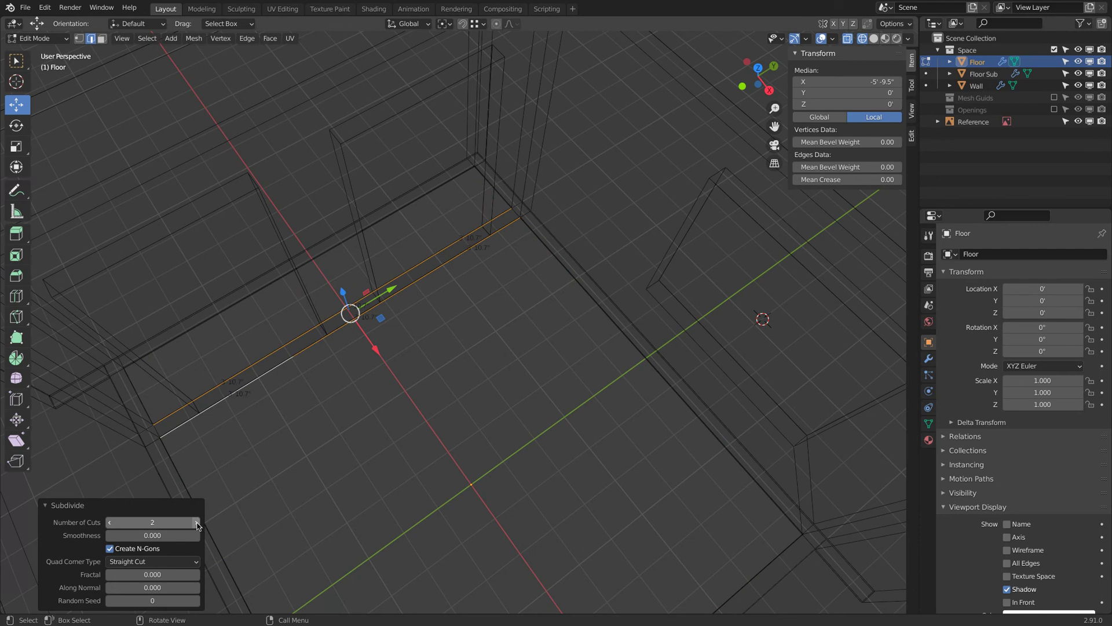
pyautogui.click(289, 361)
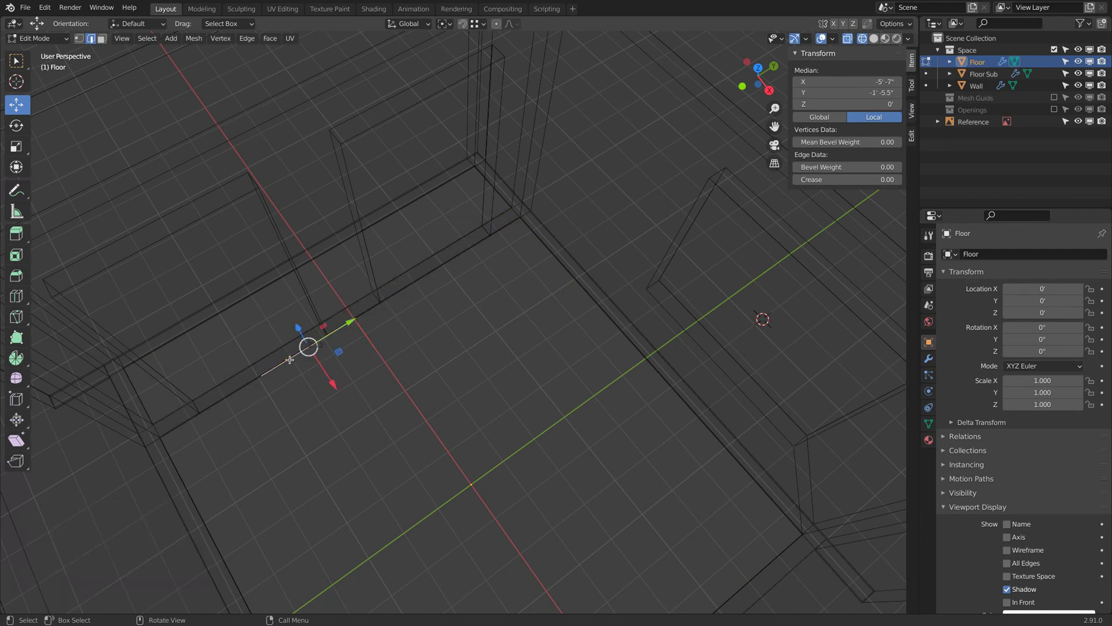
pyautogui.keyDown('shift'); pyautogui.click(281, 346); pyautogui.keyUp('shift')
pyautogui.press('1')
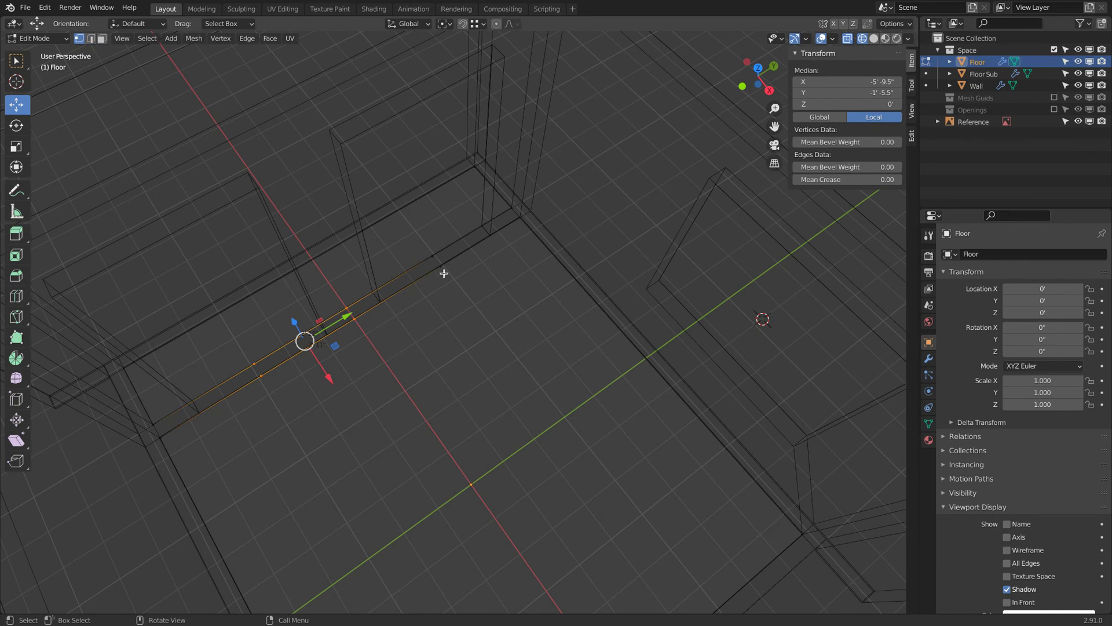
pyautogui.click(443, 248)
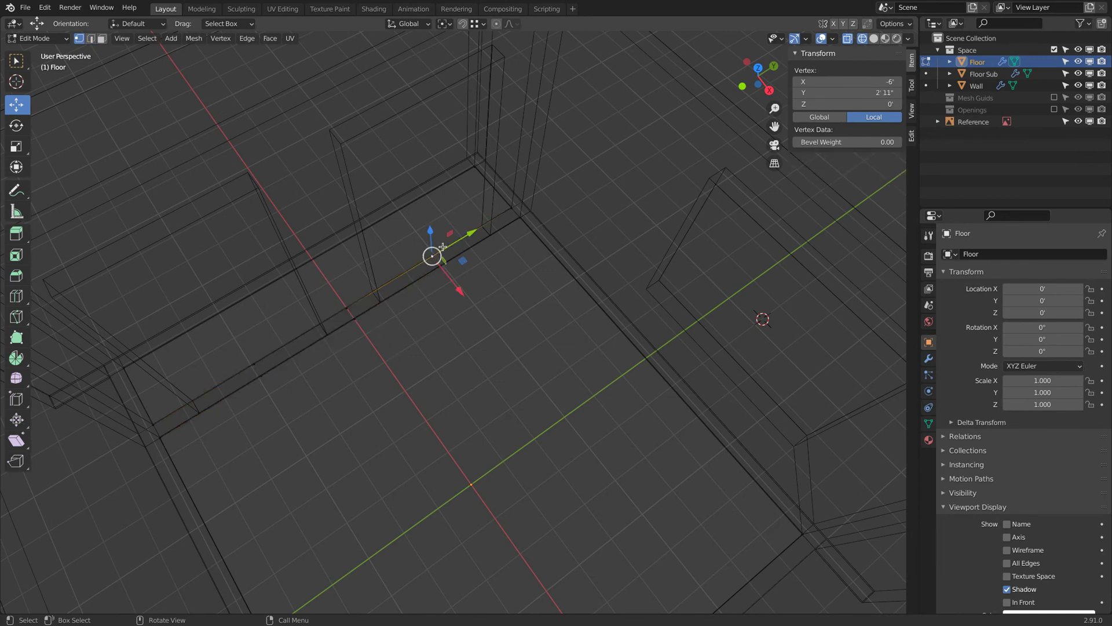
pyautogui.press('2')
pyautogui.keyDown('ctrl'); pyautogui.click(415, 345); pyautogui.keyUp('ctrl')
pyautogui.keyDown('ctrl'); pyautogui.click(414, 341); pyautogui.keyUp('ctrl')
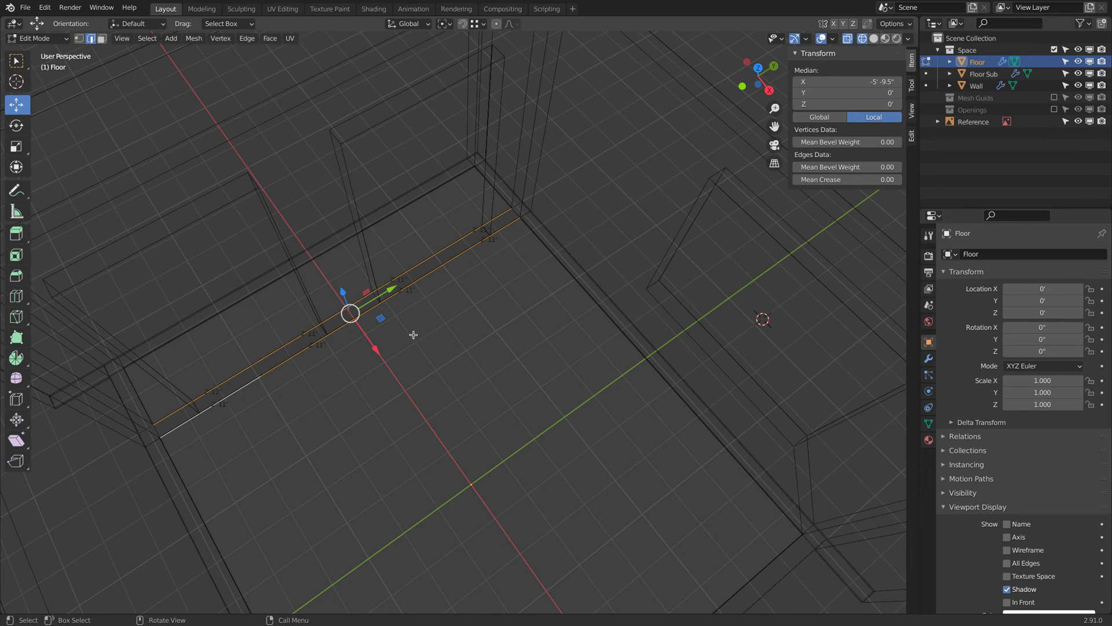
pyautogui.click(80, 38)
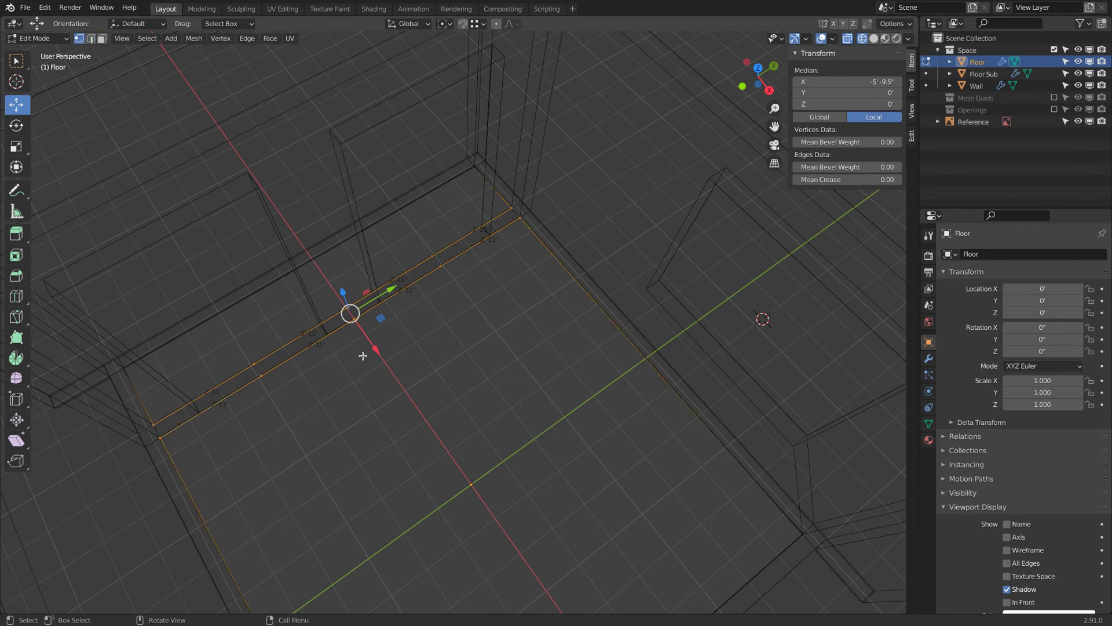
pyautogui.hotkey('ctrl', 'z')
# Subdivide the two facing floor edges along the storage partition with 4 cuts in vertex mode
pyautogui.click(79, 38)
pyautogui.rightClick(439, 348)
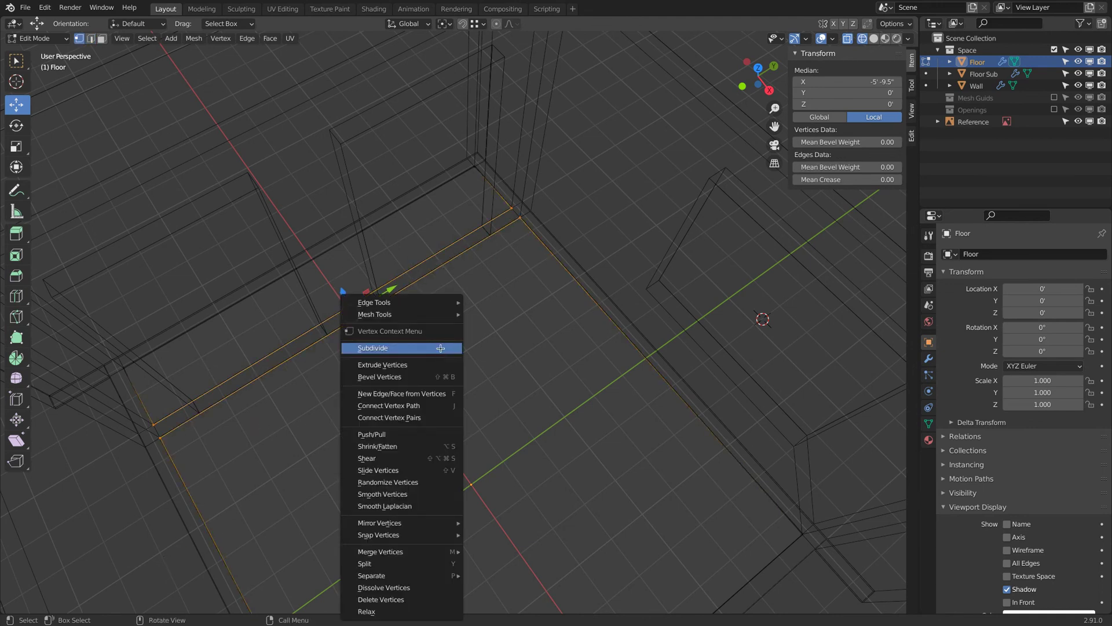
pyautogui.click(441, 351)
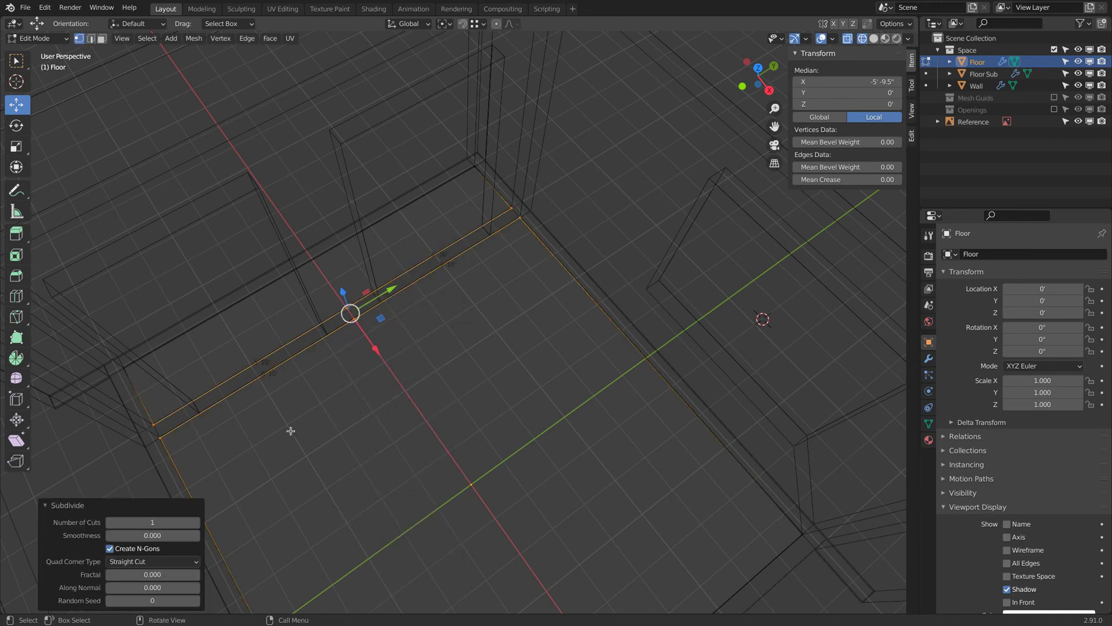
pyautogui.click(197, 523)
pyautogui.click(197, 523)
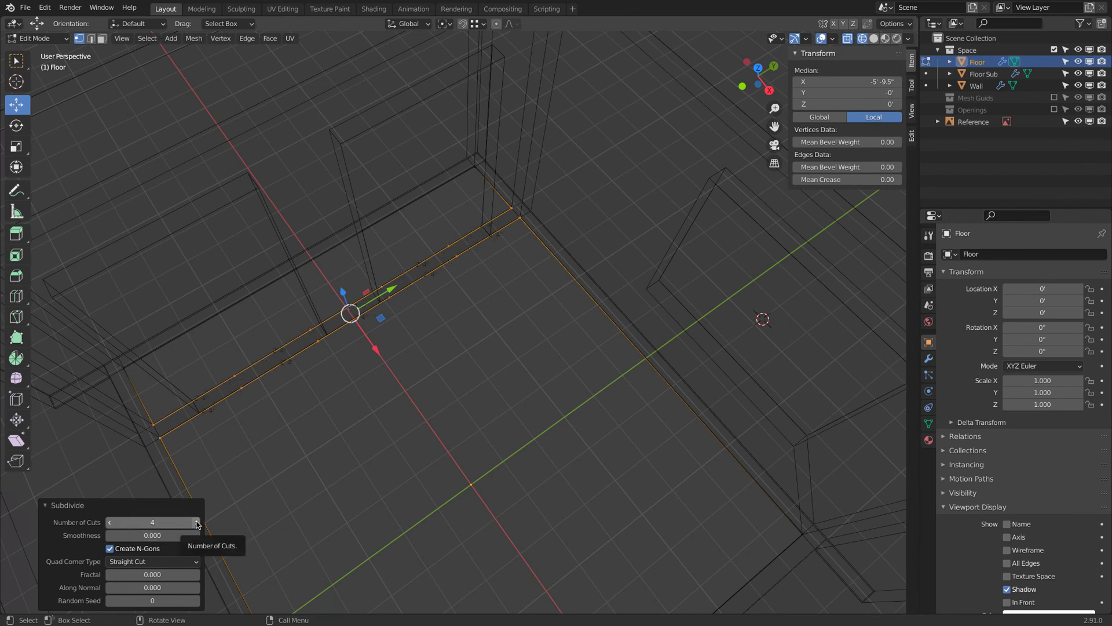
# Fill a floor face between the inner cut vertices in the first partition doorway and switch to solid shading
pyautogui.click(235, 378)
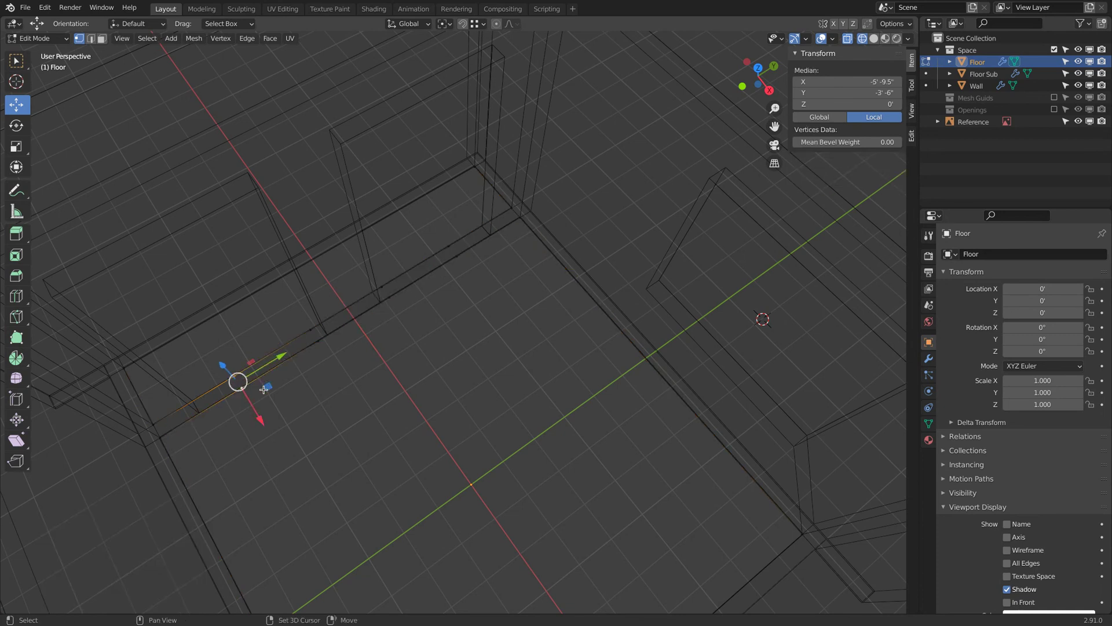
pyautogui.keyDown('shift'); pyautogui.click(323, 347); pyautogui.keyUp('shift')
pyautogui.press('z')
pyautogui.click(521, 346)
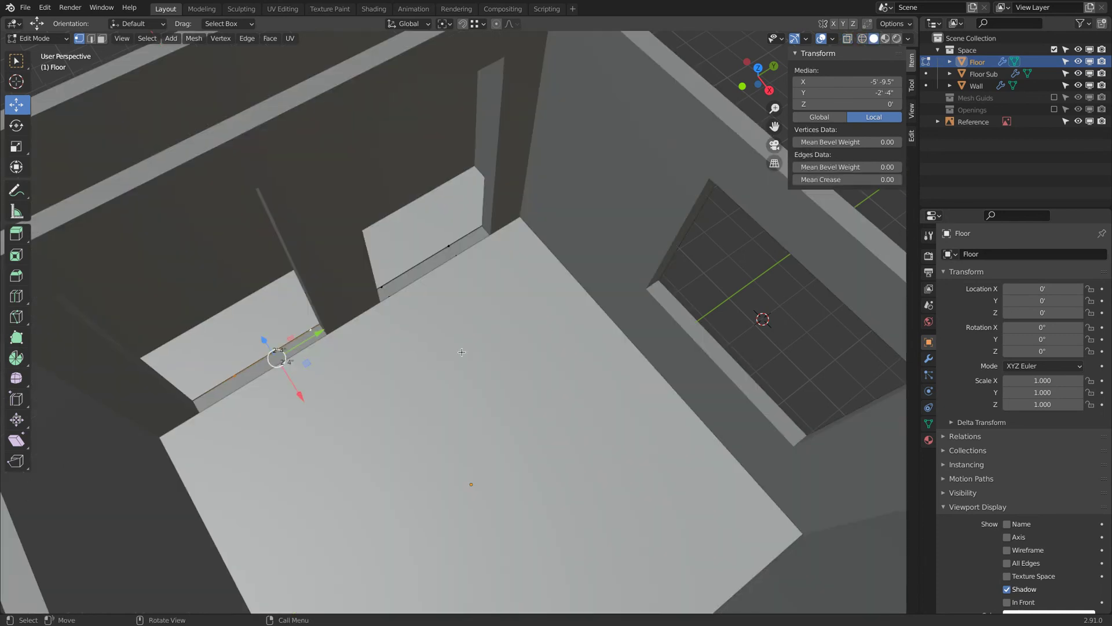
# Fill a floor face between the cut vertices in the second partition doorway and stretch both its ends along Y past the jambs
pyautogui.click(385, 284)
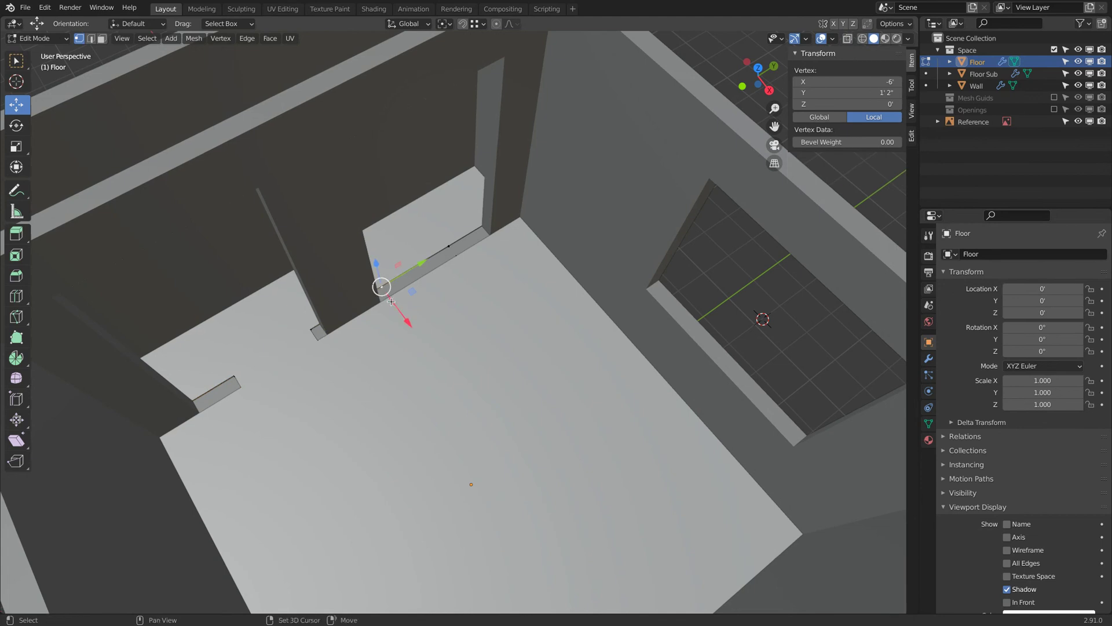
pyautogui.keyDown('shift'); pyautogui.click(457, 249); pyautogui.keyUp('shift')
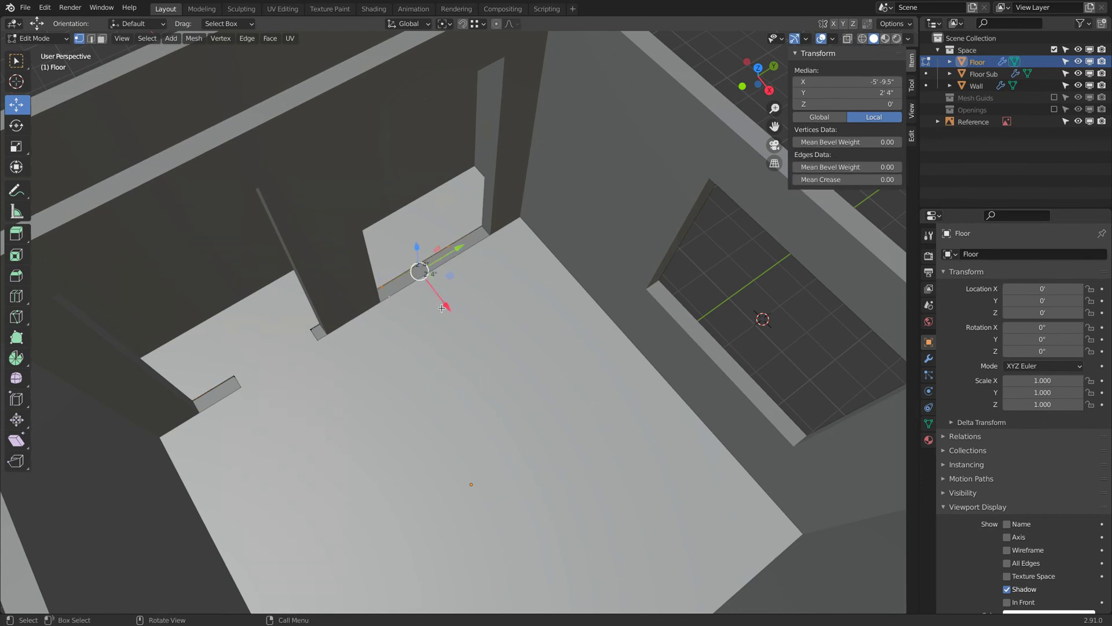
pyautogui.moveTo(459, 248); pyautogui.dragTo(489, 232)
pyautogui.click(390, 299)
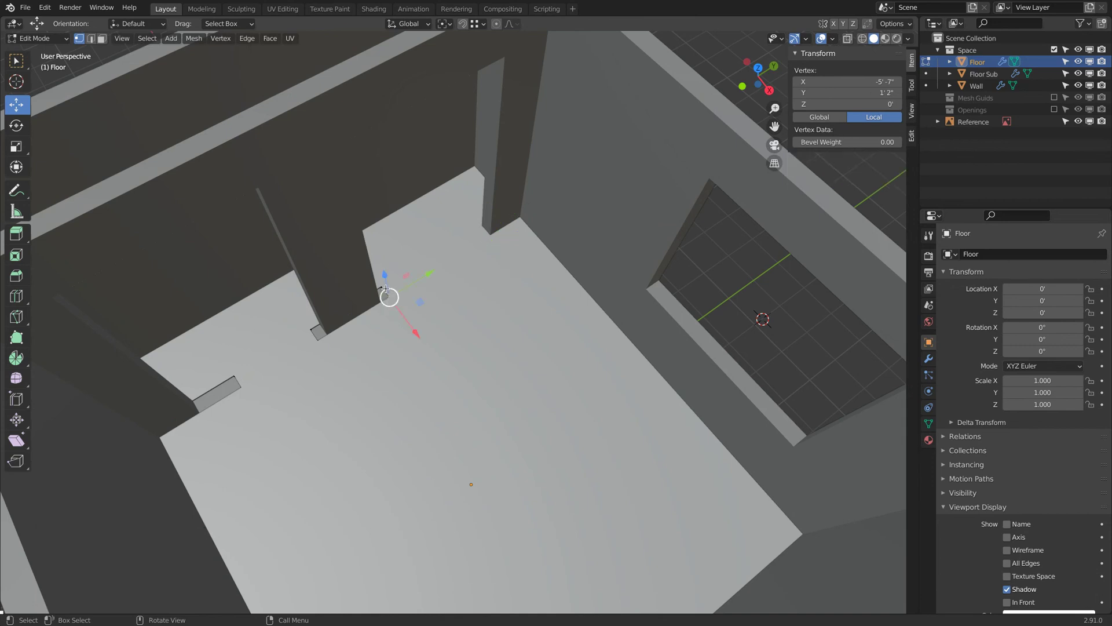
pyautogui.keyDown('shift'); pyautogui.click(379, 283); pyautogui.keyUp('shift')
pyautogui.moveTo(419, 274); pyautogui.dragTo(406, 282)
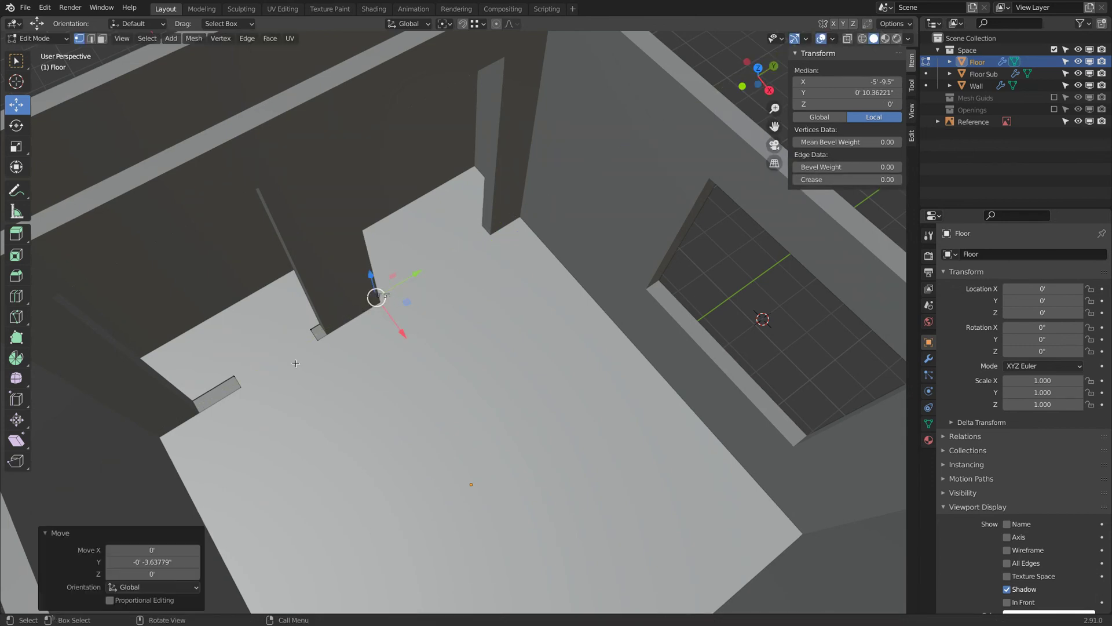
# Stretch both end edges of the first doorway's floor face along Y to reach under its jambs
pyautogui.click(317, 334)
pyautogui.moveTo(354, 313); pyautogui.dragTo(366, 321)
pyautogui.click(234, 378)
pyautogui.keyDown('shift'); pyautogui.click(238, 394); pyautogui.keyUp('shift')
pyautogui.moveTo(265, 371); pyautogui.dragTo(199, 409)
# Isolate the Floor in Object Mode to examine its doorway connections, and unhide and deselect all objects
pyautogui.moveTo(198, 410); pyautogui.dragTo(268, 416, button='middle')
pyautogui.press('Tab')
pyautogui.scroll(-3, 402, 405)
pyautogui.moveTo(402, 405); pyautogui.dragTo(429, 321, button='middle')
pyautogui.hotkey('shift', 'h')
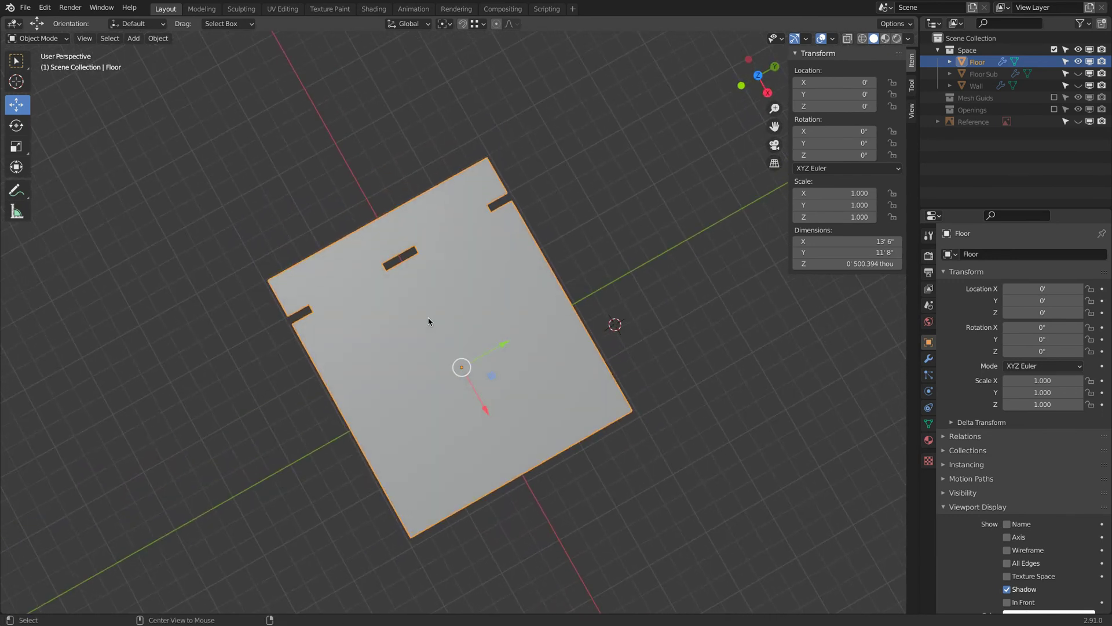
pyautogui.hotkey('alt', 'h')
pyautogui.hotkey('alt', 'a')
pyautogui.moveTo(430, 318); pyautogui.dragTo(568, 377, button='middle')
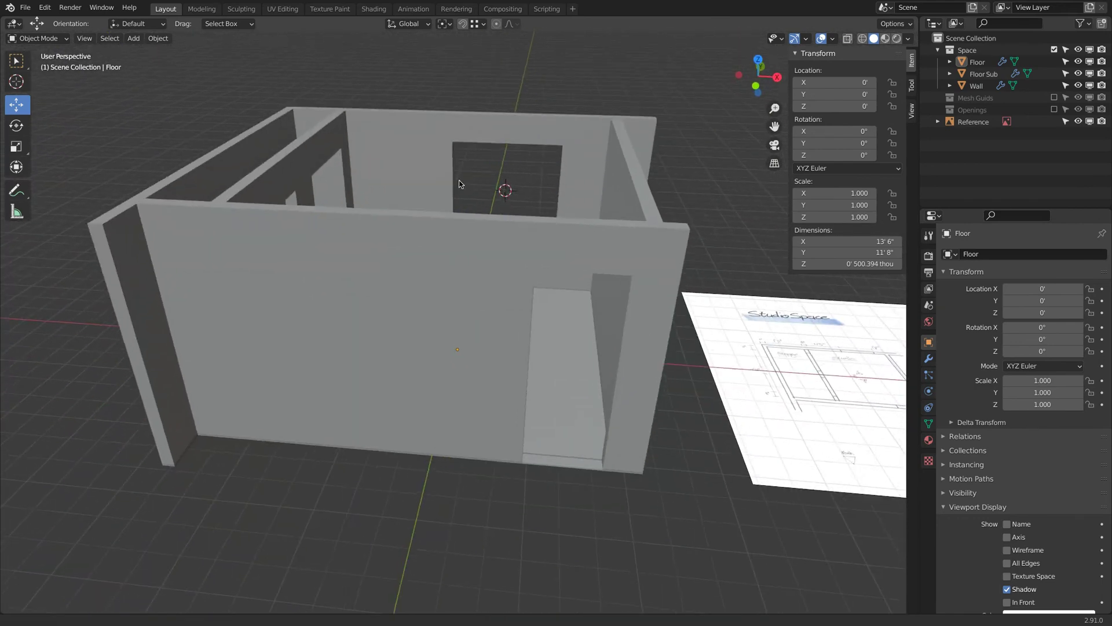
# Edit the Floor in wireframe and subdivide its edge along the exterior door's wall with 2 cuts
pyautogui.click(588, 427)
pyautogui.scroll(5, 474, 348)
pyautogui.press('Tab')
pyautogui.scroll(-3, 474, 349)
pyautogui.moveTo(467, 343); pyautogui.dragTo(291, 421, button='middle')
pyautogui.click(253, 426)
pyautogui.keyDown('shift'); pyautogui.click(528, 408); pyautogui.keyUp('shift')
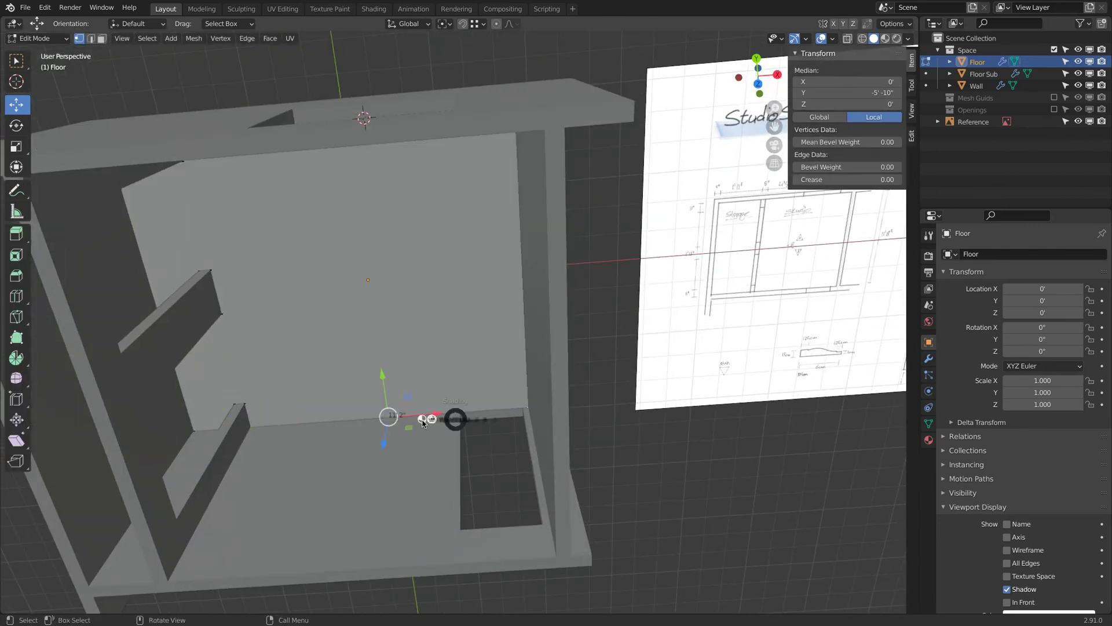
pyautogui.hotkey('shift', 'z')
pyautogui.rightClick(392, 336)
pyautogui.click(393, 336)
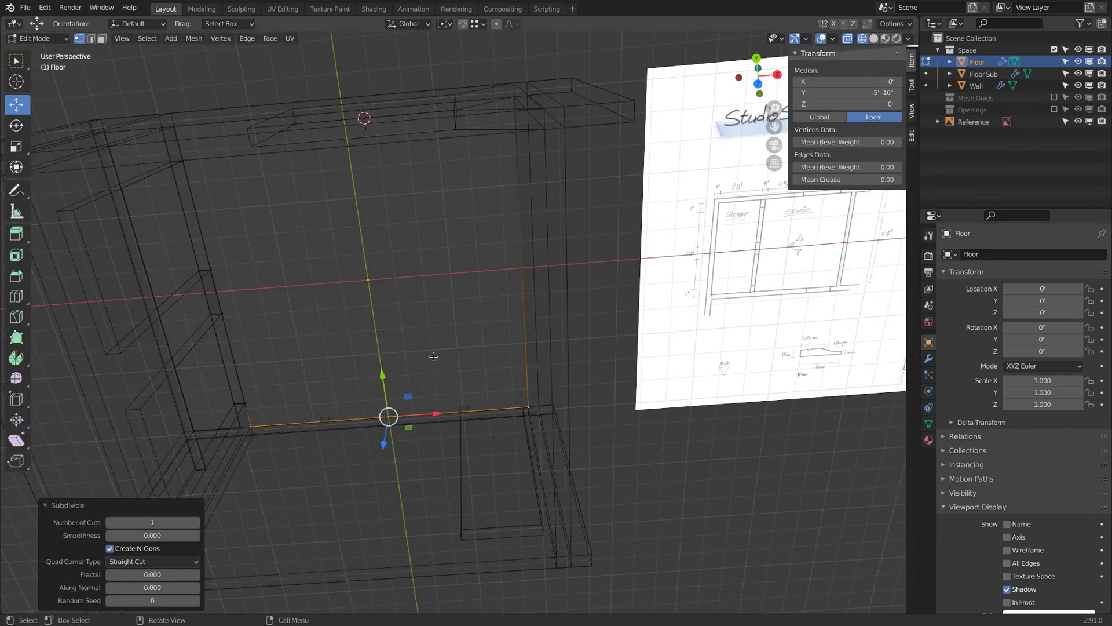
pyautogui.click(196, 522)
# Move the new cut vertices along X to the exterior door's jambs, the inner one at about 2' 10.36", and select both
pyautogui.press('a')
pyautogui.click(435, 414)
pyautogui.moveTo(487, 410); pyautogui.dragTo(462, 415)
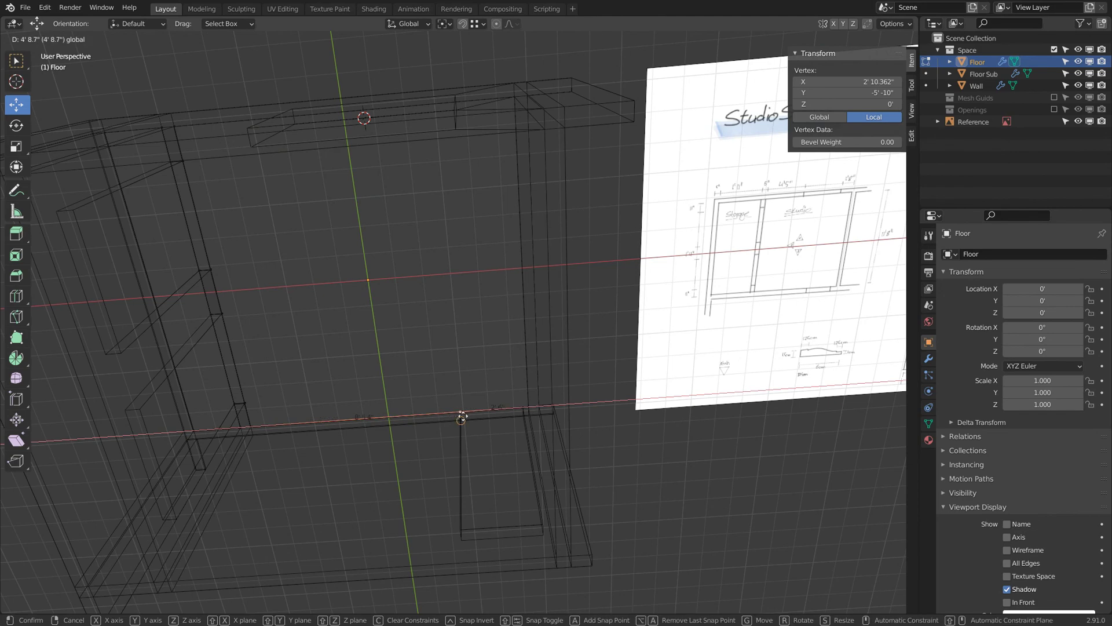
pyautogui.keyDown('shift'); pyautogui.click(517, 406); pyautogui.keyUp('shift')
# Extrude the floor edge between the jambs out through the exterior doorway in solid shading, and leave Edit Mode
pyautogui.moveTo(516, 406)
pyautogui.mouseDown(button='middle')
pyautogui.moveTo(467, 350)
pyautogui.moveTo(569, 303)
pyautogui.moveTo(579, 318)
pyautogui.moveTo(481, 383)
pyautogui.moveTo(587, 274)
pyautogui.mouseUp(button='middle')
pyautogui.hotkey('shift', 'z')
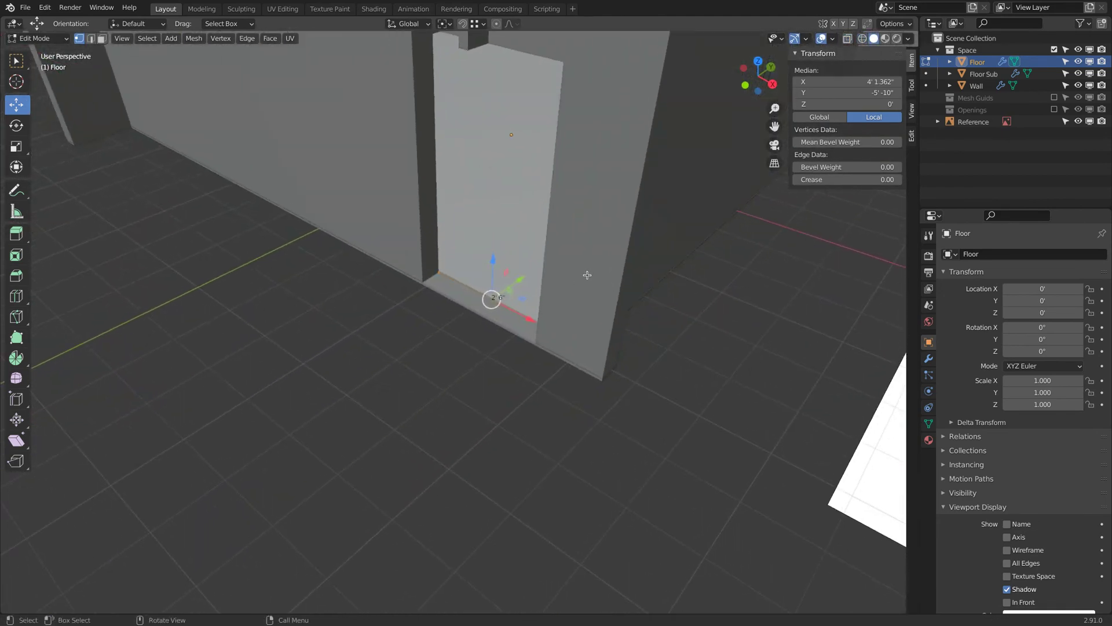
pyautogui.press('e')
pyautogui.click(556, 301)
pyautogui.moveTo(556, 301); pyautogui.dragTo(488, 290, button='middle')
pyautogui.press('Tab')
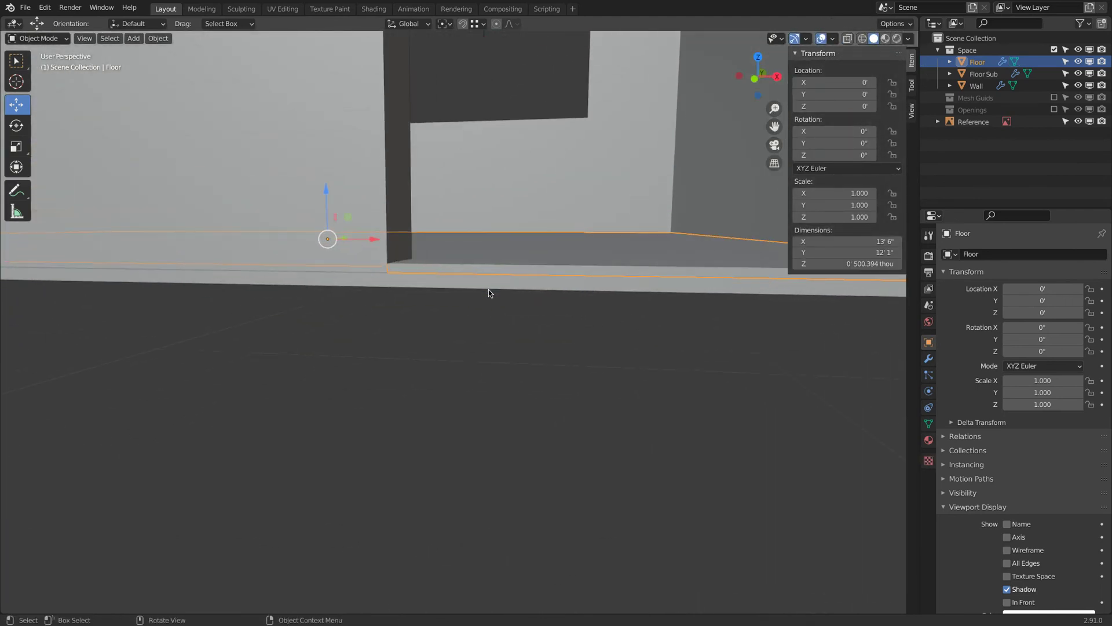
# Deselect the Floor and save the Studio Space file with the whole room in view
pyautogui.click(488, 290)
pyautogui.scroll(-10, 489, 295)
pyautogui.moveTo(492, 250); pyautogui.dragTo(481, 327, button='middle')
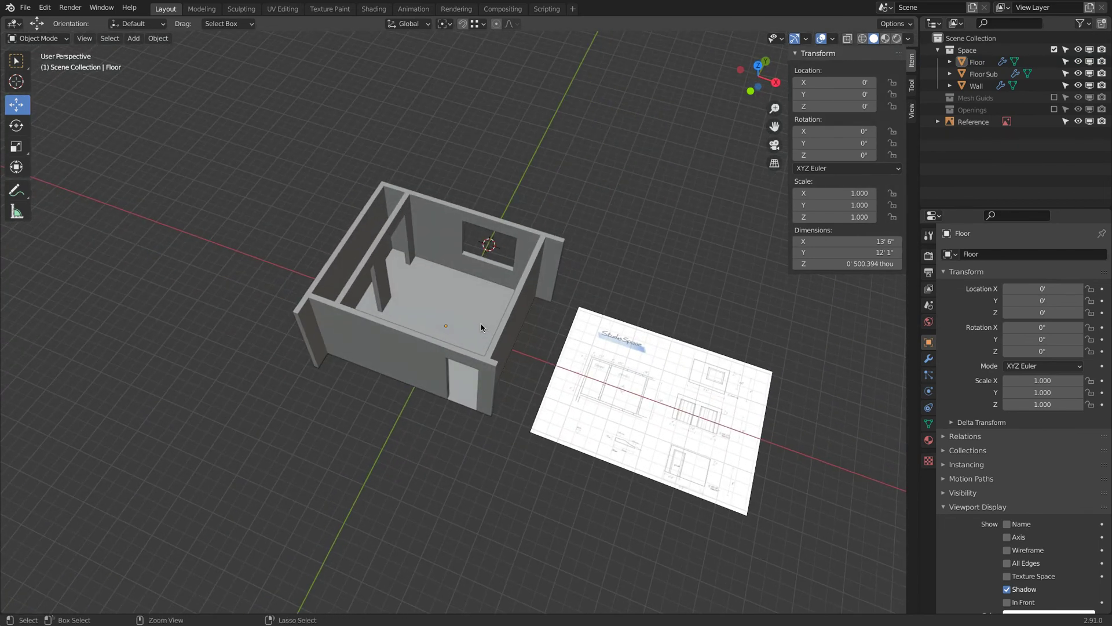
pyautogui.hotkey('ctrl', 's')
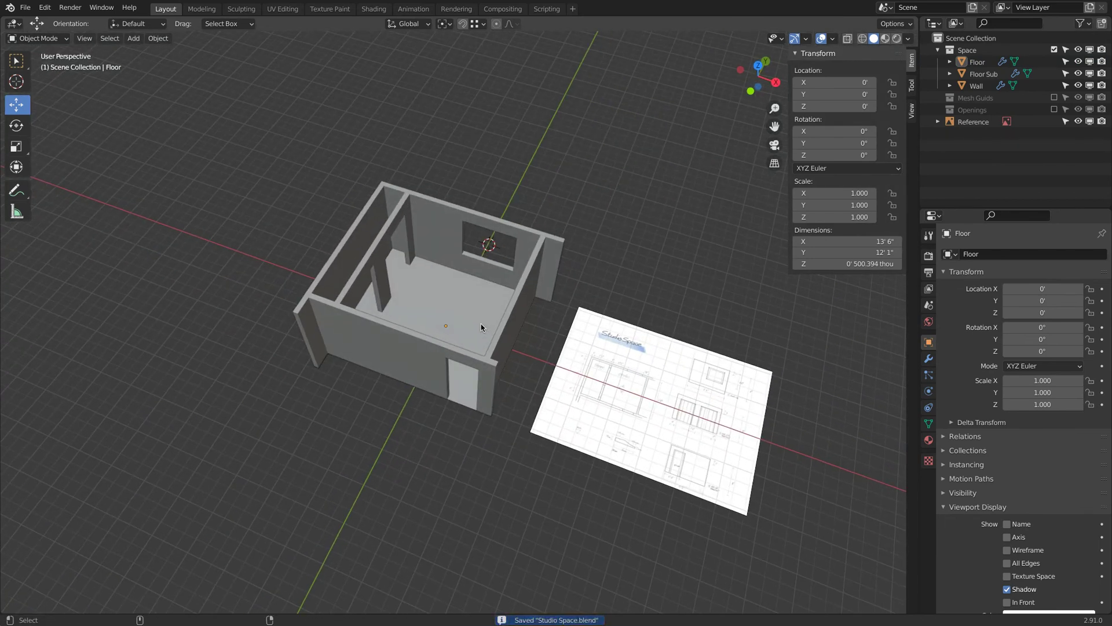